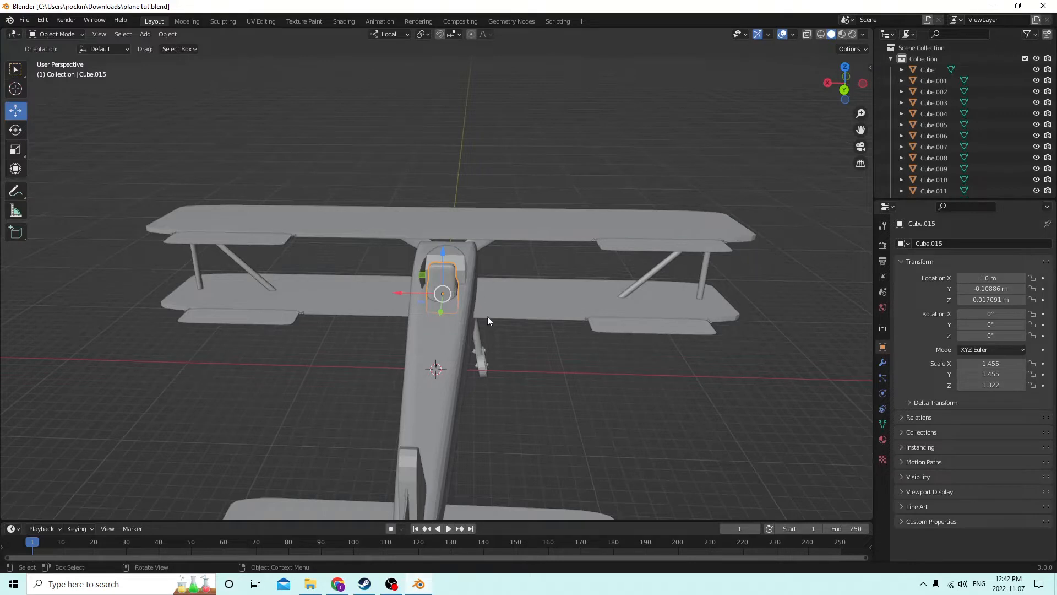
pyautogui.moveTo(487, 316); pyautogui.dragTo(477, 346, button='middle')
pyautogui.scroll(-1, 477, 345)
pyautogui.moveTo(568, 347); pyautogui.dragTo(566, 345, button='middle')
pyautogui.hotkey('shift', 'a')
pyautogui.moveTo(564, 346)
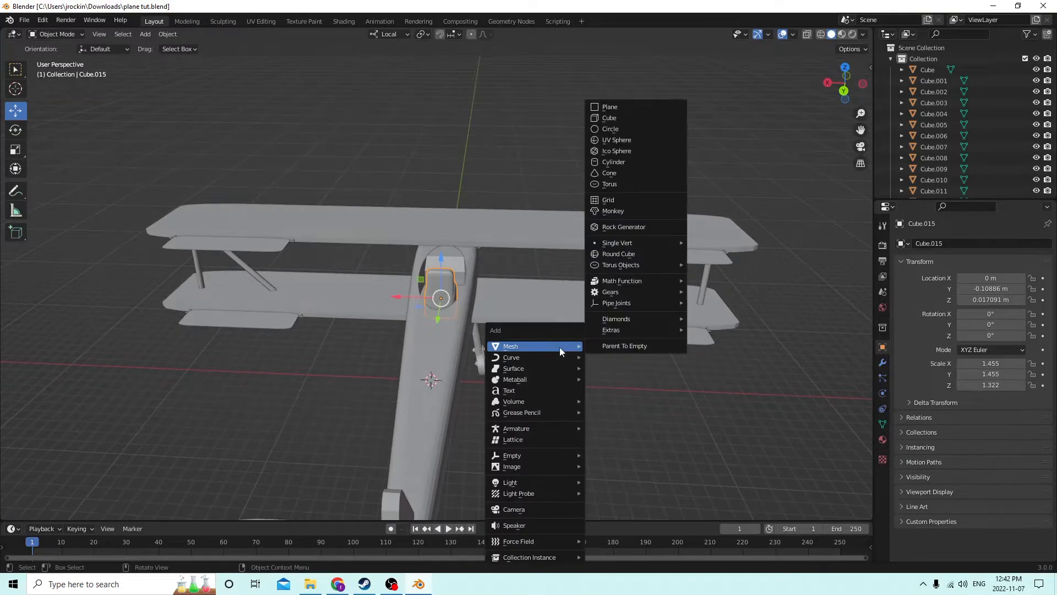
pyautogui.press('Escape')
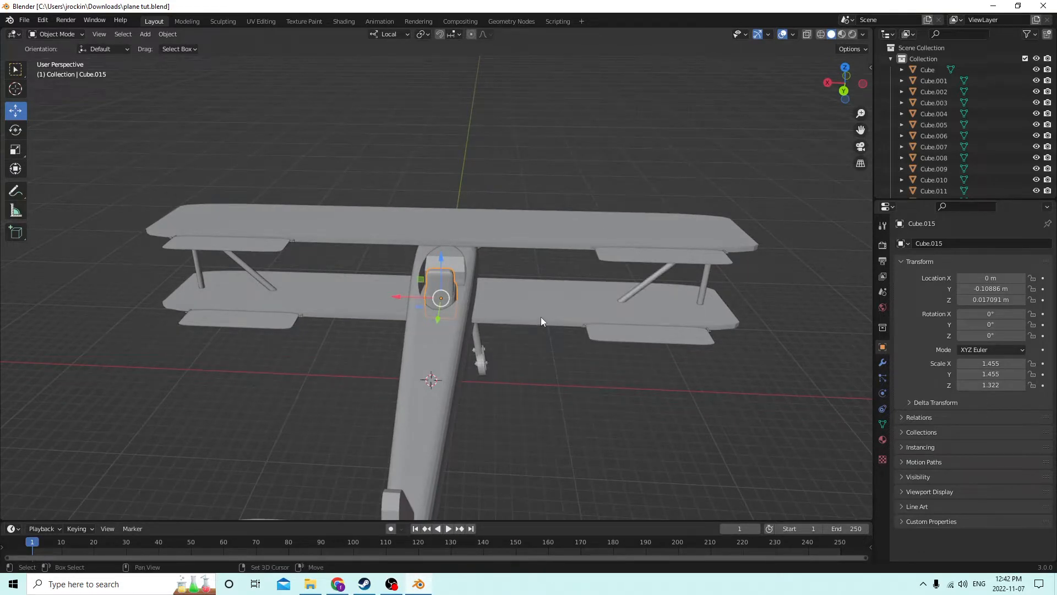
# Add a cube mesh and raise it along Z to about 0.057 m, above the rear fuselage.
pyautogui.hotkey('shift', 'a')
pyautogui.moveTo(541, 316)
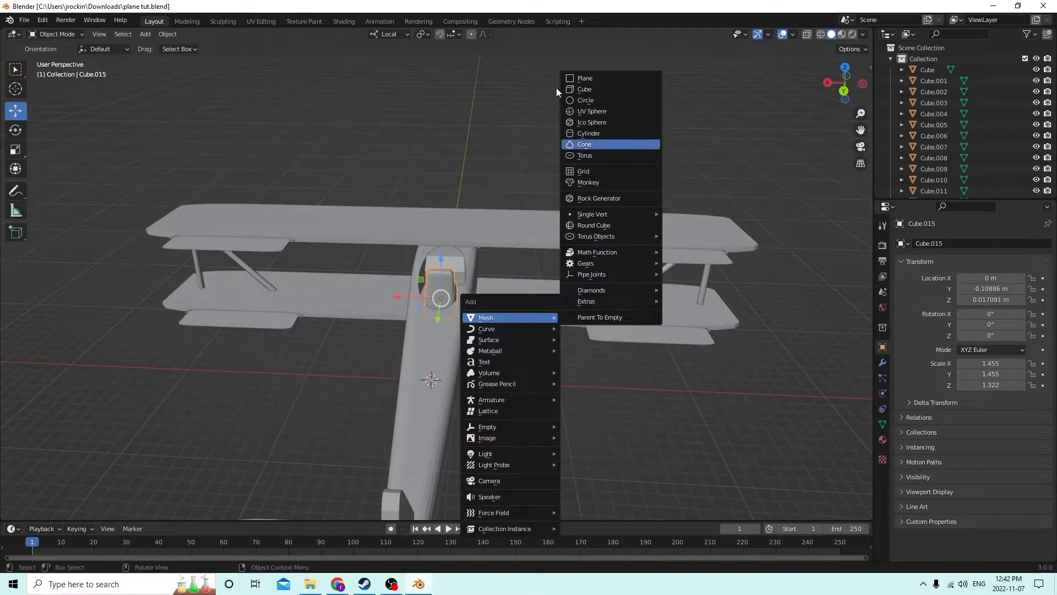
pyautogui.click(589, 89)
pyautogui.moveTo(557, 167); pyautogui.dragTo(589, 208, button='middle')
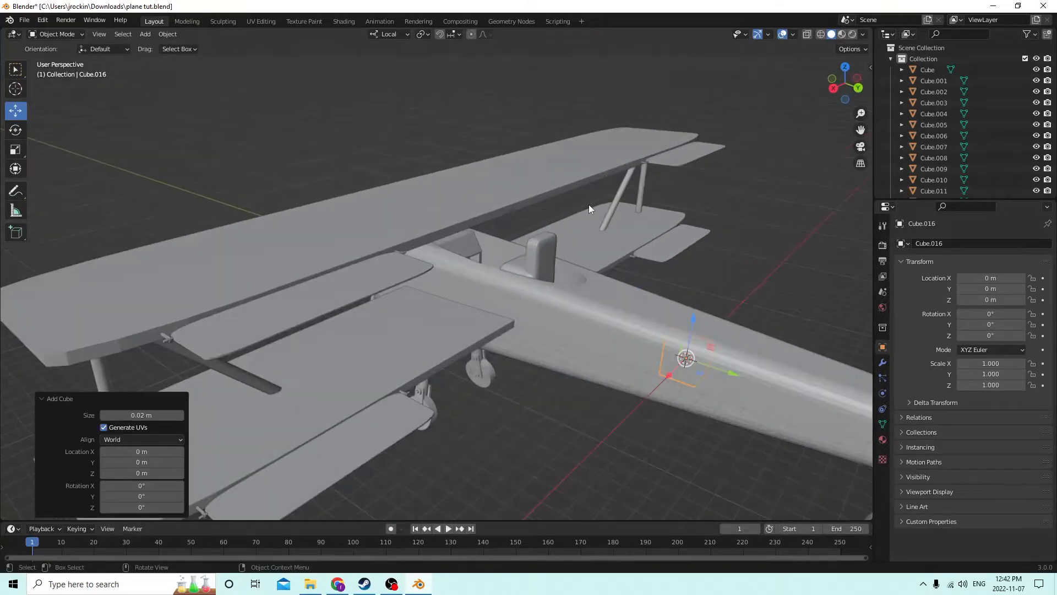
pyautogui.moveTo(689, 322); pyautogui.dragTo(706, 220)
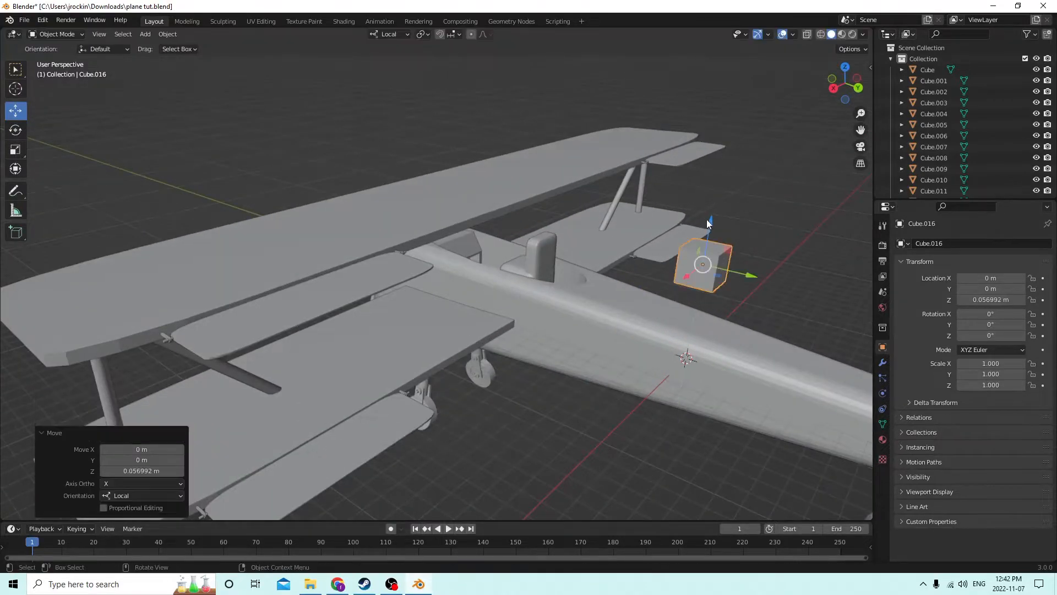
# Flatten the new cube into a thin slab by scaling it along Z to about 0.099.
pyautogui.moveTo(705, 219); pyautogui.dragTo(620, 218, button='middle')
pyautogui.scroll(4, 605, 231)
pyautogui.moveTo(573, 263)
pyautogui.mouseDown(button='middle')
pyautogui.moveTo(557, 262)
pyautogui.moveTo(562, 253)
pyautogui.mouseUp(button='middle')
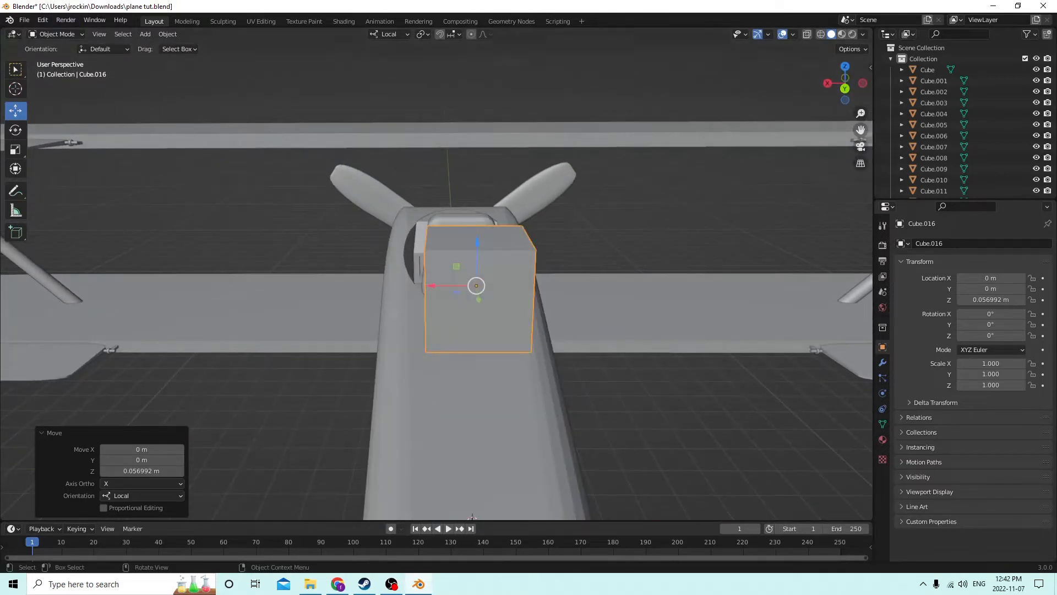
pyautogui.click(16, 150)
pyautogui.moveTo(353, 165); pyautogui.dragTo(448, 132, button='middle')
pyautogui.moveTo(461, 121); pyautogui.dragTo(461, 173)
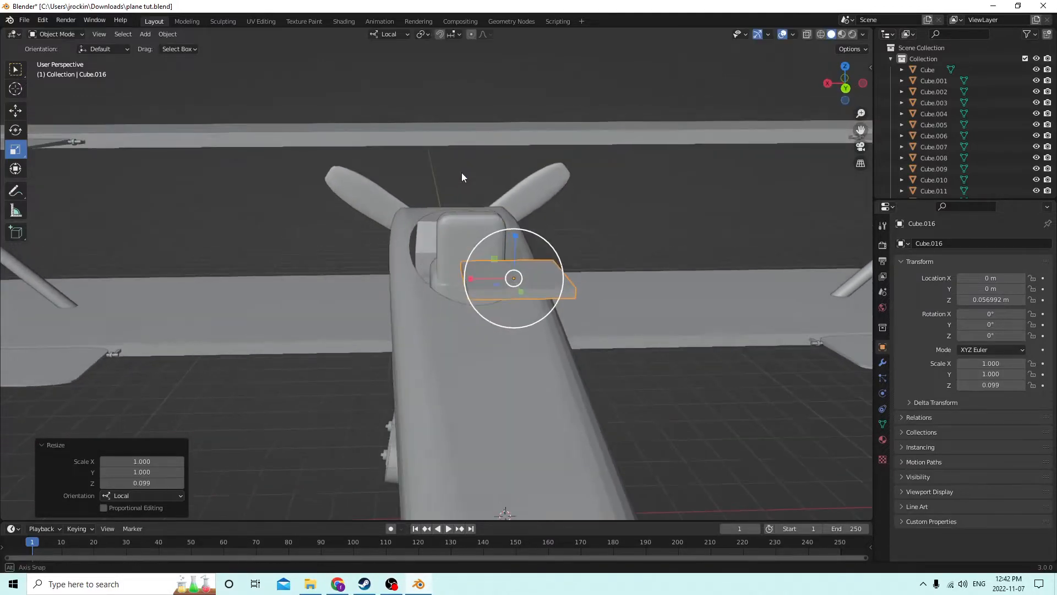
# Duplicate the slab in place and shrink the copy uniformly to about 0.285 of its size.
pyautogui.moveTo(462, 173); pyautogui.dragTo(496, 201, button='middle')
pyautogui.scroll(2, 419, 175)
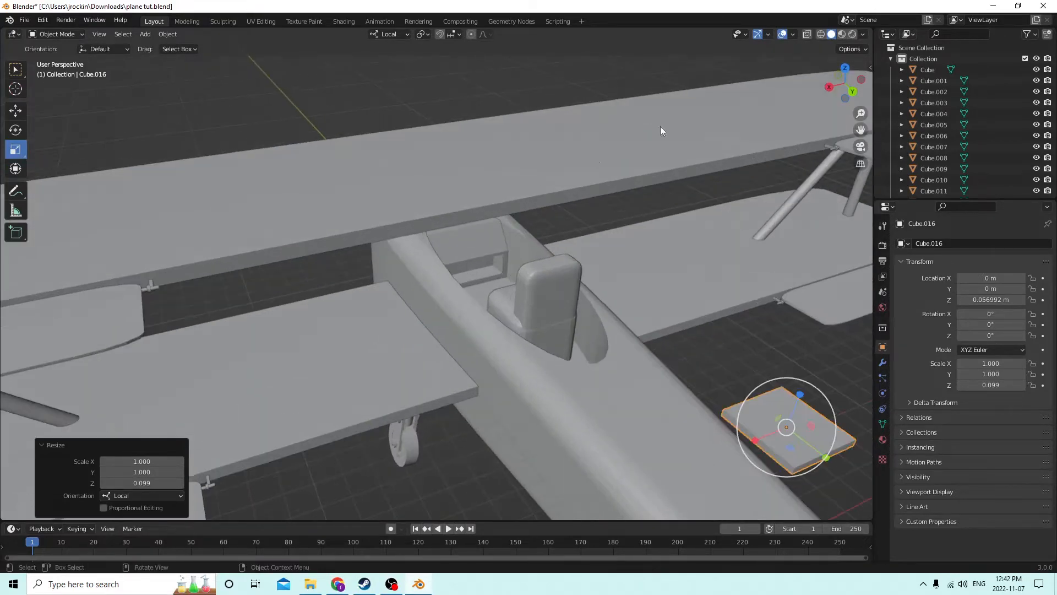
pyautogui.moveTo(860, 126); pyautogui.dragTo(43, 28)
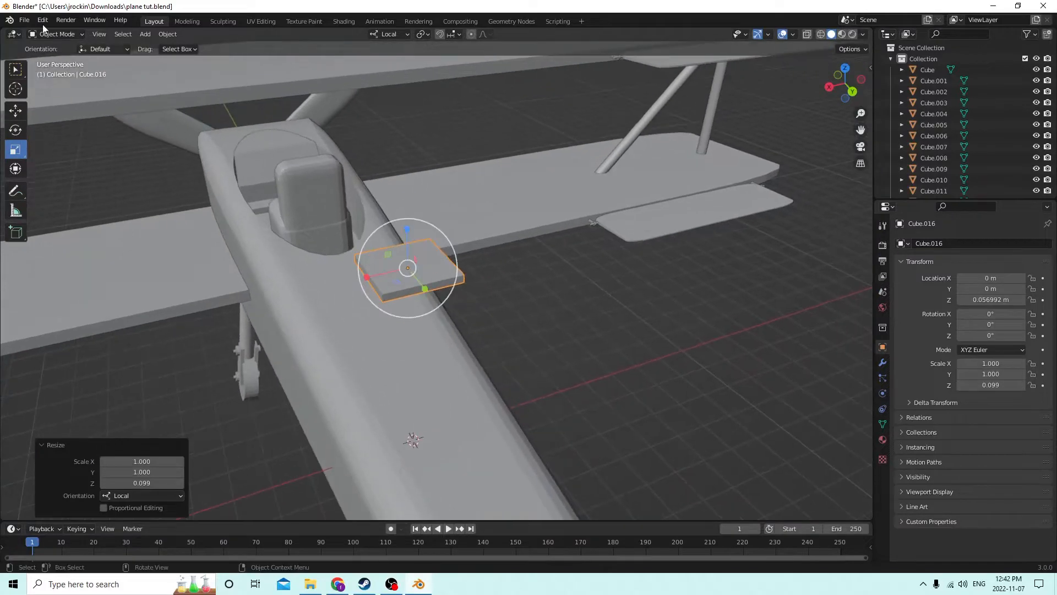
pyautogui.click(16, 111)
pyautogui.moveTo(368, 195); pyautogui.dragTo(381, 192, button='middle')
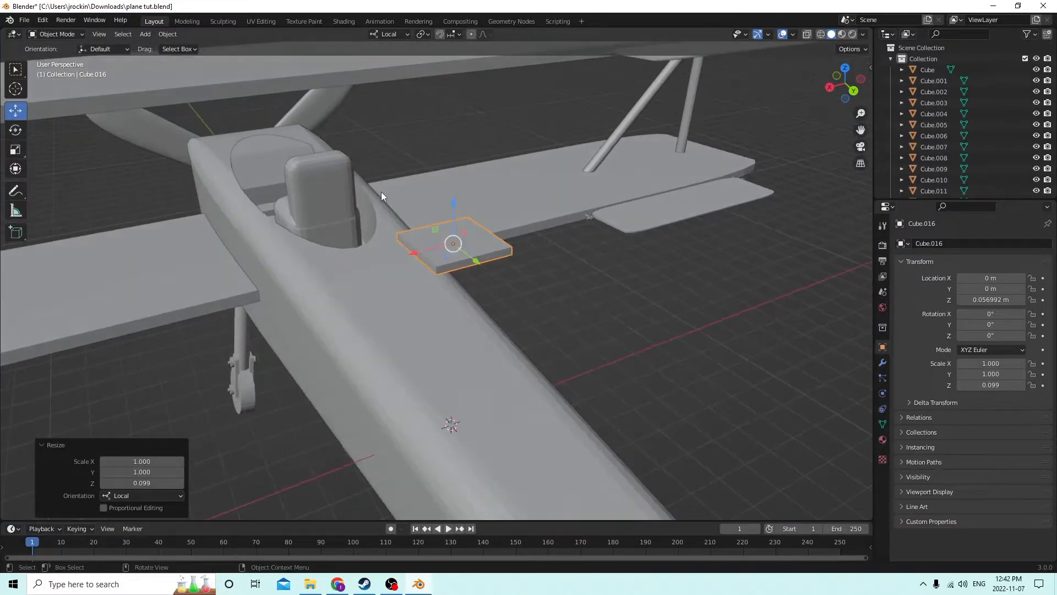
pyautogui.hotkey('shift', 'd')
pyautogui.rightClick(479, 199)
pyautogui.moveTo(479, 199); pyautogui.dragTo(516, 200, button='middle')
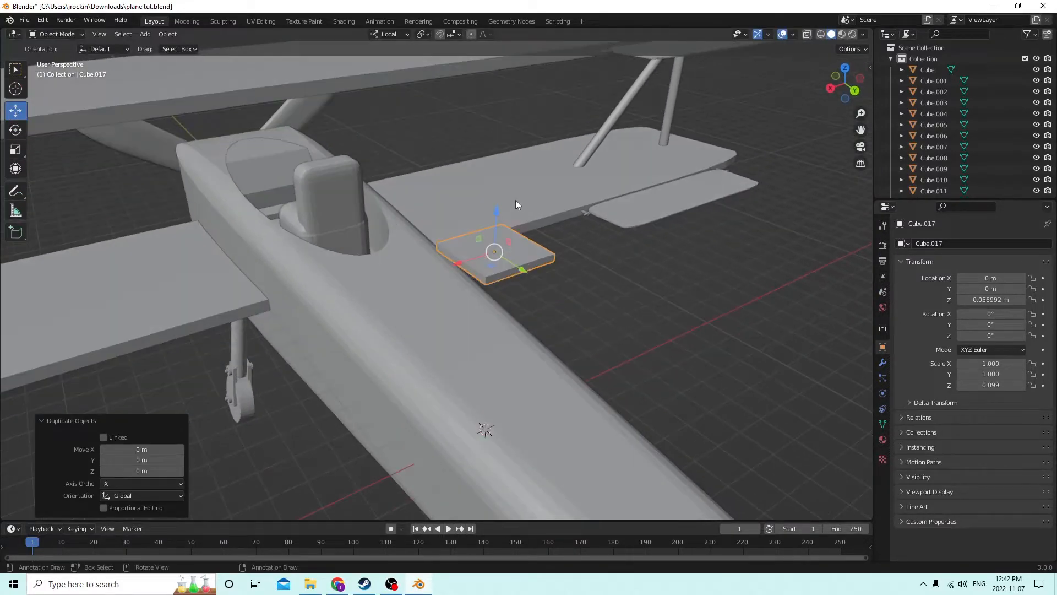
pyautogui.scroll(3, 518, 207)
pyautogui.press('s')
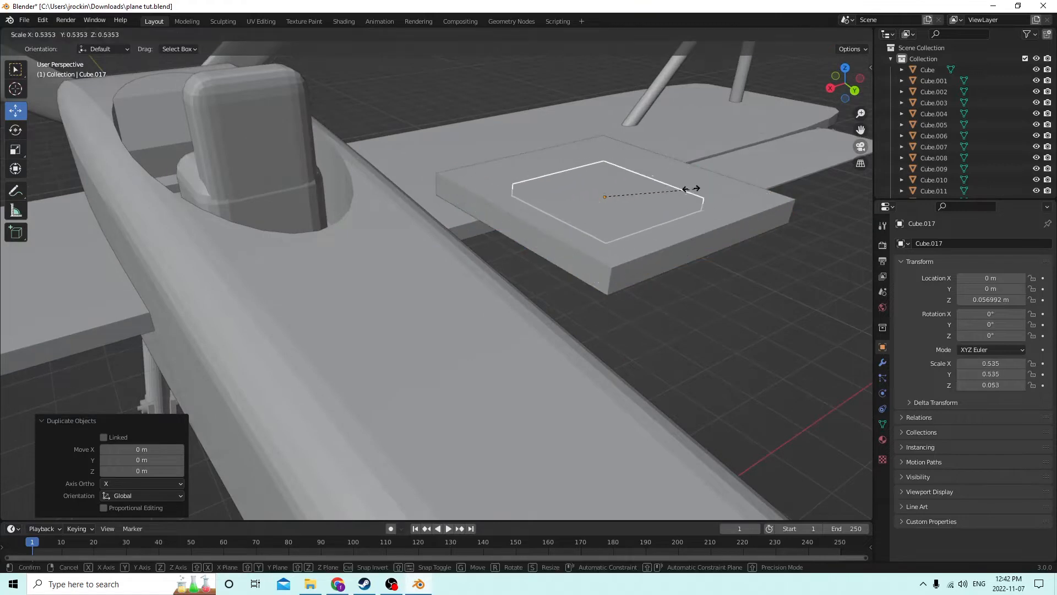
pyautogui.click(653, 189)
# Stretch the small copy along Z and shrink it into a thin post, scaled about 0.056 in X and Y and 0.279 in Z.
pyautogui.click(15, 149)
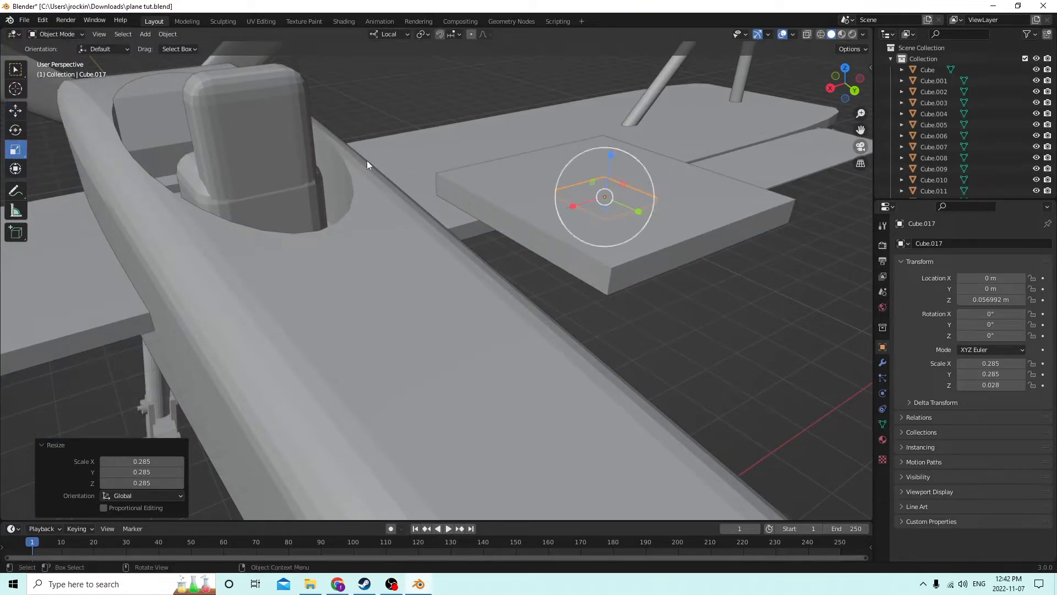
pyautogui.moveTo(611, 160); pyautogui.dragTo(615, 72)
pyautogui.press('s')
pyautogui.click(642, 150)
pyautogui.moveTo(610, 158); pyautogui.dragTo(610, 110)
pyautogui.moveTo(611, 162); pyautogui.dragTo(612, 102)
pyautogui.press('s')
pyautogui.click(676, 172)
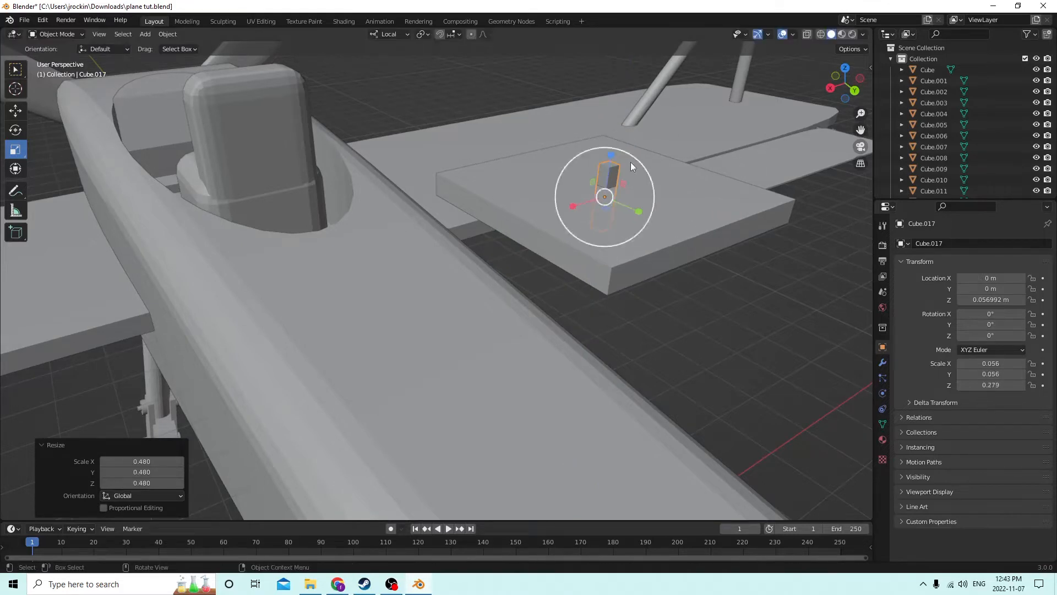
# Move the post toward the slab's front corner, at about X 0.0054 m, Y -0.0033 m and Z 0.0599 m.
pyautogui.click(12, 112)
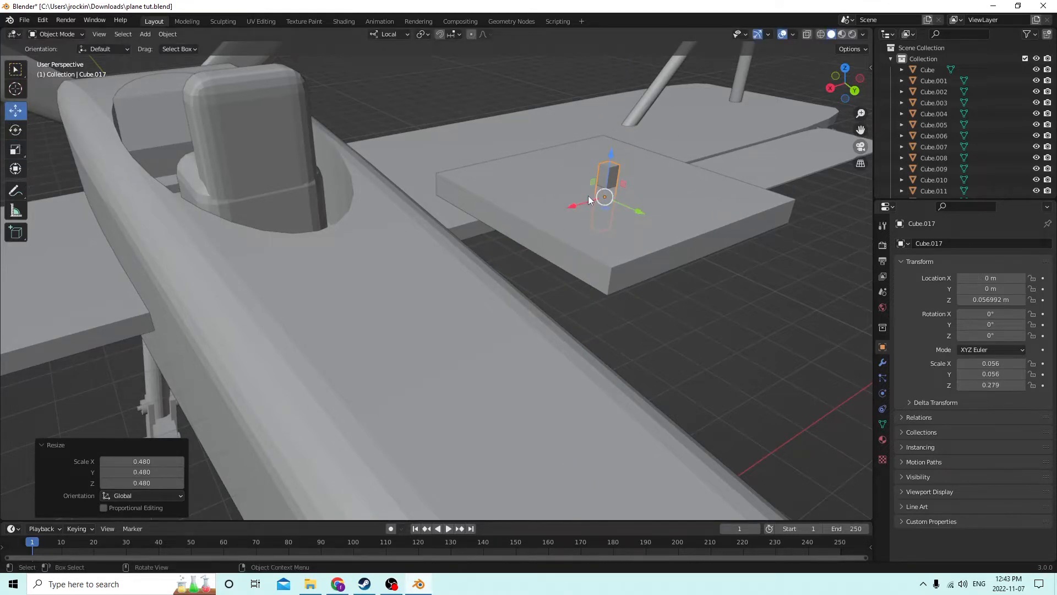
pyautogui.moveTo(588, 196); pyautogui.dragTo(553, 210)
pyautogui.moveTo(542, 209); pyautogui.dragTo(508, 213, button='middle')
pyautogui.scroll(-2, 483, 210)
pyautogui.moveTo(509, 213); pyautogui.dragTo(509, 205)
pyautogui.moveTo(509, 205)
pyautogui.mouseDown(button='middle')
pyautogui.moveTo(517, 185)
pyautogui.moveTo(493, 188)
pyautogui.moveTo(523, 200)
pyautogui.mouseUp(button='middle')
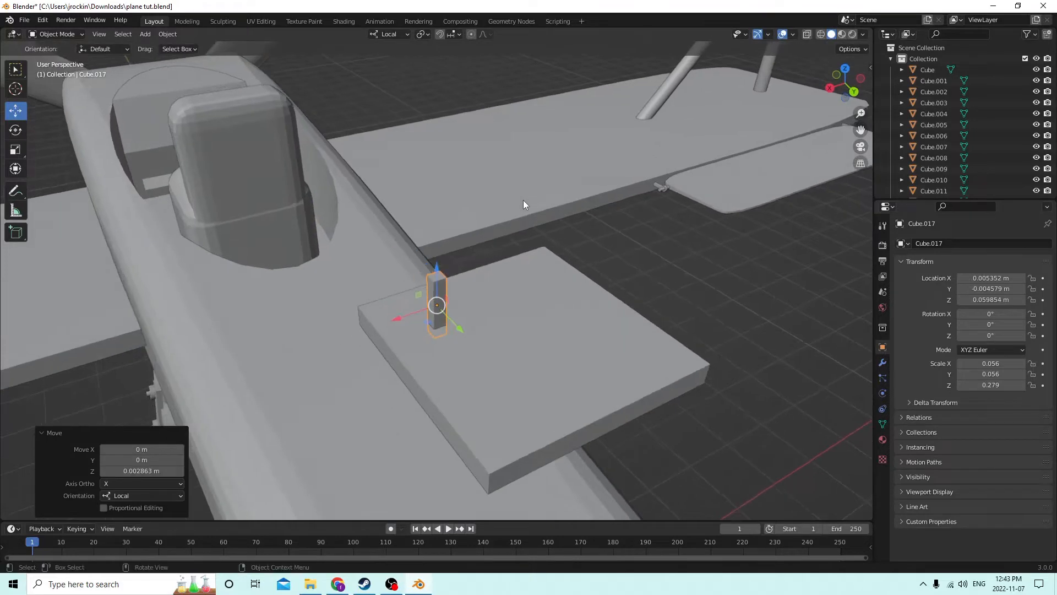
pyautogui.moveTo(457, 327); pyautogui.dragTo(470, 334)
pyautogui.moveTo(470, 335); pyautogui.dragTo(477, 325, button='middle')
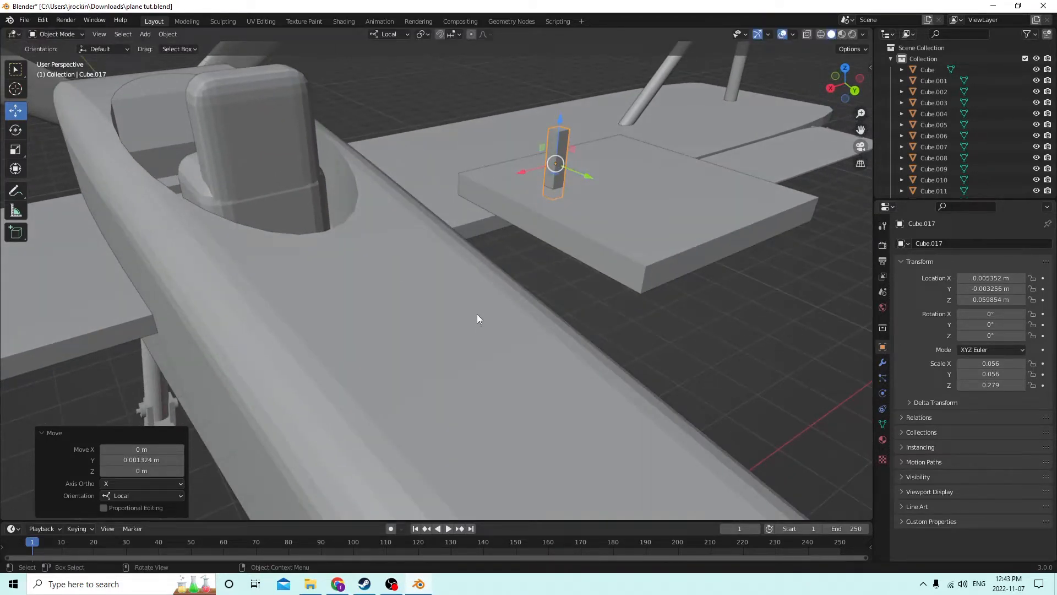
pyautogui.moveTo(528, 231)
pyautogui.mouseDown(button='middle')
pyautogui.moveTo(544, 232)
pyautogui.moveTo(523, 223)
pyautogui.mouseUp(button='middle')
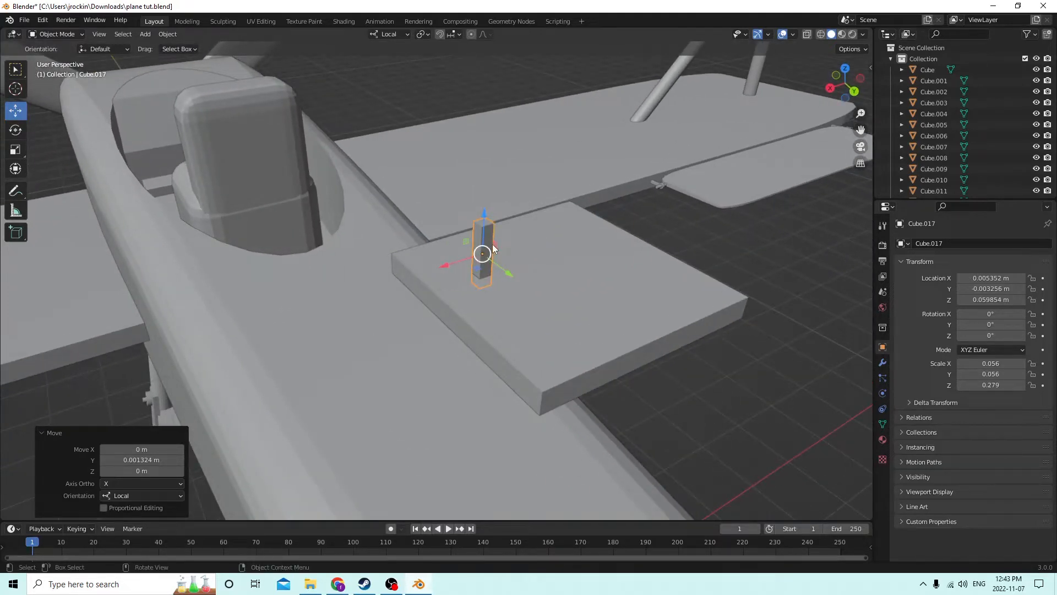
pyautogui.scroll(8, 527, 293)
pyautogui.scroll(-8, 529, 291)
pyautogui.scroll(-1, 492, 233)
pyautogui.moveTo(492, 233); pyautogui.dragTo(561, 231, button='middle')
pyautogui.scroll(-2, 512, 228)
pyautogui.press('Tab')
pyautogui.press('Tab')
# Bevel the slab's four vertical corner edges with a width of about 0.002 m.
pyautogui.click(562, 236)
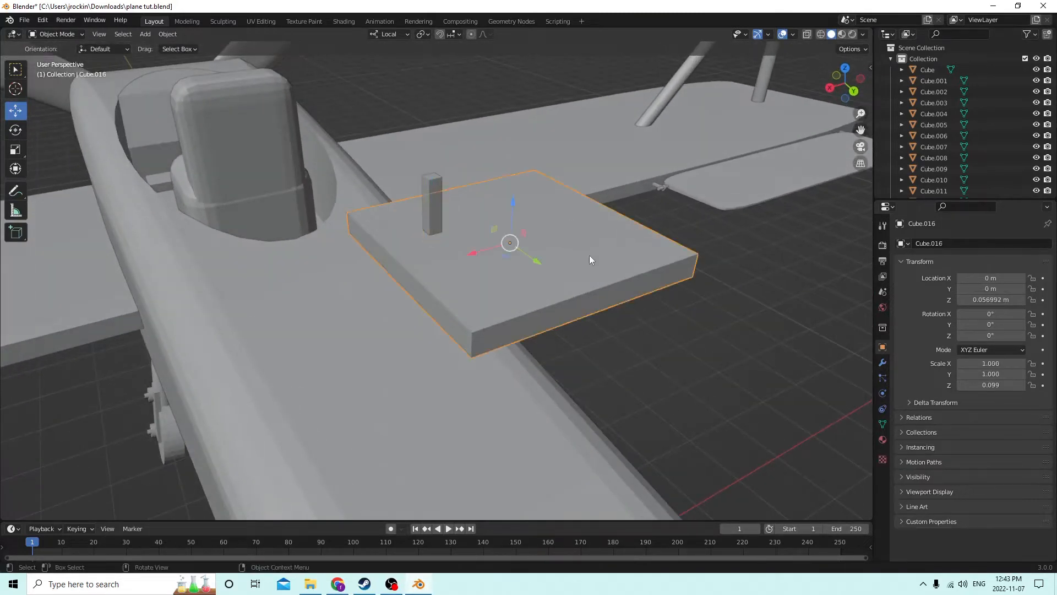
pyautogui.click(695, 268)
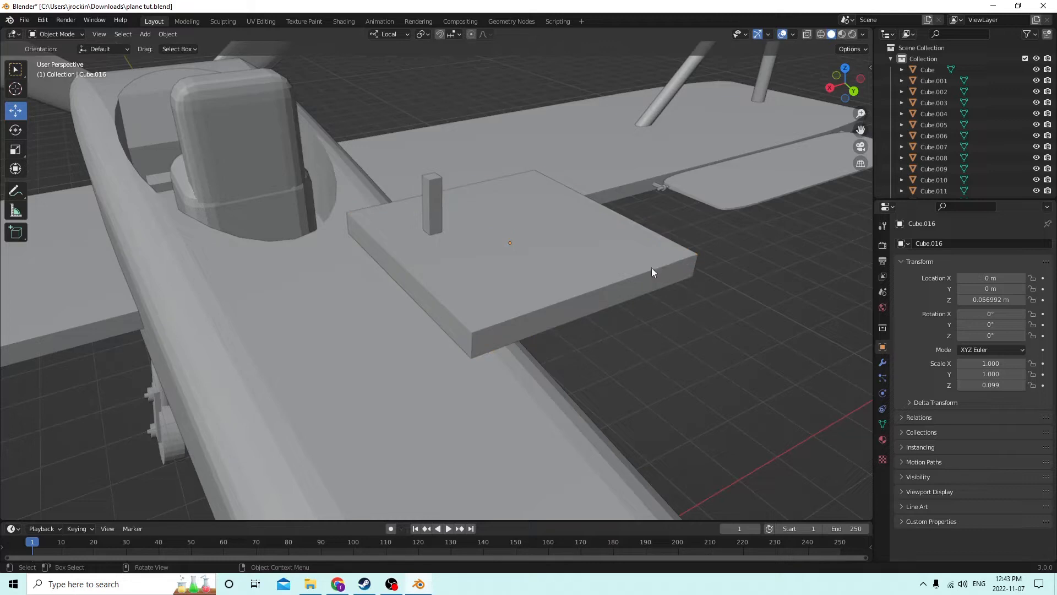
pyautogui.click(652, 268)
pyautogui.press('Tab')
pyautogui.click(689, 269)
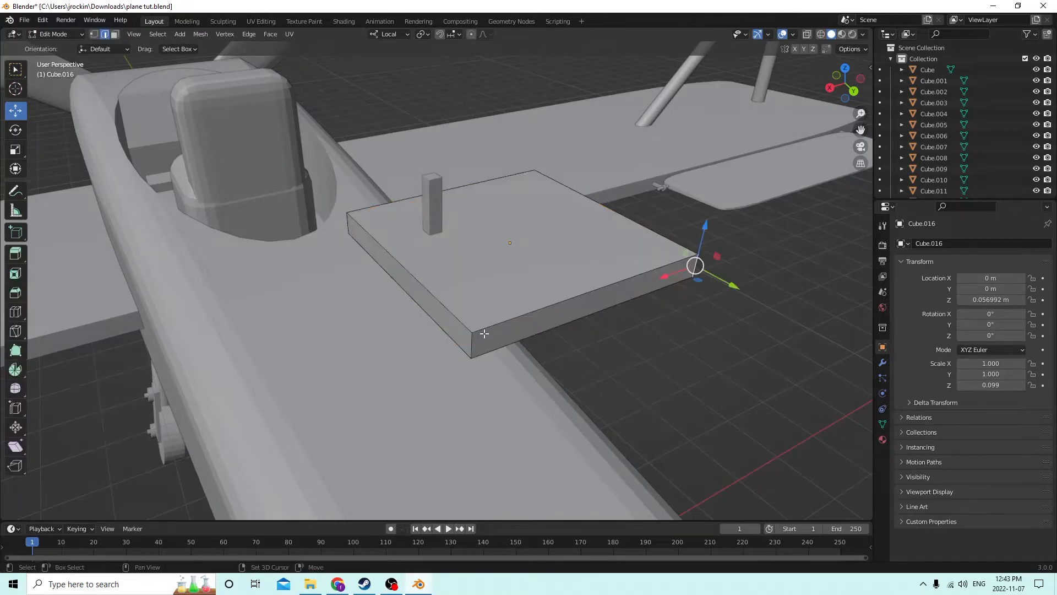
pyautogui.keyDown('shift'); pyautogui.click(469, 345); pyautogui.keyUp('shift')
pyautogui.keyDown('shift'); pyautogui.click(349, 220); pyautogui.keyUp('shift')
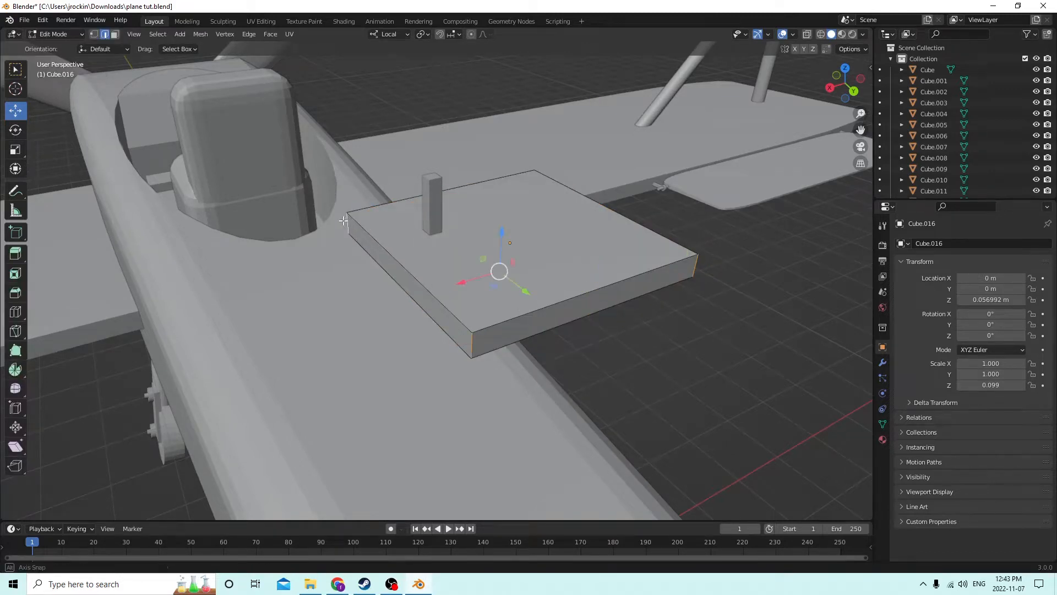
pyautogui.moveTo(350, 219); pyautogui.dragTo(159, 215, button='middle')
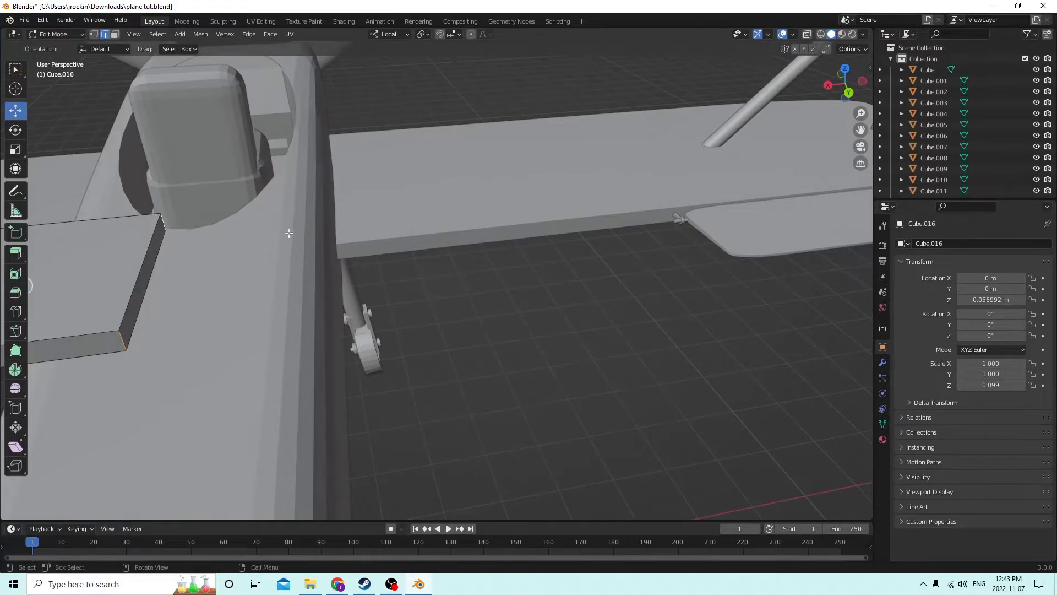
pyautogui.scroll(-3, 289, 233)
pyautogui.moveTo(289, 233); pyautogui.dragTo(321, 223, button='middle')
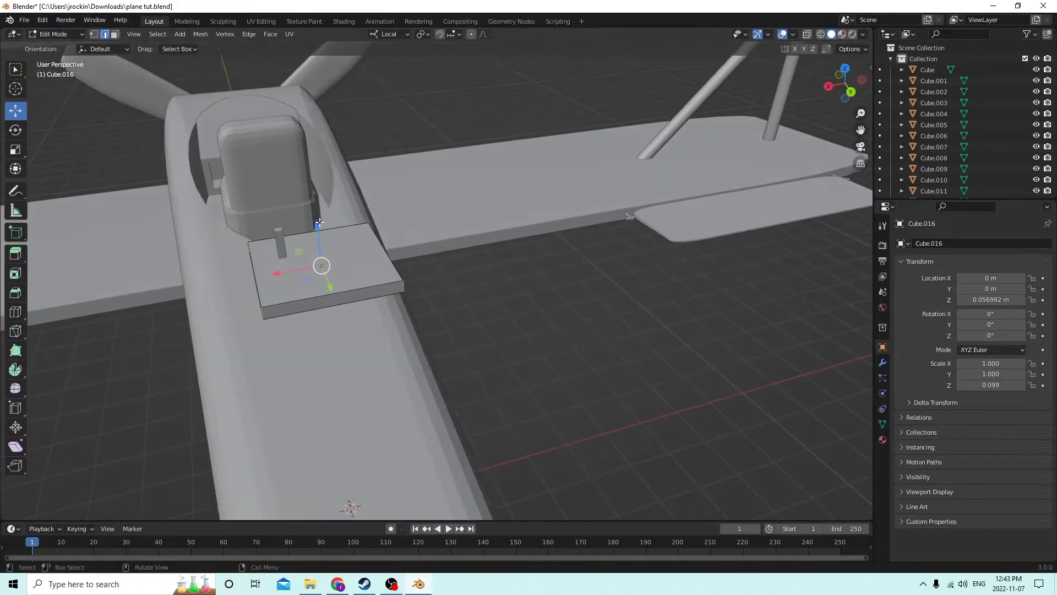
pyautogui.hotkey('ctrl', 'b')
pyautogui.click(443, 245)
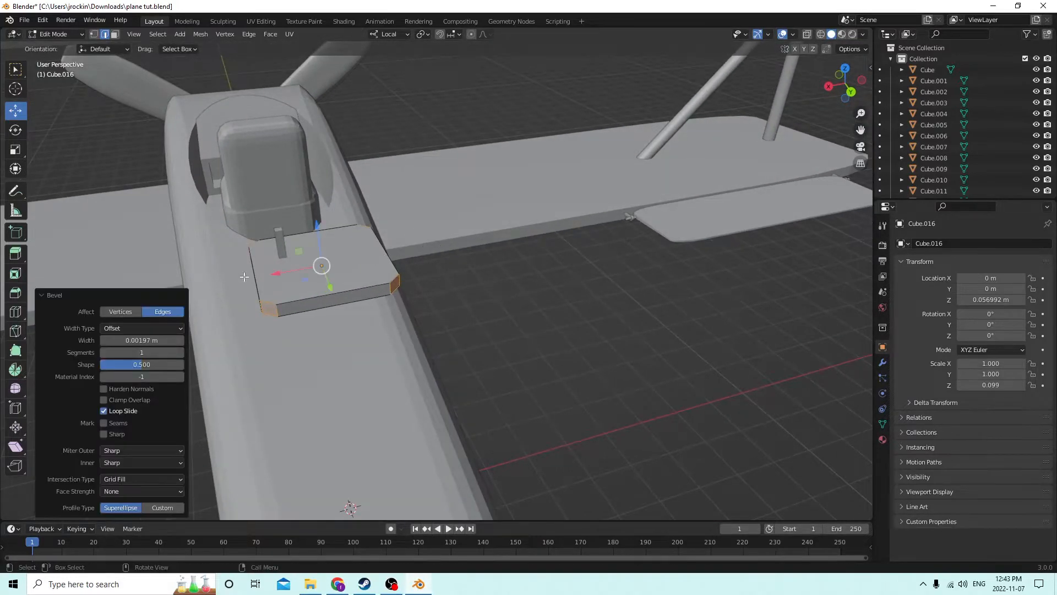
# Increase the bevel's segment count to round the slab's corners, and return to Object Mode.
pyautogui.click(179, 352)
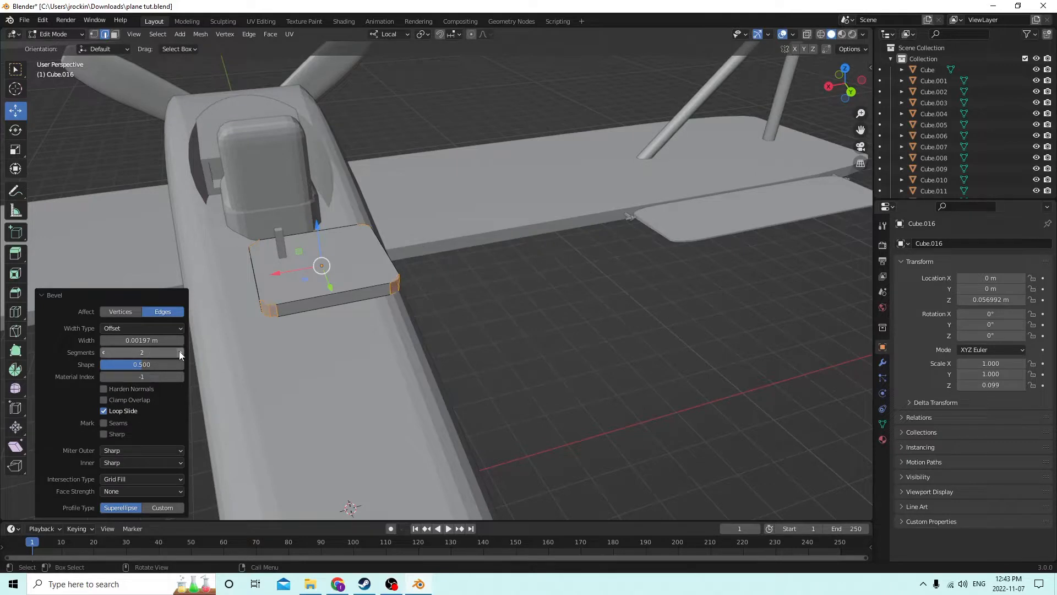
pyautogui.click(179, 352)
pyautogui.click(179, 353)
pyautogui.click(479, 311)
pyautogui.moveTo(479, 312); pyautogui.dragTo(493, 292, button='middle')
pyautogui.press('Tab')
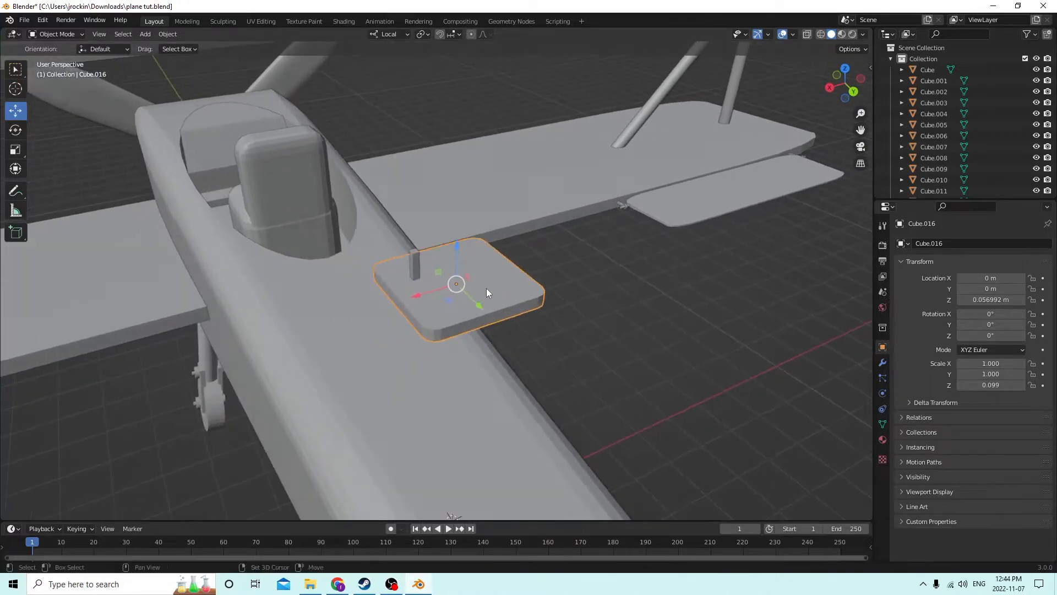
# Duplicate the rounded slab in place and shrink the copy uniformly to about 0.339.
pyautogui.hotkey('shift', 'd')
pyautogui.rightClick(523, 266)
pyautogui.scroll(3, 494, 266)
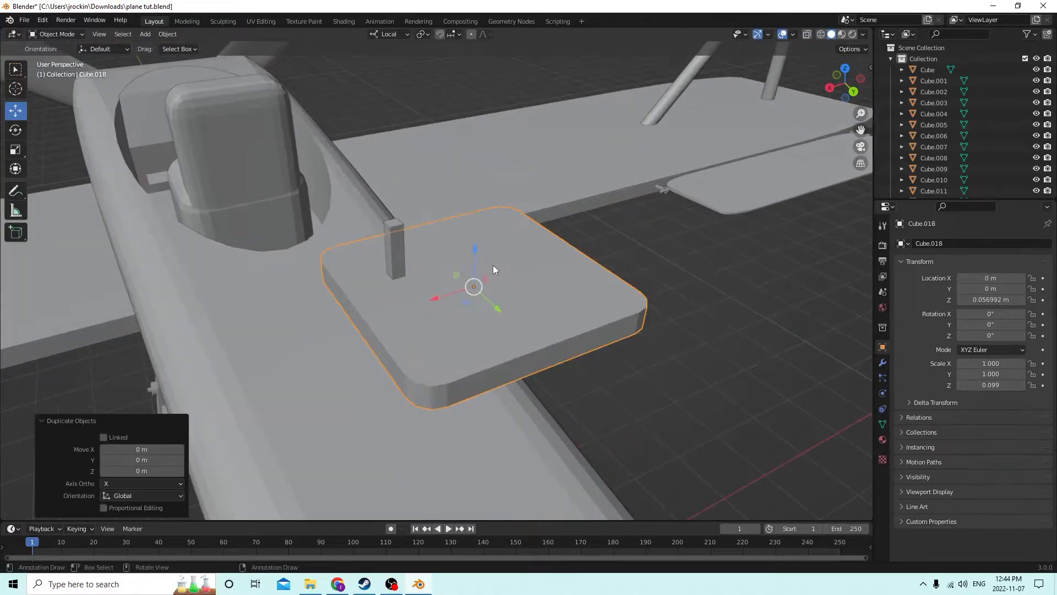
pyautogui.press('s')
pyautogui.click(521, 266)
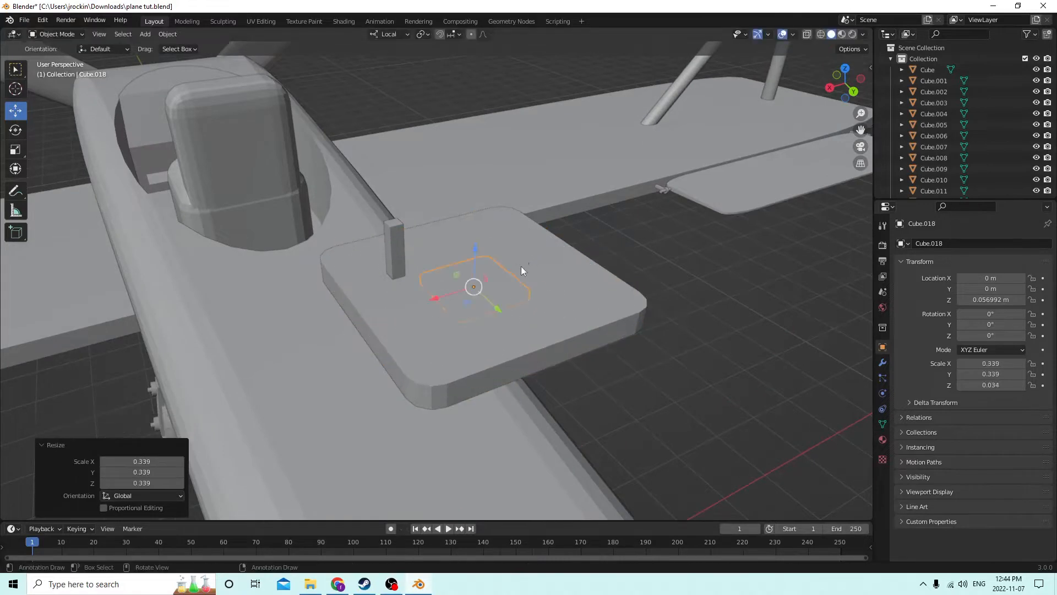
# Reshape the small rounded copy into a long narrow bar, scaled about 0.289 in X, 0.906 in Y and 0.054 in Z.
pyautogui.click(16, 149)
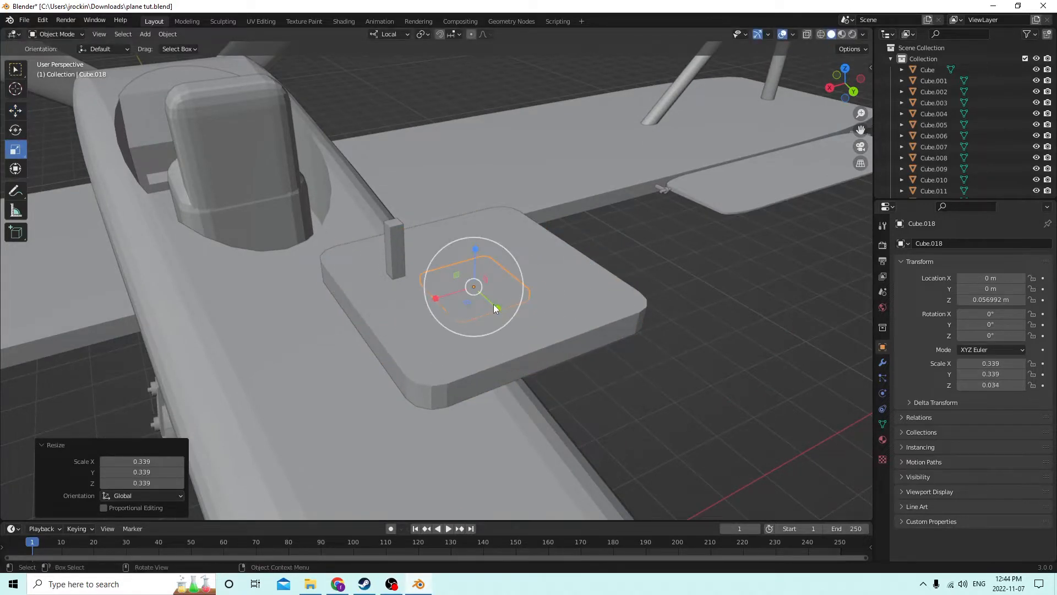
pyautogui.press('s')
pyautogui.press('y')
pyautogui.press('y')
pyautogui.click(541, 331)
pyautogui.moveTo(541, 332); pyautogui.dragTo(516, 334, button='middle')
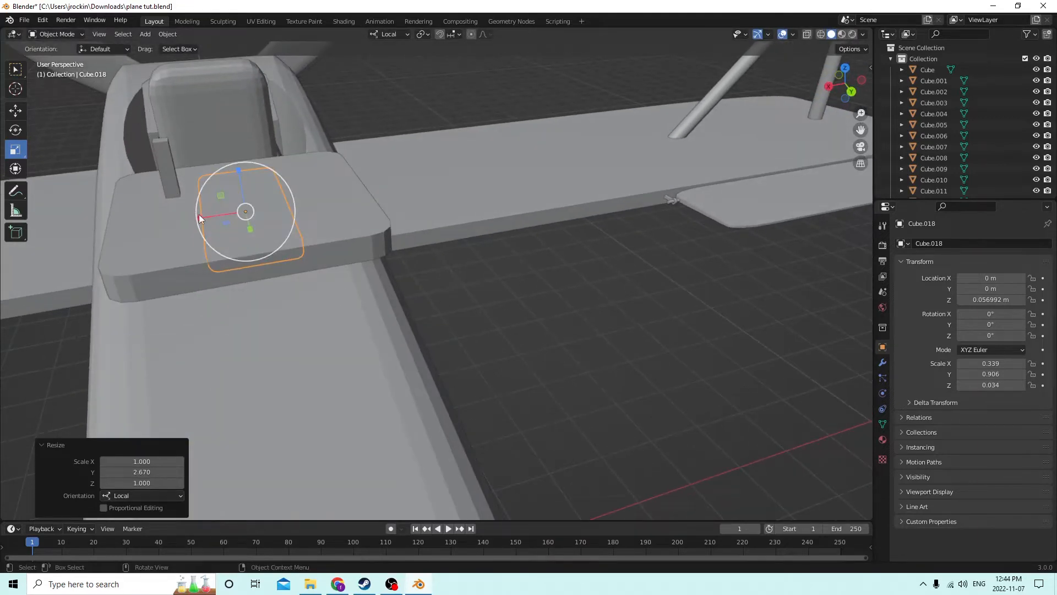
pyautogui.moveTo(200, 215); pyautogui.dragTo(207, 214)
pyautogui.moveTo(207, 213); pyautogui.dragTo(216, 210, button='middle')
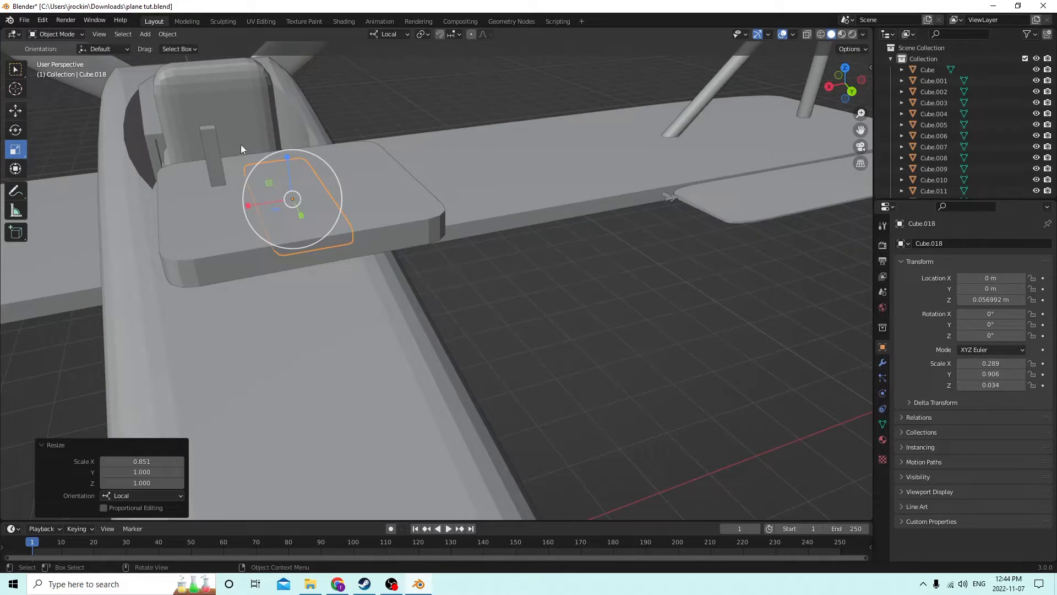
pyautogui.moveTo(289, 158); pyautogui.dragTo(290, 118)
# Position the bar above the slab around the post, at about X 0.0051 m, Y 0.0009 m and Z 0.0607 m.
pyautogui.click(16, 112)
pyautogui.moveTo(290, 118); pyautogui.dragTo(298, 160, button='middle')
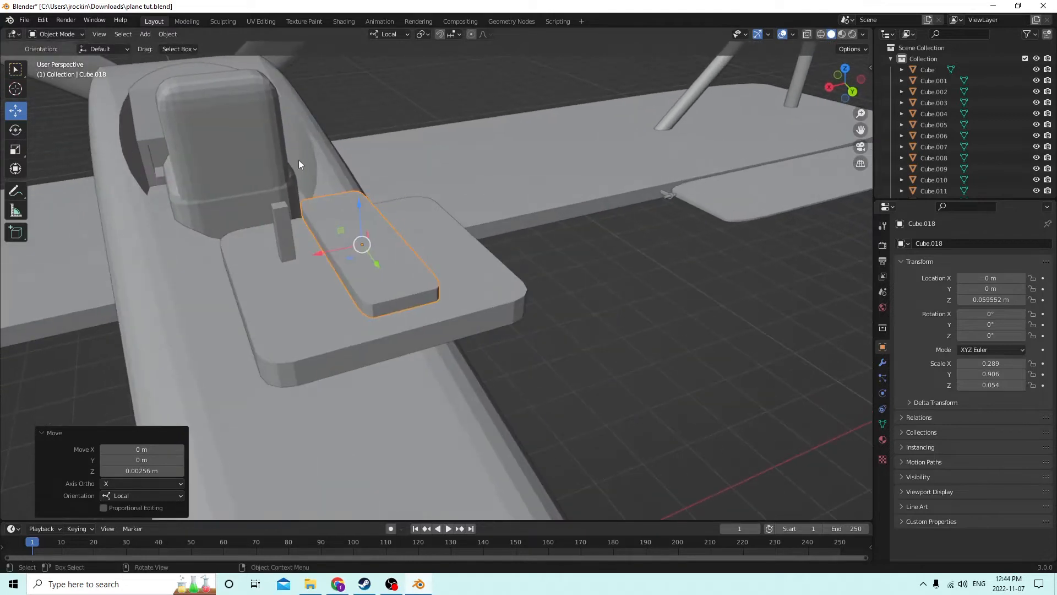
pyautogui.moveTo(316, 254); pyautogui.dragTo(249, 267)
pyautogui.moveTo(249, 267); pyautogui.dragTo(285, 263, button='middle')
pyautogui.scroll(5, 262, 267)
pyautogui.scroll(-4, 285, 264)
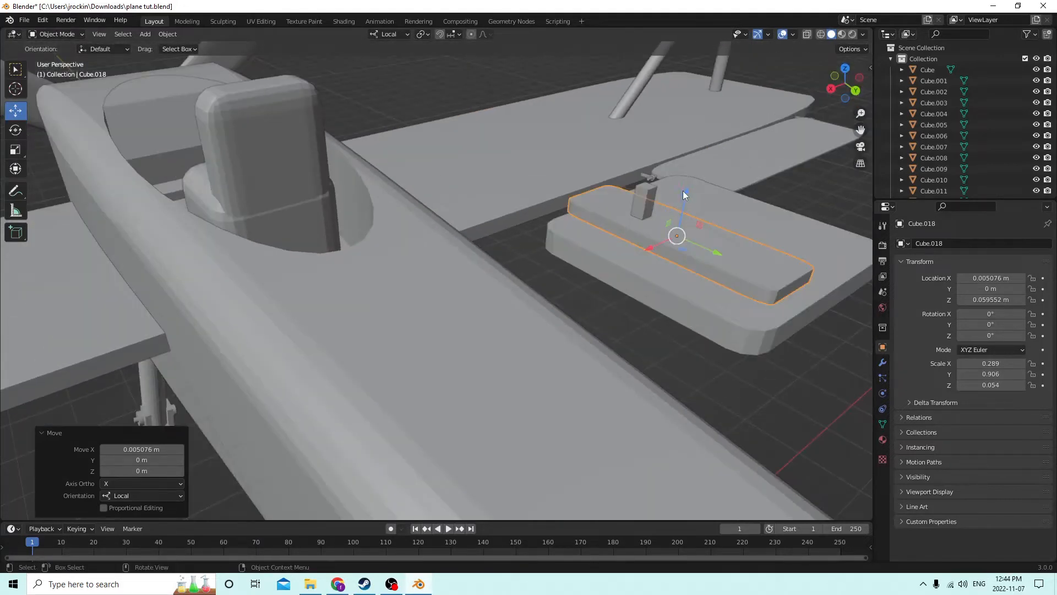
pyautogui.moveTo(683, 193); pyautogui.dragTo(684, 187)
pyautogui.moveTo(708, 254); pyautogui.dragTo(728, 243)
pyautogui.moveTo(728, 243); pyautogui.dragTo(712, 243, button='middle')
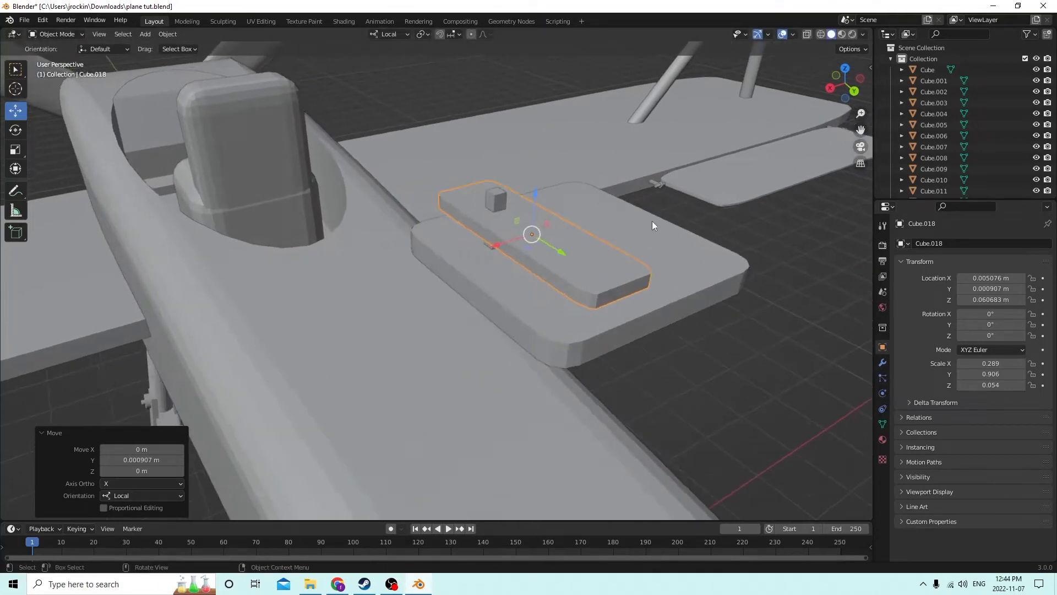
# Tilt the narrow bar about its X axis, trying 5° first and settling on a rotation of -10°.
pyautogui.click(987, 313)
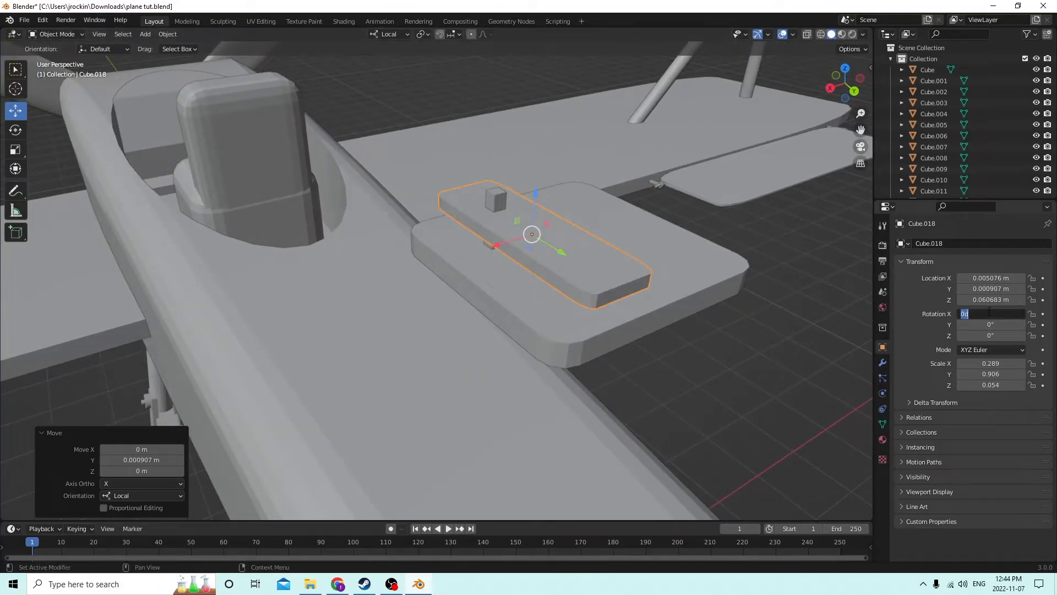
pyautogui.write('5')
pyautogui.press('Return')
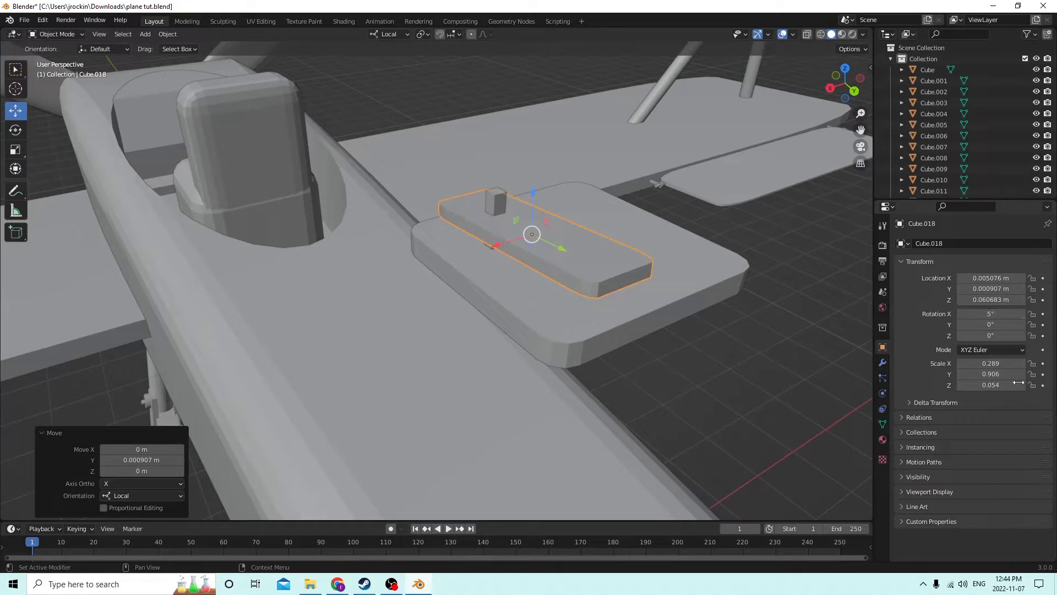
pyautogui.click(994, 315)
pyautogui.write('-10')
pyautogui.press('Return')
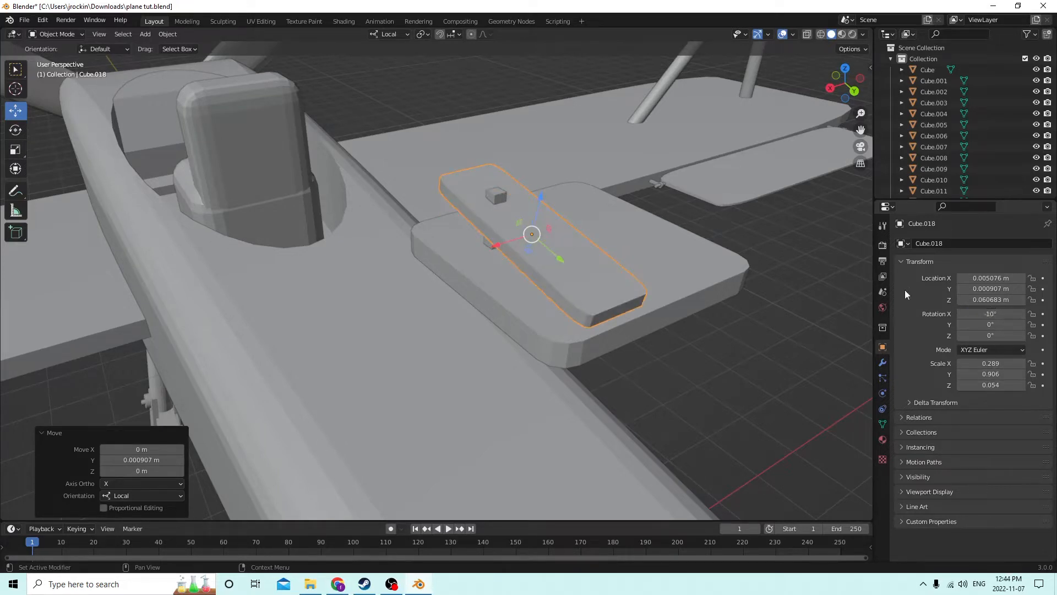
# Select the thin post under the bar and shorten it to a Z scale of about 0.225.
pyautogui.moveTo(827, 269); pyautogui.dragTo(835, 266, button='middle')
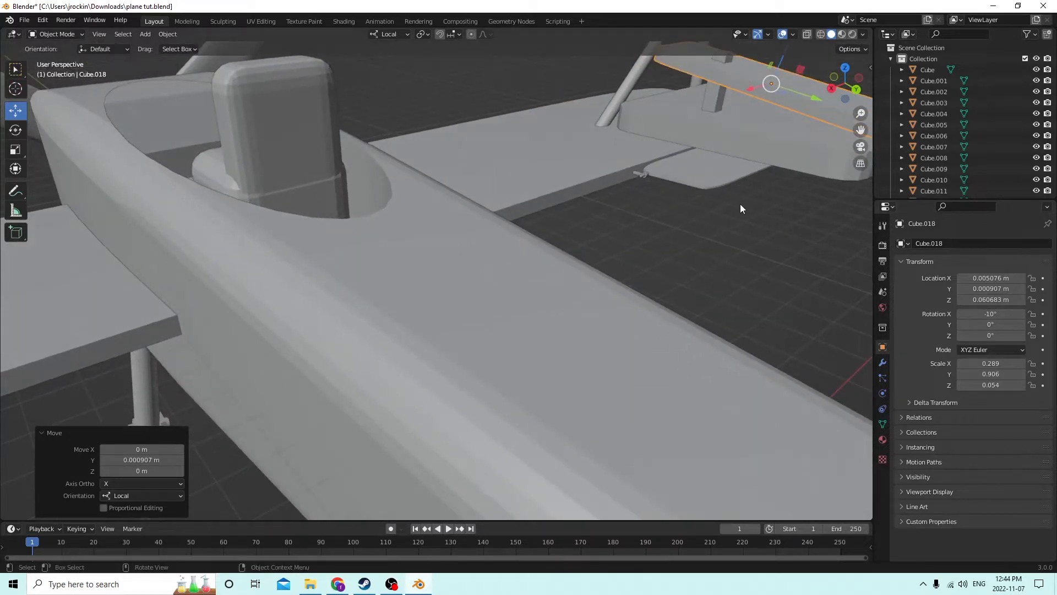
pyautogui.scroll(-3, 732, 204)
pyautogui.scroll(3, 674, 185)
pyautogui.moveTo(692, 105); pyautogui.dragTo(675, 107, button='middle')
pyautogui.press('Tab')
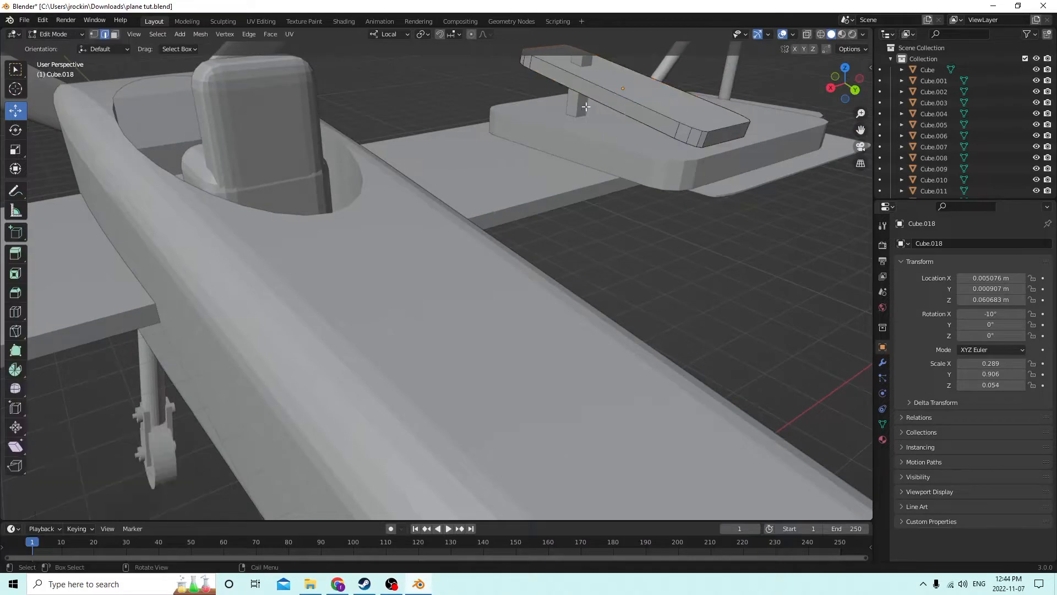
pyautogui.click(573, 105)
pyautogui.press('Tab')
pyautogui.click(577, 105)
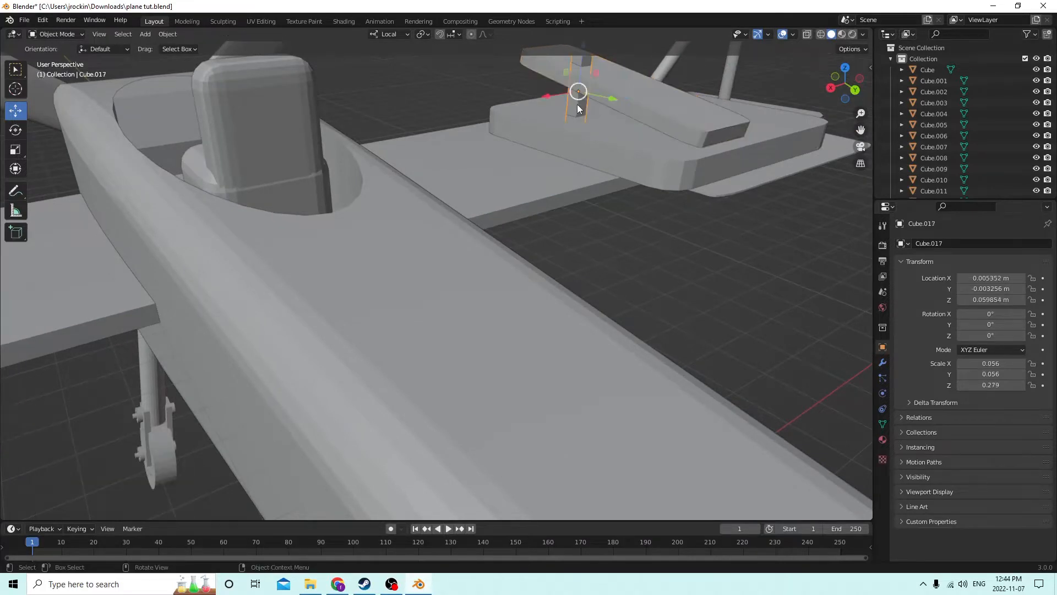
pyautogui.click(13, 154)
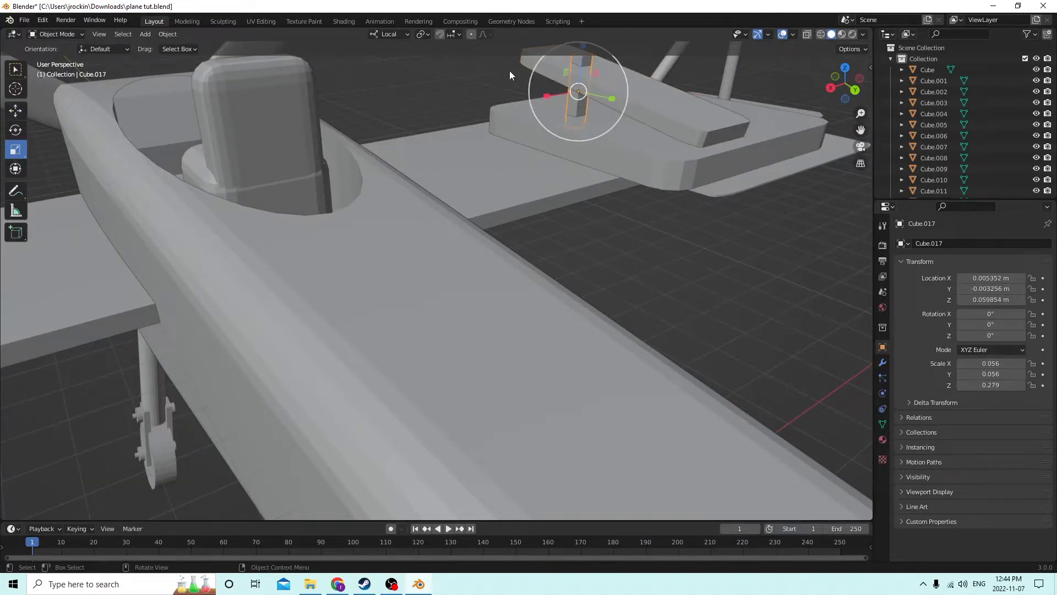
pyautogui.scroll(-3, 551, 62)
pyautogui.moveTo(515, 136); pyautogui.dragTo(511, 143)
pyautogui.scroll(2, 511, 143)
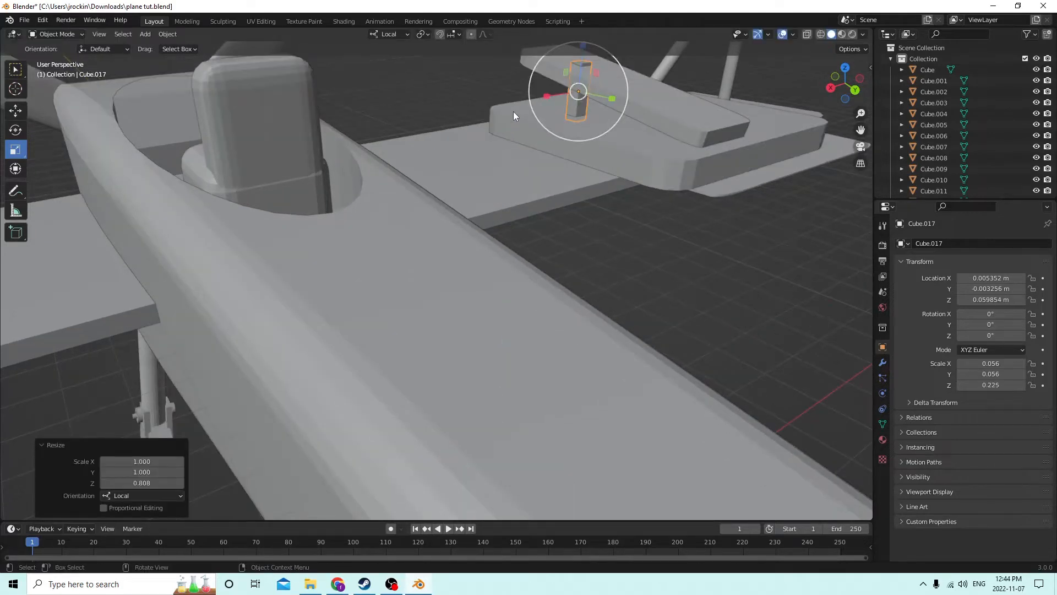
# Lower the shortened post by about 0.0003 m along its local Z axis, to about Z 0.0596 m.
pyautogui.click(15, 110)
pyautogui.moveTo(583, 55); pyautogui.dragTo(586, 68)
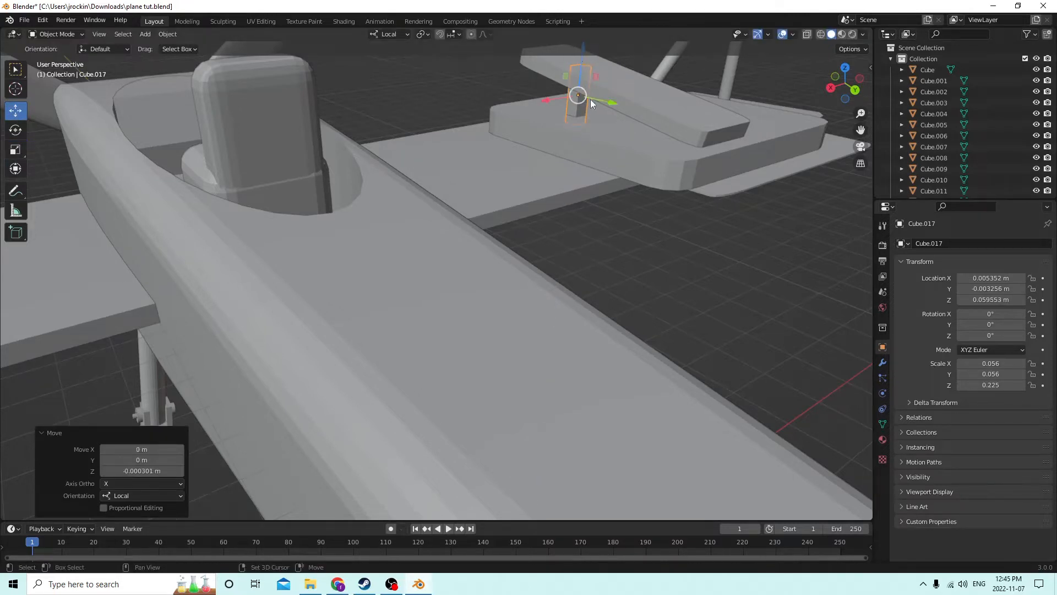
pyautogui.moveTo(594, 102); pyautogui.dragTo(647, 132, button='middle')
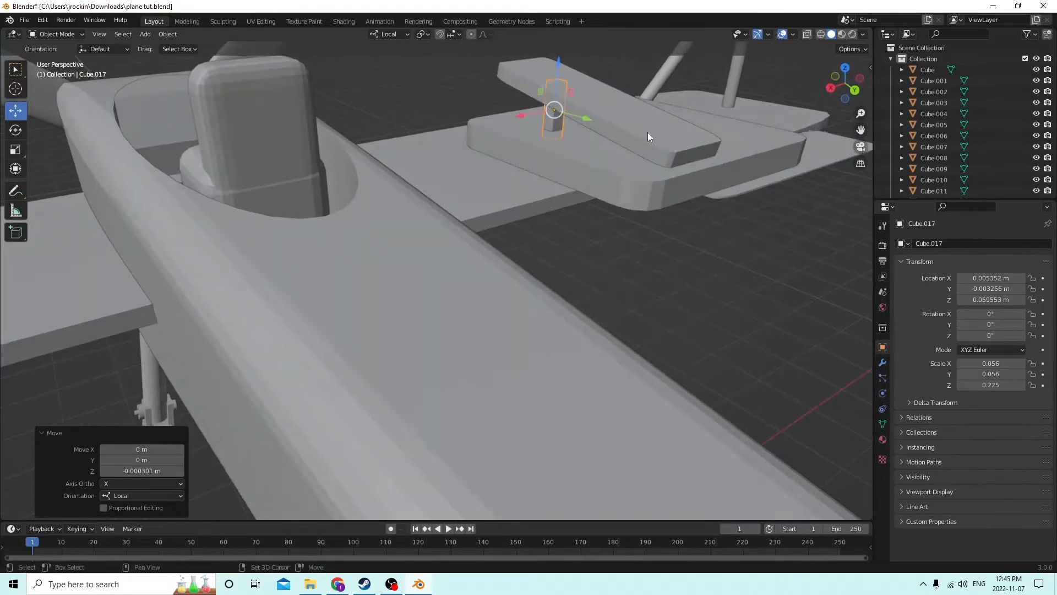
# Duplicate the post in place and lower the copy about 0.0023 m along local Z into the slab.
pyautogui.hotkey('shift', 'd')
pyautogui.rightClick(581, 95)
pyautogui.press('g')
pyautogui.press('z')
pyautogui.press('z')
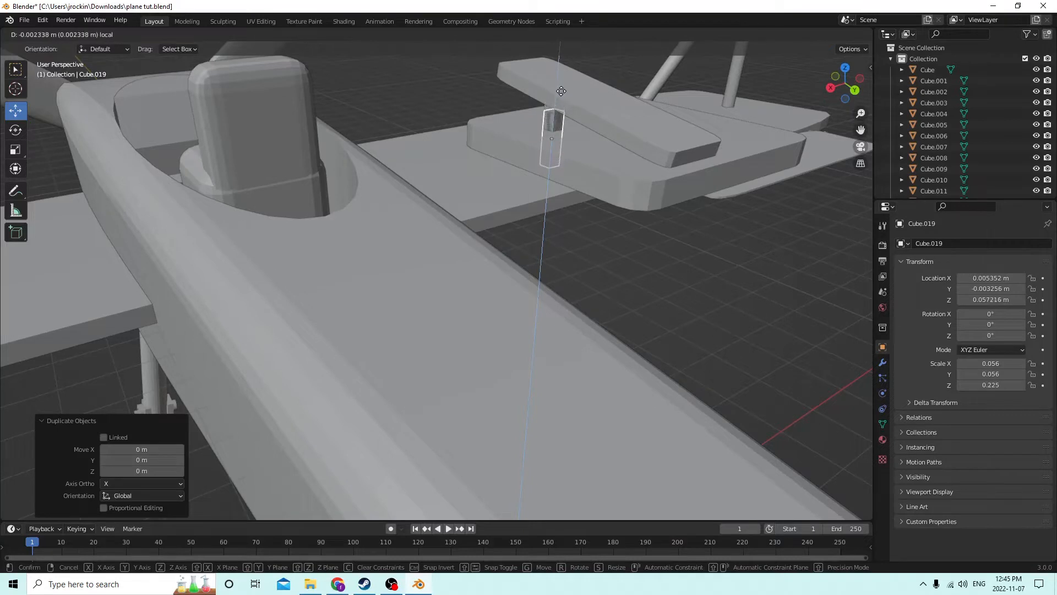
pyautogui.click(560, 90)
# Subtract the lowered post copy from the rounded slab with a Bool Tool Auto Boolean Difference, then select the original post.
pyautogui.moveTo(561, 90); pyautogui.dragTo(563, 90, button='middle')
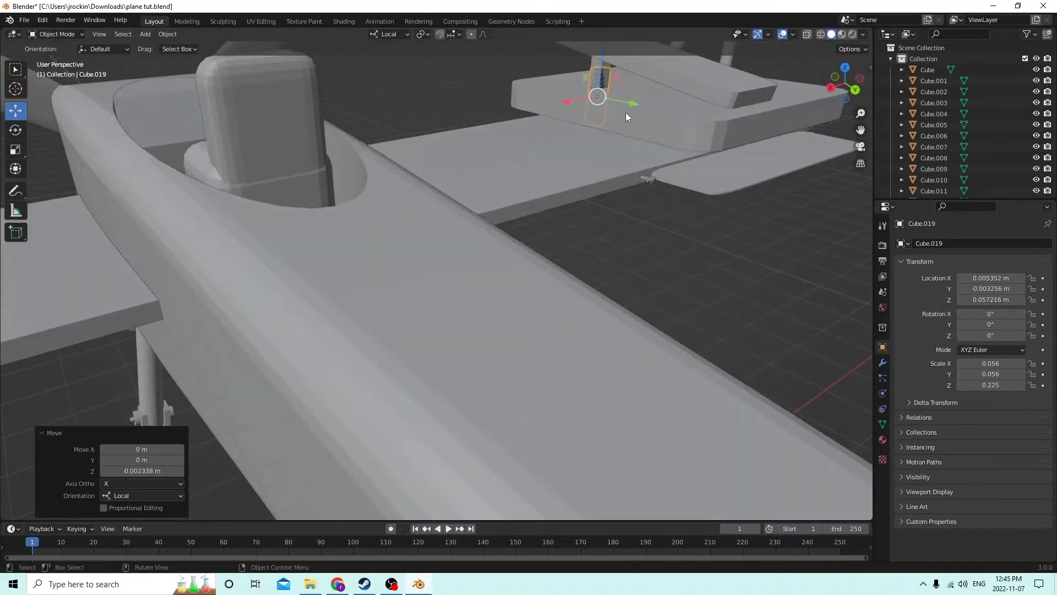
pyautogui.click(579, 91)
pyautogui.click(167, 33)
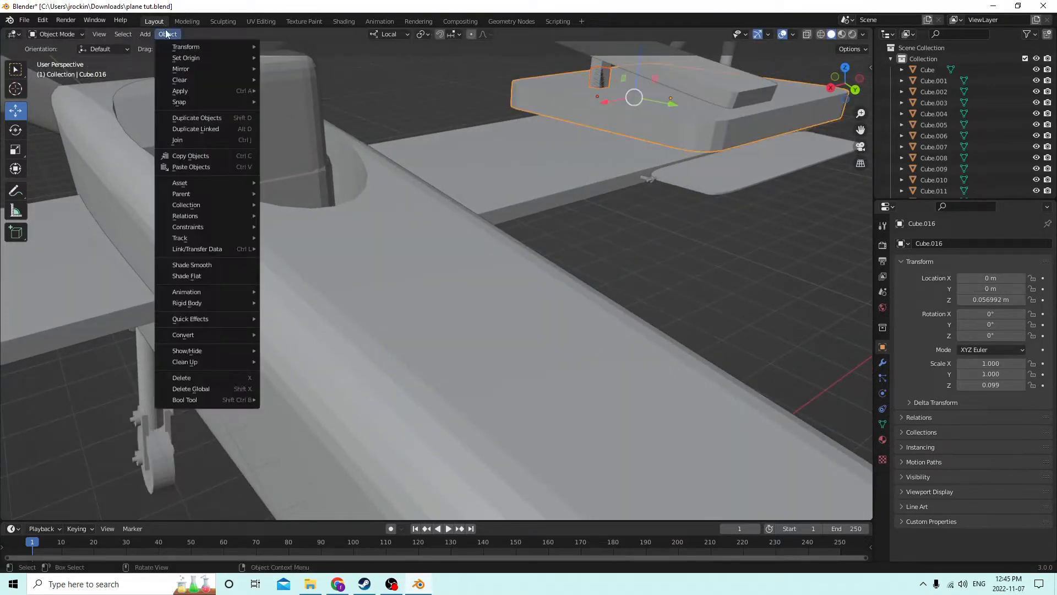
pyautogui.moveTo(209, 405)
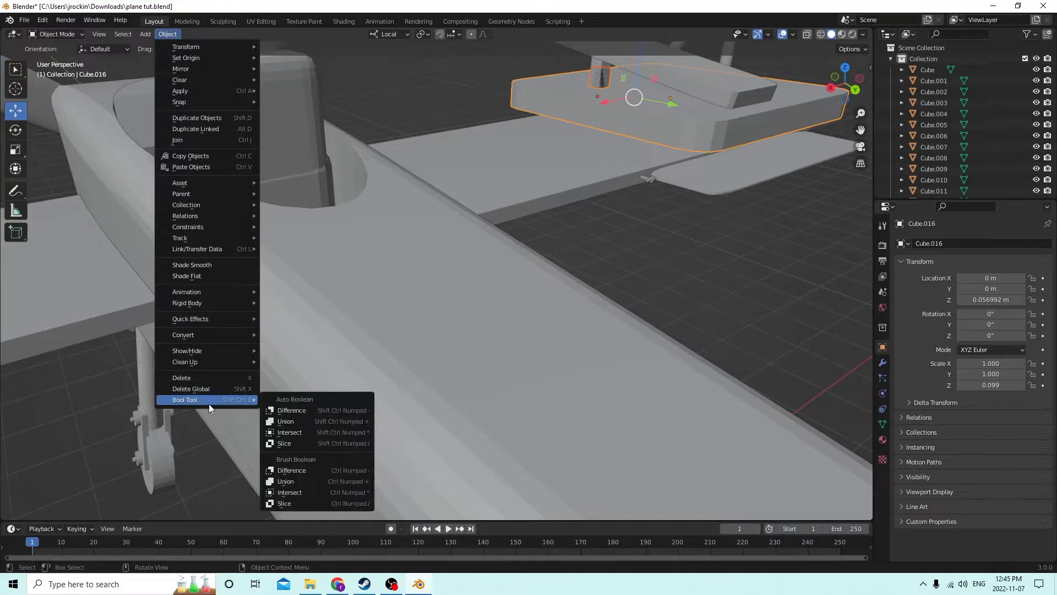
pyautogui.click(288, 412)
pyautogui.moveTo(433, 279); pyautogui.dragTo(438, 282, button='middle')
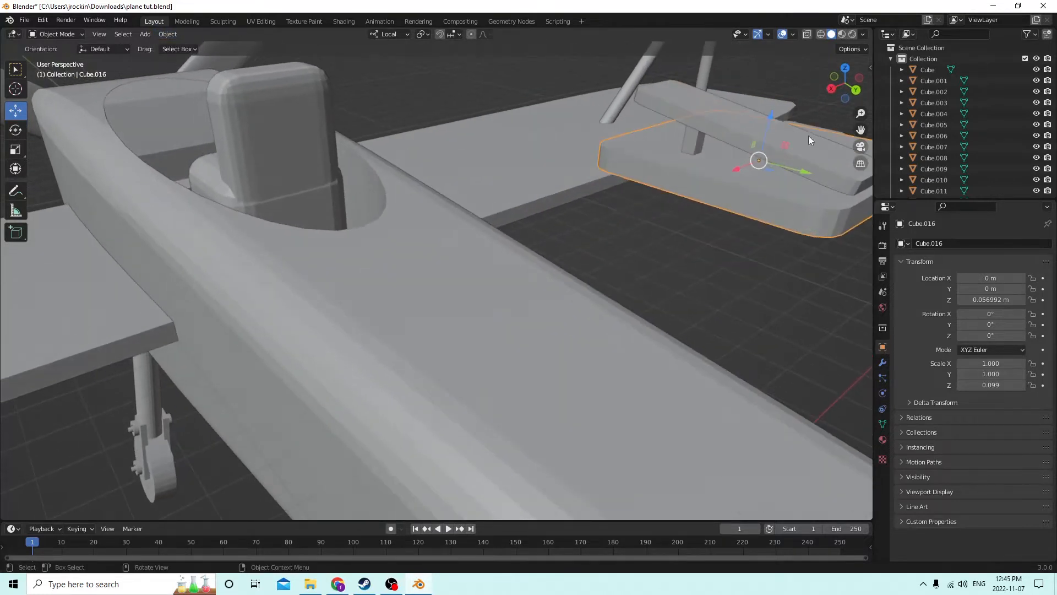
pyautogui.click(688, 140)
pyautogui.moveTo(732, 114); pyautogui.dragTo(701, 125, button='middle')
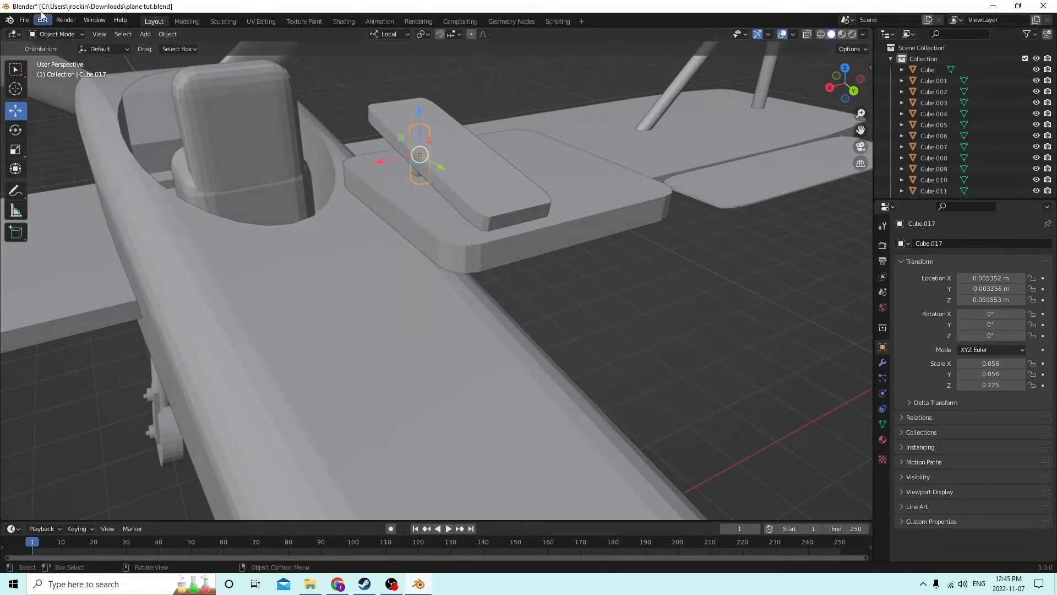
# Undo the Boolean cut and the selection changes around it, back to the lowered post copy.
pyautogui.click(42, 20)
pyautogui.click(53, 32)
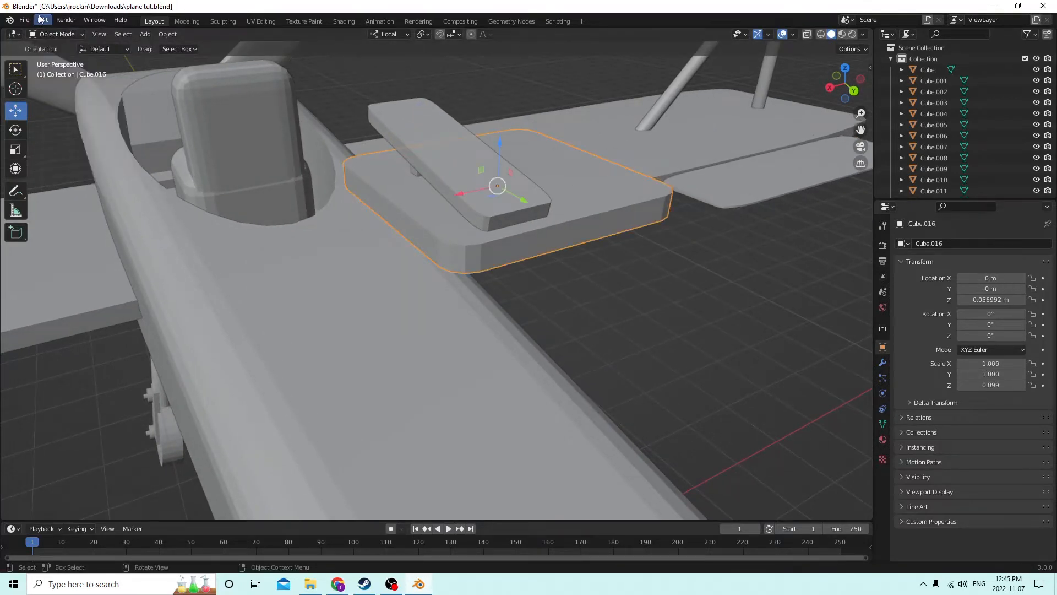
pyautogui.click(42, 20)
pyautogui.click(57, 32)
pyautogui.click(44, 21)
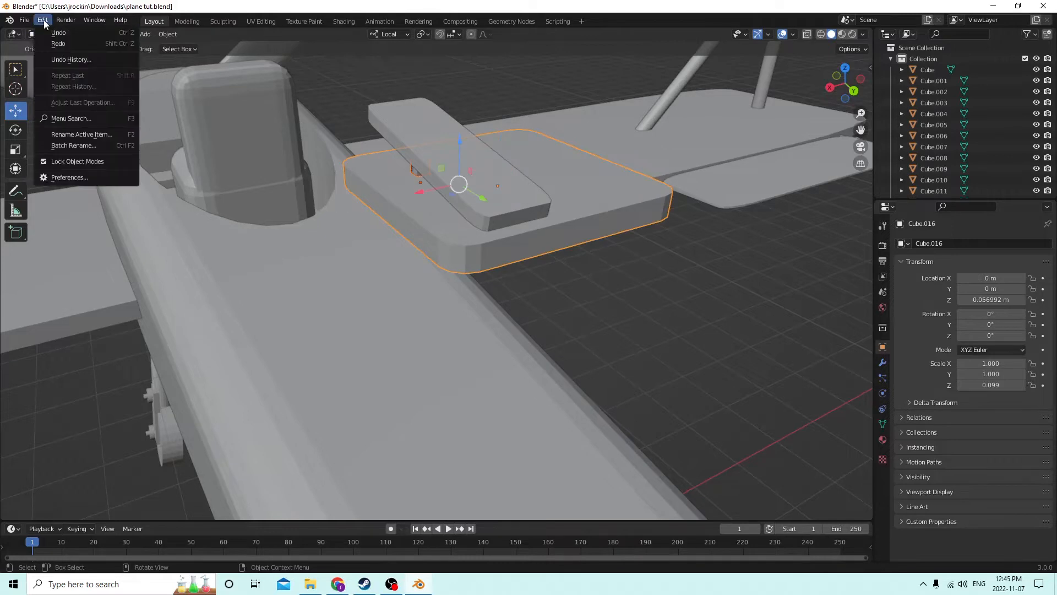
pyautogui.click(57, 32)
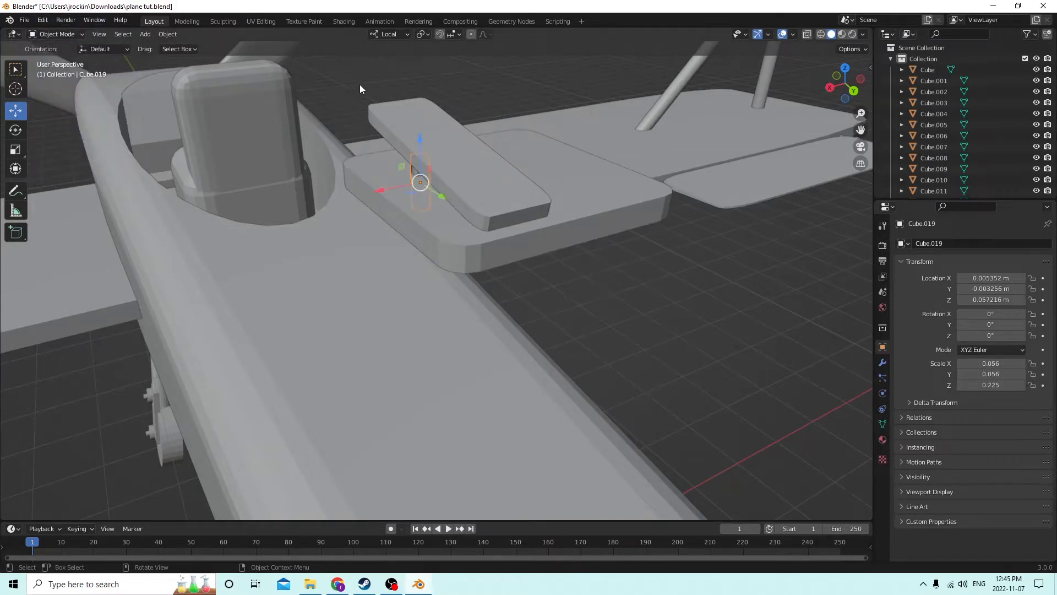
# Delete the lowered post copy and select the original post.
pyautogui.moveTo(360, 85); pyautogui.dragTo(366, 83, button='middle')
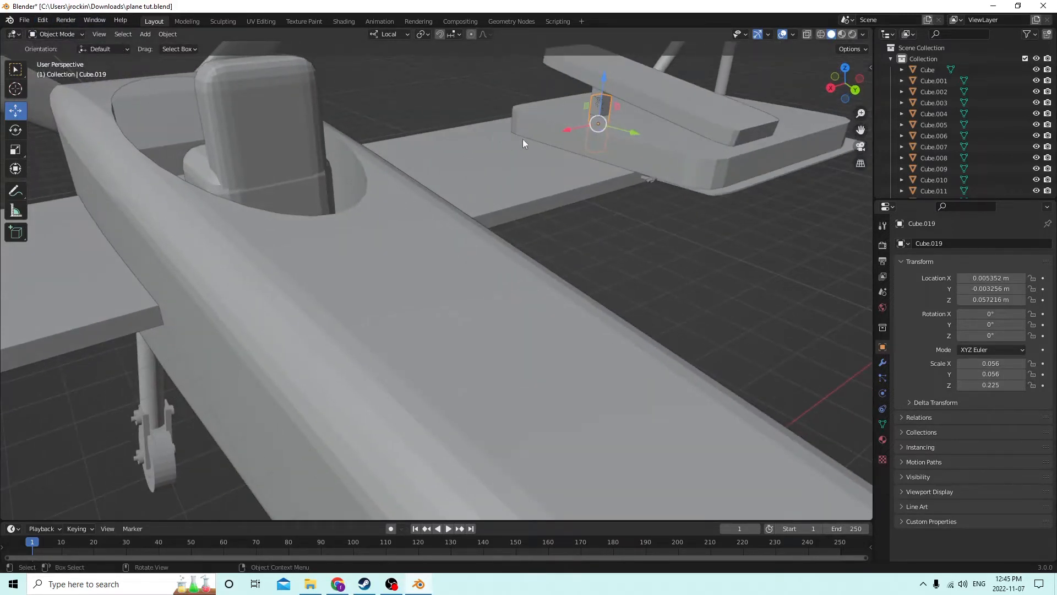
pyautogui.moveTo(547, 123); pyautogui.dragTo(553, 226, button='middle')
pyautogui.press('Delete')
pyautogui.click(569, 235)
pyautogui.scroll(-1, 523, 220)
pyautogui.scroll(1, 550, 228)
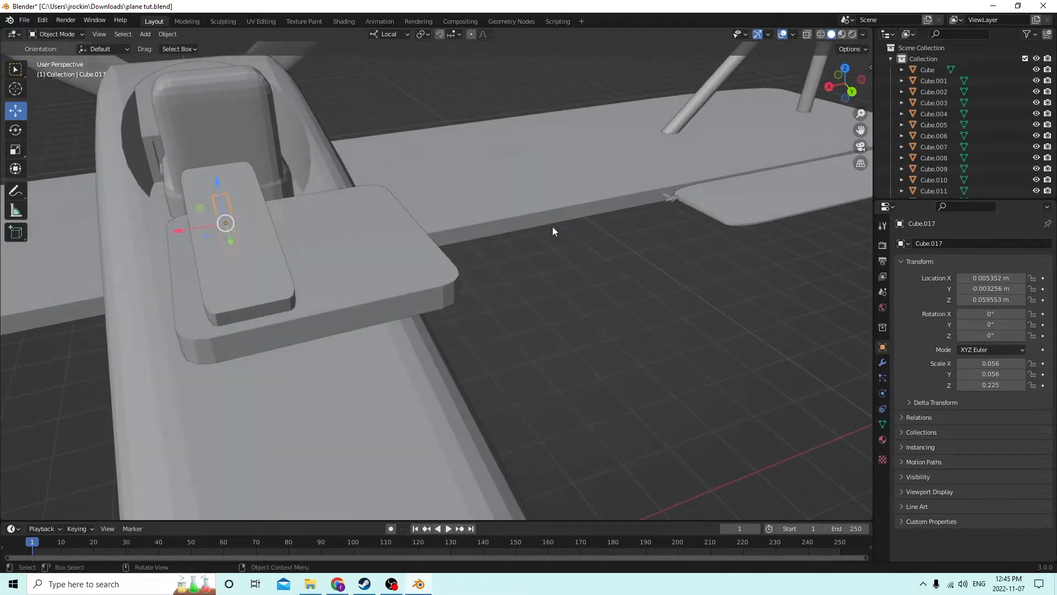
# Inset the tilted bar's top face by about 0.00138 m in Edit Mode with face selection.
pyautogui.click(261, 252)
pyautogui.moveTo(261, 252); pyautogui.dragTo(288, 247, button='middle')
pyautogui.press('Tab')
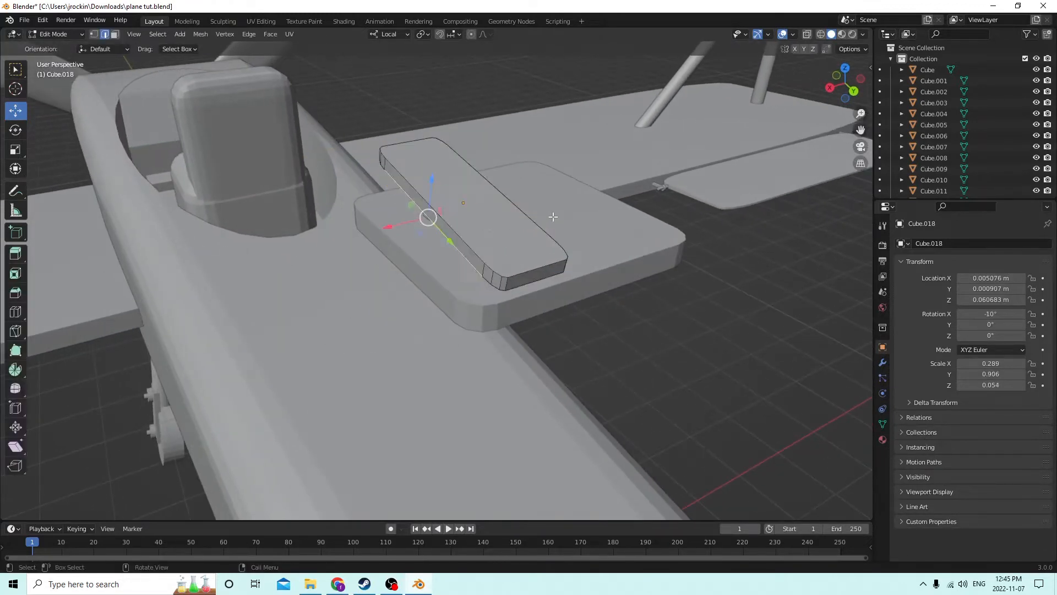
pyautogui.click(509, 238)
pyautogui.click(115, 34)
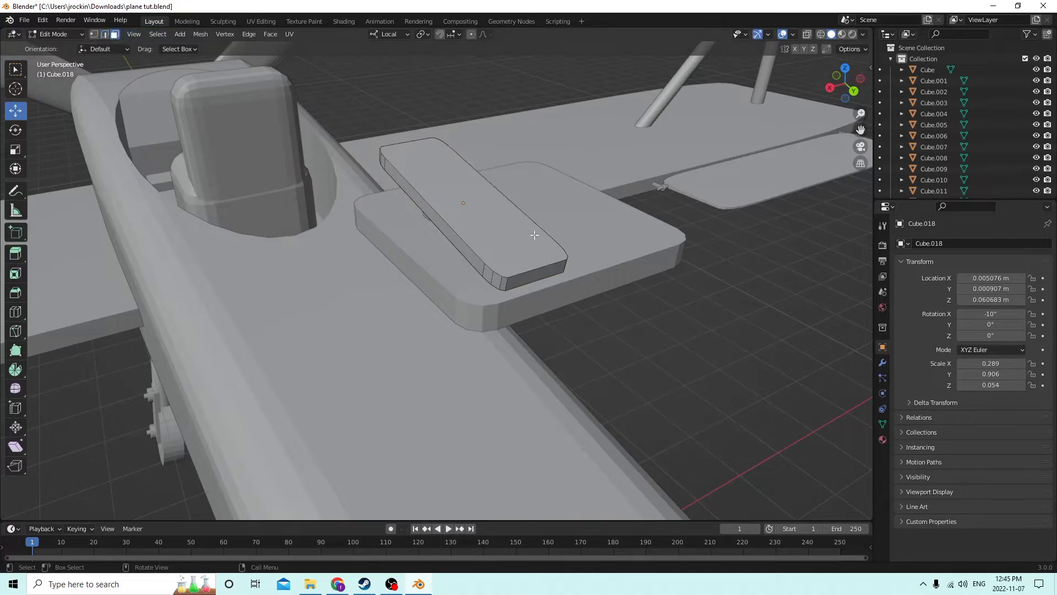
pyautogui.click(507, 227)
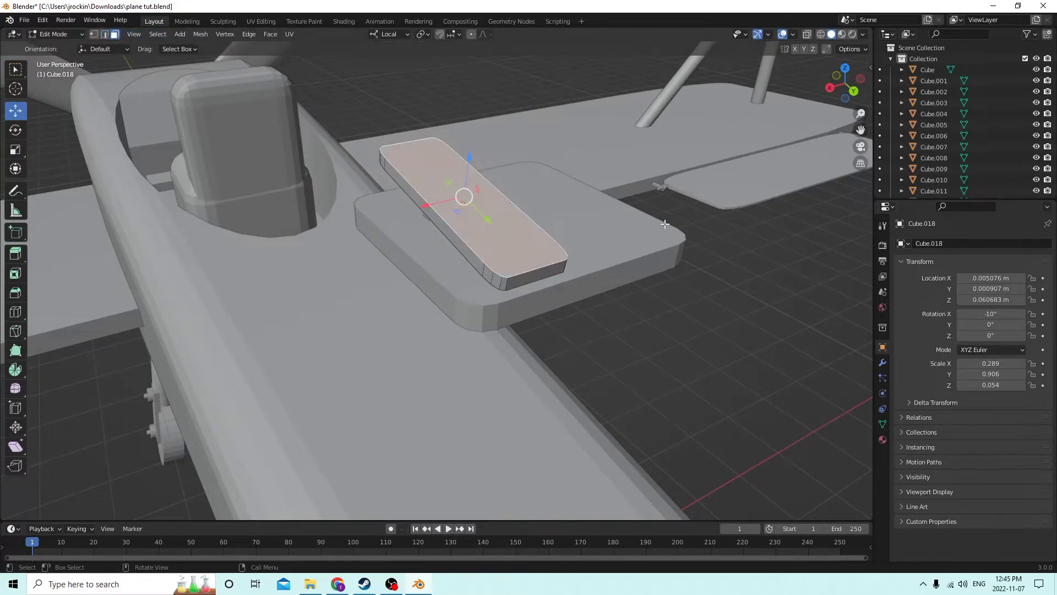
pyautogui.press('i')
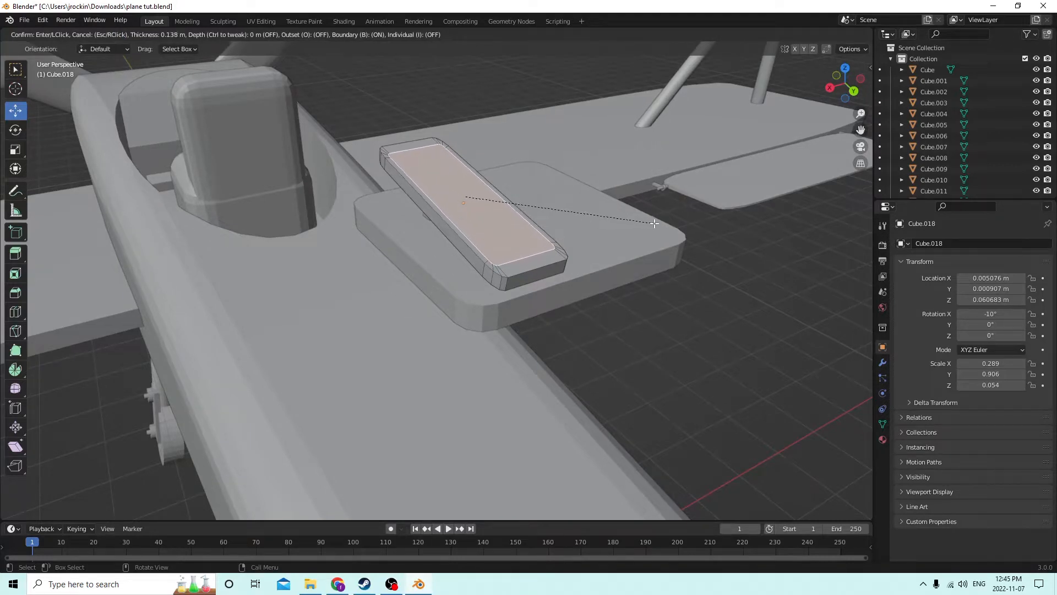
pyautogui.click(654, 223)
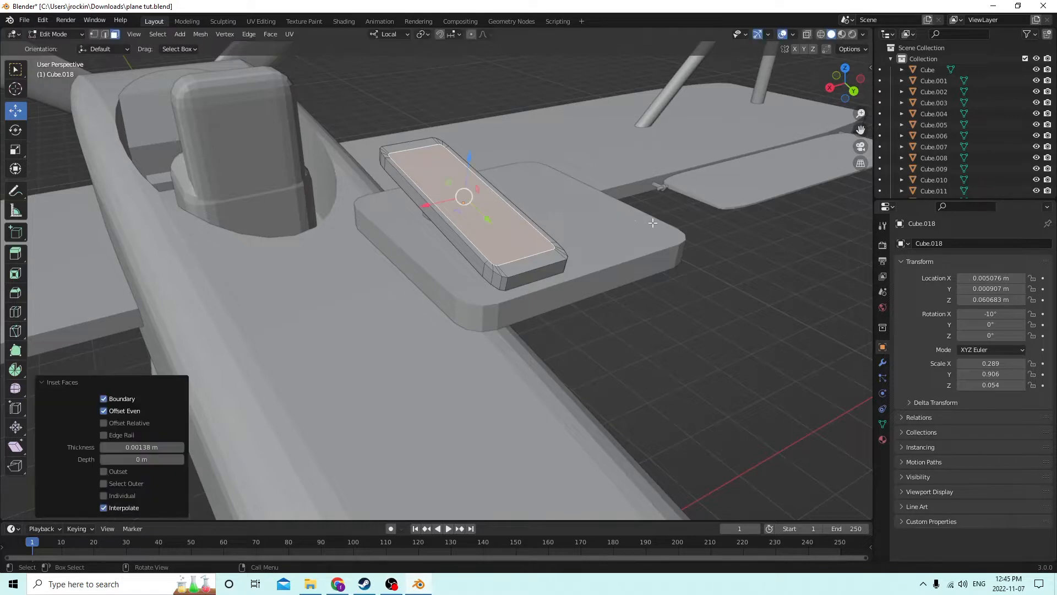
# Try to raise the inset face along local Z, then undo the inset.
pyautogui.moveTo(468, 154); pyautogui.dragTo(462, 148)
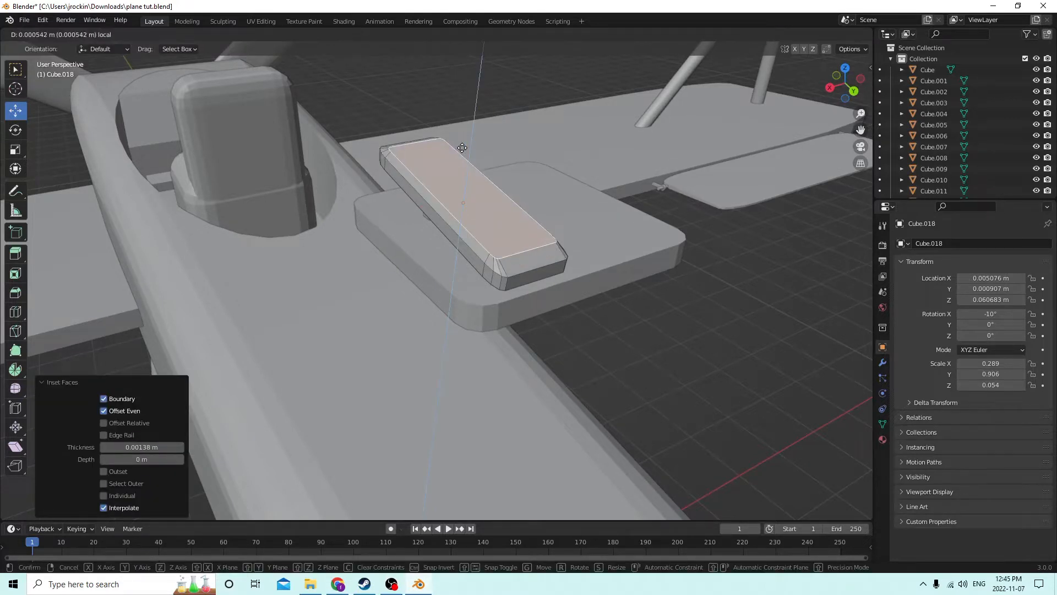
pyautogui.rightClick(462, 147)
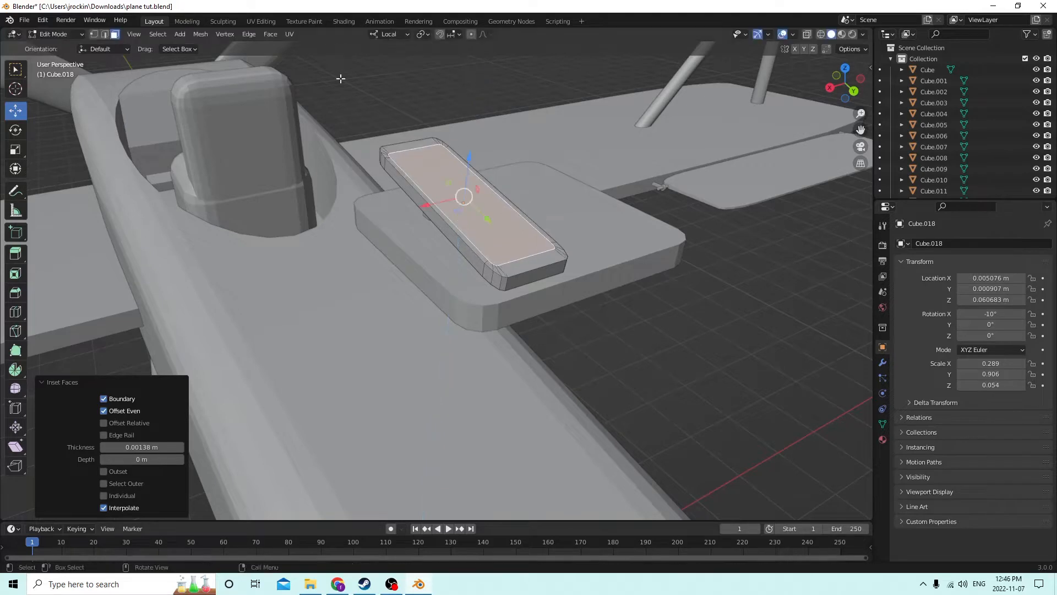
pyautogui.click(43, 20)
pyautogui.click(57, 30)
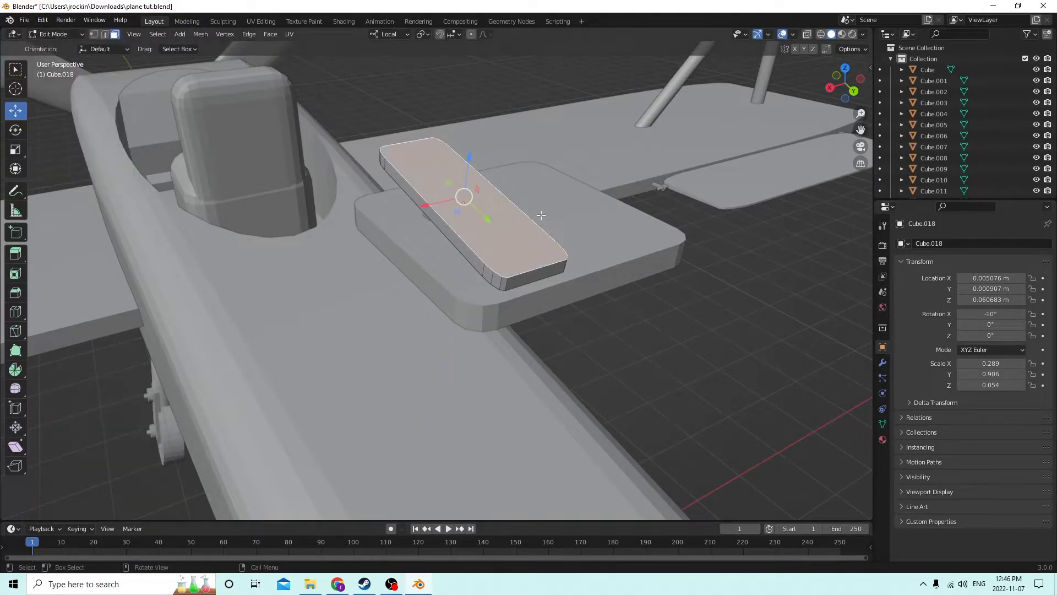
# Try to bevel the edges around the bar's top face with three segments, then return to Object Mode.
pyautogui.hotkey('ctrl', 'b')
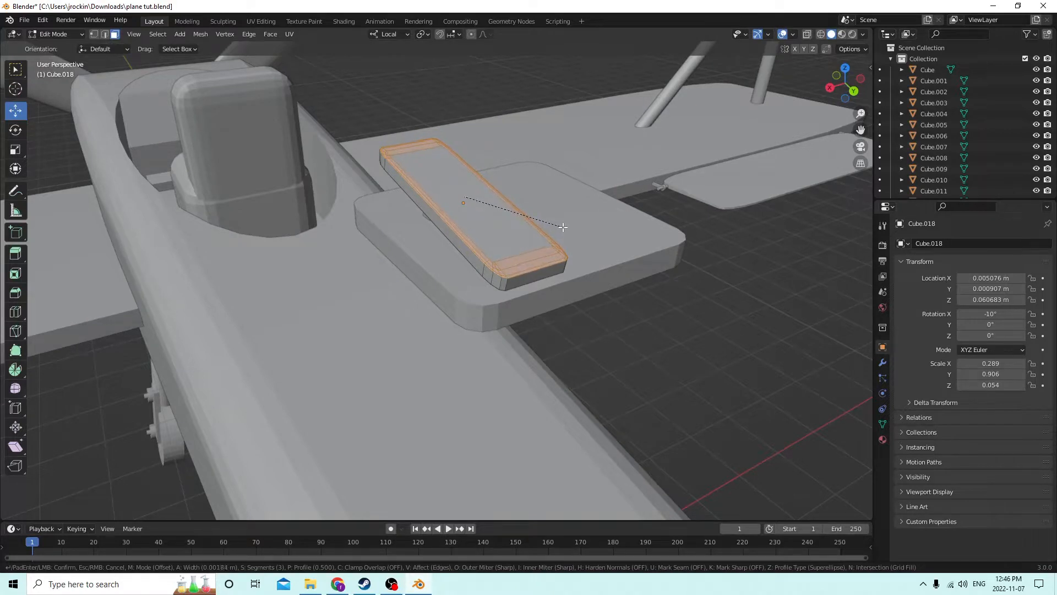
pyautogui.click(568, 228)
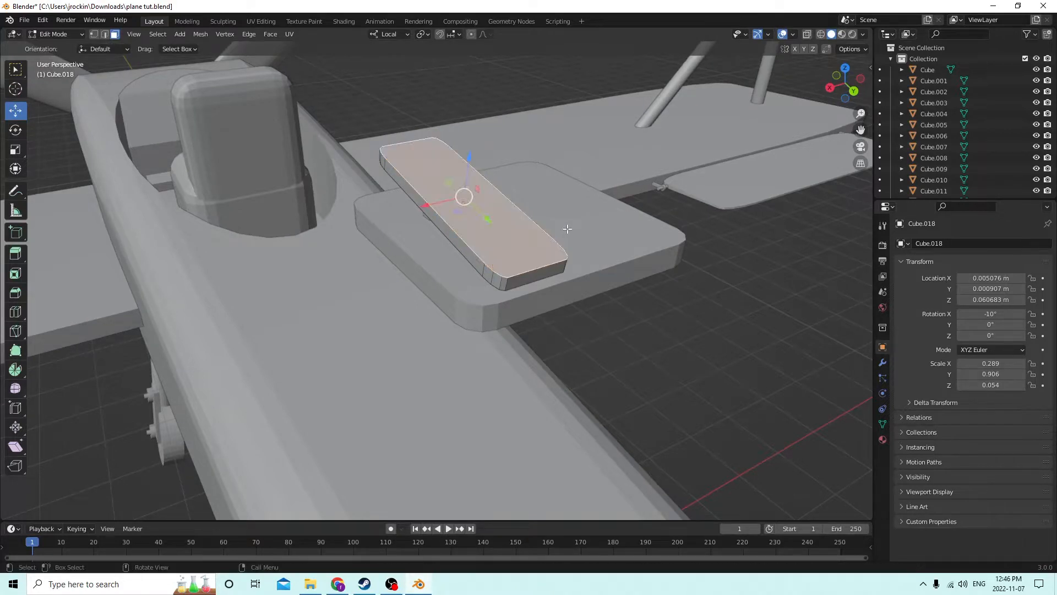
pyautogui.moveTo(558, 223); pyautogui.dragTo(521, 204, button='middle')
pyautogui.press('Tab')
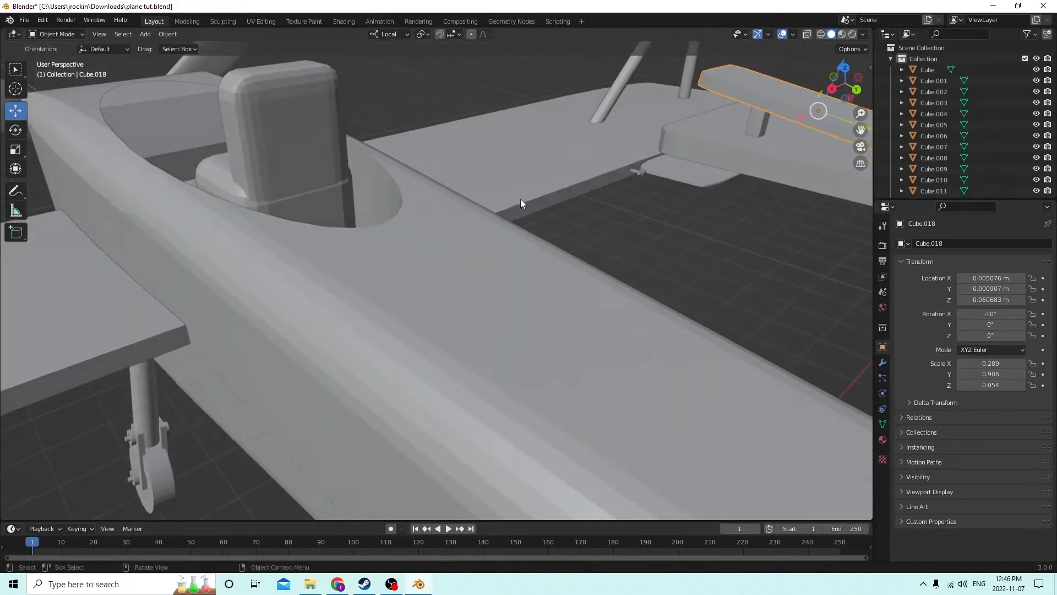
# Select the post together with the tilted bar and duplicate both in place.
pyautogui.click(752, 121)
pyautogui.press('KP_Decimal')
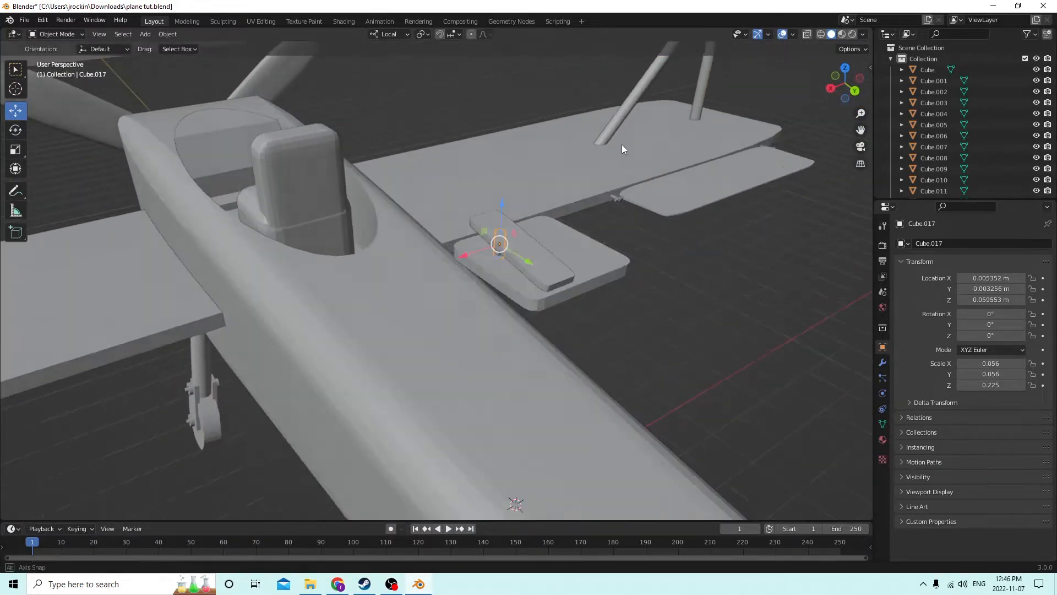
pyautogui.keyDown('shift'); pyautogui.click(462, 289); pyautogui.keyUp('shift')
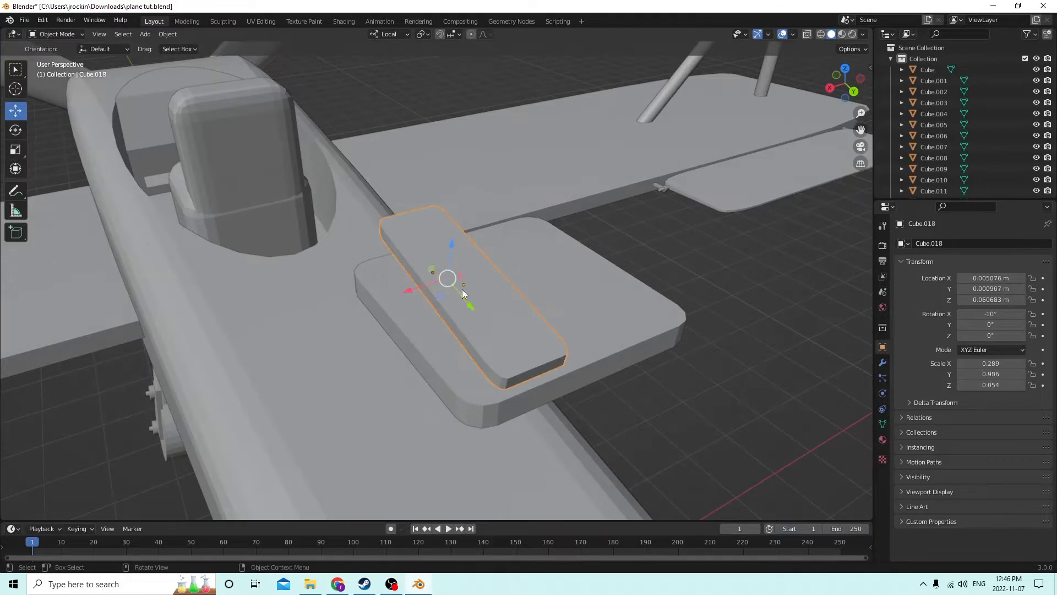
pyautogui.hotkey('shift', 'd')
pyautogui.rightClick(472, 249)
pyautogui.moveTo(472, 250)
pyautogui.mouseDown(button='middle')
pyautogui.moveTo(425, 252)
pyautogui.moveTo(464, 266)
pyautogui.mouseUp(button='middle')
pyautogui.scroll(-1, 438, 260)
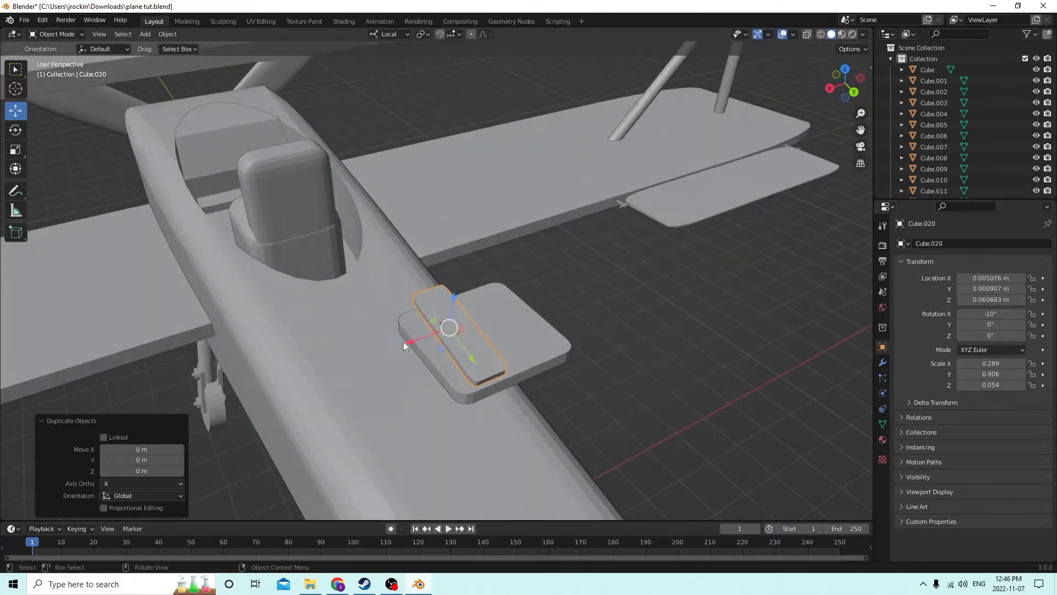
# Move the duplicated bar and post about -0.0104 m along their local X axis to the slab's other side.
pyautogui.press('g')
pyautogui.press('x')
pyautogui.press('x')
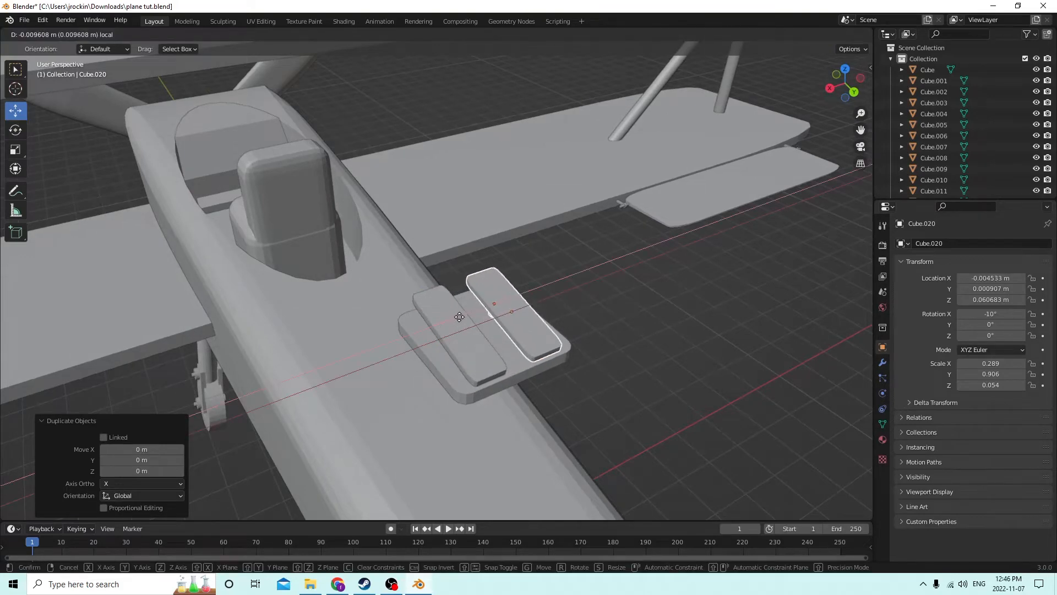
pyautogui.click(463, 313)
pyautogui.moveTo(463, 314); pyautogui.dragTo(417, 264, button='middle')
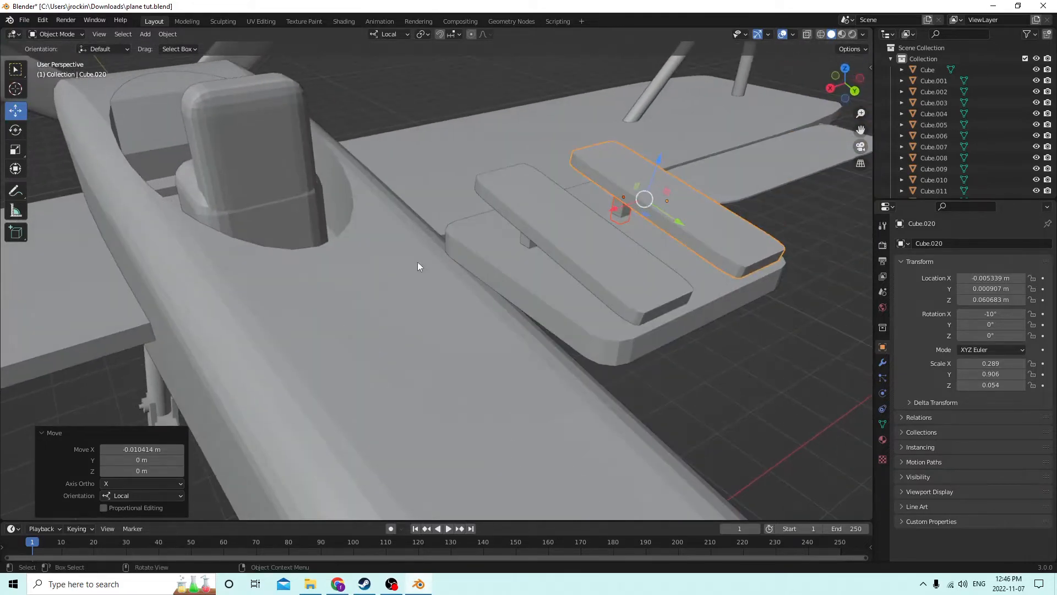
# Select the original bar with its post and shift both about 0.0013 m along local X toward the slab's near edge.
pyautogui.click(520, 241)
pyautogui.scroll(-2, 520, 241)
pyautogui.moveTo(520, 241); pyautogui.dragTo(510, 234, button='middle')
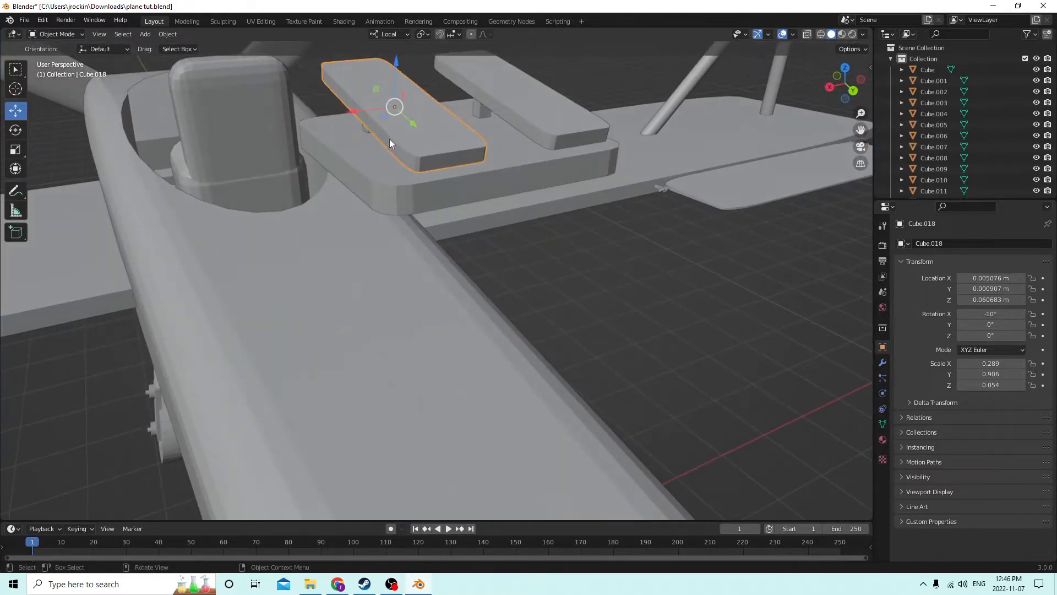
pyautogui.click(366, 127)
pyautogui.keyDown('shift'); pyautogui.click(383, 126); pyautogui.keyUp('shift')
pyautogui.moveTo(338, 111); pyautogui.dragTo(321, 121)
pyautogui.moveTo(321, 121); pyautogui.dragTo(467, 150, button='middle')
pyautogui.scroll(4, 414, 141)
pyautogui.scroll(-4, 426, 144)
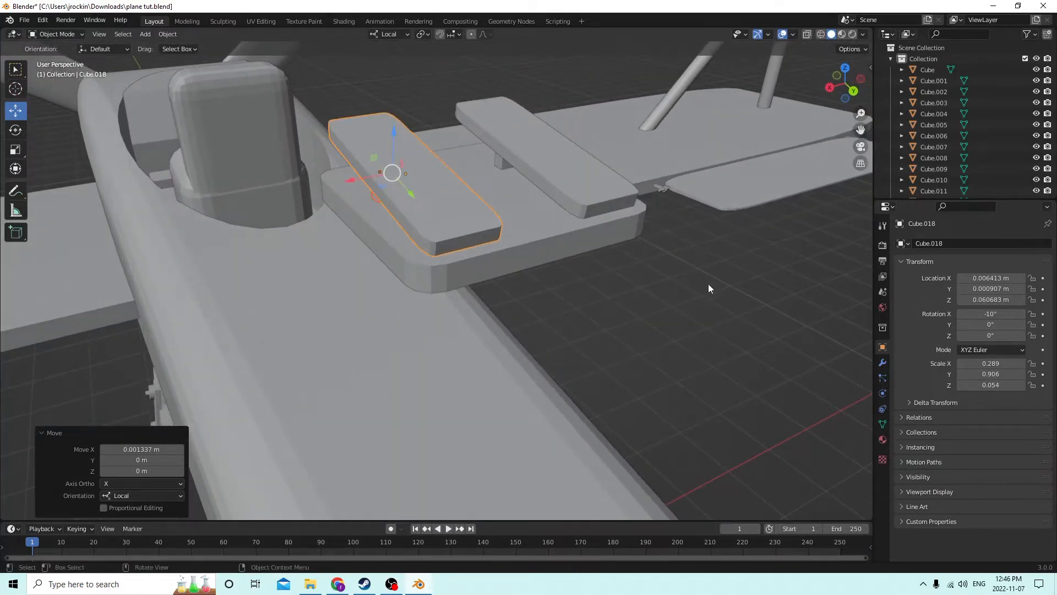
# Select both tilted bars, both posts and the slab, and join them into one object with the slab active.
pyautogui.click(663, 279)
pyautogui.moveTo(663, 278); pyautogui.dragTo(659, 270, button='middle')
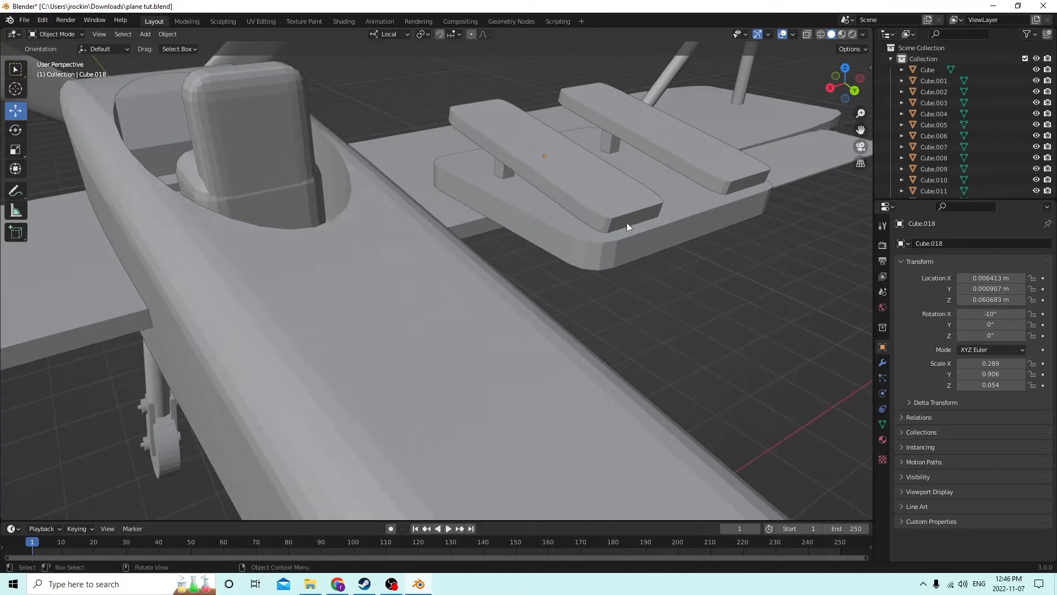
pyautogui.click(622, 219)
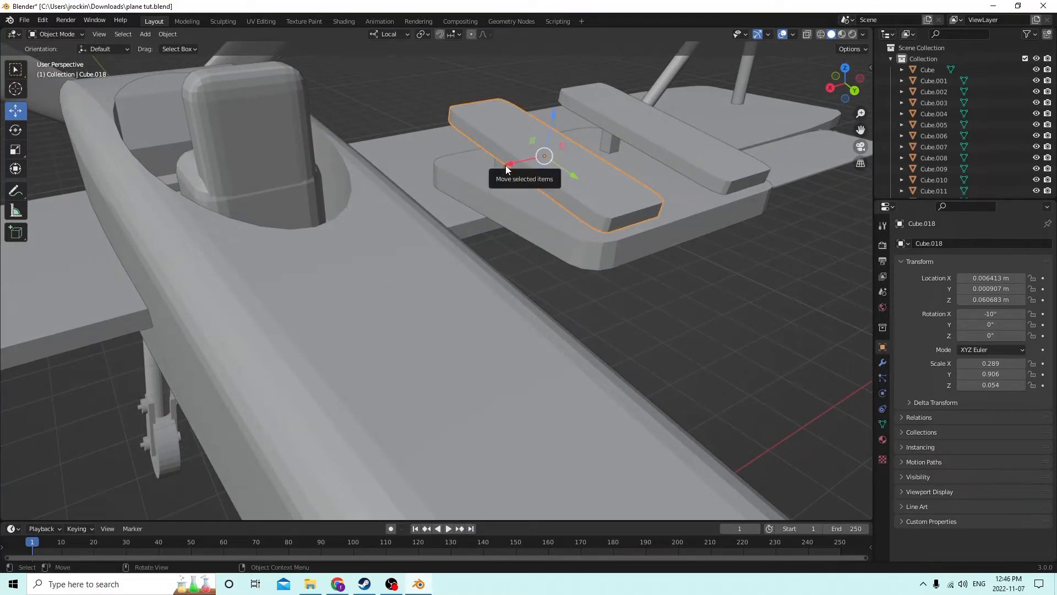
pyautogui.click(542, 230)
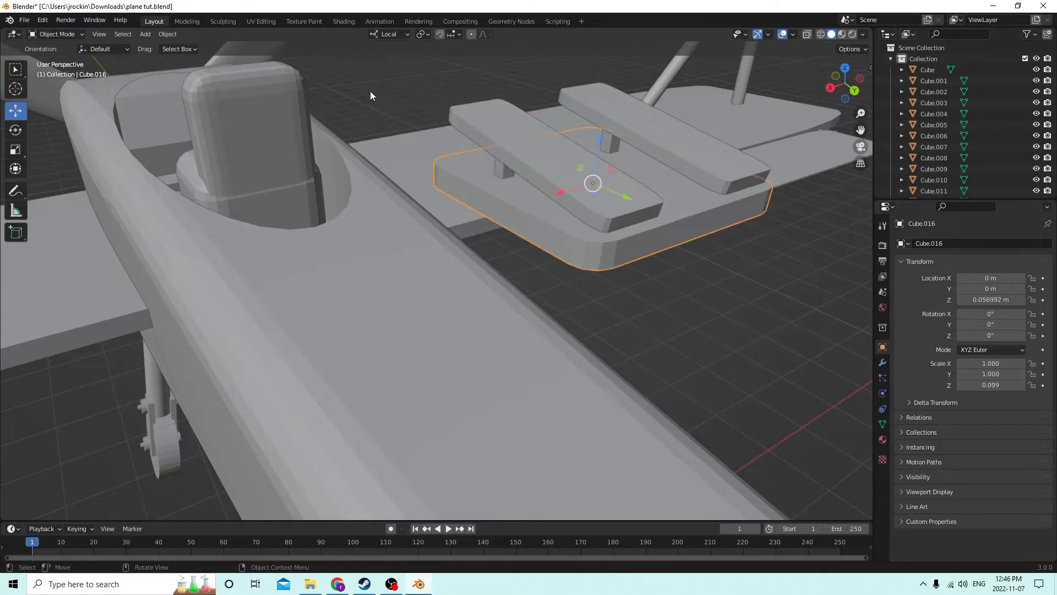
pyautogui.click(547, 165)
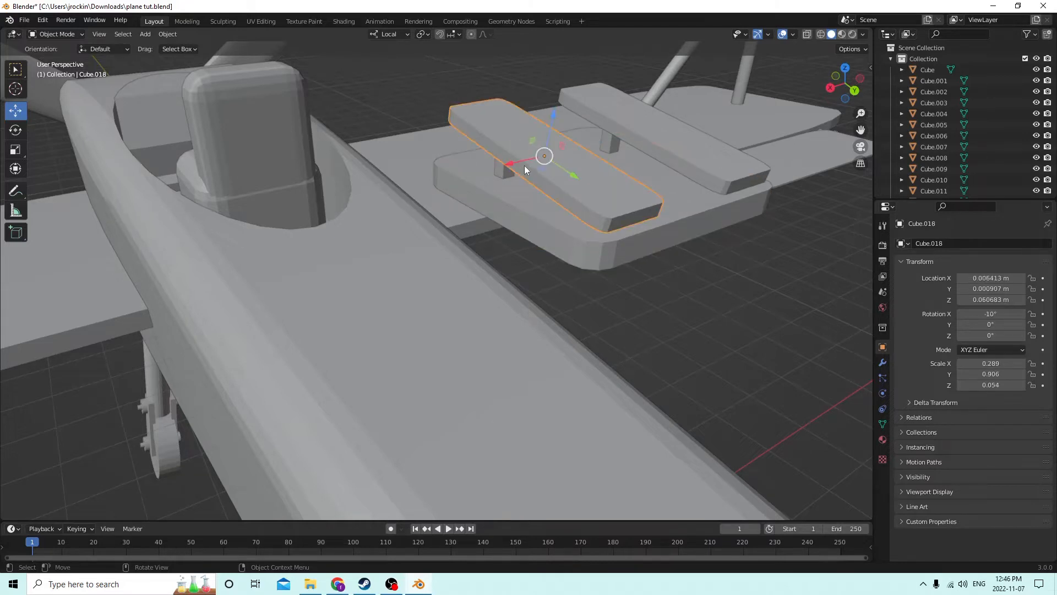
pyautogui.keyDown('shift'); pyautogui.click(508, 192); pyautogui.keyUp('shift')
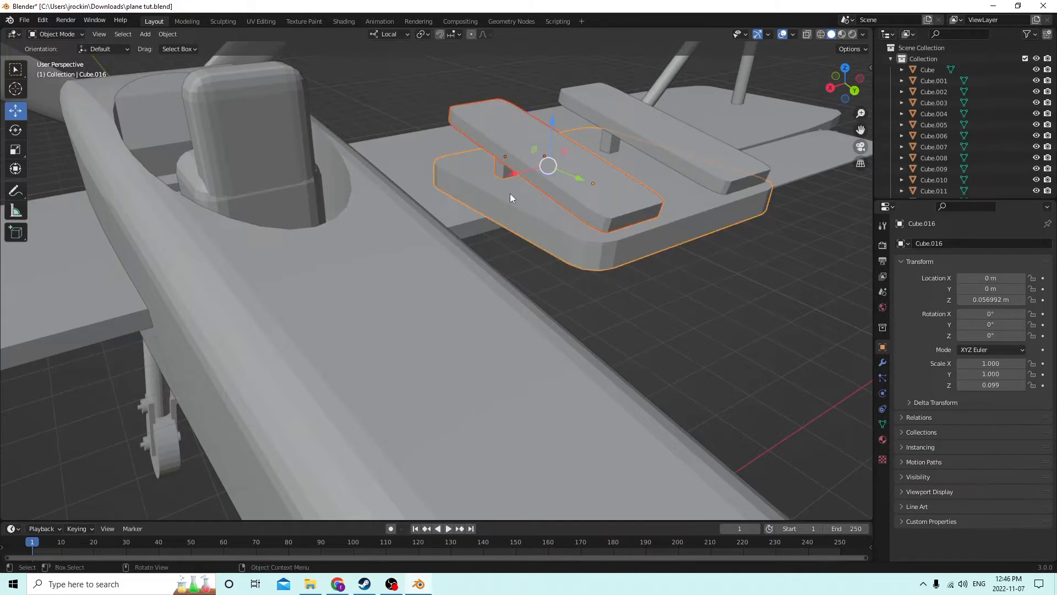
pyautogui.click(590, 170)
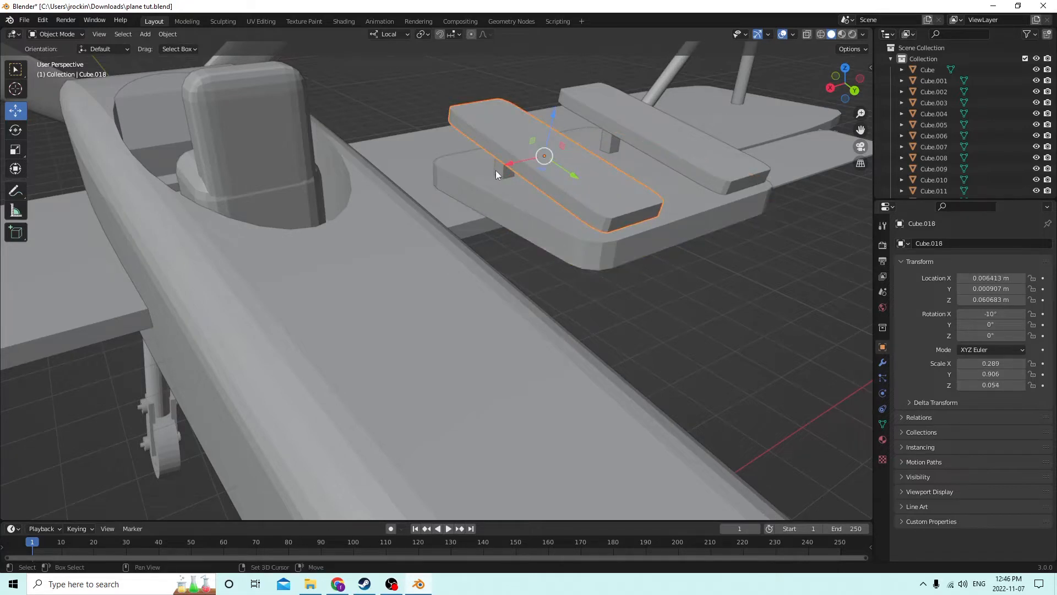
pyautogui.keyDown('shift'); pyautogui.click(498, 170); pyautogui.keyUp('shift')
pyautogui.keyDown('shift'); pyautogui.click(610, 141); pyautogui.keyUp('shift')
pyautogui.keyDown('shift'); pyautogui.click(656, 128); pyautogui.keyUp('shift')
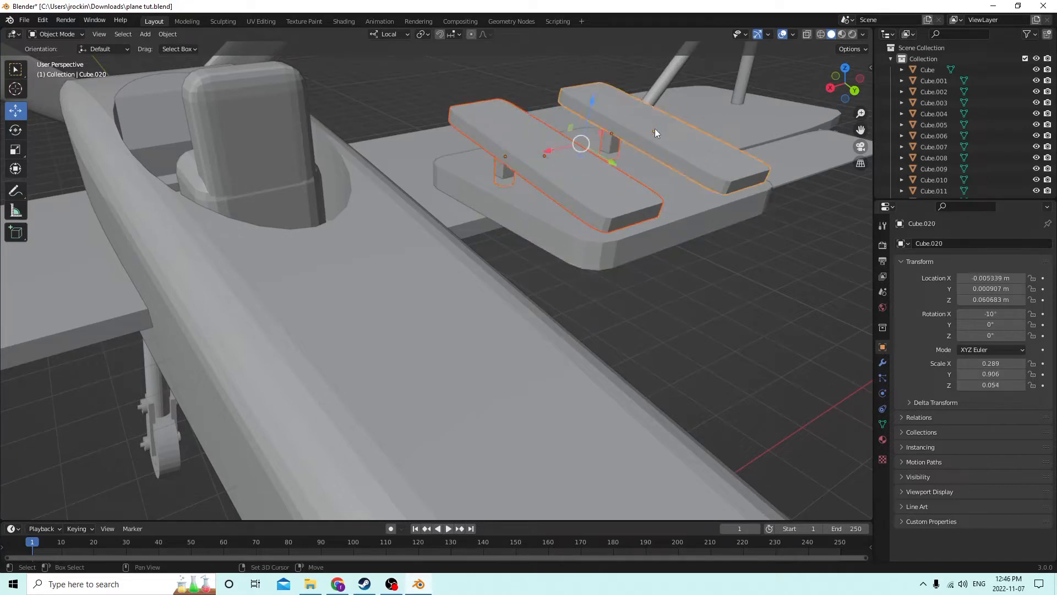
pyautogui.keyDown('shift'); pyautogui.click(647, 166); pyautogui.keyUp('shift')
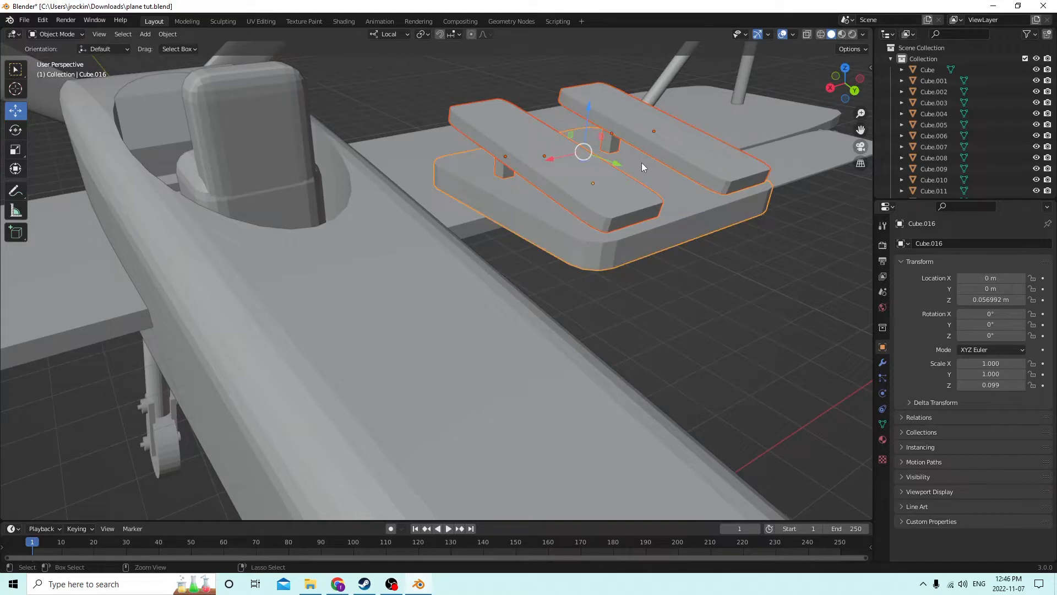
pyautogui.hotkey('ctrl', 'j')
# Move the joined pedal unit about -0.1235 m along its local Y axis toward the cockpit.
pyautogui.scroll(-4, 631, 164)
pyautogui.moveTo(631, 164); pyautogui.dragTo(637, 164, button='middle')
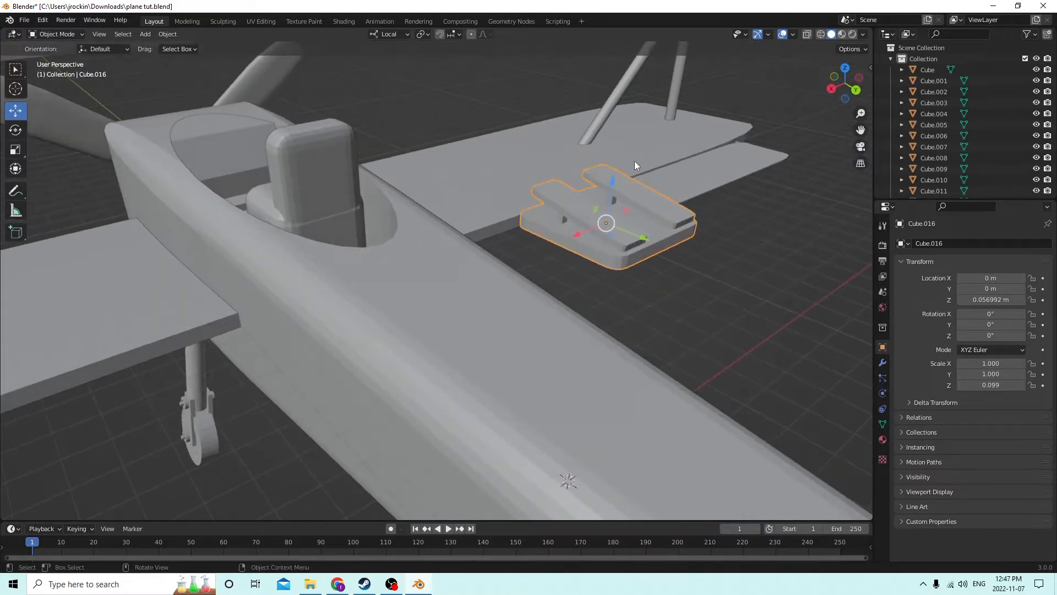
pyautogui.scroll(3, 635, 162)
pyautogui.scroll(-3, 677, 187)
pyautogui.moveTo(689, 208); pyautogui.dragTo(707, 221, button='middle')
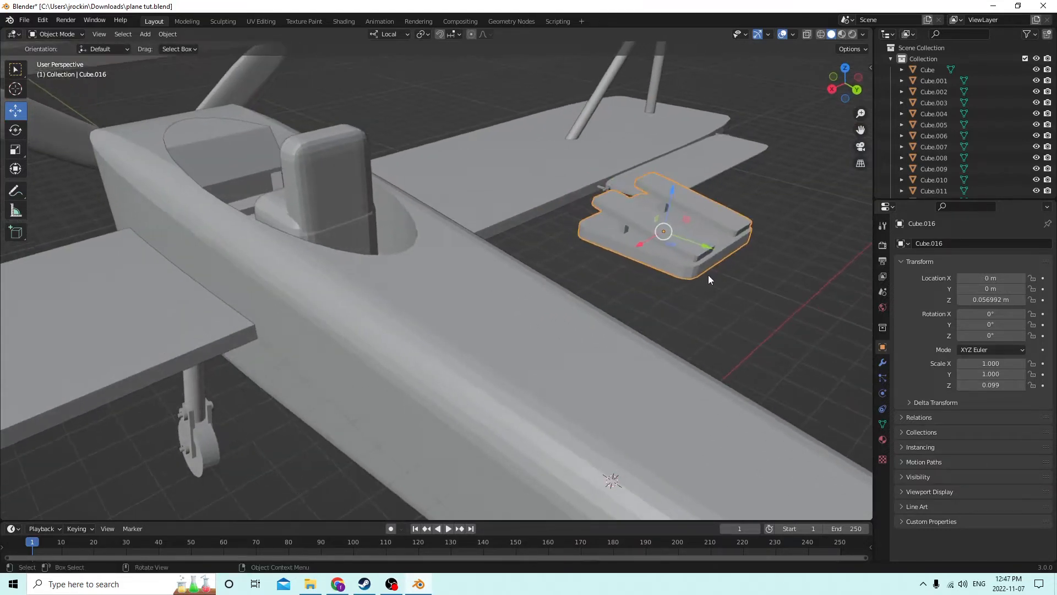
pyautogui.press('g')
pyautogui.press('y')
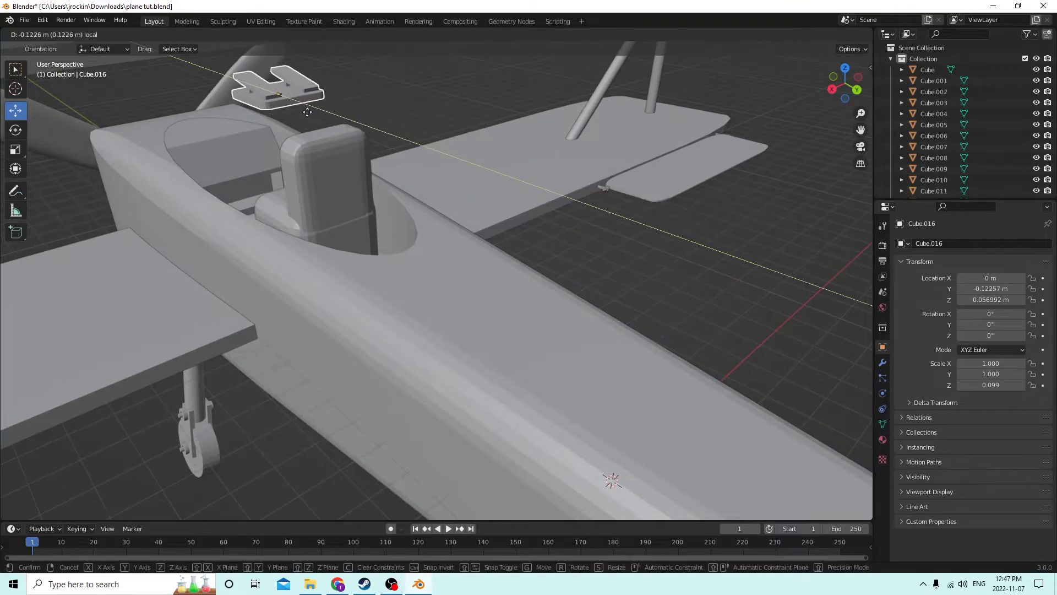
pyautogui.click(307, 112)
# Lower the pedal unit about 0.0308 m into the cockpit and shift it about -0.0256 m along Y, ahead of the seat.
pyautogui.scroll(2, 336, 142)
pyautogui.moveTo(361, 158)
pyautogui.mouseDown(button='middle')
pyautogui.moveTo(425, 169)
pyautogui.moveTo(370, 160)
pyautogui.mouseUp(button='middle')
pyautogui.press('g')
pyautogui.press('z')
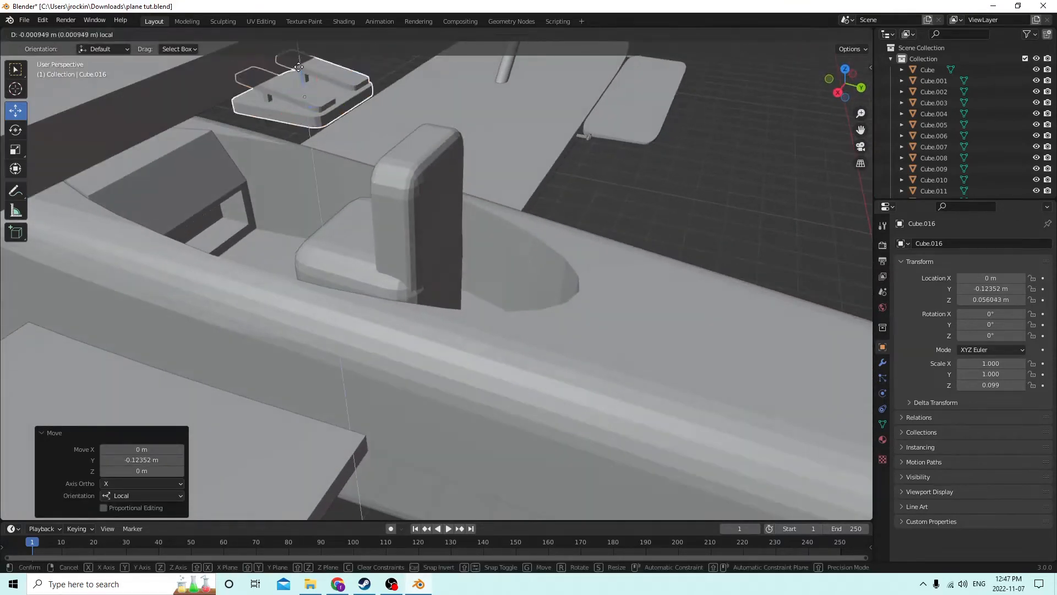
pyautogui.click(322, 194)
pyautogui.moveTo(322, 194); pyautogui.dragTo(342, 232, button='middle')
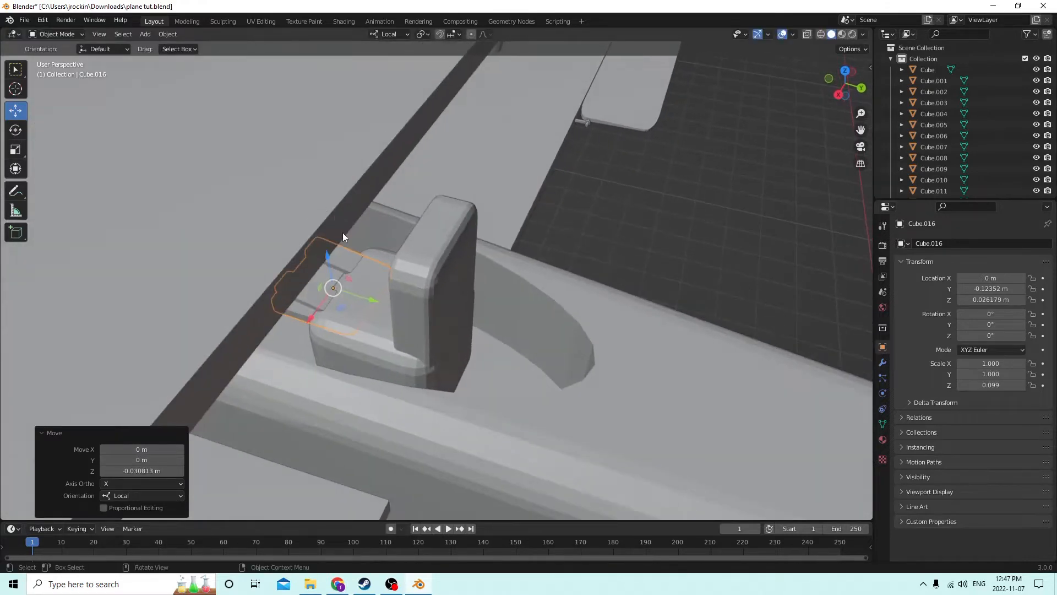
pyautogui.press('g')
pyautogui.press('y')
pyautogui.click(266, 270)
# Widen the pedal unit along its local X axis by a factor of about 1.363.
pyautogui.moveTo(265, 270); pyautogui.dragTo(102, 257, button='middle')
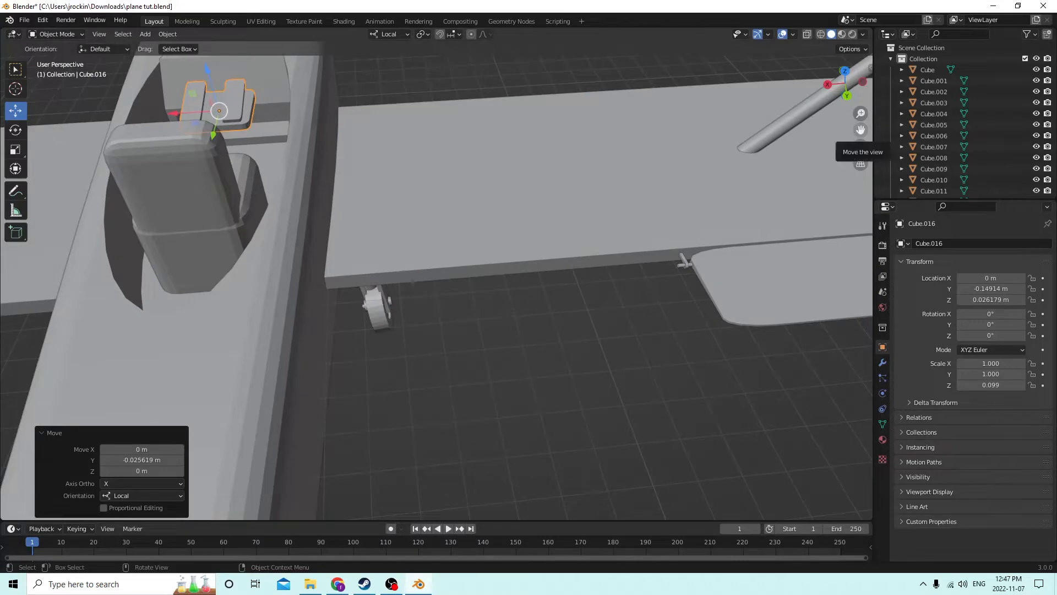
pyautogui.moveTo(860, 132); pyautogui.dragTo(1056, 247)
pyautogui.scroll(4, 611, 196)
pyautogui.moveTo(611, 199); pyautogui.dragTo(300, 147, button='middle')
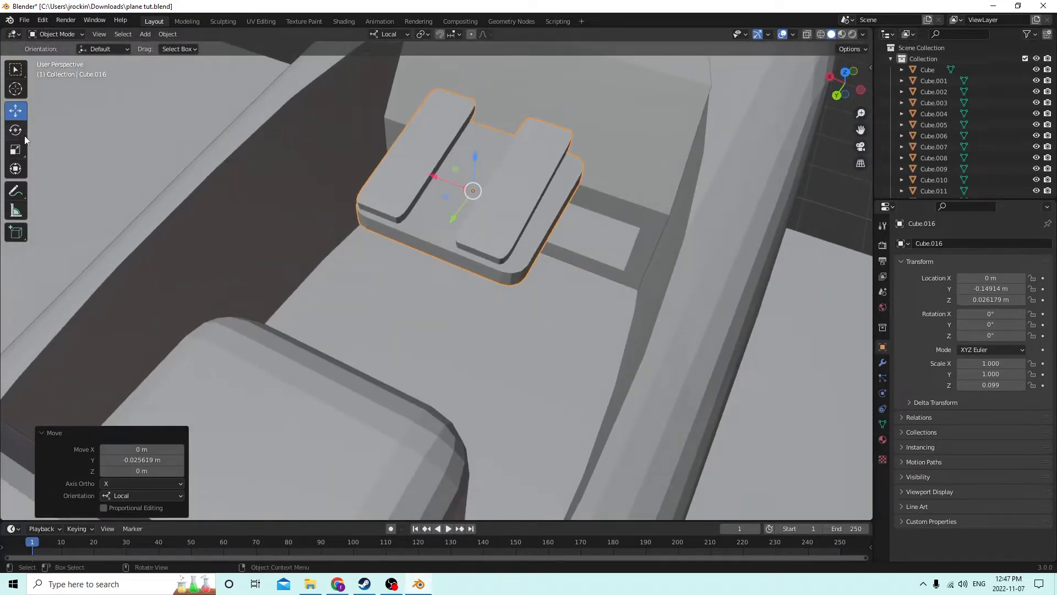
pyautogui.click(15, 149)
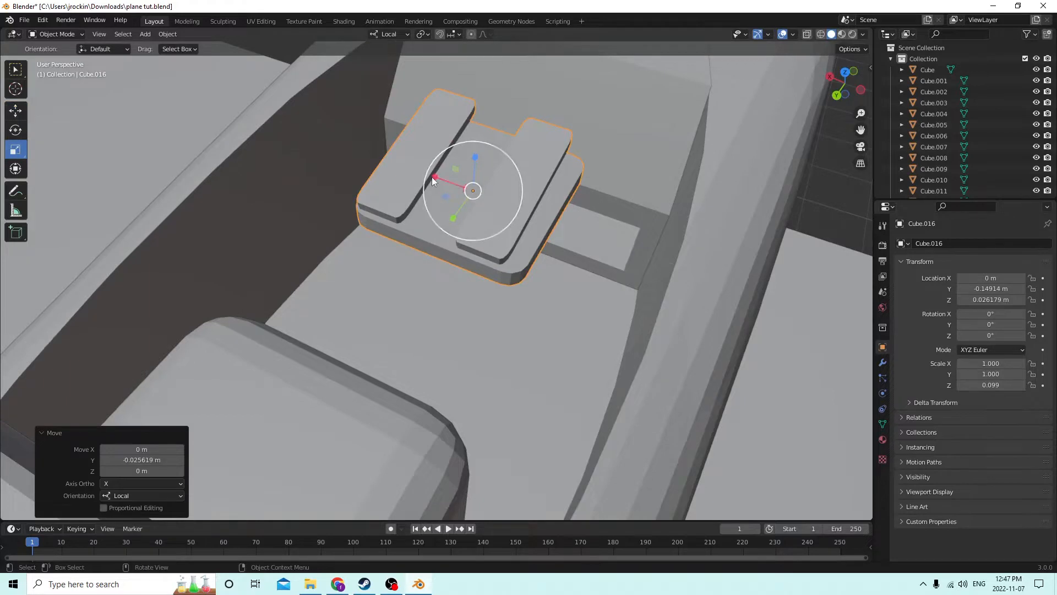
pyautogui.moveTo(431, 177); pyautogui.dragTo(410, 174)
# Shorten the pedal unit along its local Y axis to a scale of about 0.469.
pyautogui.moveTo(410, 173); pyautogui.dragTo(369, 172, button='middle')
pyautogui.press('s')
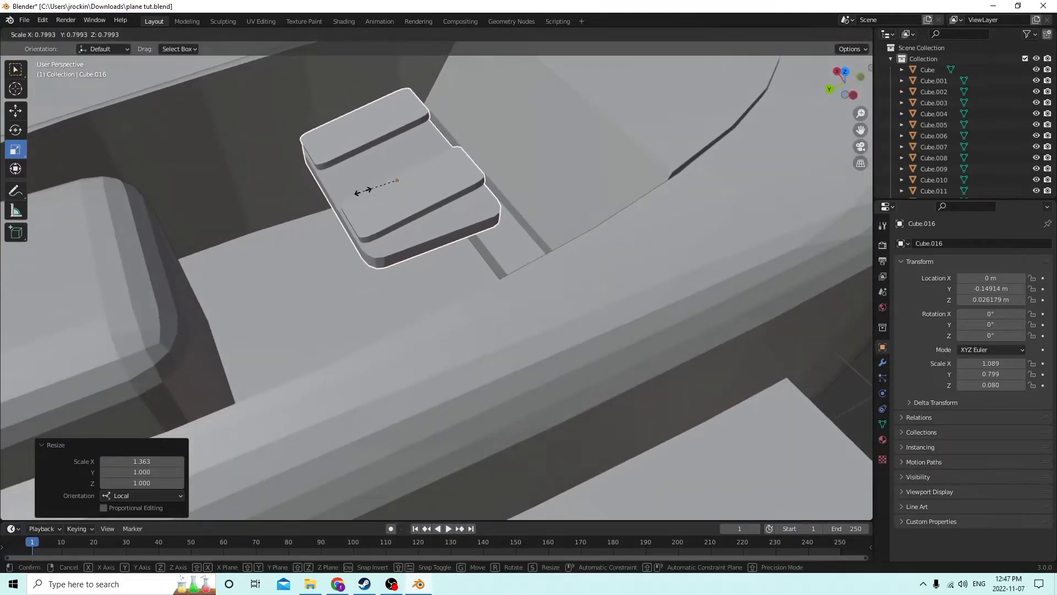
pyautogui.press('Escape')
pyautogui.press('s')
pyautogui.press('y')
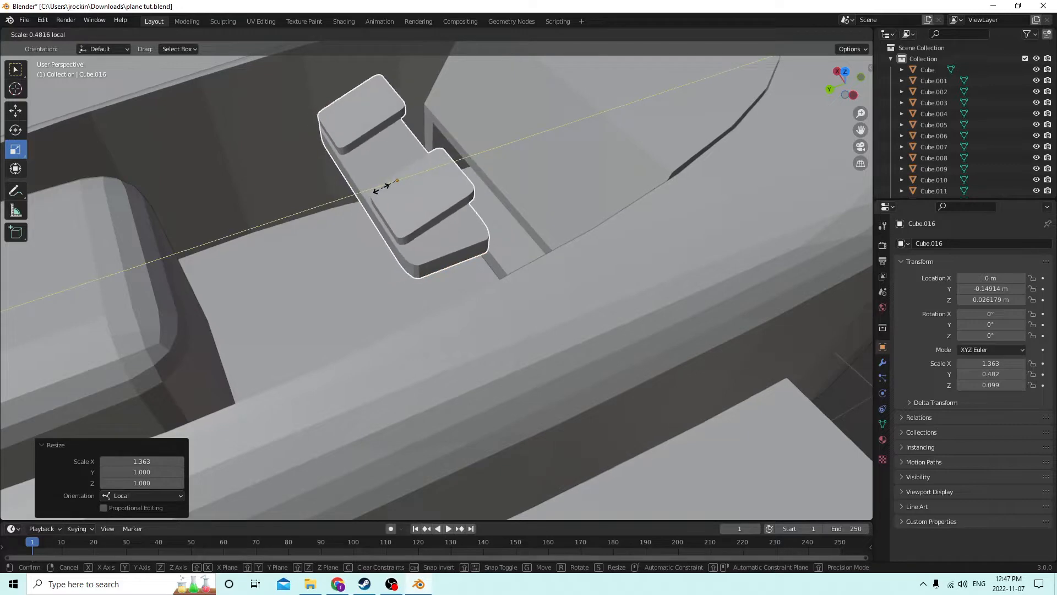
pyautogui.click(380, 179)
# Lower the pedal unit about 0.0115 m and move it about -0.0128 m along Y toward the recess under the dashboard.
pyautogui.moveTo(380, 179); pyautogui.dragTo(365, 136, button='middle')
pyautogui.click(16, 110)
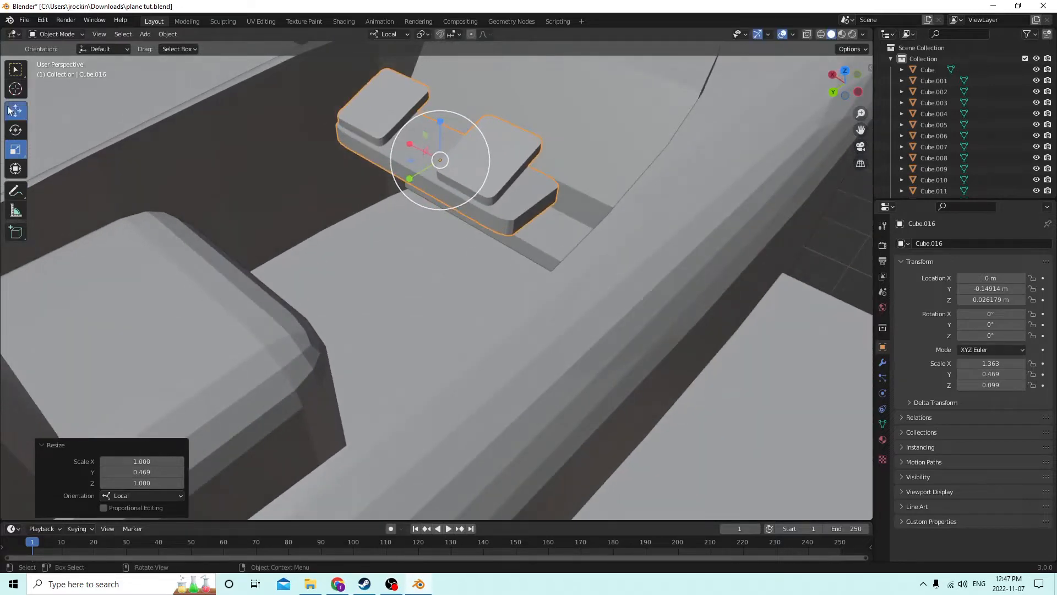
pyautogui.moveTo(511, 121); pyautogui.dragTo(459, 94, button='middle')
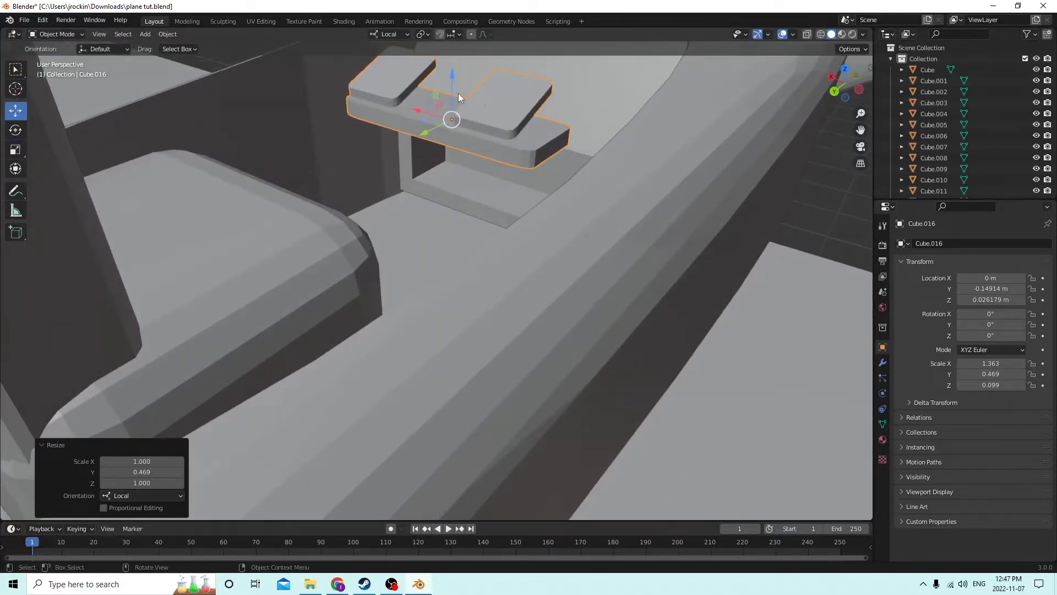
pyautogui.moveTo(450, 75); pyautogui.dragTo(468, 158)
pyautogui.moveTo(468, 157); pyautogui.dragTo(477, 209, button='middle')
pyautogui.moveTo(447, 286); pyautogui.dragTo(485, 236)
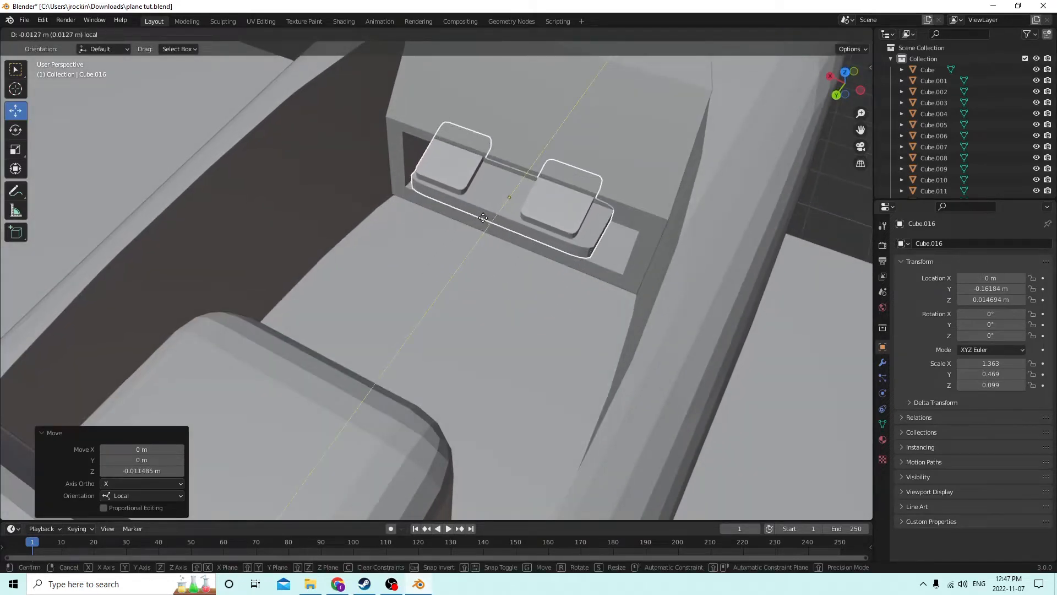
# Lower the pedal unit to about Z 0.0094 m and nudge it along Y to about -0.1665 m, inside the dashboard recess.
pyautogui.moveTo(485, 236); pyautogui.dragTo(500, 170, button='middle')
pyautogui.moveTo(505, 118); pyautogui.dragTo(514, 157)
pyautogui.moveTo(514, 157); pyautogui.dragTo(460, 198, button='middle')
pyautogui.moveTo(450, 234)
pyautogui.mouseDown()
pyautogui.moveTo(480, 234)
pyautogui.moveTo(470, 233)
pyautogui.mouseUp()
pyautogui.moveTo(471, 233); pyautogui.dragTo(491, 240, button='middle')
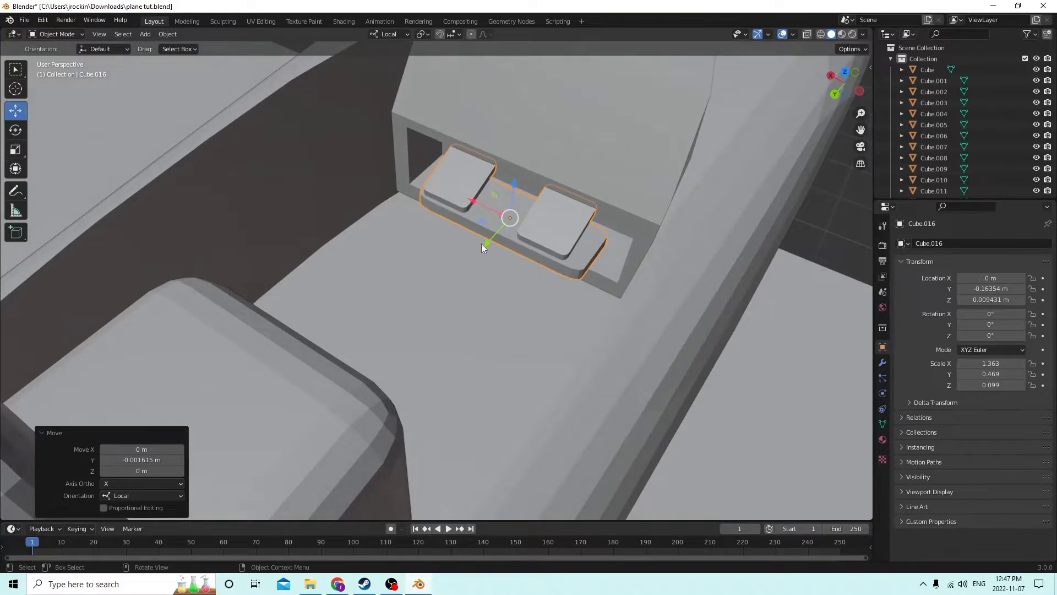
pyautogui.moveTo(482, 246); pyautogui.dragTo(497, 234)
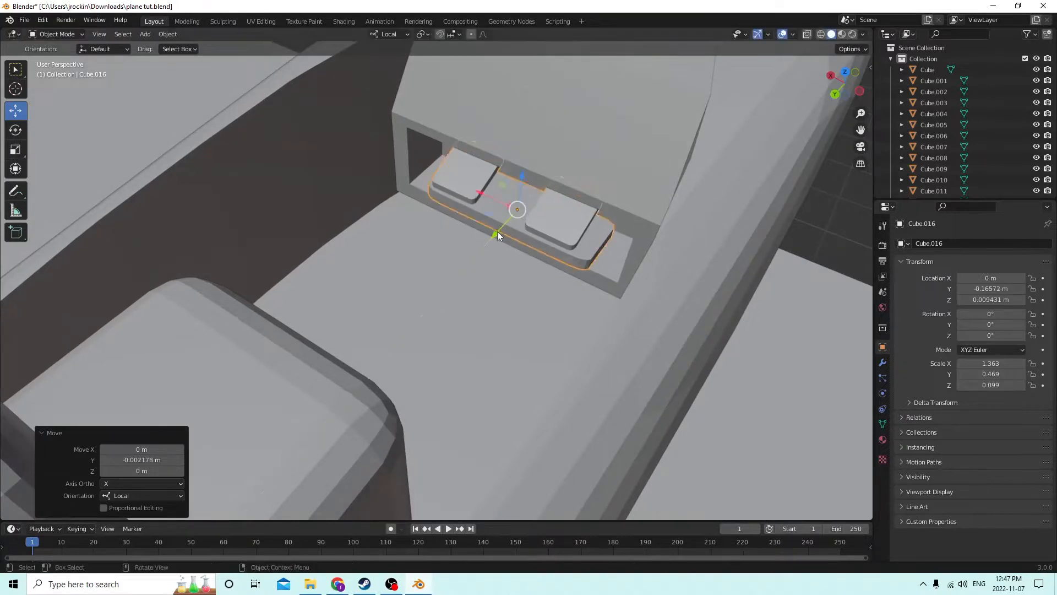
pyautogui.moveTo(498, 235); pyautogui.dragTo(468, 234, button='middle')
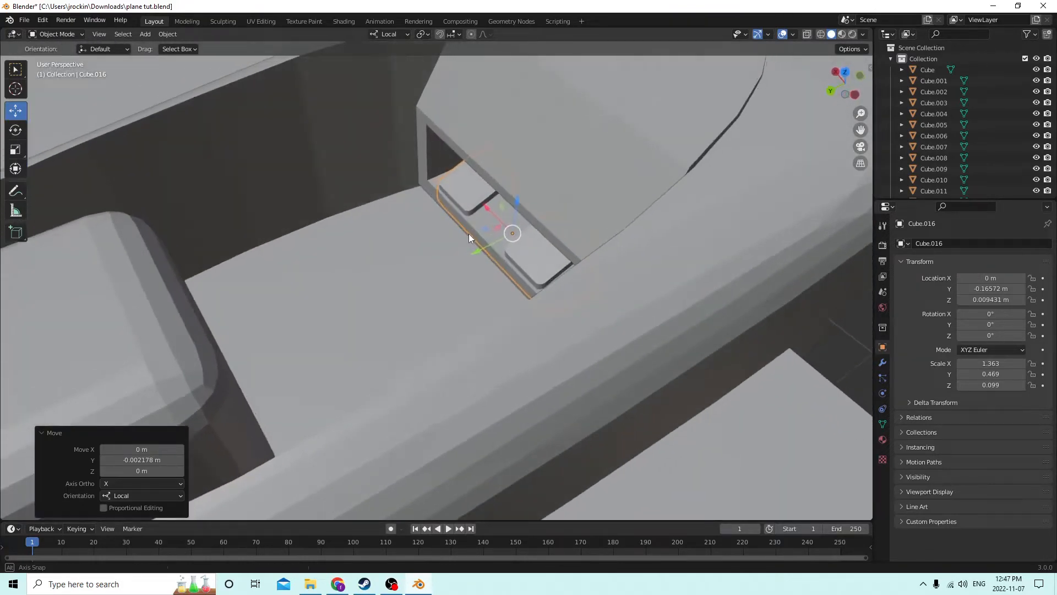
pyautogui.moveTo(476, 248); pyautogui.dragTo(481, 242)
# Add a 0.02 m cube mesh at the world origin.
pyautogui.moveTo(481, 243); pyautogui.dragTo(639, 187, button='middle')
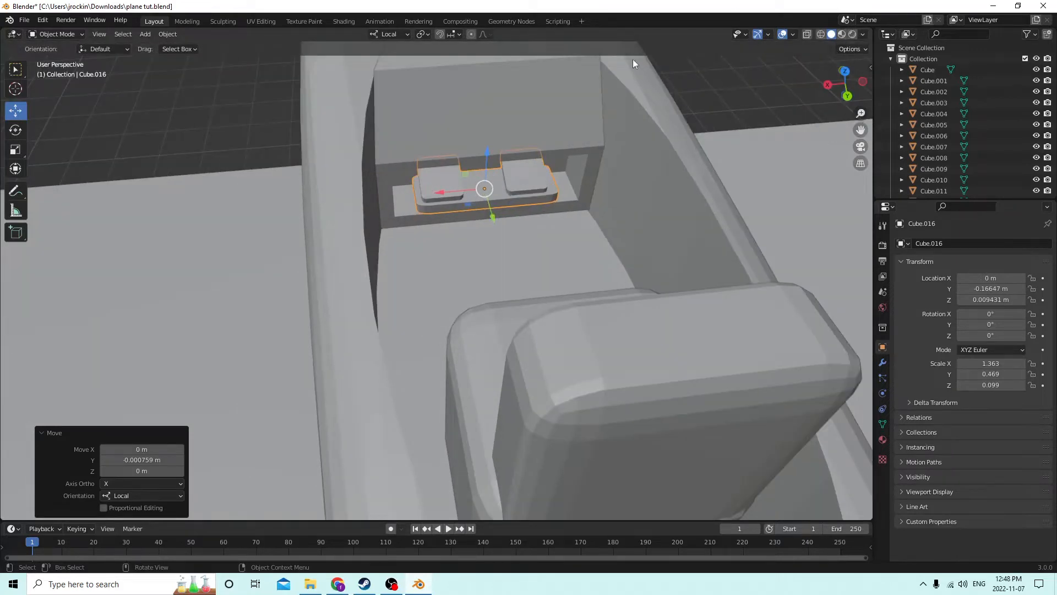
pyautogui.scroll(-2, 632, 58)
pyautogui.moveTo(588, 129)
pyautogui.mouseDown(button='middle')
pyautogui.moveTo(573, 116)
pyautogui.moveTo(586, 112)
pyautogui.mouseUp(button='middle')
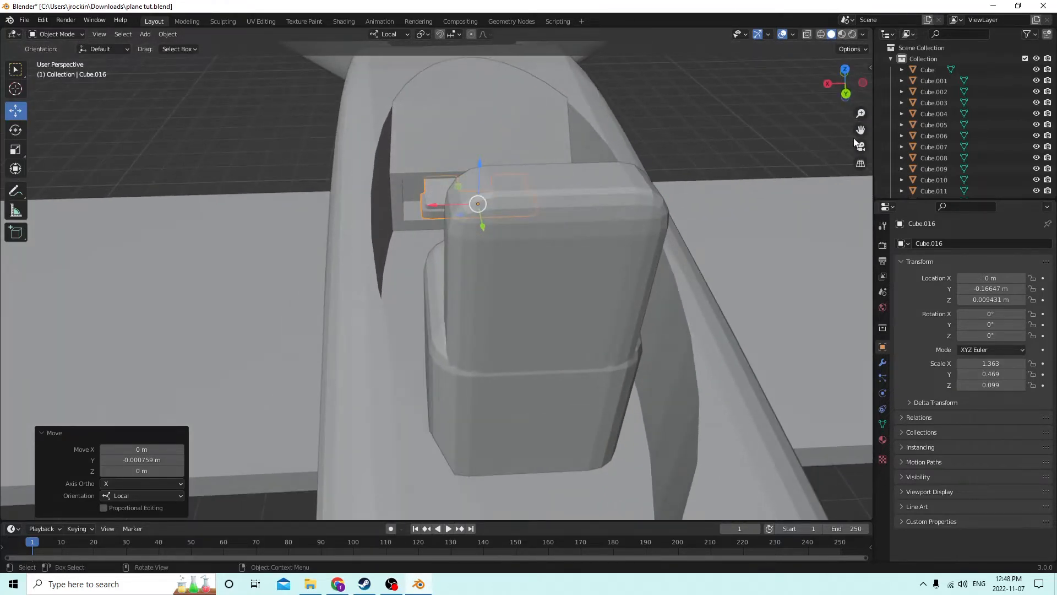
pyautogui.moveTo(860, 131); pyautogui.dragTo(703, 183)
pyautogui.scroll(-1, 682, 124)
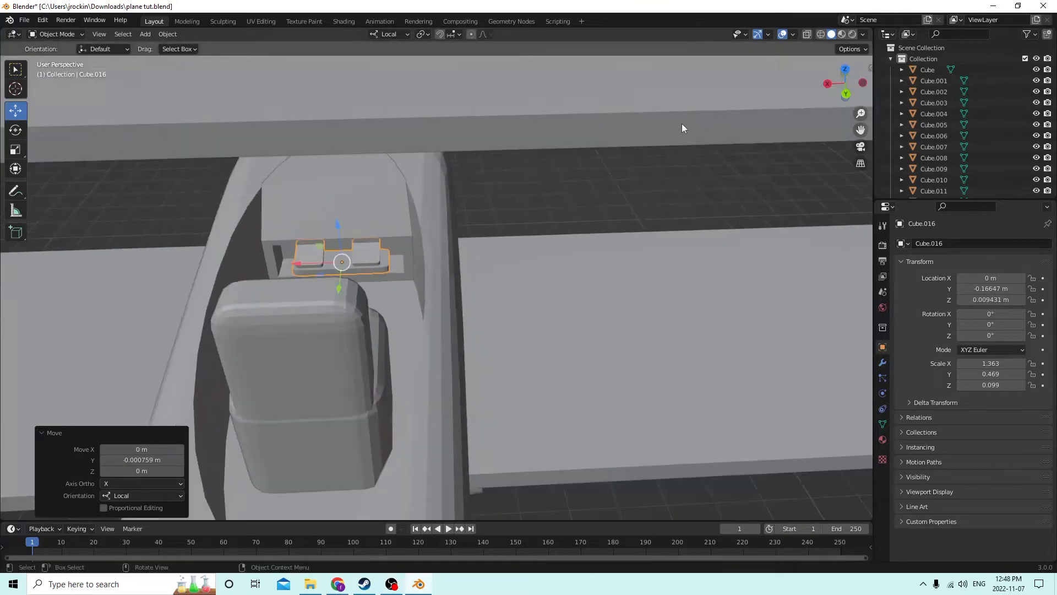
pyautogui.scroll(-3, 681, 123)
pyautogui.moveTo(660, 127); pyautogui.dragTo(471, 210, button='middle')
pyautogui.scroll(-2, 520, 209)
pyautogui.hotkey('shift', 'a')
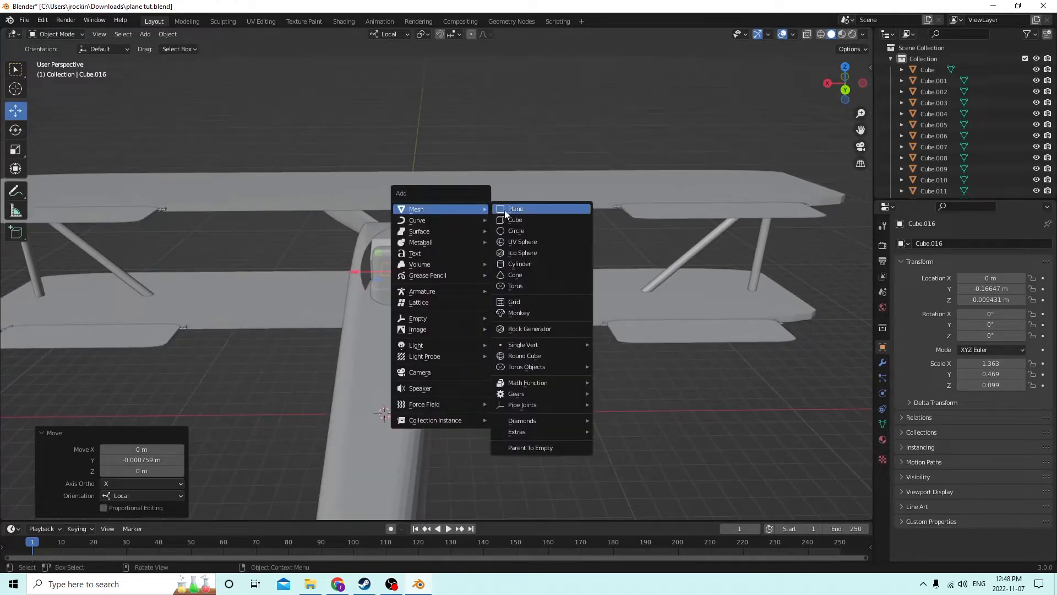
pyautogui.click(515, 219)
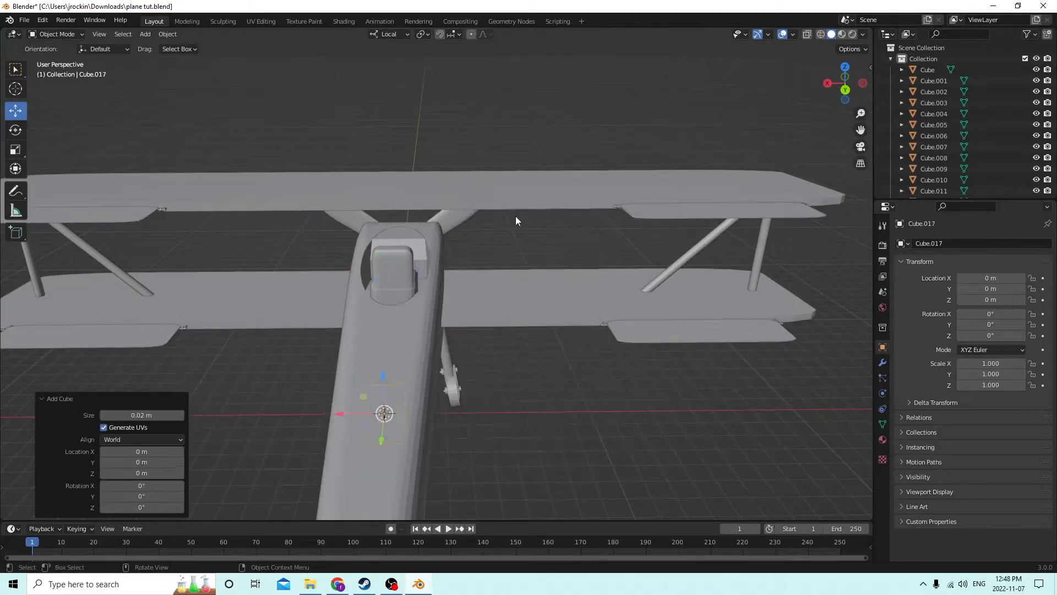
# Raise the new cube about 0.0738 m along Z, above the fuselage.
pyautogui.moveTo(515, 220); pyautogui.dragTo(333, 335, button='middle')
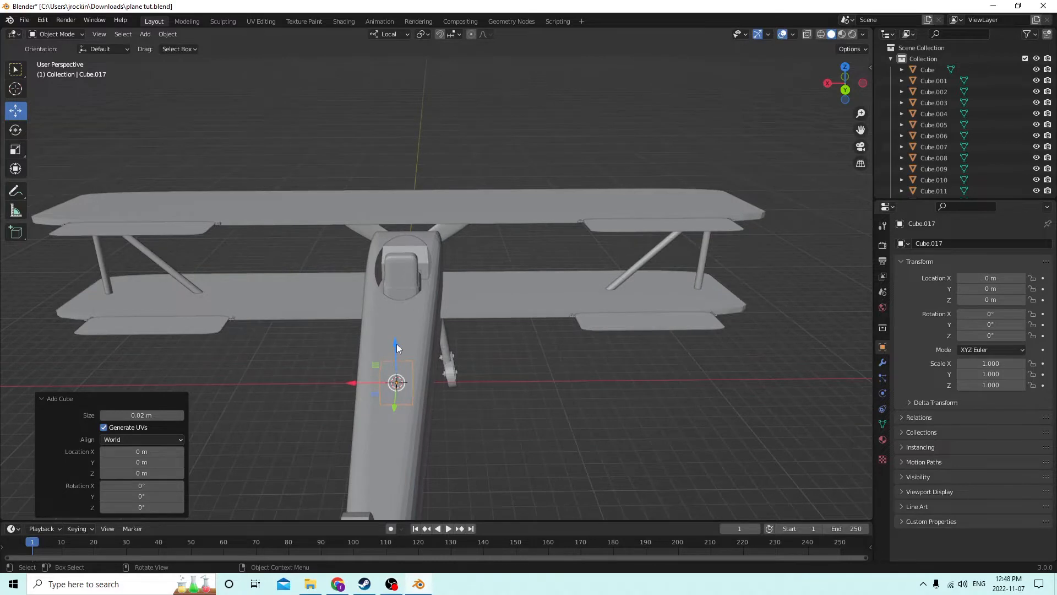
pyautogui.moveTo(397, 344); pyautogui.dragTo(377, 229)
pyautogui.scroll(5, 375, 230)
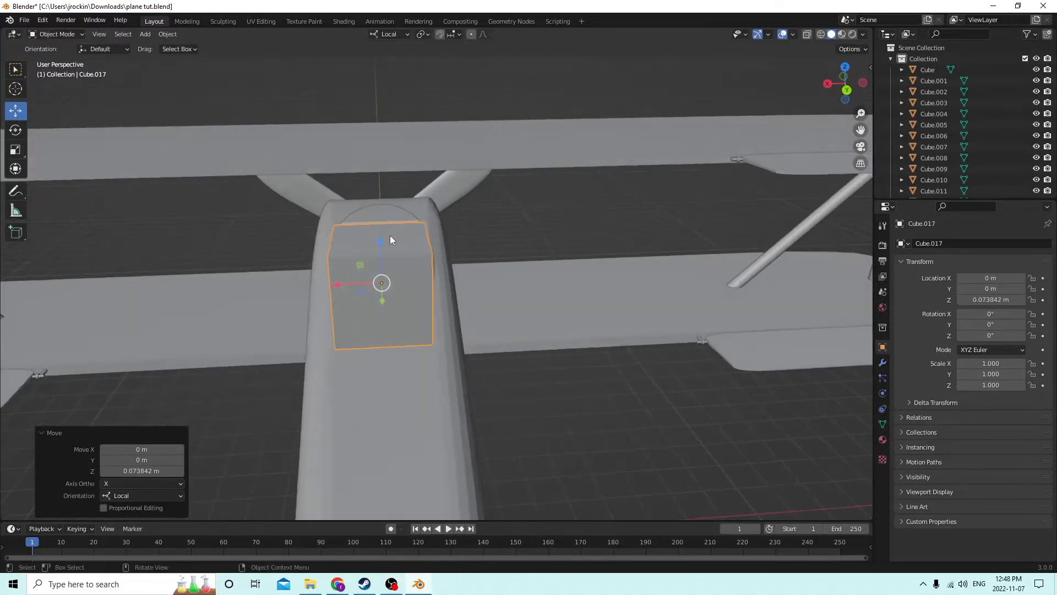
# Scale the new cube uniformly by about 2.675 and enter Edit Mode on it.
pyautogui.press('s')
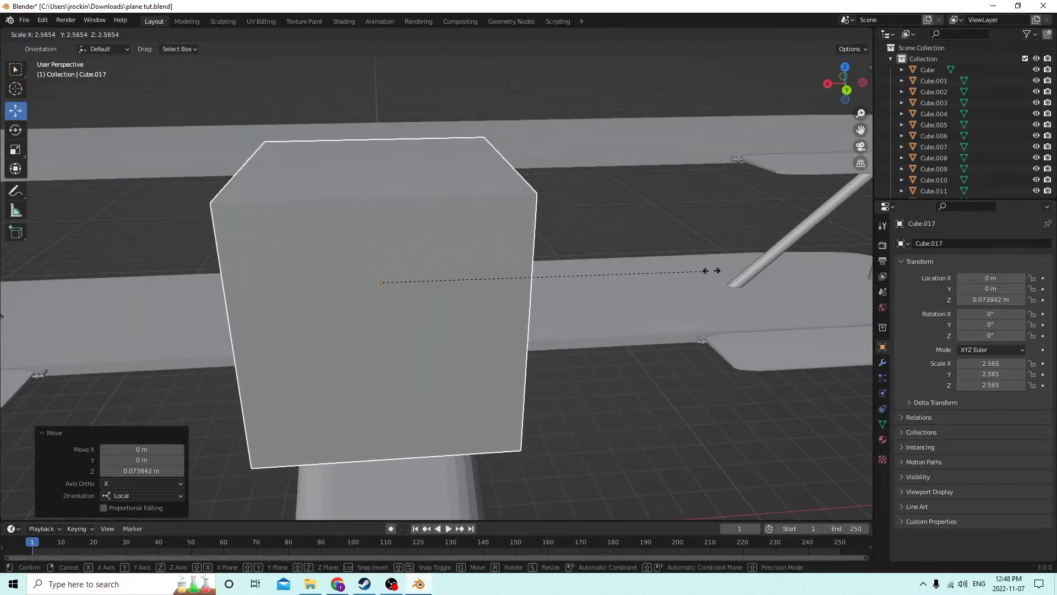
pyautogui.click(701, 266)
pyautogui.scroll(-3, 702, 267)
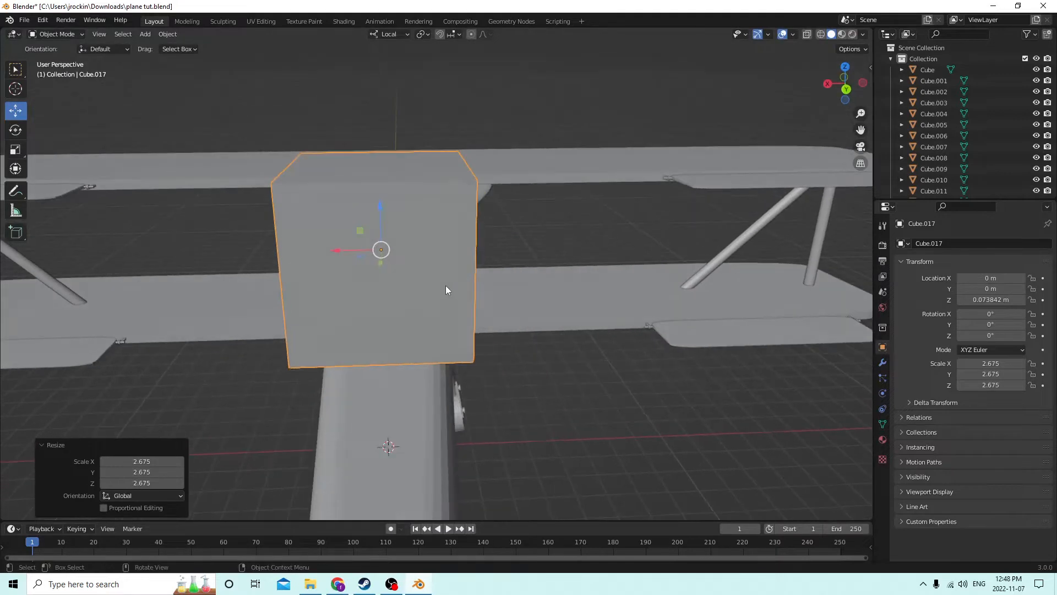
pyautogui.press('Tab')
# Divide the cube across its width with four evenly spaced vertical loop cuts.
pyautogui.hotkey('ctrl', 'r')
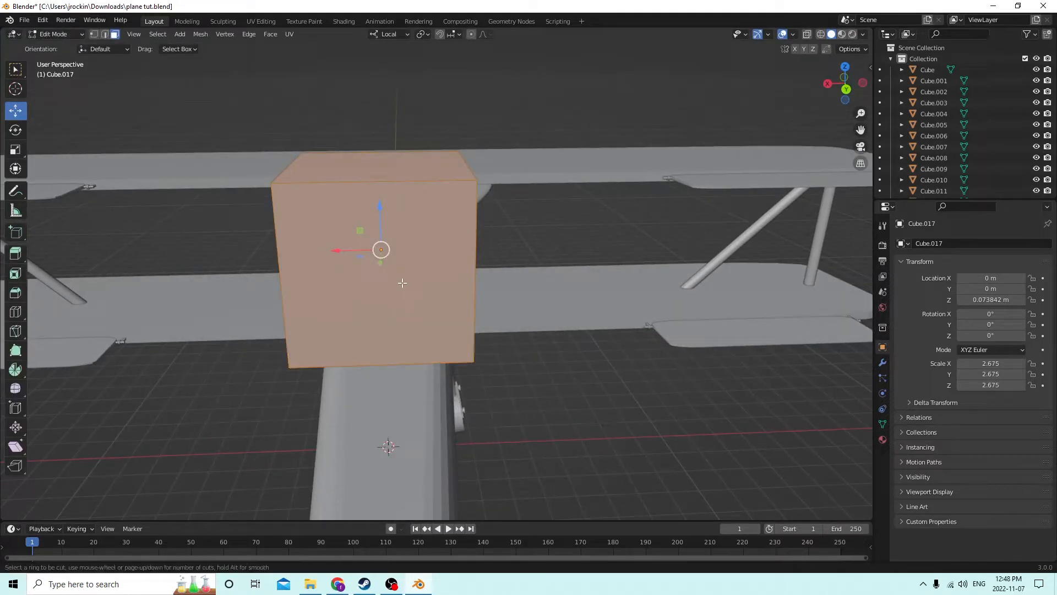
pyautogui.scroll(2, 372, 179)
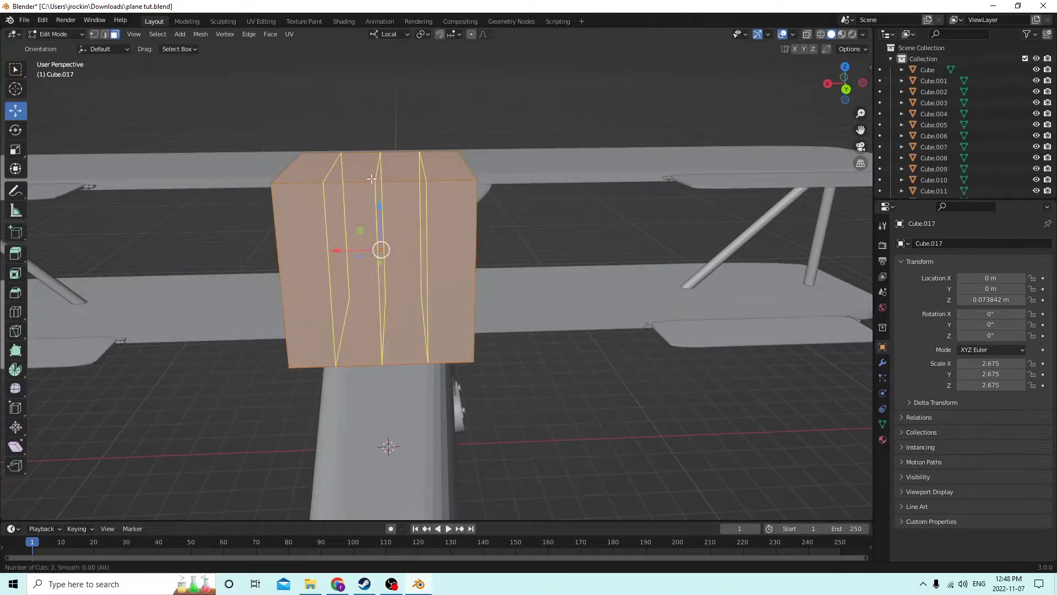
pyautogui.scroll(1, 371, 179)
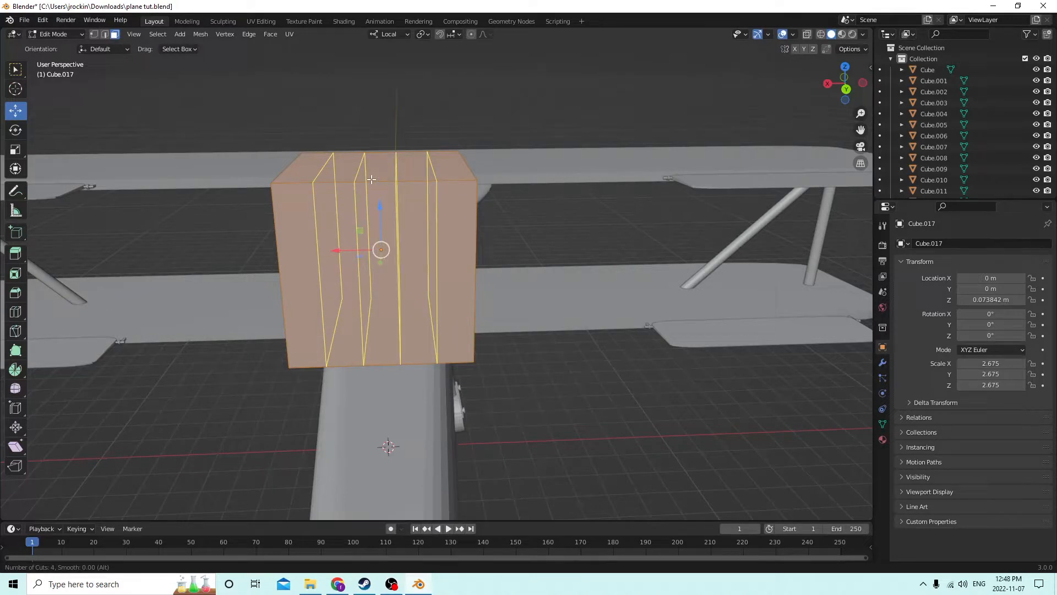
pyautogui.click(372, 179)
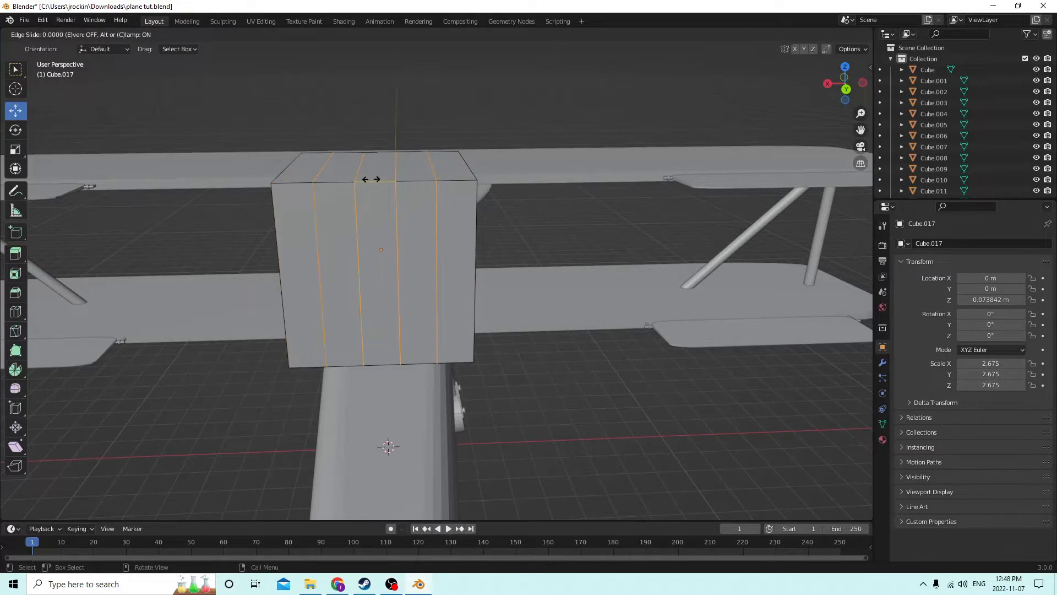
pyautogui.rightClick(375, 182)
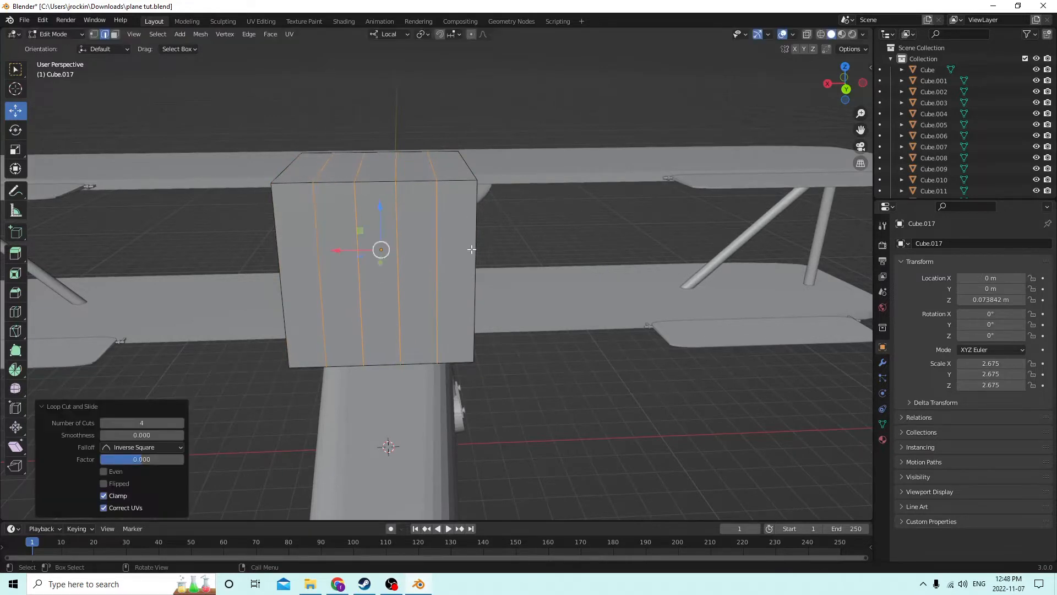
# Add one horizontal loop cut around the cube at mid-height, with a slide factor of 0.
pyautogui.hotkey('ctrl', 'r')
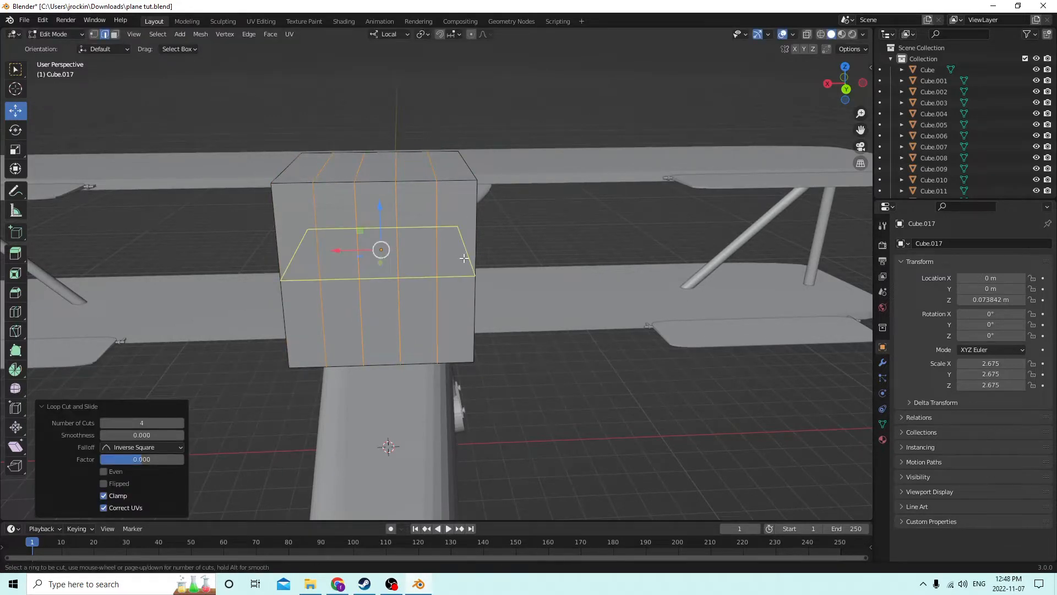
pyautogui.click(464, 257)
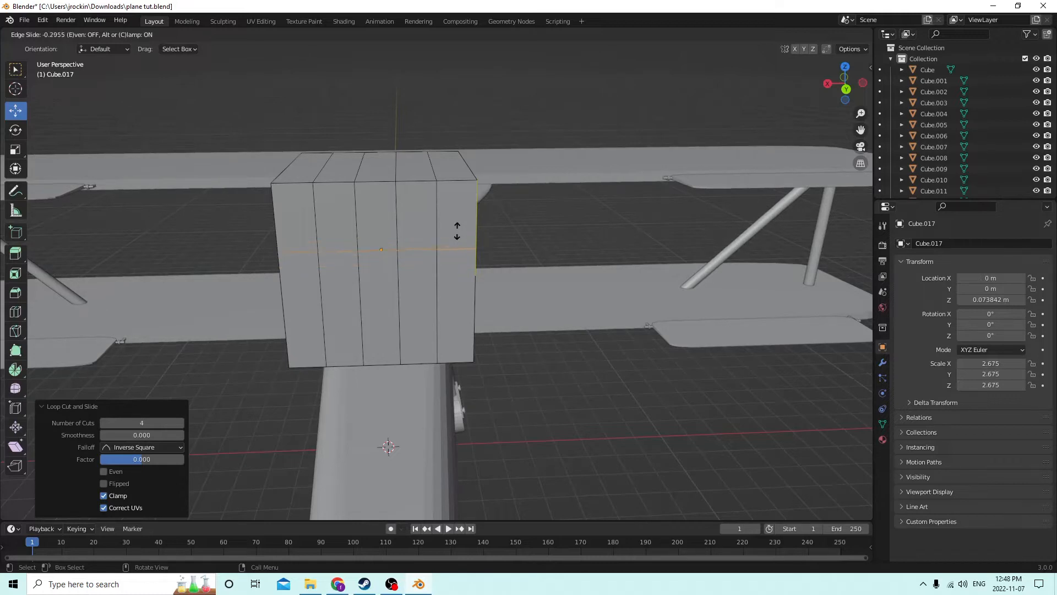
pyautogui.click(454, 242)
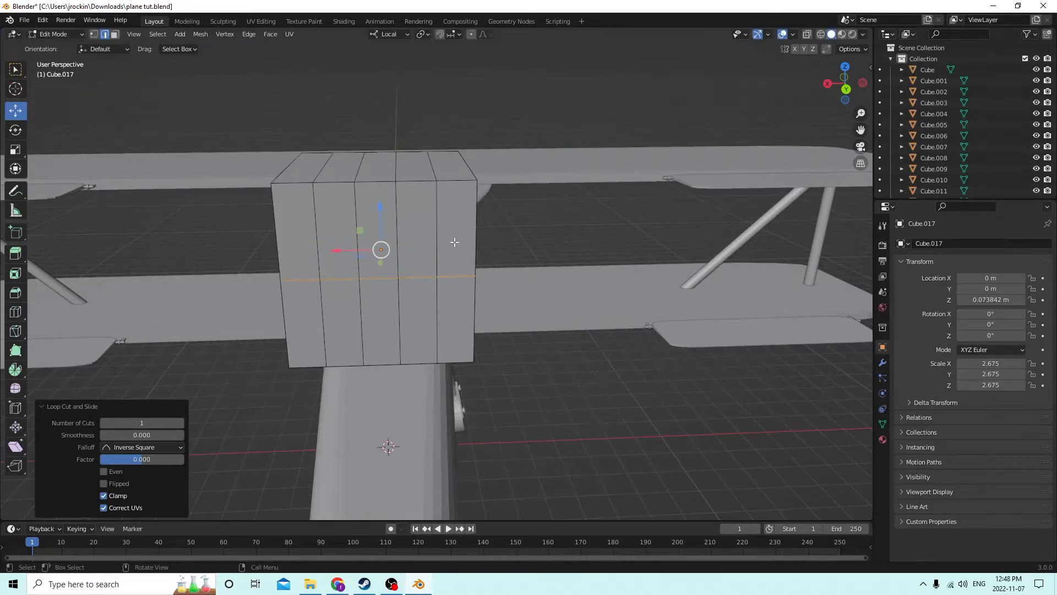
pyautogui.moveTo(452, 230)
pyautogui.mouseDown(button='middle')
pyautogui.moveTo(430, 237)
pyautogui.moveTo(471, 217)
pyautogui.moveTo(446, 211)
pyautogui.mouseUp(button='middle')
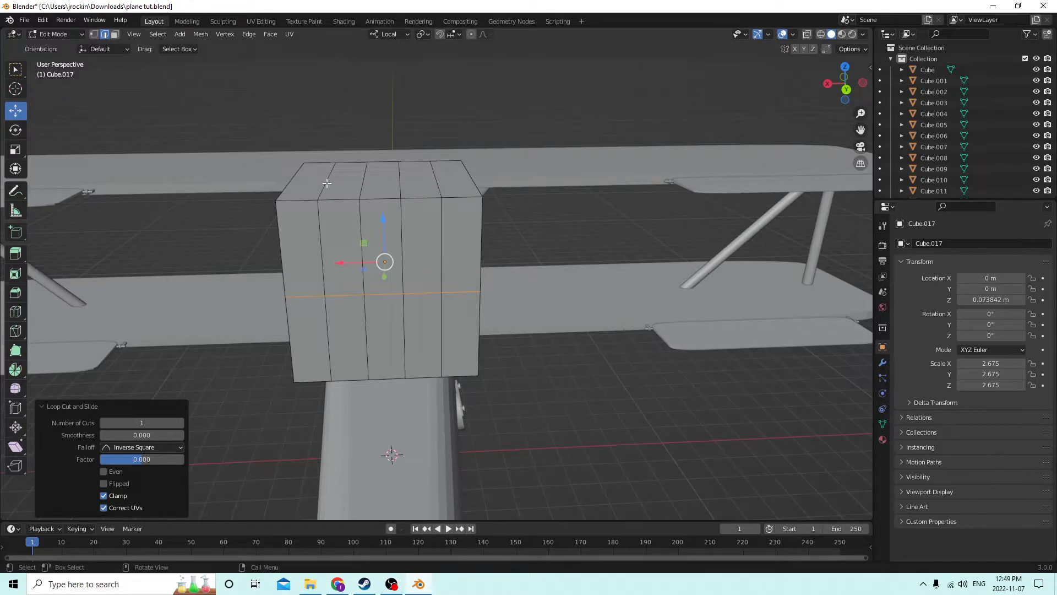
pyautogui.moveTo(327, 183); pyautogui.dragTo(349, 177, button='middle')
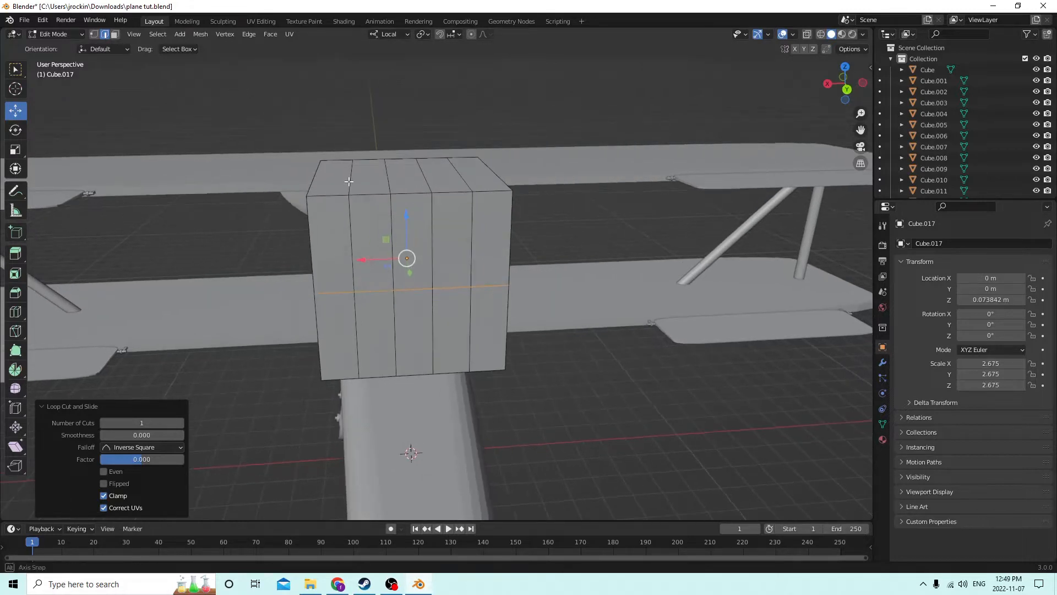
# Select the second and fourth face strips on the cube's top and try to lower them along Z.
pyautogui.click(425, 173)
pyautogui.moveTo(425, 174)
pyautogui.mouseDown(button='middle')
pyautogui.moveTo(415, 180)
pyautogui.moveTo(412, 168)
pyautogui.mouseUp(button='middle')
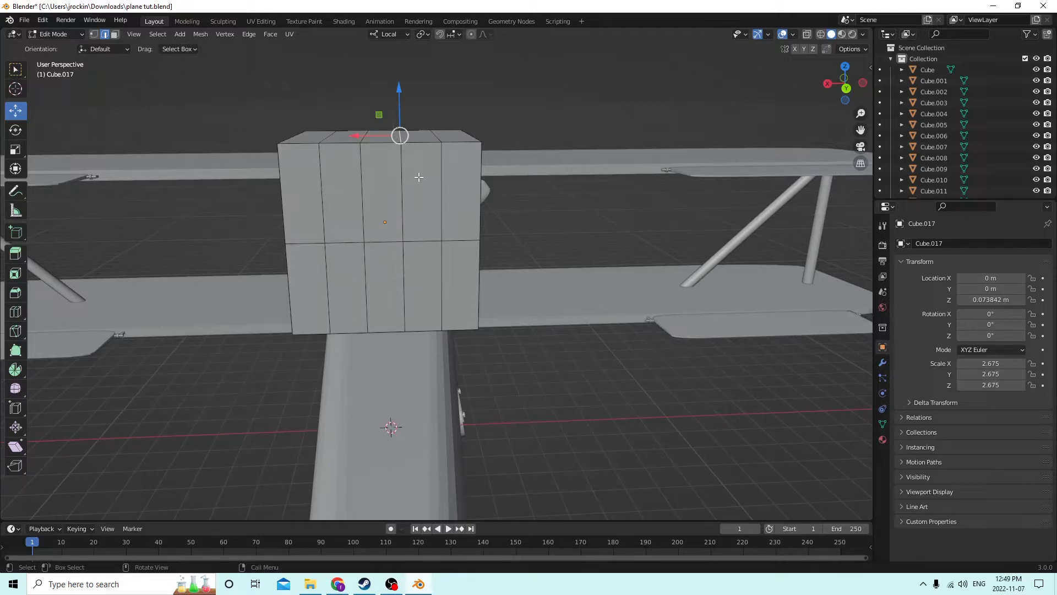
pyautogui.moveTo(419, 176); pyautogui.dragTo(425, 201, button='middle')
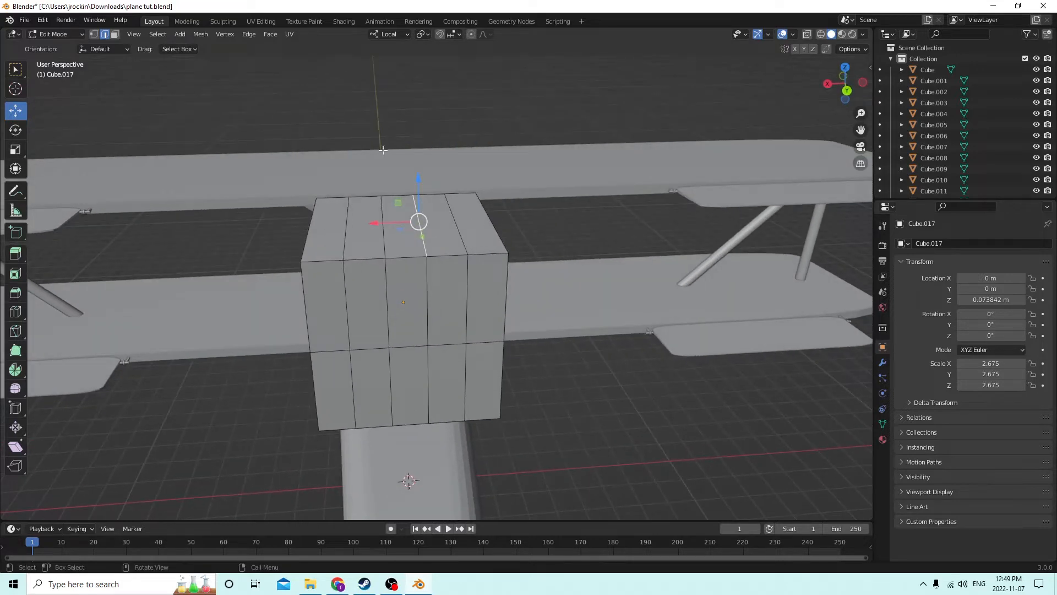
pyautogui.click(115, 34)
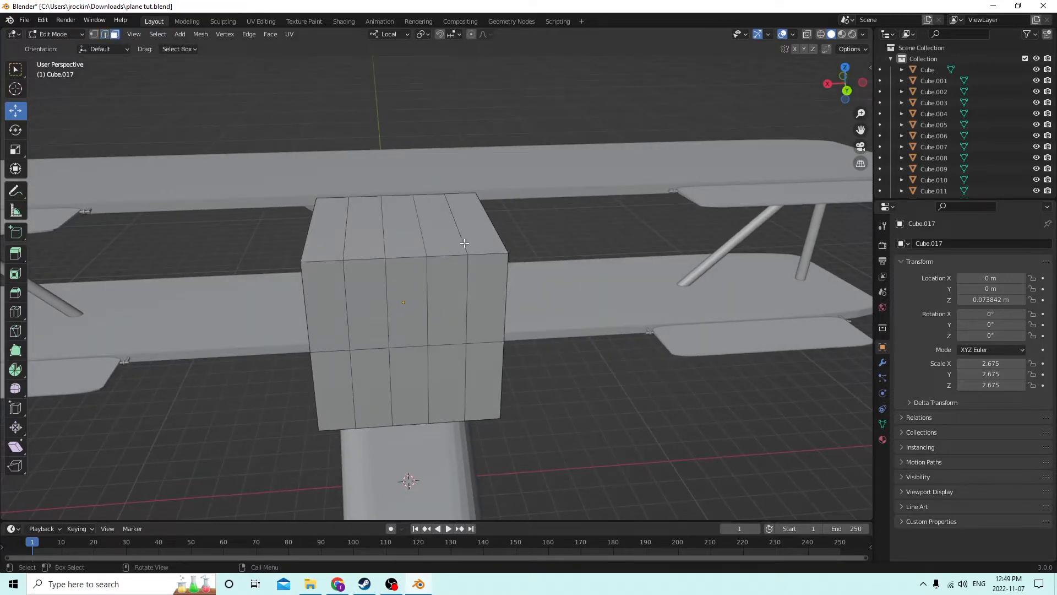
pyautogui.click(443, 233)
pyautogui.keyDown('shift'); pyautogui.click(364, 226); pyautogui.keyUp('shift')
pyautogui.moveTo(364, 225); pyautogui.dragTo(367, 200, button='middle')
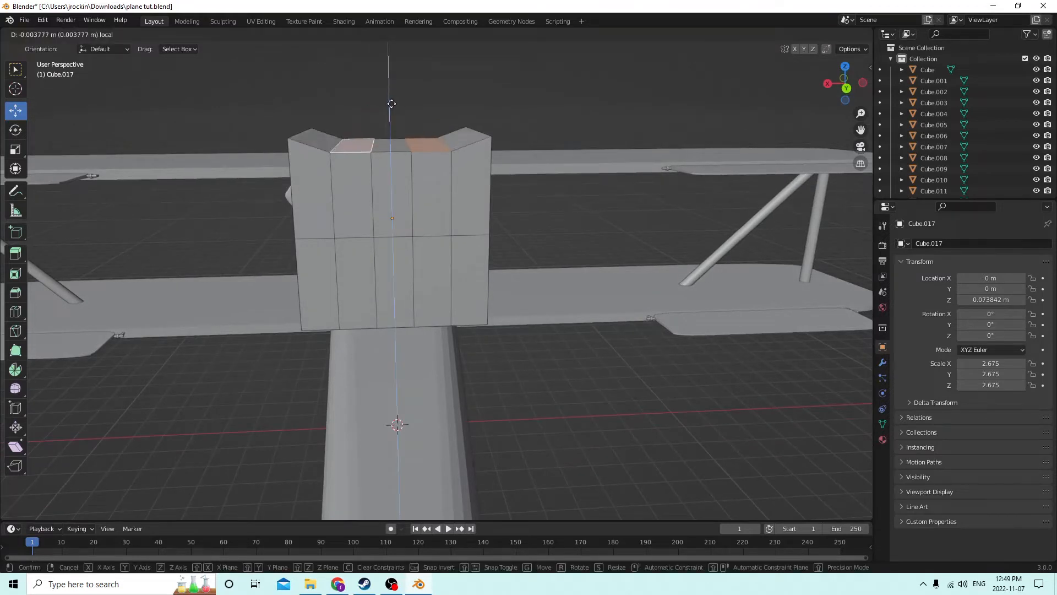
# Select the two edges bordering the middle strip on the cube's top and try to lower them along Z.
pyautogui.click(105, 34)
pyautogui.moveTo(420, 70); pyautogui.dragTo(425, 108, button='middle')
pyautogui.scroll(3, 425, 109)
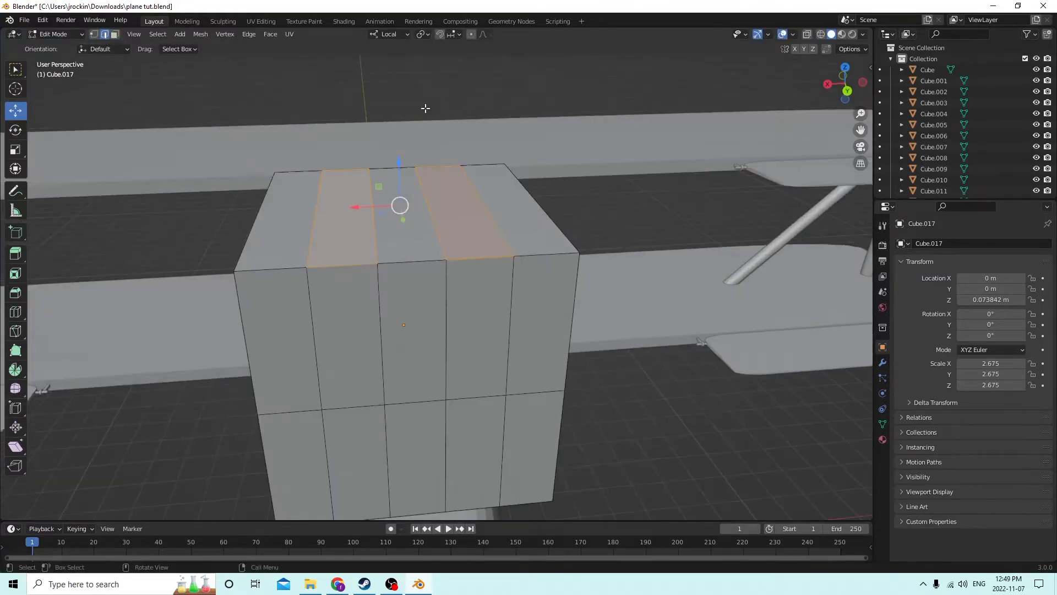
pyautogui.click(365, 220)
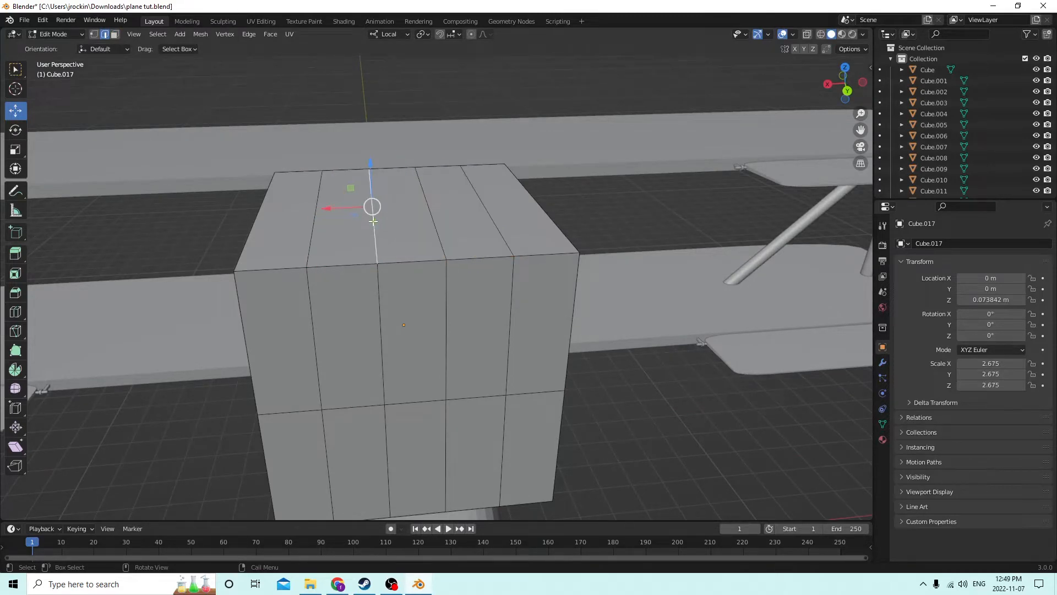
pyautogui.keyDown('shift'); pyautogui.click(434, 222); pyautogui.keyUp('shift')
pyautogui.moveTo(425, 205); pyautogui.dragTo(420, 187, button='middle')
pyautogui.scroll(1, 416, 187)
pyautogui.scroll(-1, 420, 187)
pyautogui.moveTo(411, 116); pyautogui.dragTo(424, 178)
pyautogui.rightClick(425, 177)
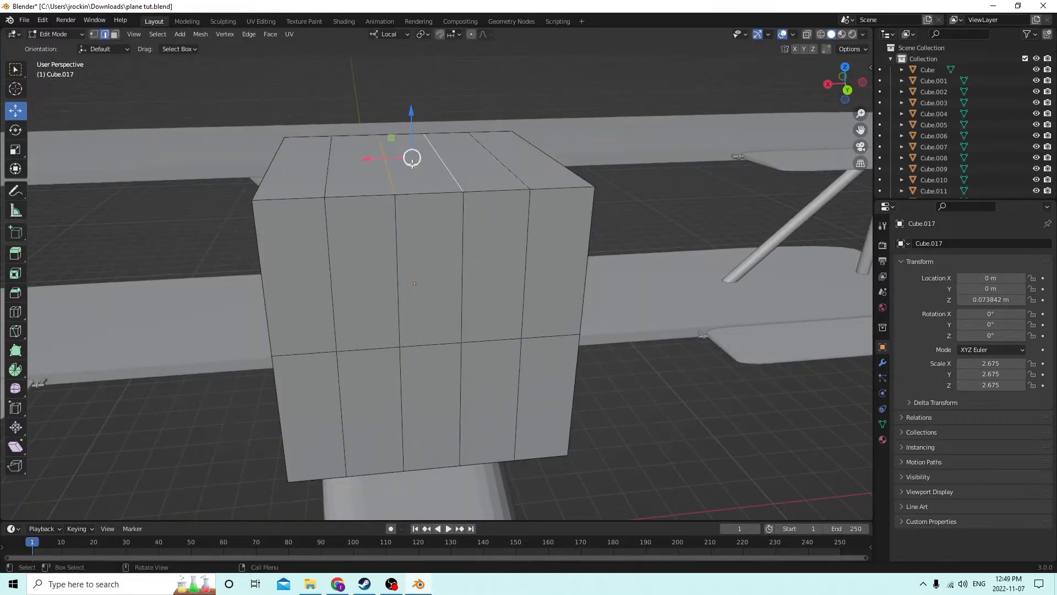
# Undo the edge and face selections and all loop cuts, back to the undivided cube in Edit Mode.
pyautogui.moveTo(412, 158); pyautogui.dragTo(396, 157, button='middle')
pyautogui.click(42, 22)
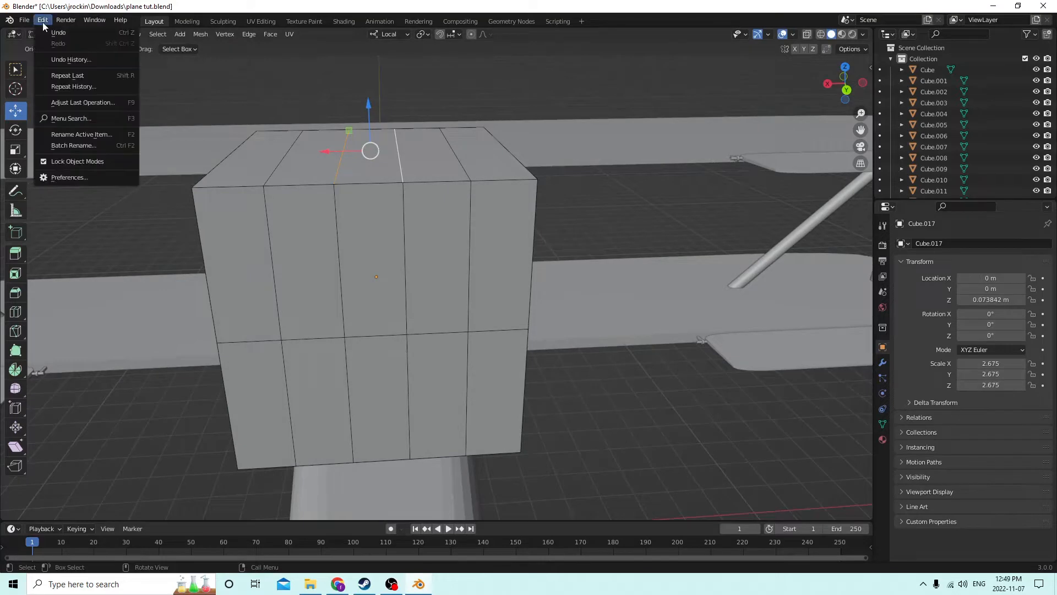
pyautogui.click(58, 33)
pyautogui.click(45, 24)
pyautogui.click(48, 32)
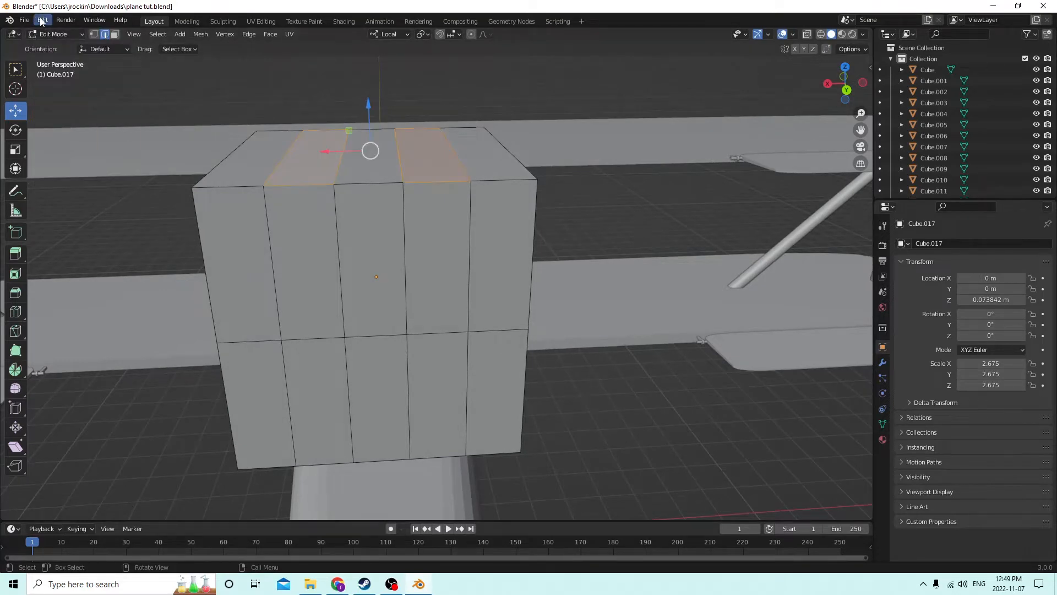
pyautogui.click(43, 21)
pyautogui.click(48, 32)
pyautogui.click(43, 22)
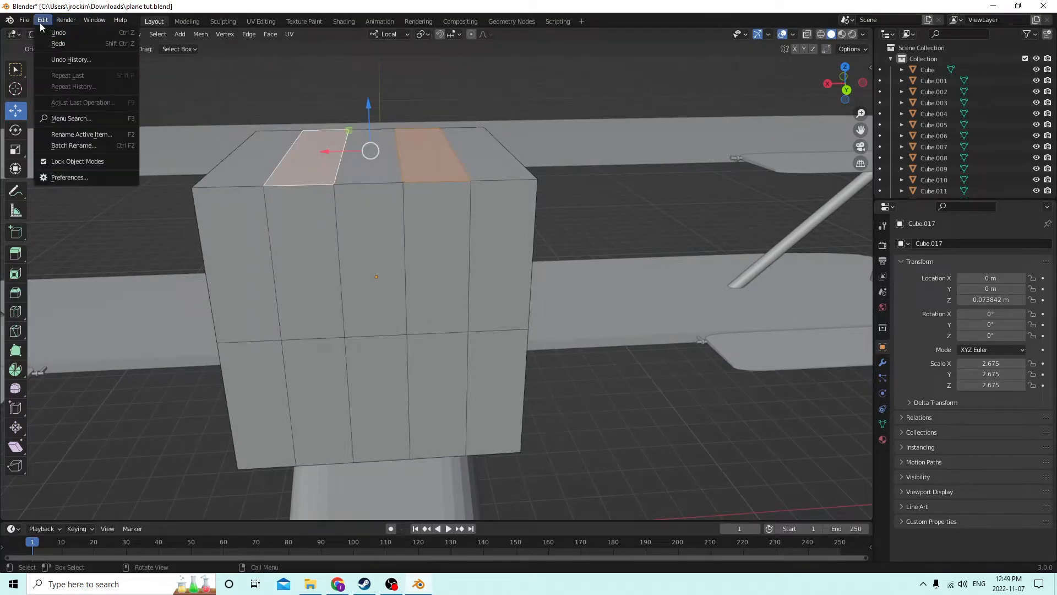
pyautogui.click(42, 22)
pyautogui.click(43, 21)
pyautogui.click(46, 32)
pyautogui.click(43, 21)
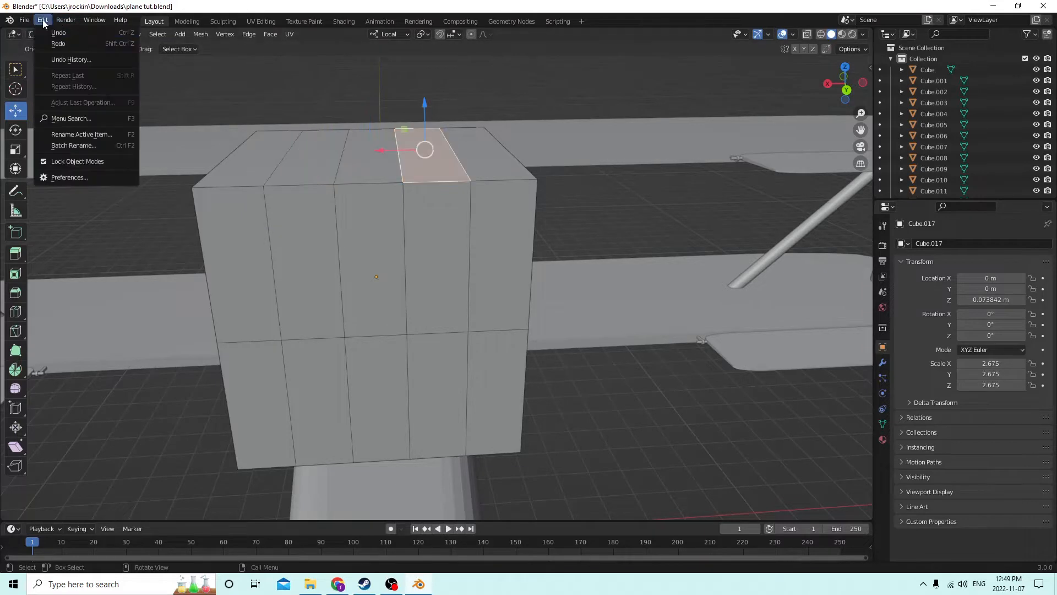
pyautogui.click(46, 32)
pyautogui.click(41, 20)
pyautogui.click(46, 32)
pyautogui.click(43, 21)
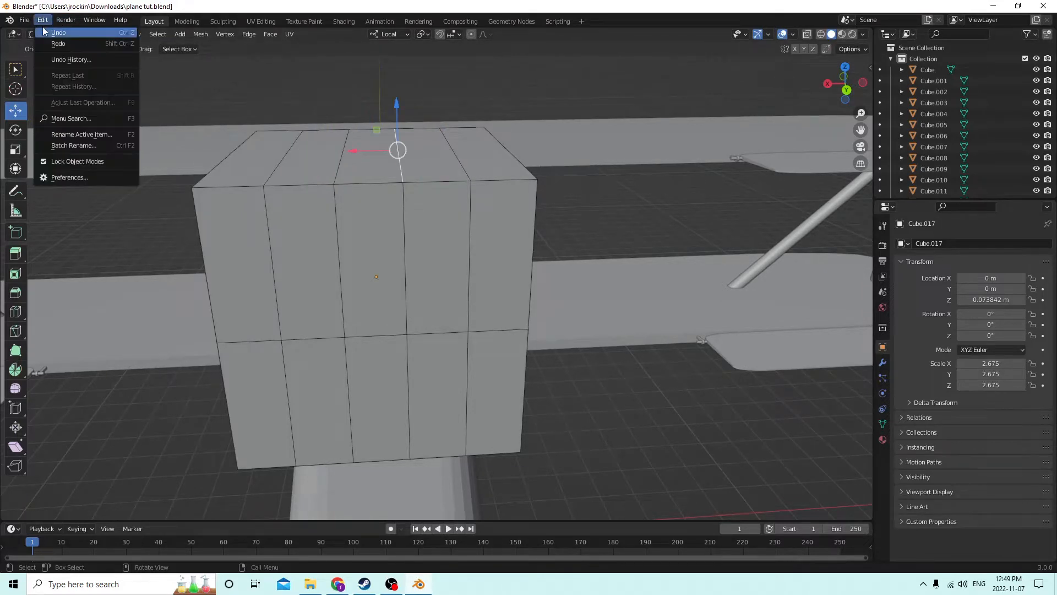
pyautogui.click(45, 31)
pyautogui.click(42, 22)
pyautogui.click(45, 31)
pyautogui.click(42, 21)
pyautogui.click(45, 31)
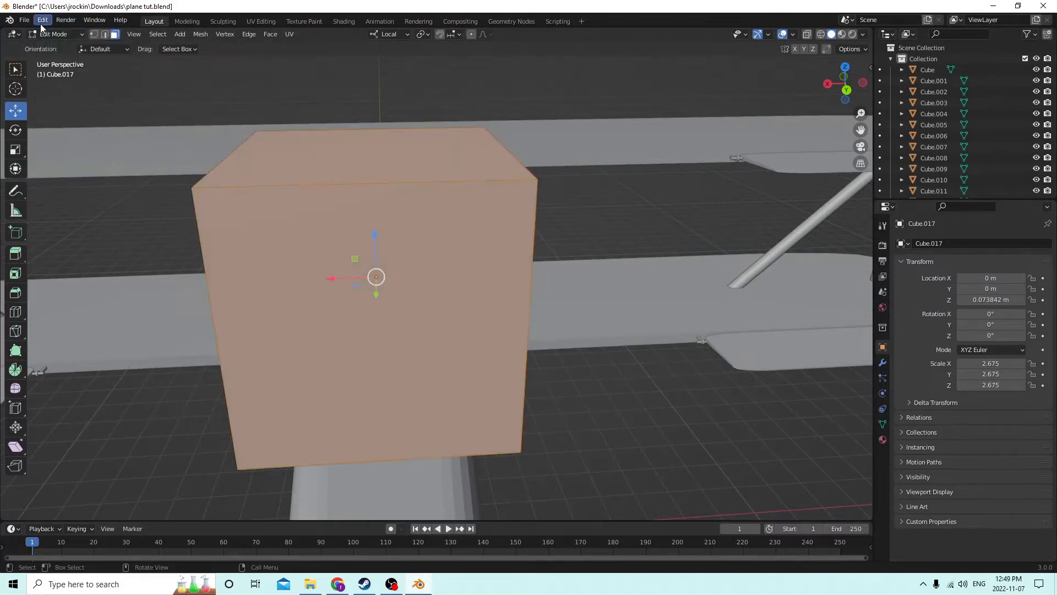
# Divide the cube across its width with five evenly spaced vertical loop cuts.
pyautogui.hotkey('ctrl', 'r')
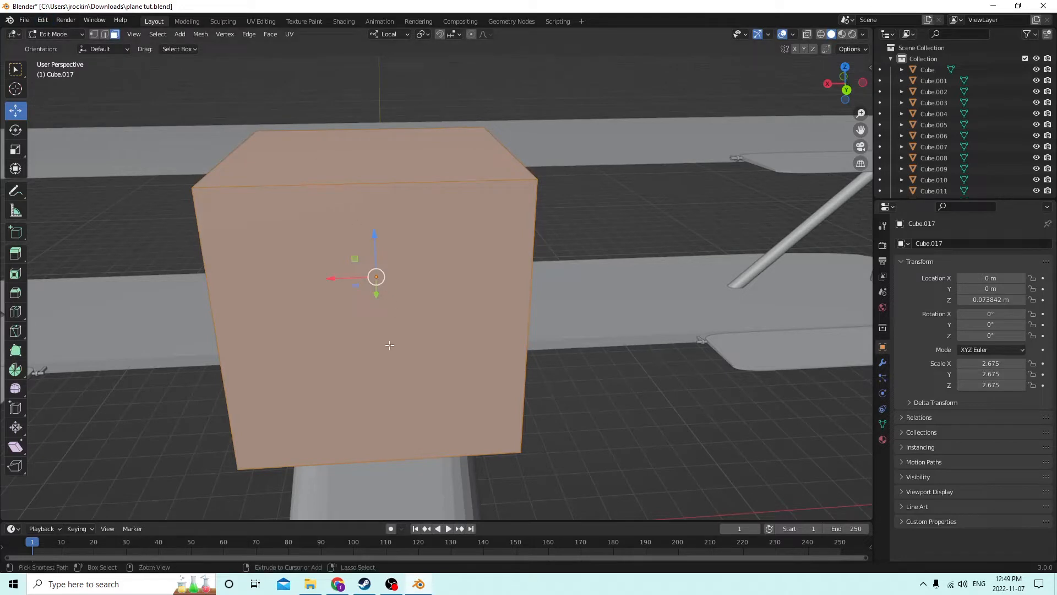
pyautogui.scroll(2, 385, 301)
pyautogui.scroll(1, 390, 191)
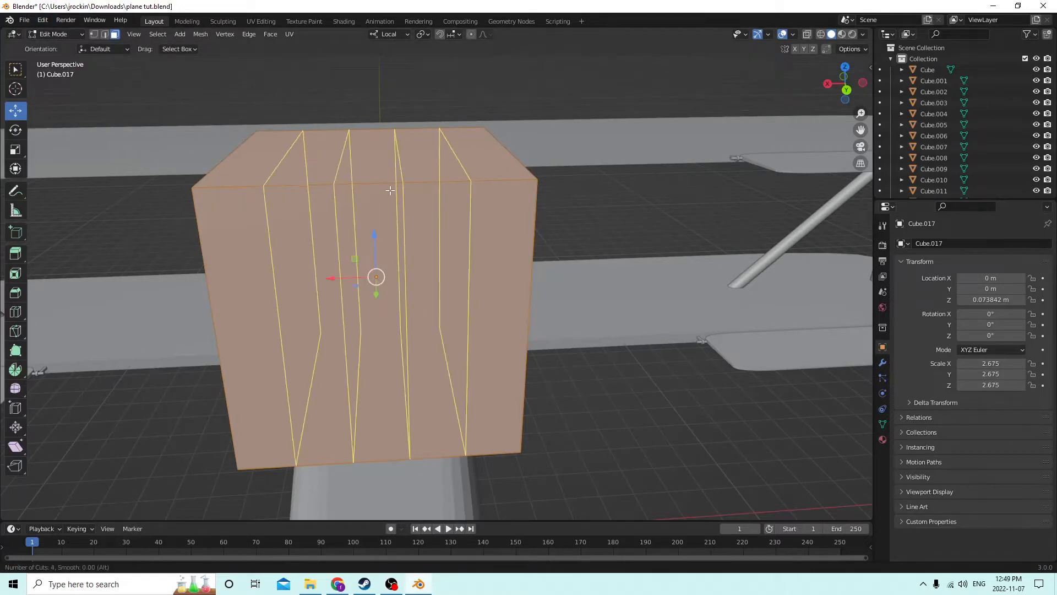
pyautogui.scroll(1, 389, 191)
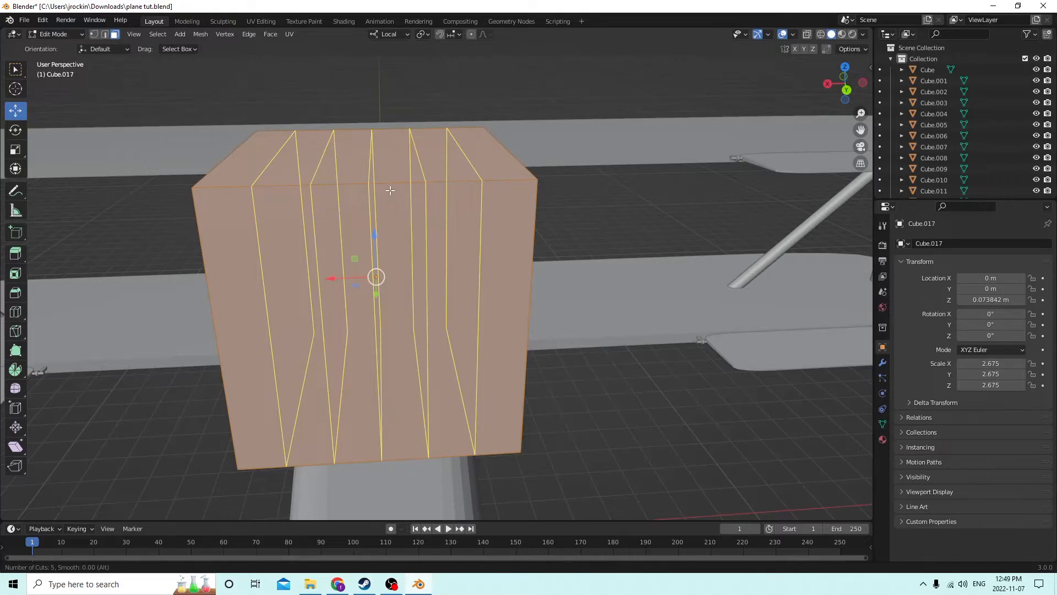
pyautogui.click(390, 190)
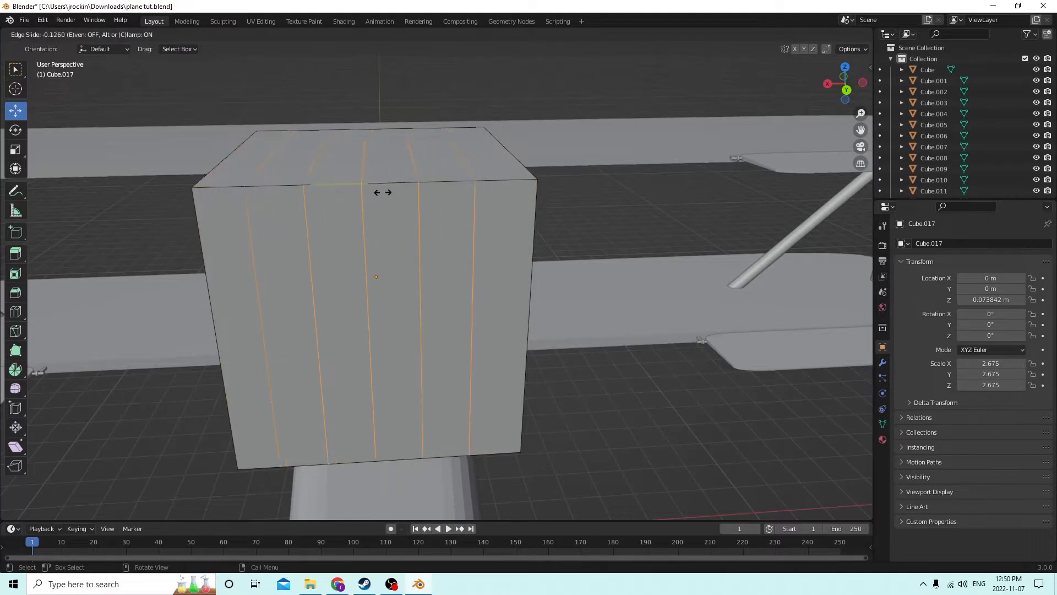
pyautogui.rightClick(391, 193)
pyautogui.moveTo(570, 216); pyautogui.dragTo(569, 213, button='middle')
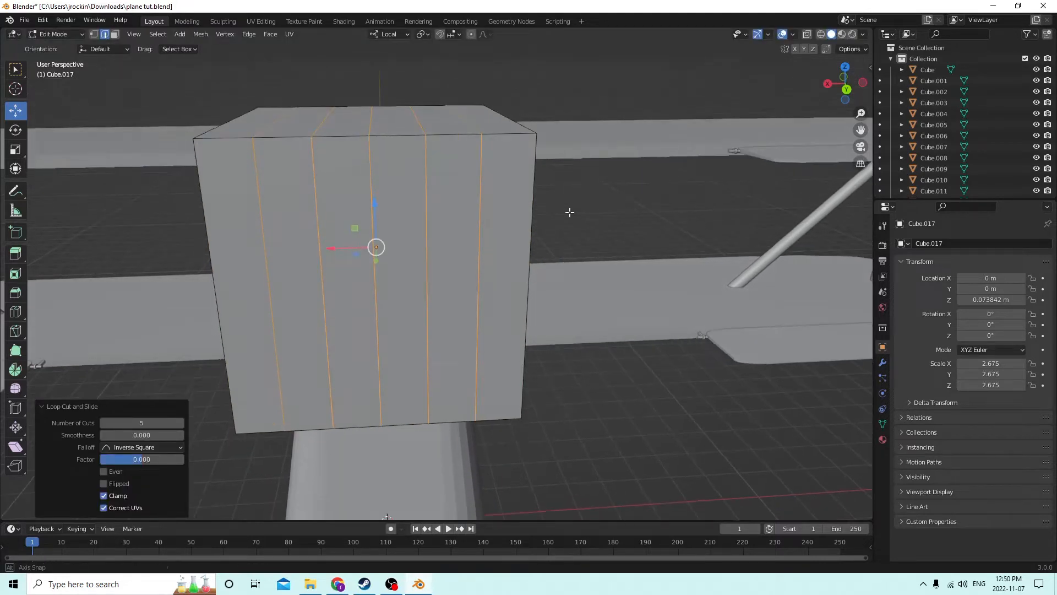
# Add a single centred horizontal loop cut around the divided cube and switch to face selection.
pyautogui.hotkey('ctrl', 'r')
pyautogui.click(461, 295)
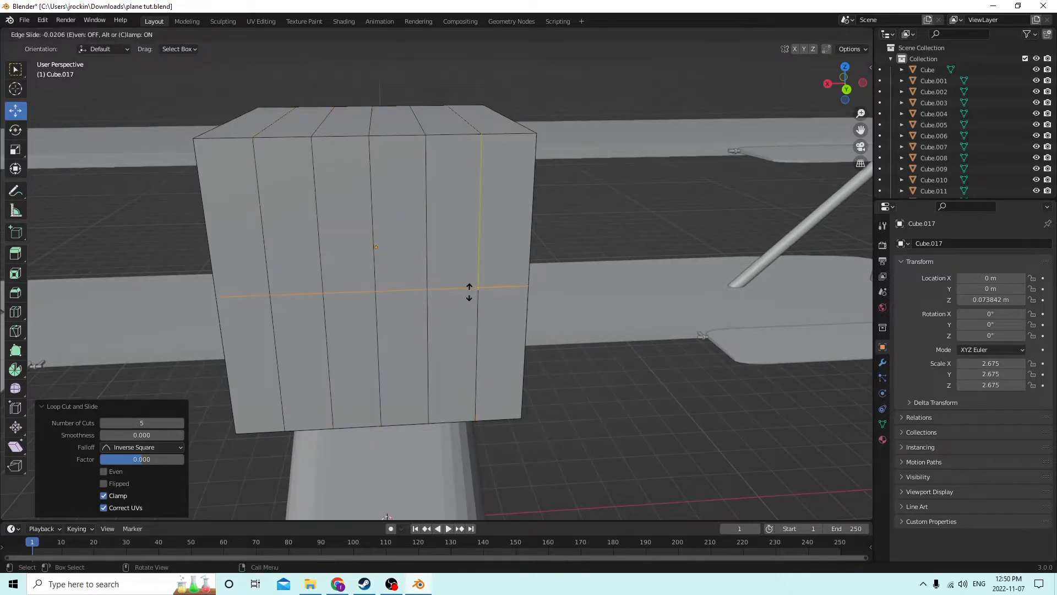
pyautogui.rightClick(465, 282)
pyautogui.moveTo(532, 226); pyautogui.dragTo(546, 205, button='middle')
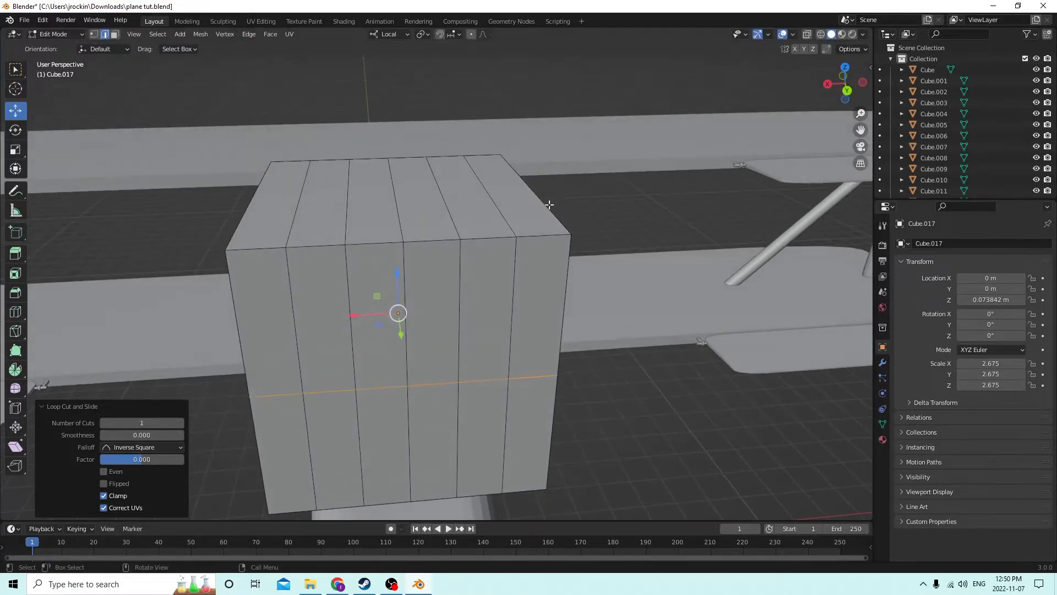
pyautogui.click(114, 35)
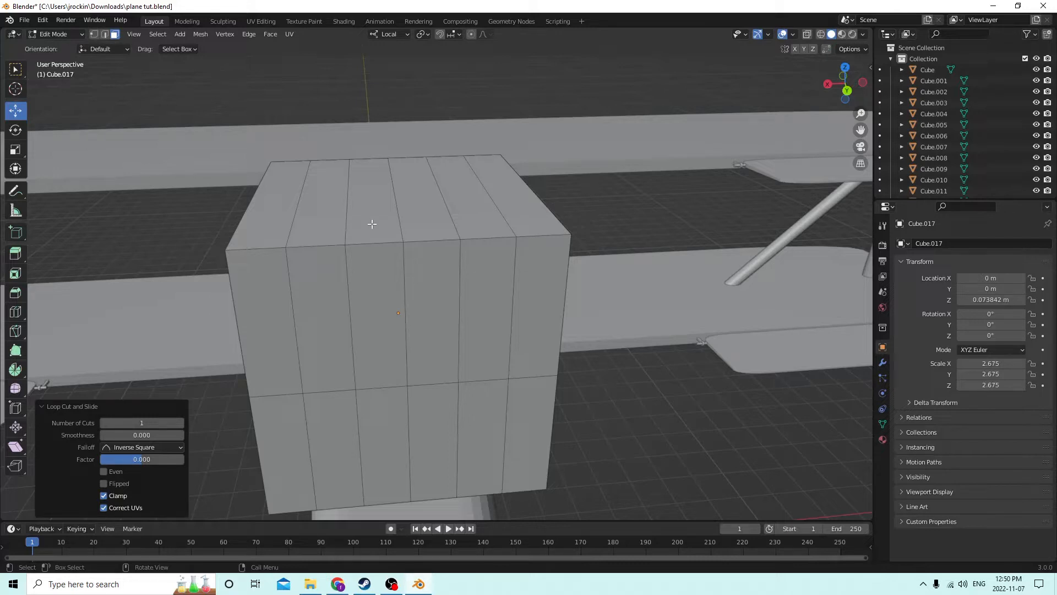
# Undo the horizontal and vertical loop cuts, back to the undivided cube.
pyautogui.click(43, 20)
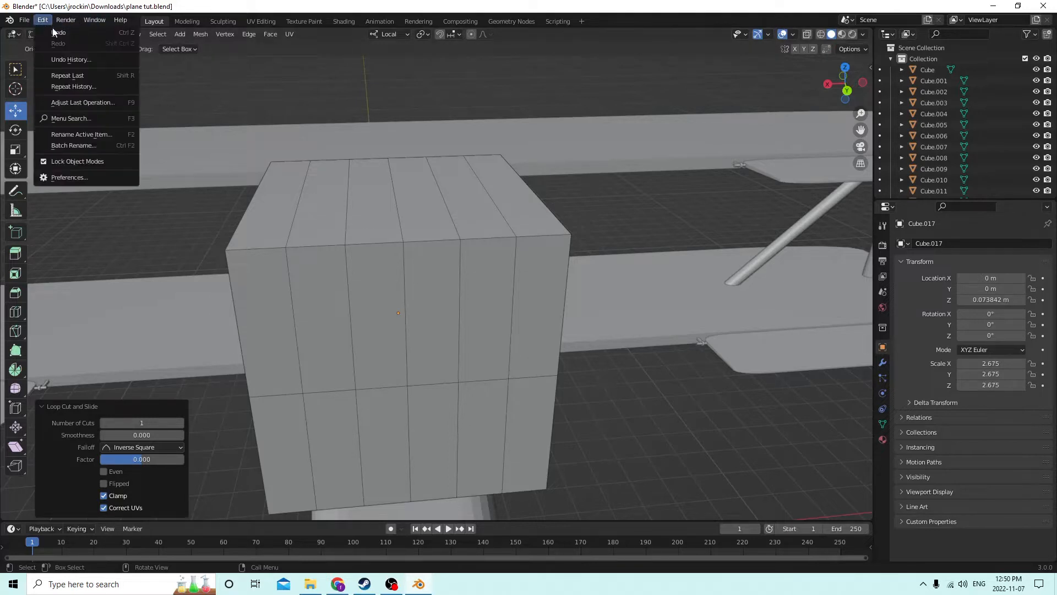
pyautogui.click(54, 28)
pyautogui.click(48, 22)
pyautogui.click(51, 28)
pyautogui.click(44, 21)
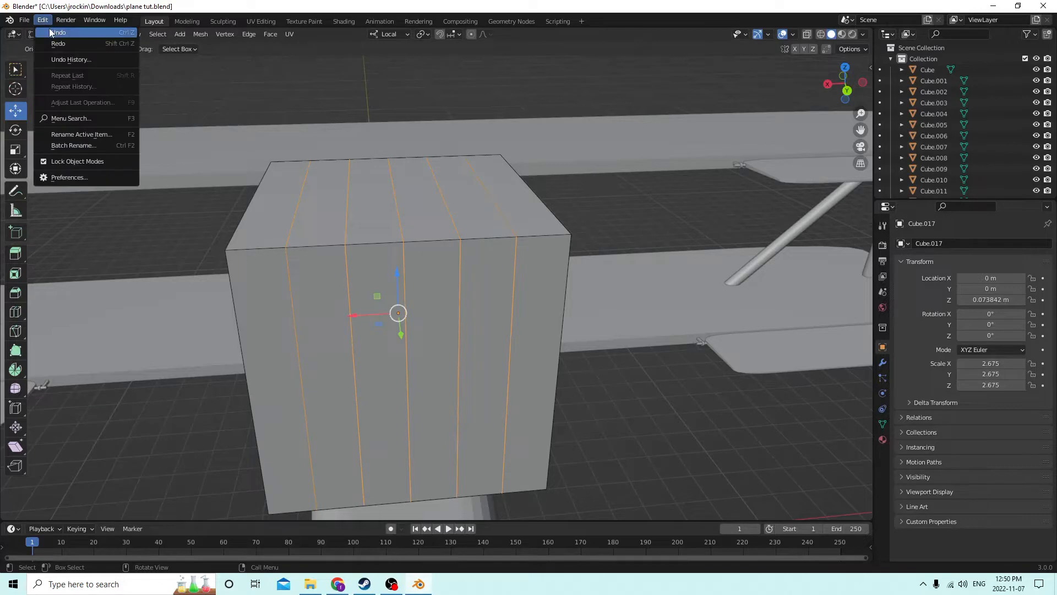
pyautogui.click(48, 28)
# Divide the cube across its width with six evenly spaced vertical loop cuts.
pyautogui.hotkey('ctrl', 'r')
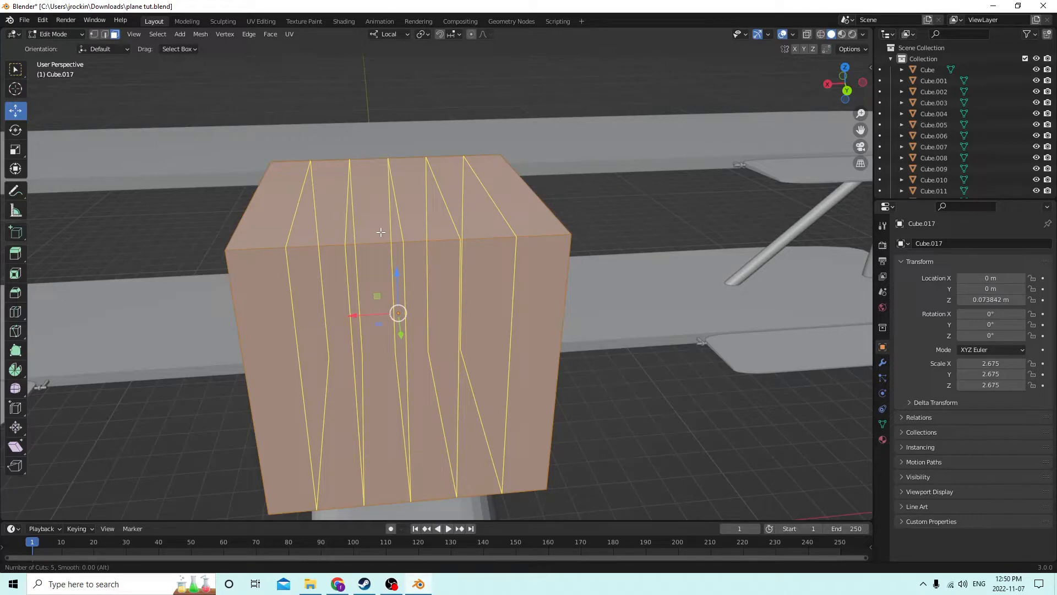
pyautogui.scroll(1, 381, 232)
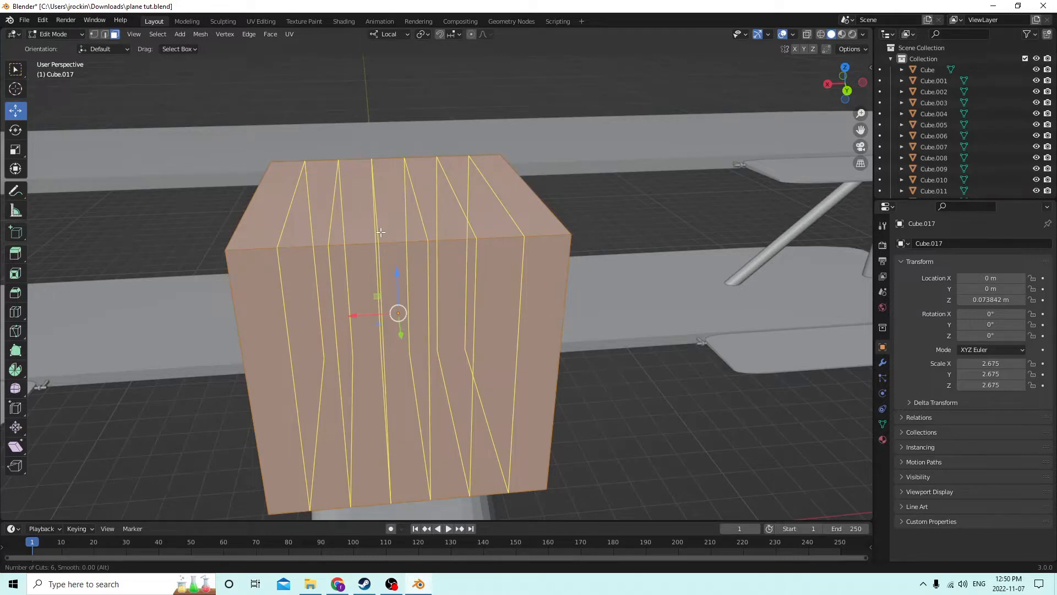
pyautogui.click(380, 232)
pyautogui.rightClick(381, 231)
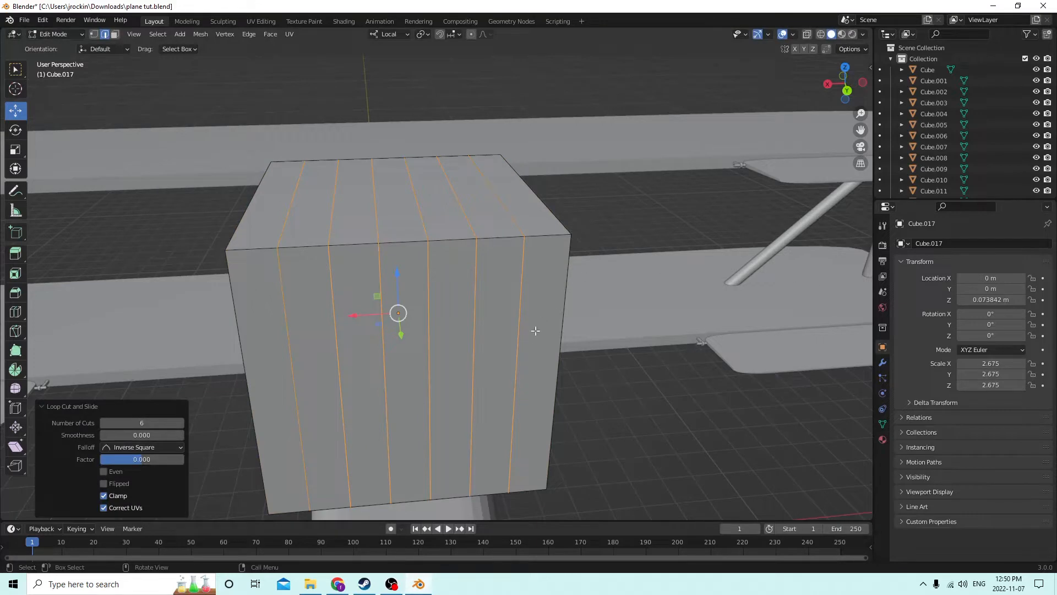
# Add a single centred horizontal loop cut around the cube.
pyautogui.hotkey('ctrl', 'r')
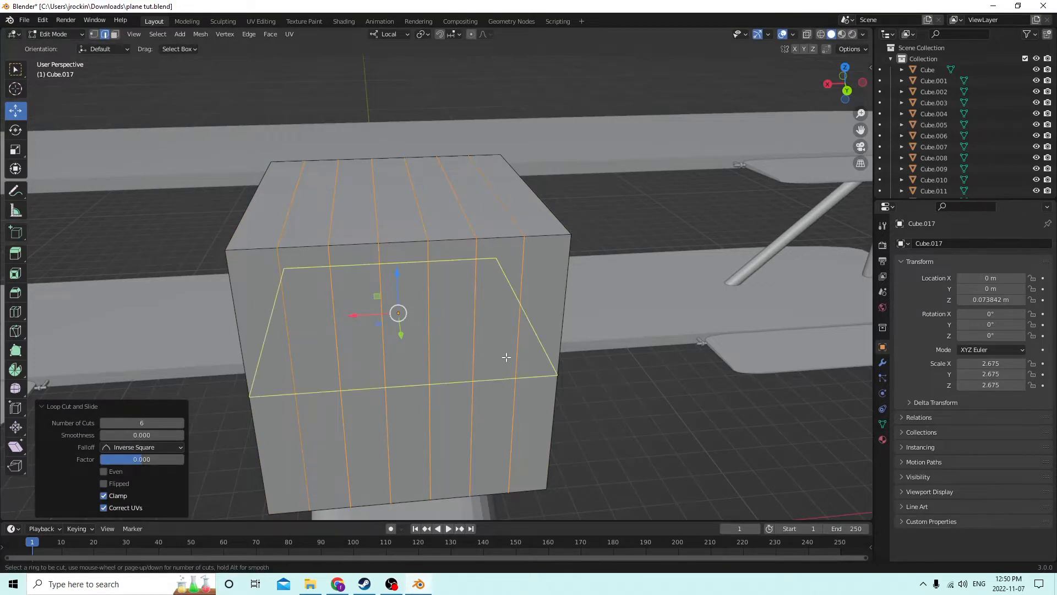
pyautogui.click(507, 355)
pyautogui.rightClick(508, 355)
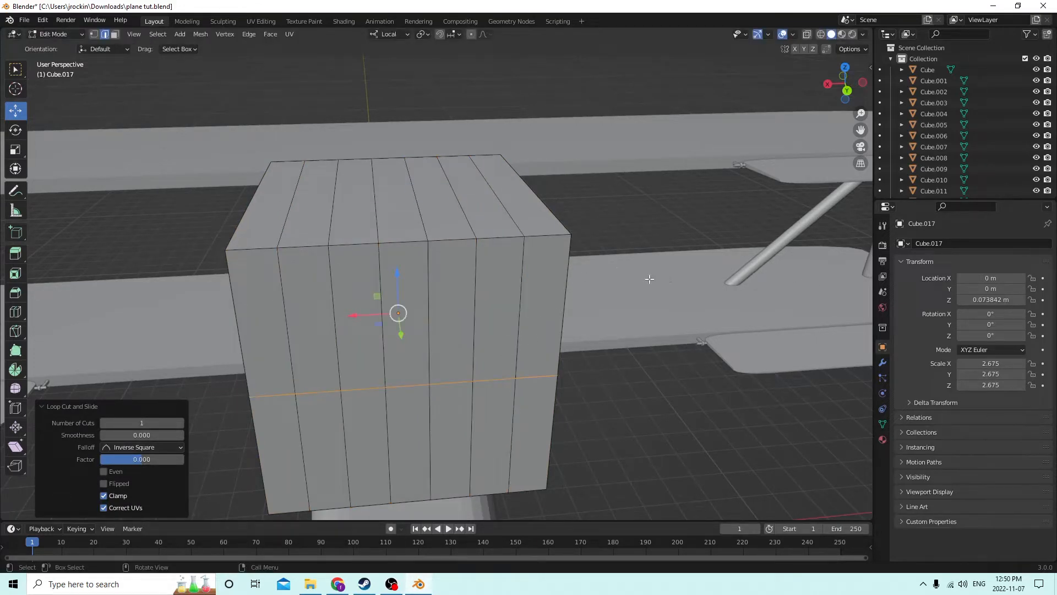
pyautogui.click(314, 215)
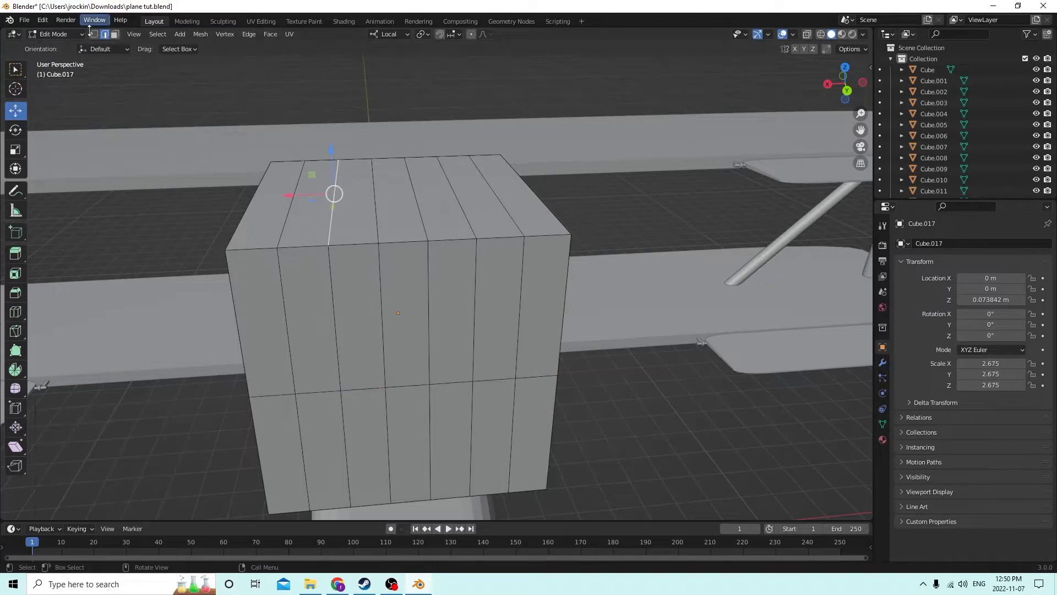
pyautogui.click(114, 35)
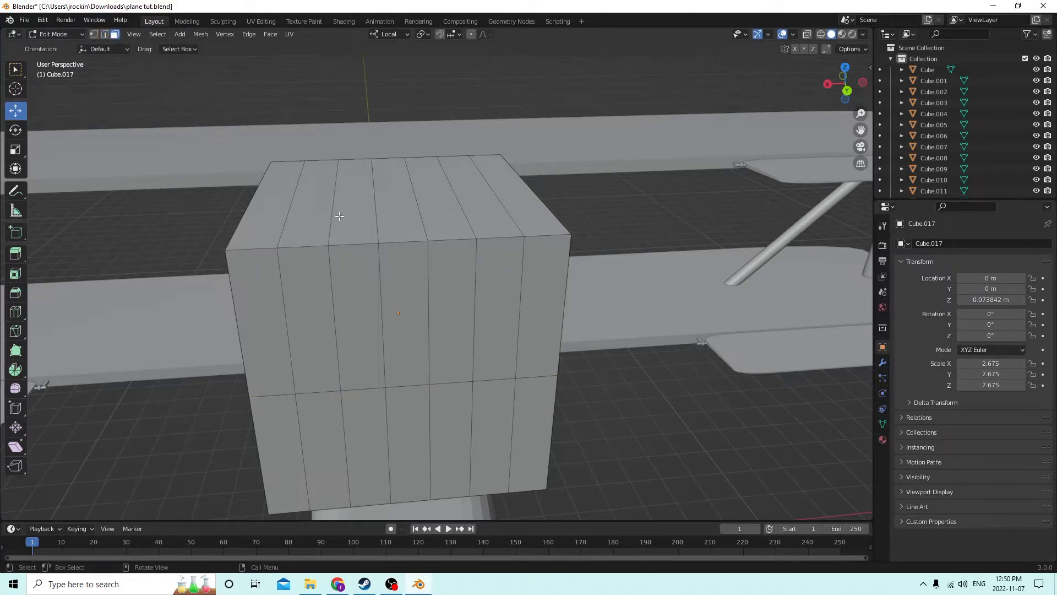
pyautogui.click(327, 210)
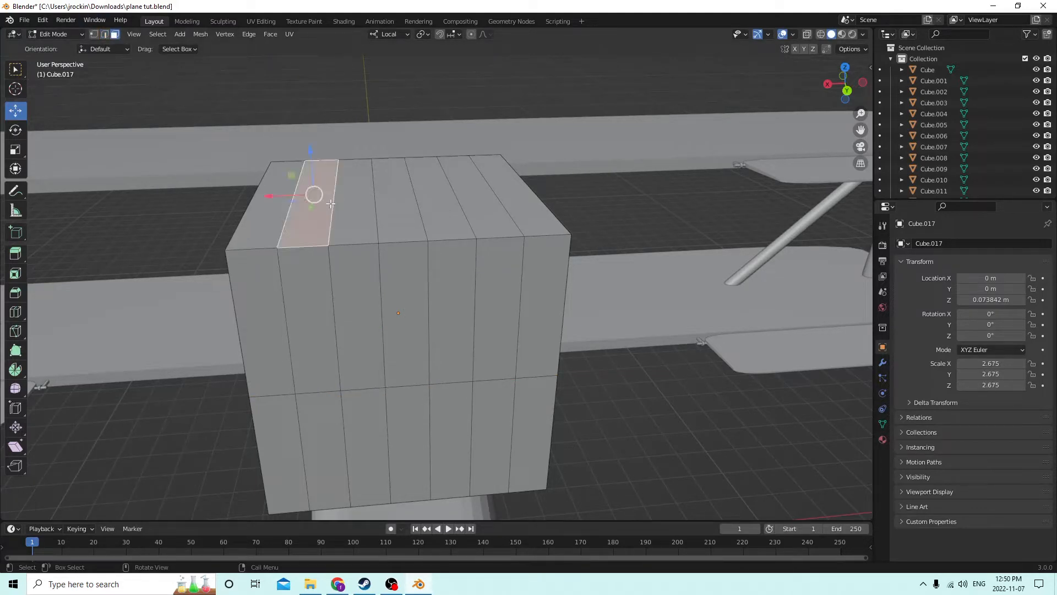
pyautogui.moveTo(327, 210); pyautogui.dragTo(327, 194, button='middle')
pyautogui.click(105, 35)
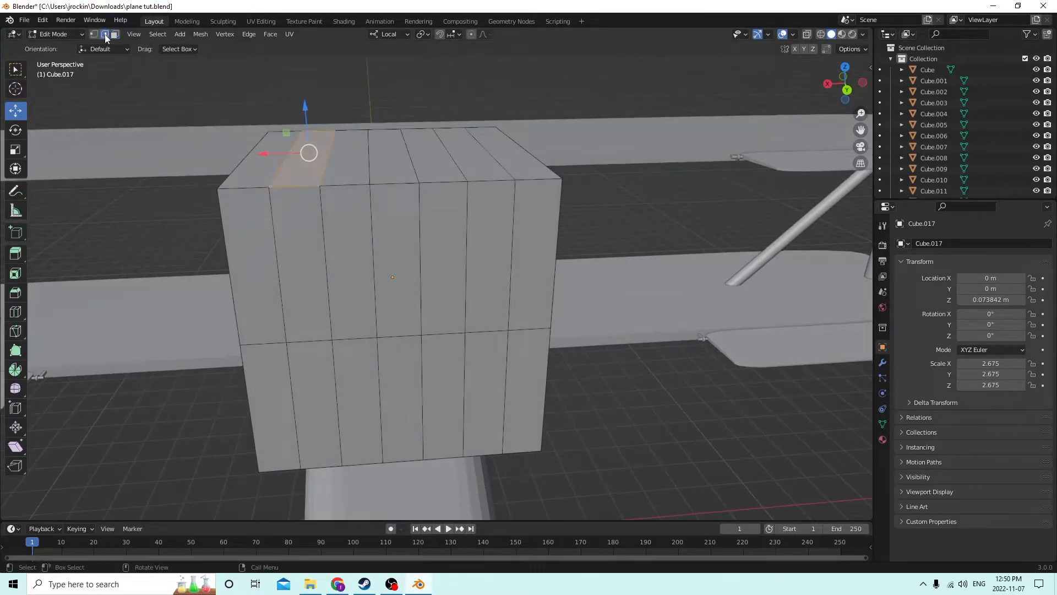
# Select the second and fifth dividing edges on the cube's top and lower them about 0.021 m along Z to form two V-notches.
pyautogui.click(322, 174)
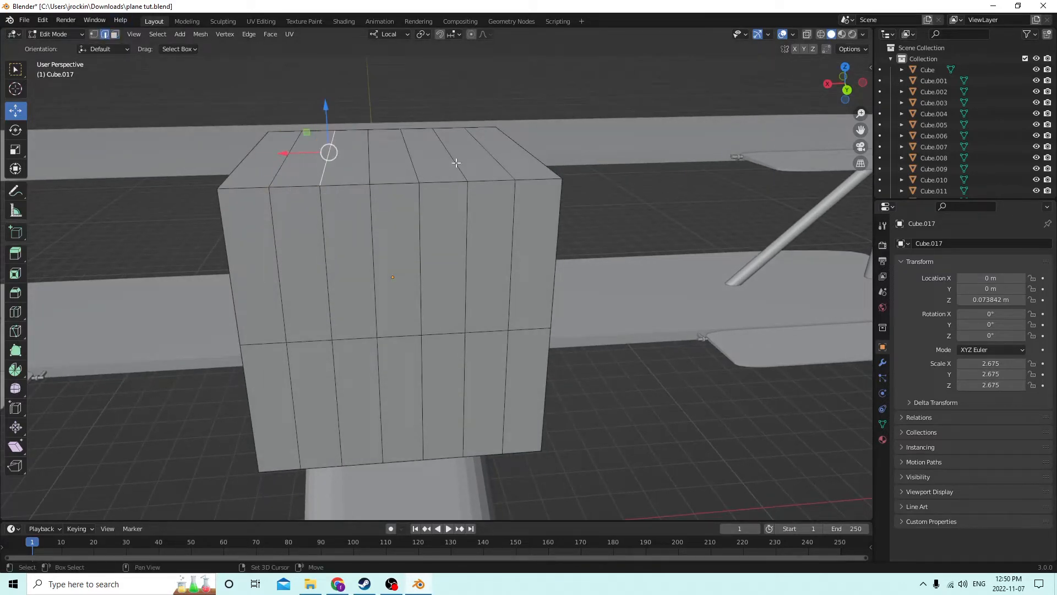
pyautogui.keyDown('shift'); pyautogui.click(451, 166); pyautogui.keyUp('shift')
pyautogui.scroll(3, 451, 164)
pyautogui.scroll(-5, 451, 163)
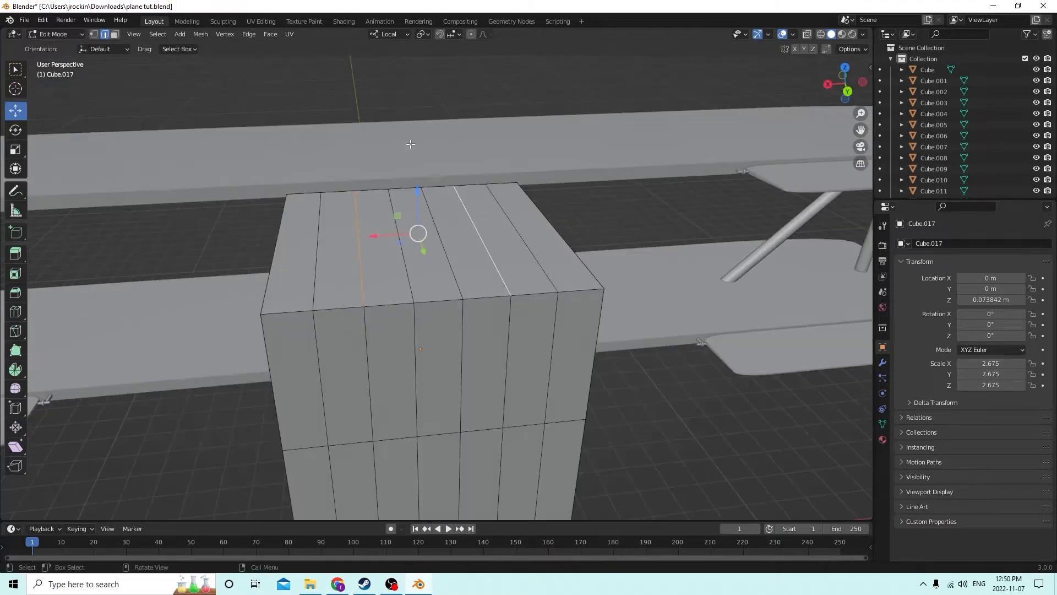
pyautogui.scroll(1, 401, 146)
pyautogui.moveTo(402, 146); pyautogui.dragTo(394, 129, button='middle')
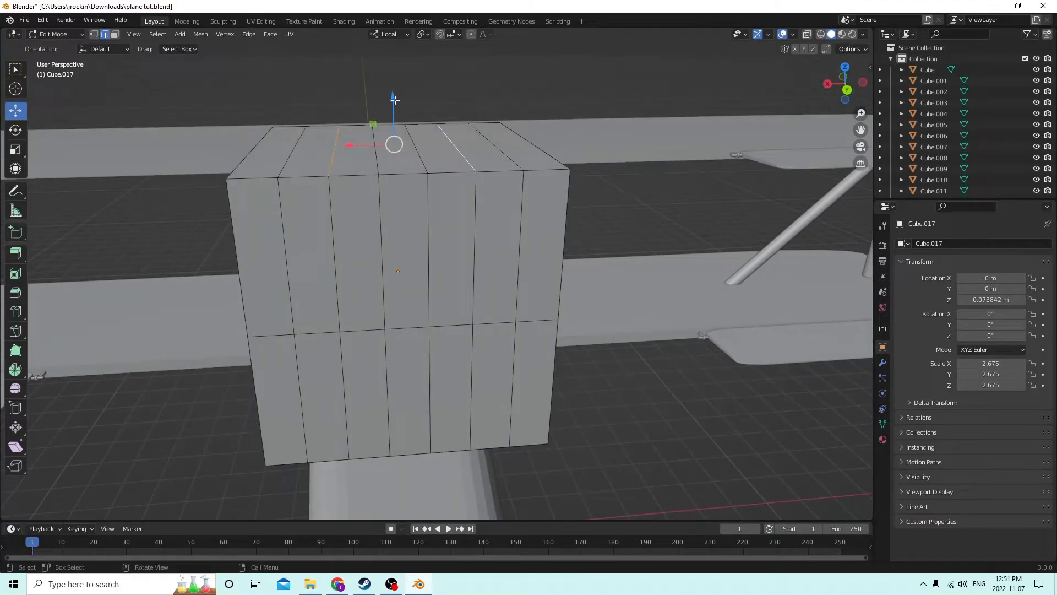
pyautogui.moveTo(395, 100); pyautogui.dragTo(396, 202)
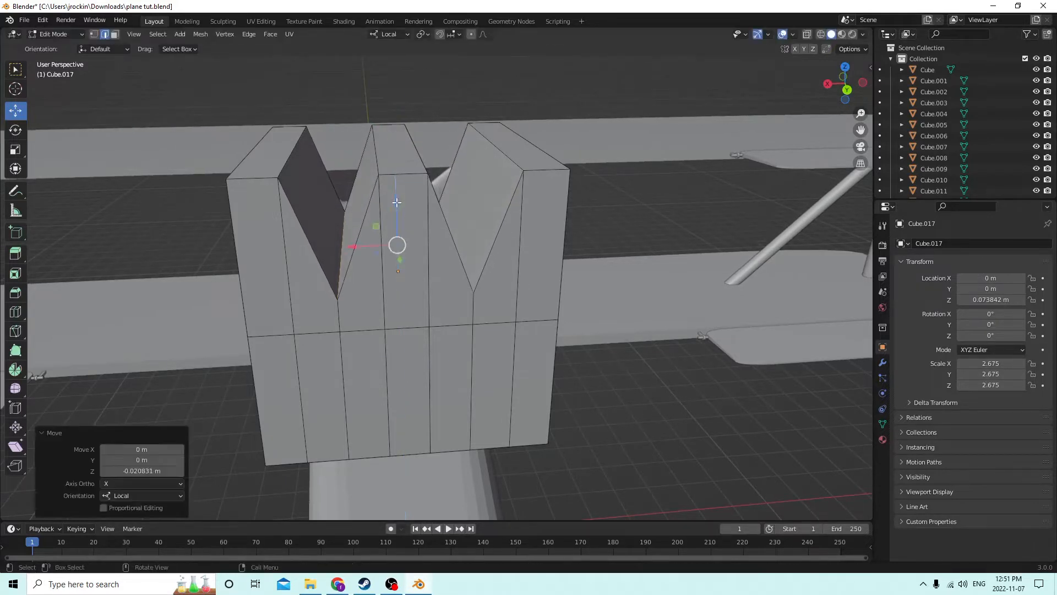
# Raise the block's two outer bottom edges along Z to slope its lower sides inward.
pyautogui.moveTo(397, 202); pyautogui.dragTo(336, 241, button='middle')
pyautogui.moveTo(276, 175); pyautogui.dragTo(316, 190, button='middle')
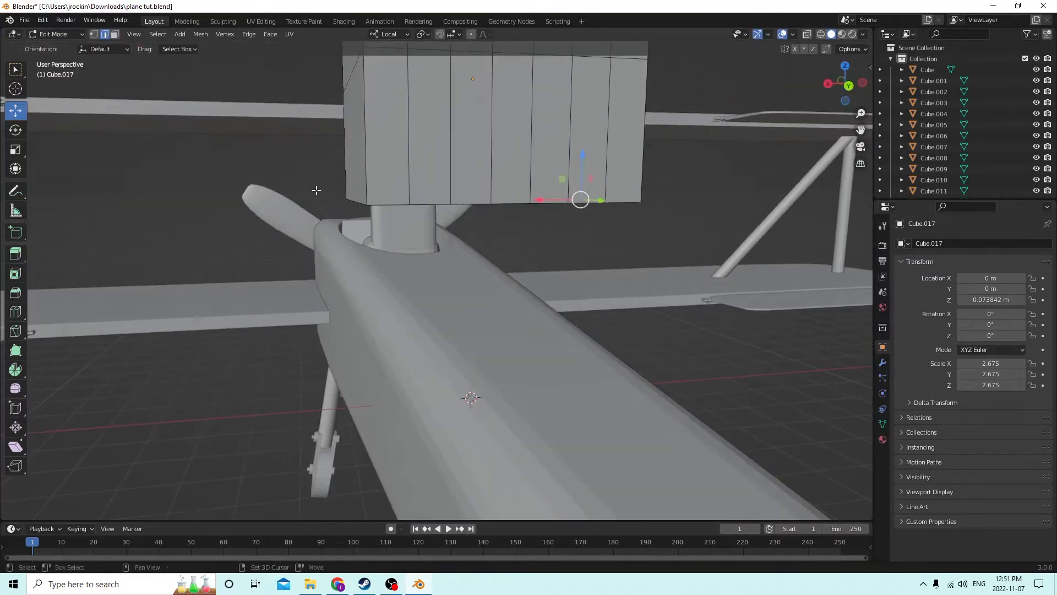
pyautogui.moveTo(474, 201); pyautogui.dragTo(416, 226, button='middle')
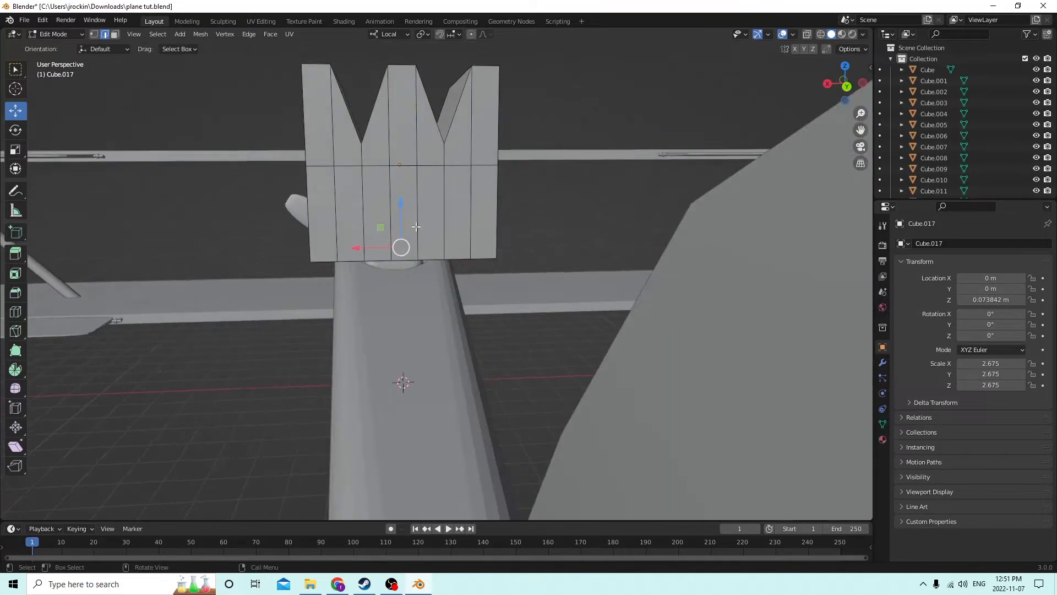
pyautogui.moveTo(402, 205); pyautogui.dragTo(399, 129)
pyautogui.moveTo(399, 129); pyautogui.dragTo(405, 177, button='middle')
pyautogui.click(392, 138)
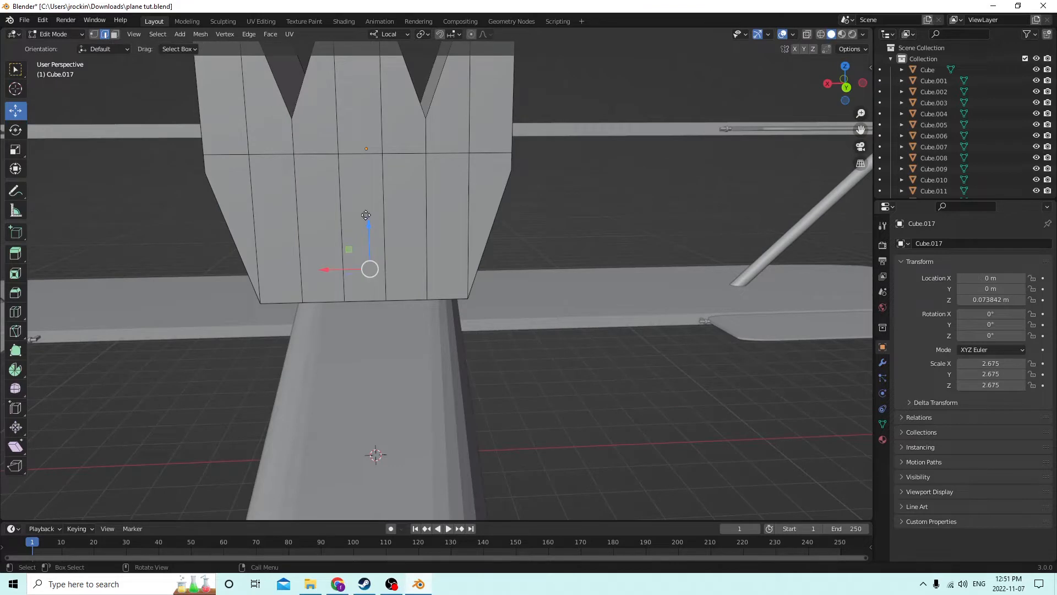
pyautogui.press('g')
pyautogui.press('z')
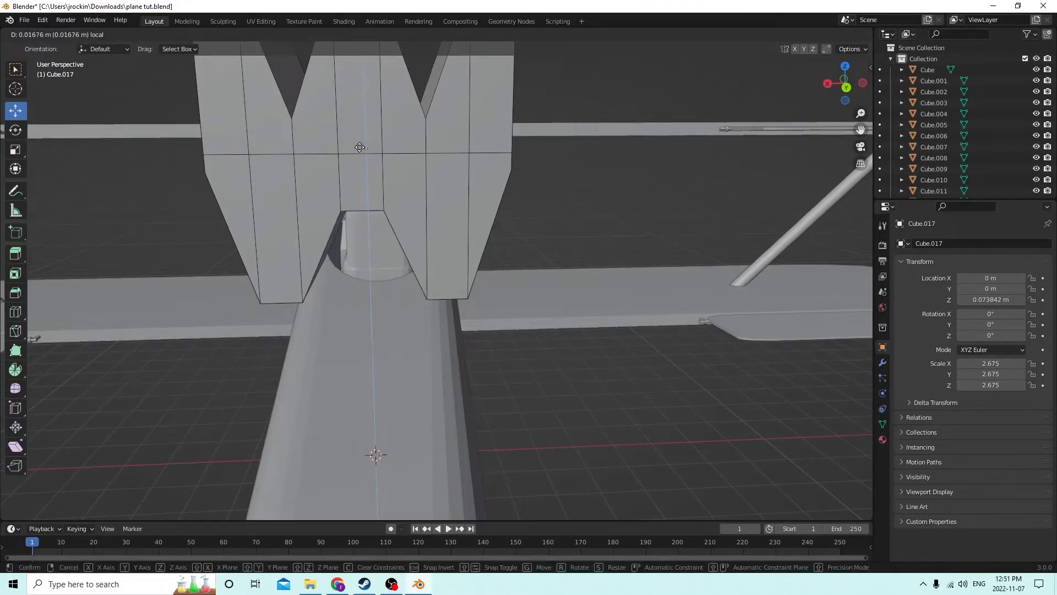
pyautogui.rightClick(359, 146)
# Flatten the notched block in Object Mode to a Z scale of 1.547 and return to Edit Mode.
pyautogui.scroll(-2, 376, 170)
pyautogui.moveTo(377, 170); pyautogui.dragTo(374, 190, button='middle')
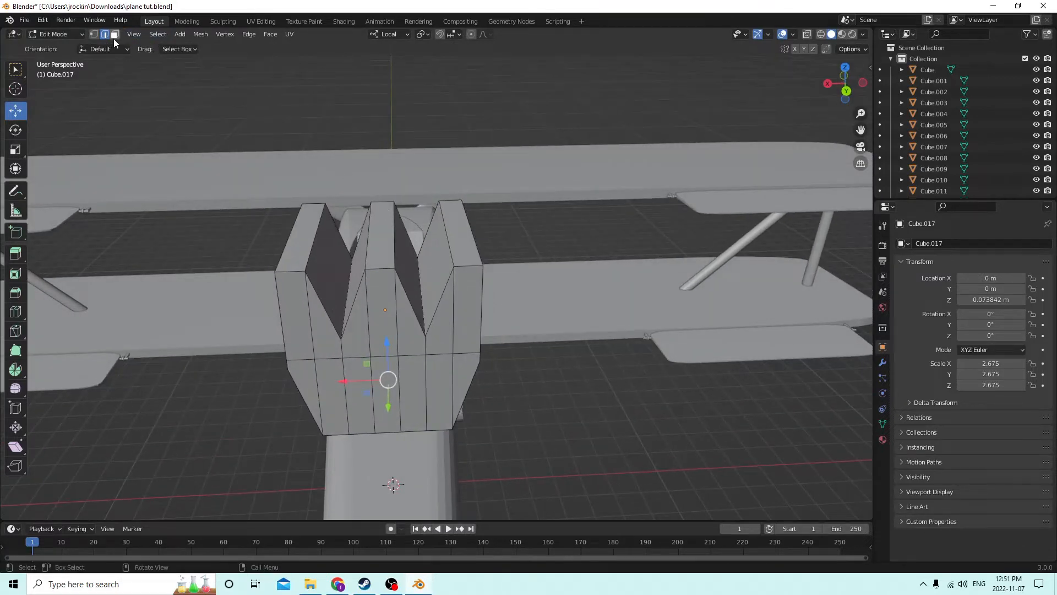
pyautogui.scroll(3, 375, 190)
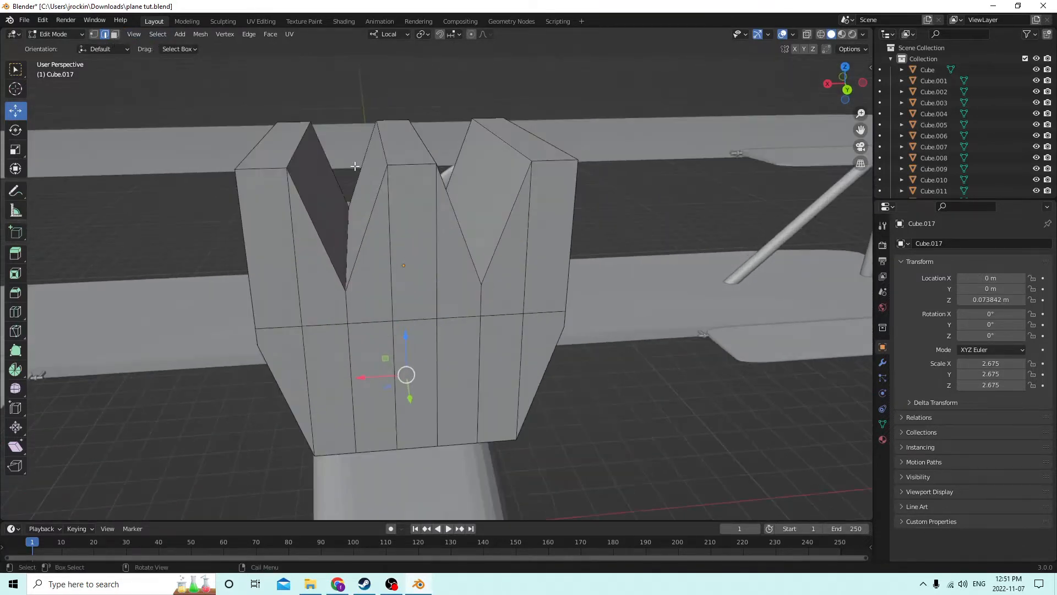
pyautogui.scroll(-4, 354, 166)
pyautogui.press('Tab')
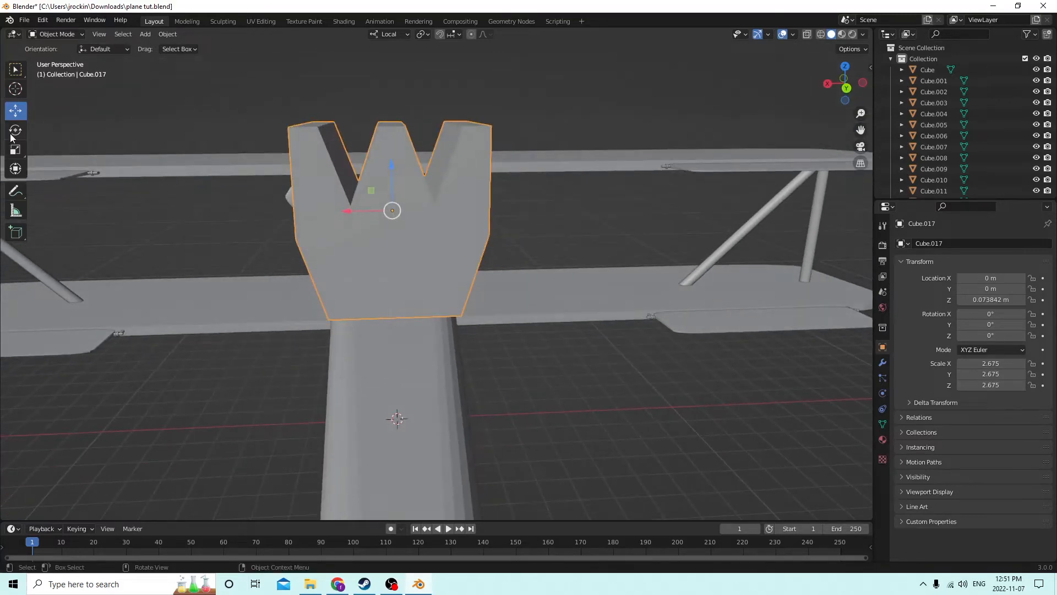
pyautogui.click(16, 150)
pyautogui.moveTo(388, 163); pyautogui.dragTo(398, 184)
pyautogui.rightClick(392, 170)
pyautogui.moveTo(397, 184); pyautogui.dragTo(348, 288, button='middle')
pyautogui.press('Tab')
pyautogui.scroll(3, 419, 198)
# Try to lower the bottom edges of the two V-notches along Z.
pyautogui.click(438, 198)
pyautogui.keyDown('shift'); pyautogui.click(296, 373); pyautogui.keyUp('shift')
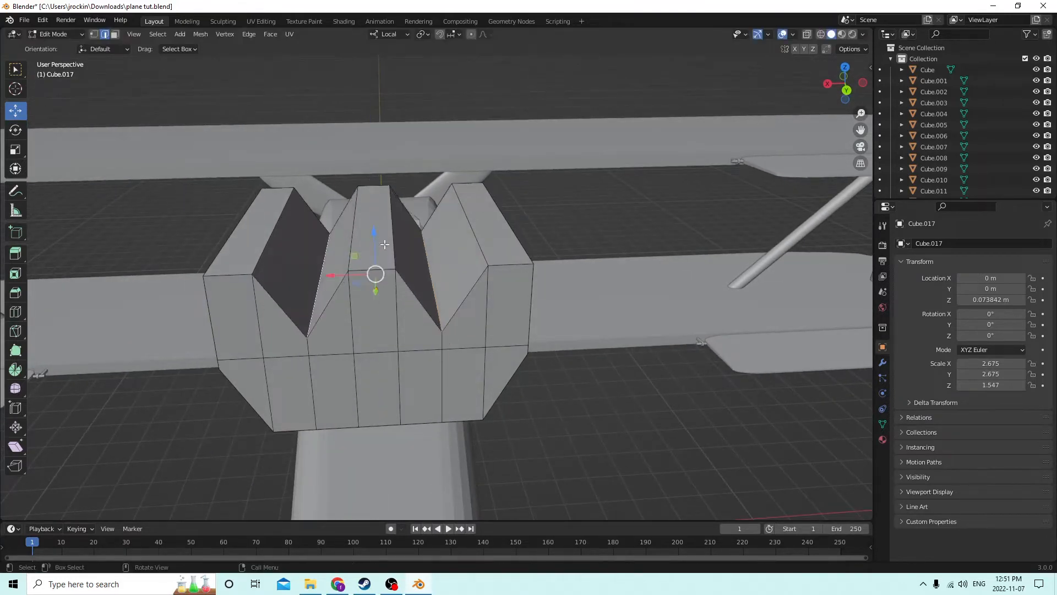
pyautogui.moveTo(377, 234); pyautogui.dragTo(380, 249)
# Select the horizontal edge loop around the middle of the block and dissolve its edges.
pyautogui.moveTo(380, 249); pyautogui.dragTo(671, 243, button='middle')
pyautogui.keyDown('ctrl'); pyautogui.click(730, 248); pyautogui.keyUp('ctrl')
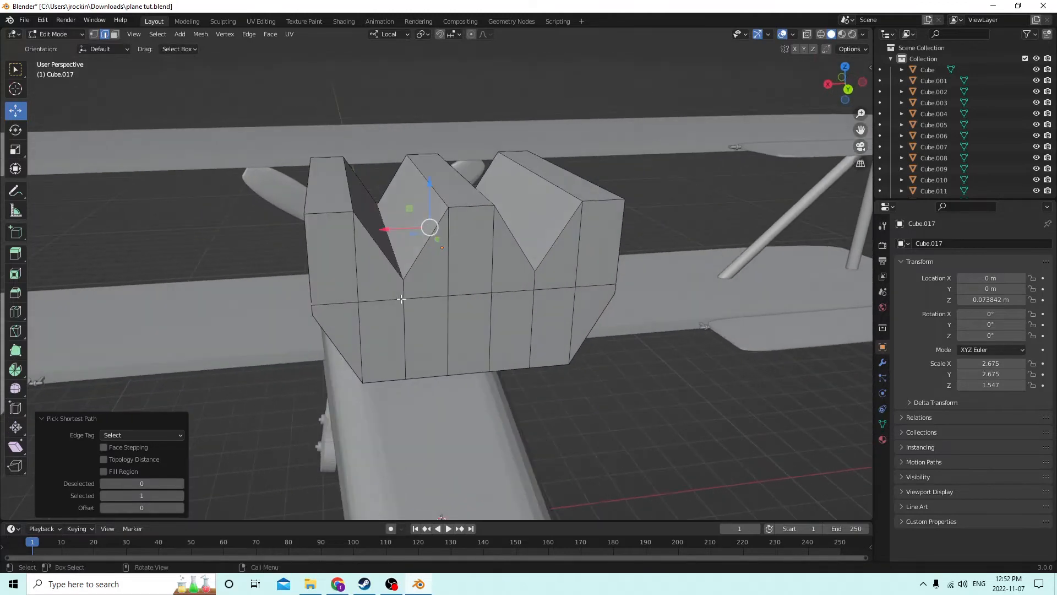
pyautogui.keyDown('ctrl'); pyautogui.click(597, 285); pyautogui.keyUp('ctrl')
pyautogui.moveTo(597, 285); pyautogui.dragTo(563, 283, button='middle')
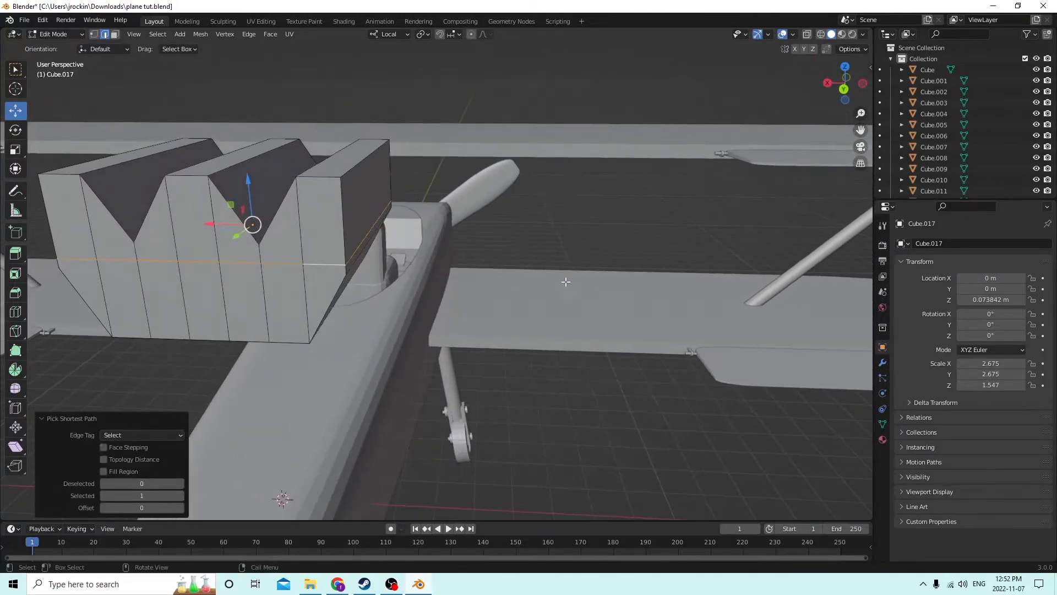
pyautogui.press('x')
pyautogui.click(560, 356)
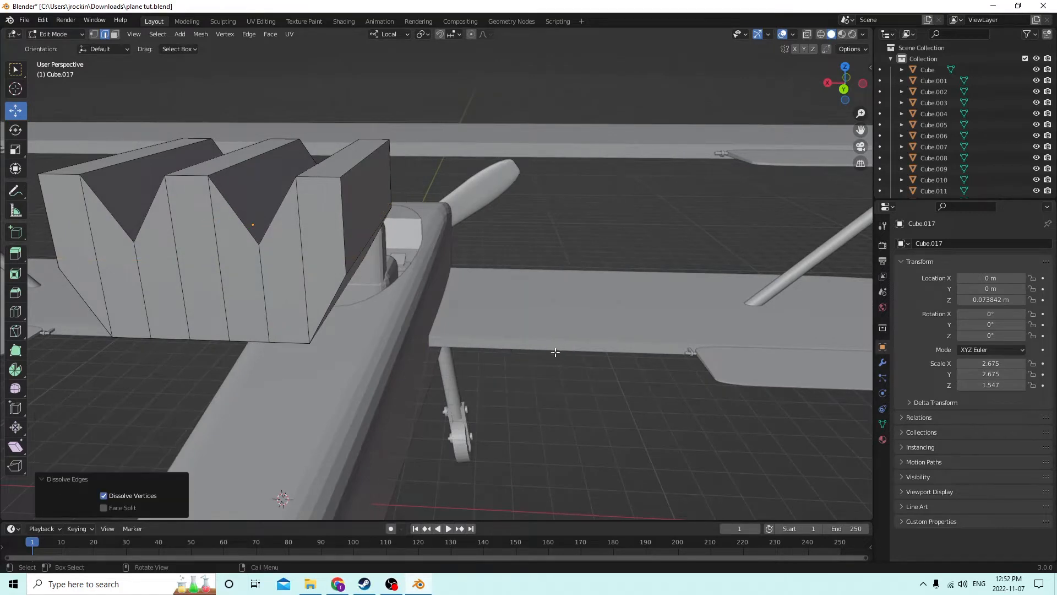
pyautogui.moveTo(531, 327); pyautogui.dragTo(549, 321, button='middle')
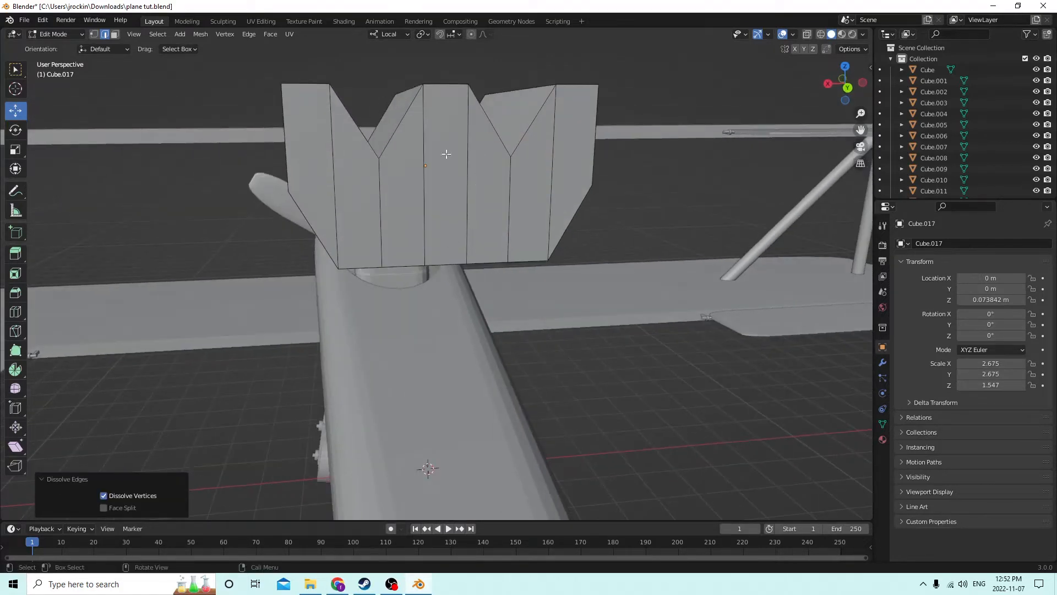
# Select the bottom edges of both V-notches and lower them along Z to deepen the notches.
pyautogui.moveTo(446, 154); pyautogui.dragTo(419, 169, button='middle')
pyautogui.click(295, 267)
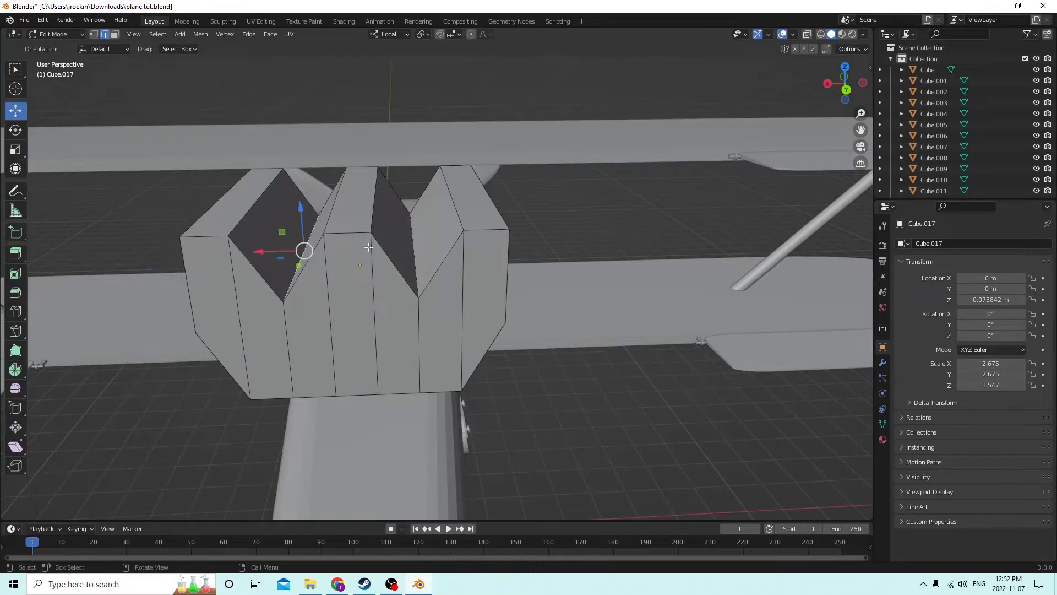
pyautogui.keyDown('shift'); pyautogui.click(413, 264); pyautogui.keyUp('shift')
pyautogui.moveTo(413, 265); pyautogui.dragTo(416, 231, button='middle')
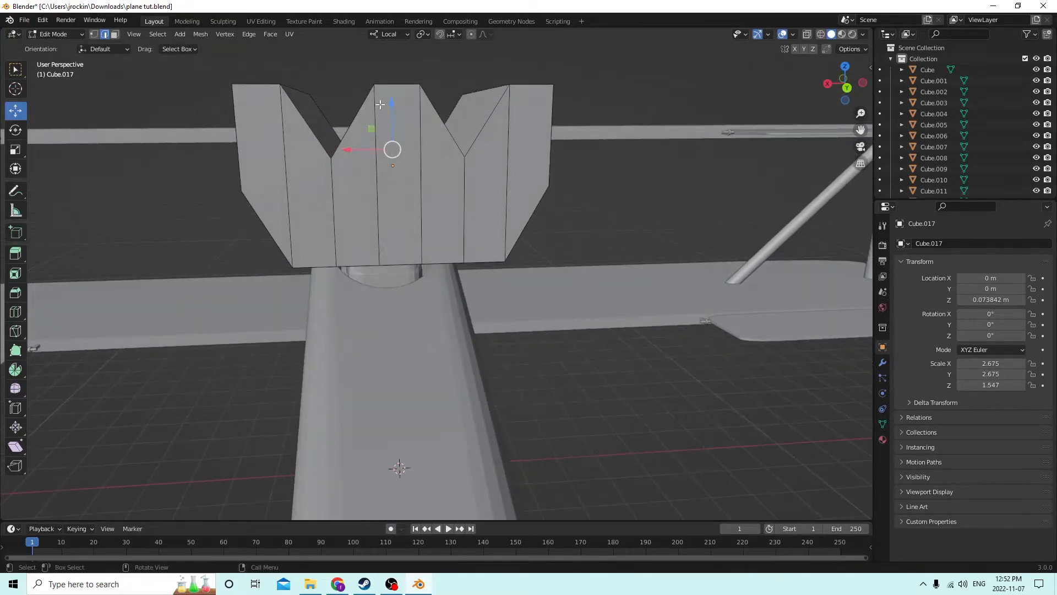
pyautogui.moveTo(392, 109); pyautogui.dragTo(394, 144)
# Select the block's two outer bottom edges and scale them to about 0.759 along X to narrow the base.
pyautogui.moveTo(395, 145)
pyautogui.mouseDown(button='middle')
pyautogui.moveTo(382, 153)
pyautogui.moveTo(455, 158)
pyautogui.moveTo(344, 185)
pyautogui.moveTo(396, 157)
pyautogui.moveTo(418, 158)
pyautogui.moveTo(398, 154)
pyautogui.moveTo(422, 156)
pyautogui.moveTo(403, 136)
pyautogui.moveTo(384, 142)
pyautogui.mouseUp(button='middle')
pyautogui.scroll(-10, 441, 156)
pyautogui.scroll(5, 399, 154)
pyautogui.keyDown('shift'); pyautogui.click(535, 100); pyautogui.keyUp('shift')
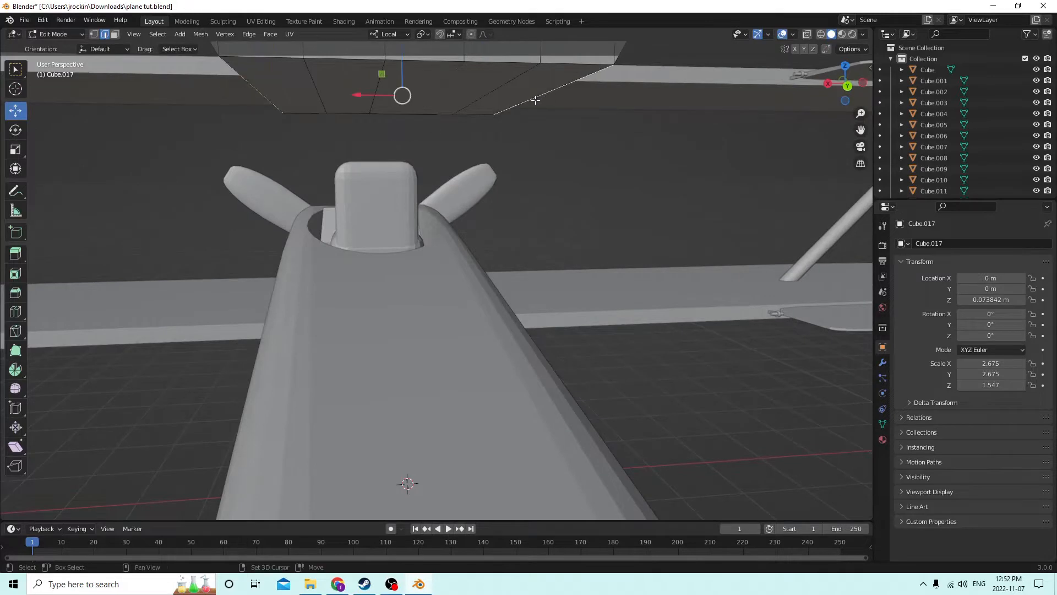
pyautogui.click(16, 152)
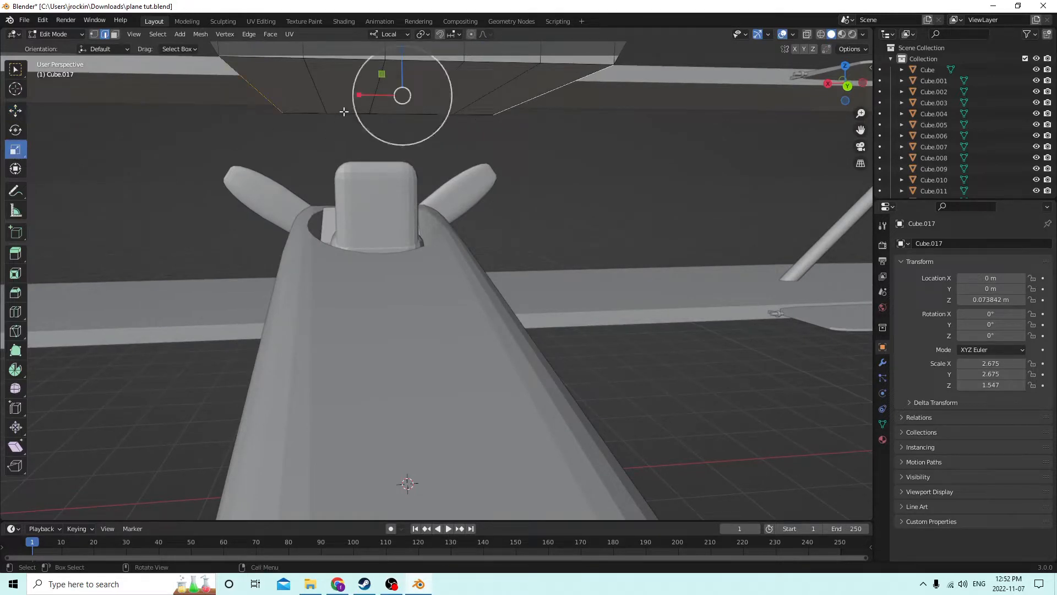
pyautogui.moveTo(360, 97); pyautogui.dragTo(375, 98)
# Scale the two outer side edges at the bends to about 0.745 along X, straightening the sides, and return to Object Mode.
pyautogui.moveTo(376, 98); pyautogui.dragTo(338, 121, button='middle')
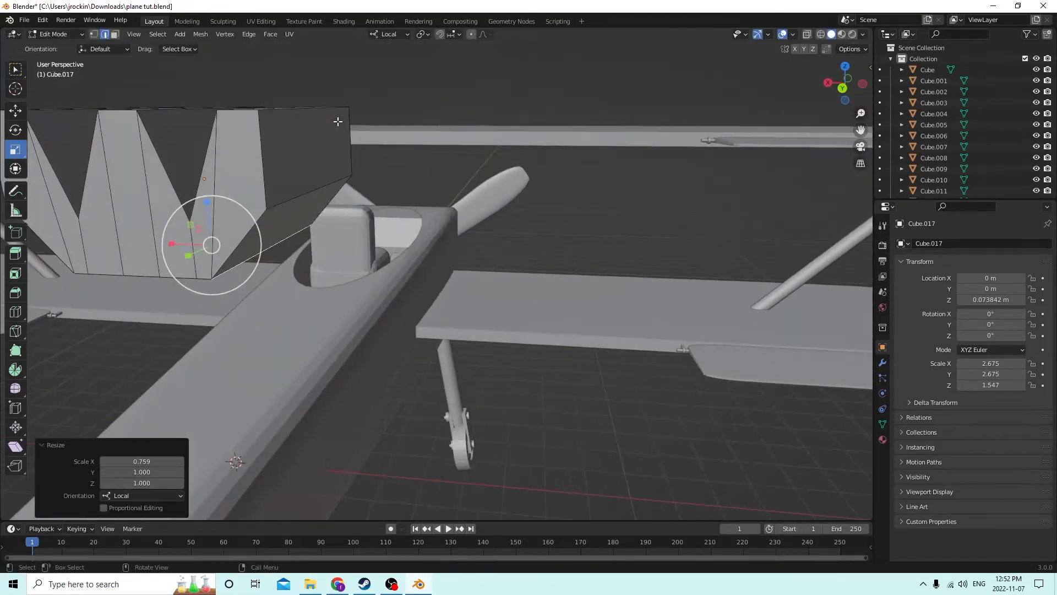
pyautogui.click(300, 193)
pyautogui.moveTo(301, 192); pyautogui.dragTo(348, 190, button='middle')
pyautogui.keyDown('shift'); pyautogui.click(470, 149); pyautogui.keyUp('shift')
pyautogui.moveTo(470, 150); pyautogui.dragTo(374, 266, button='middle')
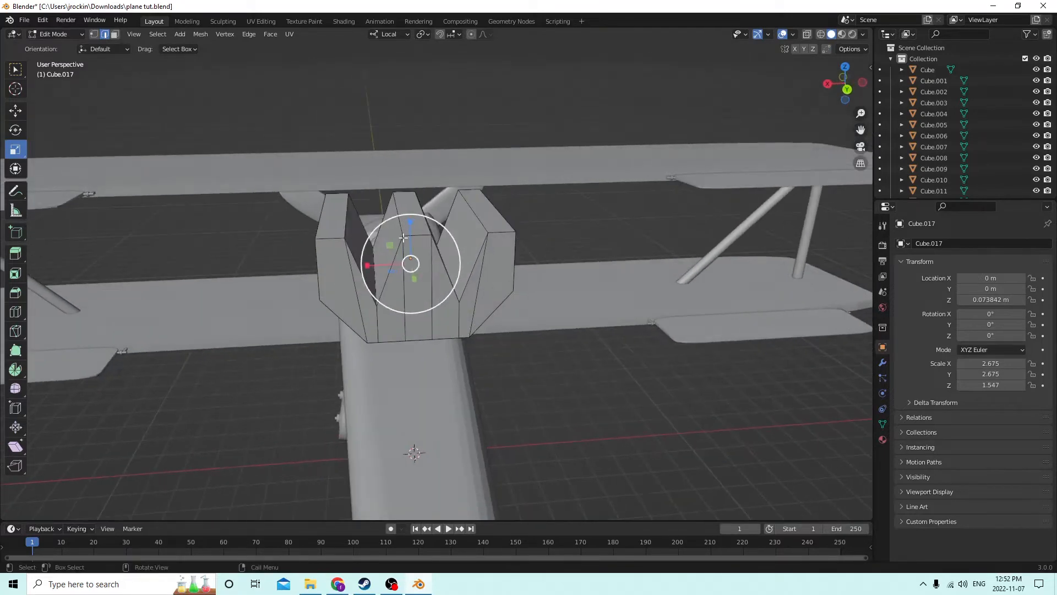
pyautogui.moveTo(370, 267); pyautogui.dragTo(382, 264)
pyautogui.moveTo(383, 264)
pyautogui.mouseDown(button='middle')
pyautogui.moveTo(380, 243)
pyautogui.moveTo(368, 249)
pyautogui.mouseUp(button='middle')
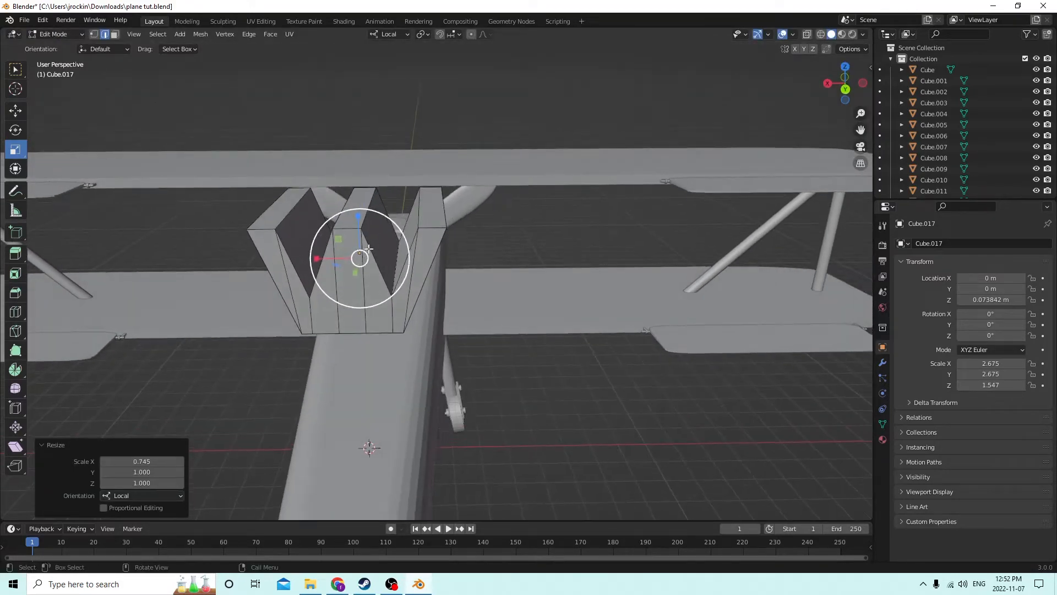
pyautogui.scroll(-3, 546, 415)
pyautogui.press('Tab')
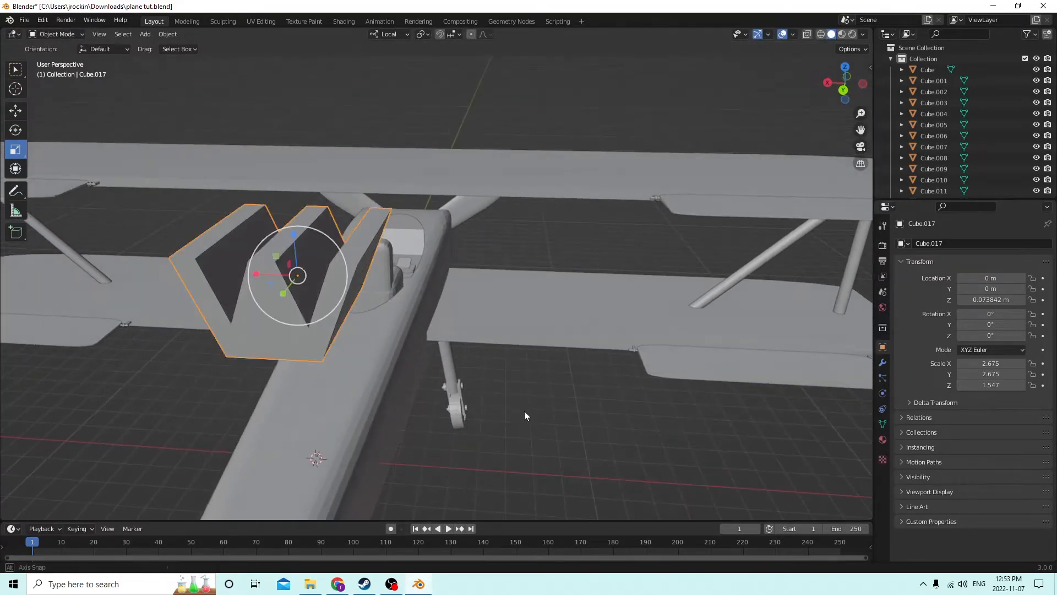
# Thin the notched block along its local Y axis to a Y scale of about 0.211.
pyautogui.moveTo(524, 411); pyautogui.dragTo(583, 320, button='middle')
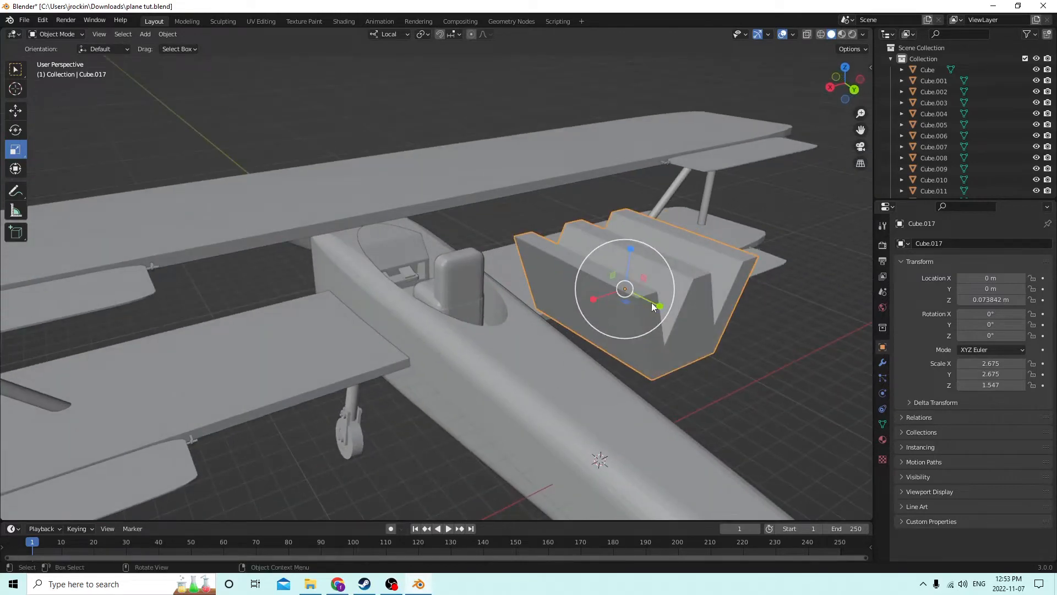
pyautogui.moveTo(652, 302); pyautogui.dragTo(625, 290)
pyautogui.moveTo(625, 290); pyautogui.dragTo(339, 116, button='middle')
# Select the top face of the plate's middle prong in Edit Mode and lower it along Z.
pyautogui.press('Tab')
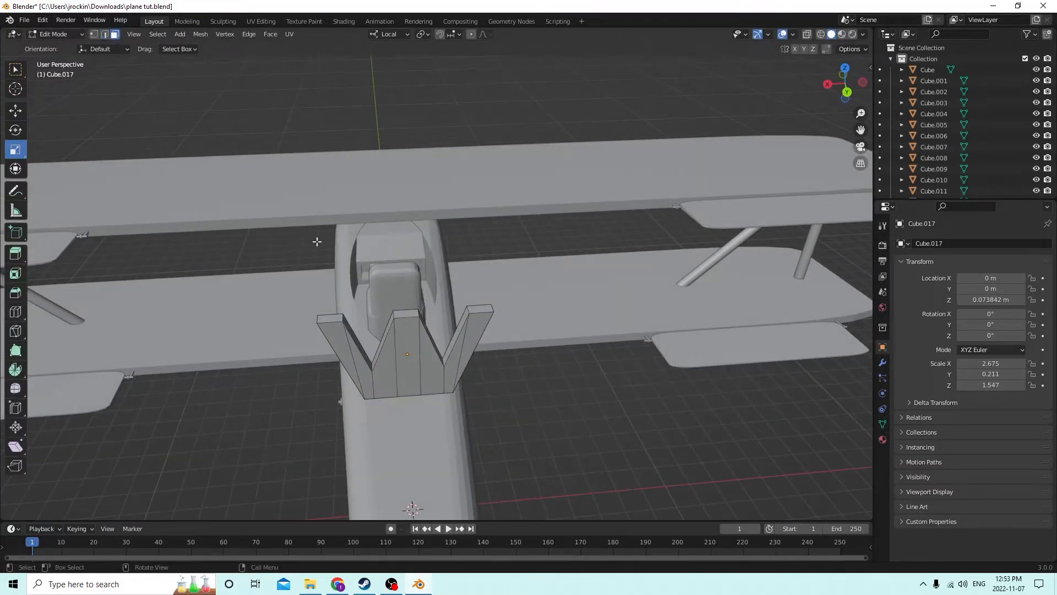
pyautogui.click(411, 314)
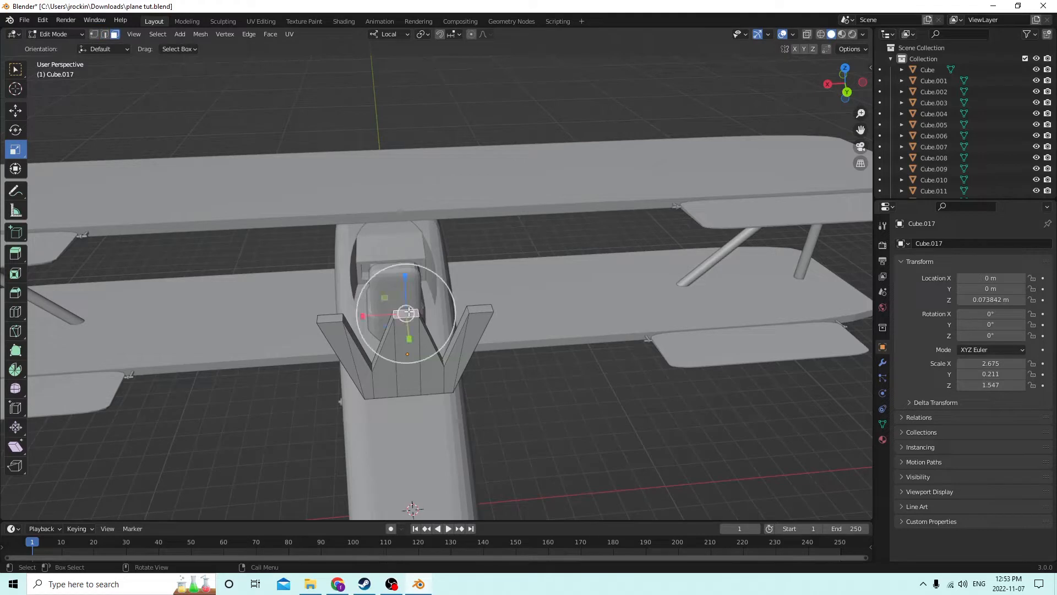
pyautogui.click(15, 113)
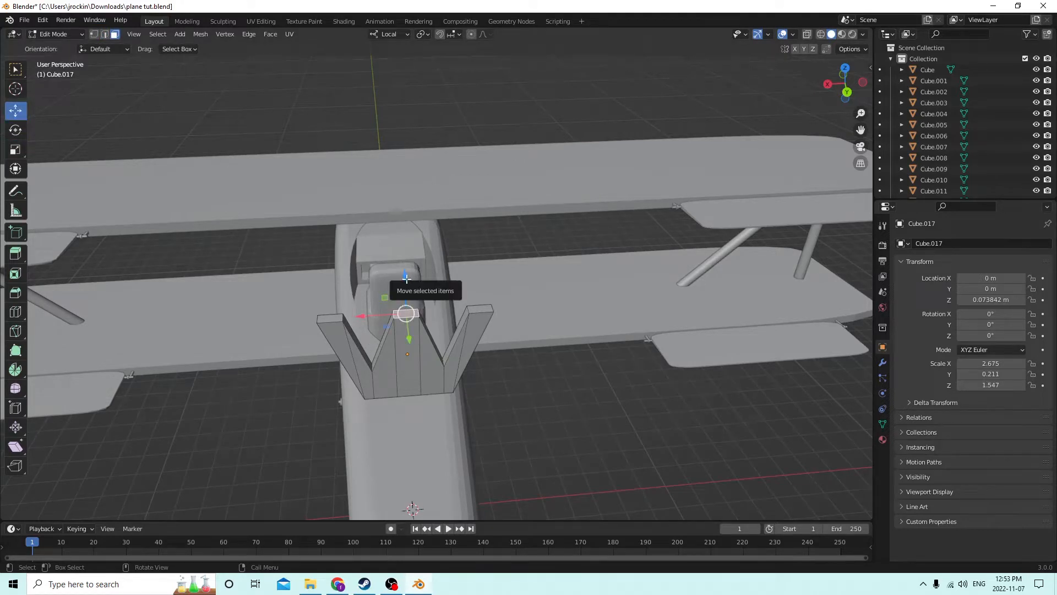
pyautogui.moveTo(405, 281); pyautogui.dragTo(403, 308)
pyautogui.moveTo(403, 308); pyautogui.dragTo(389, 237, button='middle')
pyautogui.press('Tab')
pyautogui.press('Tab')
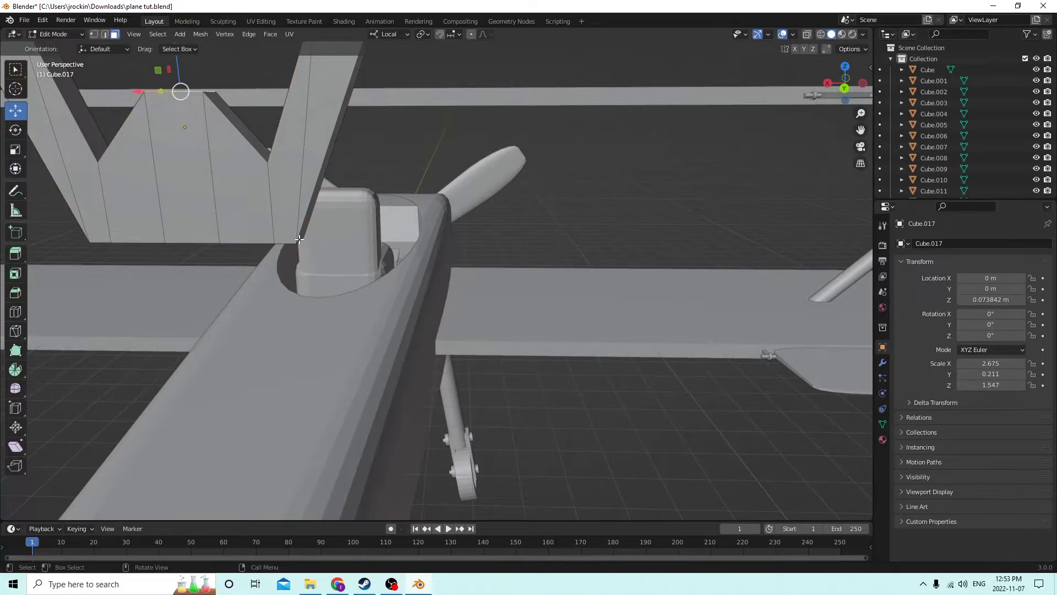
# Bevel the plate's two outer bottom edges with 3 segments and a width of about 0.0009 m.
pyautogui.click(299, 239)
pyautogui.moveTo(298, 239); pyautogui.dragTo(299, 234, button='middle')
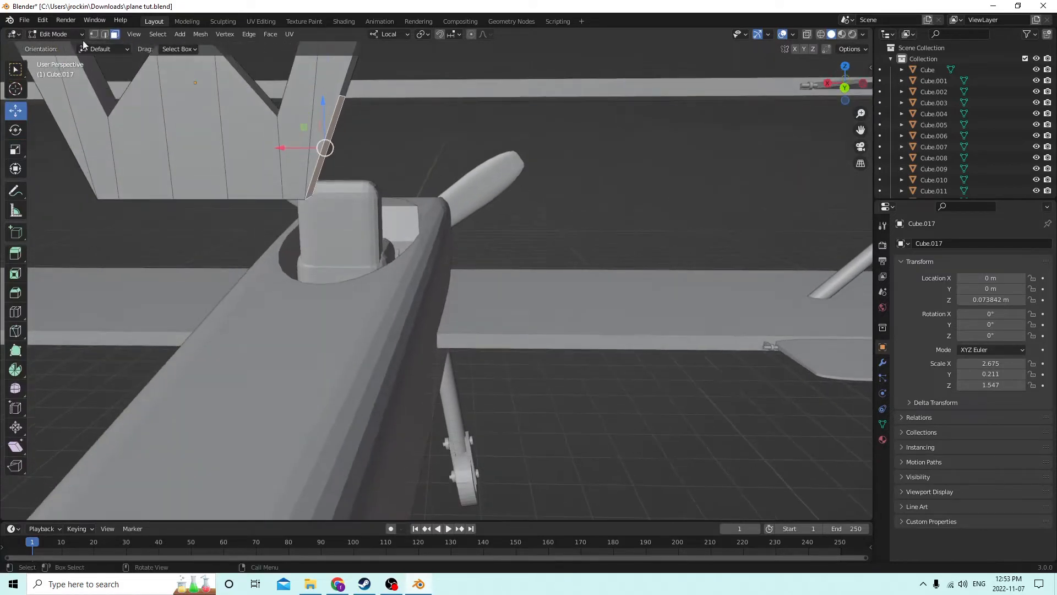
pyautogui.click(103, 35)
pyautogui.click(310, 200)
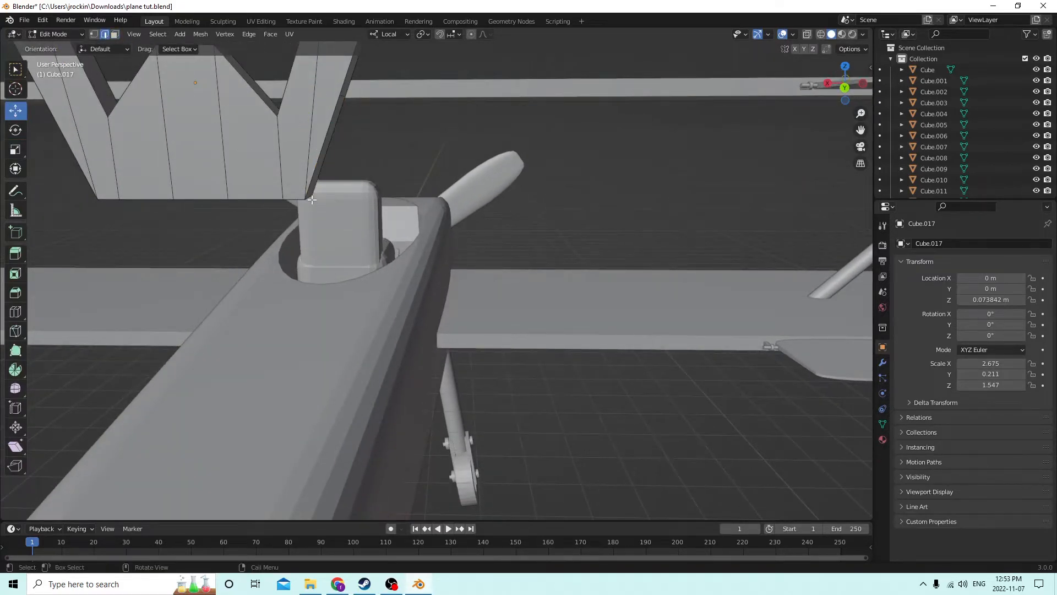
pyautogui.moveTo(308, 197); pyautogui.dragTo(373, 199, button='middle')
pyautogui.click(779, 222)
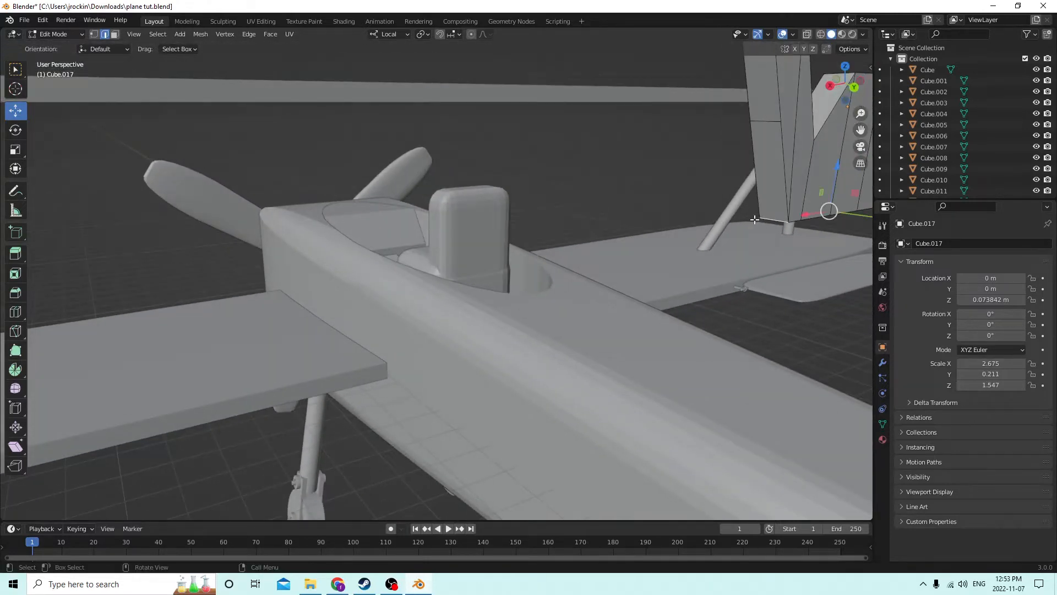
pyautogui.press('KP_Decimal')
pyautogui.hotkey('ctrl', 'b')
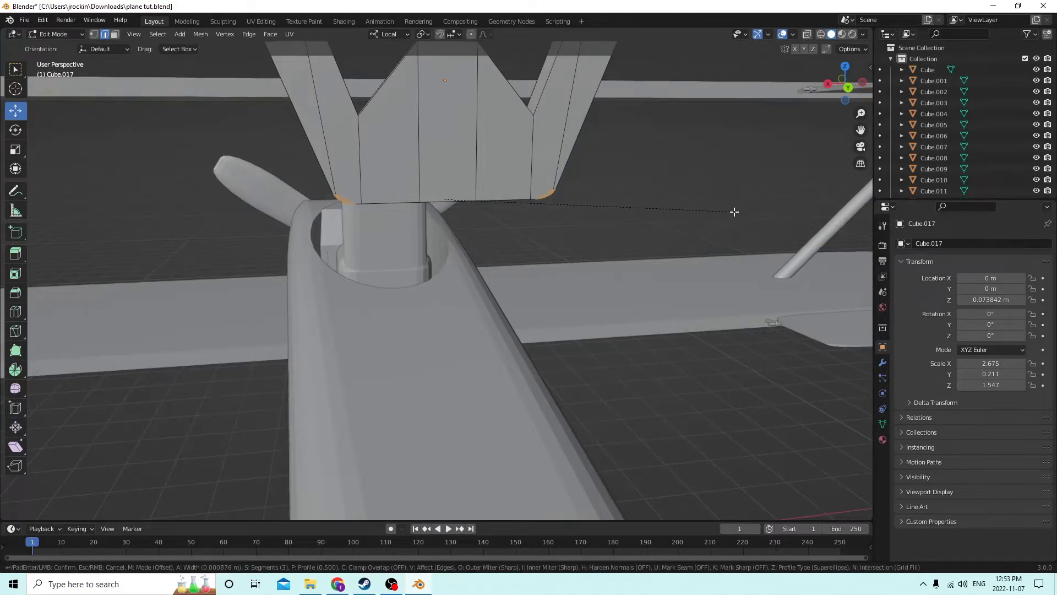
pyautogui.click(735, 211)
# Bevel the outer top edges of the two side prongs with 3 segments and a width of about 0.0007 m.
pyautogui.moveTo(746, 212); pyautogui.dragTo(649, 234, button='middle')
pyautogui.click(679, 220)
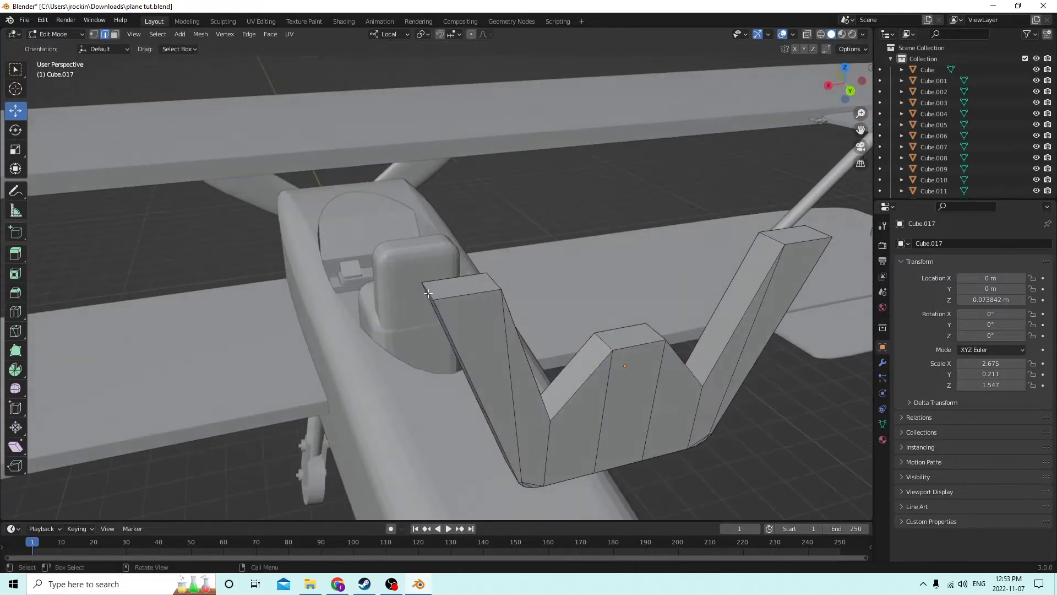
pyautogui.moveTo(427, 291); pyautogui.dragTo(381, 289, button='middle')
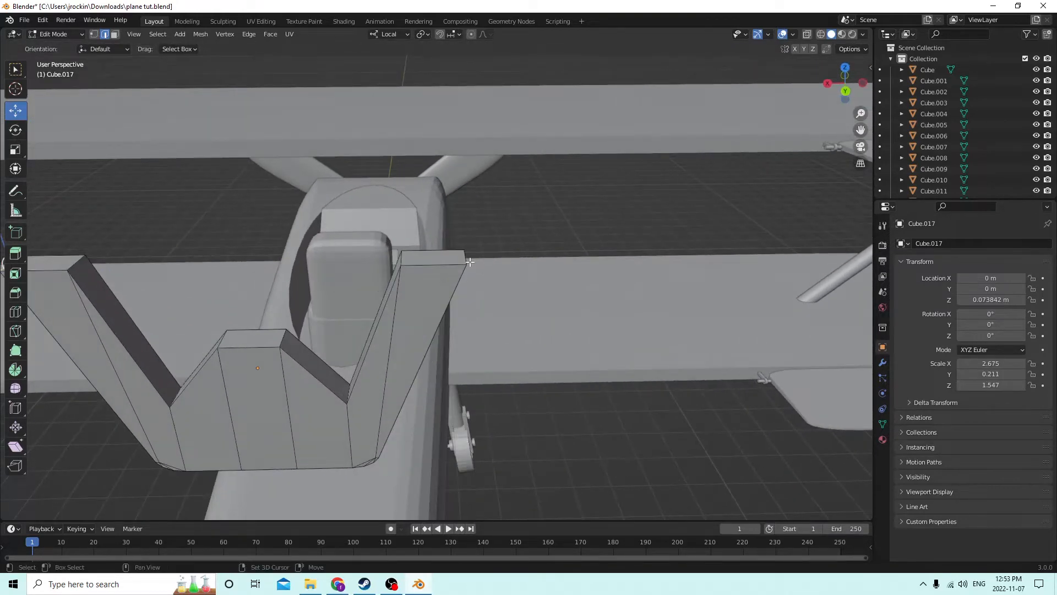
pyautogui.hotkey('ctrl', 'b')
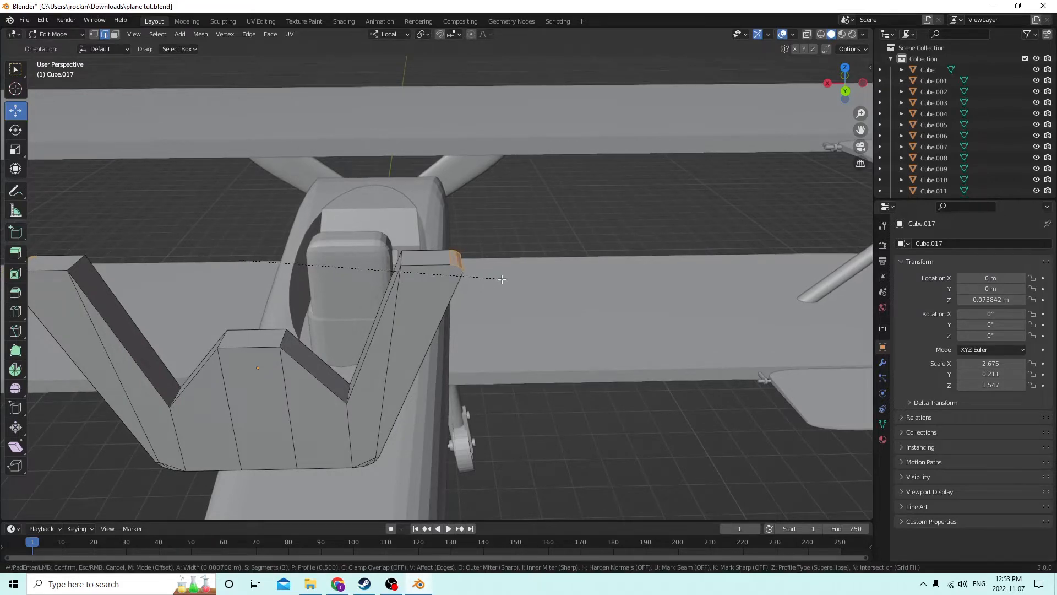
pyautogui.click(501, 278)
# Bevel the inner top edges of the two side prongs with 3 segments and a width of about 0.0005 m.
pyautogui.moveTo(503, 279); pyautogui.dragTo(564, 260, button='middle')
pyautogui.click(649, 260)
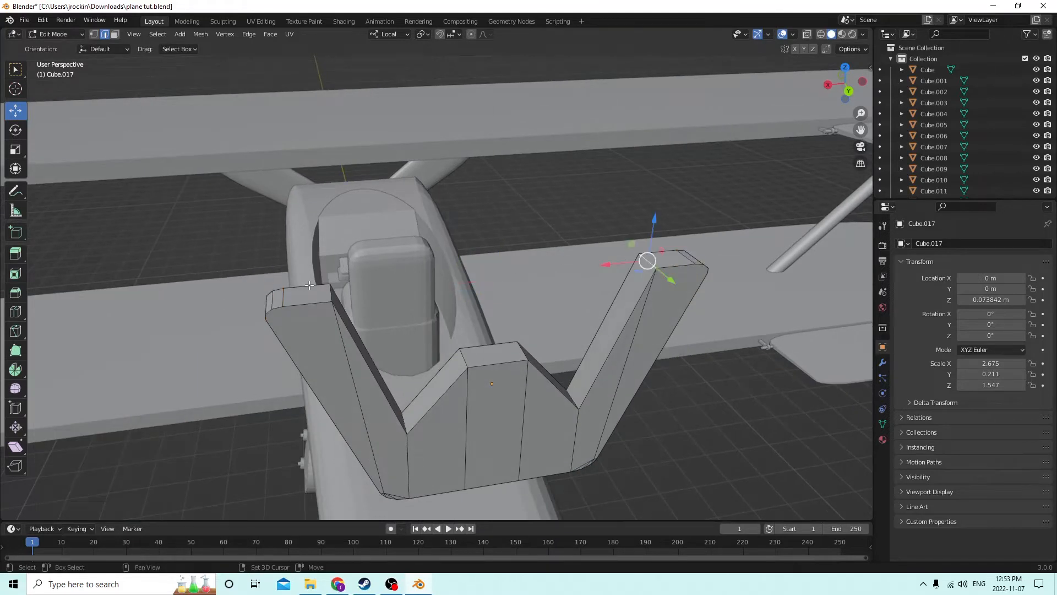
pyautogui.hotkey('ctrl', 'b')
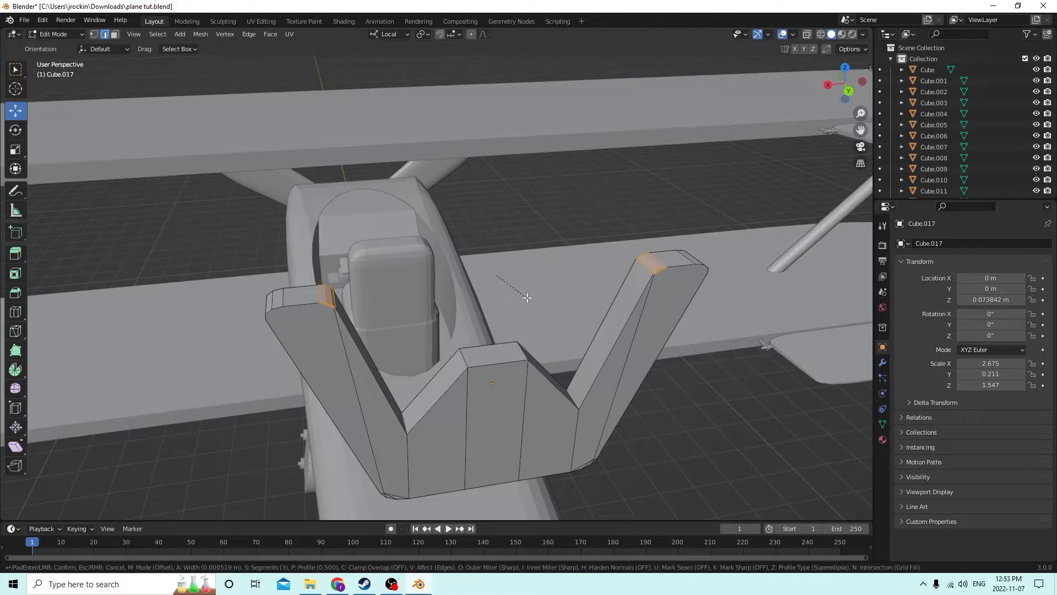
pyautogui.click(527, 297)
# Return to Object Mode and scale the plate to about 0.725 along its local Z axis.
pyautogui.moveTo(527, 297); pyautogui.dragTo(530, 272, button='middle')
pyautogui.scroll(-2, 509, 275)
pyautogui.press('Tab')
pyautogui.press('s')
pyautogui.press('z')
pyautogui.press('z')
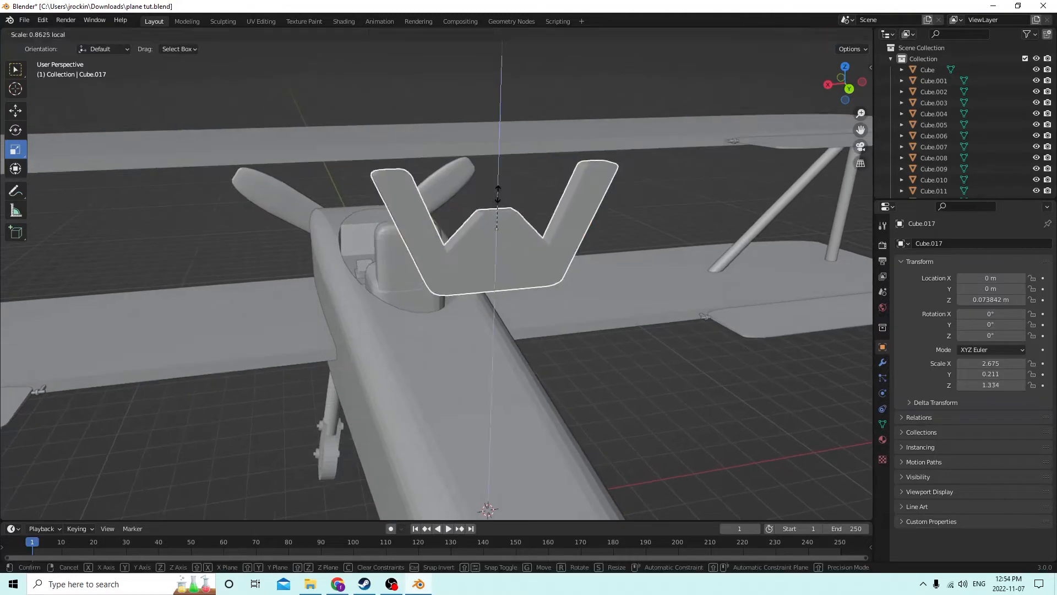
pyautogui.click(498, 199)
# Thin the plate further along Y to a Y scale of about 0.181.
pyautogui.moveTo(498, 199); pyautogui.dragTo(536, 235, button='middle')
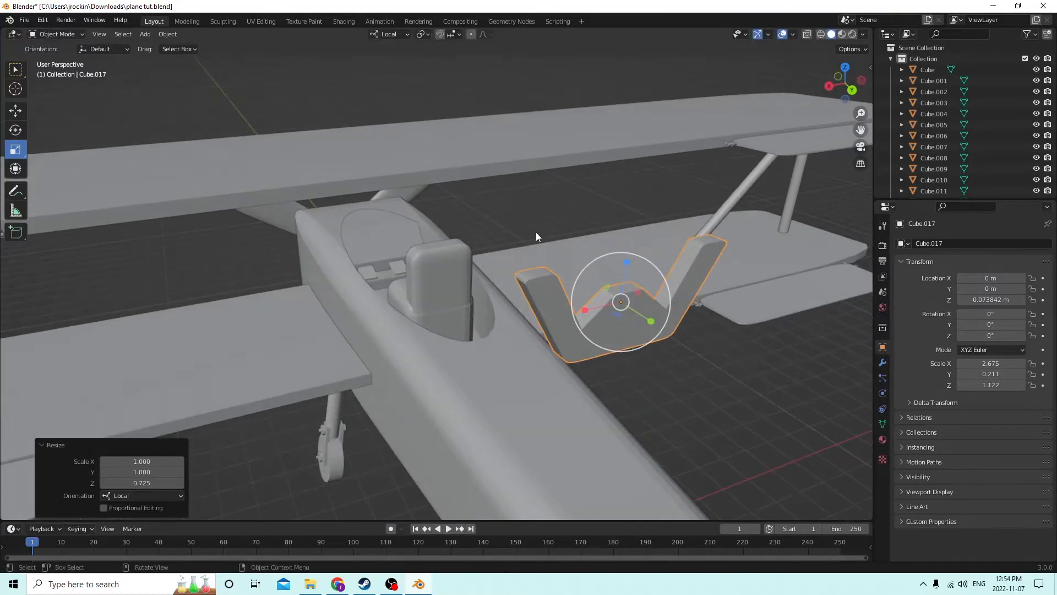
pyautogui.press('s')
pyautogui.press('y')
pyautogui.click(636, 316)
# Select all rounded top faces of both side prongs, scale them to about 0.789 along X, and return to Object Mode.
pyautogui.moveTo(636, 316); pyautogui.dragTo(405, 243, button='middle')
pyautogui.press('Tab')
pyautogui.scroll(2, 562, 290)
pyautogui.scroll(3, 548, 273)
pyautogui.click(198, 192)
pyautogui.moveTo(198, 192); pyautogui.dragTo(201, 203, button='middle')
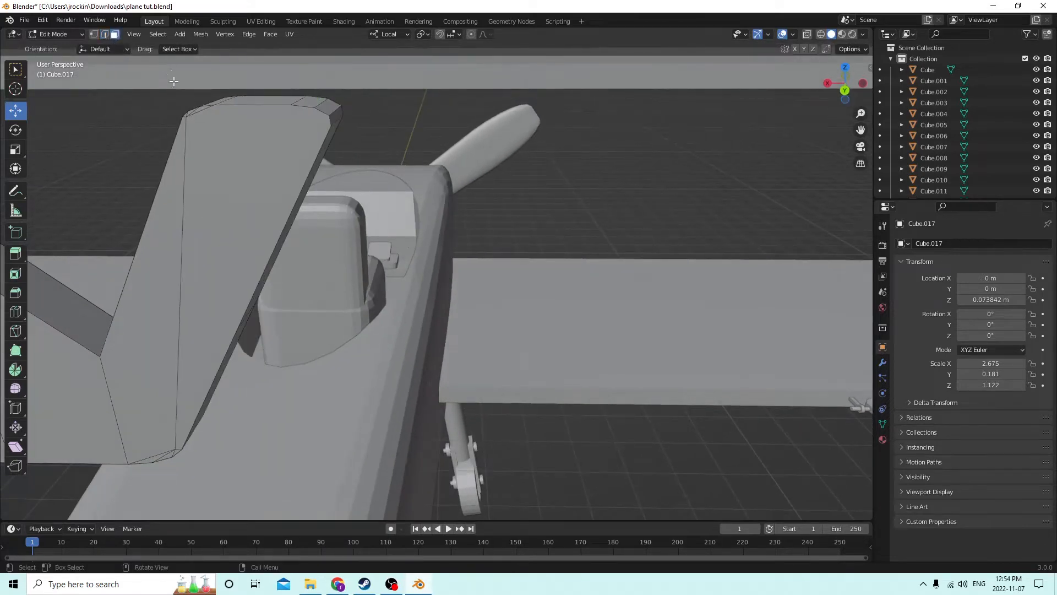
pyautogui.moveTo(173, 81); pyautogui.dragTo(207, 113, button='middle')
pyautogui.moveTo(407, 364); pyautogui.dragTo(384, 363, button='middle')
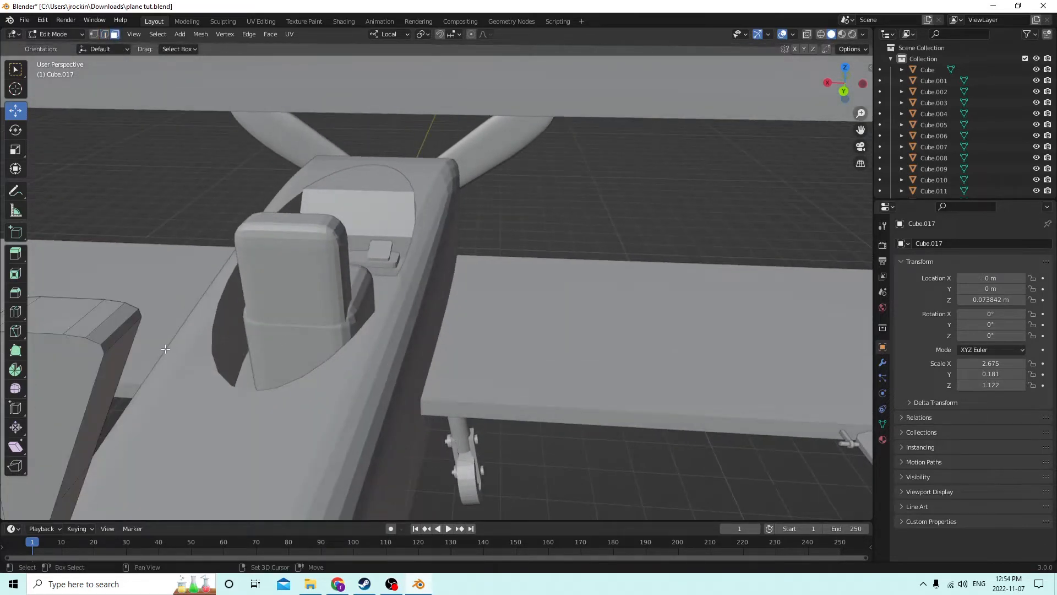
pyautogui.click(124, 331)
pyautogui.moveTo(123, 328); pyautogui.dragTo(526, 346, button='middle')
pyautogui.keyDown('ctrl'); pyautogui.click(640, 286); pyautogui.keyUp('ctrl')
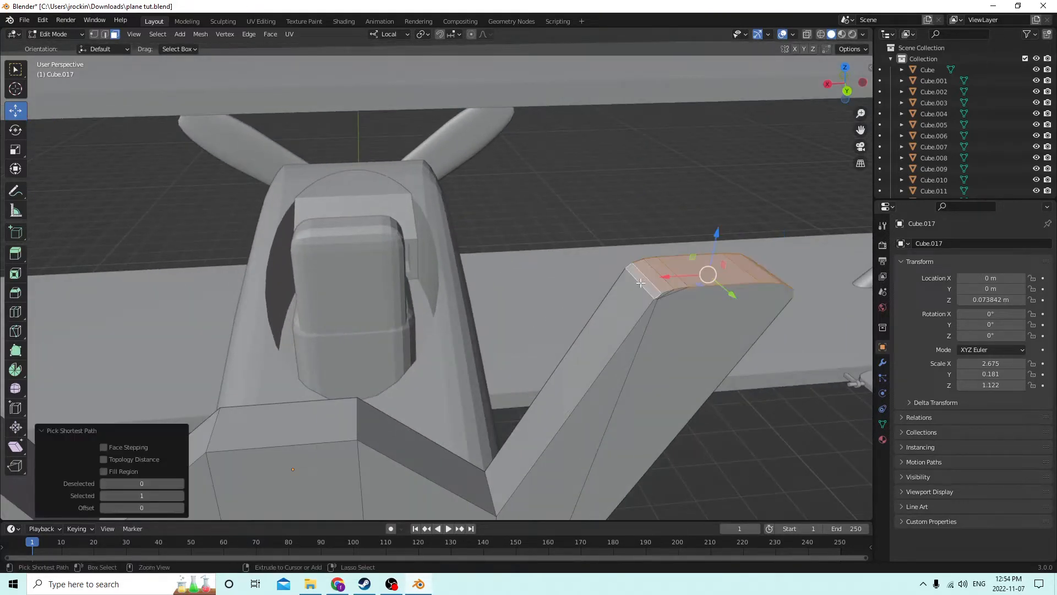
pyautogui.moveTo(640, 286); pyautogui.dragTo(370, 300, button='middle')
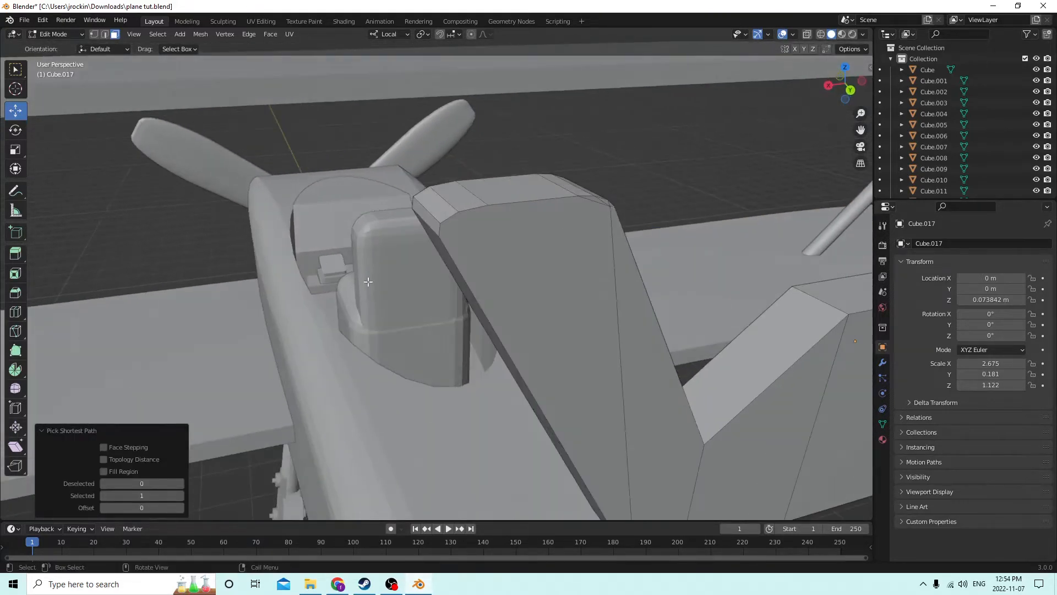
pyautogui.keyDown('shift'); pyautogui.click(418, 208); pyautogui.keyUp('shift')
pyautogui.moveTo(418, 208); pyautogui.dragTo(373, 210, button='middle')
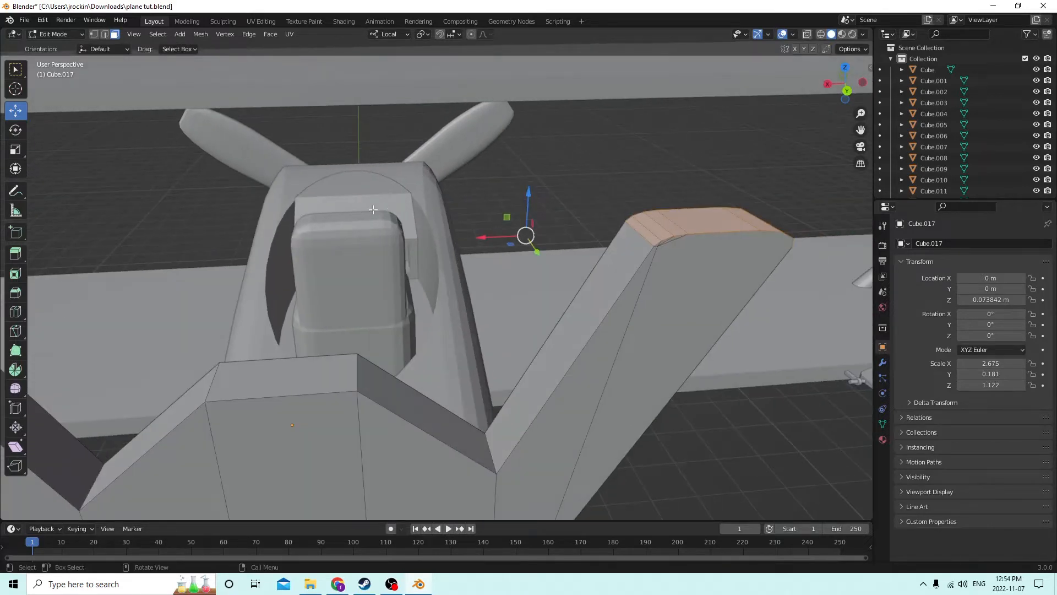
pyautogui.scroll(-4, 341, 216)
pyautogui.keyDown('ctrl'); pyautogui.click(204, 278); pyautogui.keyUp('ctrl')
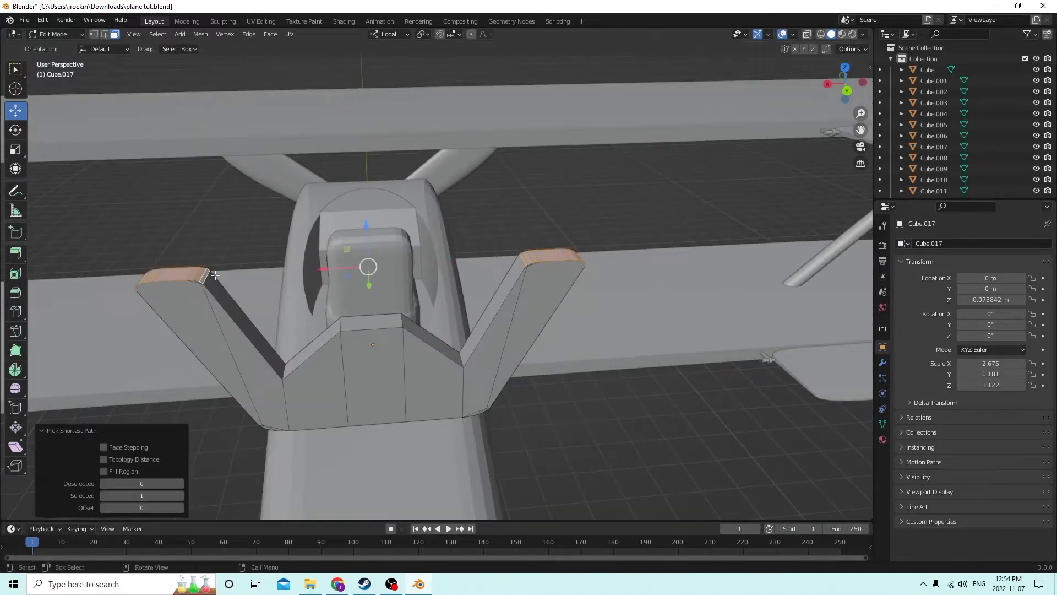
pyautogui.click(21, 152)
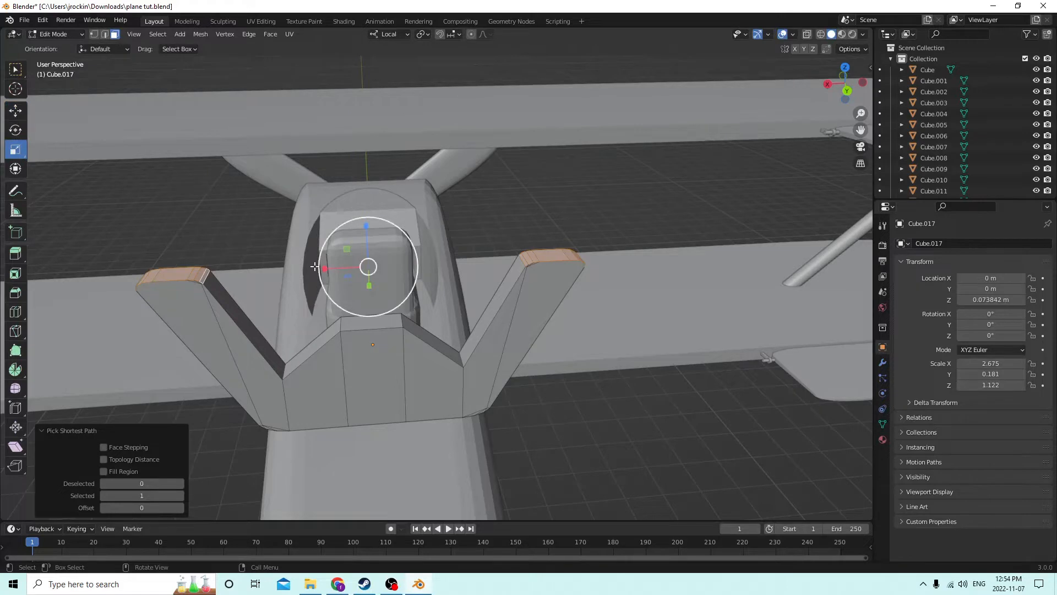
pyautogui.moveTo(324, 269); pyautogui.dragTo(335, 269)
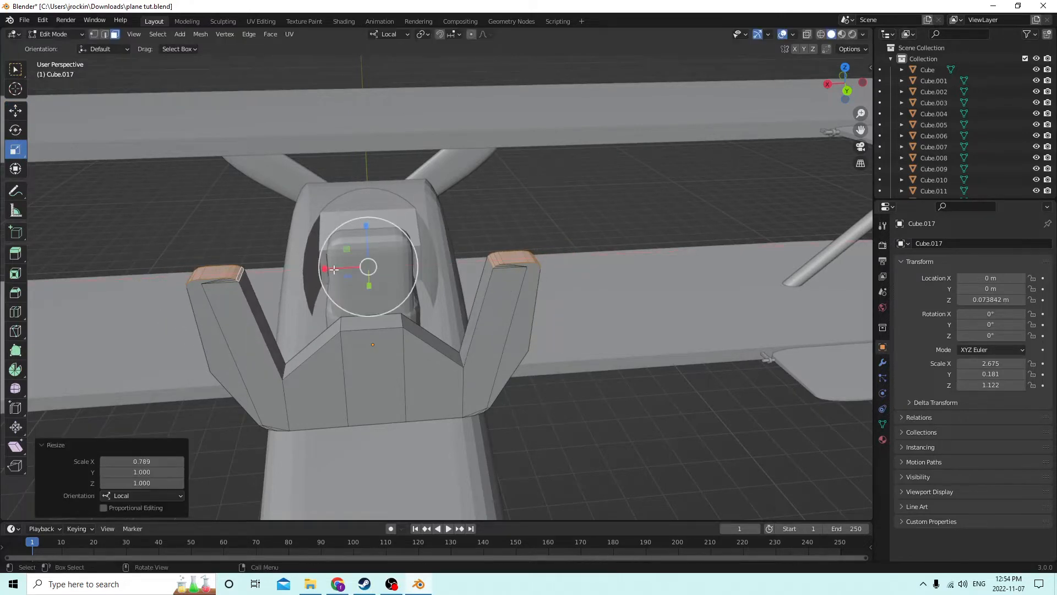
pyautogui.moveTo(673, 297); pyautogui.dragTo(674, 287, button='middle')
pyautogui.click(655, 211)
pyautogui.press('Tab')
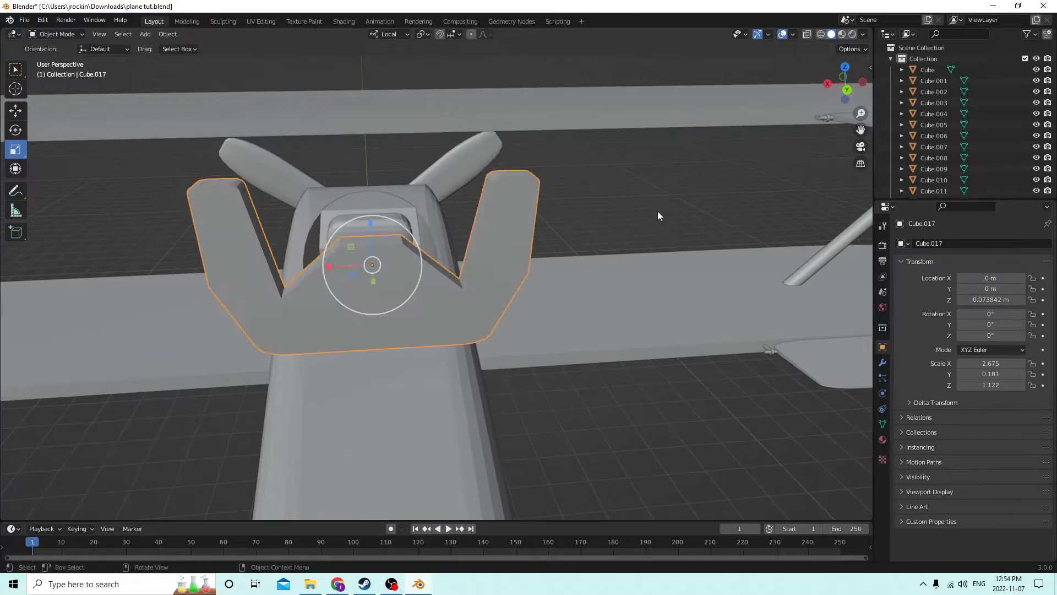
# Select the bottom edges of both V-notches and scale them closer together along X, returning to Object Mode.
pyautogui.moveTo(671, 203); pyautogui.dragTo(681, 190, button='middle')
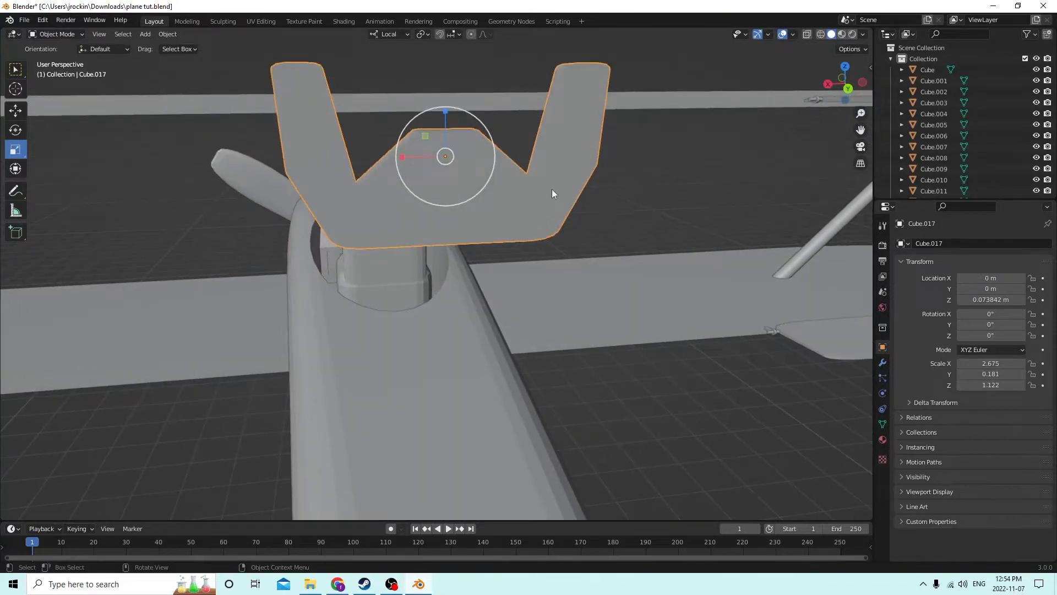
pyautogui.moveTo(551, 190)
pyautogui.mouseDown(button='middle')
pyautogui.moveTo(546, 210)
pyautogui.moveTo(545, 188)
pyautogui.mouseUp(button='middle')
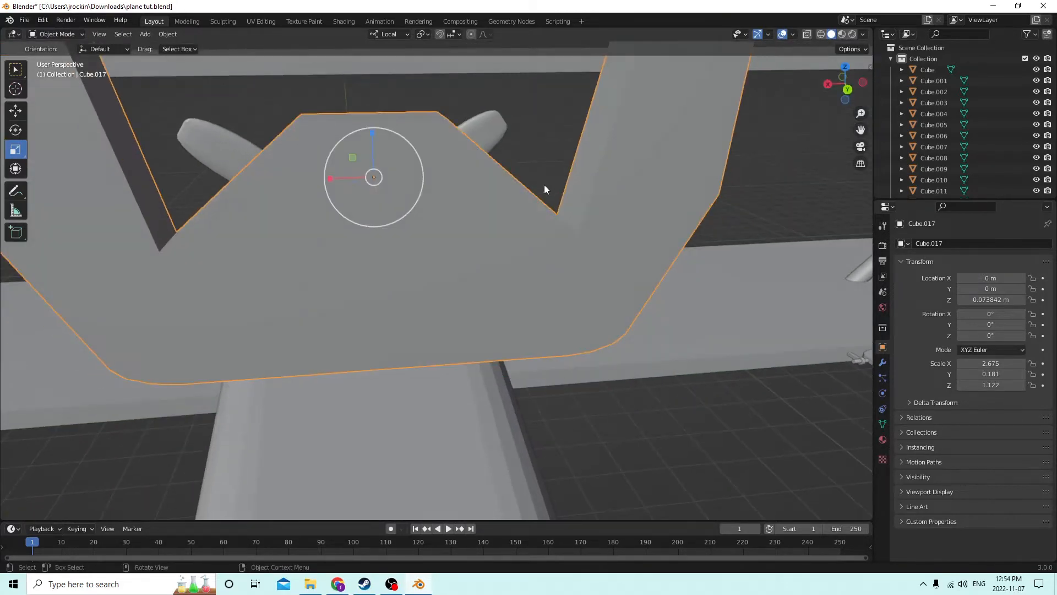
pyautogui.press('Tab')
pyautogui.scroll(2, 550, 248)
pyautogui.click(532, 327)
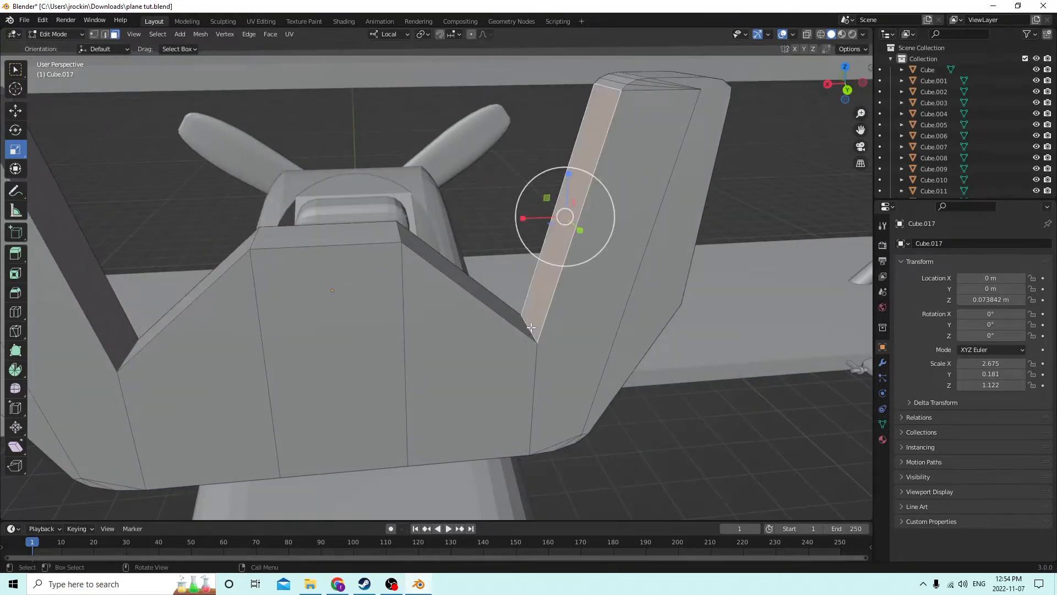
pyautogui.click(104, 35)
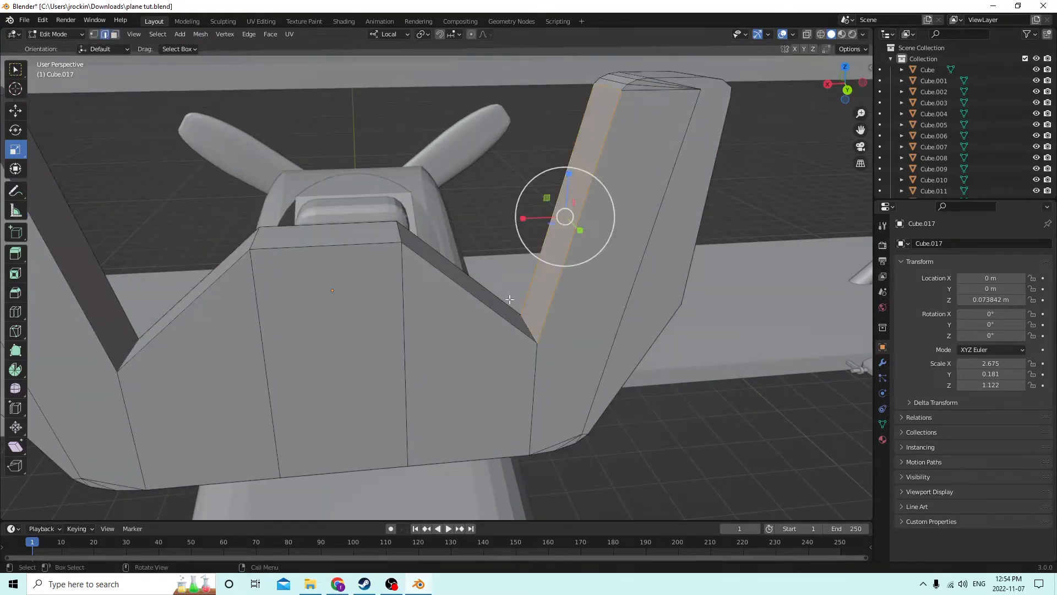
pyautogui.click(534, 333)
pyautogui.click(320, 359)
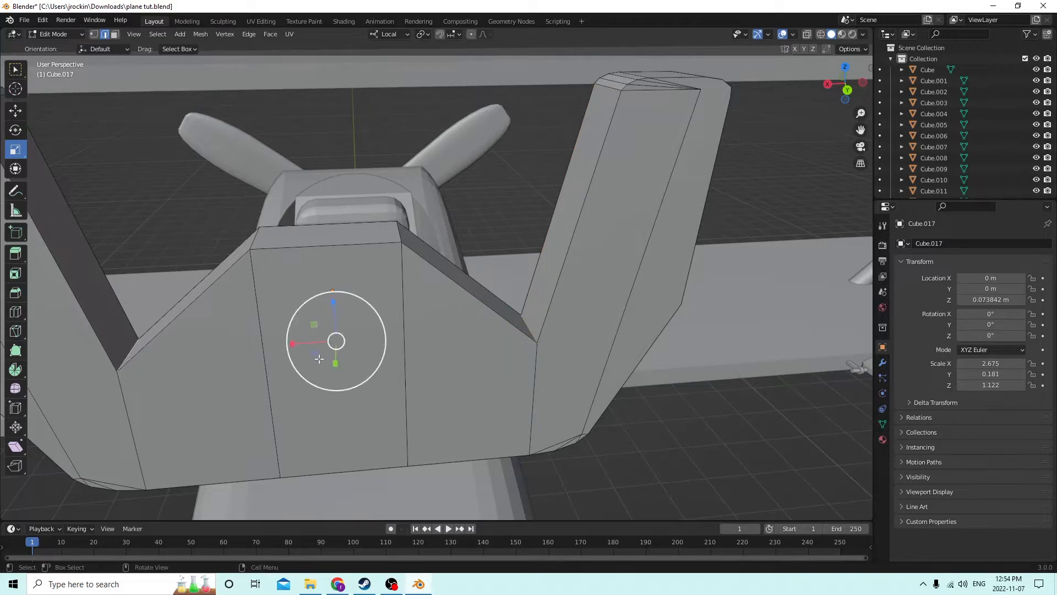
pyautogui.moveTo(295, 346); pyautogui.dragTo(307, 345)
pyautogui.scroll(-4, 317, 331)
pyautogui.moveTo(318, 331); pyautogui.dragTo(313, 300, button='middle')
pyautogui.press('Tab')
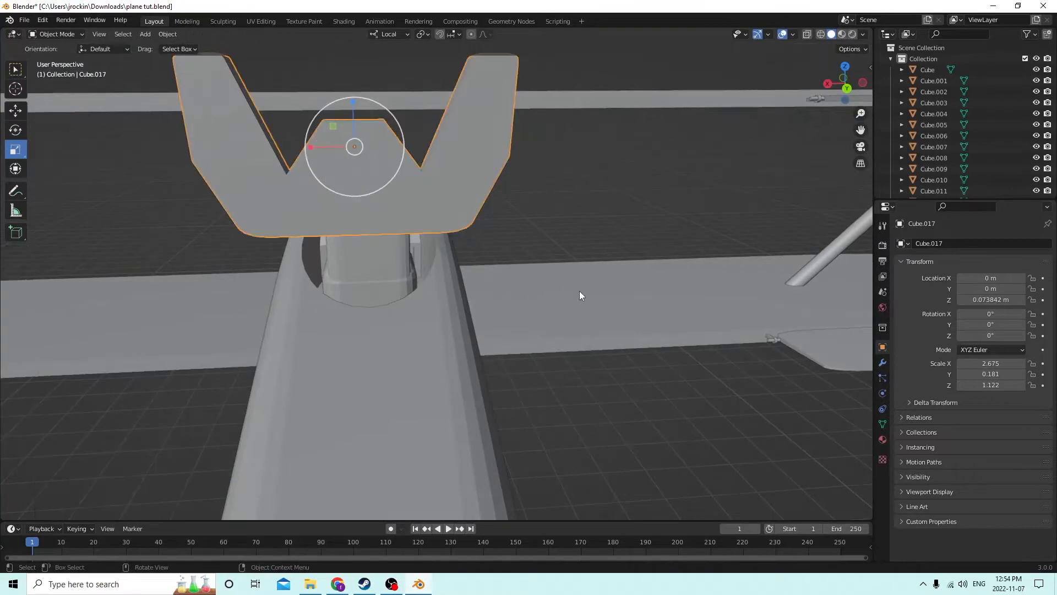
# Move the finished plate about -0.035 m along Z and -0.161 m along Y to the front of the cockpit.
pyautogui.moveTo(579, 291); pyautogui.dragTo(642, 290, button='middle')
pyautogui.press('Tab')
pyautogui.press('Tab')
pyautogui.scroll(-2, 611, 287)
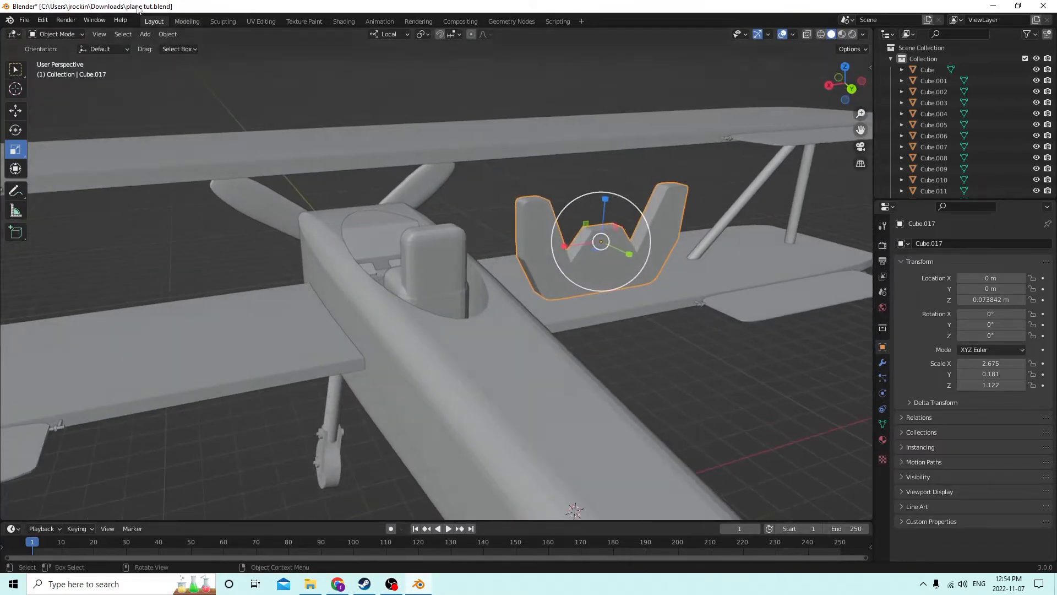
pyautogui.click(14, 111)
pyautogui.moveTo(500, 240); pyautogui.dragTo(649, 237, button='middle')
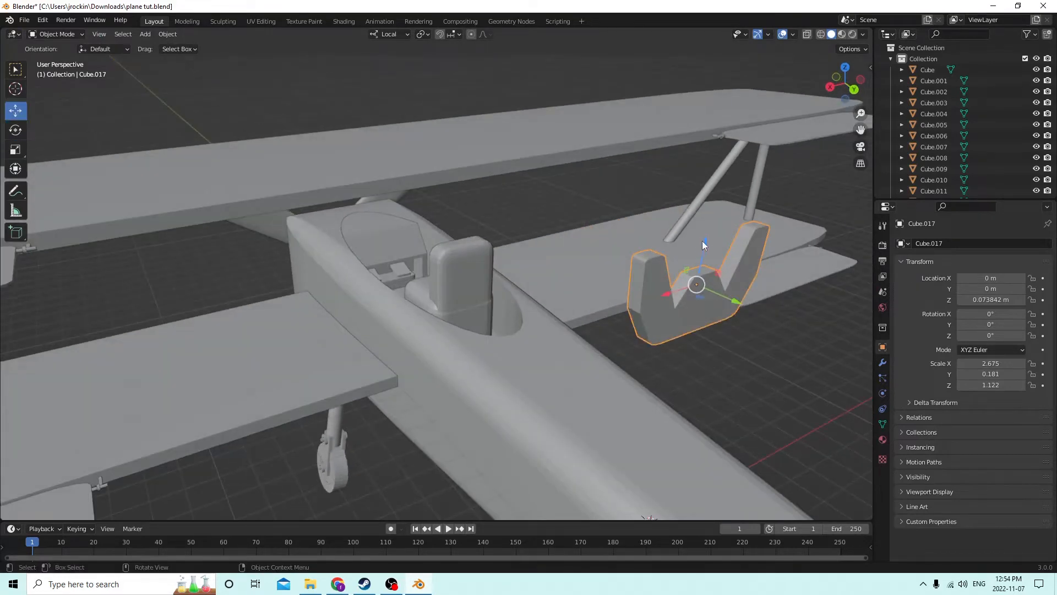
pyautogui.moveTo(704, 242); pyautogui.dragTo(735, 383)
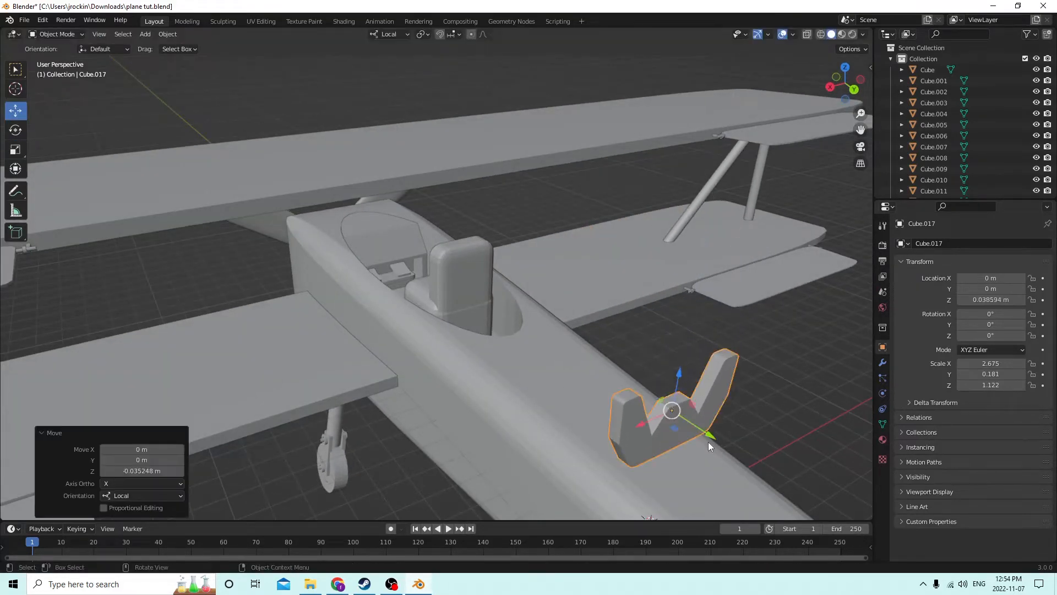
pyautogui.moveTo(704, 438); pyautogui.dragTo(418, 257)
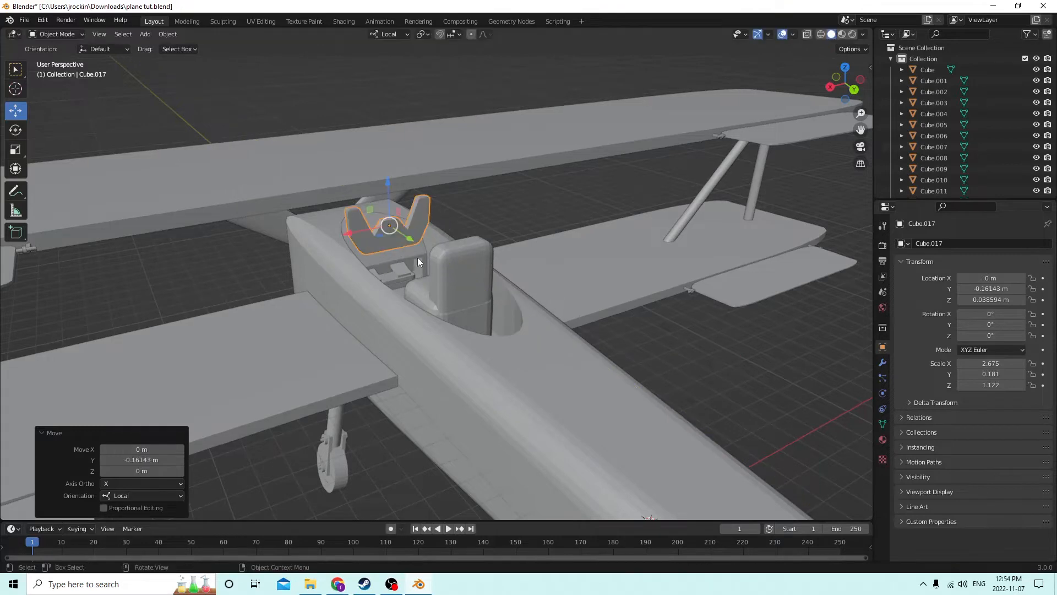
# Scale the W-shaped yoke plate down uniformly by a factor of about 0.288.
pyautogui.scroll(4, 396, 250)
pyautogui.moveTo(379, 244); pyautogui.dragTo(514, 124, button='middle')
pyautogui.press('s')
pyautogui.click(352, 118)
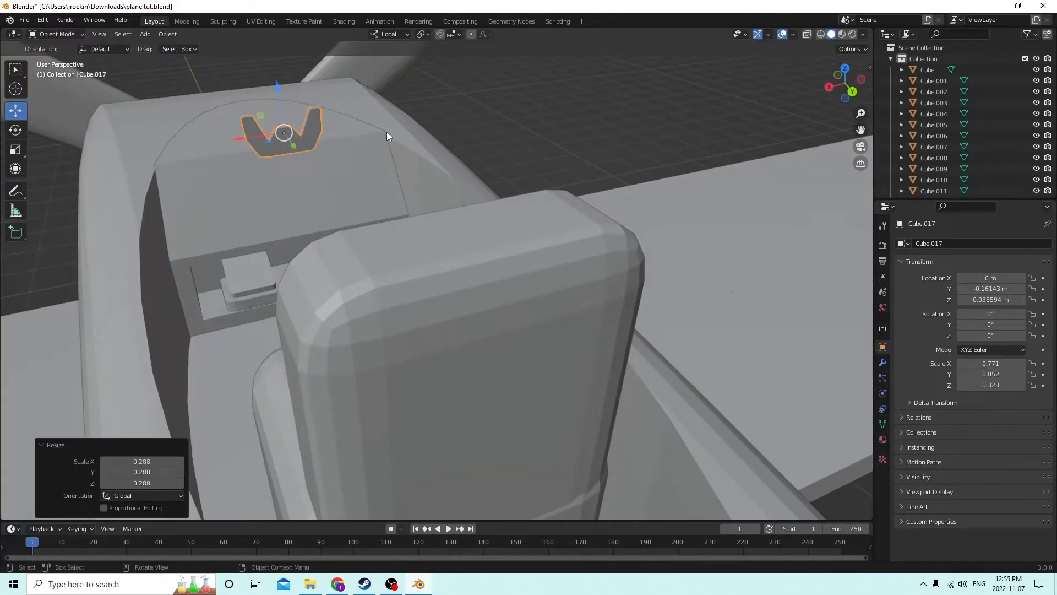
# Lower the yoke plate in front of the dashboard to a Z location of about 0.0214 m.
pyautogui.scroll(5, 386, 131)
pyautogui.moveTo(387, 131); pyautogui.dragTo(436, 128, button='middle')
pyautogui.scroll(-4, 385, 118)
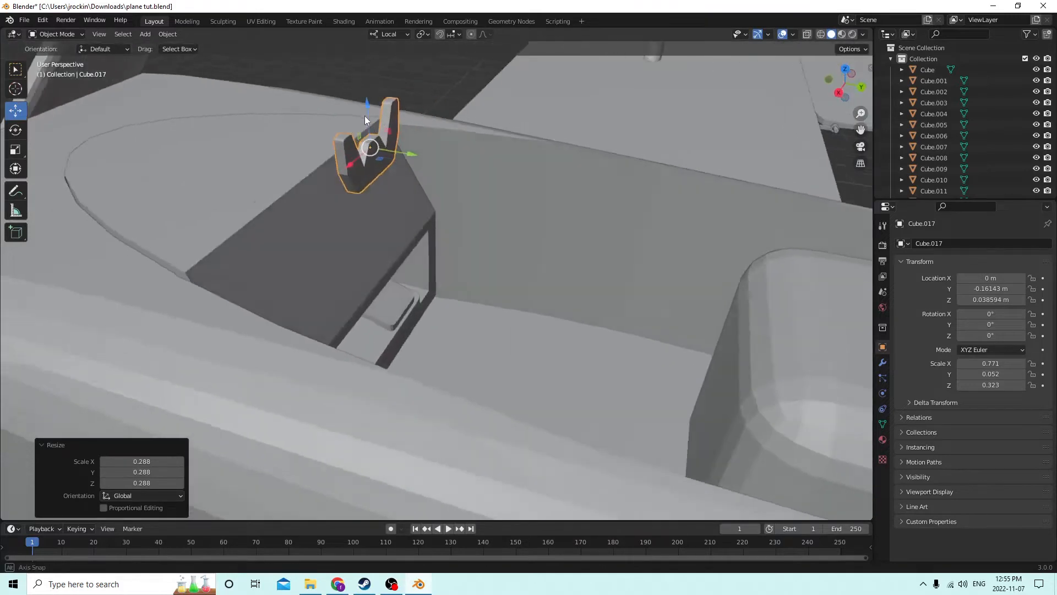
pyautogui.press('g')
pyautogui.press('z')
pyautogui.moveTo(382, 187); pyautogui.dragTo(391, 264)
pyautogui.moveTo(391, 264); pyautogui.dragTo(315, 242, button='middle')
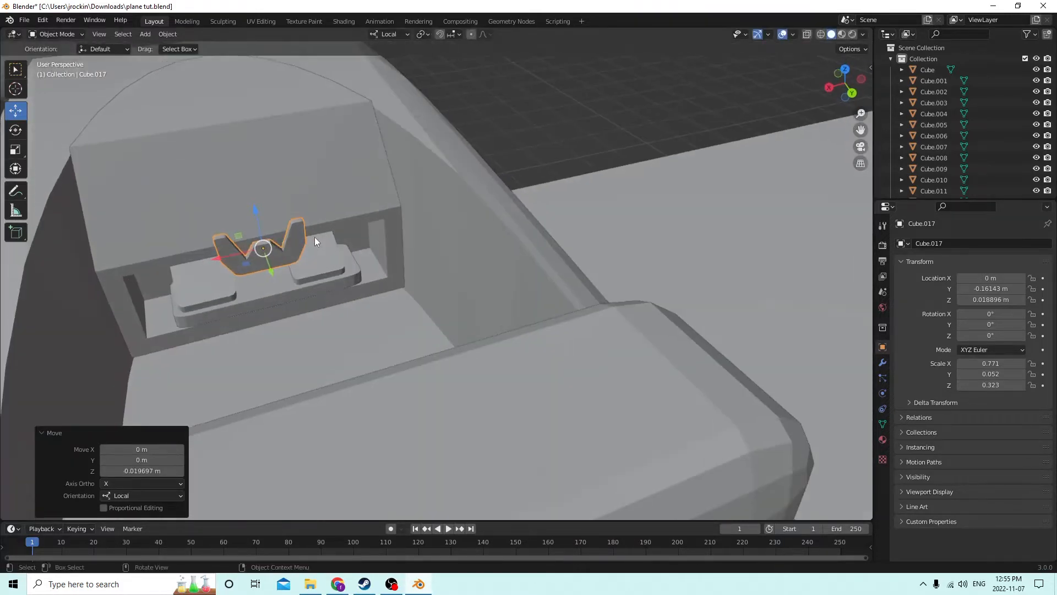
pyautogui.click(253, 202)
pyautogui.click(254, 203)
pyautogui.click(262, 250)
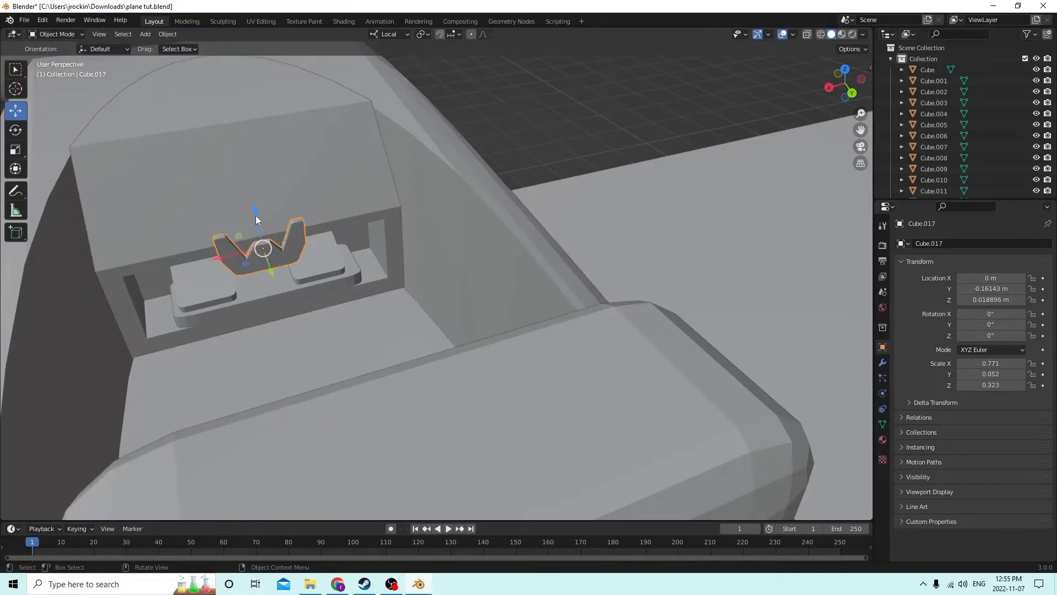
pyautogui.moveTo(255, 216); pyautogui.dragTo(255, 204)
pyautogui.moveTo(255, 205); pyautogui.dragTo(335, 201, button='middle')
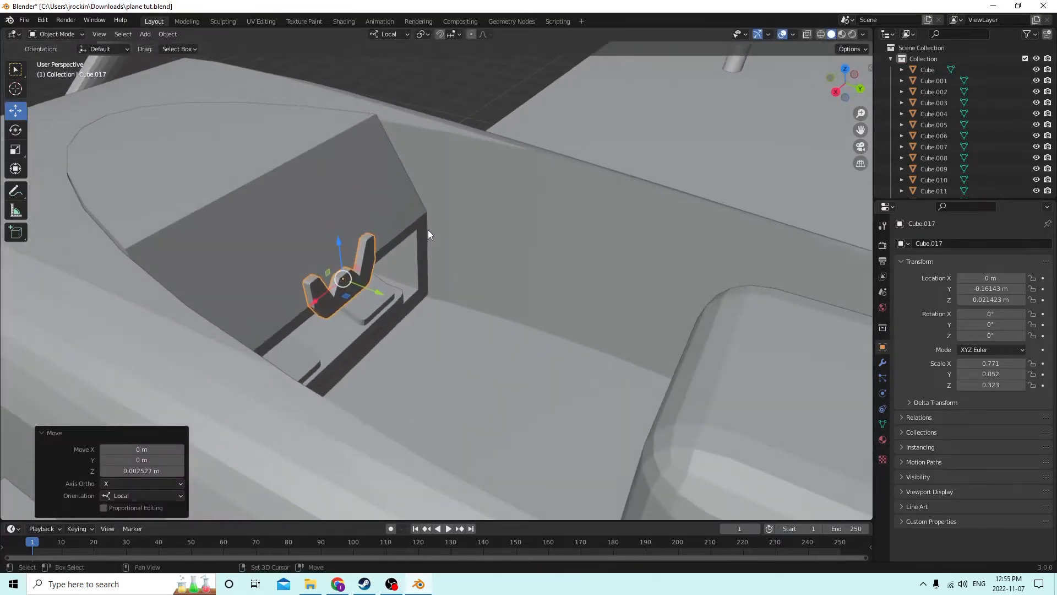
# Add a cylinder and move it about -0.187 m along Y and 0.032 m along Z onto the fuselage ahead of the cockpit.
pyautogui.hotkey('shift', 'a')
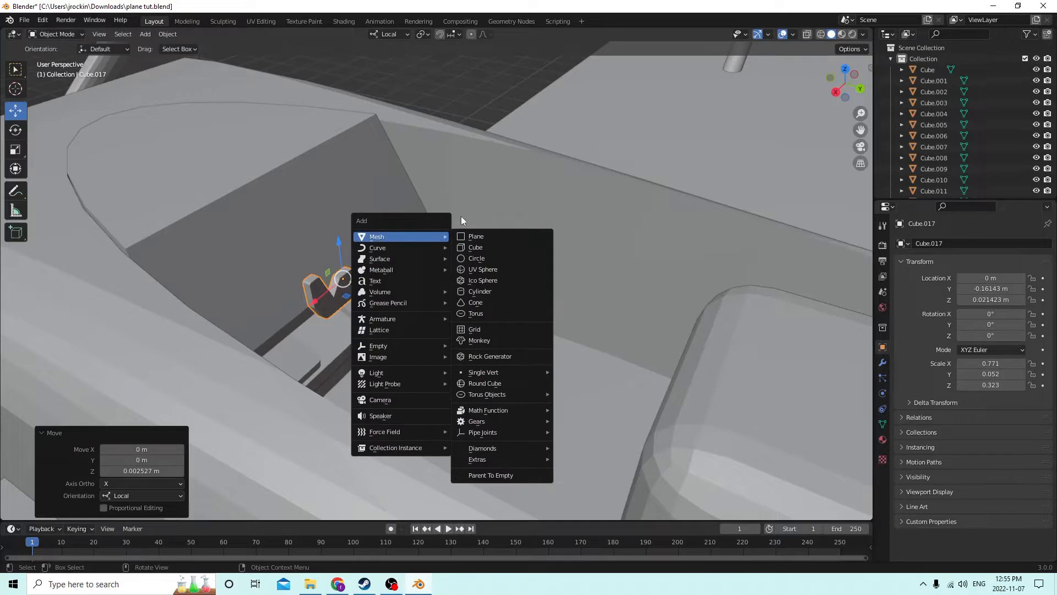
pyautogui.click(472, 295)
pyautogui.moveTo(455, 275); pyautogui.dragTo(639, 267, button='middle')
pyautogui.scroll(-3, 422, 263)
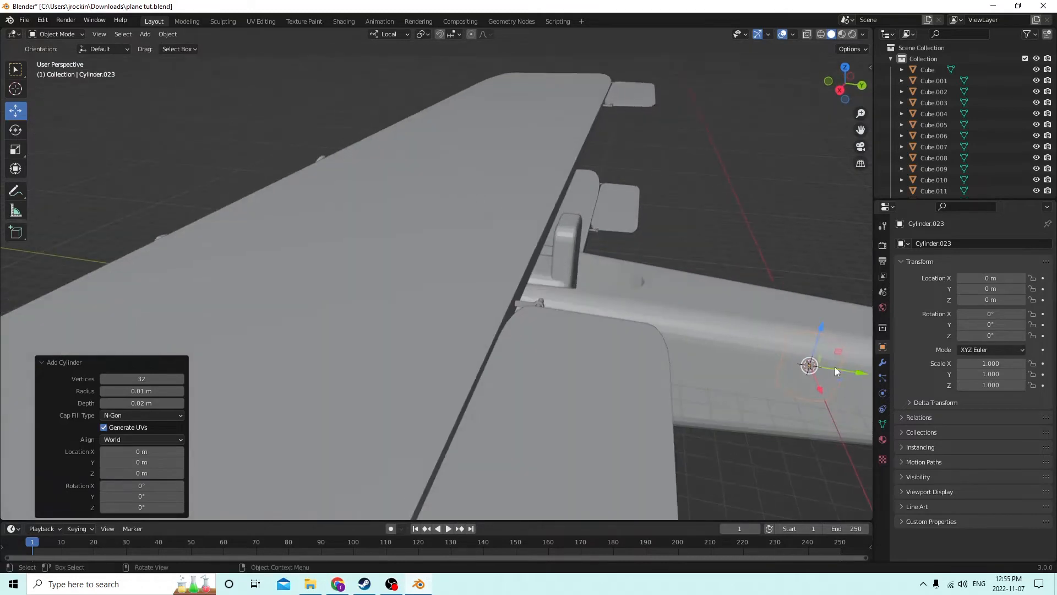
pyautogui.moveTo(834, 366); pyautogui.dragTo(425, 251)
pyautogui.scroll(3, 392, 238)
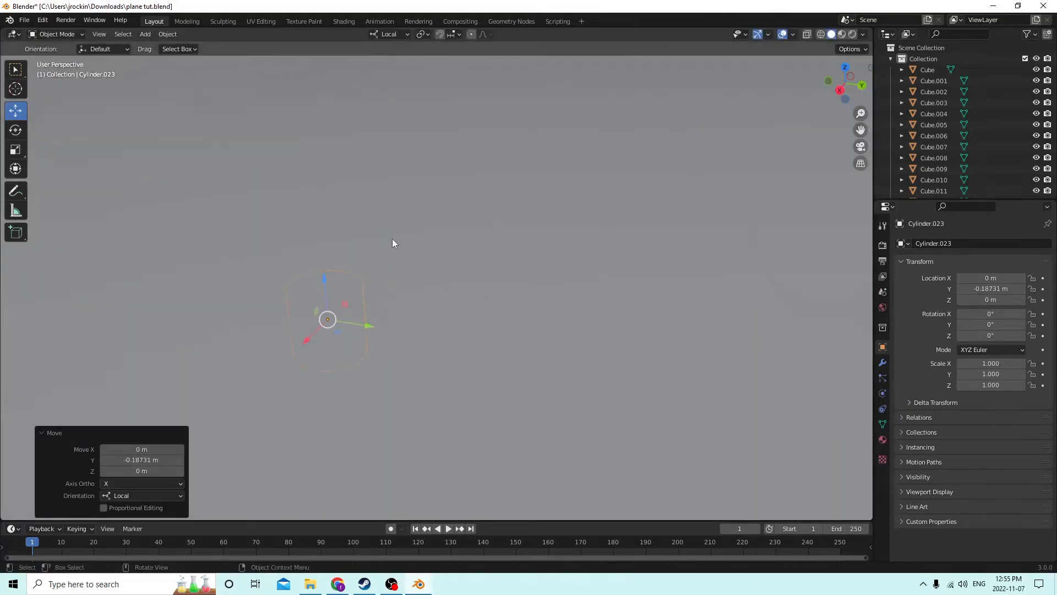
pyautogui.scroll(-5, 430, 261)
pyautogui.moveTo(406, 260); pyautogui.dragTo(319, 240, button='middle')
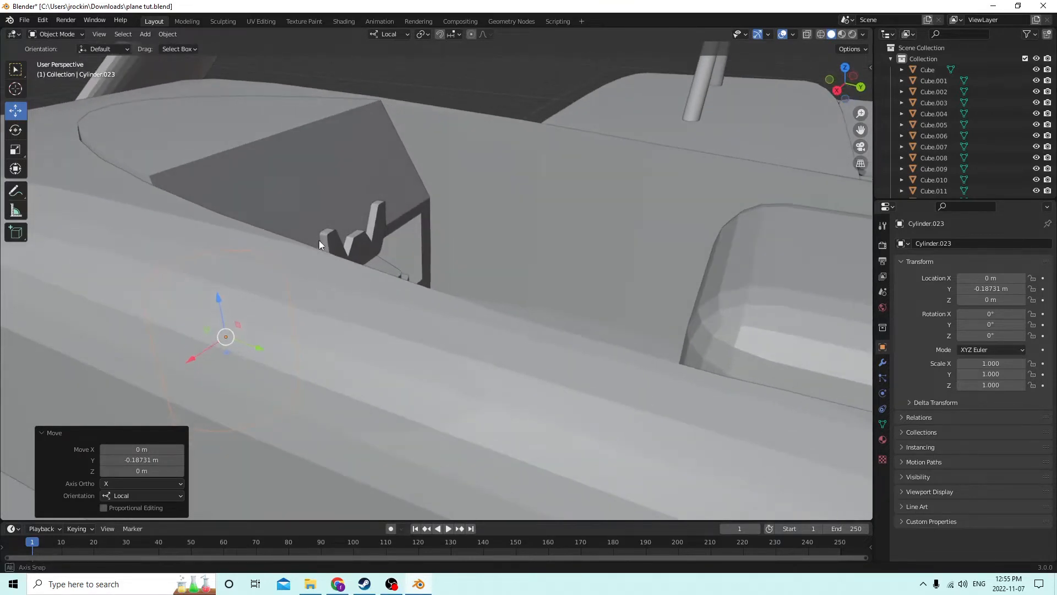
pyautogui.moveTo(216, 297); pyautogui.dragTo(259, 150)
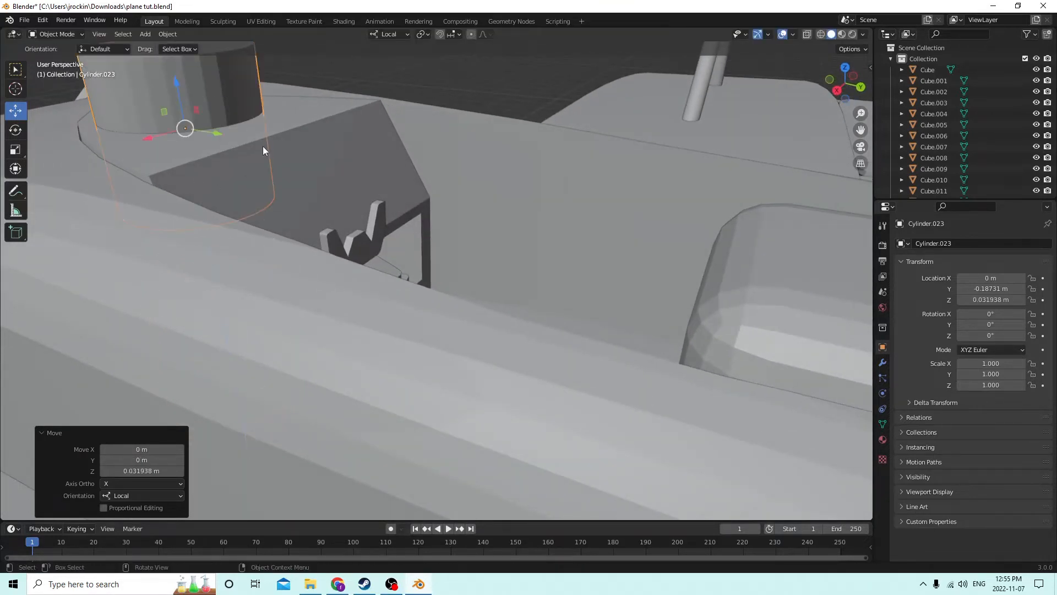
# Duplicate the cylinder, move the copy about 0.022 m along Y, and scale it uniformly to about 0.234.
pyautogui.moveTo(330, 146); pyautogui.dragTo(335, 169, button='middle')
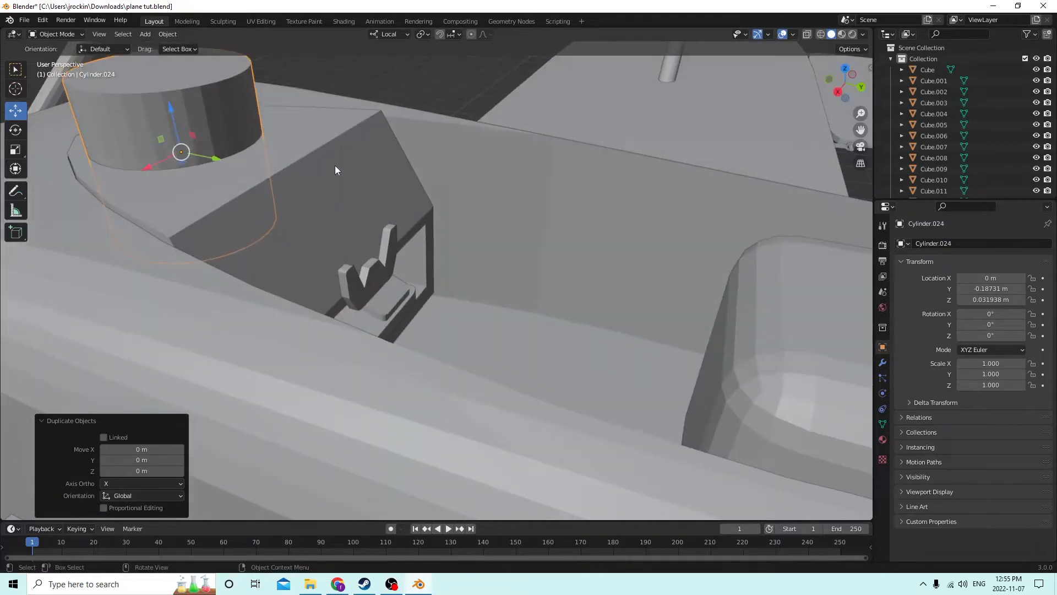
pyautogui.press('g')
pyautogui.press('y')
pyautogui.click(653, 224)
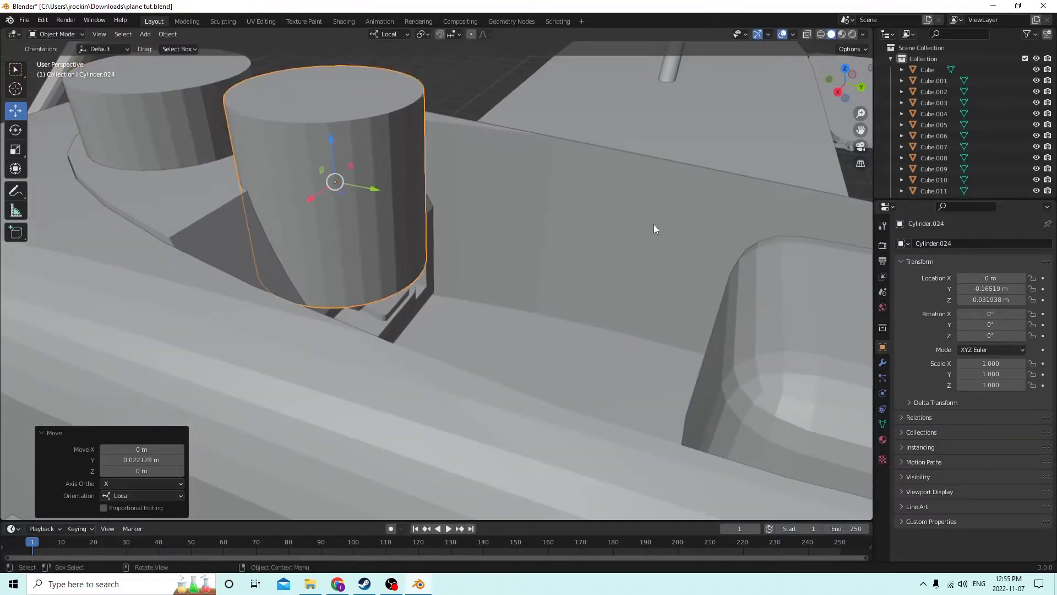
pyautogui.press('s')
pyautogui.click(408, 202)
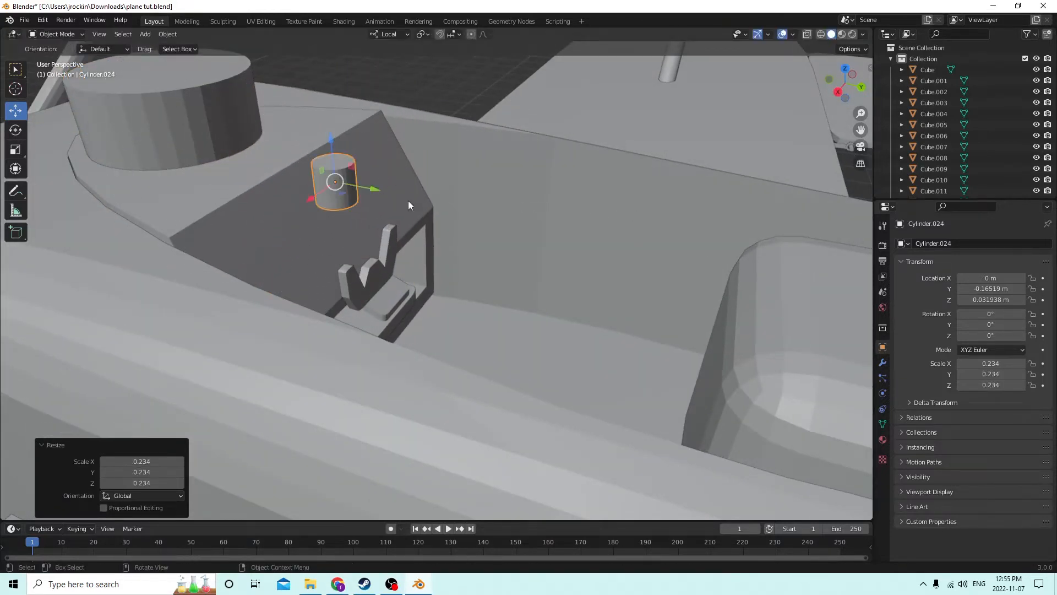
# Lower the small cylinder about 0.011 m along Z behind the yoke plate and set its X rotation to 90°.
pyautogui.moveTo(329, 143); pyautogui.dragTo(364, 223)
pyautogui.moveTo(363, 224); pyautogui.dragTo(397, 231, button='middle')
pyautogui.scroll(1, 398, 231)
pyautogui.scroll(3, 398, 228)
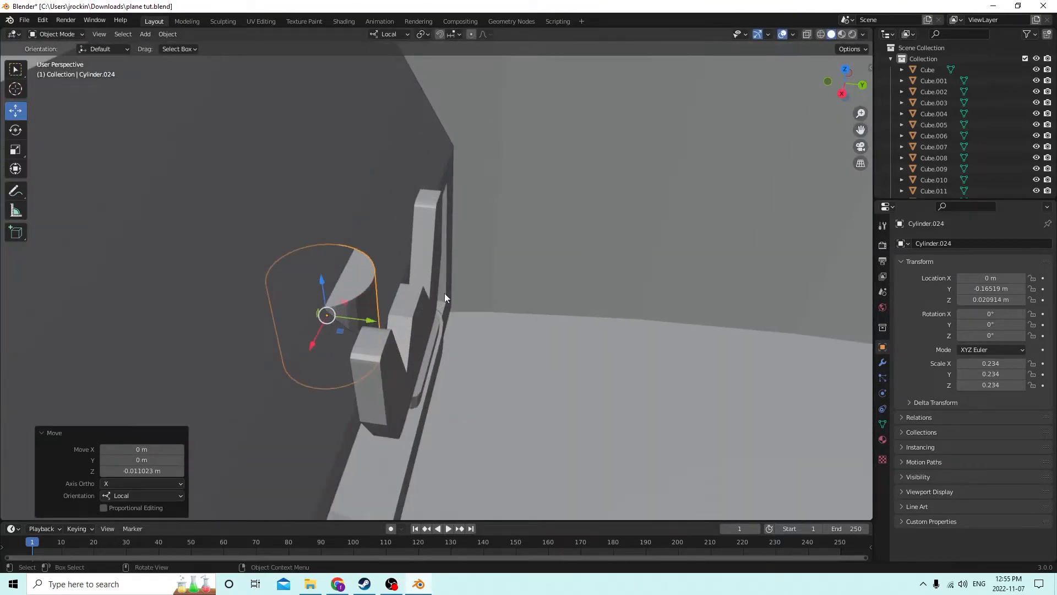
pyautogui.click(1000, 314)
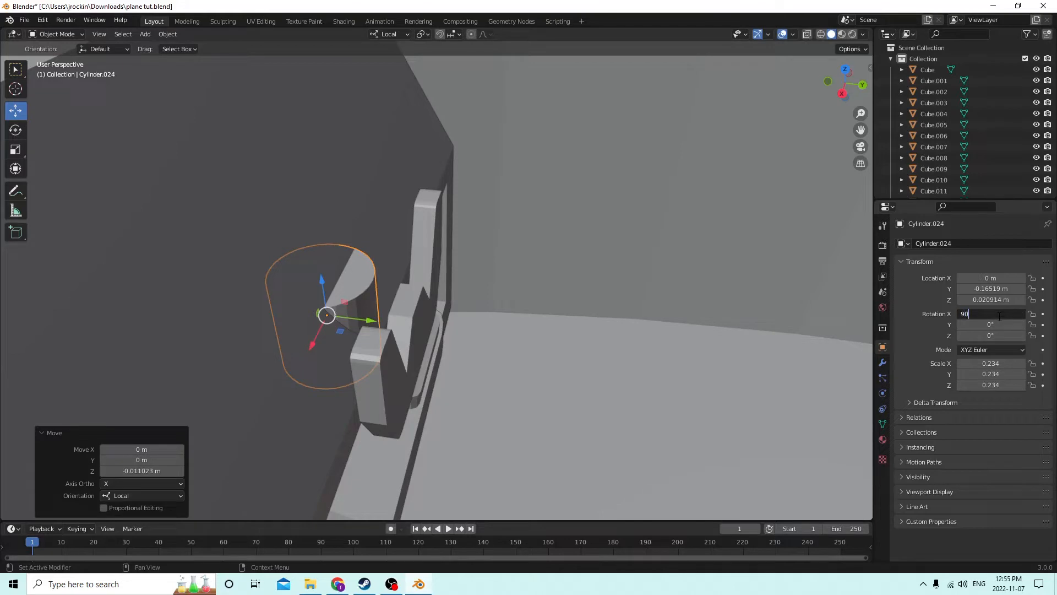
pyautogui.press('Return')
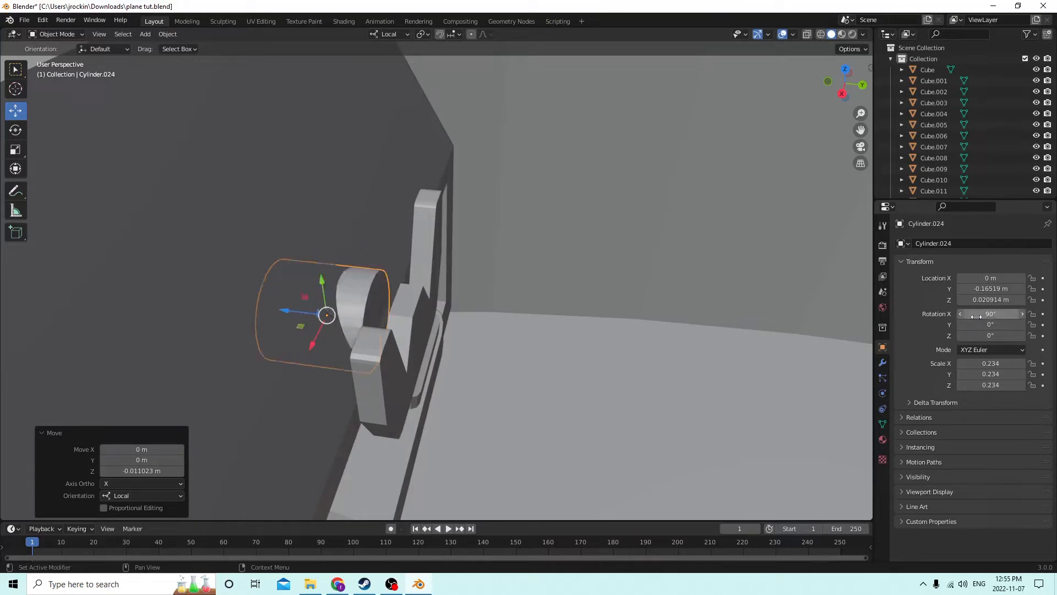
# Shrink the small cylinder by a factor of about 0.334 and move it about -0.0025 m along its local Z toward the yoke plate.
pyautogui.moveTo(725, 298); pyautogui.dragTo(693, 291, button='middle')
pyautogui.press('s')
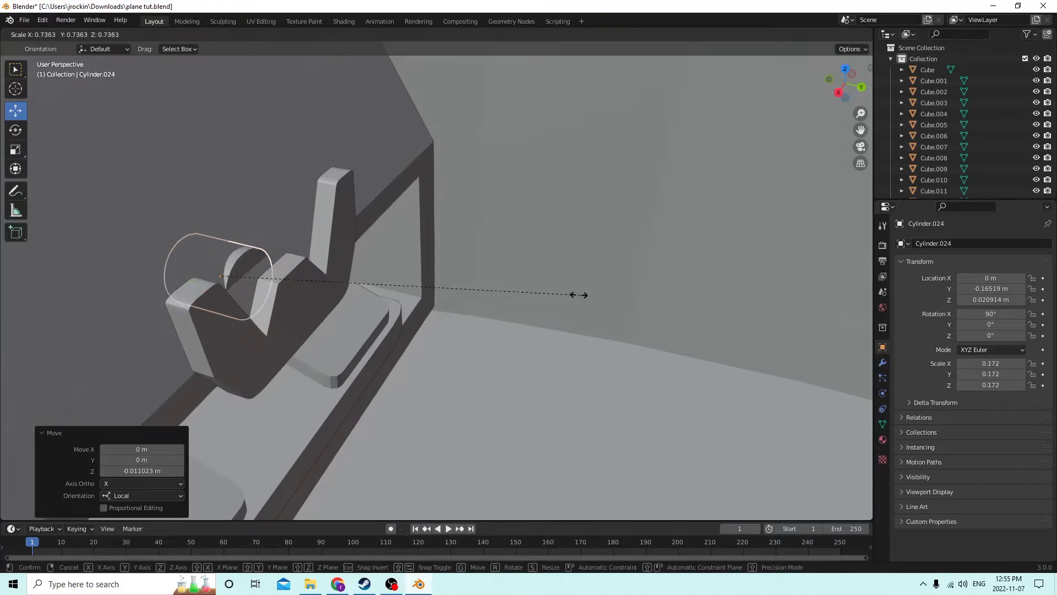
pyautogui.click(408, 289)
pyautogui.press('KP_Decimal')
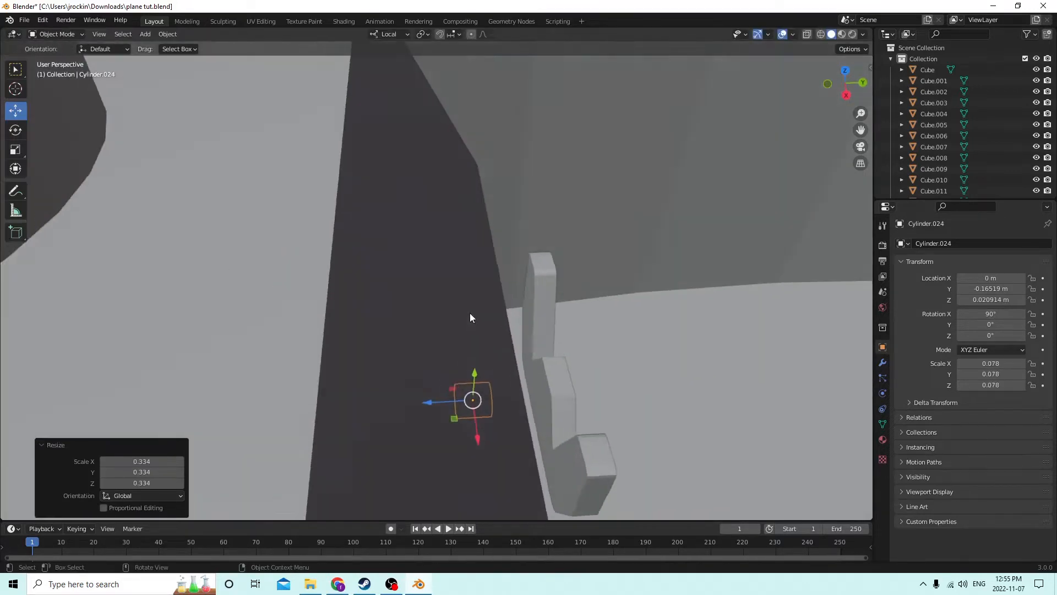
pyautogui.moveTo(471, 318); pyautogui.dragTo(457, 313, button='middle')
pyautogui.moveTo(373, 381); pyautogui.dragTo(430, 380)
pyautogui.moveTo(430, 380)
pyautogui.mouseDown(button='middle')
pyautogui.moveTo(424, 366)
pyautogui.moveTo(434, 372)
pyautogui.mouseUp(button='middle')
# Stretch the small cylinder into a shaft by about 4.455 along local Z, then slide it about 0.0023 m along that axis into the dashboard.
pyautogui.click(15, 149)
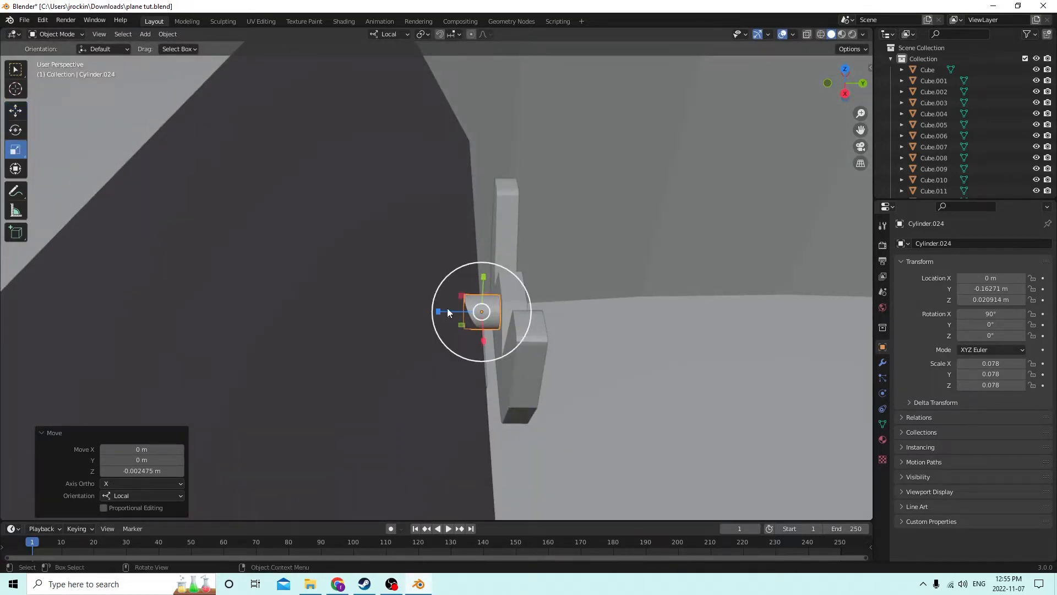
pyautogui.moveTo(433, 311); pyautogui.dragTo(263, 306)
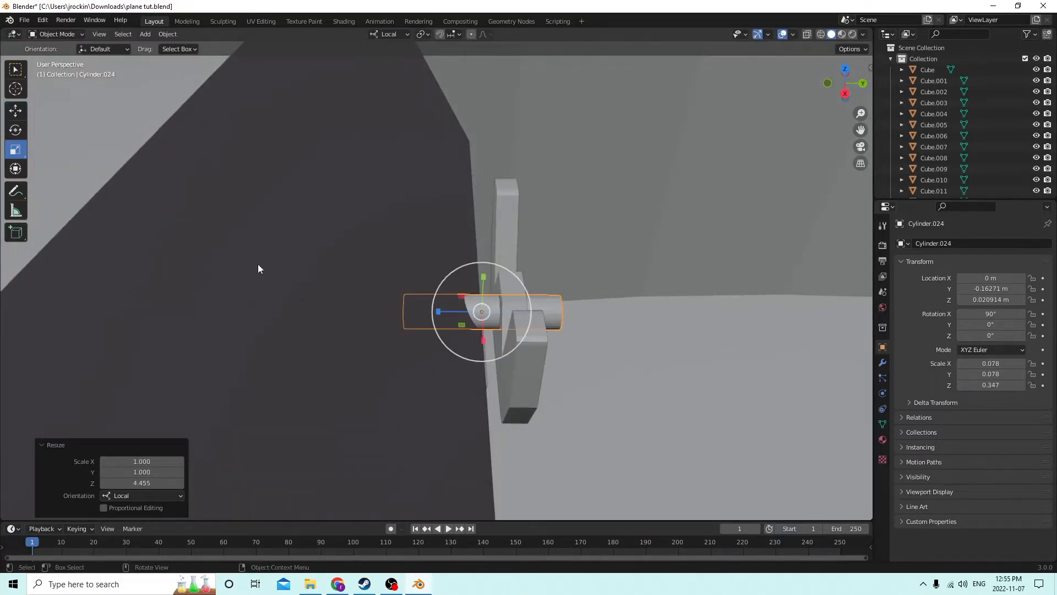
pyautogui.click(25, 112)
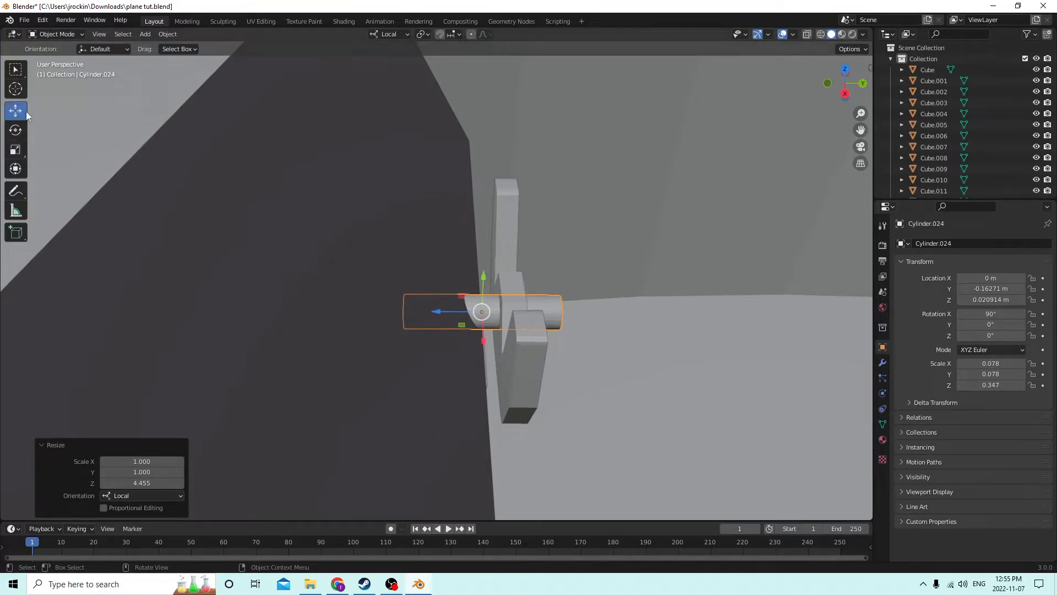
pyautogui.moveTo(435, 318); pyautogui.dragTo(366, 317)
pyautogui.moveTo(366, 317); pyautogui.dragTo(347, 295, button='middle')
pyautogui.scroll(2, 353, 297)
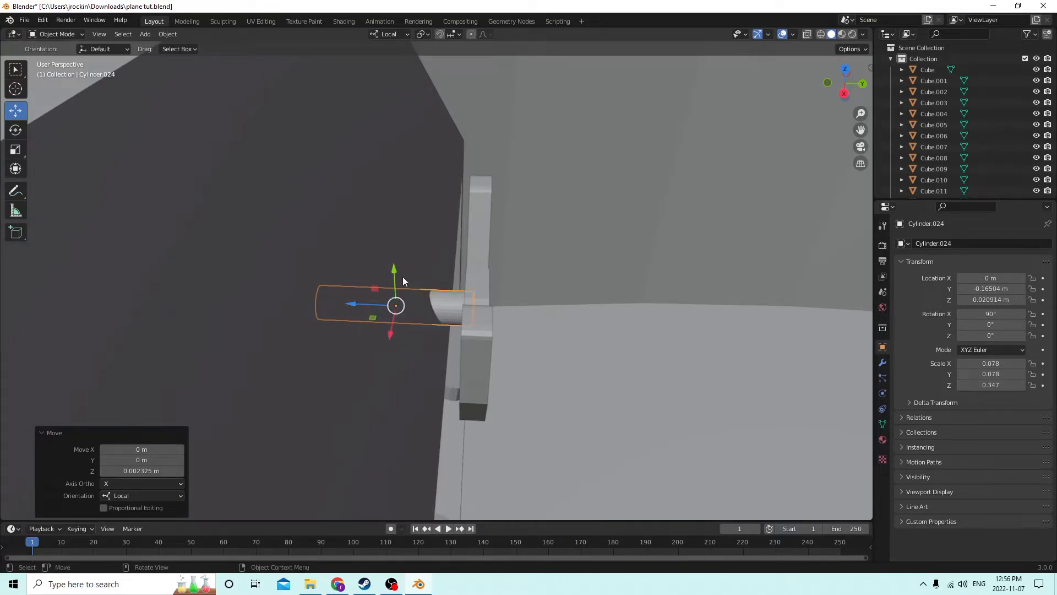
# Duplicate the shaft in place and cut the copy out of the dashboard body with Bool Tool's Auto Boolean Difference.
pyautogui.hotkey('shift', 'd')
pyautogui.rightClick(521, 234)
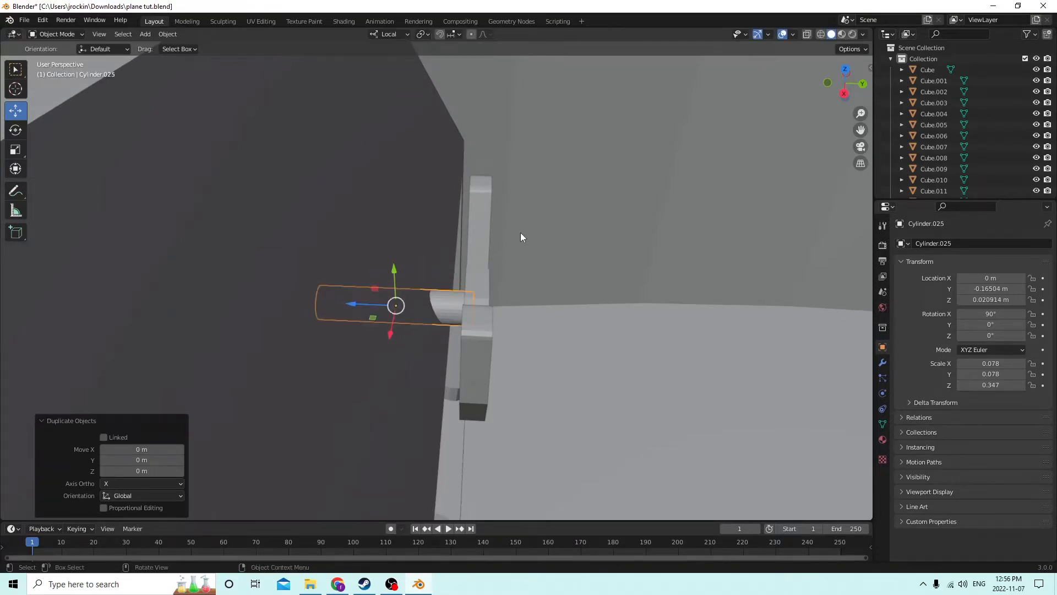
pyautogui.keyDown('shift'); pyautogui.click(290, 254); pyautogui.keyUp('shift')
pyautogui.moveTo(376, 226); pyautogui.dragTo(237, 5, button='middle')
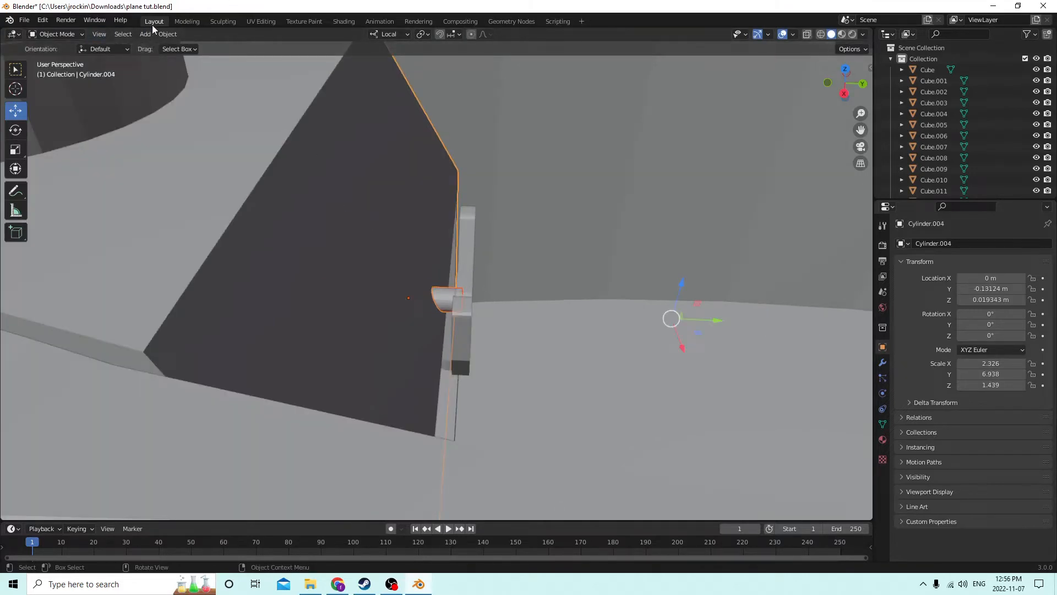
pyautogui.click(166, 34)
pyautogui.moveTo(215, 401)
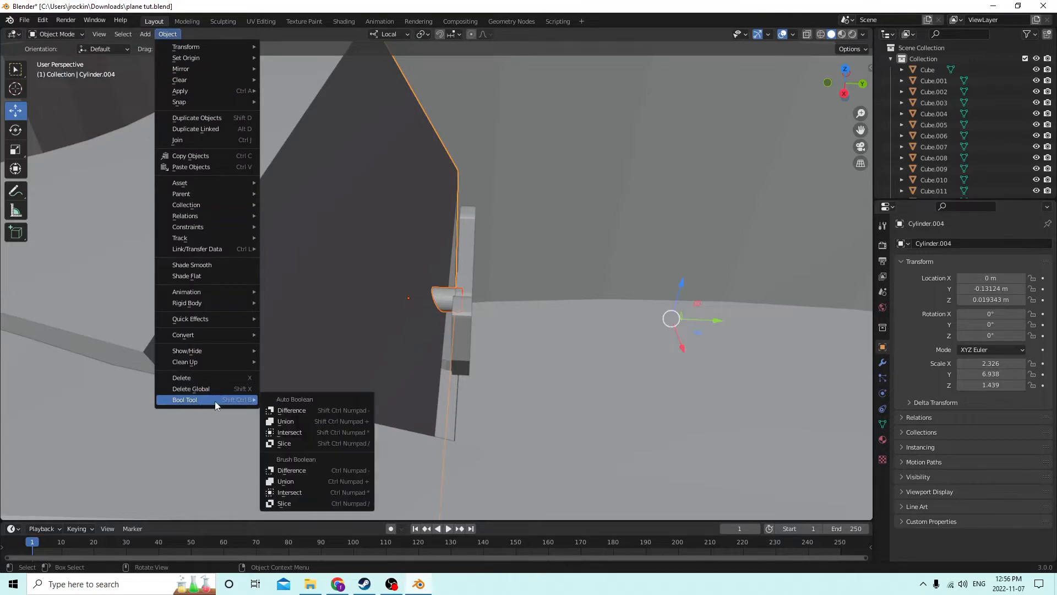
pyautogui.click(295, 410)
pyautogui.scroll(2, 271, 391)
pyautogui.scroll(-3, 266, 390)
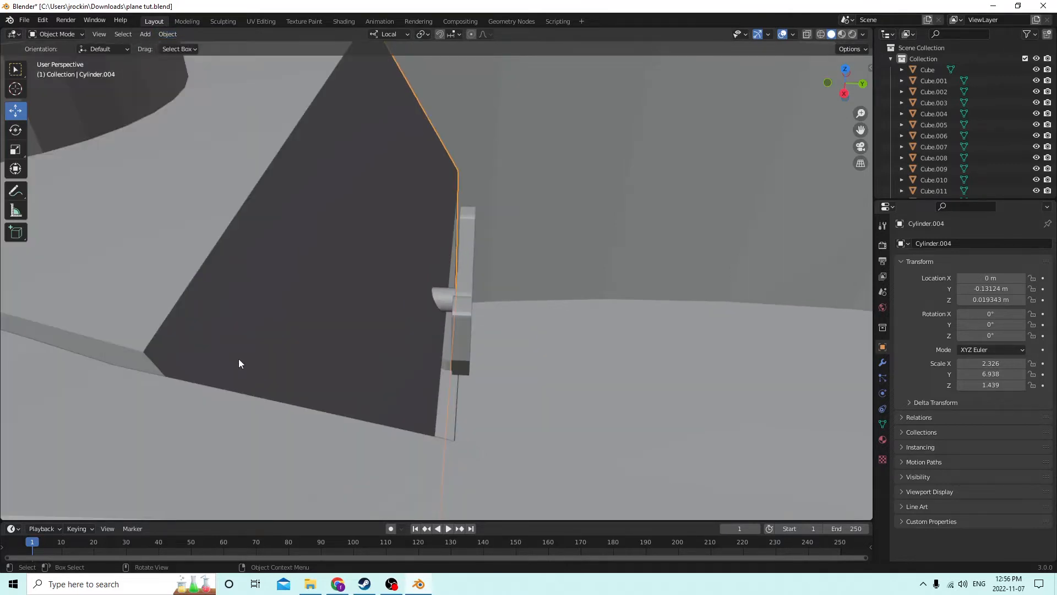
# Select the shaft together with the yoke plate and join them into one object.
pyautogui.click(448, 295)
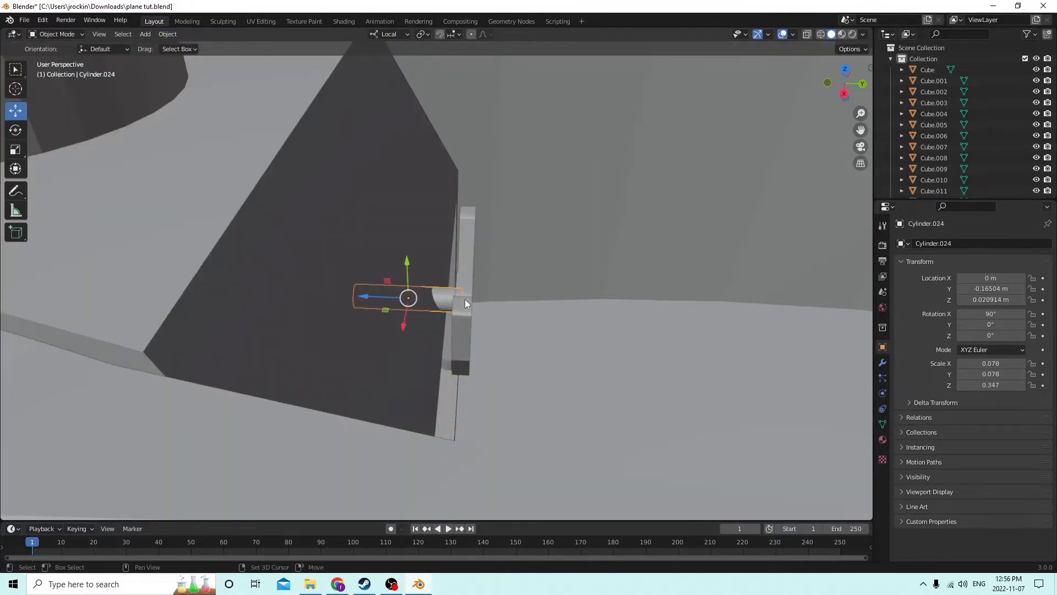
pyautogui.keyDown('shift'); pyautogui.click(465, 299); pyautogui.keyUp('shift')
pyautogui.press('ctrl+KP_Subtract')
pyautogui.click(460, 302)
pyautogui.keyDown('shift'); pyautogui.click(461, 299); pyautogui.keyUp('shift')
pyautogui.hotkey('shift', 'd')
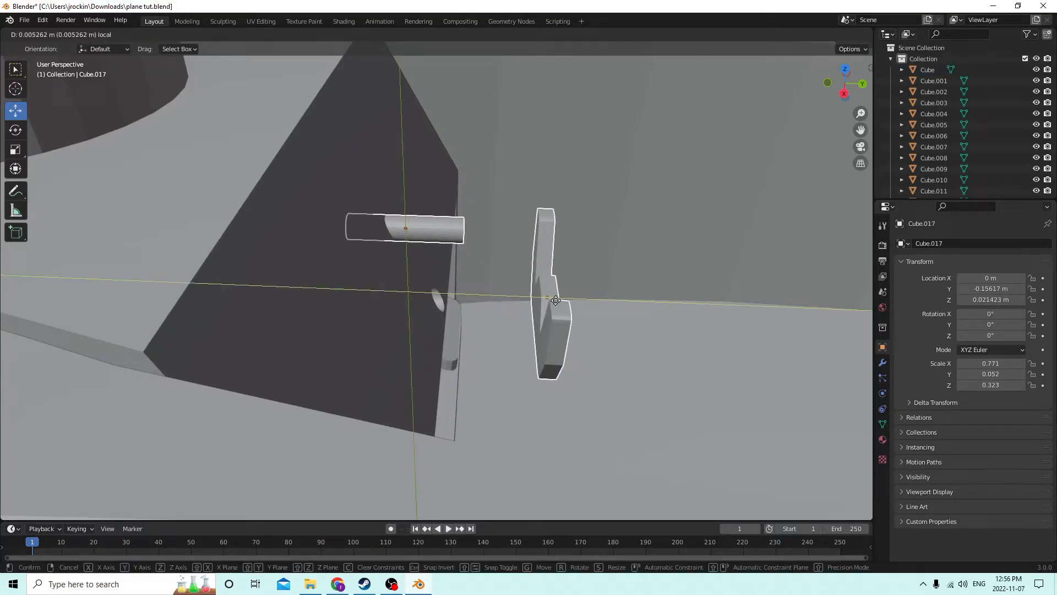
pyautogui.click(556, 300)
pyautogui.moveTo(556, 299); pyautogui.dragTo(273, 247, button='middle')
pyautogui.scroll(-2, 253, 239)
pyautogui.scroll(2, 273, 247)
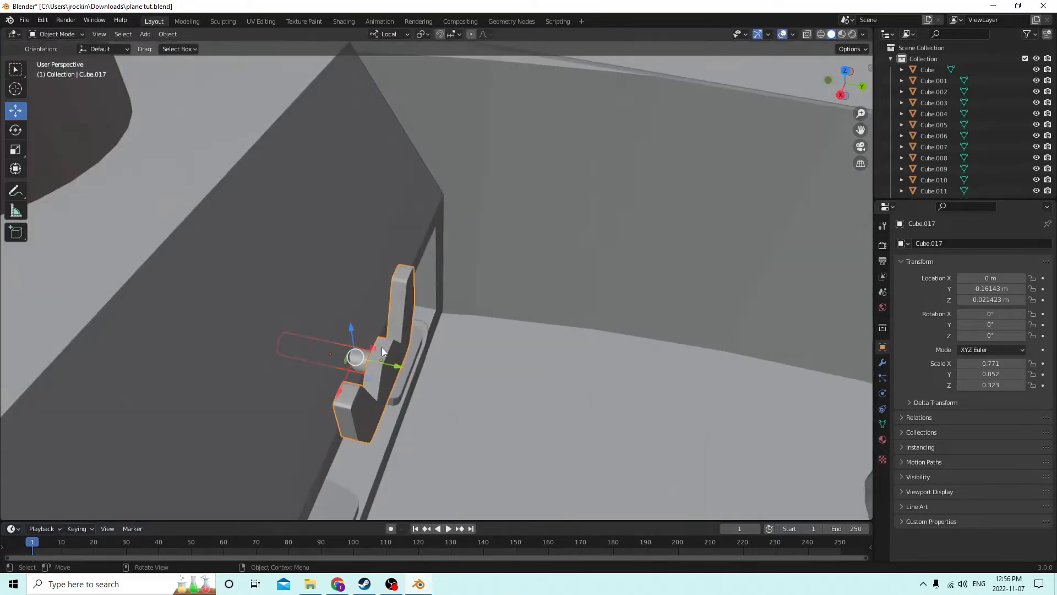
pyautogui.moveTo(402, 356)
pyautogui.mouseDown(button='middle')
pyautogui.moveTo(362, 339)
pyautogui.moveTo(389, 353)
pyautogui.mouseUp(button='middle')
pyautogui.moveTo(389, 352); pyautogui.dragTo(357, 342)
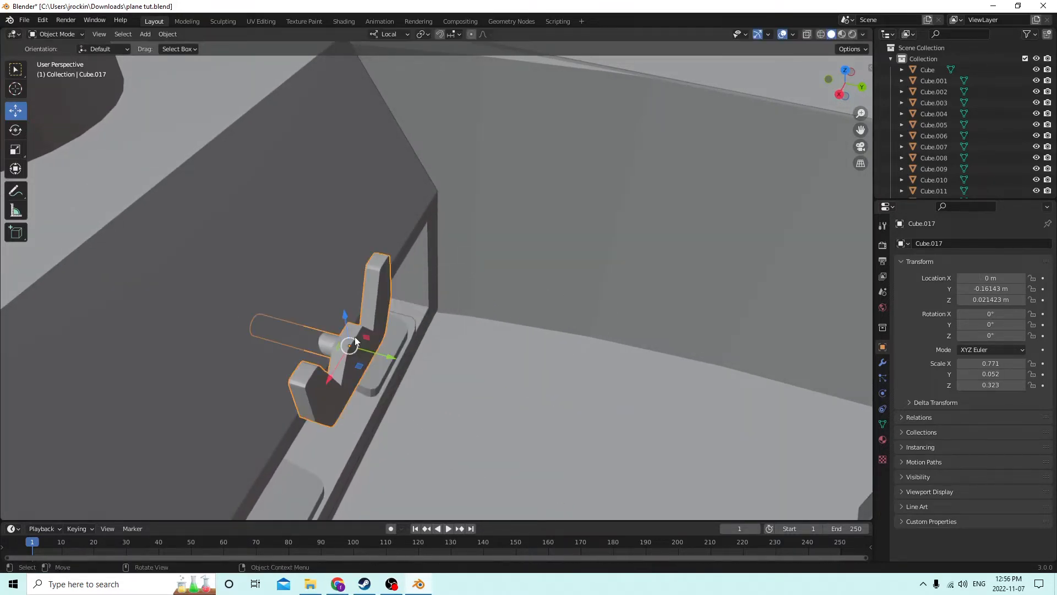
# Select the large cylinder on top of the dashboard and shrink it uniformly to a scale of about 0.188.
pyautogui.moveTo(357, 342); pyautogui.dragTo(160, 295, button='middle')
pyautogui.moveTo(861, 130); pyautogui.dragTo(1056, 162)
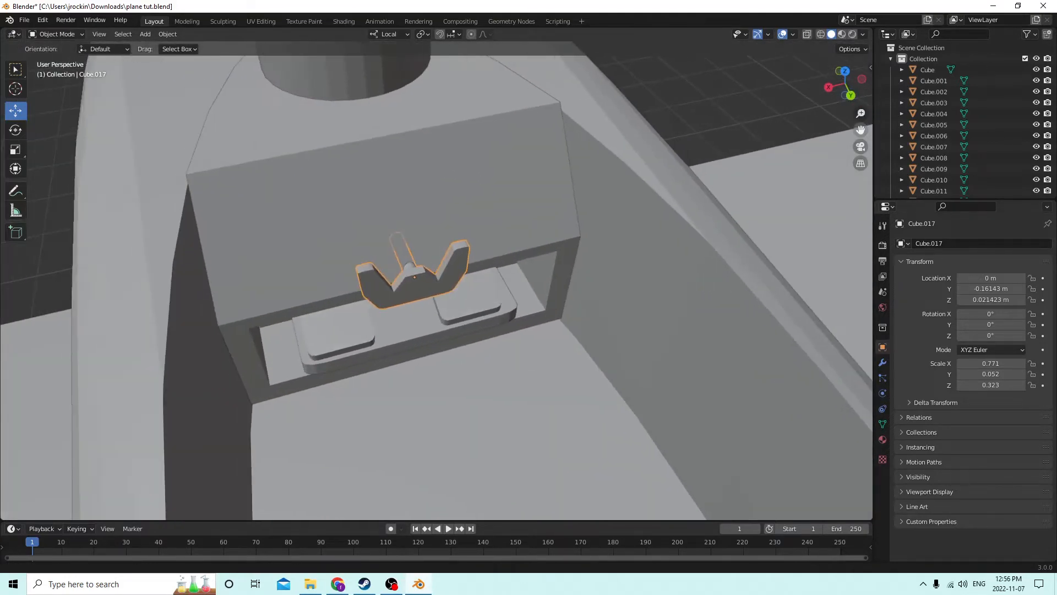
pyautogui.scroll(1, 472, 152)
pyautogui.moveTo(472, 152); pyautogui.dragTo(312, 109, button='middle')
pyautogui.scroll(-1, 313, 109)
pyautogui.moveTo(353, 142); pyautogui.dragTo(375, 140, button='middle')
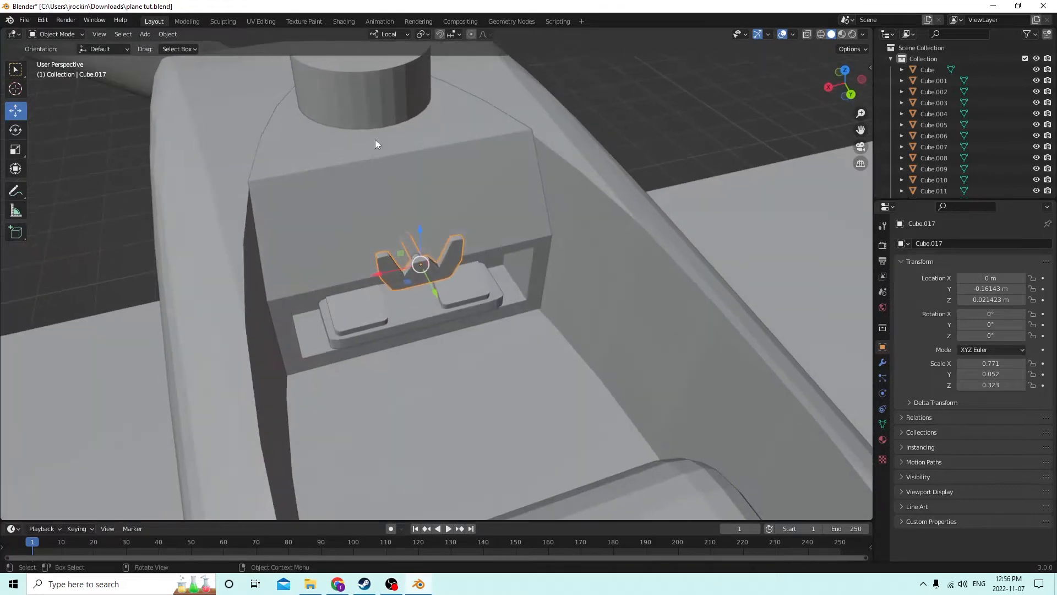
pyautogui.click(364, 77)
pyautogui.moveTo(365, 77); pyautogui.dragTo(337, 60, button='middle')
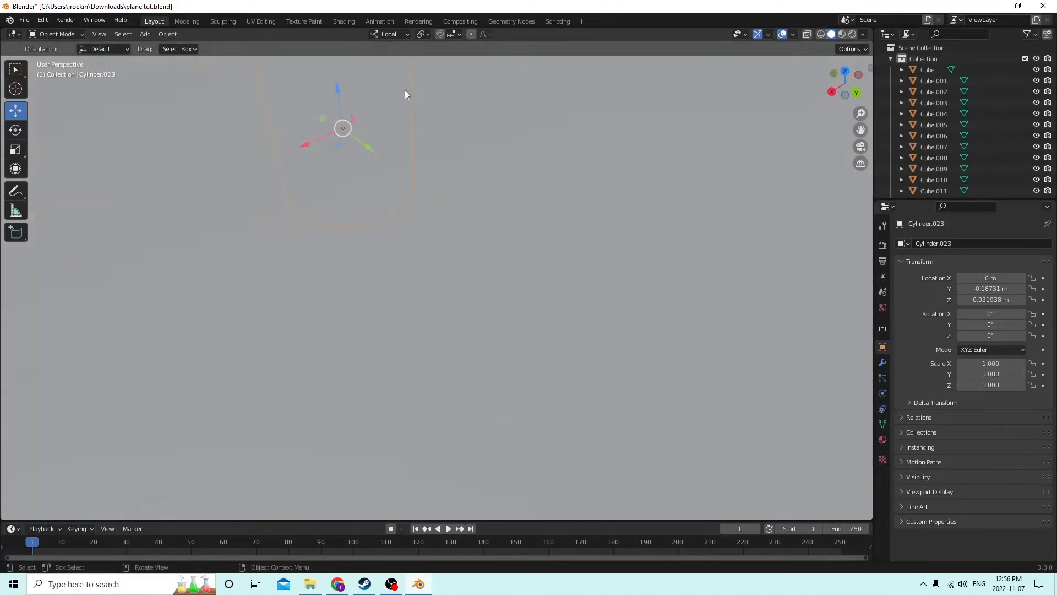
pyautogui.moveTo(405, 90); pyautogui.dragTo(422, 133, button='middle')
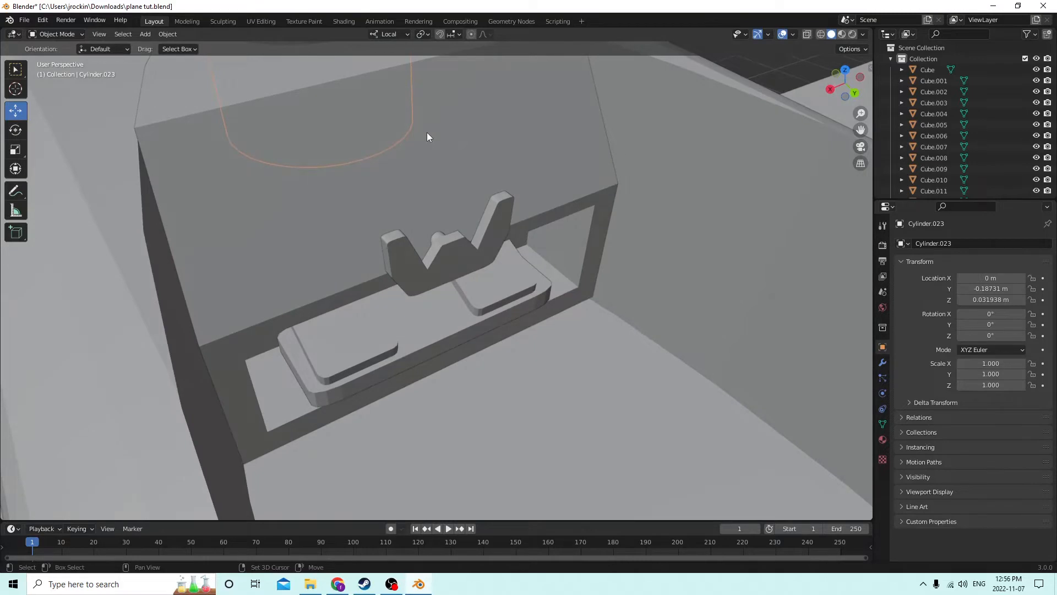
pyautogui.scroll(-5, 428, 133)
pyautogui.press('s')
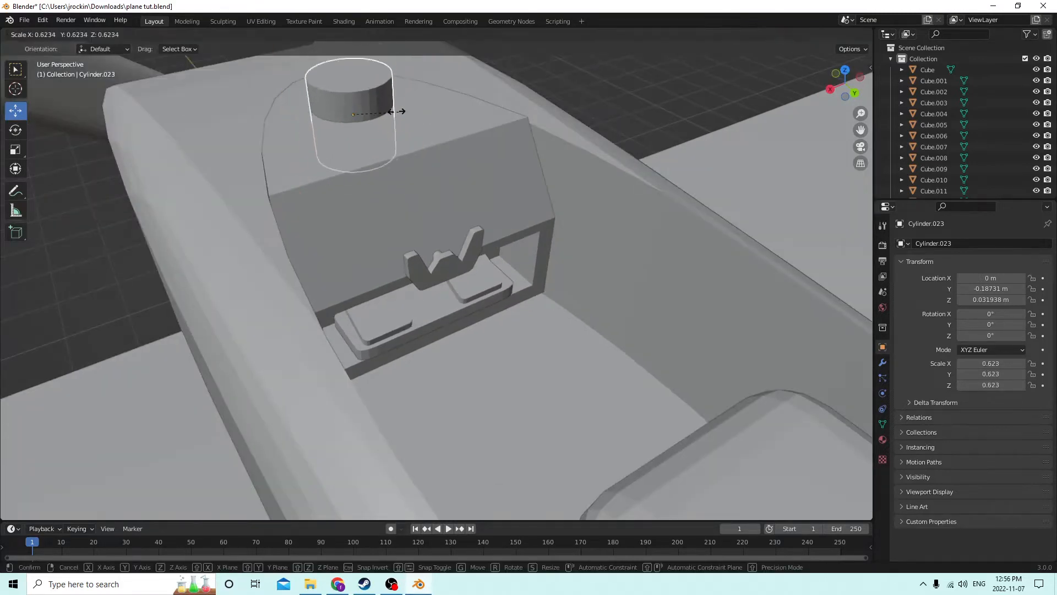
pyautogui.click(365, 105)
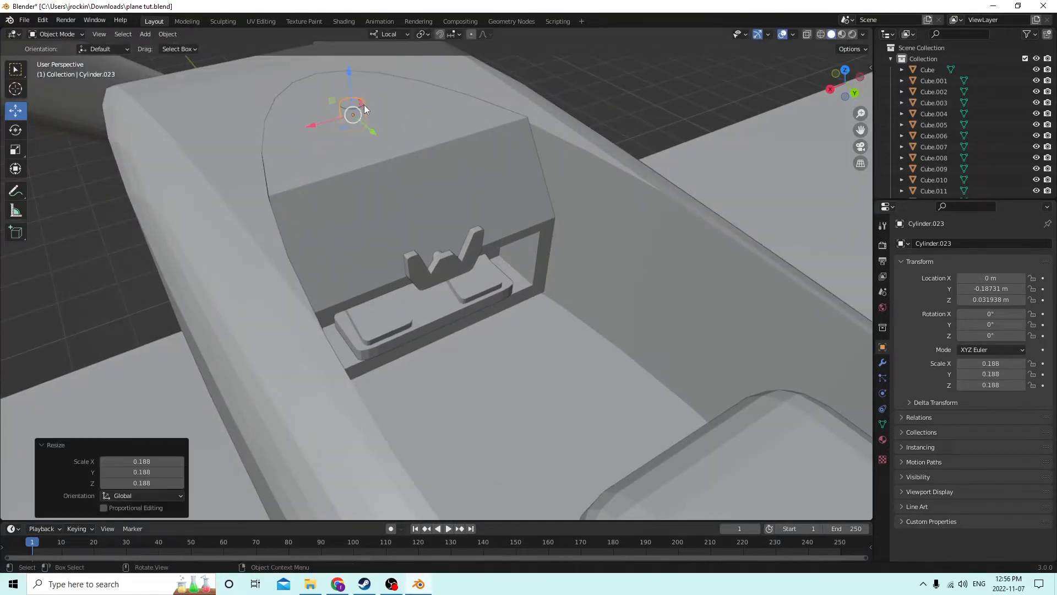
# Move the small cylinder about 0.0214 m along local Y and about -0.0076 m along local X onto the dashboard's sloped face.
pyautogui.moveTo(371, 126); pyautogui.dragTo(445, 191)
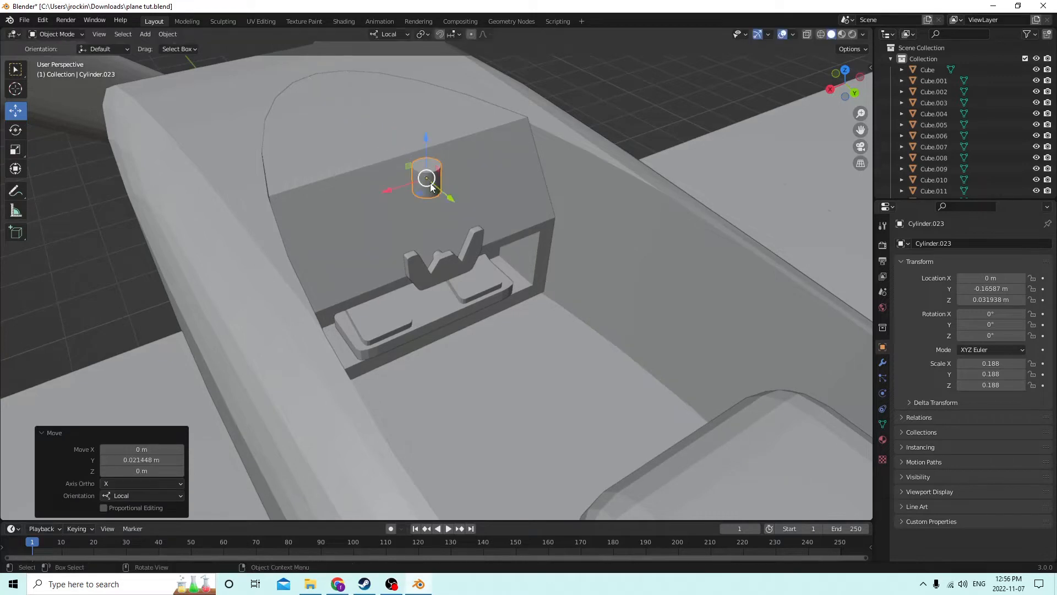
pyautogui.scroll(2, 424, 177)
pyautogui.moveTo(383, 164); pyautogui.dragTo(453, 147)
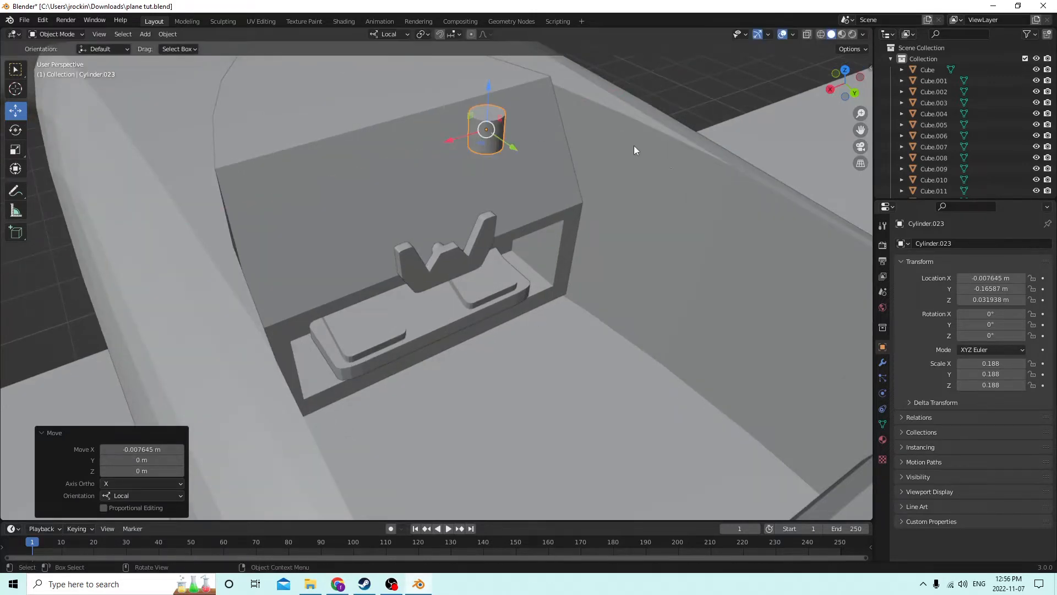
# Set the small cylinder's X rotation to 90° and shift it about -0.0056 m along local Y and -0.0029 m along local X.
pyautogui.click(989, 317)
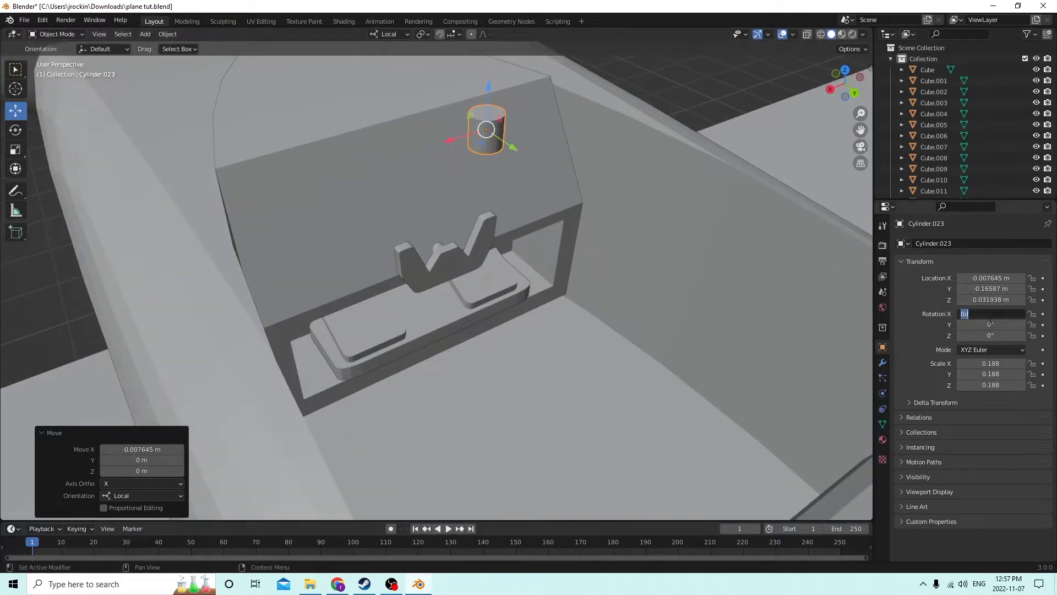
pyautogui.write('90')
pyautogui.press('Return')
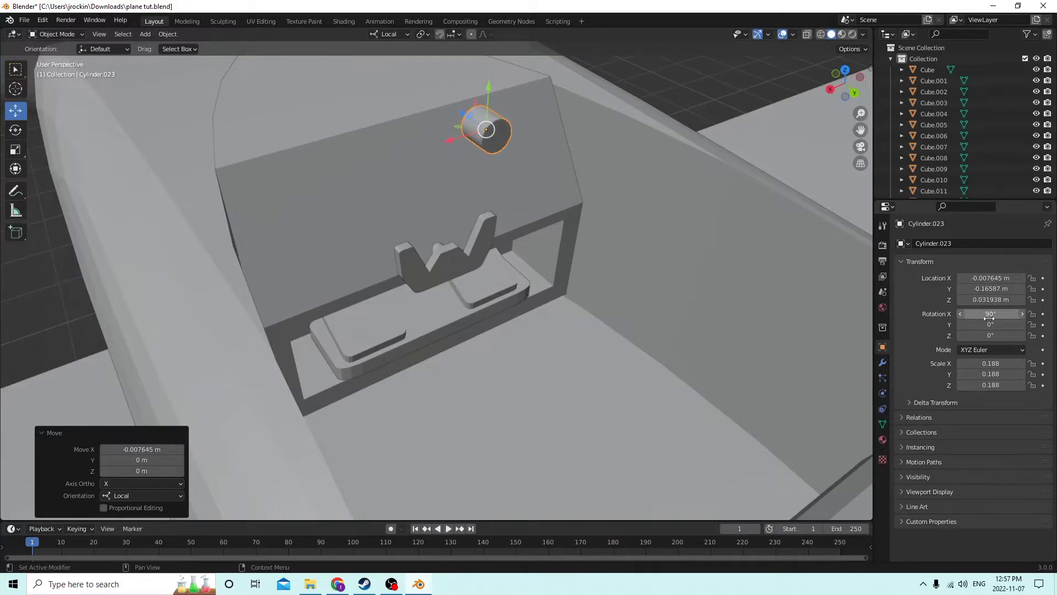
pyautogui.moveTo(489, 82); pyautogui.dragTo(517, 130)
pyautogui.moveTo(531, 142); pyautogui.dragTo(453, 122, button='middle')
pyautogui.moveTo(406, 146); pyautogui.dragTo(442, 146)
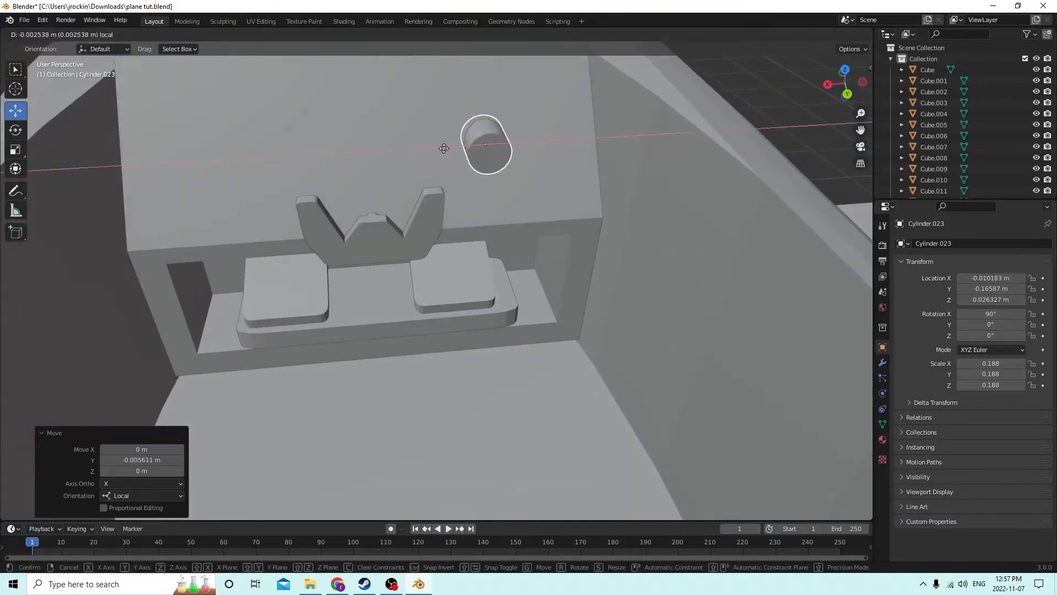
pyautogui.moveTo(441, 147); pyautogui.dragTo(473, 144, button='middle')
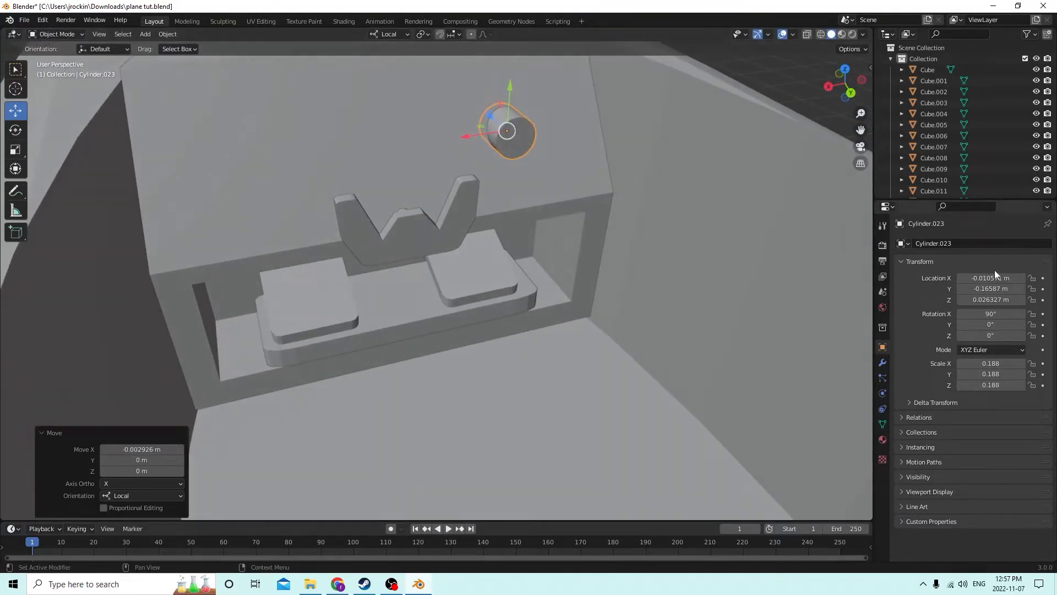
# Tilt the cylinder to an X rotation of 105° and then 110°, and lower it about 0.001 m along its local Y.
pyautogui.click(1005, 312)
pyautogui.write('105')
pyautogui.press('Return')
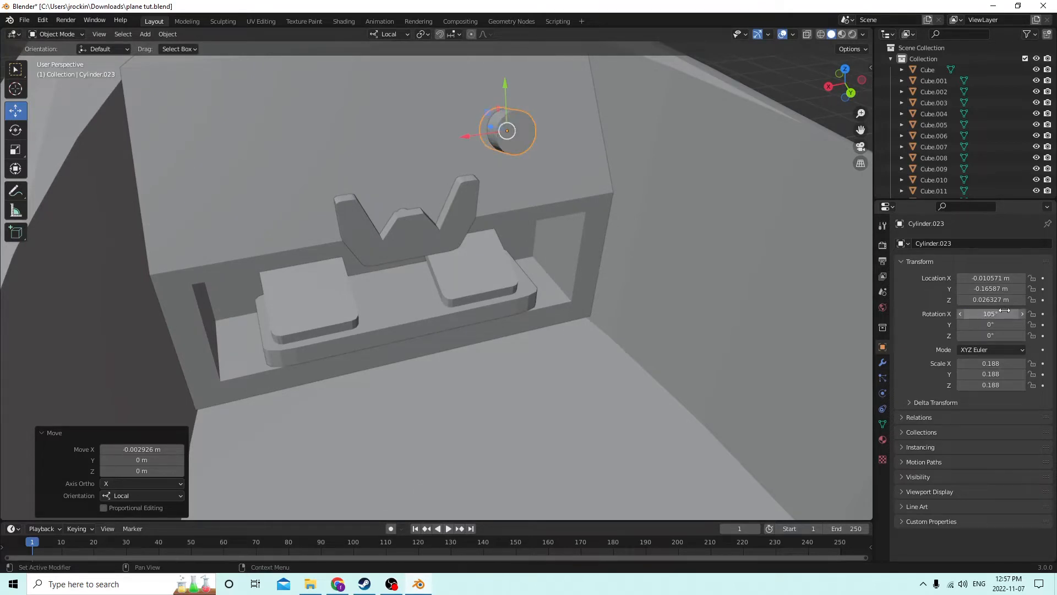
pyautogui.click(1000, 315)
pyautogui.press('Return')
pyautogui.moveTo(679, 118); pyautogui.dragTo(506, 101, button='middle')
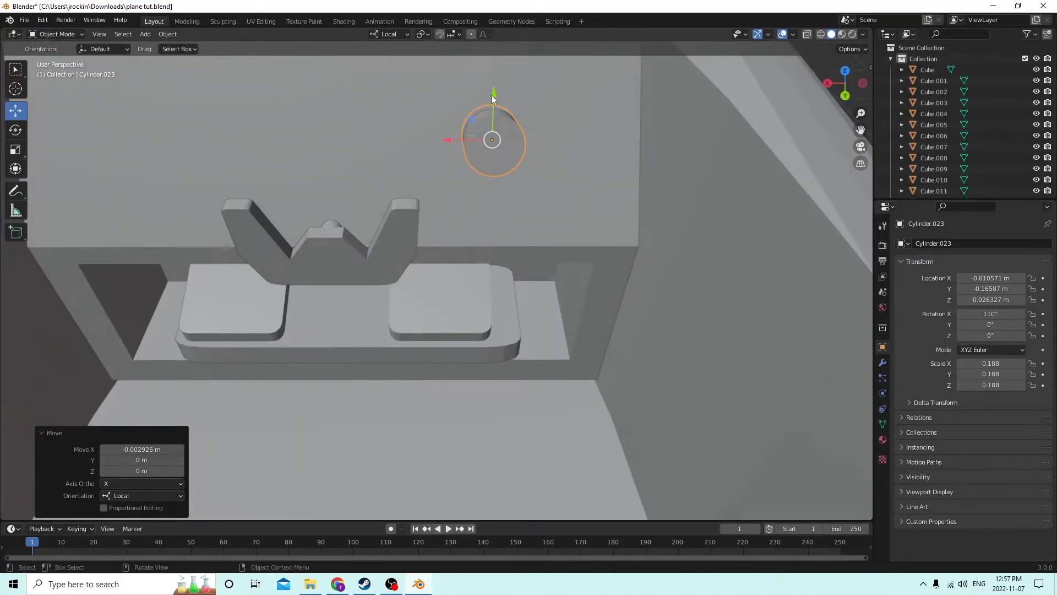
pyautogui.moveTo(493, 98); pyautogui.dragTo(502, 111)
pyautogui.moveTo(502, 111); pyautogui.dragTo(261, 107, button='middle')
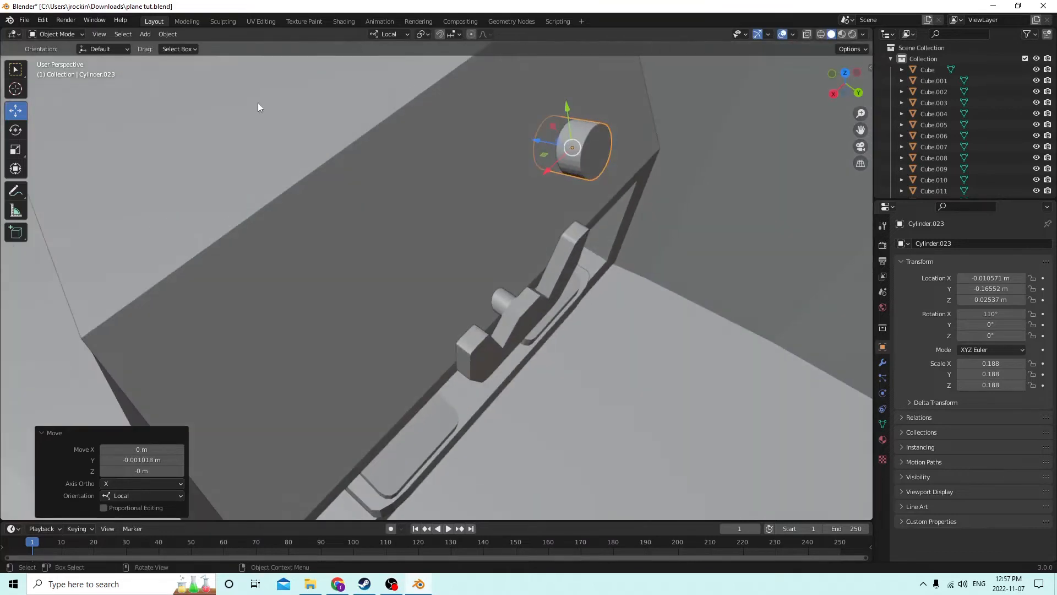
# Flatten the cylinder into a disc by about 0.447 along local Z and set its X rotation to 115°.
pyautogui.click(16, 150)
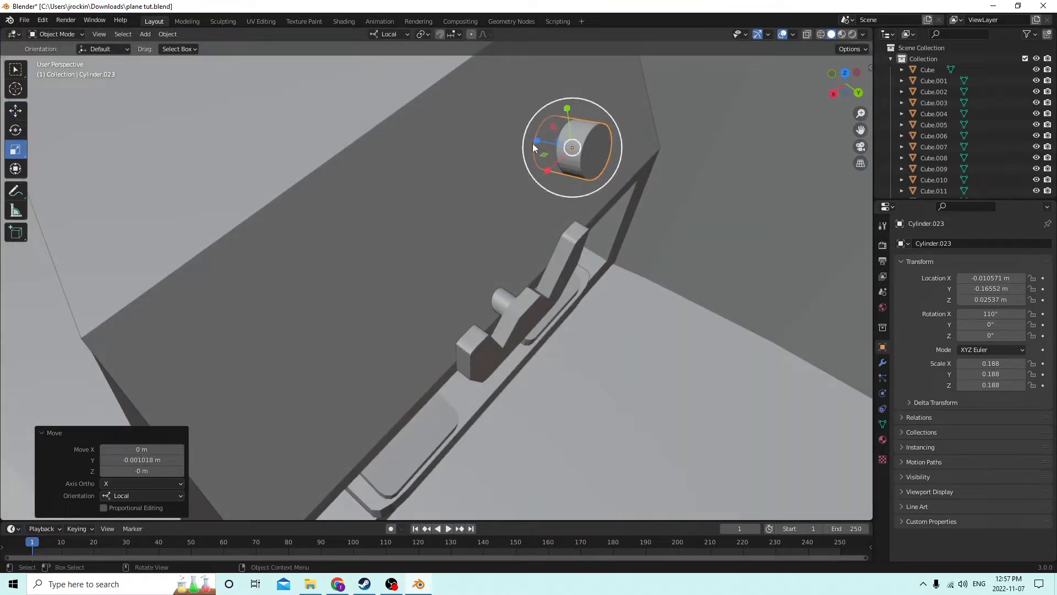
pyautogui.moveTo(533, 144); pyautogui.dragTo(554, 137)
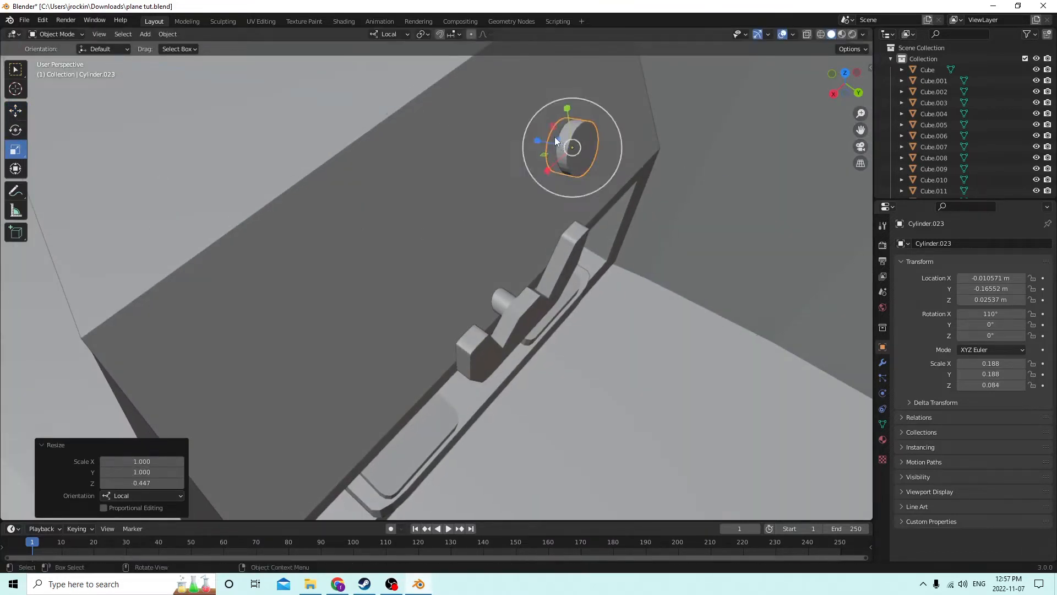
pyautogui.moveTo(554, 136); pyautogui.dragTo(586, 109, button='middle')
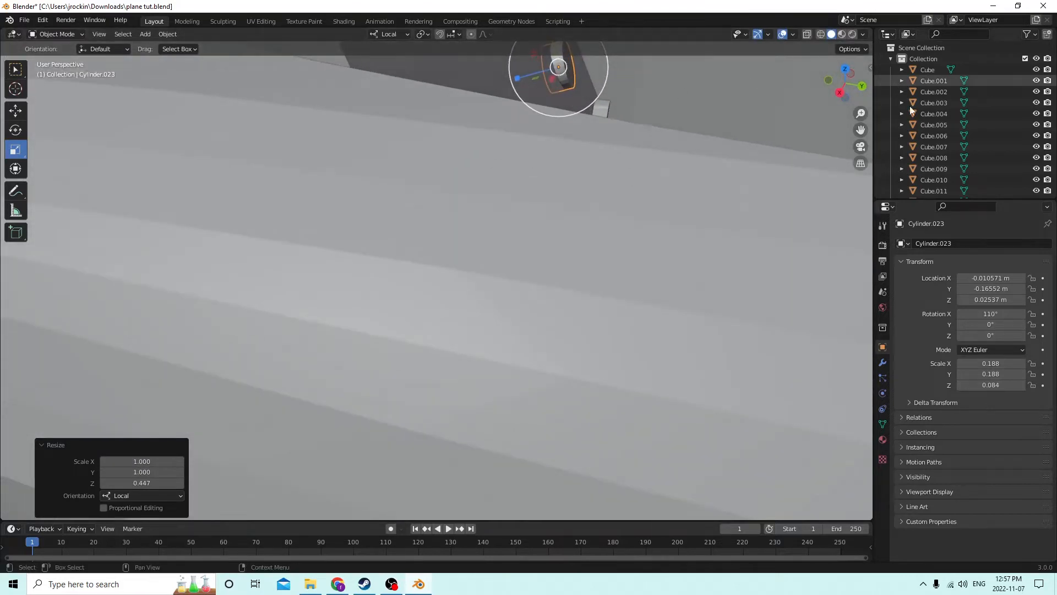
pyautogui.click(990, 313)
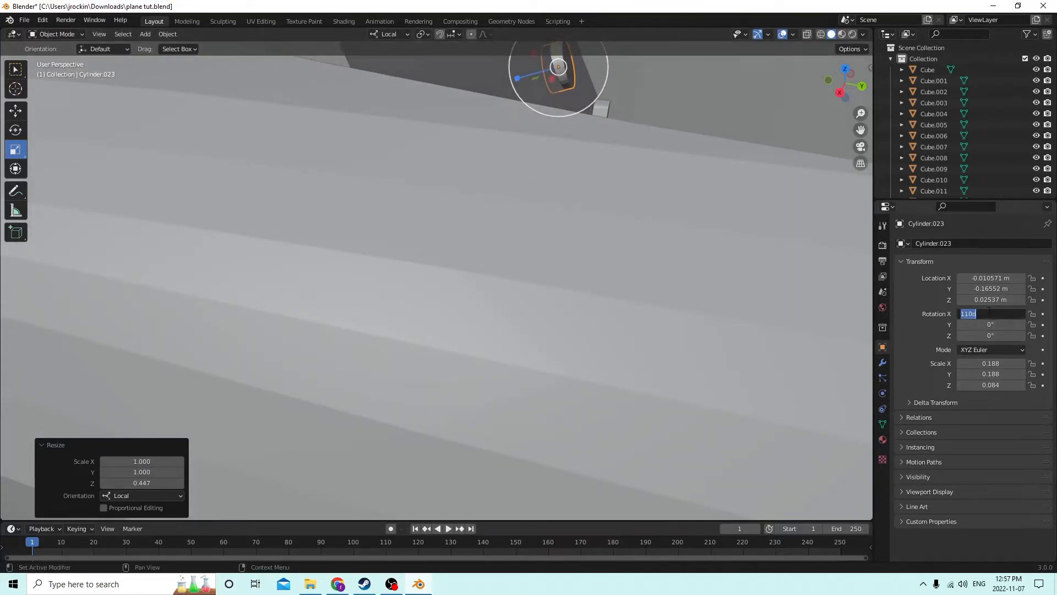
pyautogui.write('115')
pyautogui.press('Return')
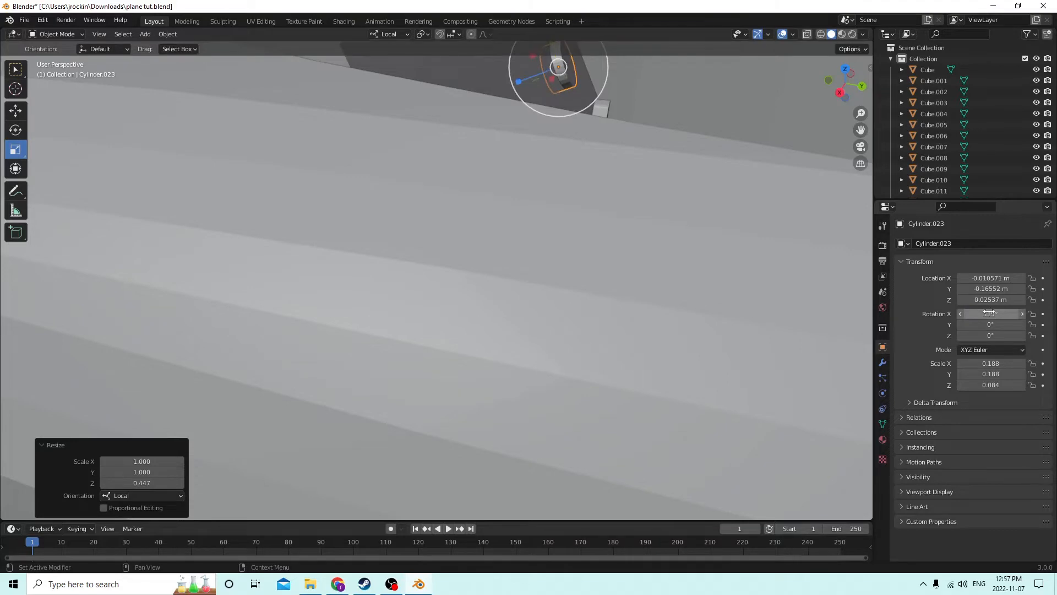
# Inset the disc's front face by a thickness of about 0.00156 m.
pyautogui.moveTo(687, 158); pyautogui.dragTo(542, 133, button='middle')
pyautogui.scroll(1, 496, 132)
pyautogui.press('Tab')
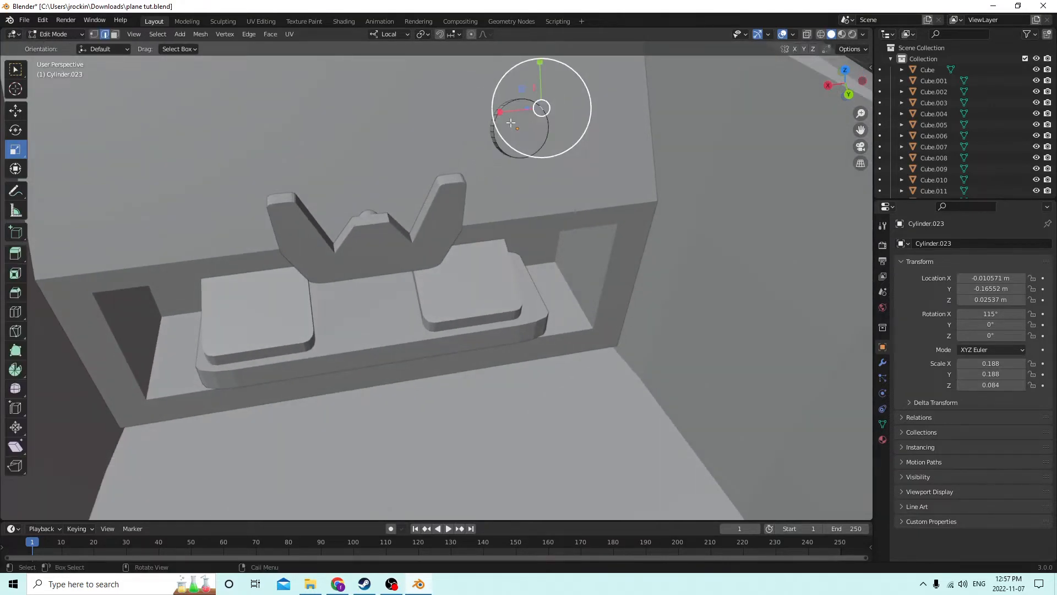
pyautogui.click(114, 35)
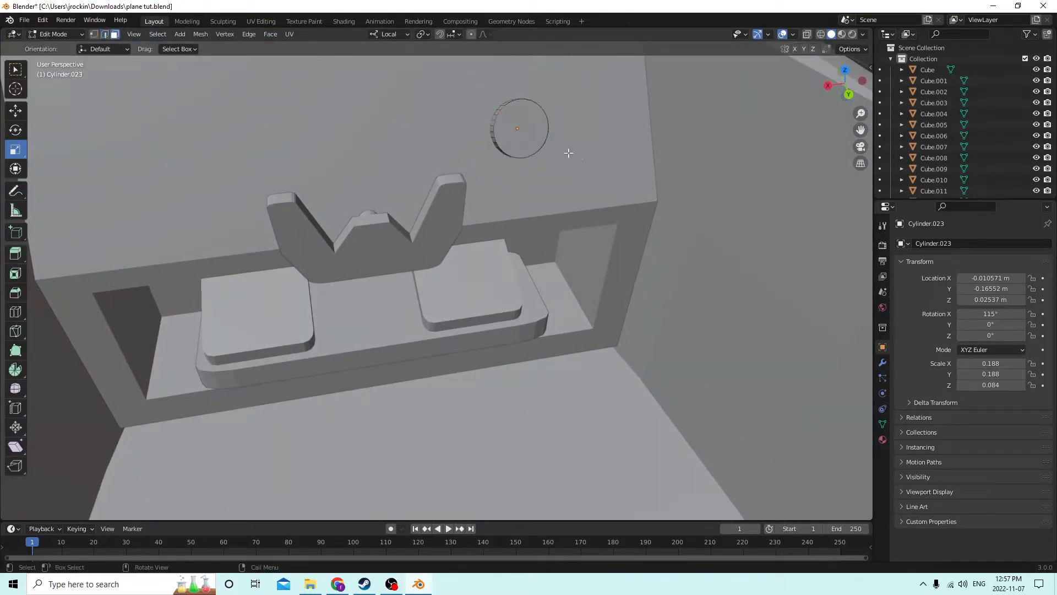
pyautogui.click(531, 136)
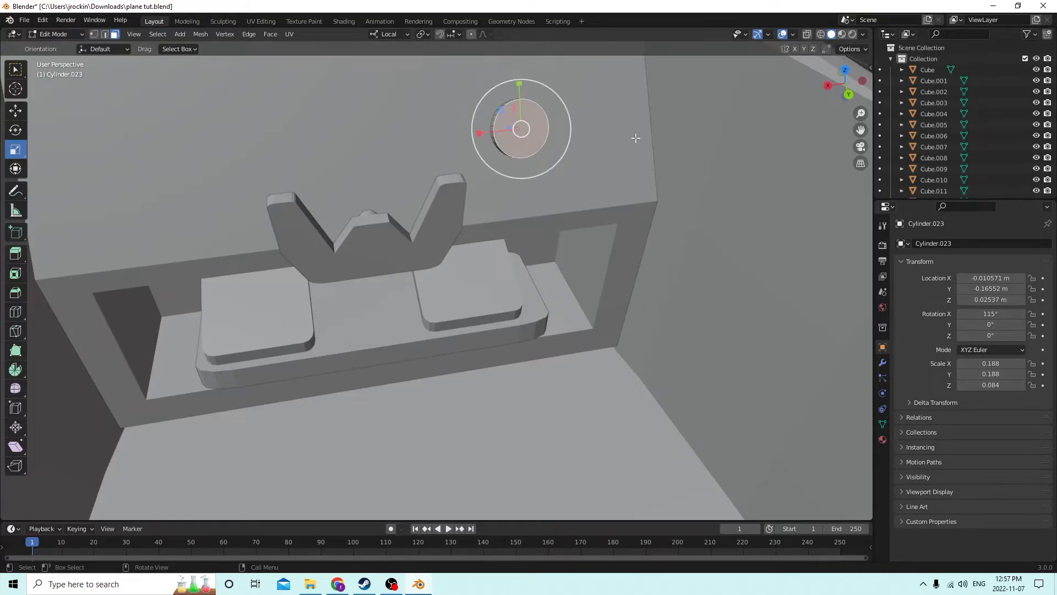
pyautogui.press('i')
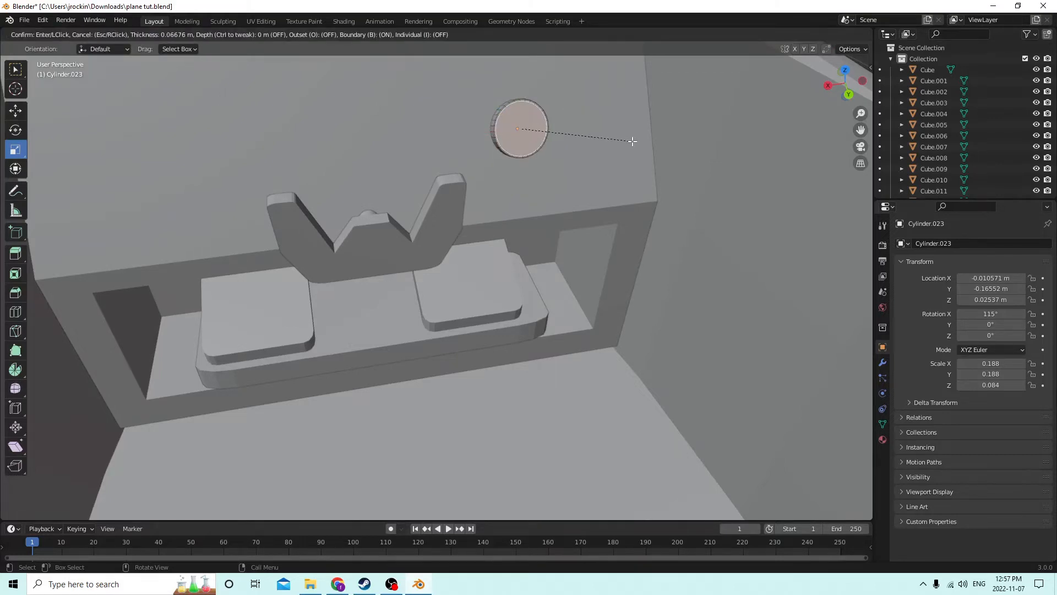
pyautogui.click(628, 142)
# Extrude the inset face about -0.00022 m along its normal to recess the gauge dial, and return to Object Mode.
pyautogui.moveTo(626, 141); pyautogui.dragTo(650, 154, button='middle')
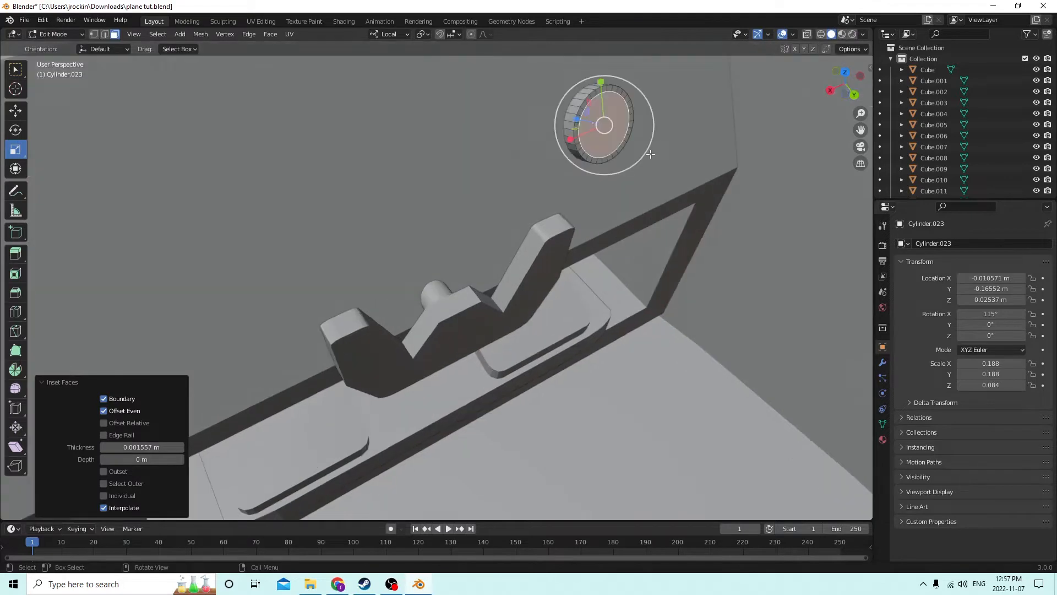
pyautogui.press('e')
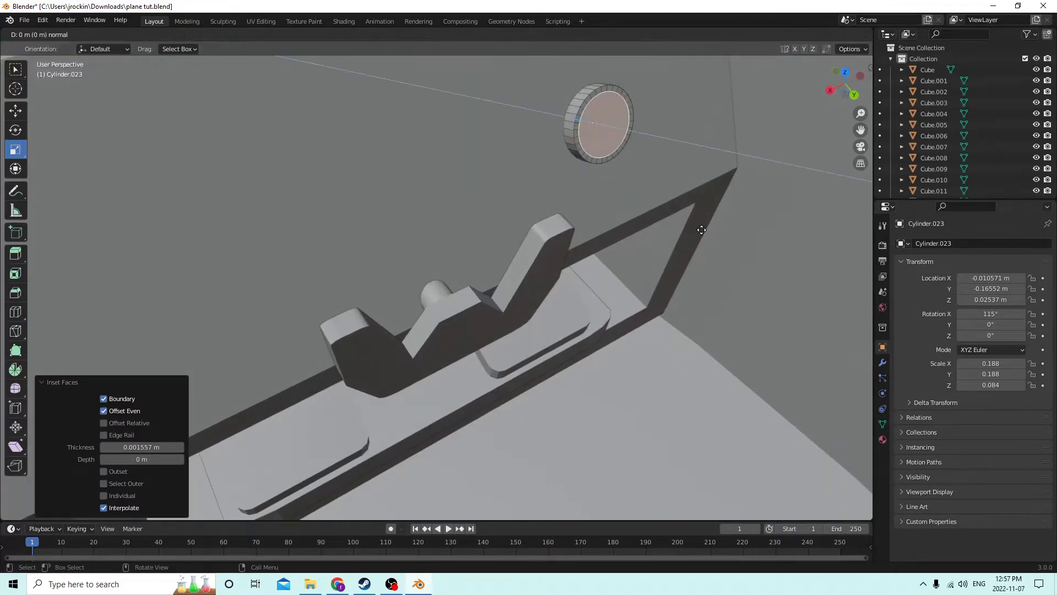
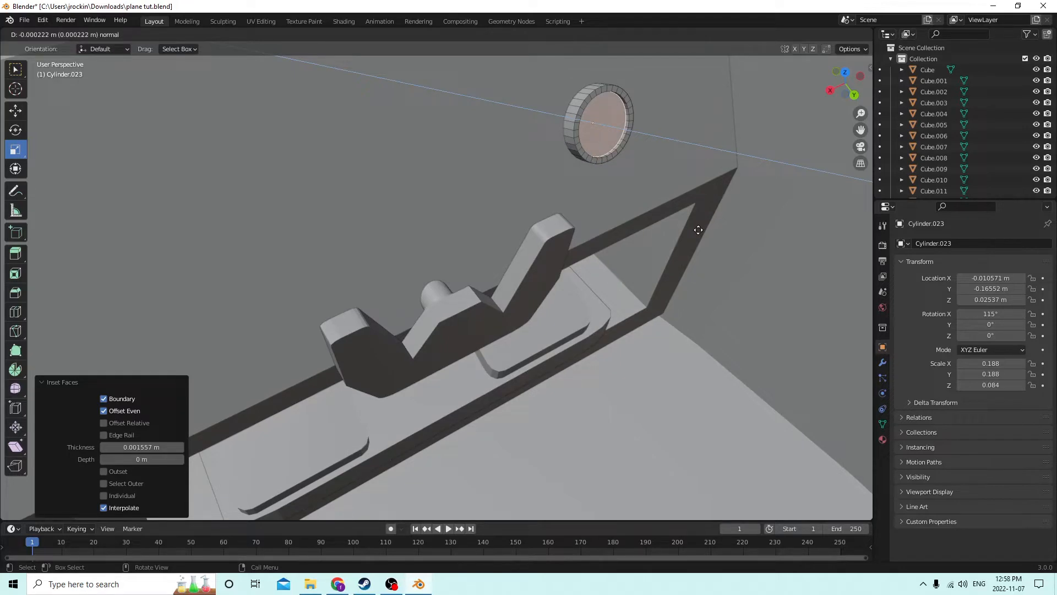
pyautogui.click(698, 230)
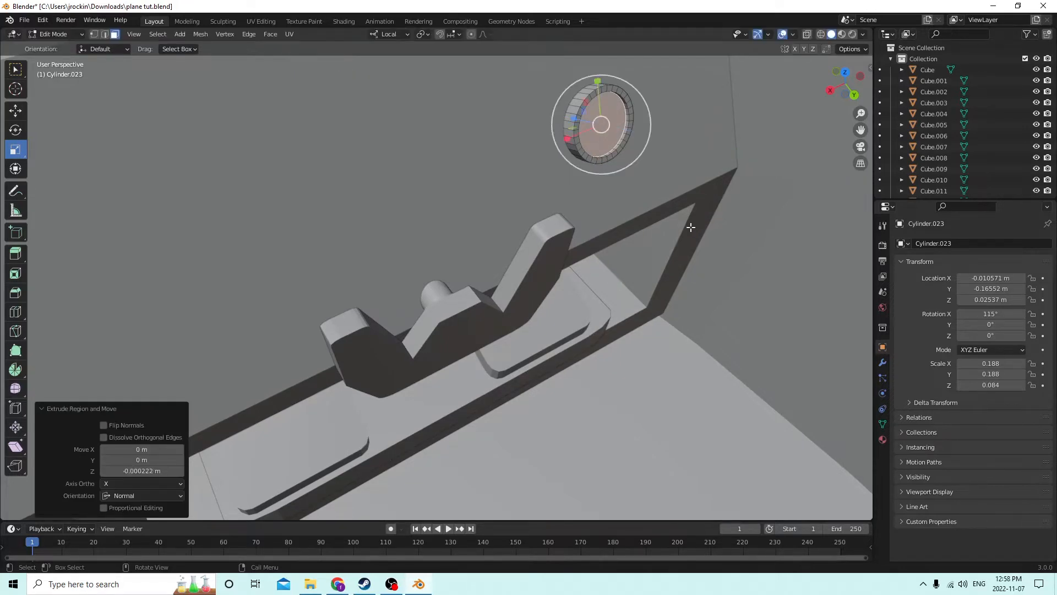
pyautogui.moveTo(698, 230); pyautogui.dragTo(550, 144, button='middle')
pyautogui.press('Tab')
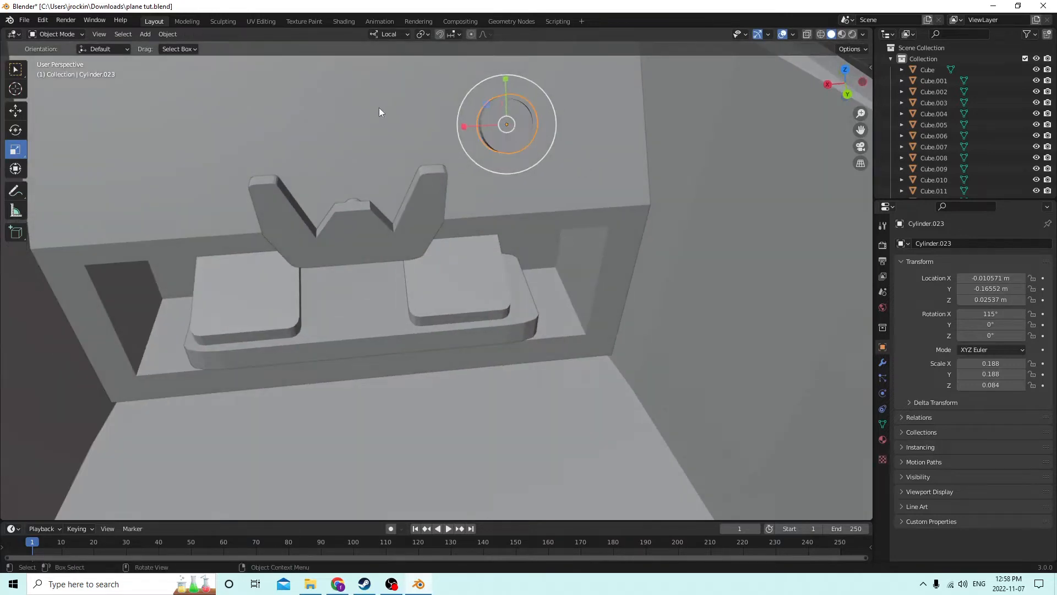
# Slide the gauge about 0.0061 m along its local Y toward the dashboard's upper edge.
pyautogui.moveTo(379, 108); pyautogui.dragTo(318, 63, button='middle')
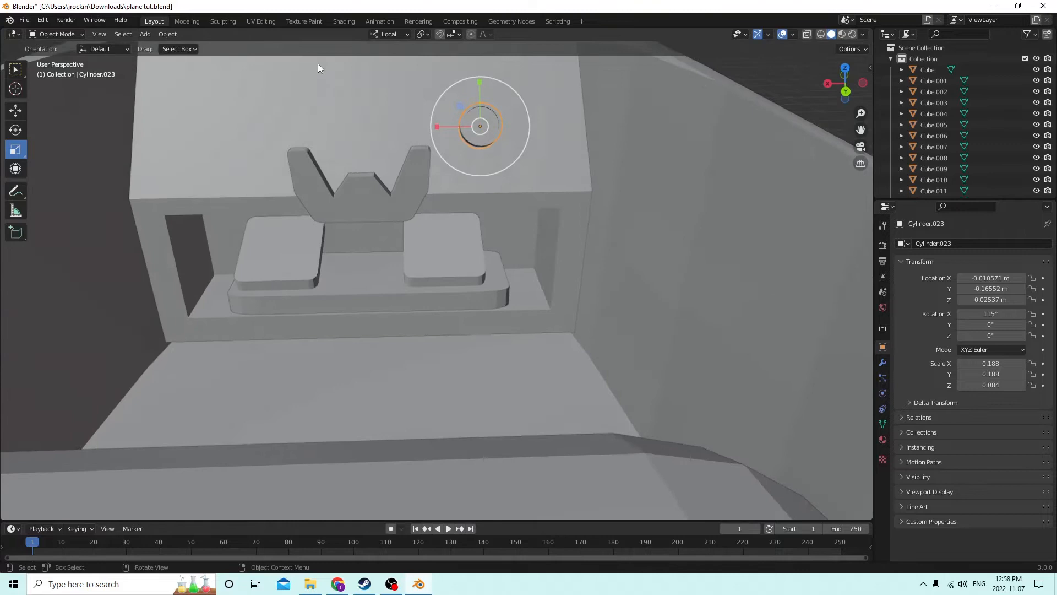
pyautogui.click(16, 112)
pyautogui.moveTo(277, 105); pyautogui.dragTo(359, 114, button='middle')
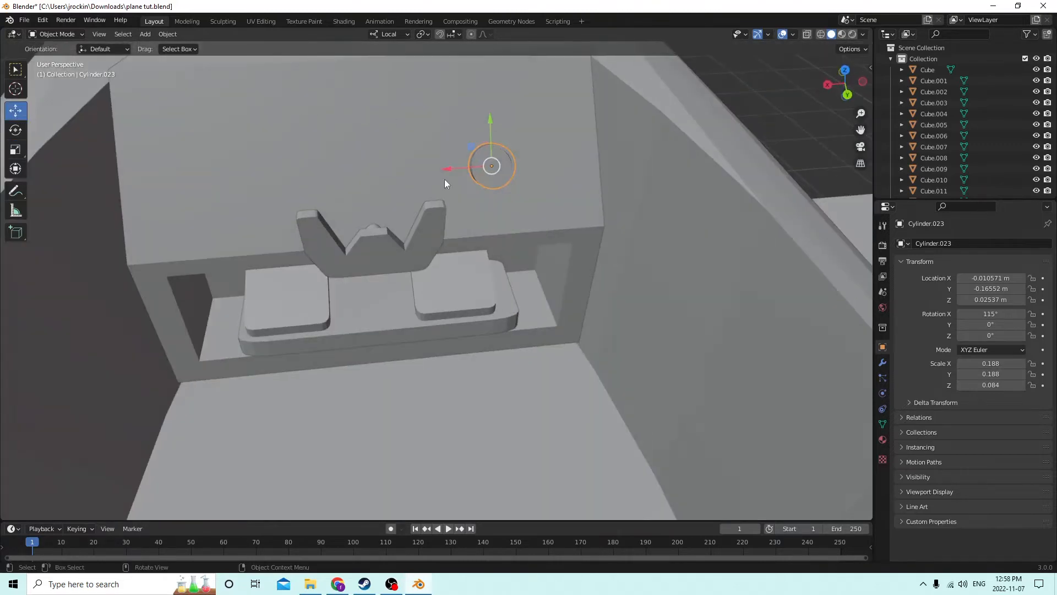
pyautogui.moveTo(492, 121); pyautogui.dragTo(490, 46)
pyautogui.moveTo(510, 79); pyautogui.dragTo(498, 110, button='middle')
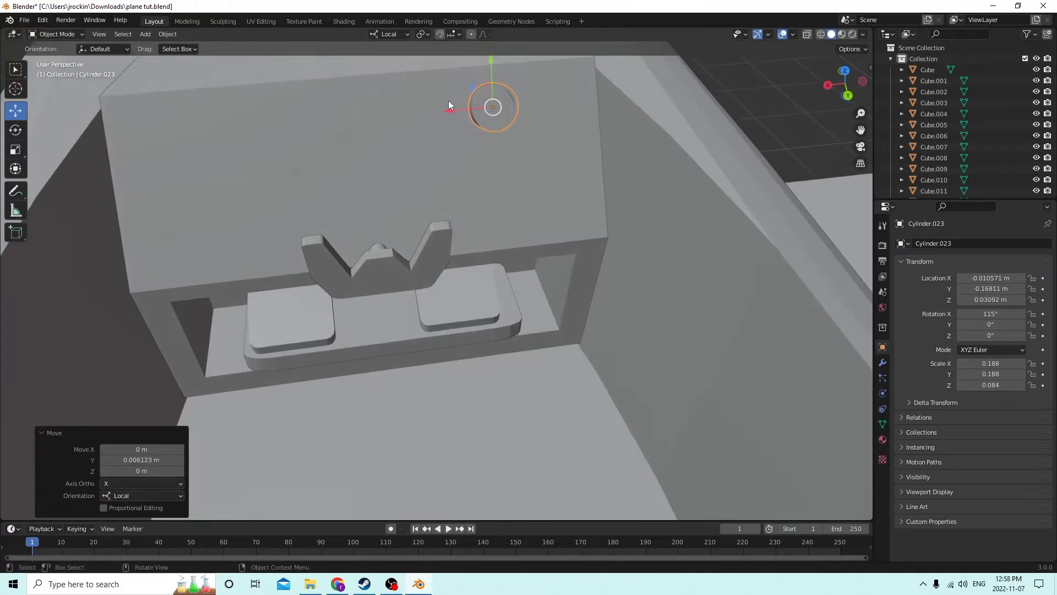
# Duplicate the gauge four times and space the copies along local X in a row across the upper dashboard.
pyautogui.hotkey('shift', 'd')
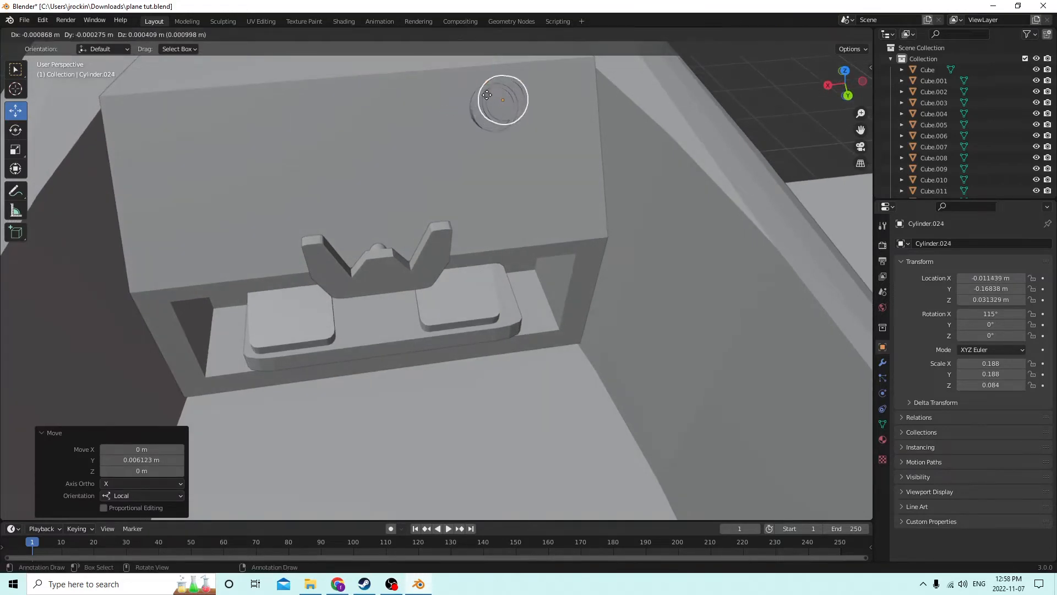
pyautogui.rightClick(442, 118)
pyautogui.moveTo(446, 113); pyautogui.dragTo(154, 131)
pyautogui.hotkey('shift', 'd')
pyautogui.rightClick(417, 117)
pyautogui.hotkey('shift', 'd')
pyautogui.rightClick(380, 101)
pyautogui.hotkey('shift', 'd')
pyautogui.rightClick(235, 136)
pyautogui.moveTo(155, 135)
pyautogui.mouseDown(button='middle')
pyautogui.moveTo(149, 118)
pyautogui.moveTo(174, 132)
pyautogui.mouseUp(button='middle')
pyautogui.moveTo(522, 87); pyautogui.dragTo(465, 102, button='middle')
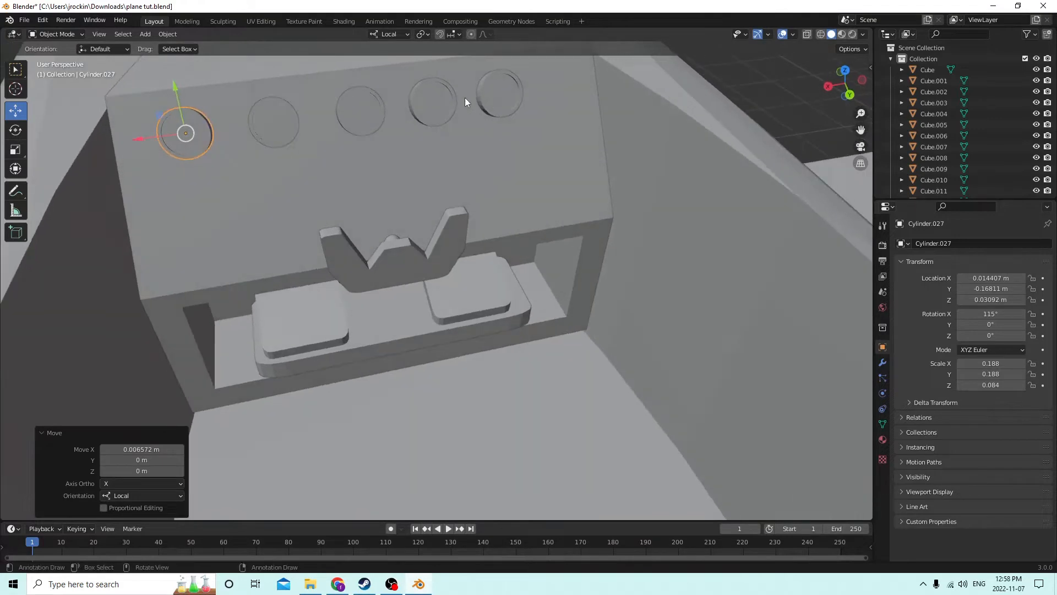
pyautogui.click(194, 139)
pyautogui.click(198, 128)
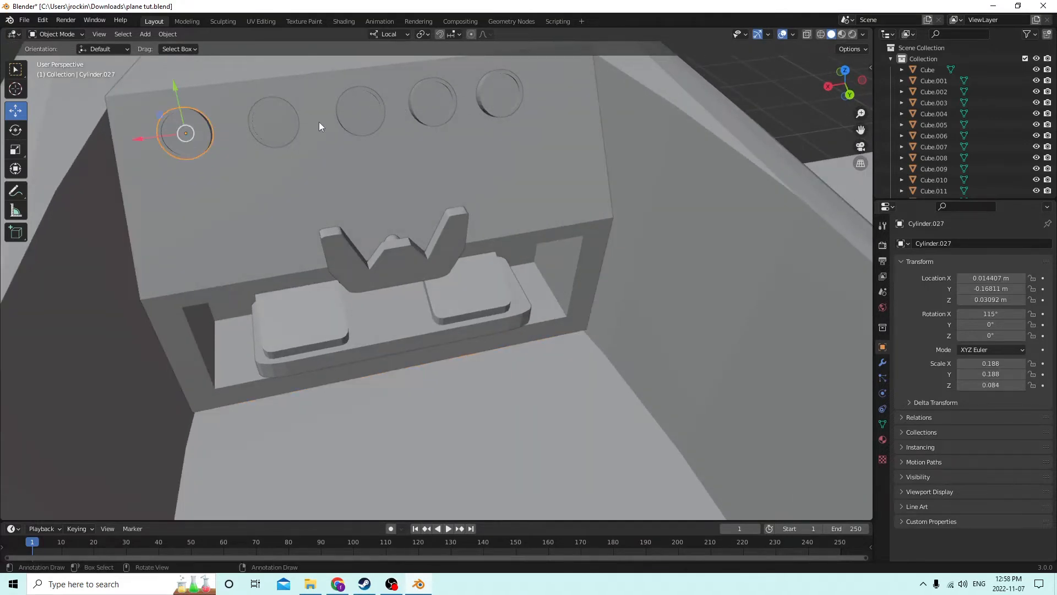
# Check the spacing and alignment of the five gauges along the upper dashboard.
pyautogui.click(285, 129)
pyautogui.click(372, 117)
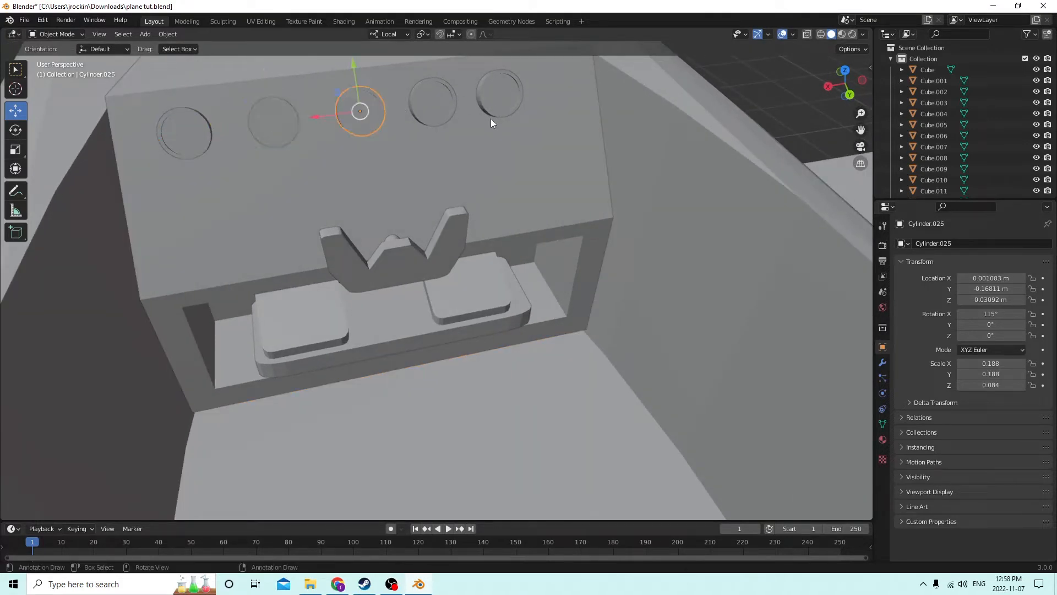
pyautogui.click(429, 104)
pyautogui.click(369, 112)
pyautogui.moveTo(427, 120)
pyautogui.mouseDown(button='middle')
pyautogui.moveTo(406, 123)
pyautogui.moveTo(422, 114)
pyautogui.mouseUp(button='middle')
pyautogui.click(423, 114)
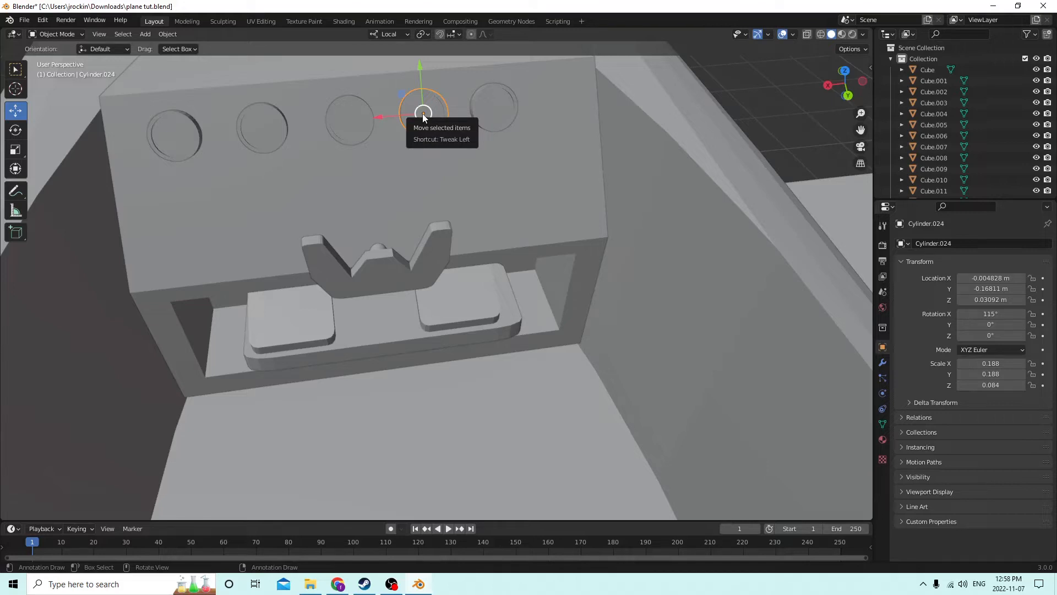
pyautogui.moveTo(423, 114); pyautogui.dragTo(384, 130, button='middle')
pyautogui.click(491, 144)
pyautogui.moveTo(335, 144); pyautogui.dragTo(379, 123, button='middle')
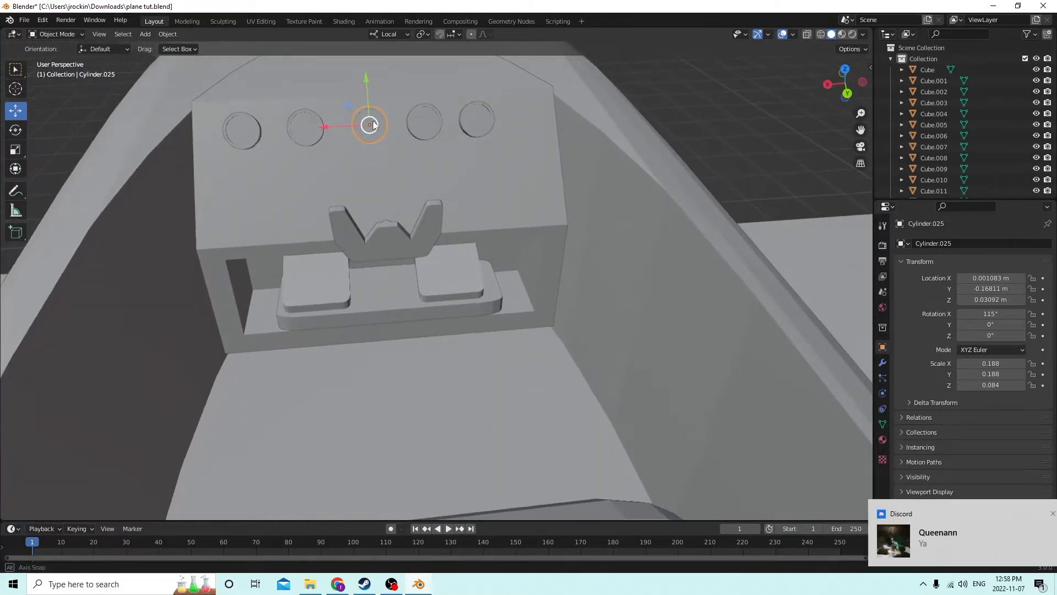
pyautogui.click(1032, 514)
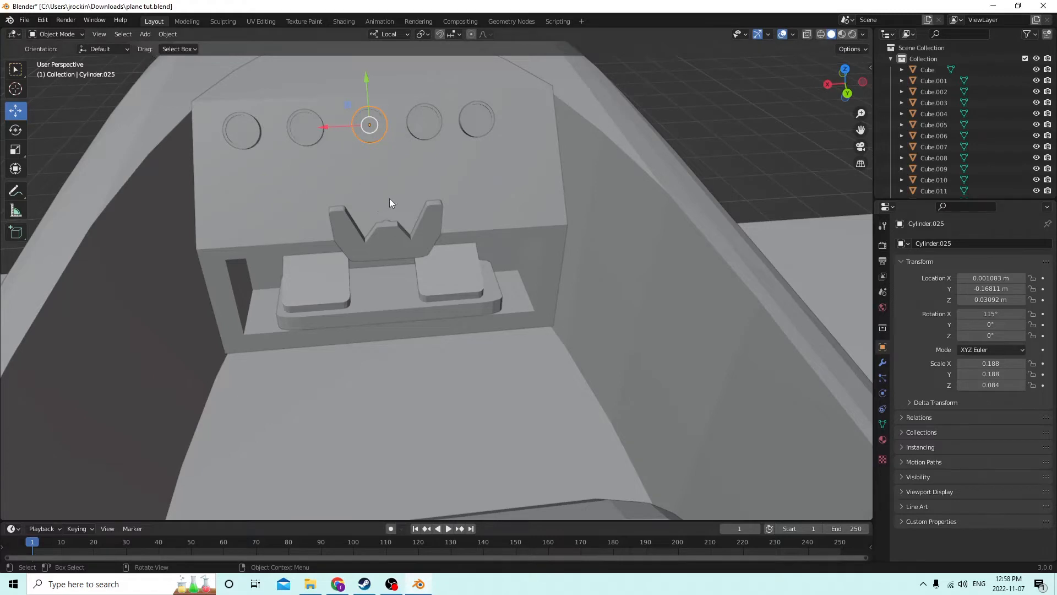
# Add a cylinder with radius 0.01 m and depth 0.02 m, and move it about -0.182 m along Y toward the cockpit.
pyautogui.scroll(-1, 394, 197)
pyautogui.moveTo(395, 197)
pyautogui.mouseDown(button='middle')
pyautogui.moveTo(421, 221)
pyautogui.moveTo(376, 191)
pyautogui.moveTo(392, 179)
pyautogui.mouseUp(button='middle')
pyautogui.scroll(3, 414, 210)
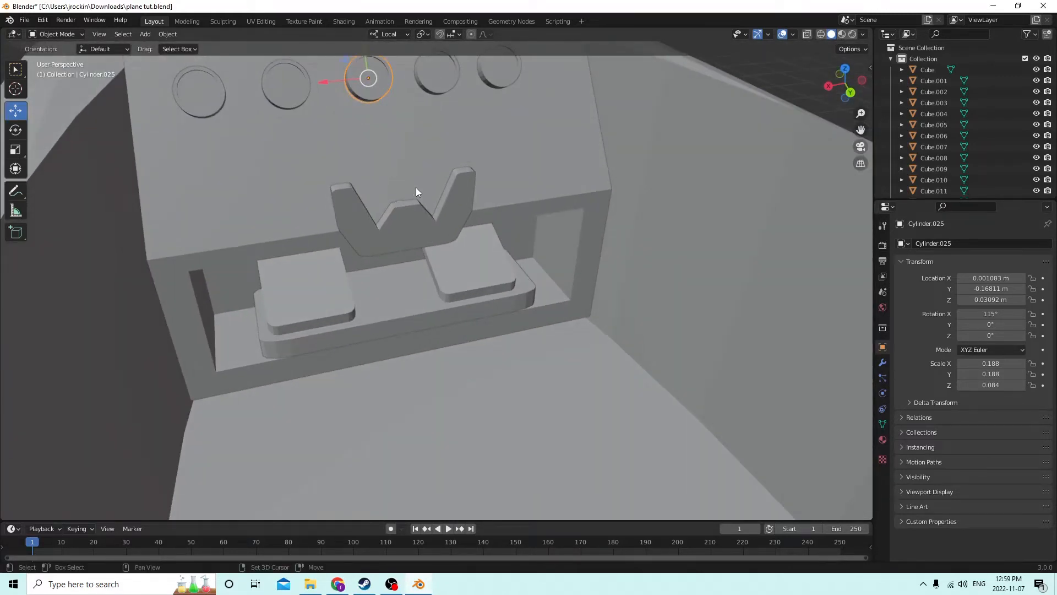
pyautogui.hotkey('shift', 'a')
pyautogui.moveTo(405, 192)
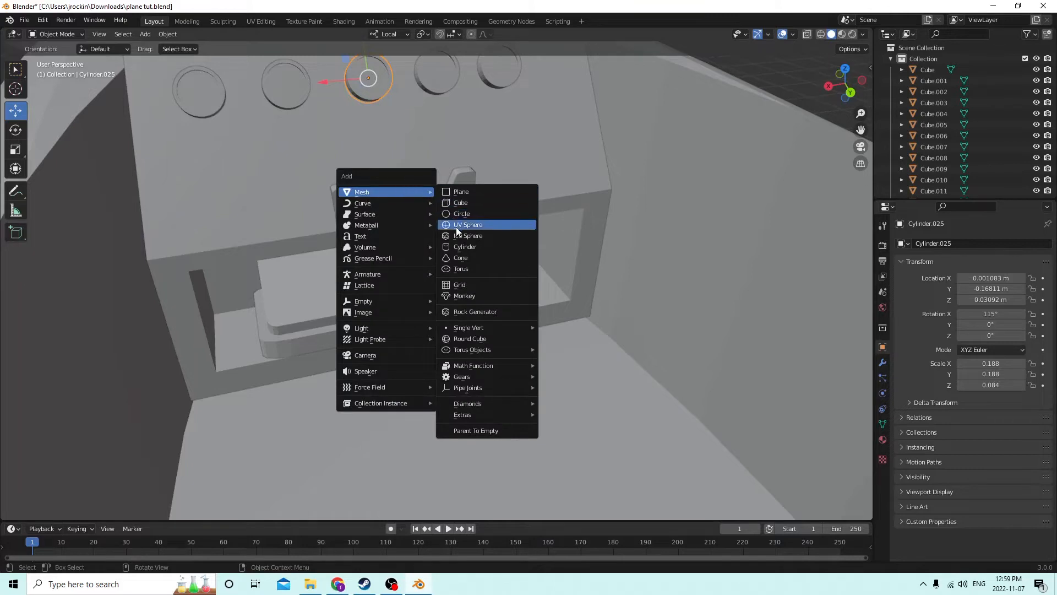
pyautogui.click(465, 247)
pyautogui.scroll(-2, 487, 233)
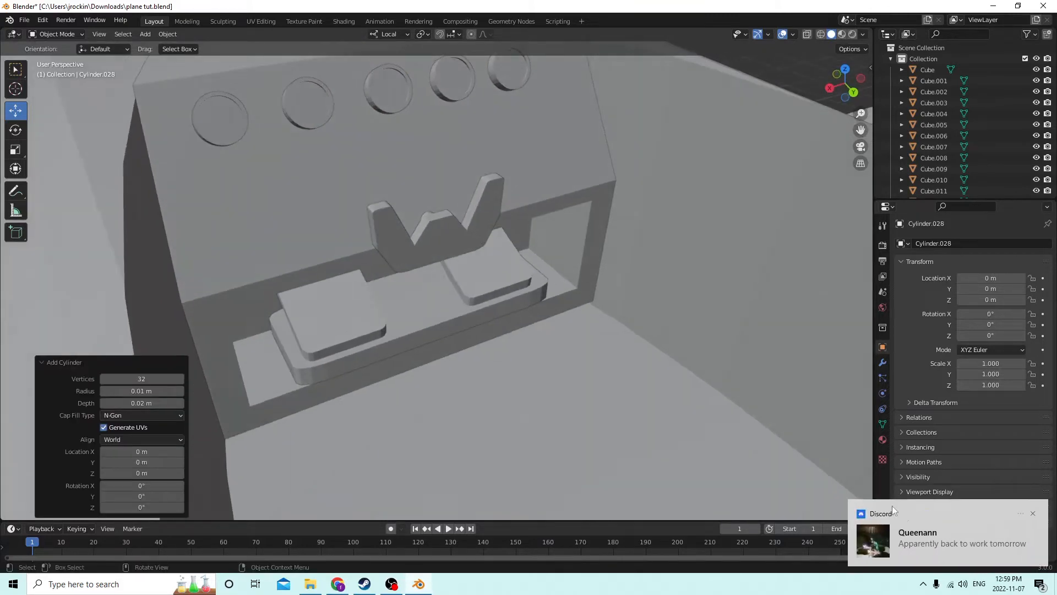
pyautogui.click(1033, 513)
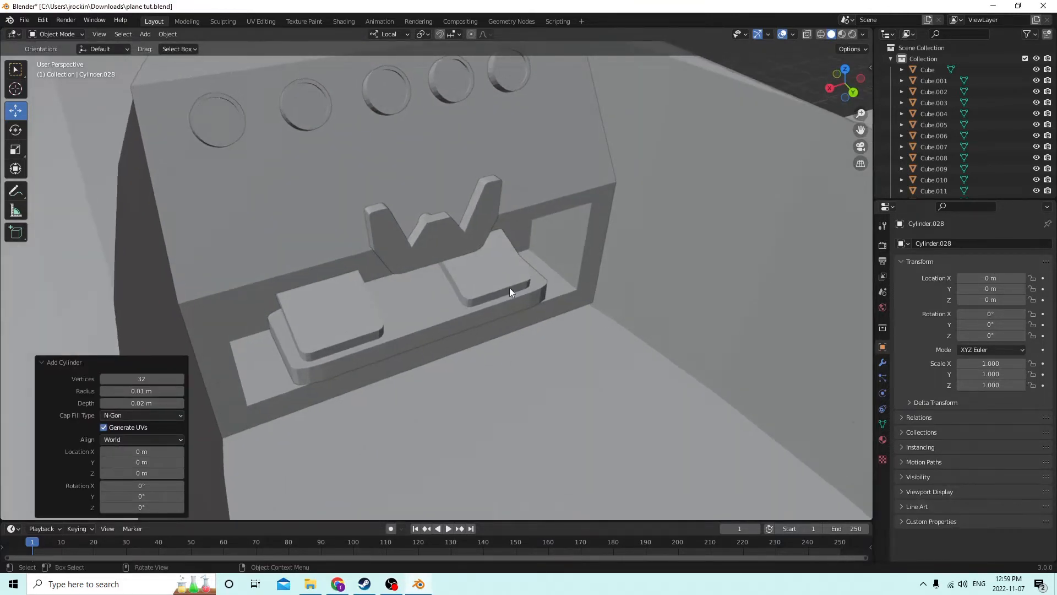
pyautogui.scroll(-5, 510, 288)
pyautogui.moveTo(504, 251); pyautogui.dragTo(741, 305, button='middle')
pyautogui.moveTo(802, 325); pyautogui.dragTo(463, 285)
pyautogui.scroll(4, 447, 276)
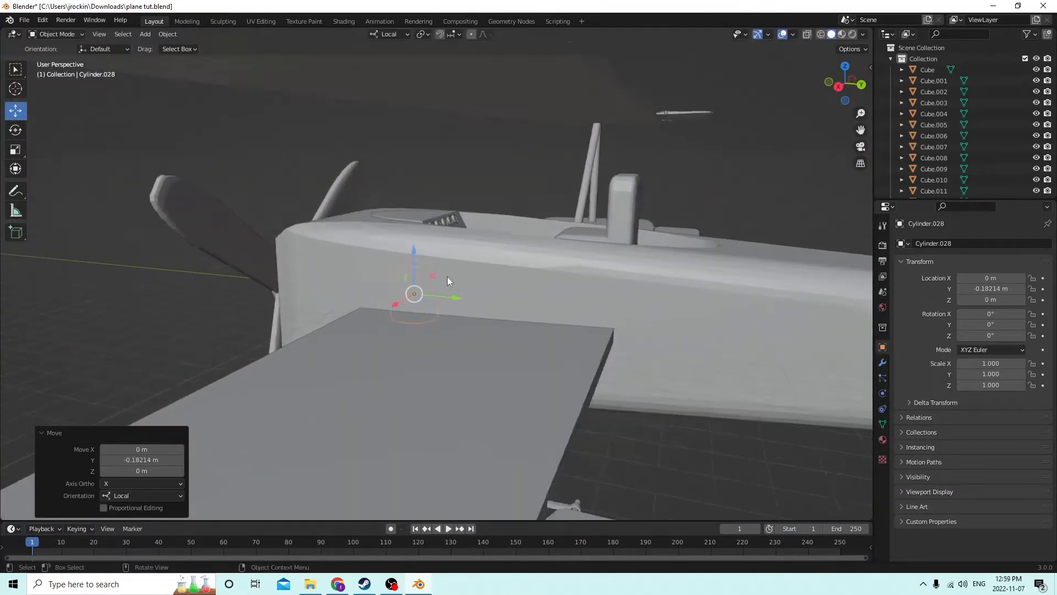
# Shift the new cylinder about 0.0106 m along Y and raise it about 0.0173 m along Z to the dashboard's front.
pyautogui.moveTo(314, 311); pyautogui.dragTo(375, 314, button='middle')
pyautogui.scroll(4, 289, 288)
pyautogui.scroll(4, 342, 288)
pyautogui.moveTo(342, 333); pyautogui.dragTo(433, 380)
pyautogui.scroll(-3, 330, 286)
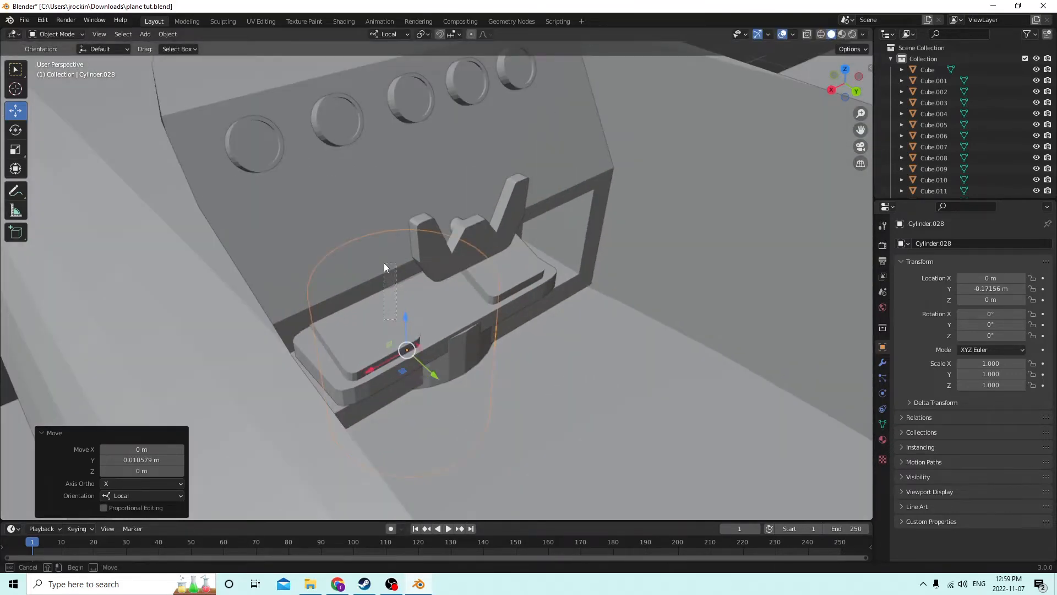
pyautogui.click(403, 279)
pyautogui.click(439, 328)
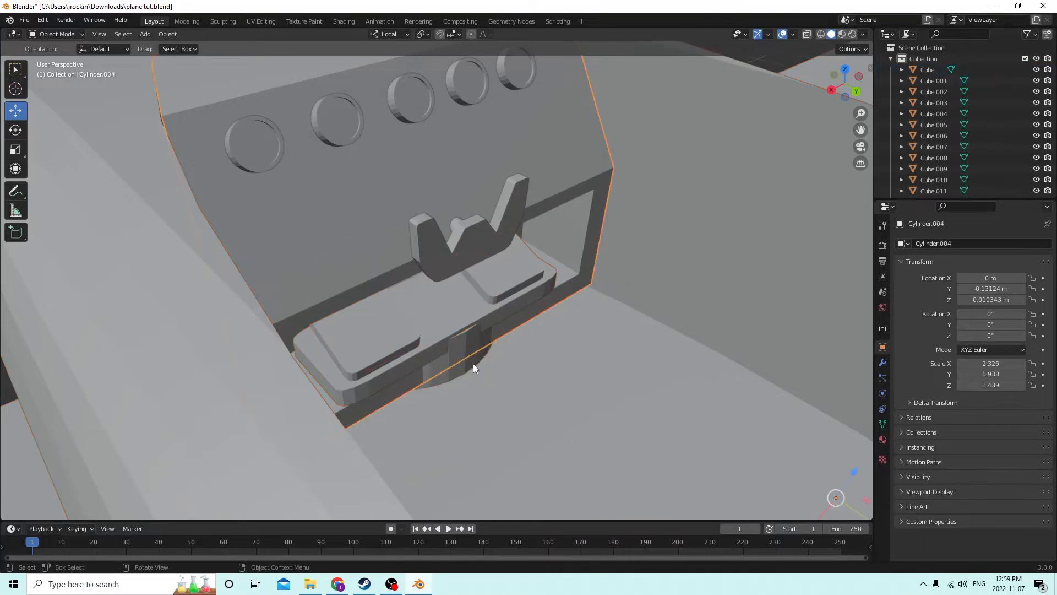
pyautogui.click(426, 337)
pyautogui.moveTo(398, 315); pyautogui.dragTo(400, 188)
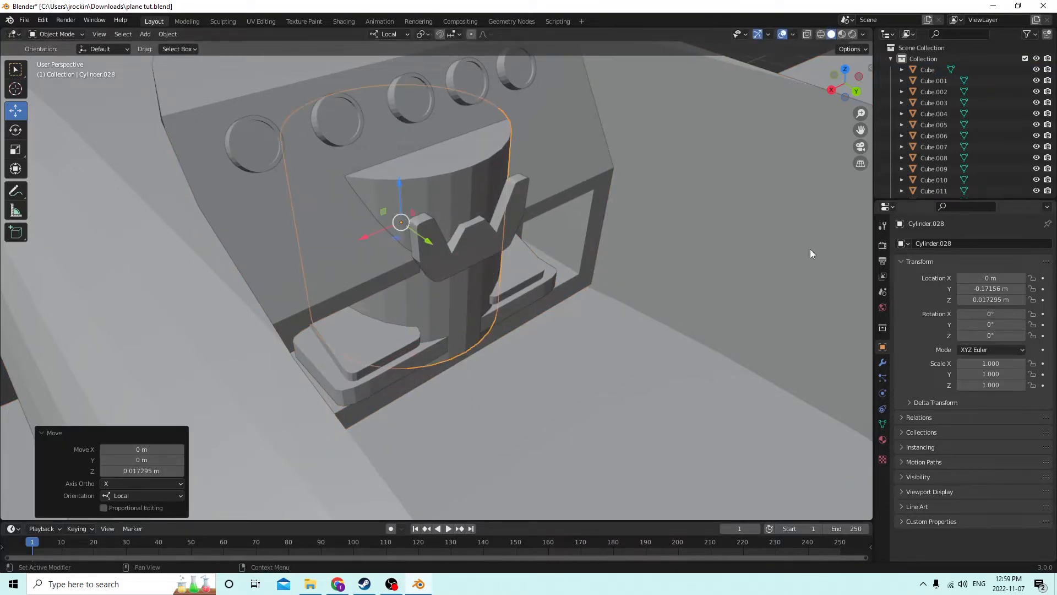
# Set the cylinder's X rotation to 115° to match the gauges' tilt.
pyautogui.click(469, 78)
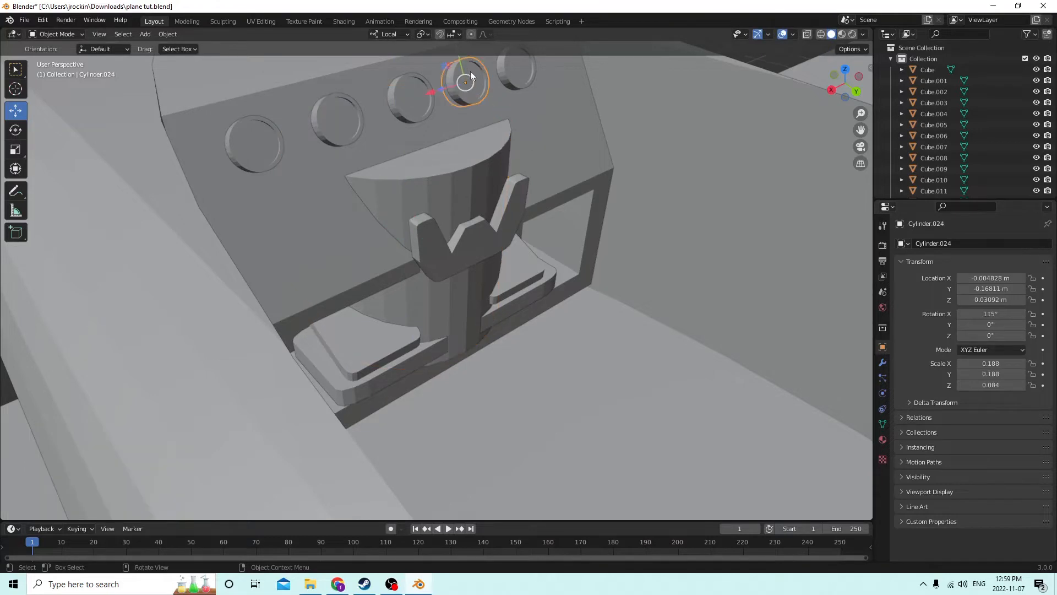
pyautogui.click(469, 156)
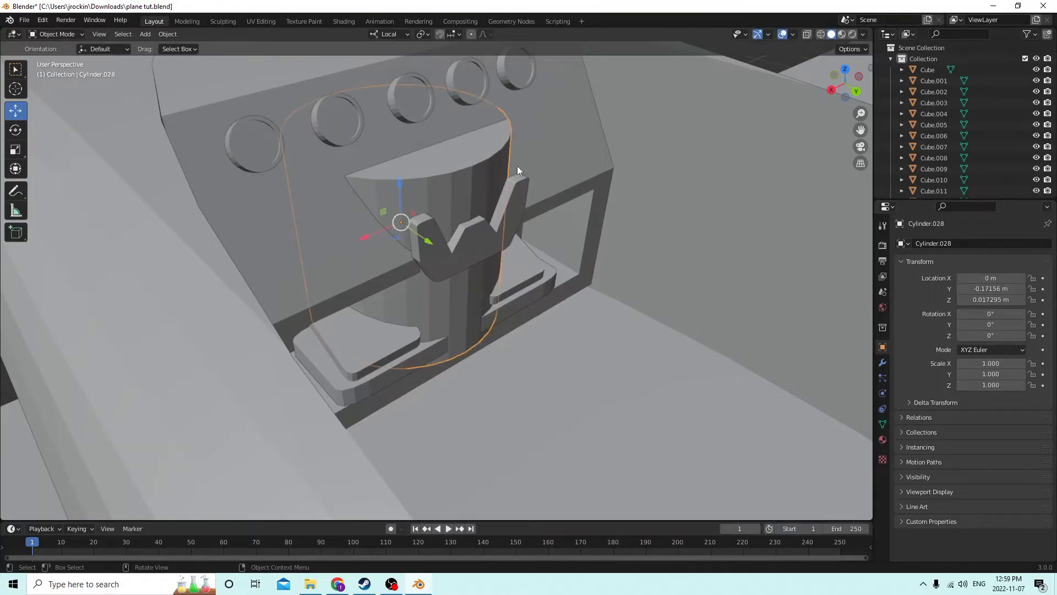
pyautogui.click(464, 83)
pyautogui.click(465, 179)
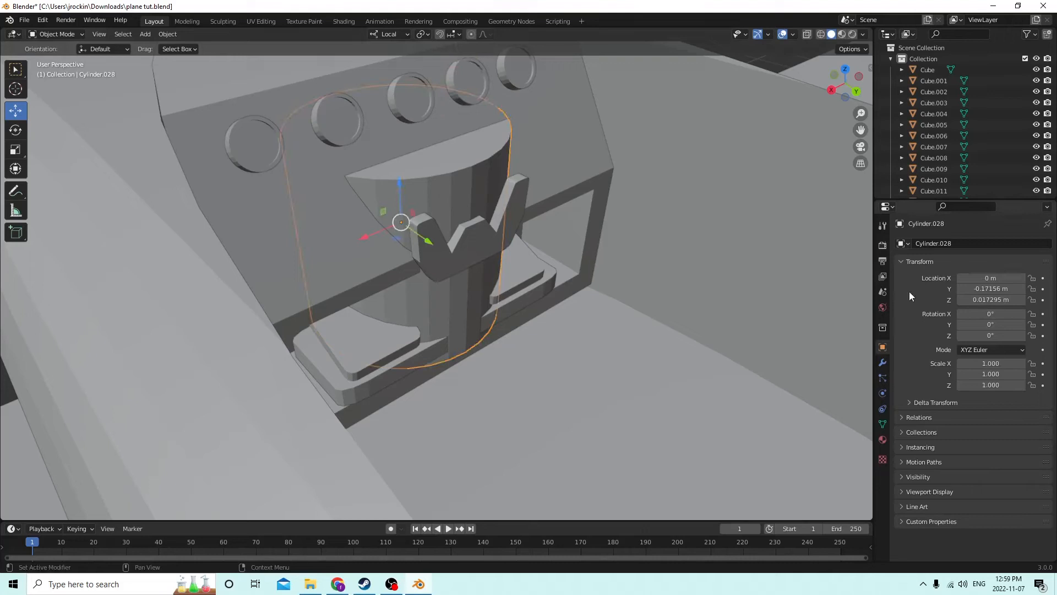
pyautogui.click(978, 319)
pyautogui.write('115')
pyautogui.press('Return')
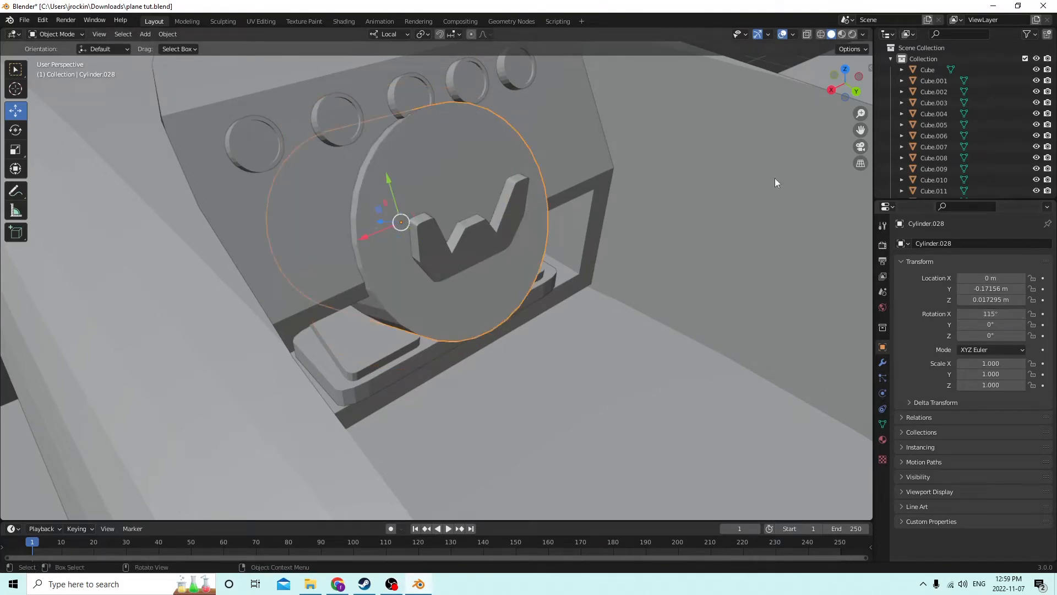
# Scale the cylinder uniformly by about 0.41 and shift it along its local Y and Z to the dashboard's sloped face.
pyautogui.press('s')
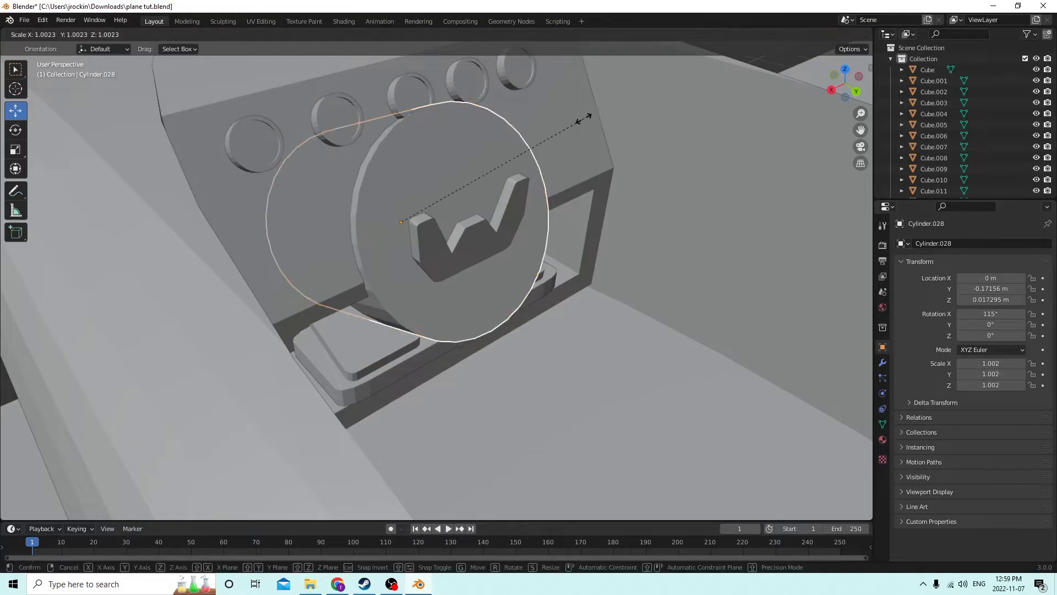
pyautogui.click(436, 139)
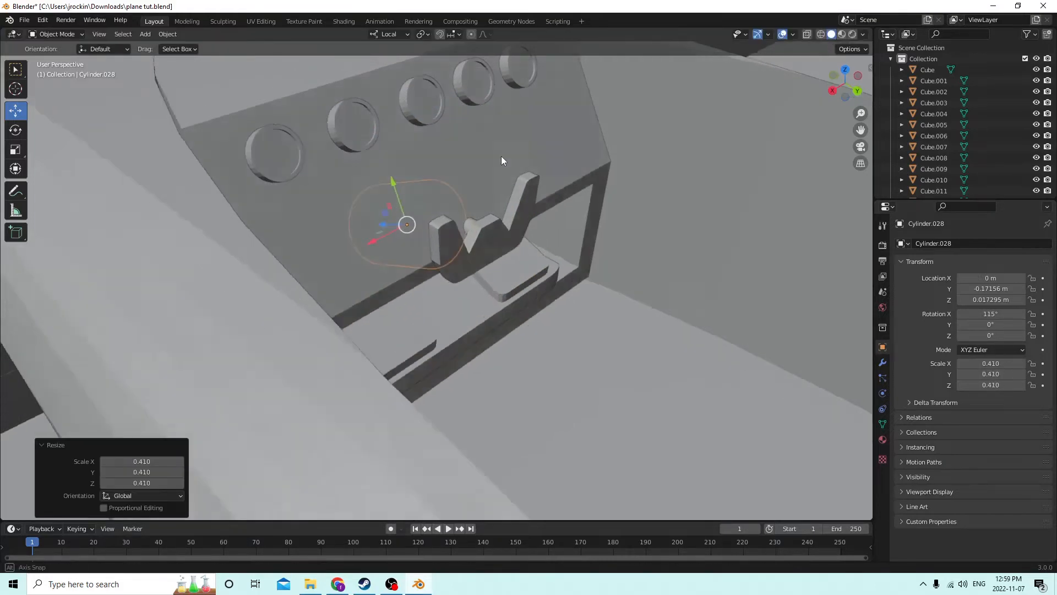
pyautogui.moveTo(501, 157); pyautogui.dragTo(421, 191, button='middle')
pyautogui.moveTo(421, 190); pyautogui.dragTo(408, 162)
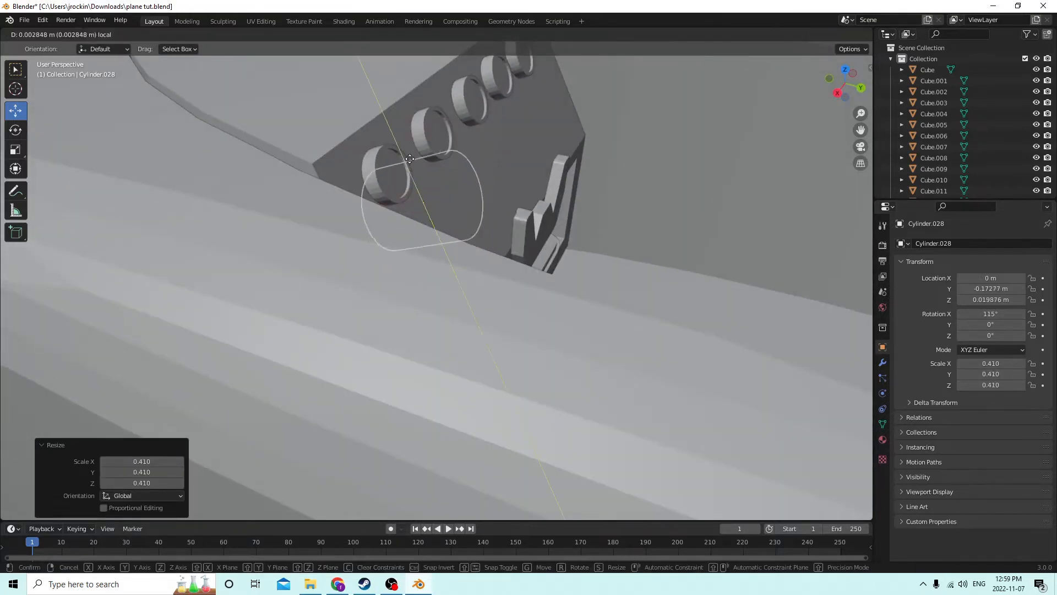
pyautogui.moveTo(389, 206); pyautogui.dragTo(465, 192)
# Shrink the cylinder uniformly by about 0.193 and move it about 0.0129 m along local X below the outer gauge.
pyautogui.moveTo(464, 191); pyautogui.dragTo(392, 205, button='middle')
pyautogui.press('s')
pyautogui.click(455, 199)
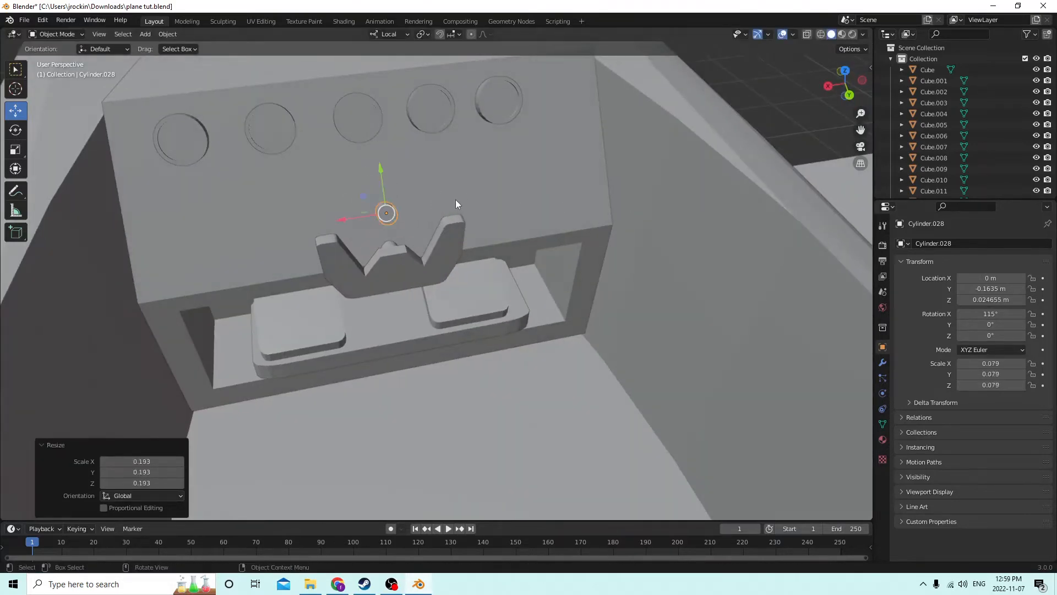
pyautogui.moveTo(454, 199); pyautogui.dragTo(314, 189, button='middle')
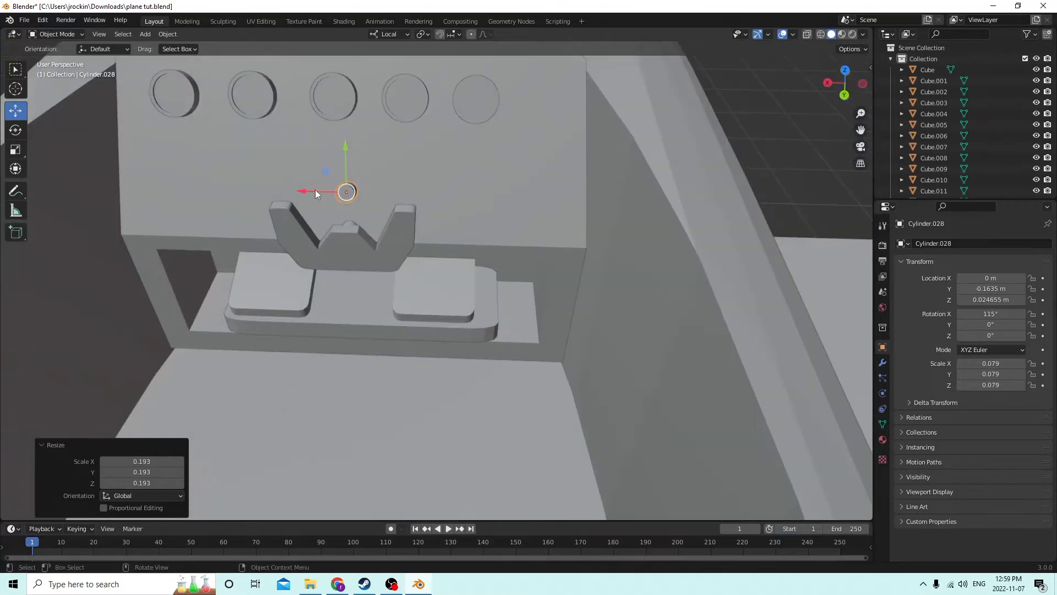
pyautogui.moveTo(306, 186); pyautogui.dragTo(152, 181)
pyautogui.moveTo(152, 181); pyautogui.dragTo(77, 119, button='middle')
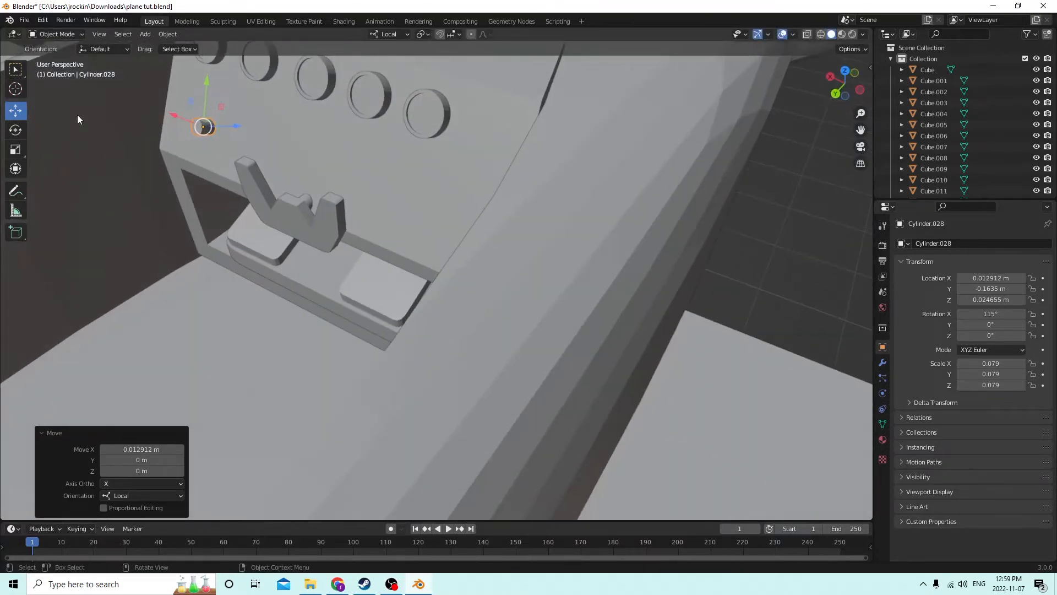
# Stretch the cylinder by about 2.755 along local Z and push it back into the dashboard along the same axis.
pyautogui.click(17, 148)
pyautogui.moveTo(239, 130); pyautogui.dragTo(309, 124)
pyautogui.moveTo(309, 124); pyautogui.dragTo(342, 141, button='middle')
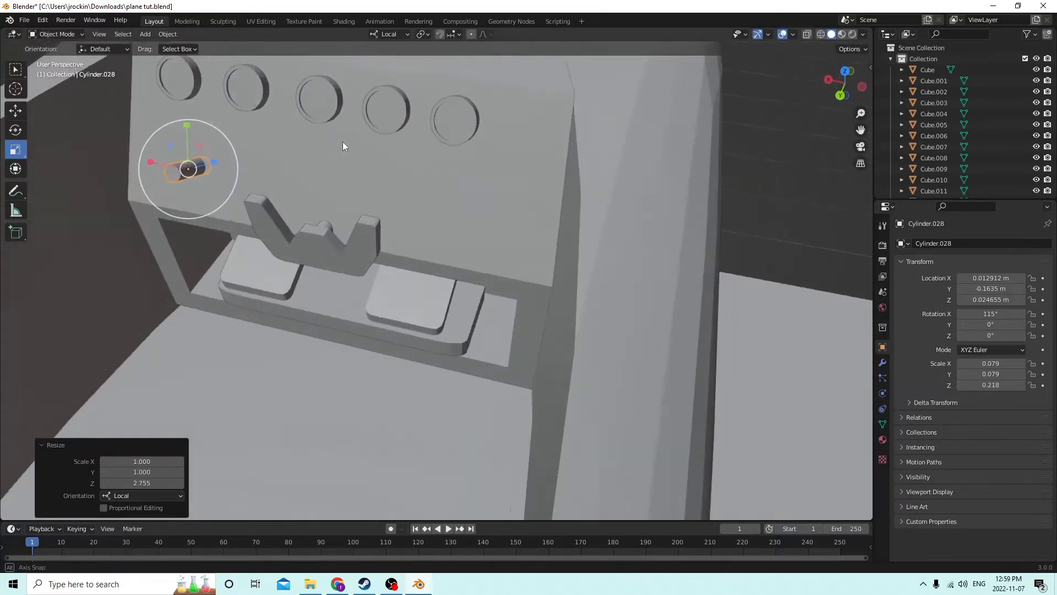
pyautogui.click(15, 110)
pyautogui.moveTo(106, 124); pyautogui.dragTo(212, 138, button='middle')
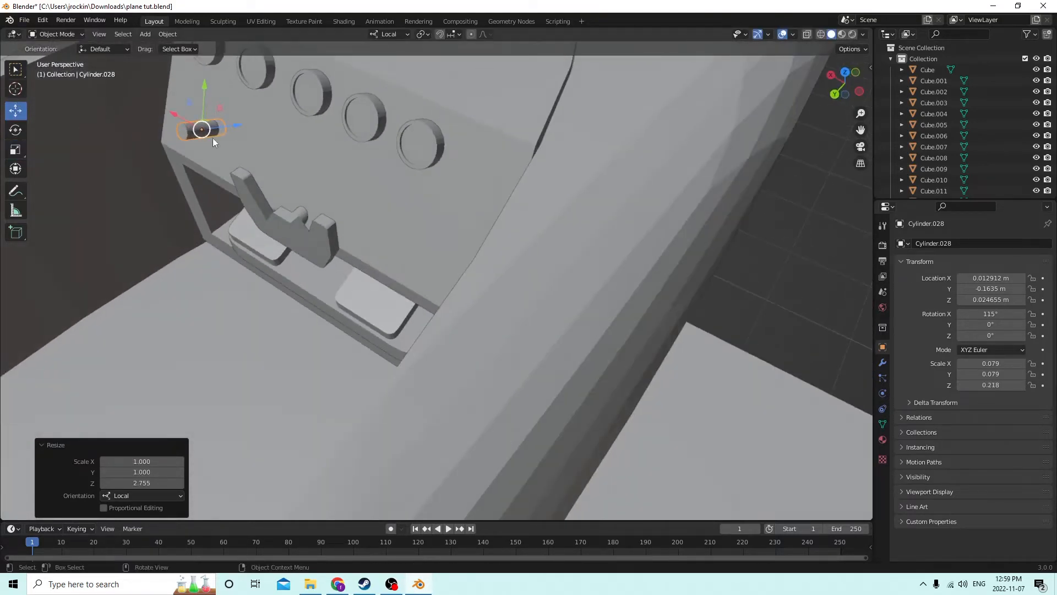
pyautogui.moveTo(236, 126); pyautogui.dragTo(248, 121)
# Shrink the rod uniformly by about 0.542, and lengthen it by about 1.453 along its local Z.
pyautogui.moveTo(275, 134); pyautogui.dragTo(325, 171, button='middle')
pyautogui.press('s')
pyautogui.click(285, 177)
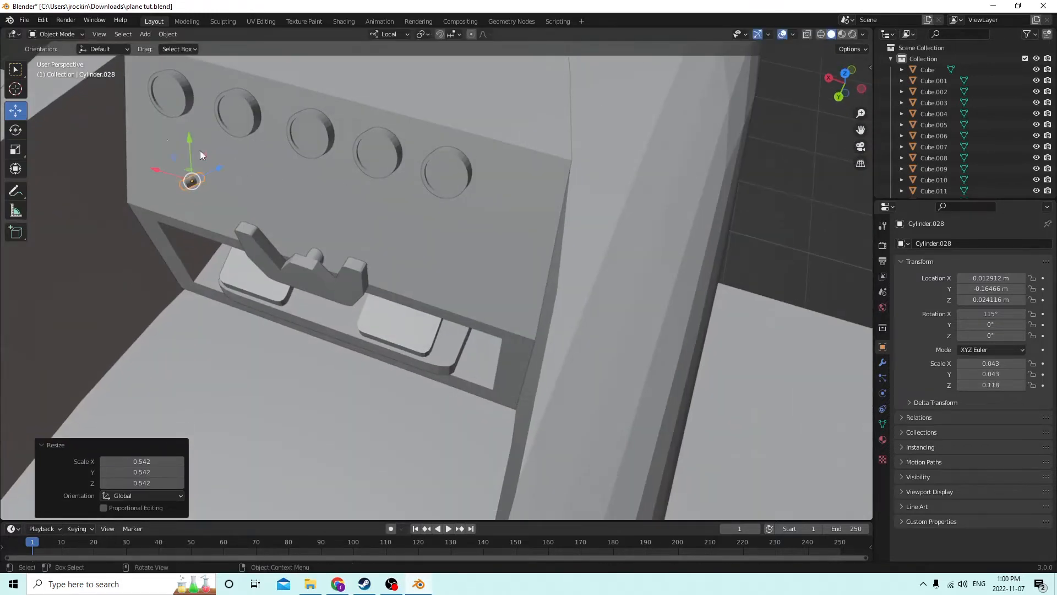
pyautogui.click(10, 152)
pyautogui.moveTo(309, 151); pyautogui.dragTo(260, 117, button='middle')
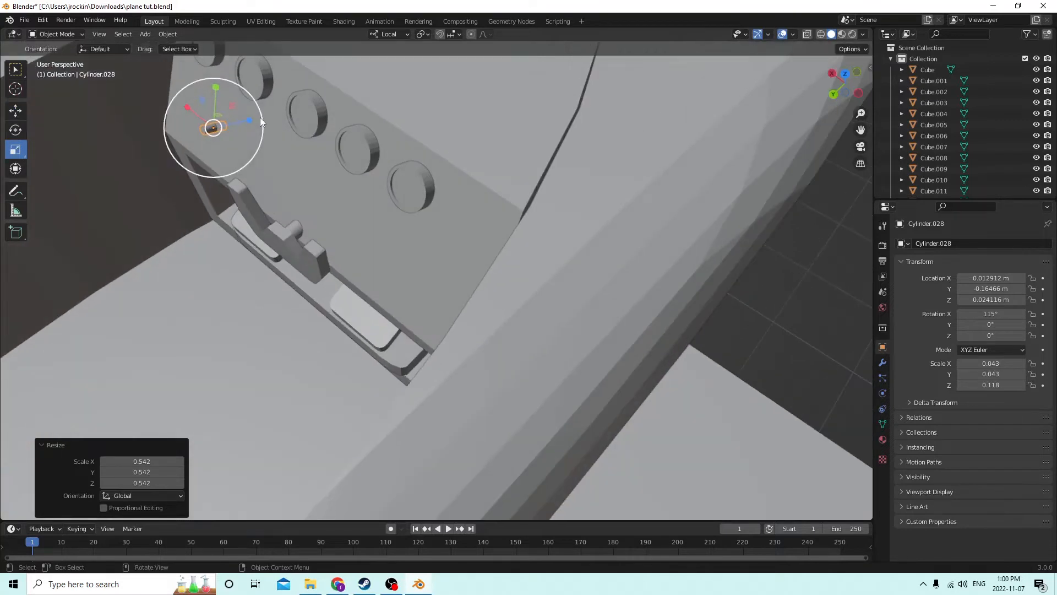
pyautogui.moveTo(247, 122); pyautogui.dragTo(265, 114)
pyautogui.moveTo(265, 115); pyautogui.dragTo(54, 60, button='middle')
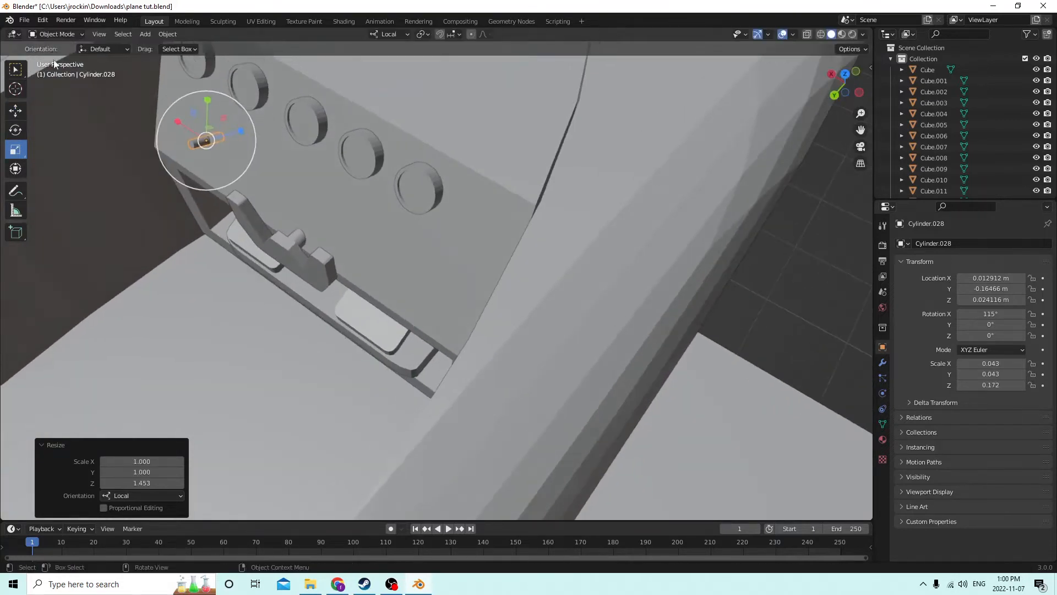
# Slide the thin rod outward along its local Z so it protrudes further from the dashboard face.
pyautogui.click(14, 111)
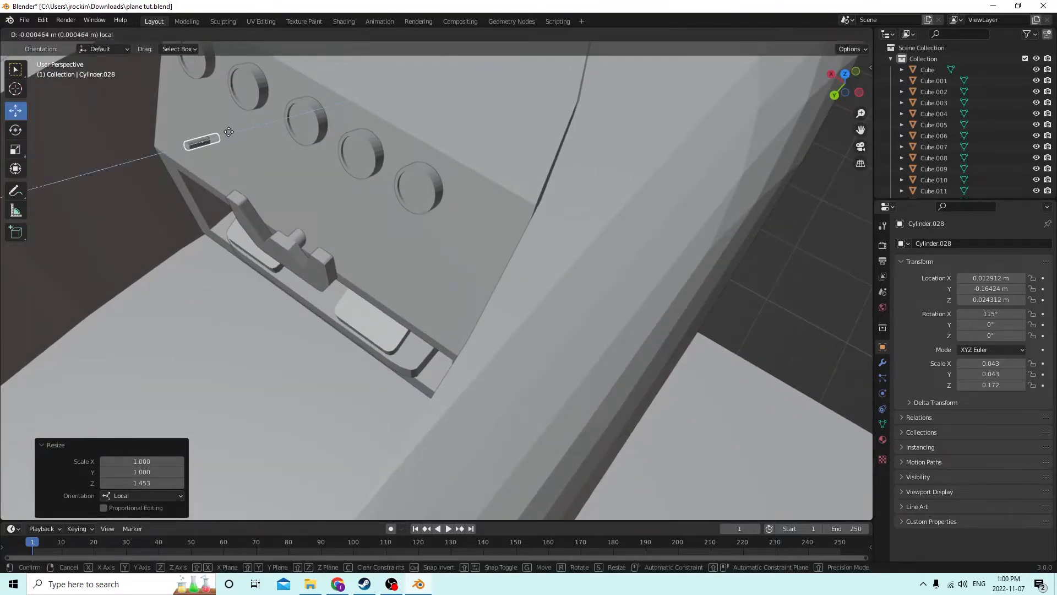
pyautogui.click(230, 136)
pyautogui.click(197, 142)
pyautogui.moveTo(246, 131); pyautogui.dragTo(381, 124, button='middle')
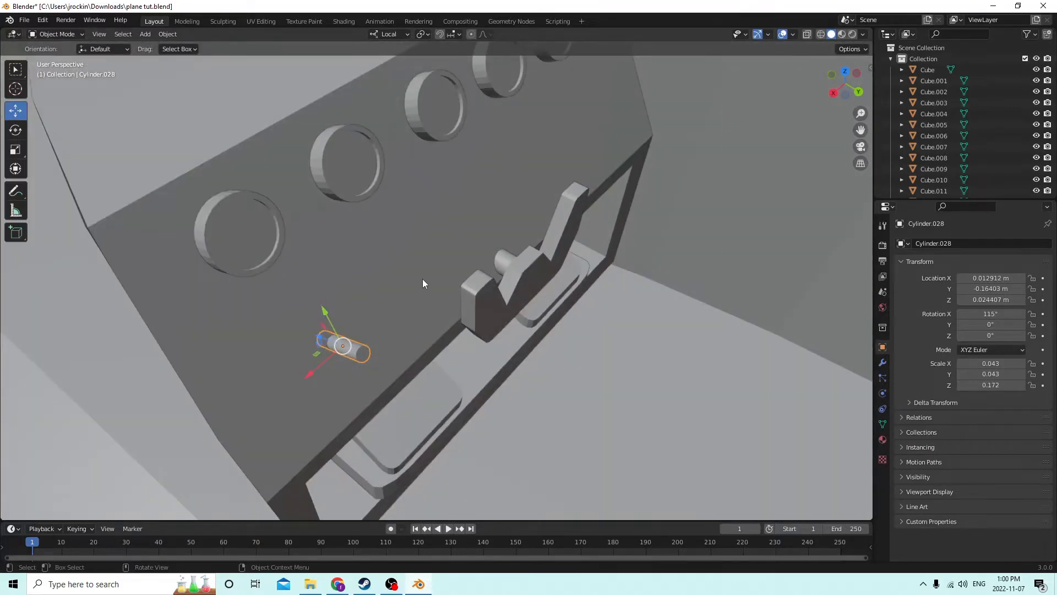
pyautogui.moveTo(423, 284); pyautogui.dragTo(452, 285, button='middle')
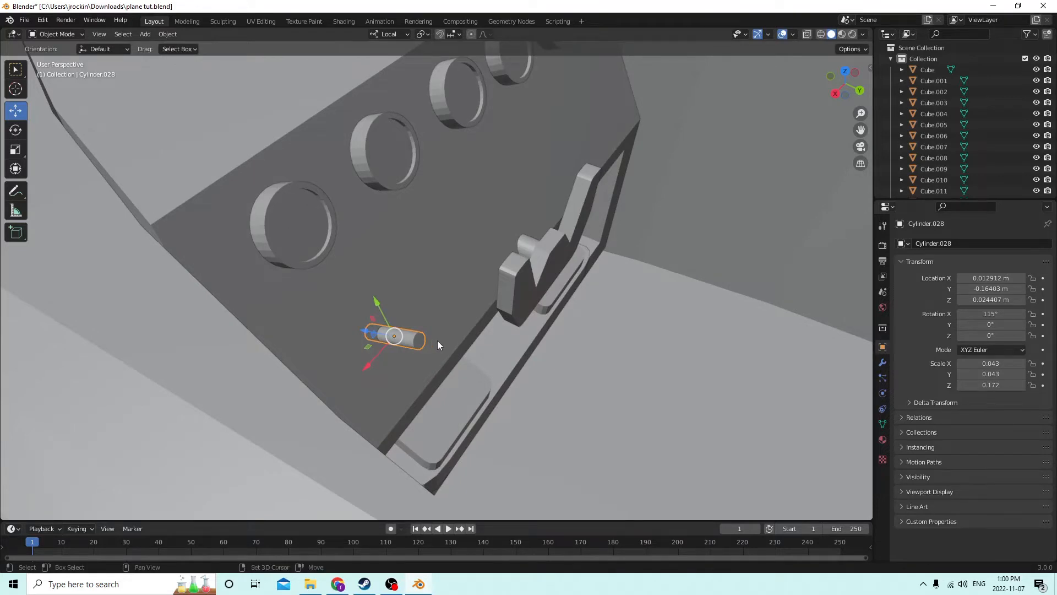
# Duplicate the rod and move the copy about -0.00226 m along local Z toward the rod's outer end.
pyautogui.hotkey('shift', 'd')
pyautogui.rightClick(407, 342)
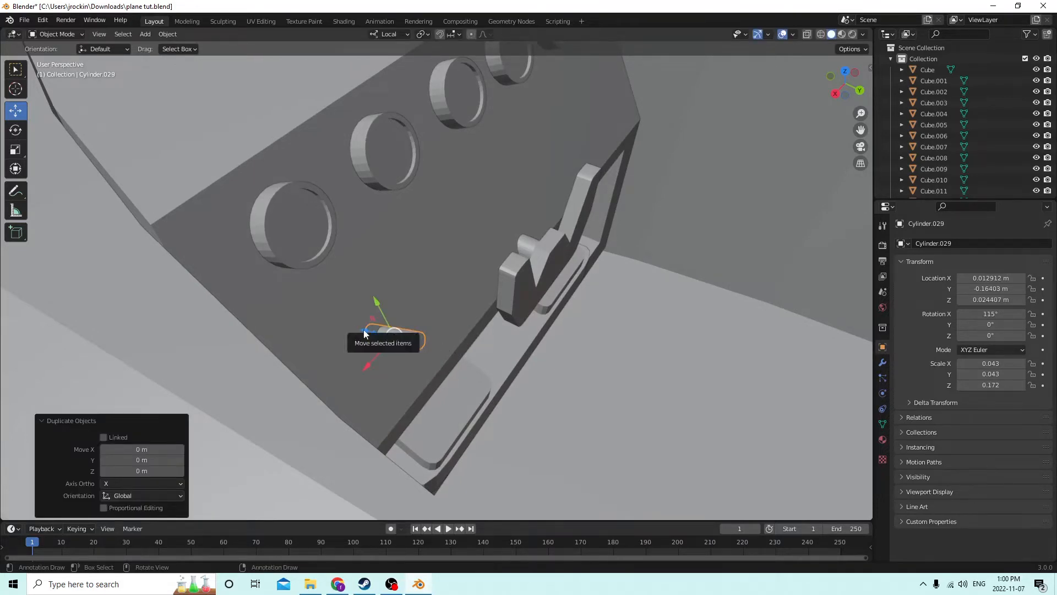
pyautogui.moveTo(364, 335); pyautogui.dragTo(401, 342)
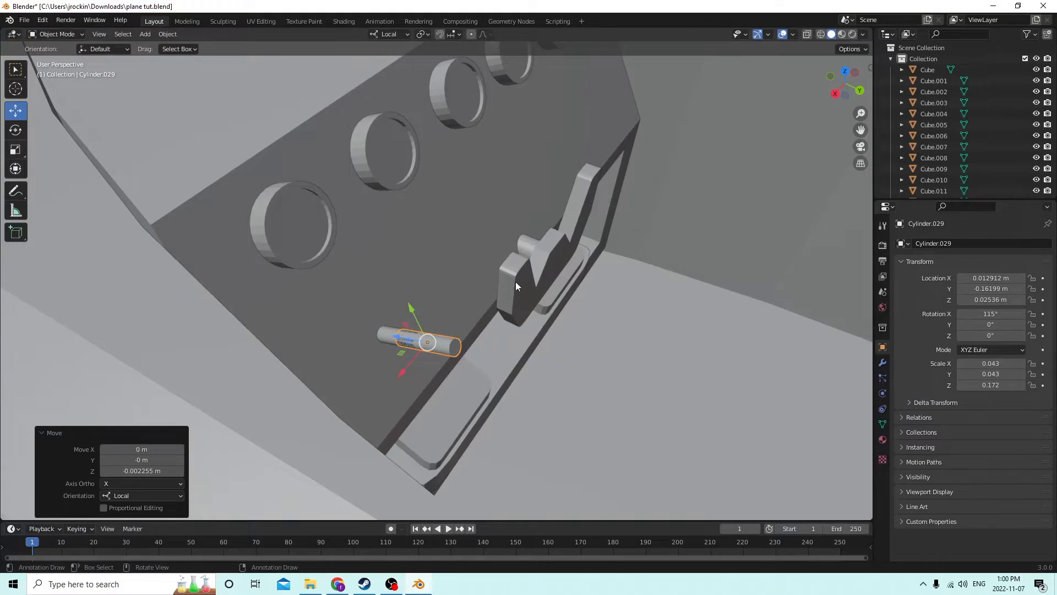
# Scale the duplicate uniformly by about 1.754 and flatten it by about 0.116 along local Z into a knob disc.
pyautogui.press('s')
pyautogui.click(404, 222)
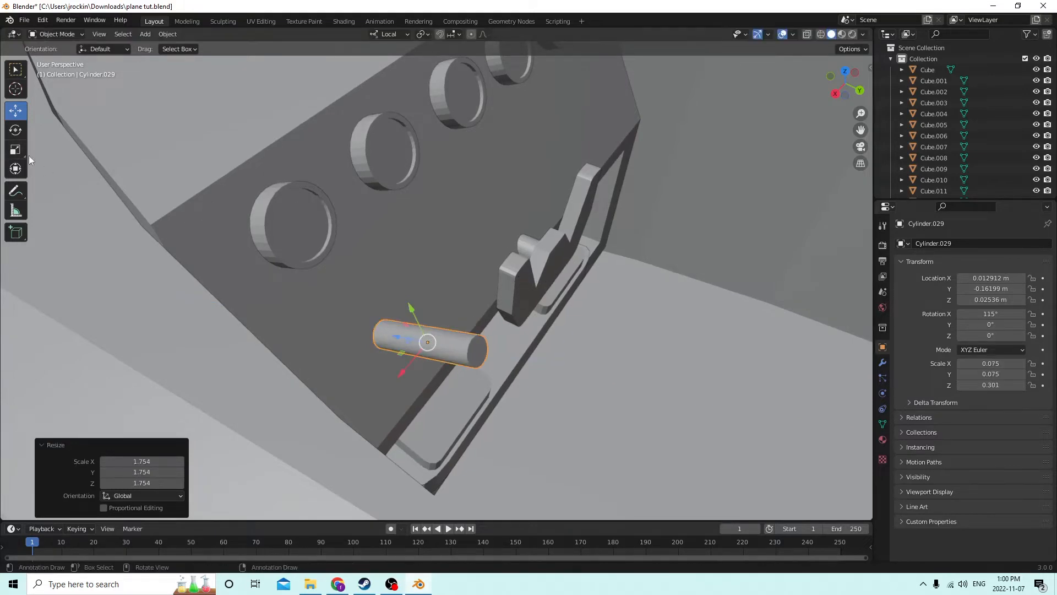
pyautogui.click(15, 151)
pyautogui.moveTo(395, 337); pyautogui.dragTo(425, 343)
pyautogui.moveTo(425, 343); pyautogui.dragTo(631, 339, button='middle')
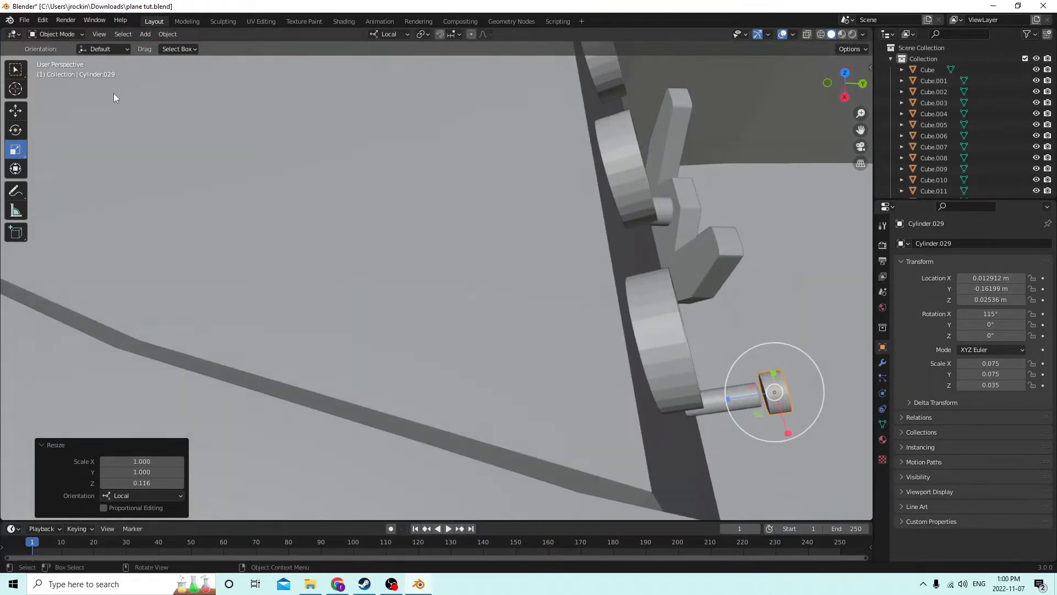
# Move the knob disc 0.000347 m along its local Z onto the rod's end, and bevel its outer face by 0.00484 m with 3 segments.
pyautogui.click(21, 112)
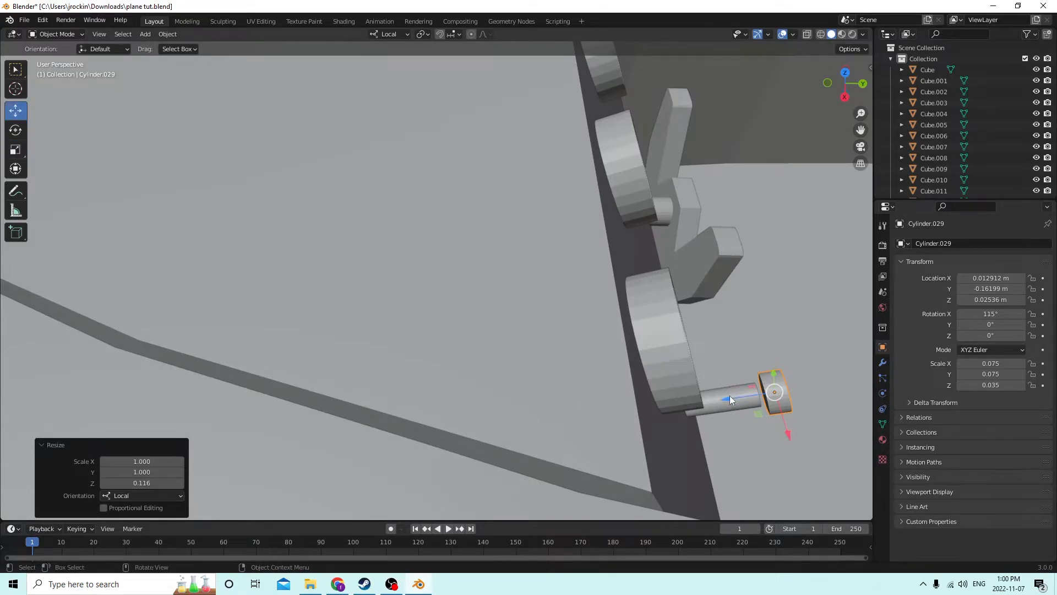
pyautogui.moveTo(730, 399); pyautogui.dragTo(716, 397)
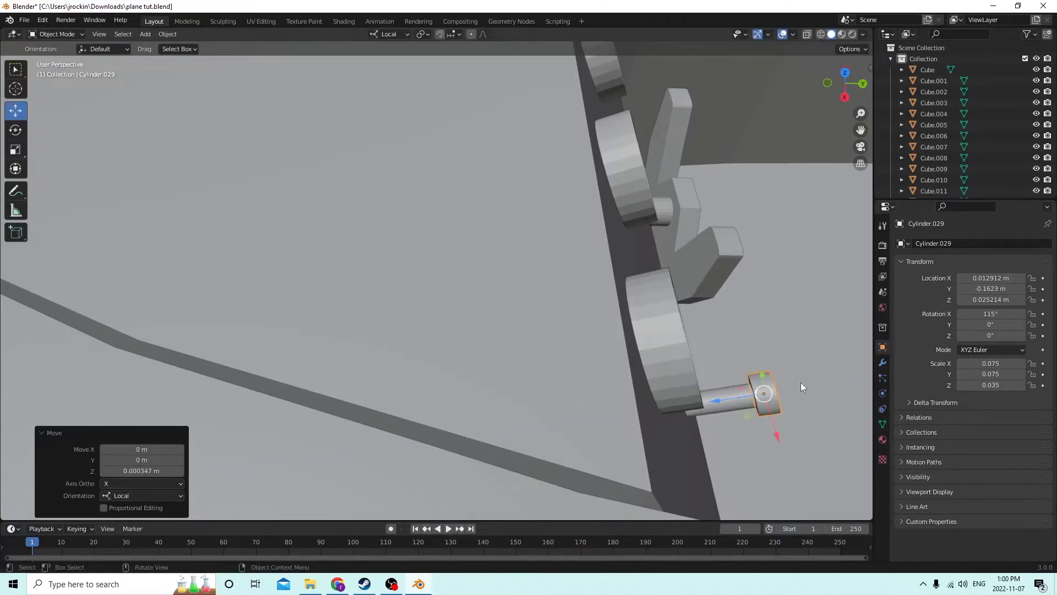
pyautogui.moveTo(801, 382); pyautogui.dragTo(729, 355, button='middle')
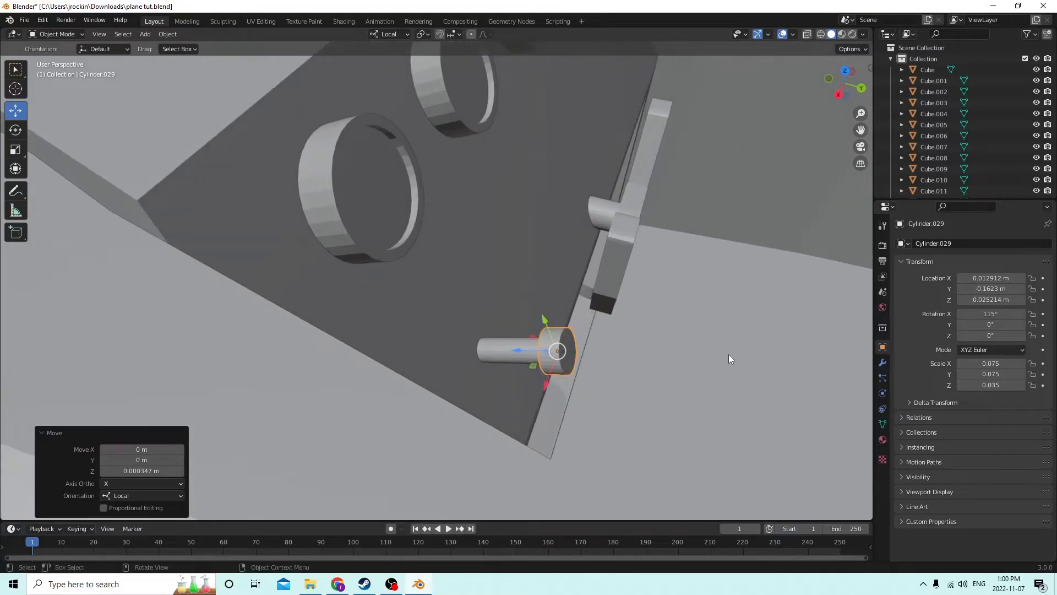
pyautogui.scroll(3, 533, 349)
pyautogui.moveTo(533, 350)
pyautogui.mouseDown(button='middle')
pyautogui.moveTo(510, 342)
pyautogui.moveTo(522, 340)
pyautogui.mouseUp(button='middle')
pyautogui.press('Tab')
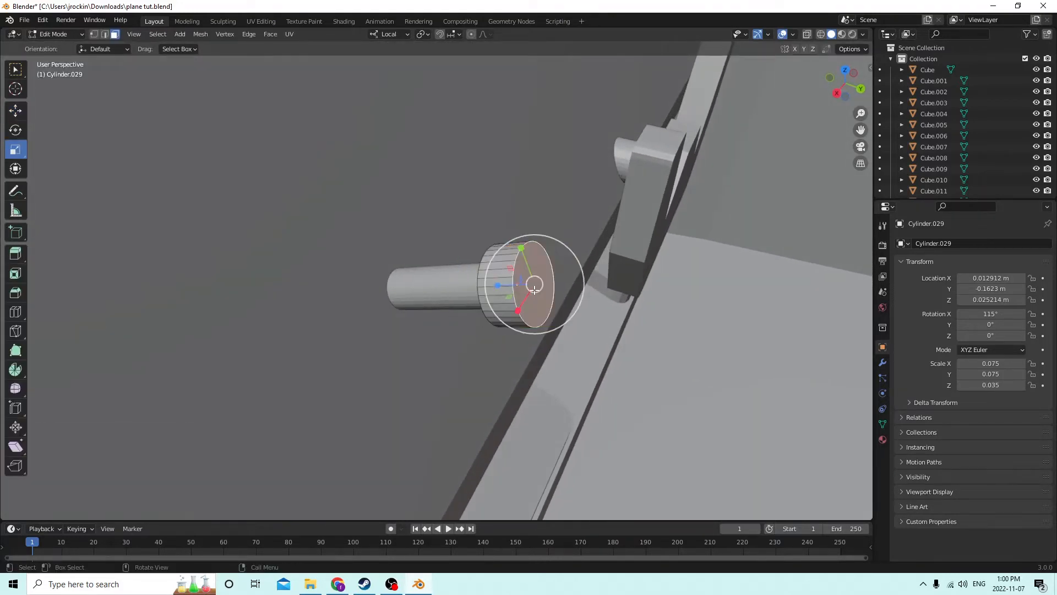
pyautogui.hotkey('ctrl', 'b')
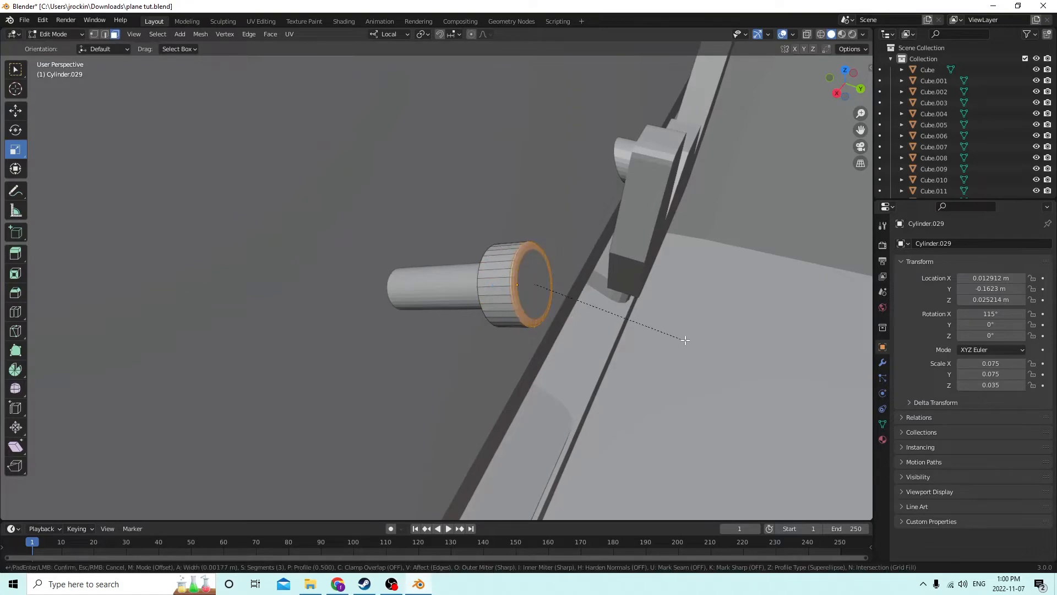
pyautogui.click(696, 339)
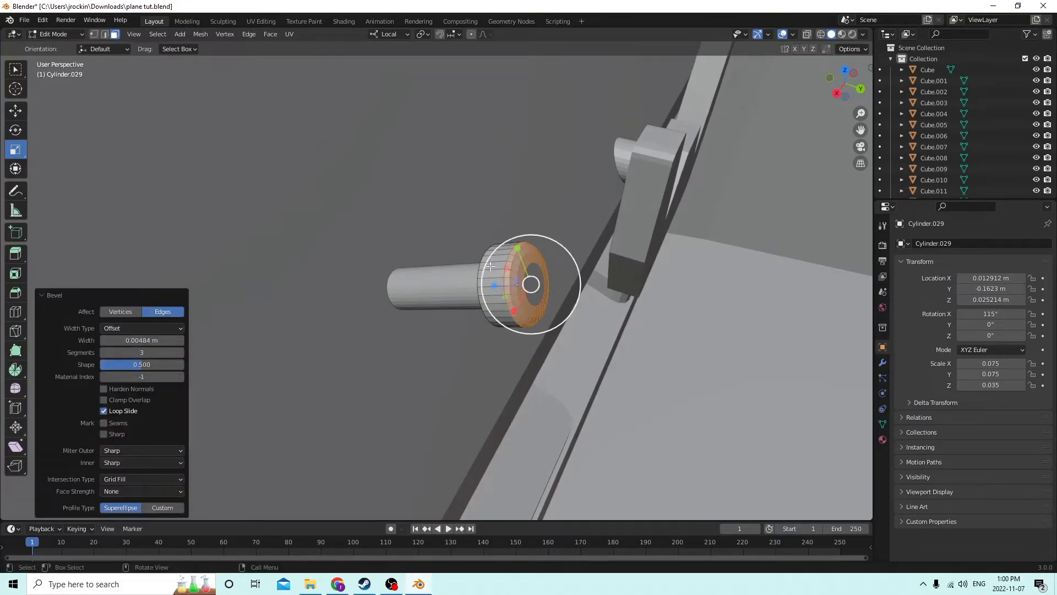
# Shift the cap's small central outer face slightly along local Z to round the knob's front, and finish mesh editing.
pyautogui.click(532, 285)
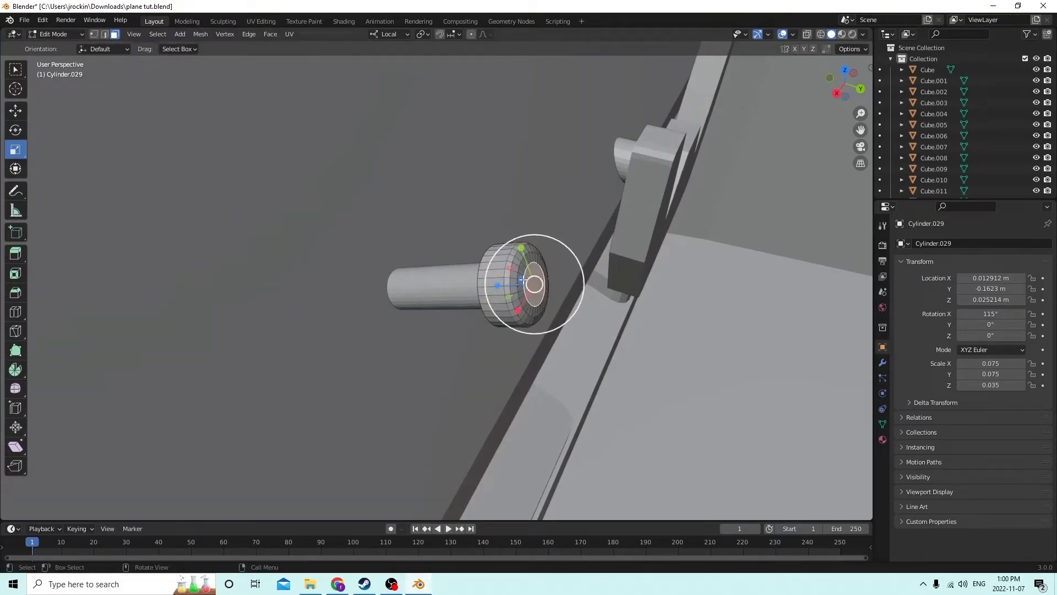
pyautogui.click(21, 112)
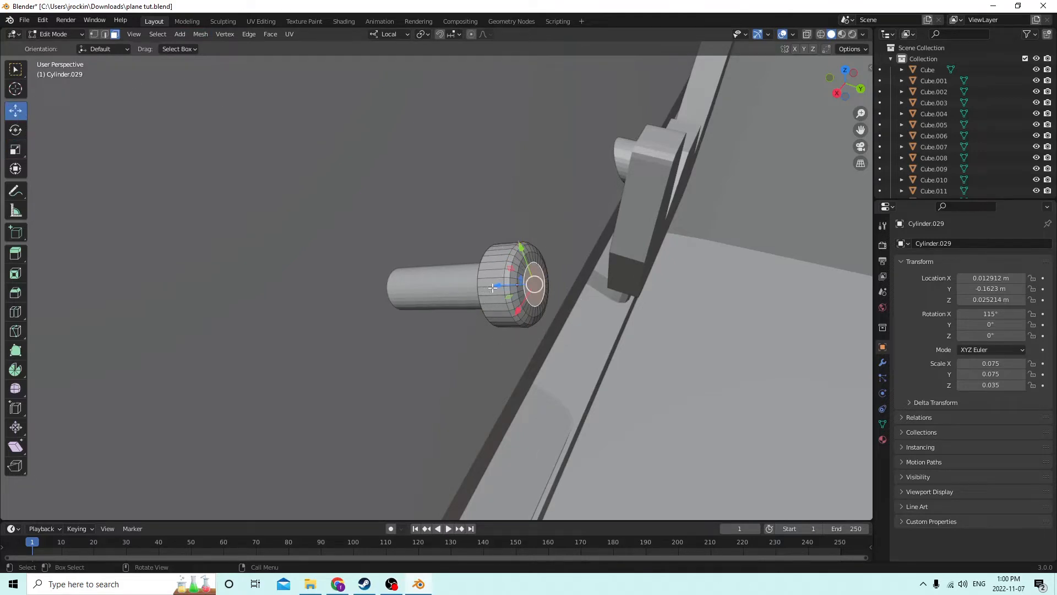
pyautogui.moveTo(493, 287); pyautogui.dragTo(499, 287)
pyautogui.moveTo(479, 280); pyautogui.dragTo(406, 282, button='middle')
pyautogui.press('Tab')
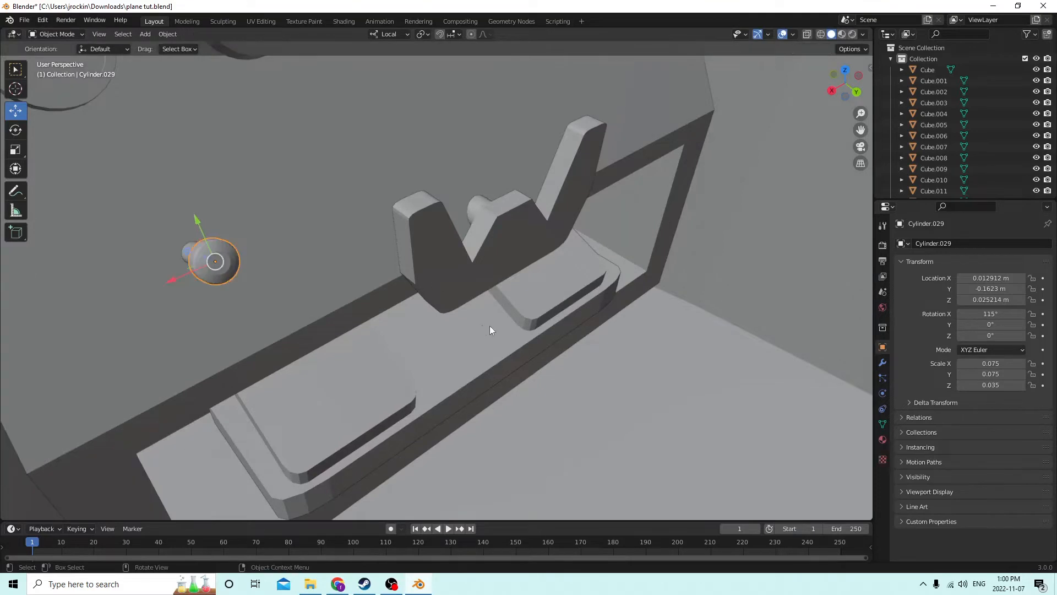
# Select the rod together with its rounded cap and scale both uniformly by 0.832.
pyautogui.moveTo(490, 325)
pyautogui.mouseDown(button='middle')
pyautogui.moveTo(480, 315)
pyautogui.moveTo(487, 324)
pyautogui.mouseUp(button='middle')
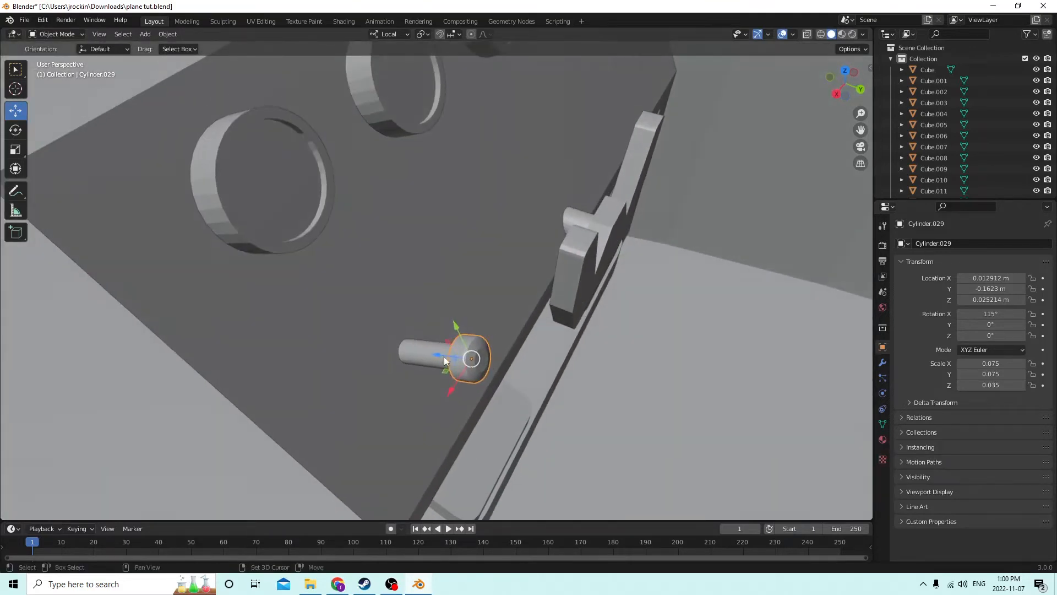
pyautogui.moveTo(480, 362); pyautogui.dragTo(500, 363, button='middle')
pyautogui.click(637, 392)
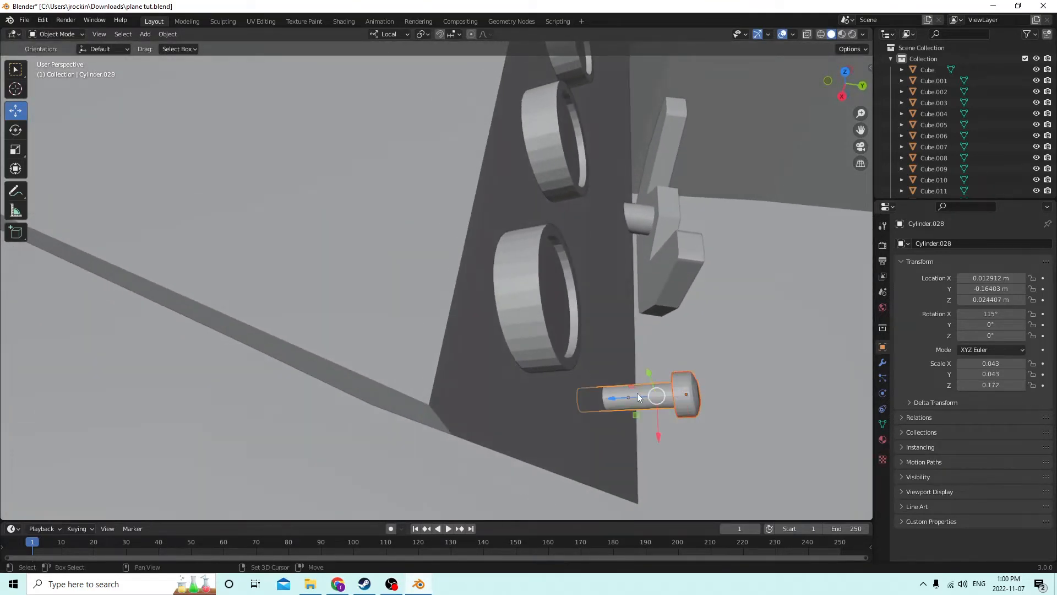
pyautogui.moveTo(637, 392); pyautogui.dragTo(599, 370, button='middle')
pyautogui.press('s')
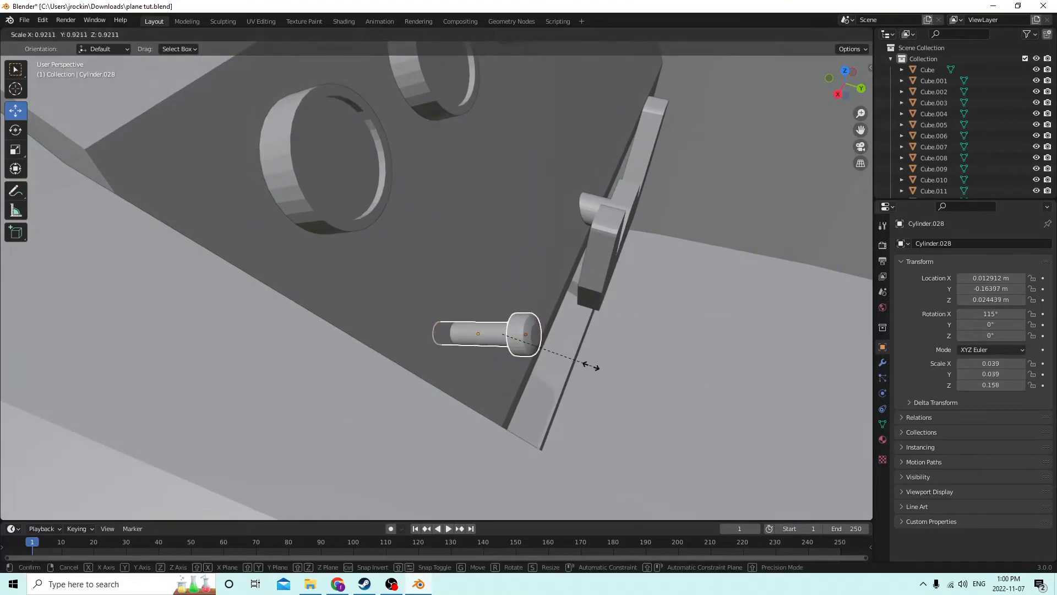
pyautogui.click(581, 360)
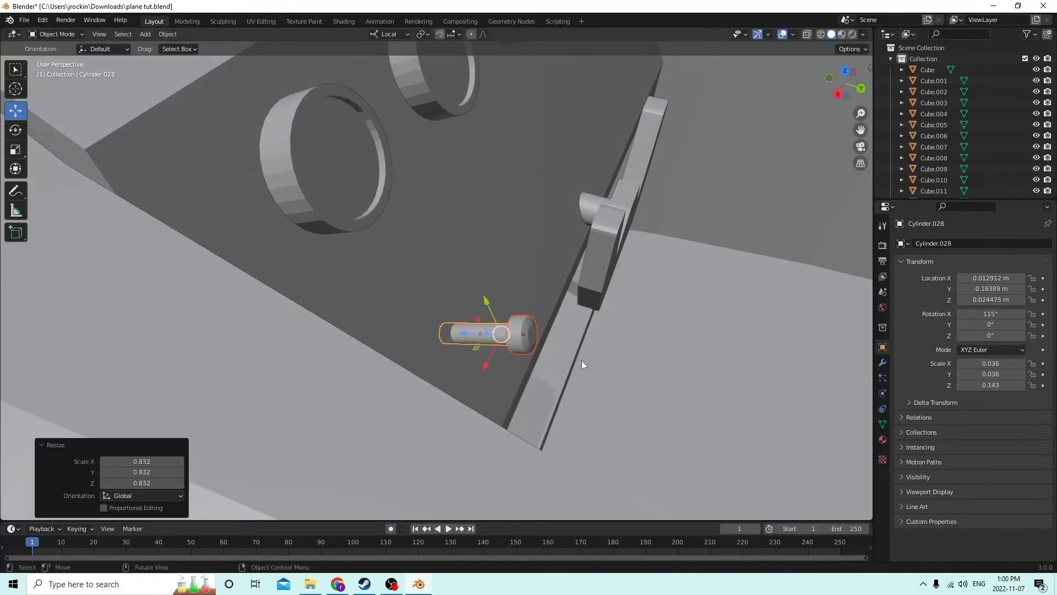
# Join the rod to the cap as one knob object and move it 0.000943 m along local Z into the dashboard.
pyautogui.click(487, 332)
pyautogui.click(487, 332)
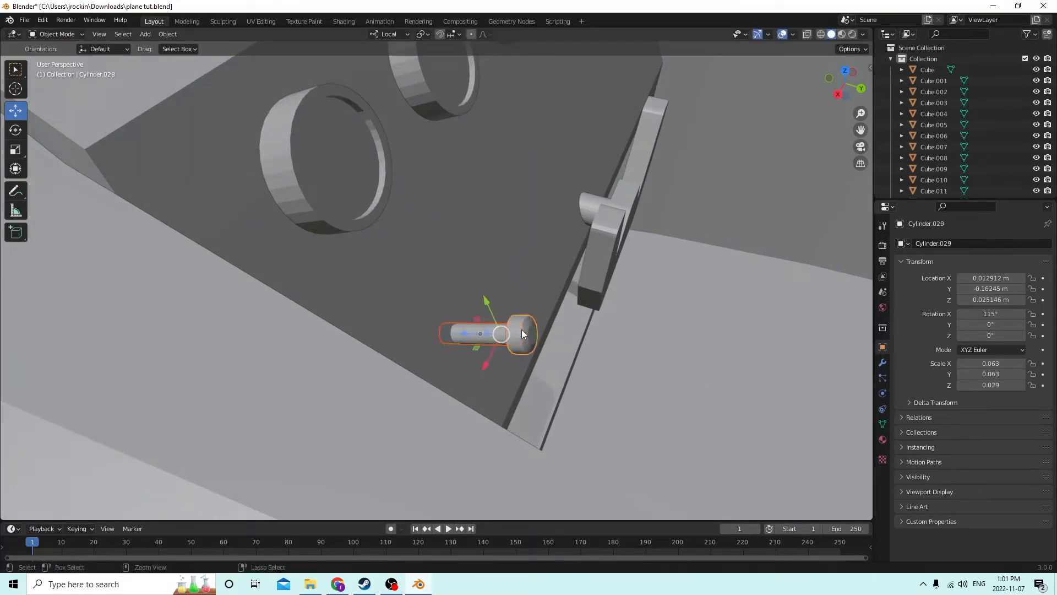
pyautogui.hotkey('ctrl', 'j')
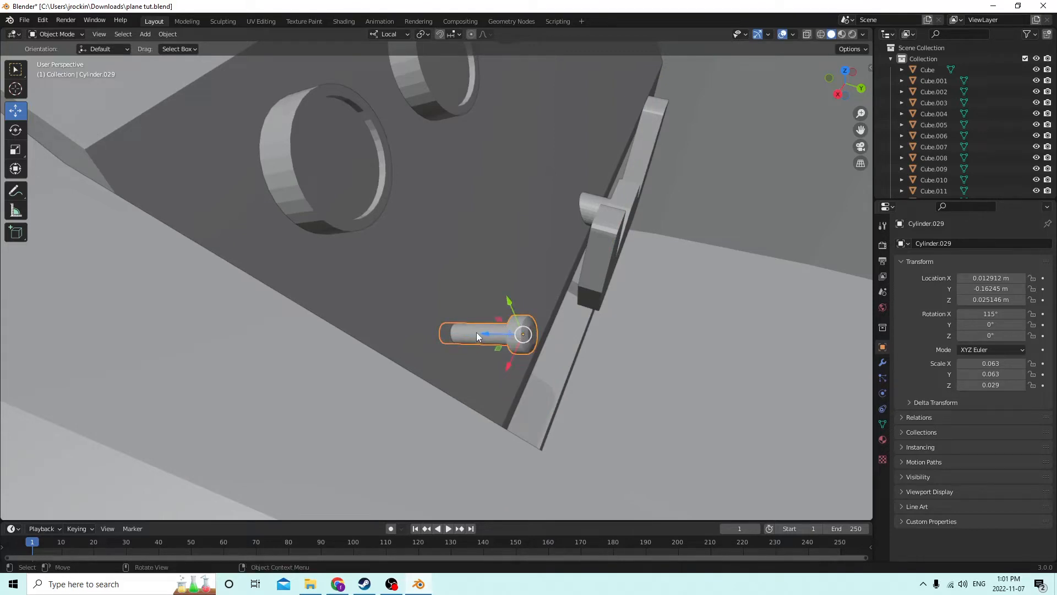
pyautogui.moveTo(487, 333); pyautogui.dragTo(455, 321)
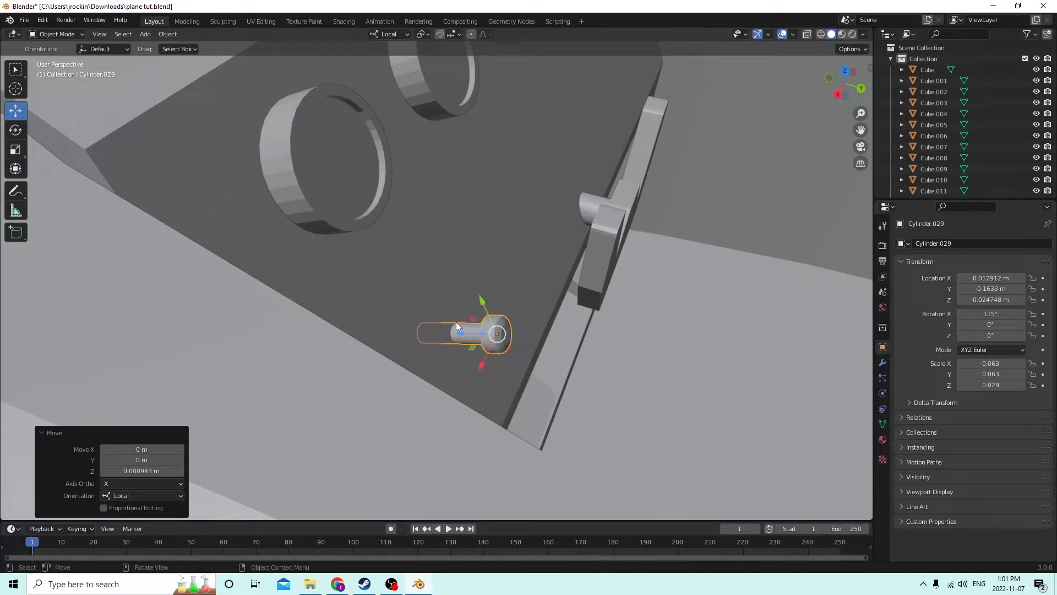
# Duplicate the knob in place and subtract the copy from the dashboard with an Auto Boolean Difference.
pyautogui.hotkey('shift', 'd')
pyautogui.press('Escape')
pyautogui.keyDown('shift'); pyautogui.click(441, 262); pyautogui.keyUp('shift')
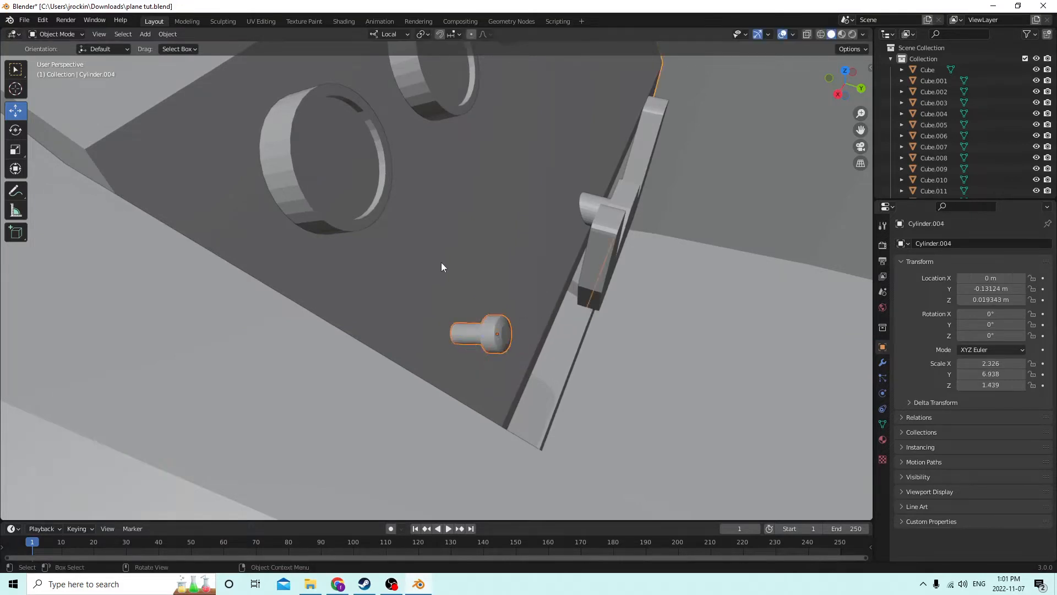
pyautogui.scroll(-4, 441, 262)
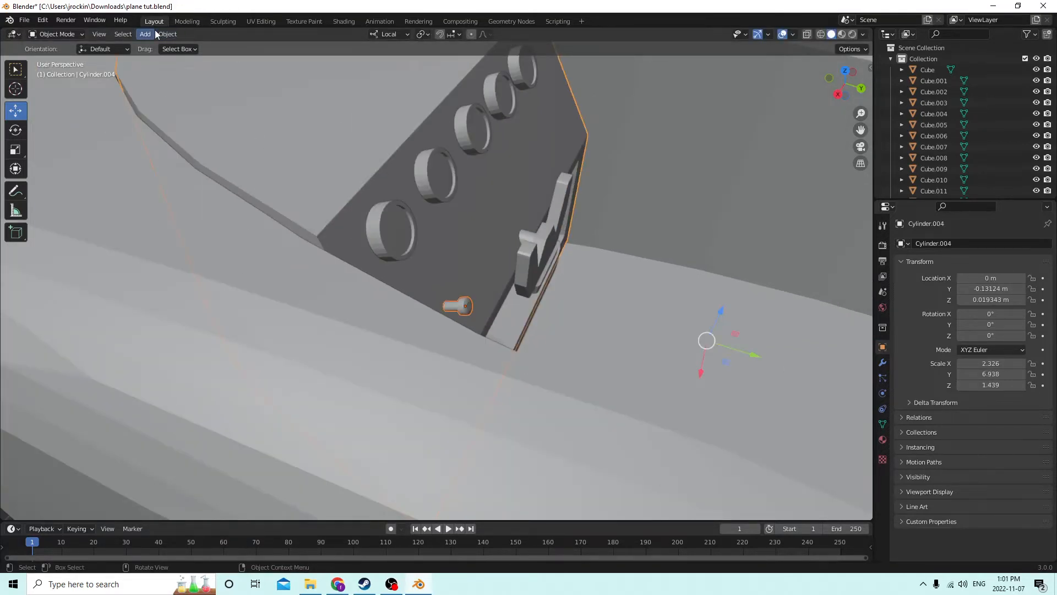
pyautogui.click(164, 34)
pyautogui.moveTo(203, 405)
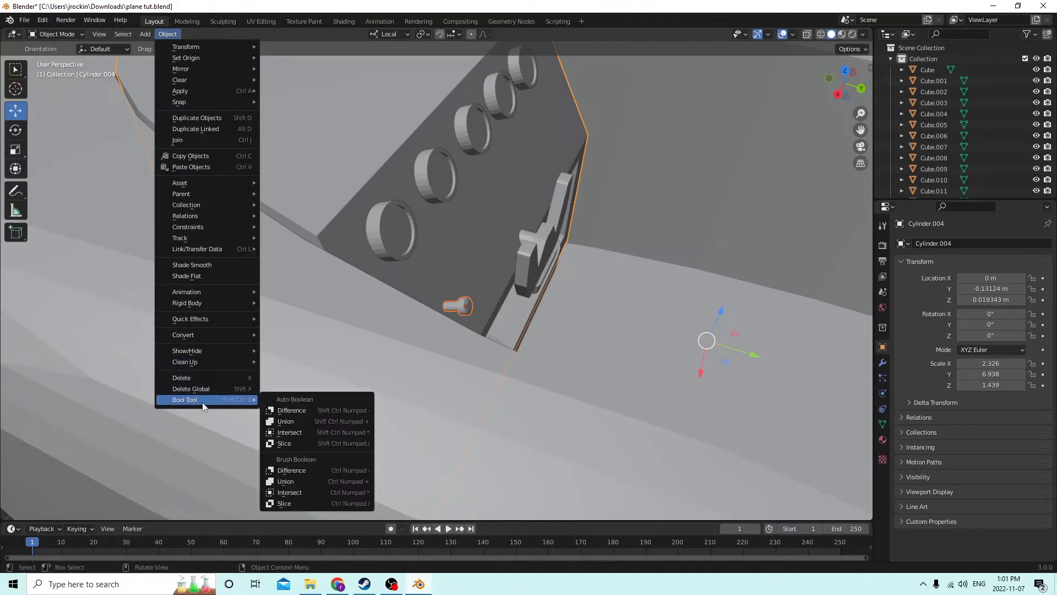
pyautogui.click(292, 411)
# Slide the remaining knob -0.000668 m along its local Z outward from the dashboard.
pyautogui.click(468, 304)
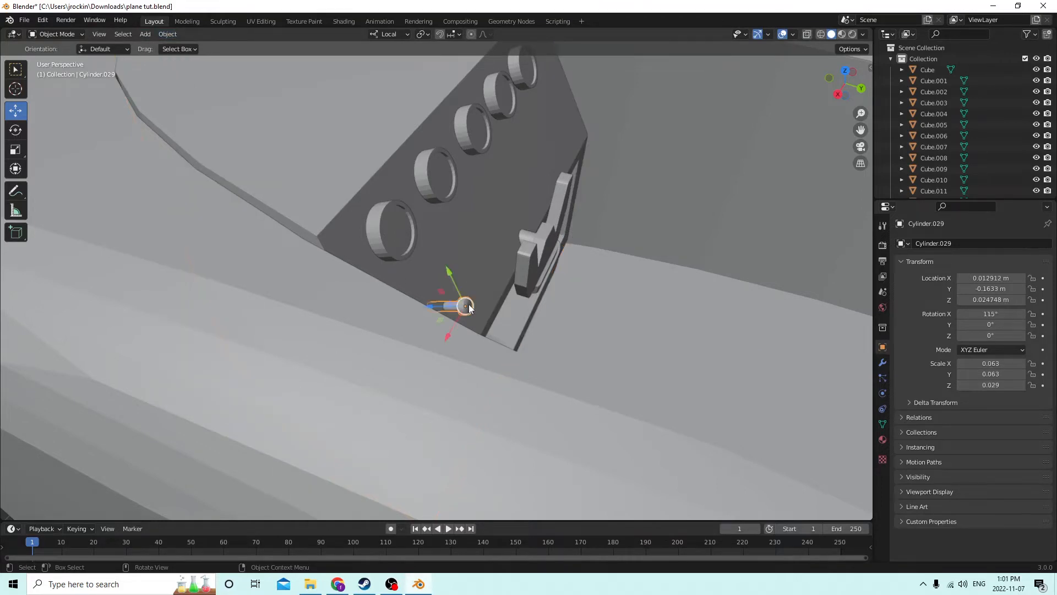
pyautogui.scroll(5, 468, 304)
pyautogui.moveTo(463, 330); pyautogui.dragTo(479, 345)
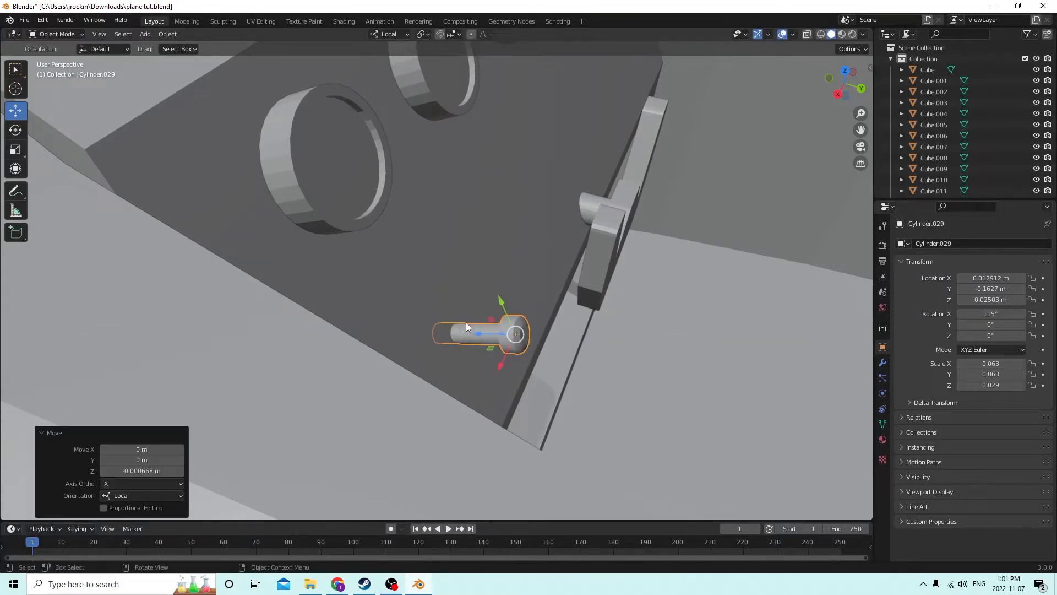
pyautogui.scroll(-5, 465, 322)
pyautogui.moveTo(413, 300); pyautogui.dragTo(569, 281, button='middle')
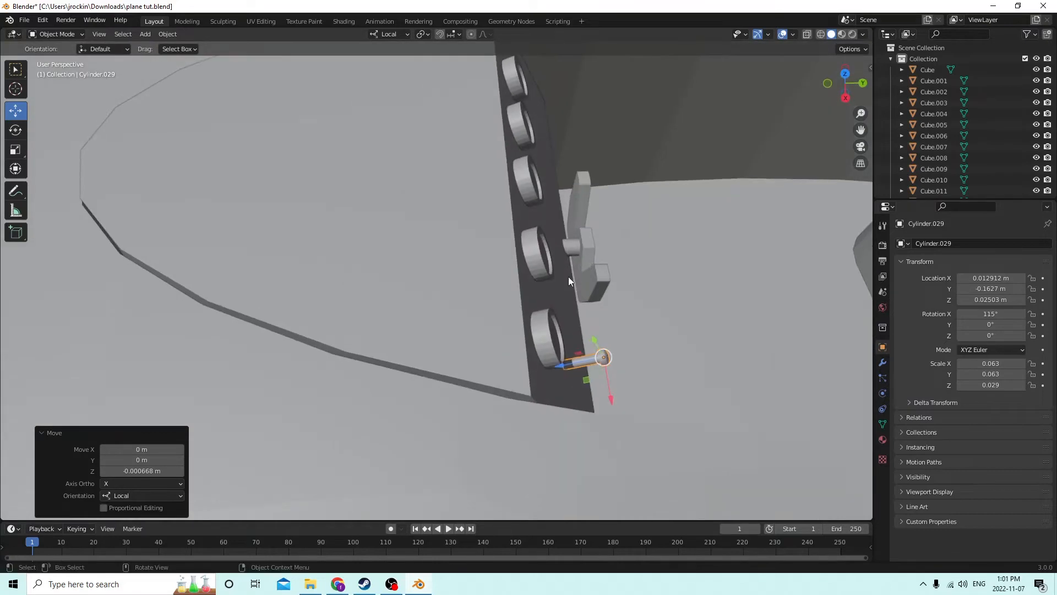
pyautogui.moveTo(557, 365)
pyautogui.mouseDown()
pyautogui.moveTo(521, 362)
pyautogui.moveTo(545, 364)
pyautogui.mouseUp()
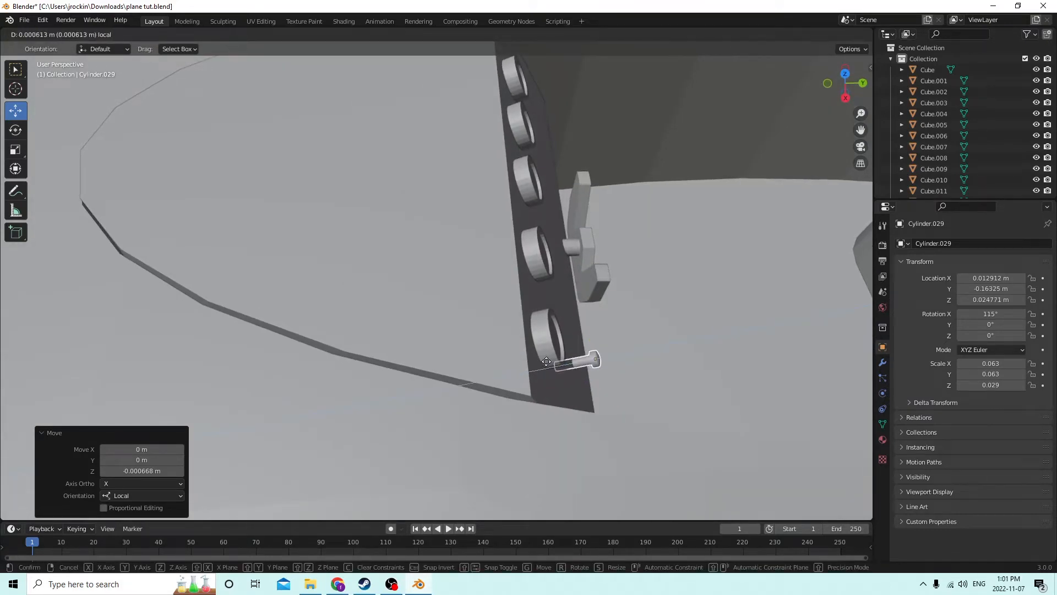
pyautogui.rightClick(546, 364)
# Add a 0.02 m cube mesh at the world origin.
pyautogui.moveTo(505, 299); pyautogui.dragTo(261, 210, button='middle')
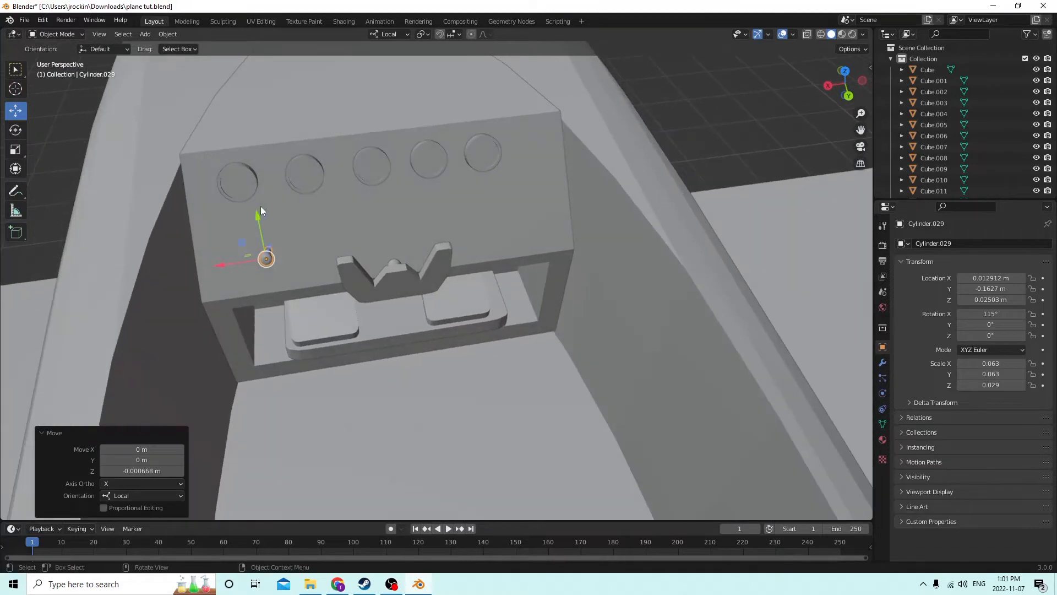
pyautogui.hotkey('shift', 'a')
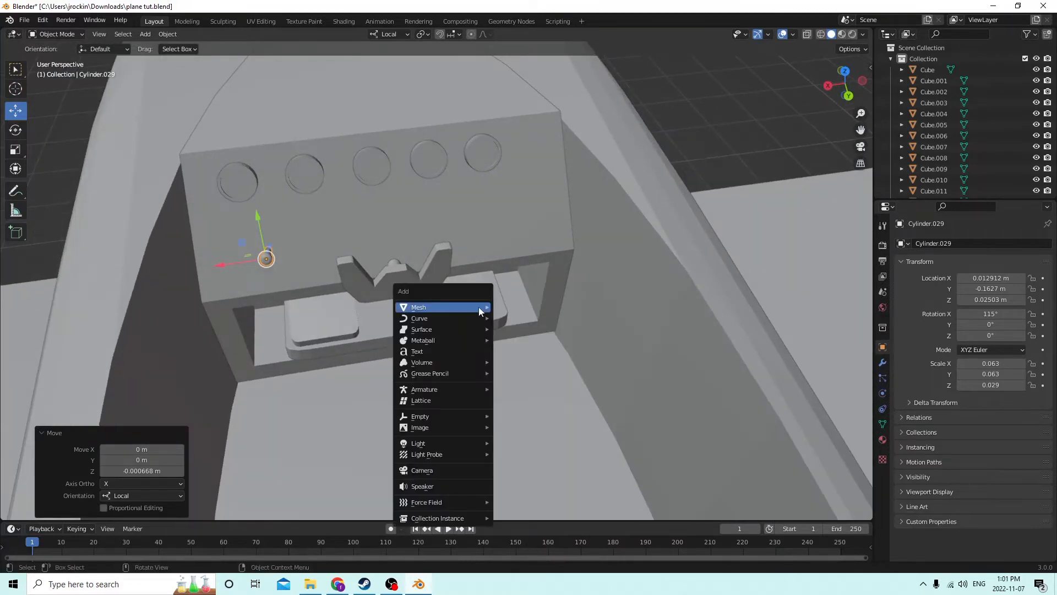
pyautogui.moveTo(487, 312)
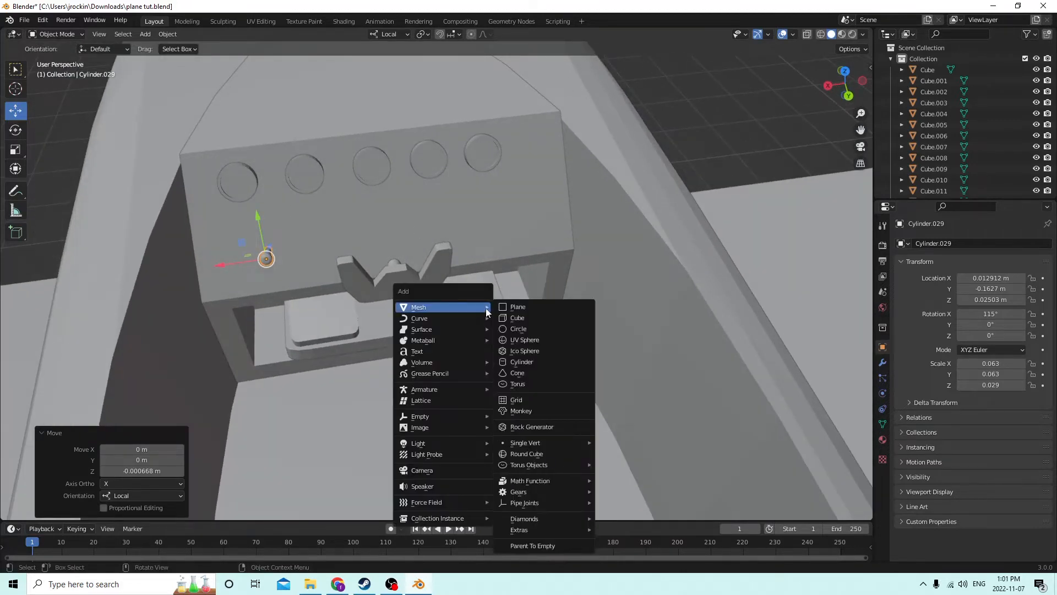
pyautogui.click(516, 319)
pyautogui.press('KP_Decimal')
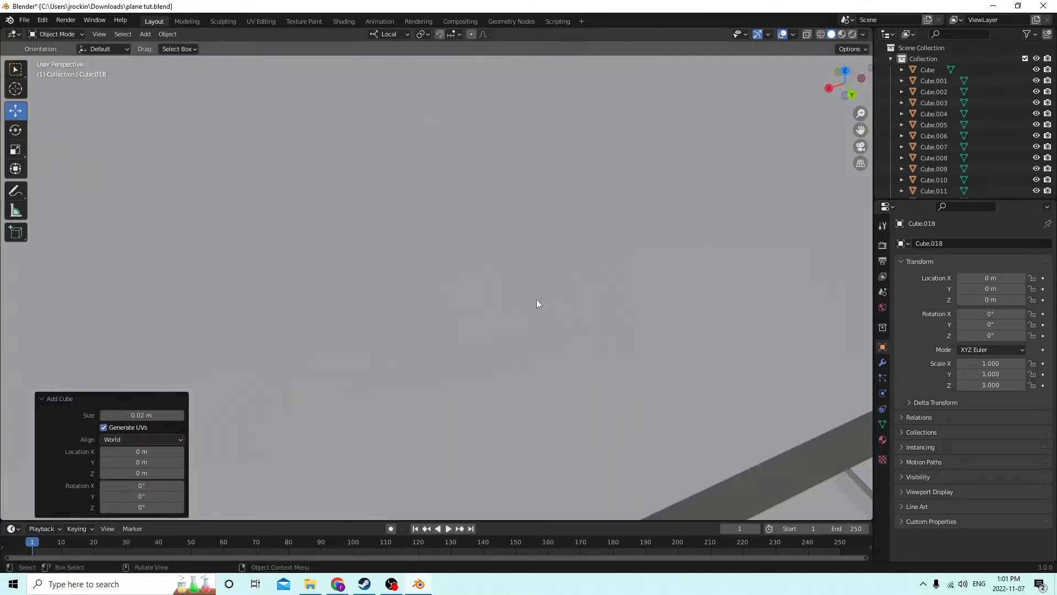
# Move the new small cube into the cockpit beside the instrument panel, at about X -0.011, Y -0.161, Z 0.024 m.
pyautogui.moveTo(632, 295)
pyautogui.mouseDown(button='middle')
pyautogui.moveTo(623, 254)
pyautogui.moveTo(760, 354)
pyautogui.moveTo(656, 297)
pyautogui.moveTo(619, 299)
pyautogui.mouseUp(button='middle')
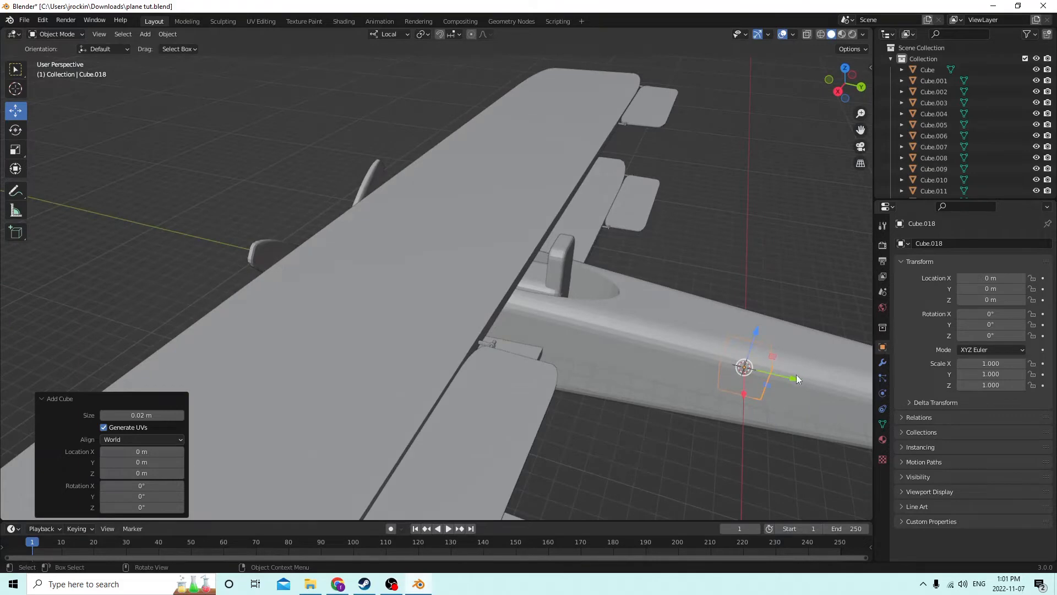
pyautogui.moveTo(796, 375); pyautogui.dragTo(490, 307)
pyautogui.press('KP_Decimal')
pyautogui.moveTo(441, 260); pyautogui.dragTo(340, 233, button='middle')
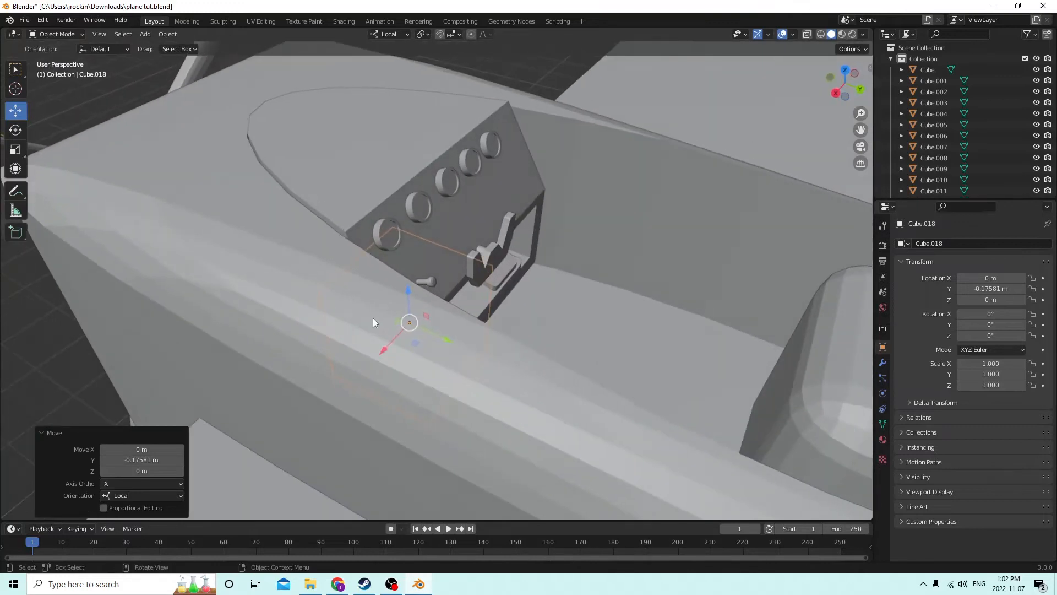
pyautogui.moveTo(408, 289); pyautogui.dragTo(420, 168)
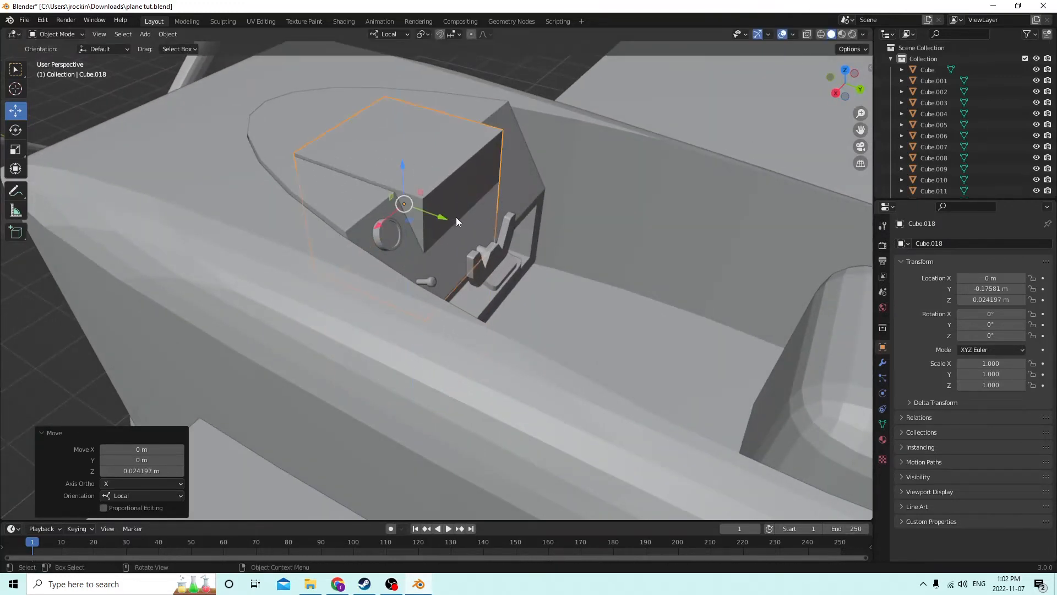
pyautogui.moveTo(454, 220); pyautogui.dragTo(548, 228)
pyautogui.moveTo(548, 228); pyautogui.dragTo(331, 227, button='middle')
pyautogui.moveTo(330, 226); pyautogui.dragTo(494, 200)
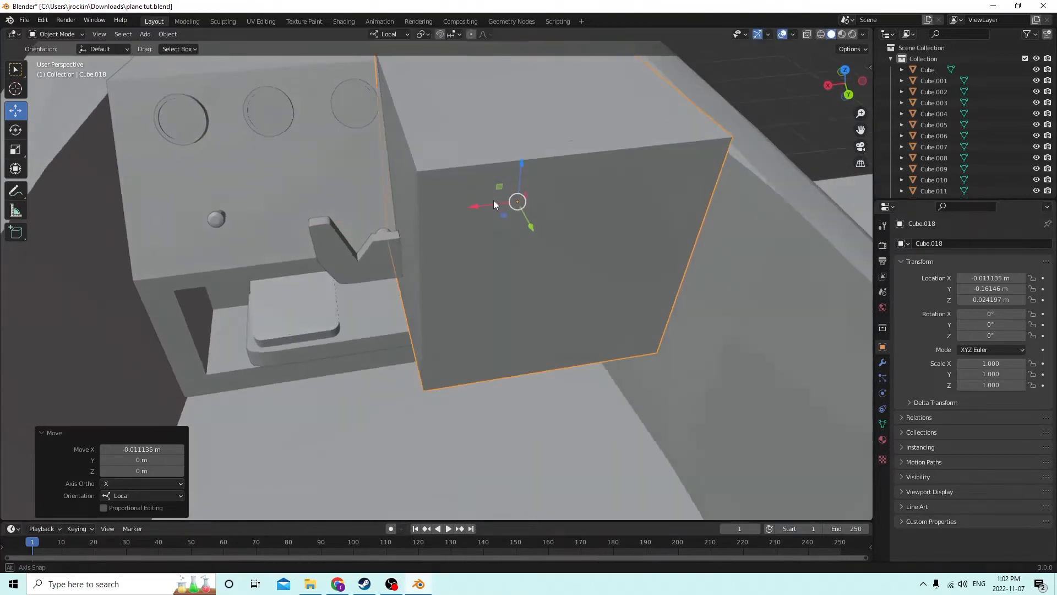
# Set the cube's X rotation to 115° and scale it down uniformly to about 0.298.
pyautogui.moveTo(494, 199); pyautogui.dragTo(511, 199, button='middle')
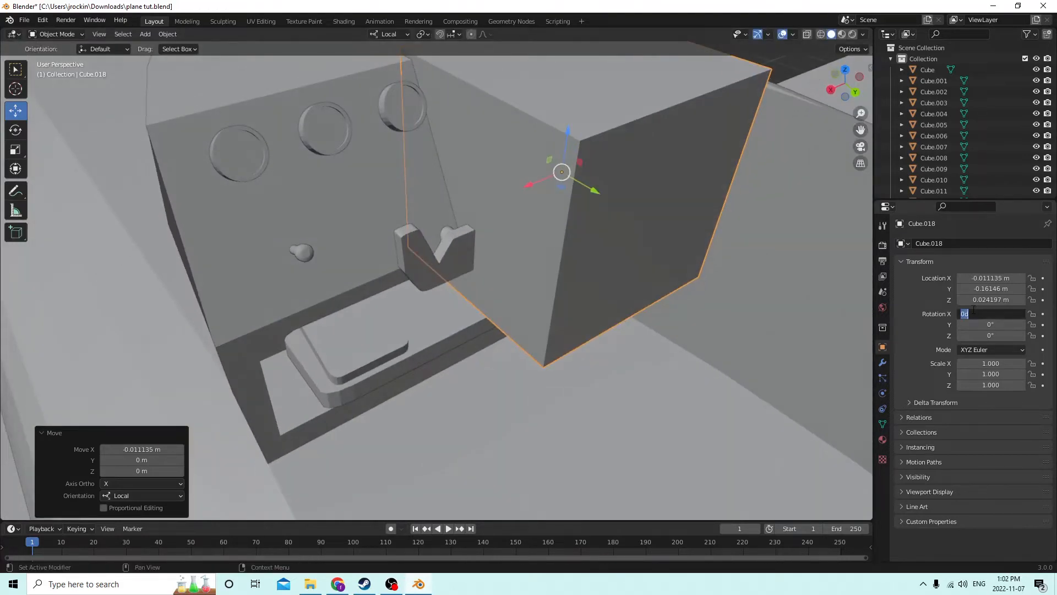
pyautogui.press('Return')
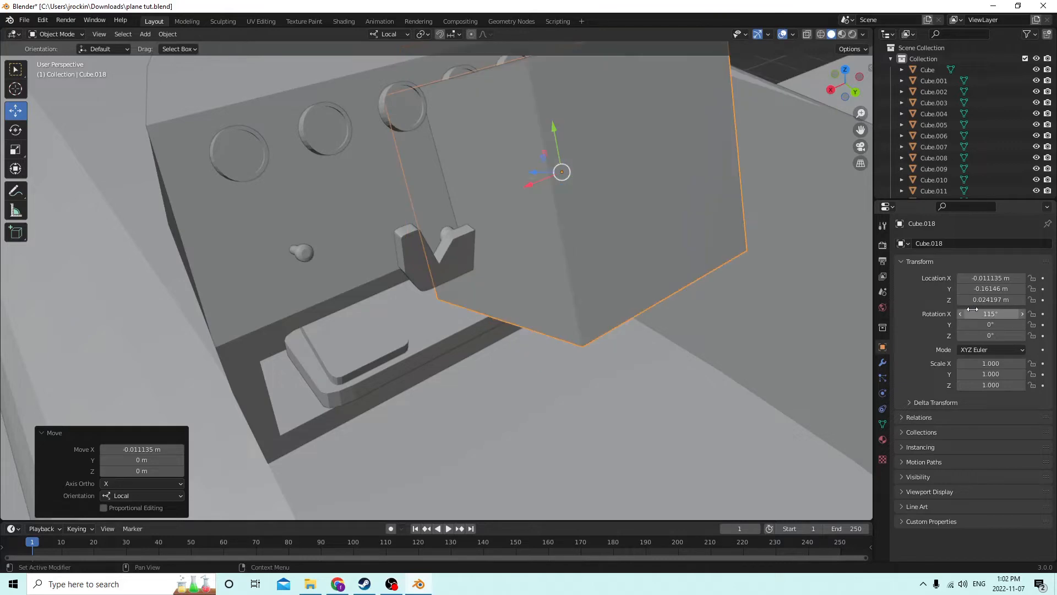
pyautogui.moveTo(673, 215); pyautogui.dragTo(760, 196, button='middle')
pyautogui.press('s')
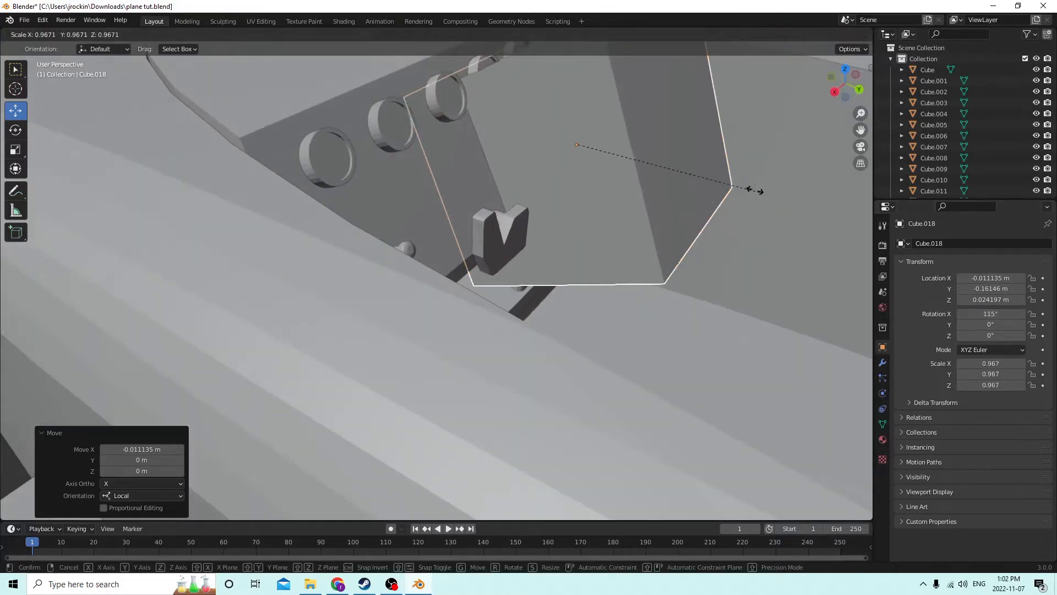
pyautogui.click(632, 149)
# Move the small cube against the dashboard below the gauges, to about X -0.009, Y -0.163, Z 0.026 m.
pyautogui.moveTo(632, 148); pyautogui.dragTo(571, 107, button='middle')
pyautogui.moveTo(570, 108); pyautogui.dragTo(517, 138)
pyautogui.moveTo(517, 138); pyautogui.dragTo(826, 233, button='middle')
# Set the small cube's X rotation to 120°.
pyautogui.click(989, 314)
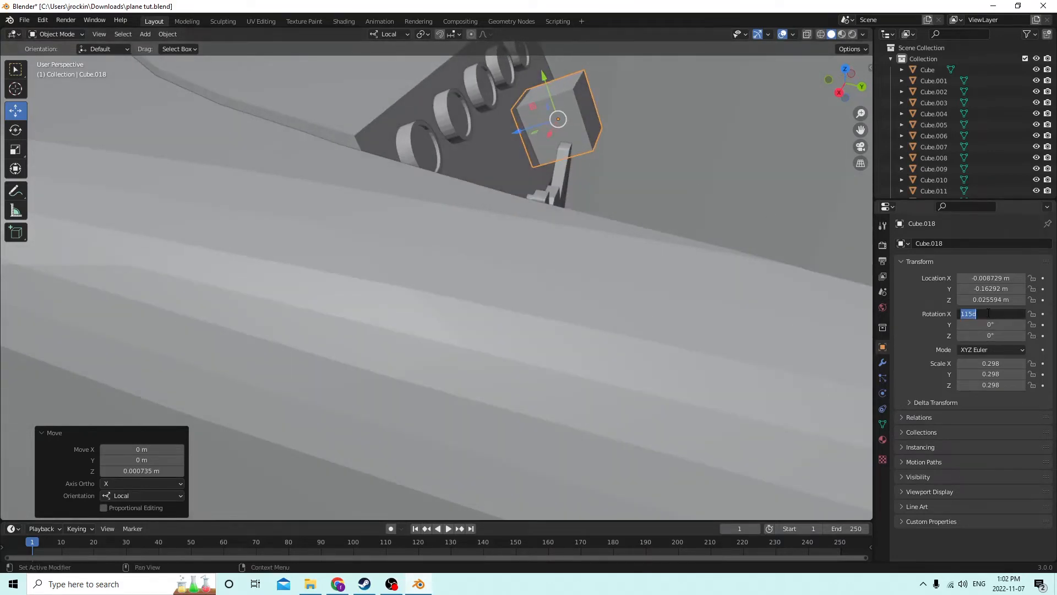
pyautogui.write('120')
pyautogui.press('Return')
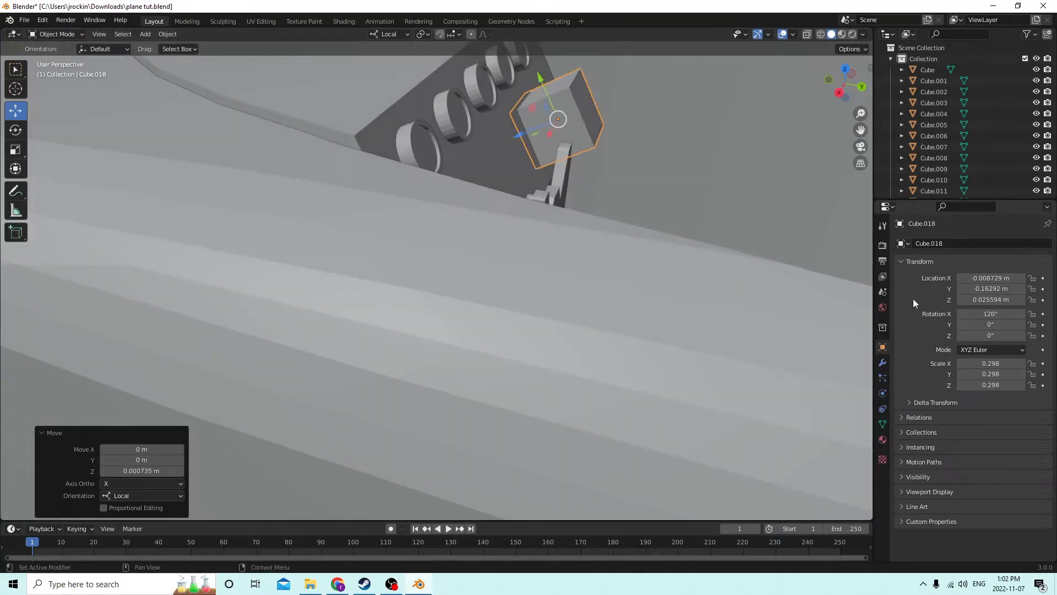
# Check the tilt of the gauge above the cube and set the cube's X rotation to 117°.
pyautogui.moveTo(663, 117); pyautogui.dragTo(650, 150, button='middle')
pyautogui.click(496, 82)
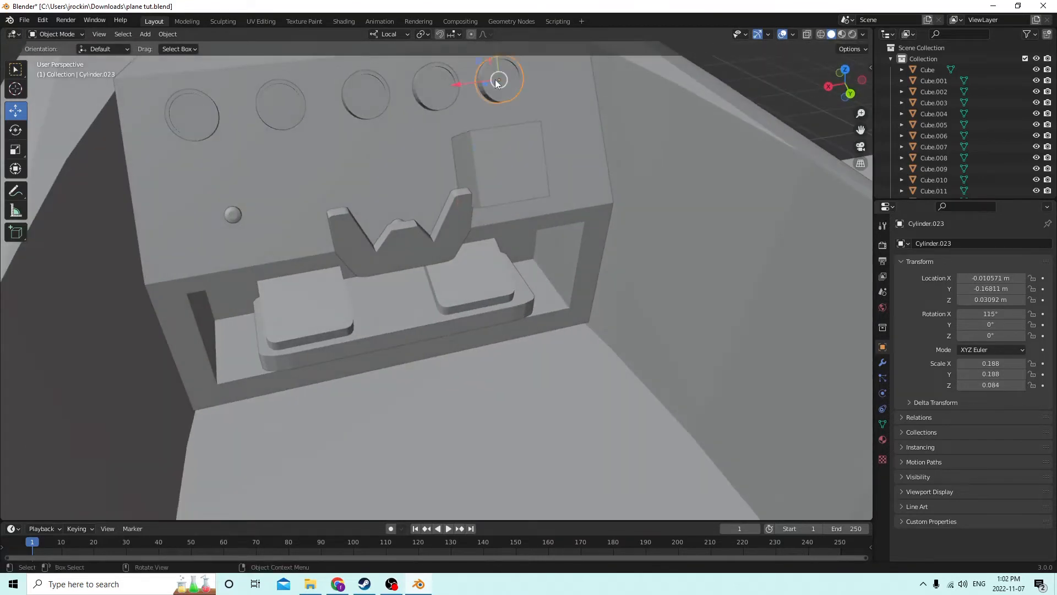
pyautogui.moveTo(496, 81); pyautogui.dragTo(532, 86, button='middle')
pyautogui.click(543, 128)
pyautogui.moveTo(542, 128); pyautogui.dragTo(597, 123, button='middle')
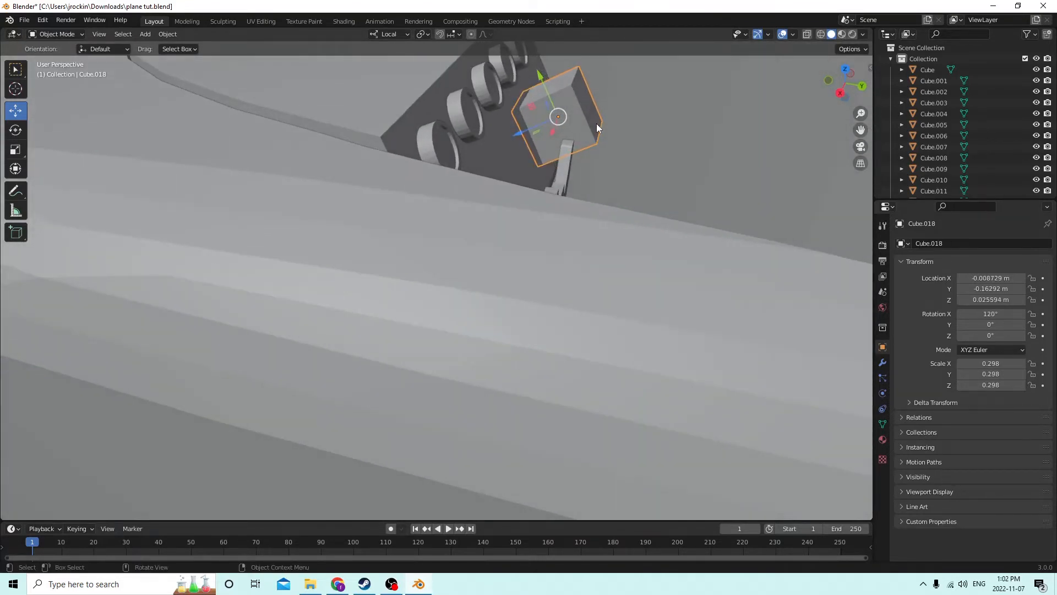
pyautogui.click(997, 314)
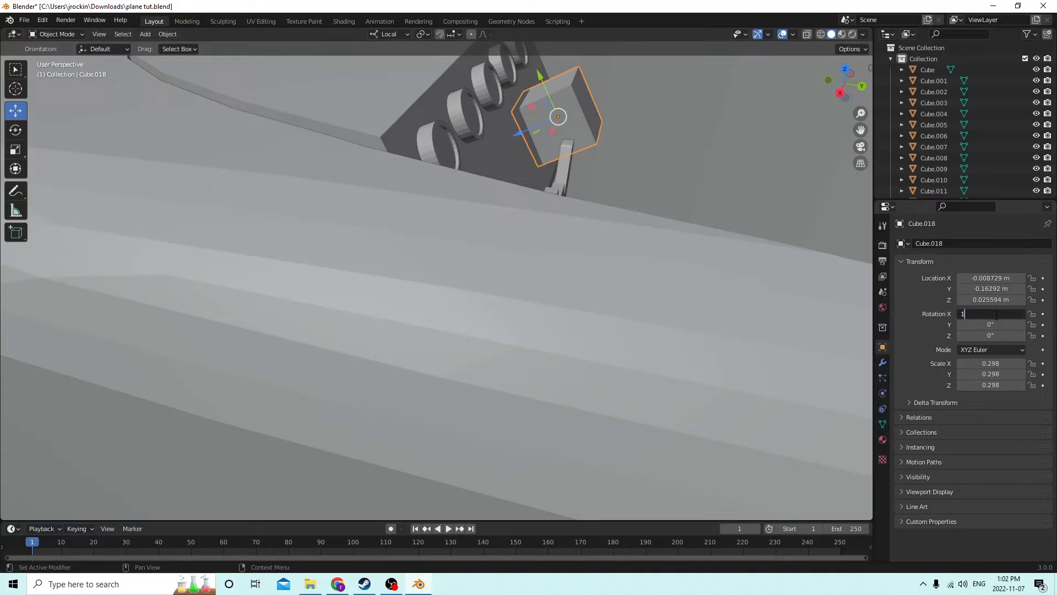
pyautogui.press('Return')
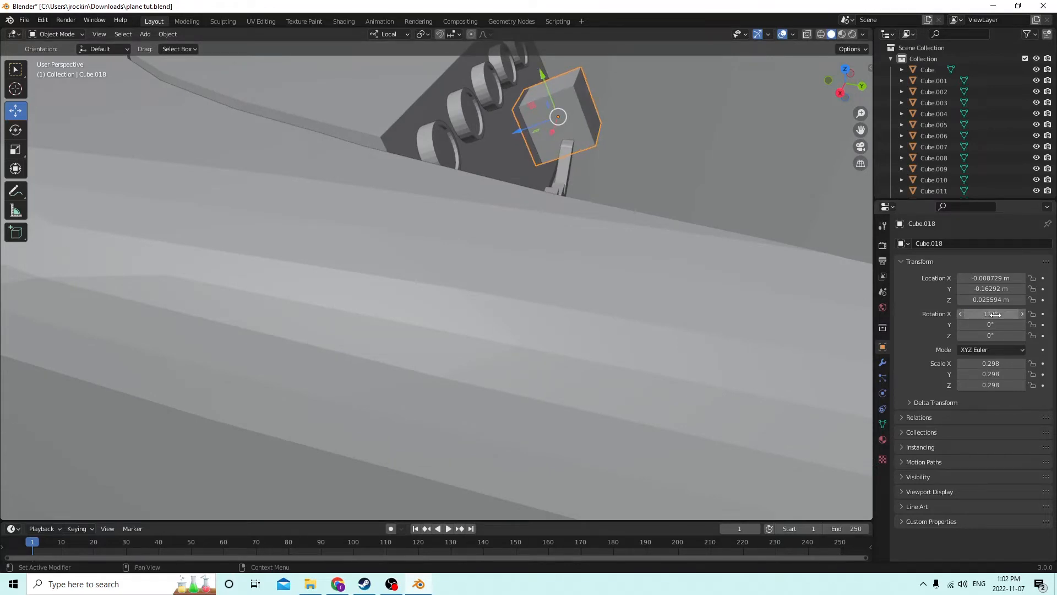
# Flatten the cube along its local Z axis into a thin plate with a Z scale of about 0.044.
pyautogui.moveTo(851, 223); pyautogui.dragTo(165, 91, button='middle')
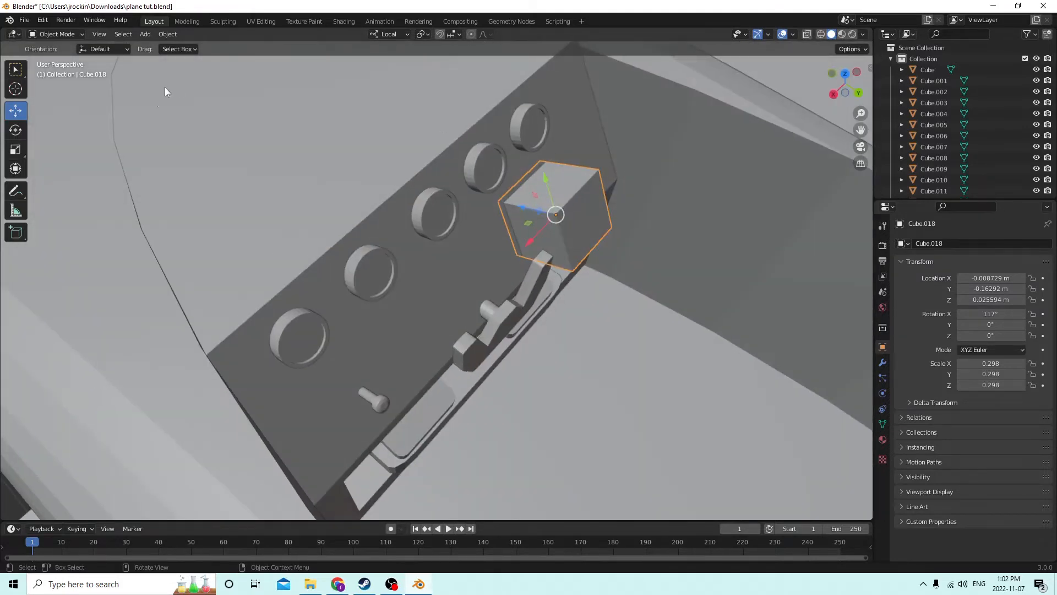
pyautogui.click(15, 149)
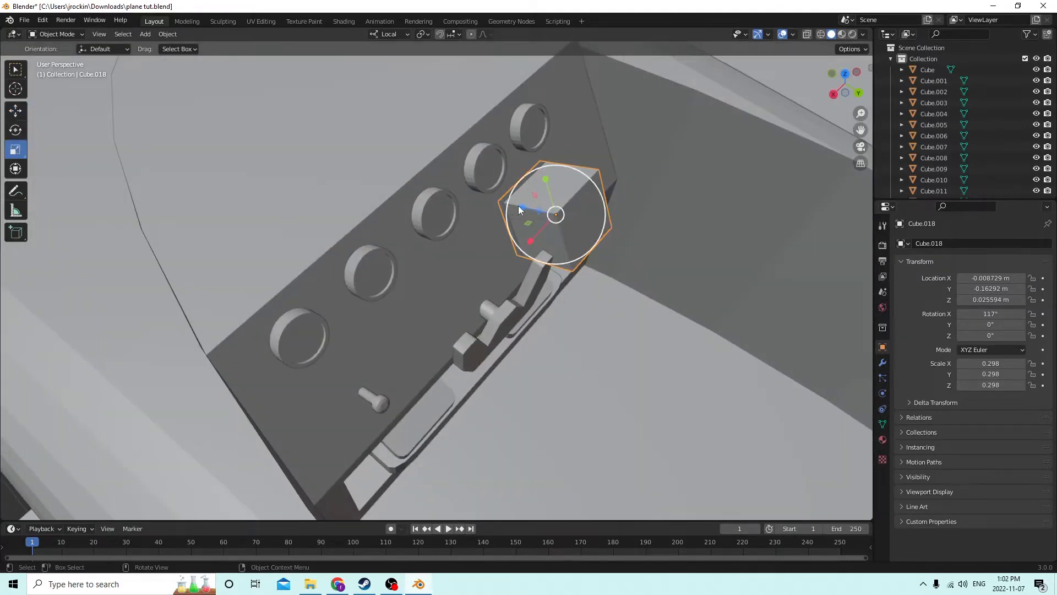
pyautogui.moveTo(524, 208); pyautogui.dragTo(551, 216)
pyautogui.moveTo(553, 218); pyautogui.dragTo(595, 207, button='middle')
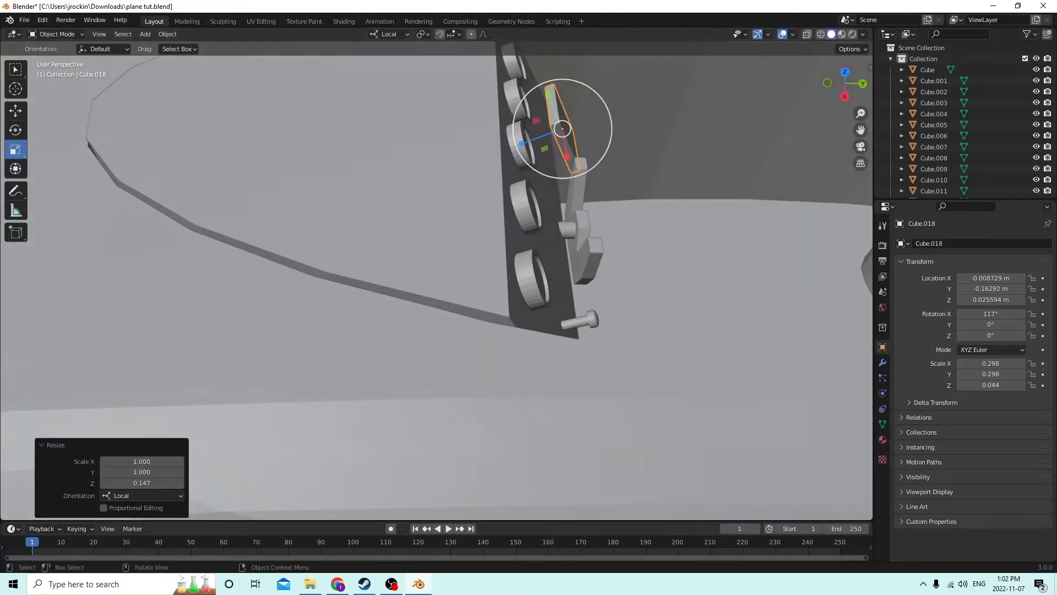
pyautogui.moveTo(442, 127); pyautogui.dragTo(592, 138, button='middle')
# Duplicate the thin plate, pull the copy away from the dashboard along local Z, and reselect the original.
pyautogui.hotkey('shift', 'd')
pyautogui.press('Escape')
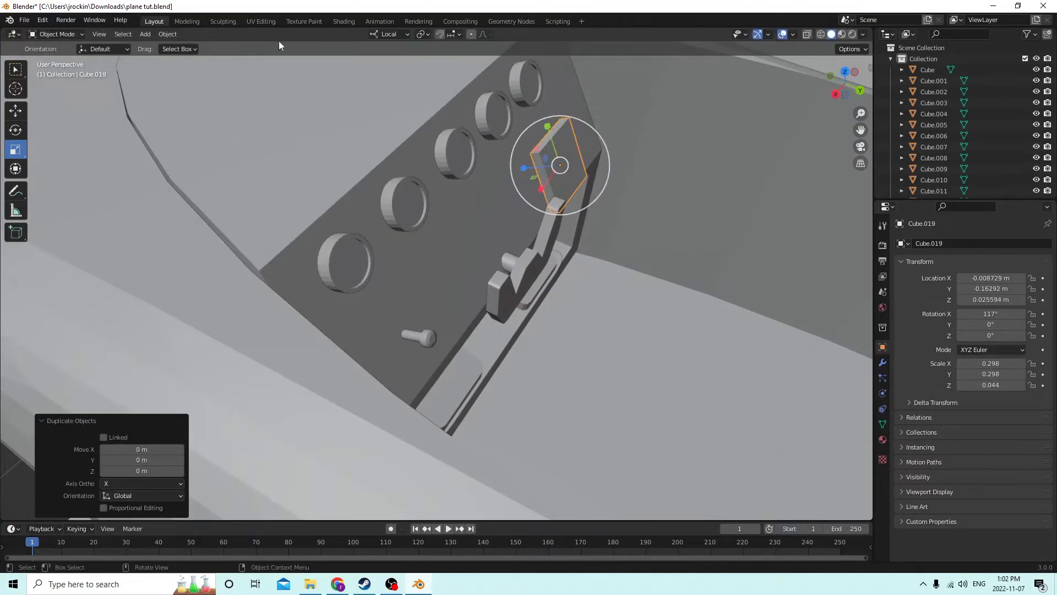
pyautogui.click(24, 113)
pyautogui.moveTo(526, 169); pyautogui.dragTo(611, 174)
pyautogui.scroll(3, 611, 175)
pyautogui.moveTo(611, 175); pyautogui.dragTo(566, 182, button='middle')
pyautogui.click(565, 180)
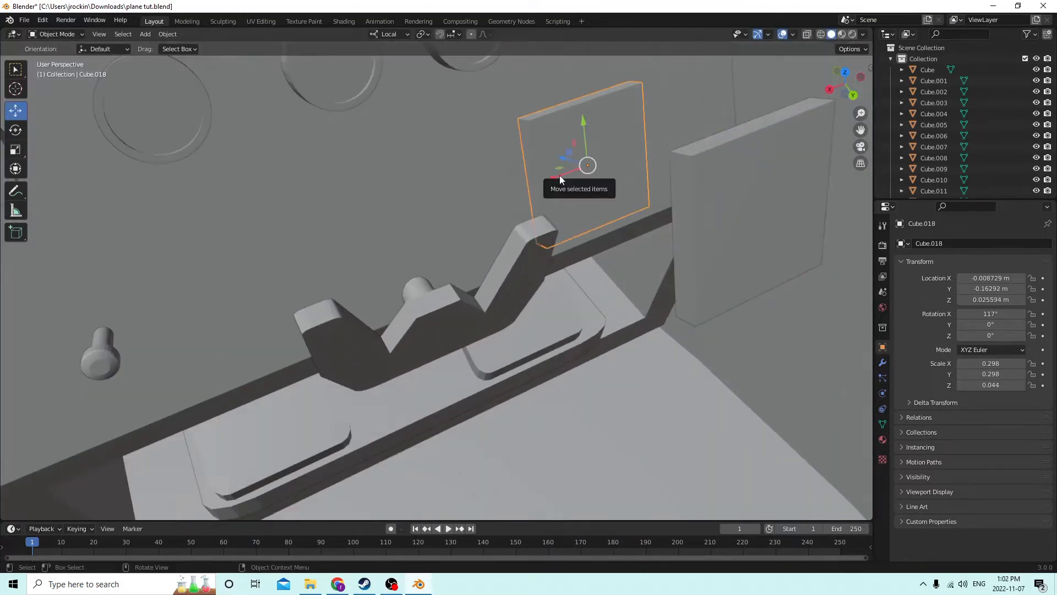
pyautogui.press('Tab')
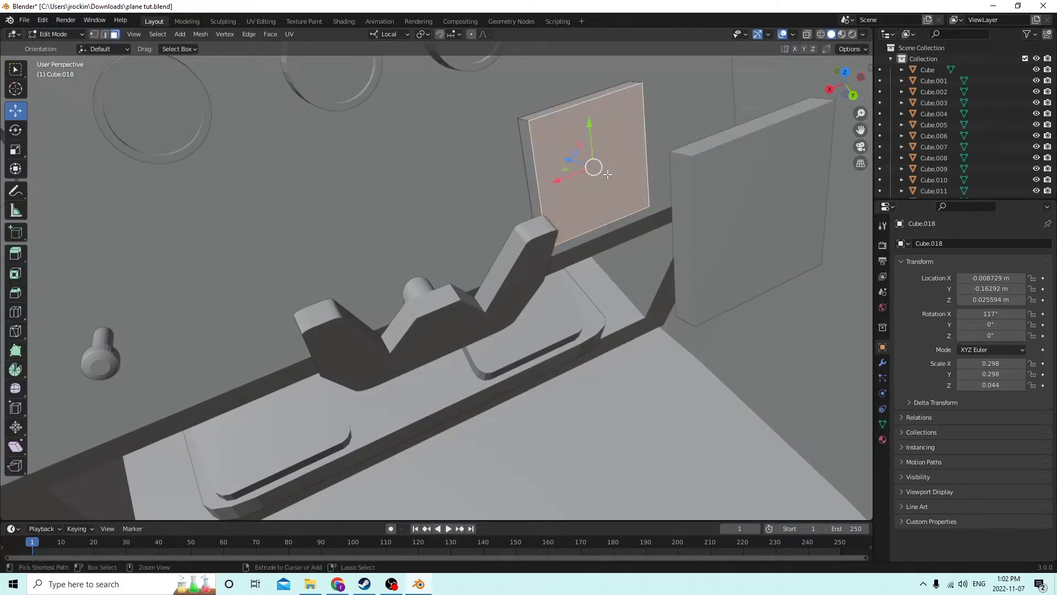
pyautogui.hotkey('ctrl', 'b')
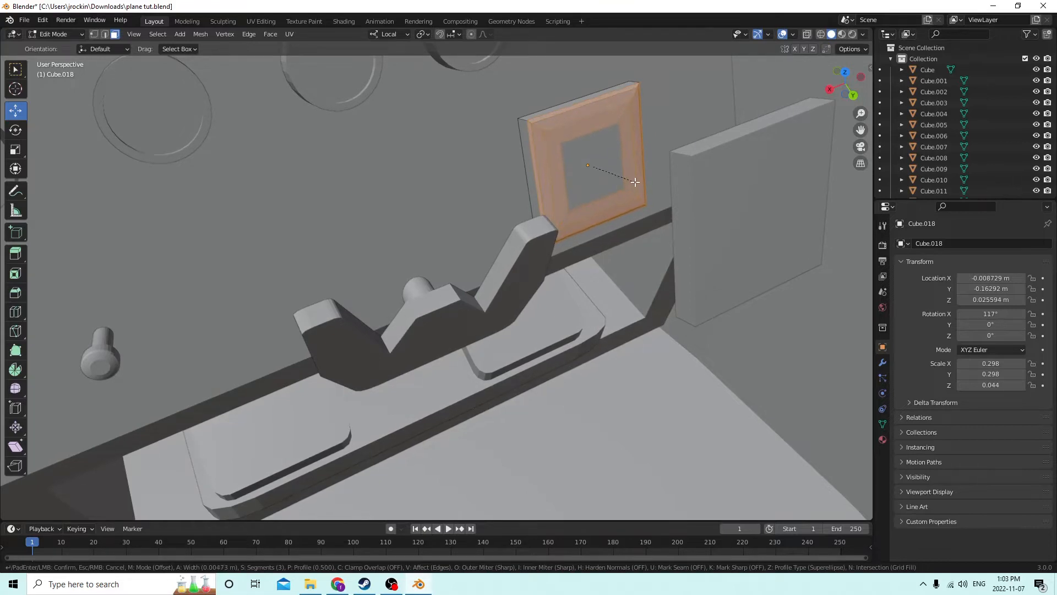
pyautogui.rightClick(617, 177)
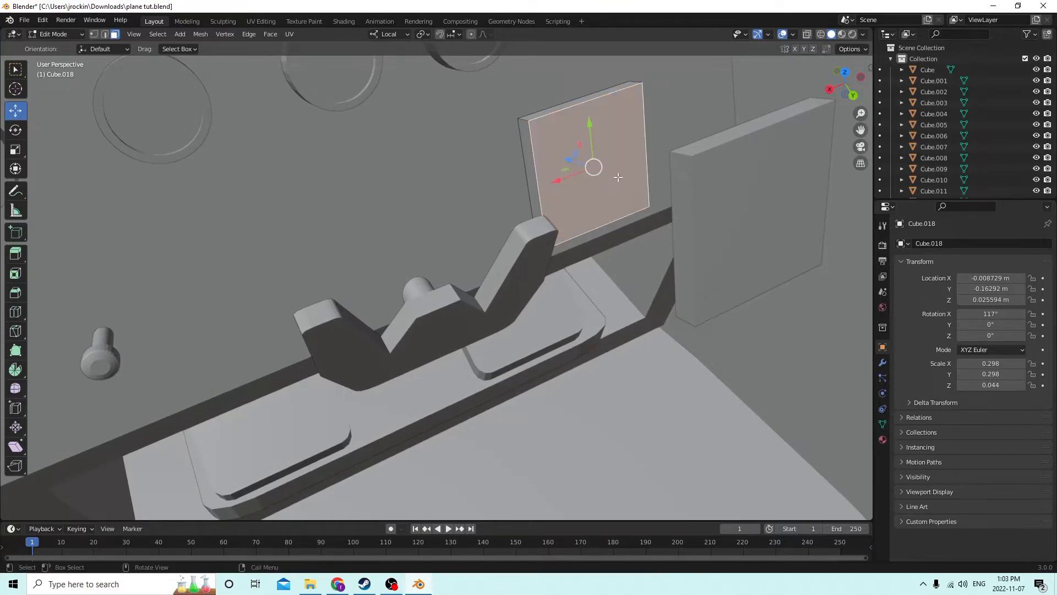
pyautogui.moveTo(576, 162); pyautogui.dragTo(589, 160, button='middle')
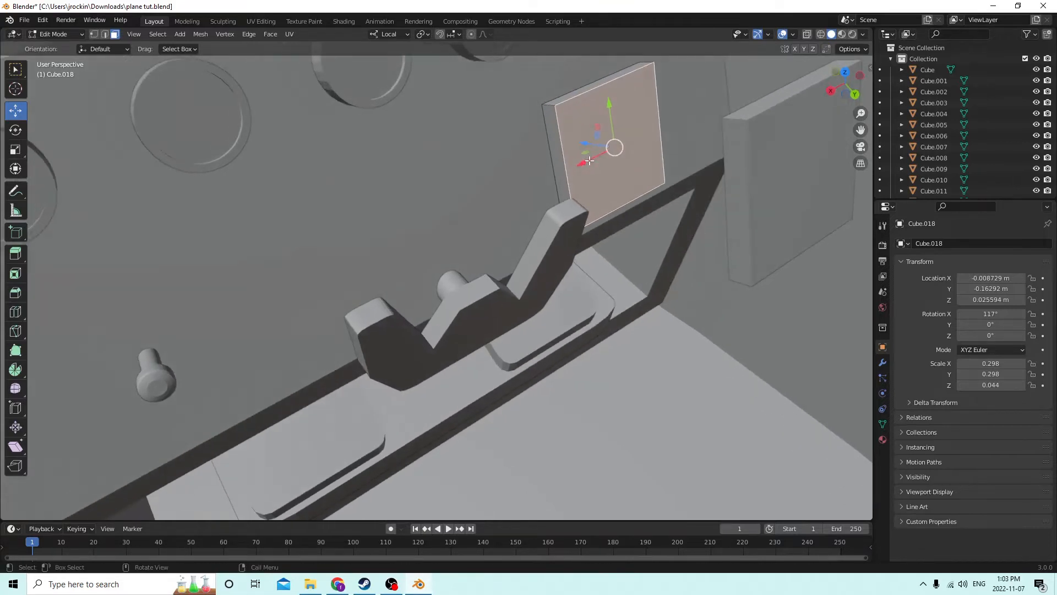
# Switch mesh editing to edge selection and move the original plate off the dashboard along local Z, to about Y -0.160, Z 0.027 m.
pyautogui.click(105, 34)
pyautogui.click(549, 107)
pyautogui.moveTo(549, 106)
pyautogui.mouseDown(button='middle')
pyautogui.moveTo(536, 106)
pyautogui.moveTo(502, 61)
pyautogui.moveTo(500, 75)
pyautogui.moveTo(570, 112)
pyautogui.moveTo(572, 99)
pyautogui.moveTo(550, 90)
pyautogui.moveTo(441, 75)
pyautogui.moveTo(538, 110)
pyautogui.moveTo(537, 101)
pyautogui.mouseUp(button='middle')
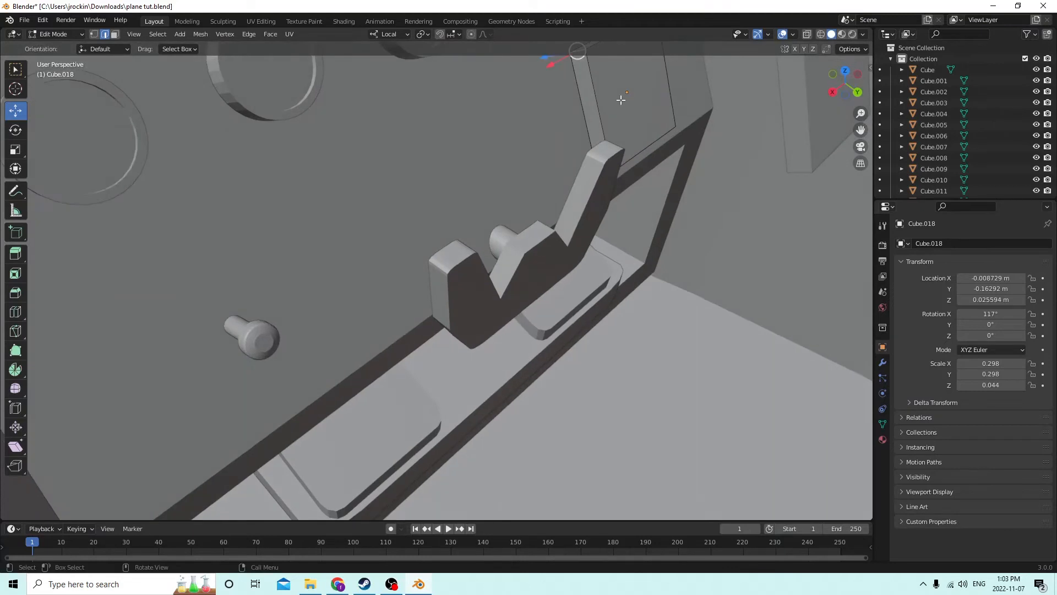
pyautogui.scroll(-2, 616, 98)
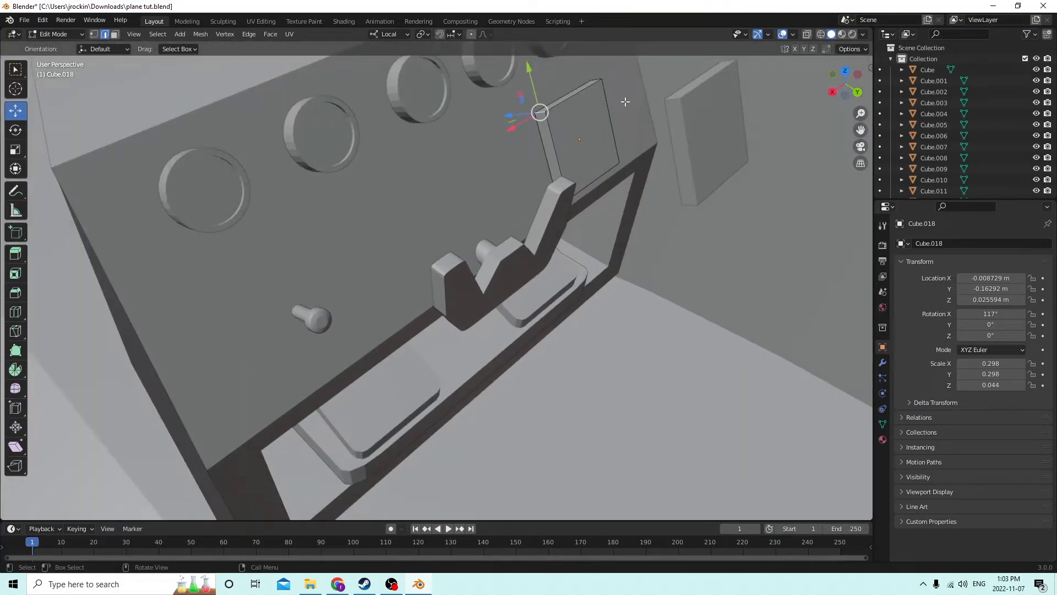
pyautogui.press('Tab')
pyautogui.moveTo(595, 96); pyautogui.dragTo(570, 113, button='middle')
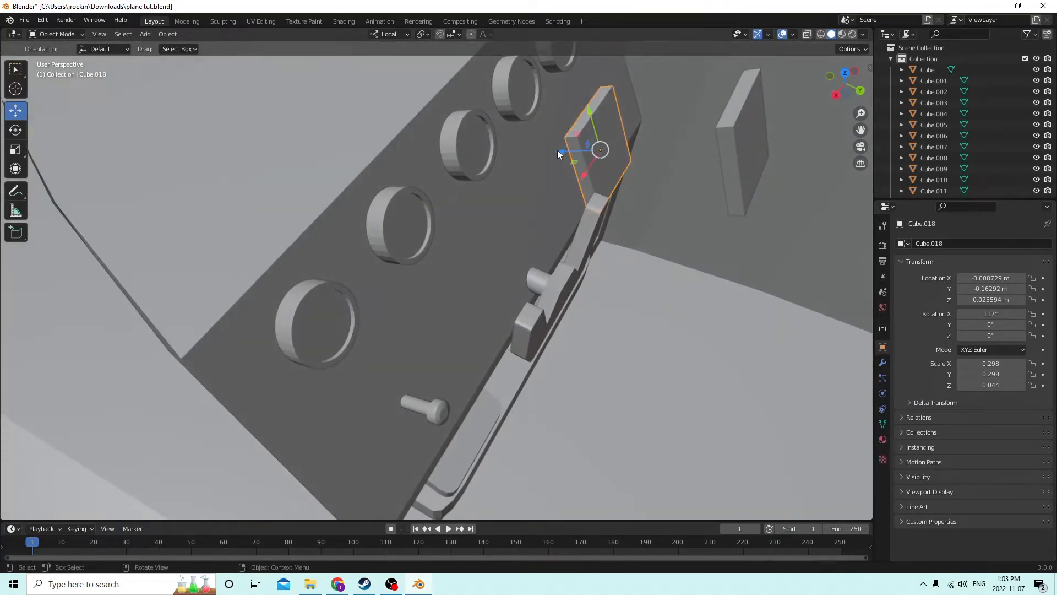
pyautogui.moveTo(557, 153); pyautogui.dragTo(600, 153)
pyautogui.moveTo(599, 150); pyautogui.dragTo(584, 113, button='middle')
# Bevel the original plate's four short corner edges with 3 segments to round its corners, and return to Object Mode.
pyautogui.press('Tab')
pyautogui.click(601, 157)
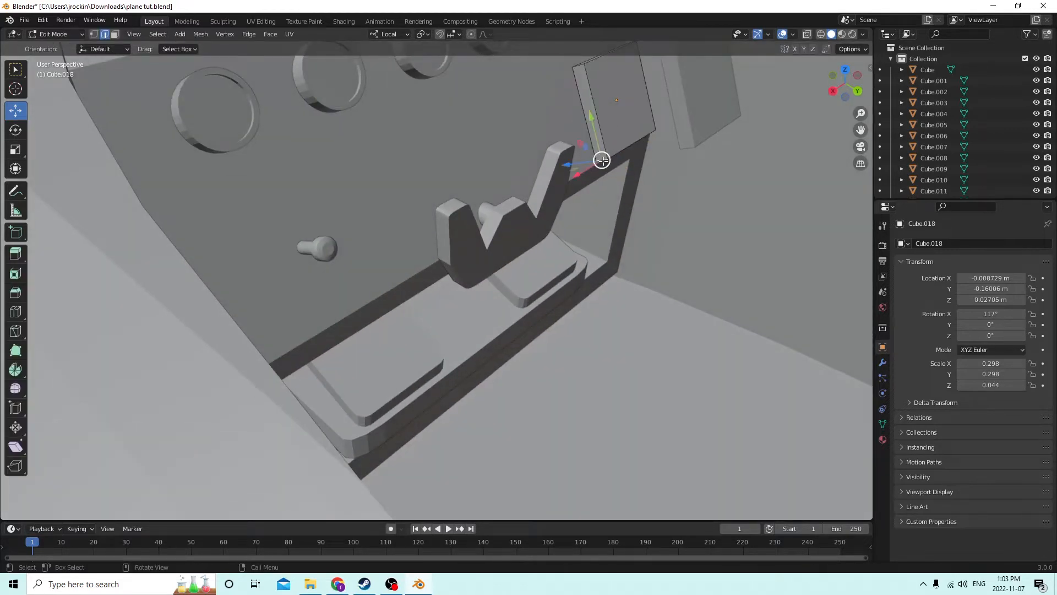
pyautogui.moveTo(599, 158); pyautogui.dragTo(584, 127, button='middle')
pyautogui.keyDown('shift'); pyautogui.click(579, 118); pyautogui.keyUp('shift')
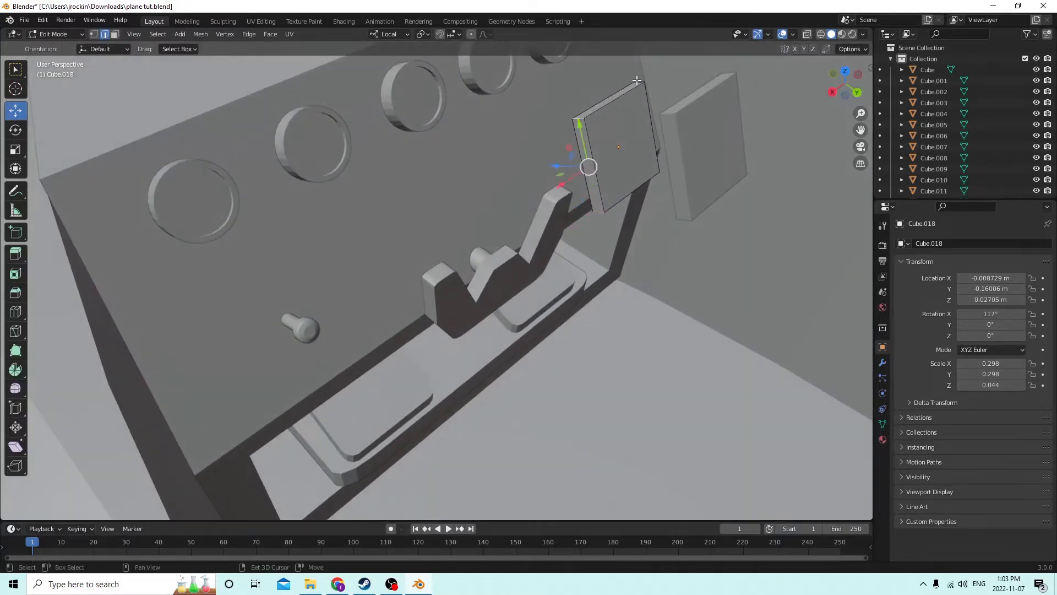
pyautogui.keyDown('shift'); pyautogui.click(637, 83); pyautogui.keyUp('shift')
pyautogui.moveTo(637, 82); pyautogui.dragTo(545, 175, button='middle')
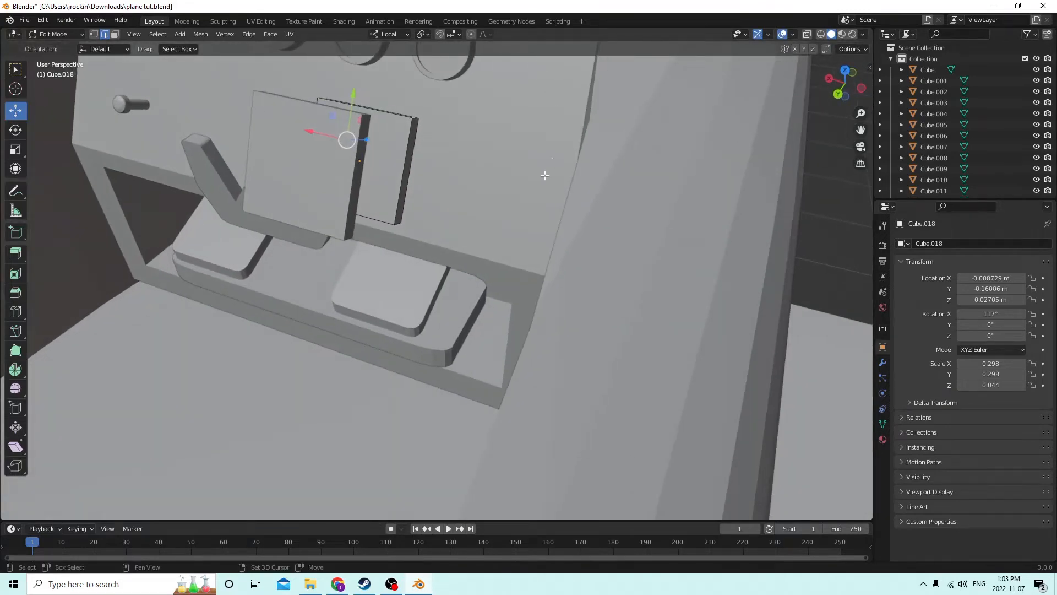
pyautogui.keyDown('shift'); pyautogui.click(399, 224); pyautogui.keyUp('shift')
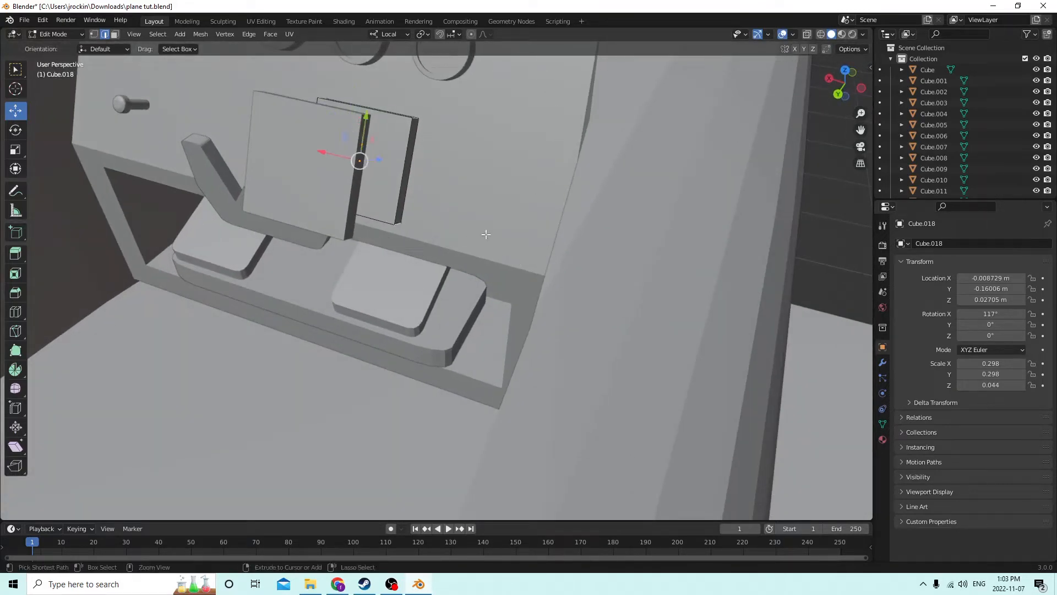
pyautogui.hotkey('ctrl', 'b')
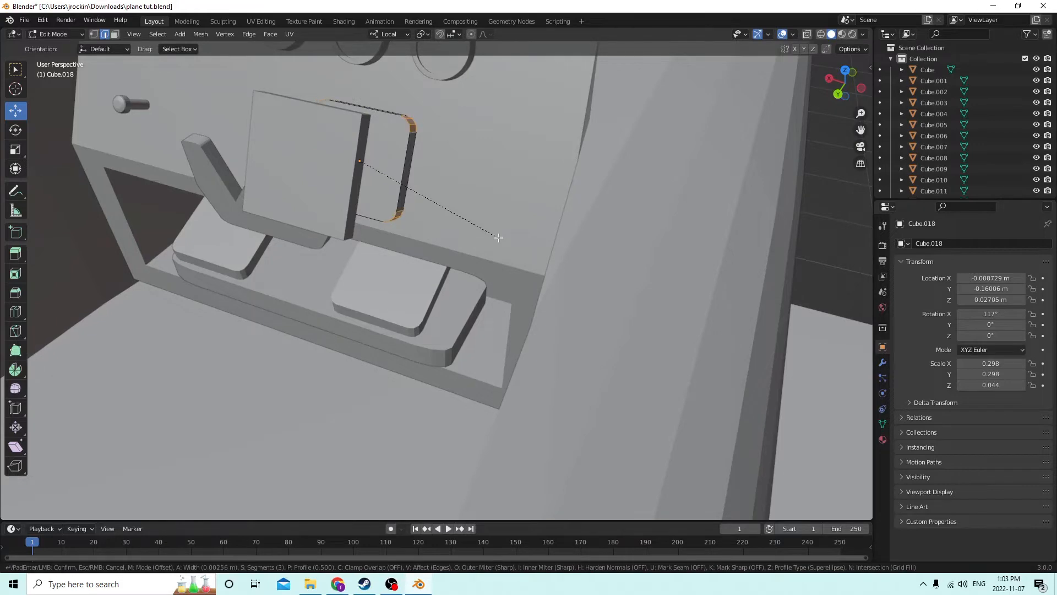
pyautogui.click(481, 232)
pyautogui.moveTo(481, 232); pyautogui.dragTo(572, 219, button='middle')
pyautogui.press('Tab')
# Scale the rounded plate into a tall rectangle, about 0.398 along local Y and 0.210 along local X.
pyautogui.click(15, 149)
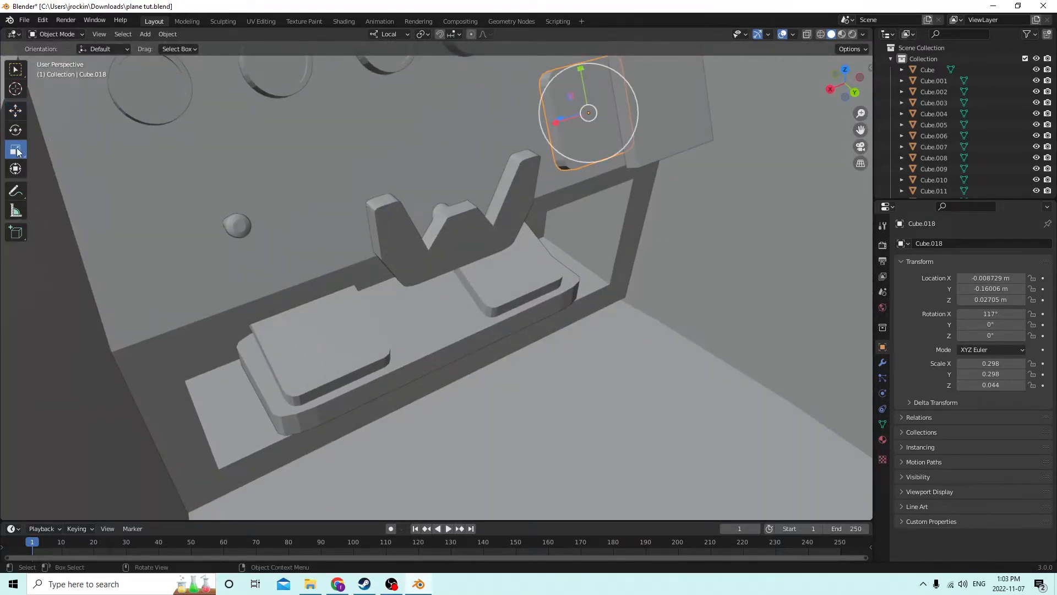
pyautogui.moveTo(418, 195); pyautogui.dragTo(578, 160, button='middle')
pyautogui.moveTo(603, 100); pyautogui.dragTo(599, 83)
pyautogui.moveTo(599, 84); pyautogui.dragTo(513, 197, button='middle')
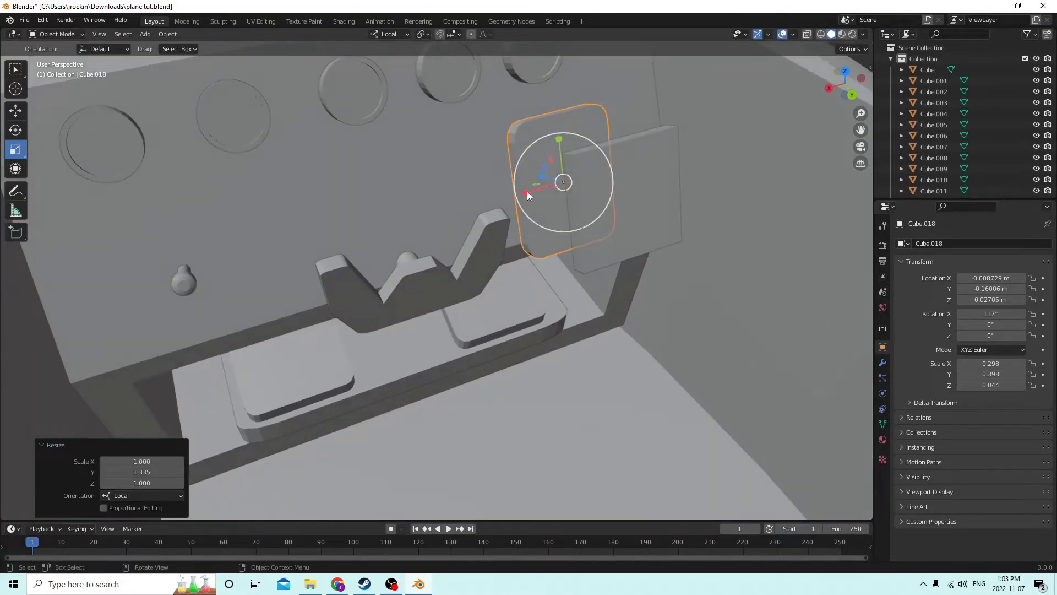
pyautogui.moveTo(527, 191); pyautogui.dragTo(542, 184)
pyautogui.moveTo(543, 184); pyautogui.dragTo(546, 159, button='middle')
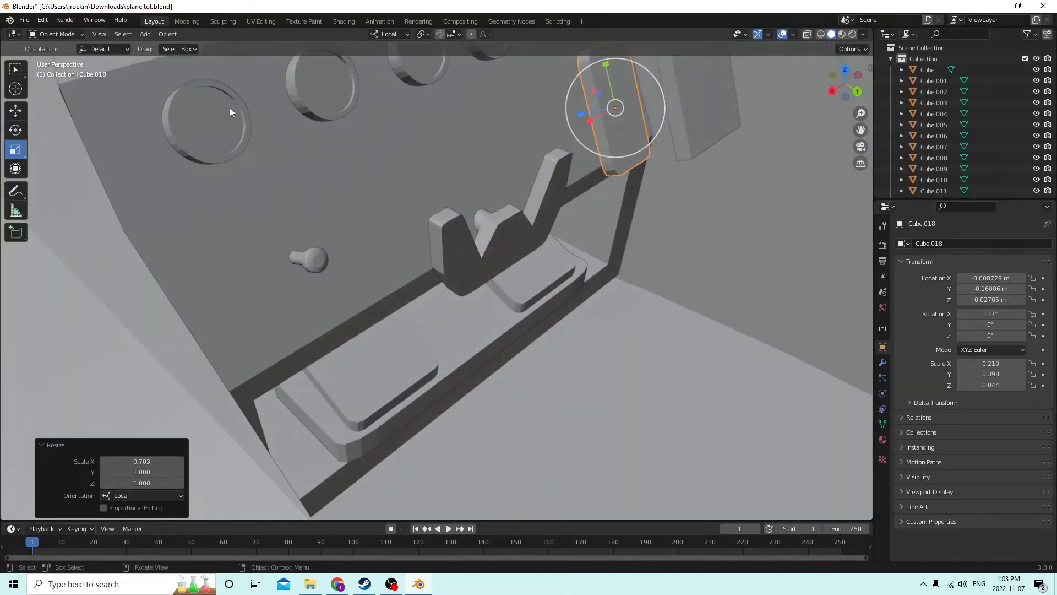
# Move the rounded plate about 0.005 m along local Z back against the dashboard.
pyautogui.click(15, 109)
pyautogui.moveTo(106, 111); pyautogui.dragTo(499, 139, button='middle')
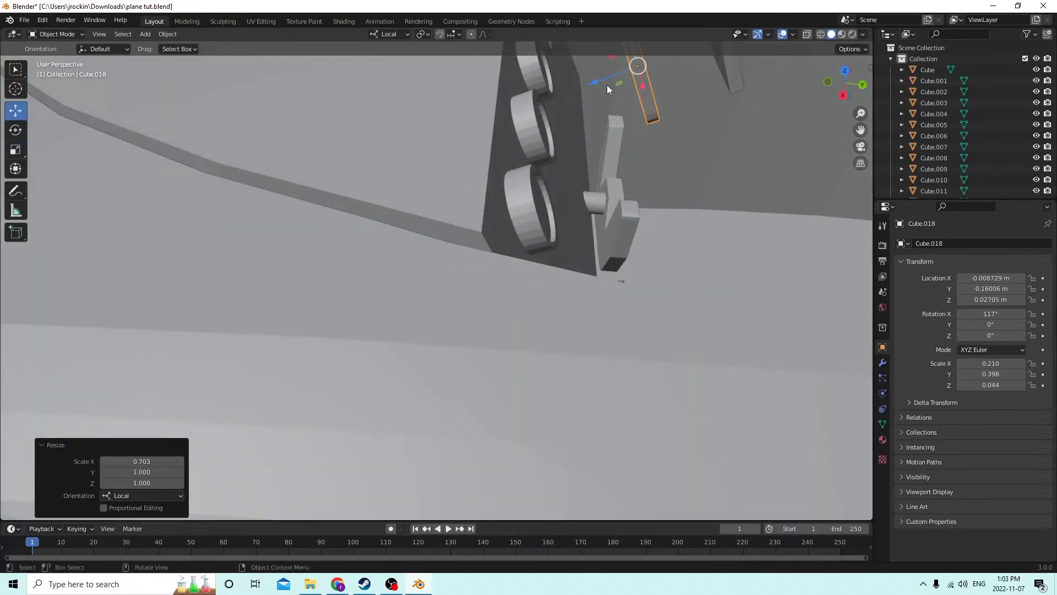
pyautogui.moveTo(608, 86); pyautogui.dragTo(530, 107)
pyautogui.moveTo(531, 107); pyautogui.dragTo(447, 98, button='middle')
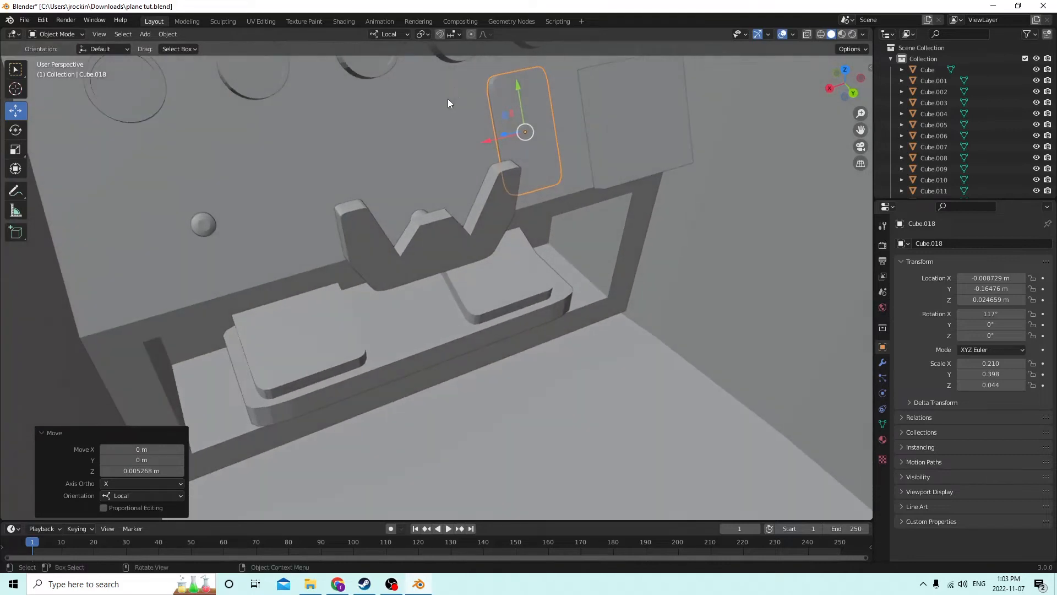
# Move the rounded plate about 0.0007 m down the dashboard along its local Y axis.
pyautogui.moveTo(517, 85); pyautogui.dragTo(526, 99)
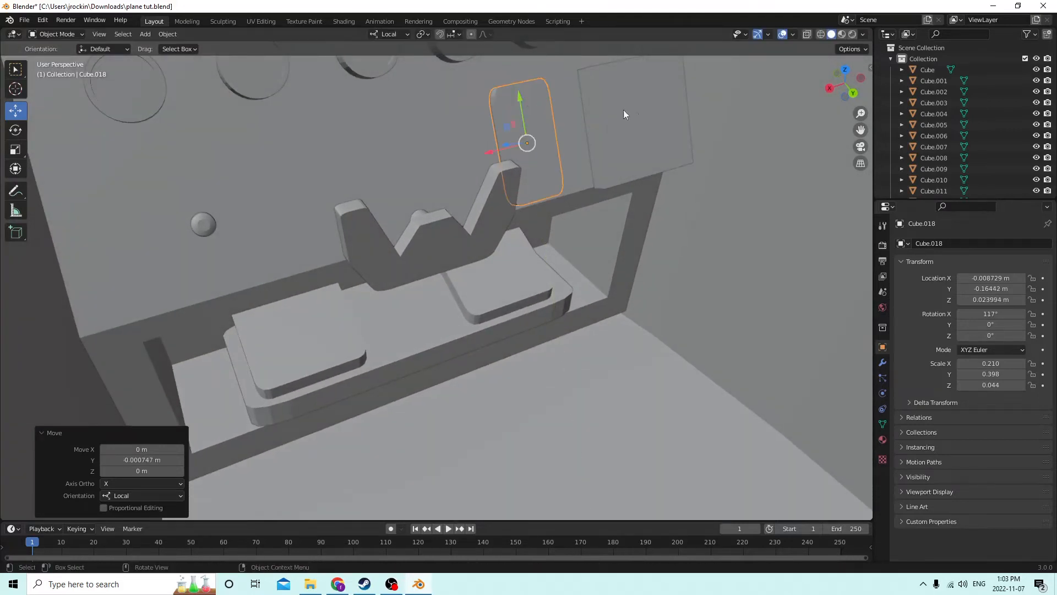
# Scale the remaining square plate into a thin bar, about 0.022 along local X, 0.047 along Y and 0.322 along Z.
pyautogui.click(642, 117)
pyautogui.moveTo(642, 117); pyautogui.dragTo(576, 145, button='middle')
pyautogui.click(16, 149)
pyautogui.moveTo(282, 141); pyautogui.dragTo(414, 203, button='middle')
pyautogui.moveTo(475, 181); pyautogui.dragTo(521, 186)
pyautogui.moveTo(521, 186); pyautogui.dragTo(616, 157, button='middle')
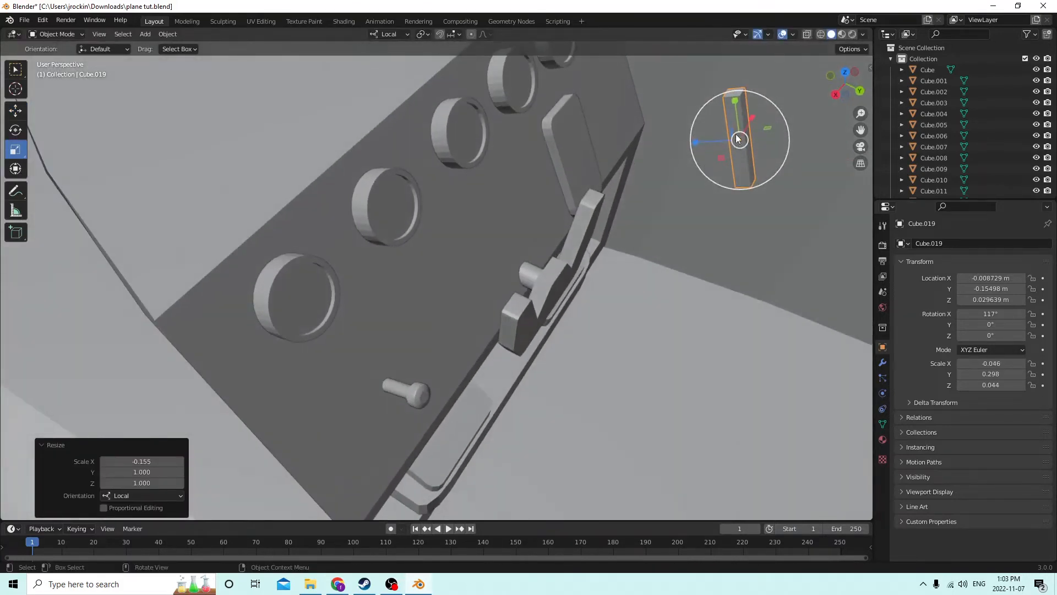
pyautogui.moveTo(738, 103); pyautogui.dragTo(394, 132)
pyautogui.moveTo(621, 129); pyautogui.dragTo(569, 202, button='middle')
pyautogui.moveTo(589, 207); pyautogui.dragTo(570, 214)
pyautogui.moveTo(570, 213); pyautogui.dragTo(651, 160, button='middle')
pyautogui.hotkey('shift', 's')
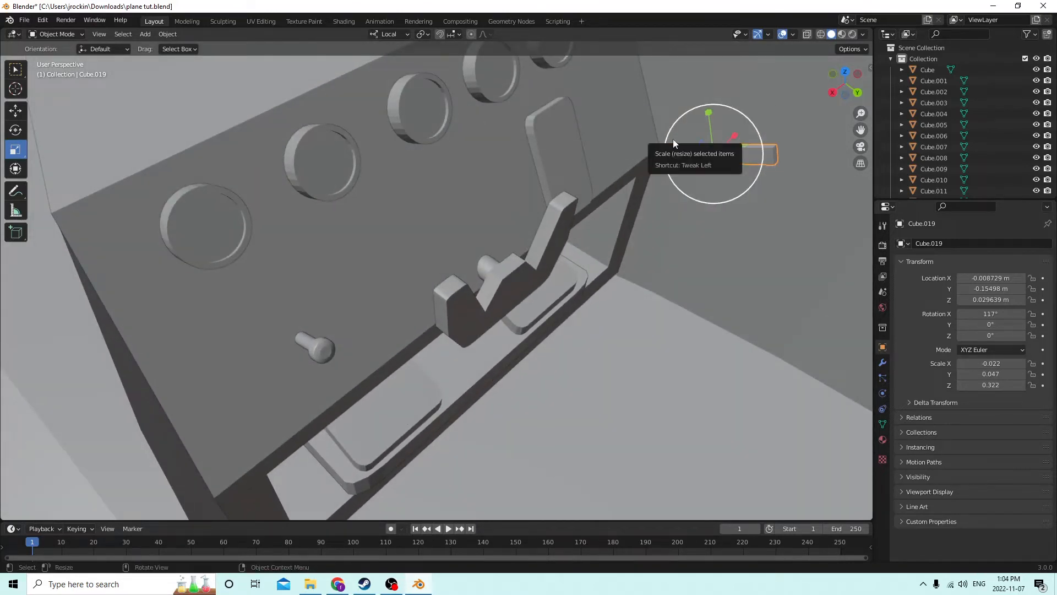
pyautogui.click(41, 20)
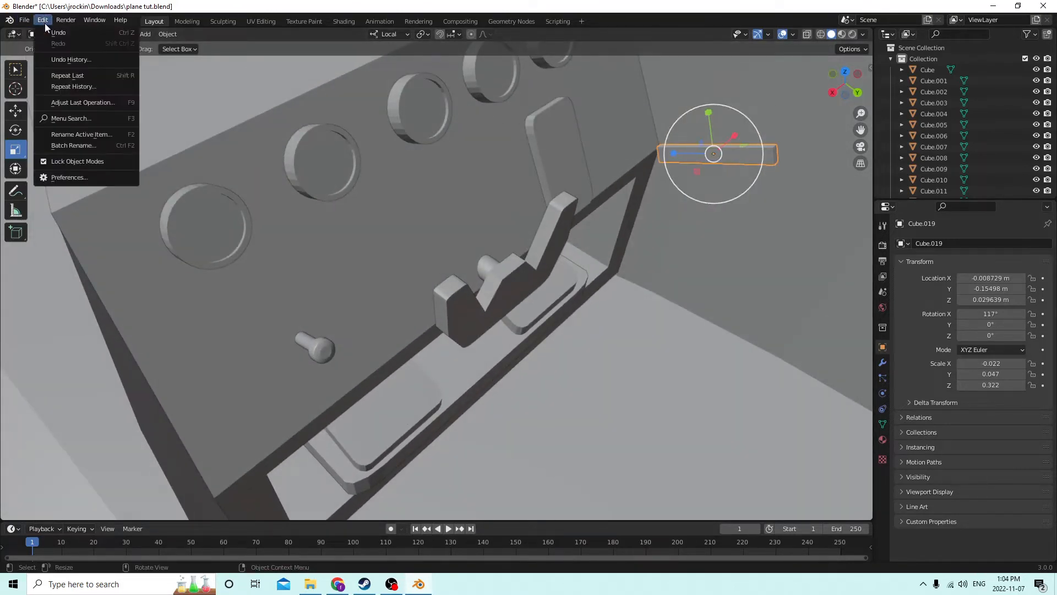
pyautogui.click(47, 32)
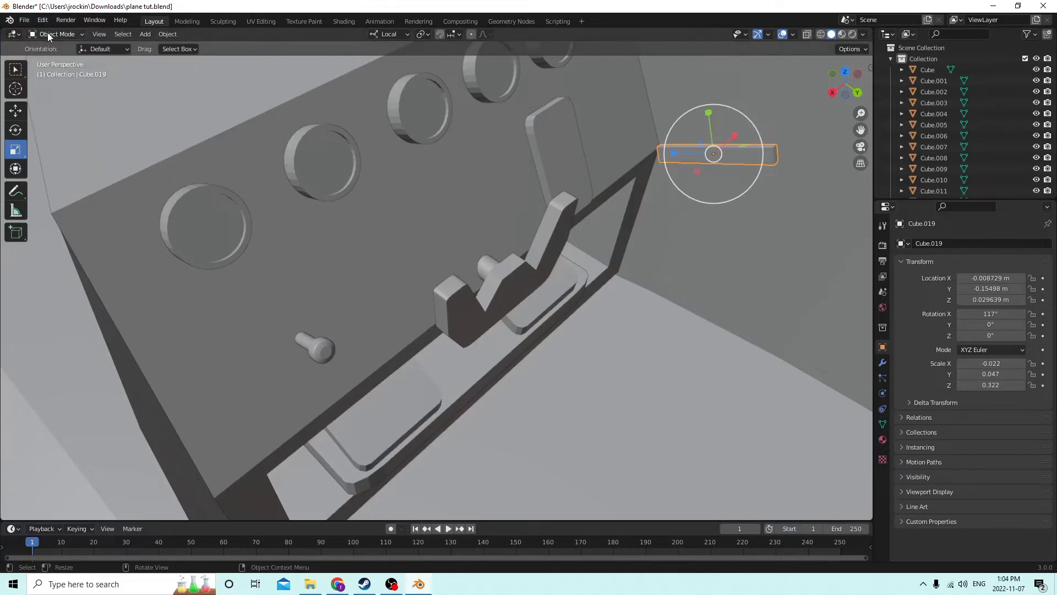
# Duplicate the thin bar and move the copy about 0.0086 m along local Z into the rounded plate.
pyautogui.moveTo(619, 155); pyautogui.dragTo(562, 160, button='middle')
pyautogui.hotkey('shift', 'd')
pyautogui.rightClick(622, 160)
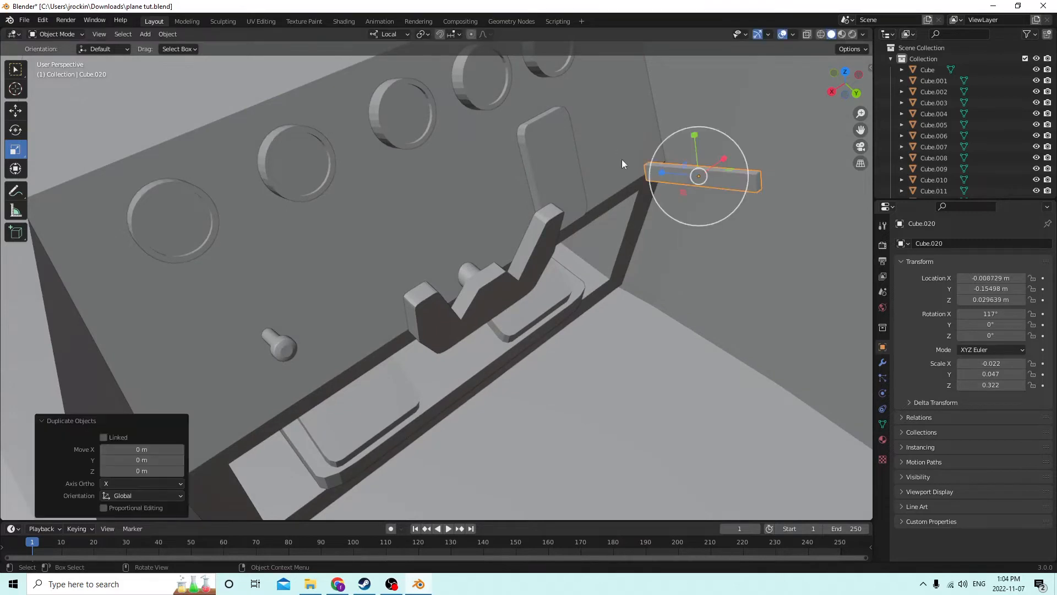
pyautogui.click(14, 112)
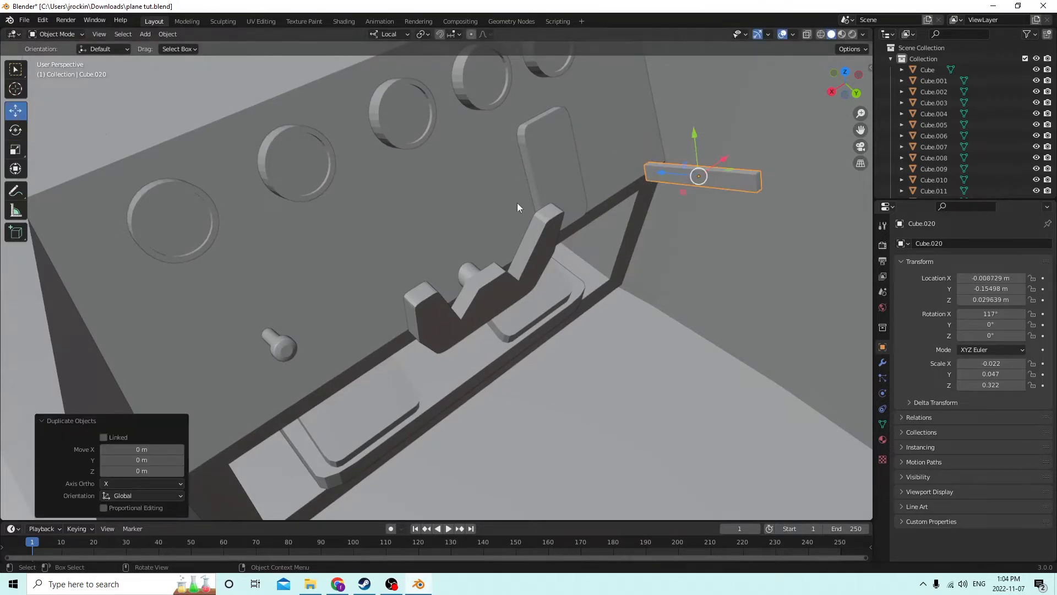
pyautogui.moveTo(666, 176); pyautogui.dragTo(540, 152)
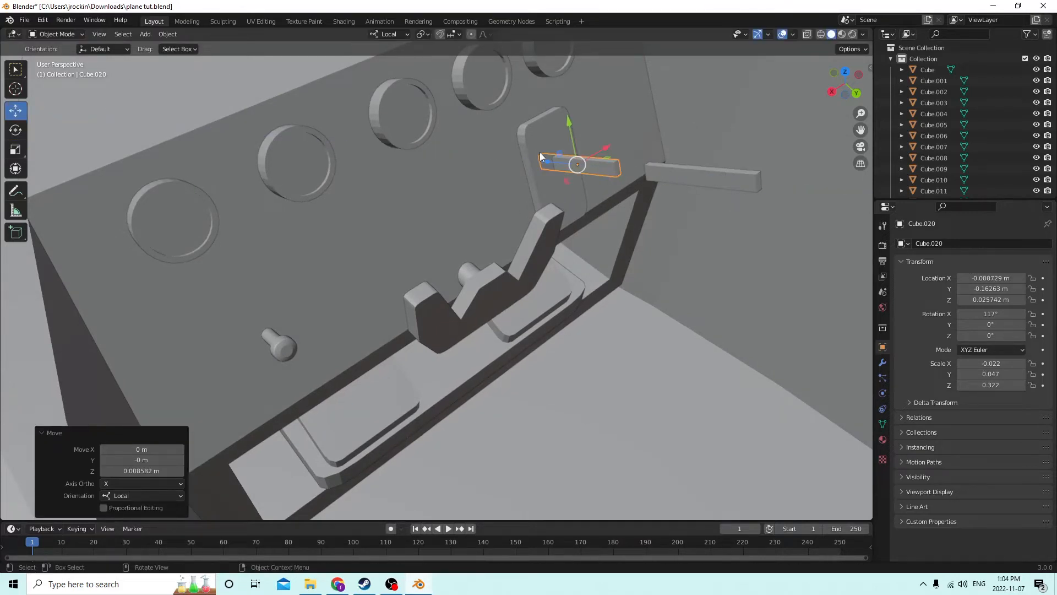
pyautogui.moveTo(539, 152); pyautogui.dragTo(695, 226, button='middle')
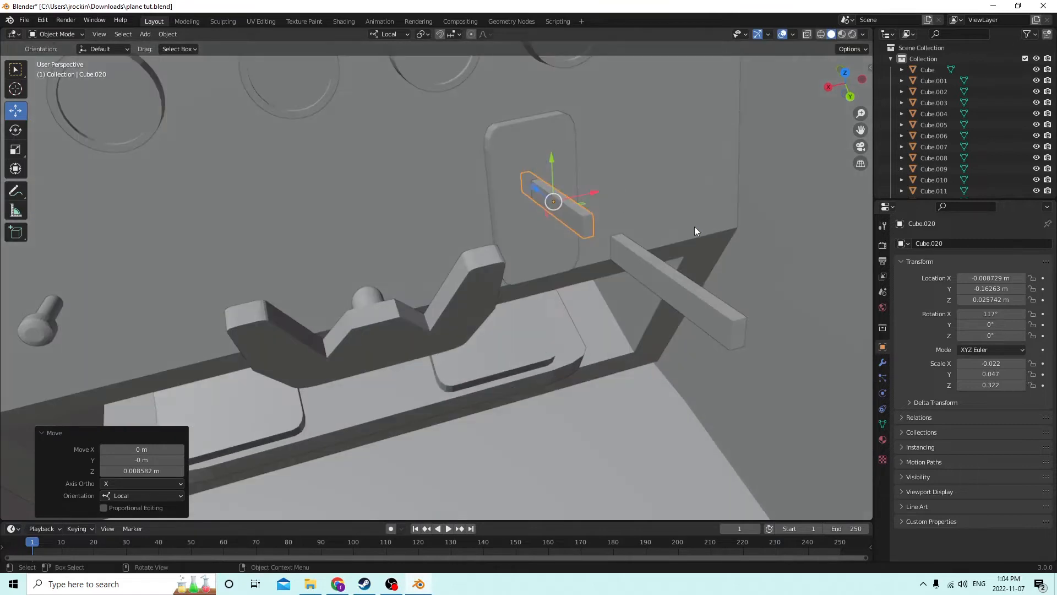
# Select both bars and move them together along local X to about X -0.0075 m, near one side of the rounded plate.
pyautogui.keyDown('shift'); pyautogui.click(661, 284); pyautogui.keyUp('shift')
pyautogui.moveTo(637, 226); pyautogui.dragTo(606, 234)
pyautogui.moveTo(605, 234); pyautogui.dragTo(635, 177, button='middle')
# Duplicate the pair of bars and move the copies about 0.0021 m along local X to the plate's other side.
pyautogui.click(626, 173)
pyautogui.click(625, 173)
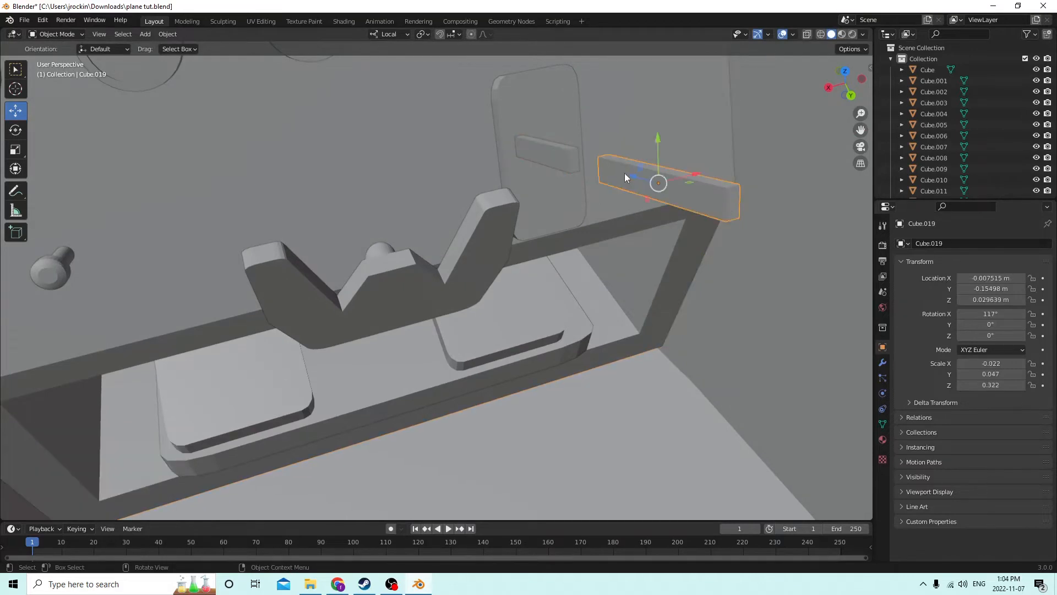
pyautogui.keyDown('shift'); pyautogui.click(568, 161); pyautogui.keyUp('shift')
pyautogui.moveTo(567, 161); pyautogui.dragTo(414, 238, button='middle')
pyautogui.hotkey('shift', 'd')
pyautogui.rightClick(487, 165)
pyautogui.moveTo(415, 238); pyautogui.dragTo(481, 247)
pyautogui.moveTo(480, 246); pyautogui.dragTo(484, 242, button='middle')
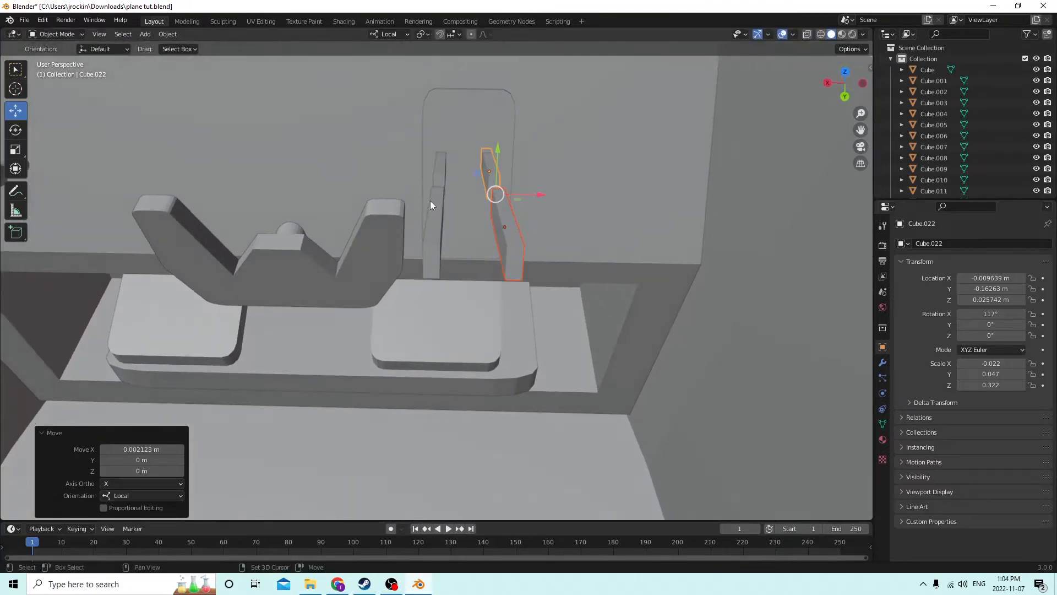
# Nudge the first pair of bars about 0.00014 m along local X toward the second pair.
pyautogui.click(441, 168)
pyautogui.moveTo(437, 212); pyautogui.dragTo(451, 180, button='middle')
pyautogui.moveTo(451, 176); pyautogui.dragTo(460, 175)
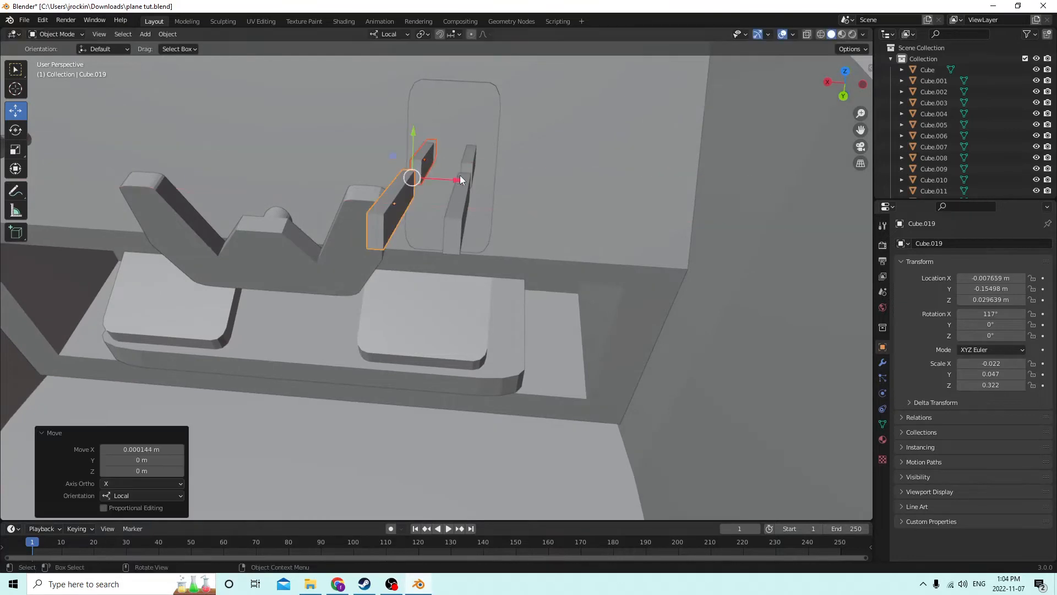
# Scale the two bars embedded in the rounded plate to about 0.239 along local Y, making them tall slot cutters.
pyautogui.moveTo(461, 175); pyautogui.dragTo(442, 152, button='middle')
pyautogui.click(490, 132)
pyautogui.keyDown('shift'); pyautogui.click(572, 152); pyautogui.keyUp('shift')
pyautogui.click(16, 149)
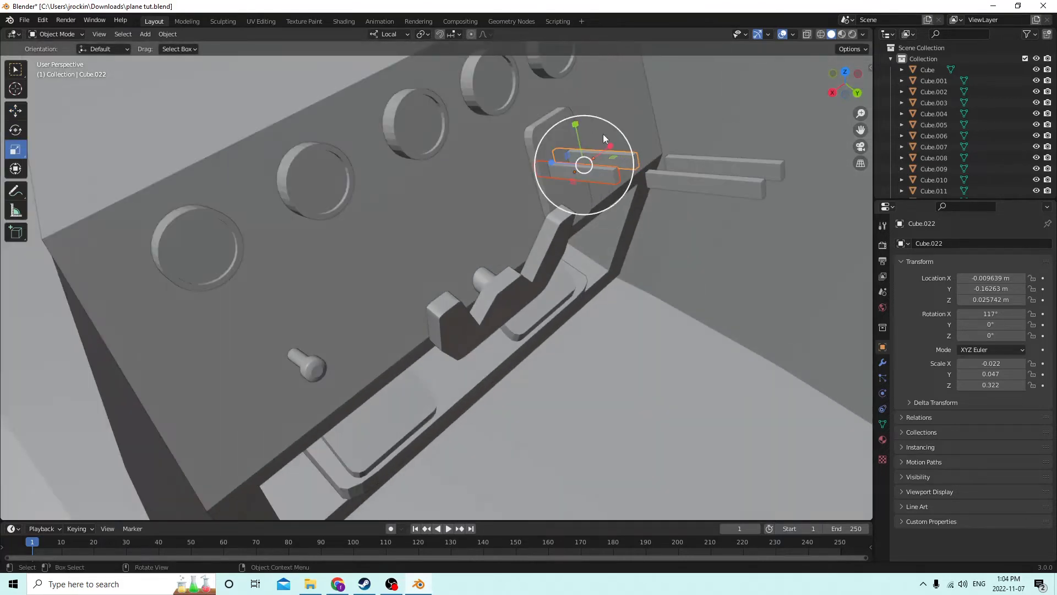
pyautogui.moveTo(575, 131); pyautogui.dragTo(573, 55)
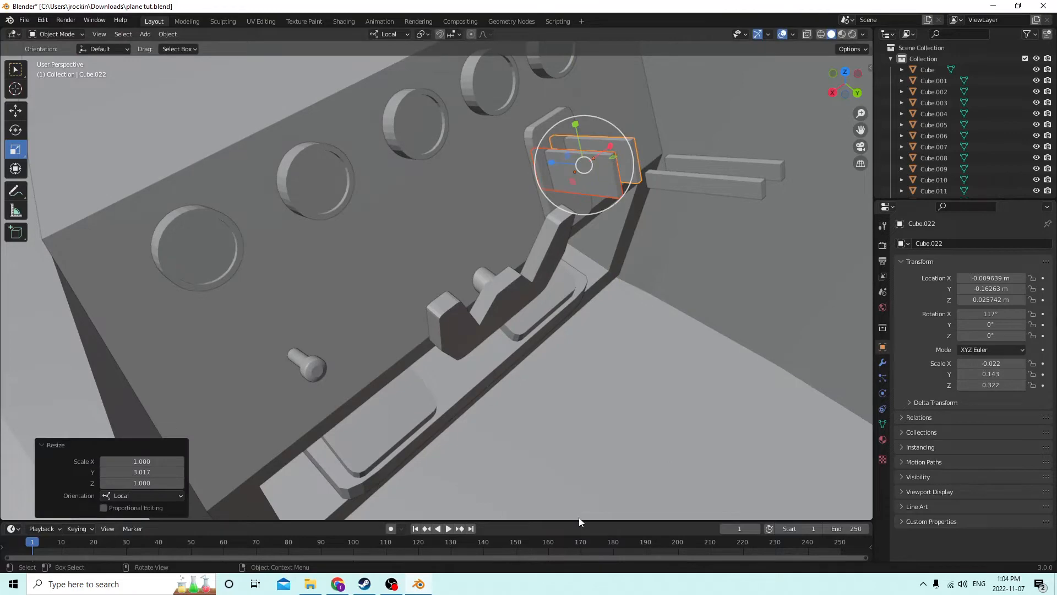
pyautogui.moveTo(577, 120); pyautogui.dragTo(568, 88)
pyautogui.moveTo(568, 88); pyautogui.dragTo(494, 89, button='middle')
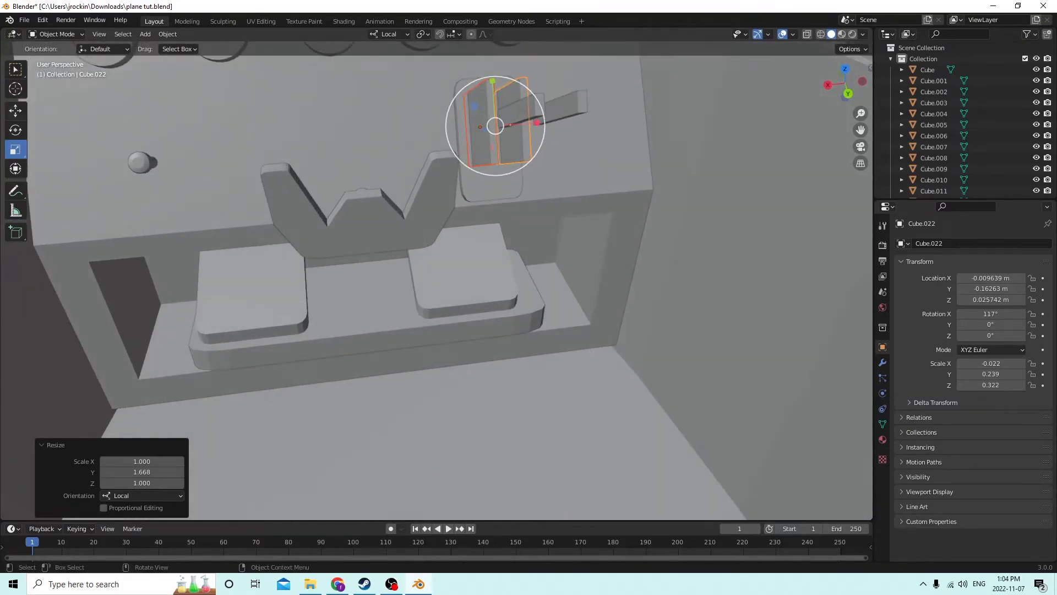
# Move both slot cutters and both front bars together down along local Y, placing the front bars at about Y -0.1548, Z 0.0292 m.
pyautogui.moveTo(116, 98); pyautogui.dragTo(134, 105, button='middle')
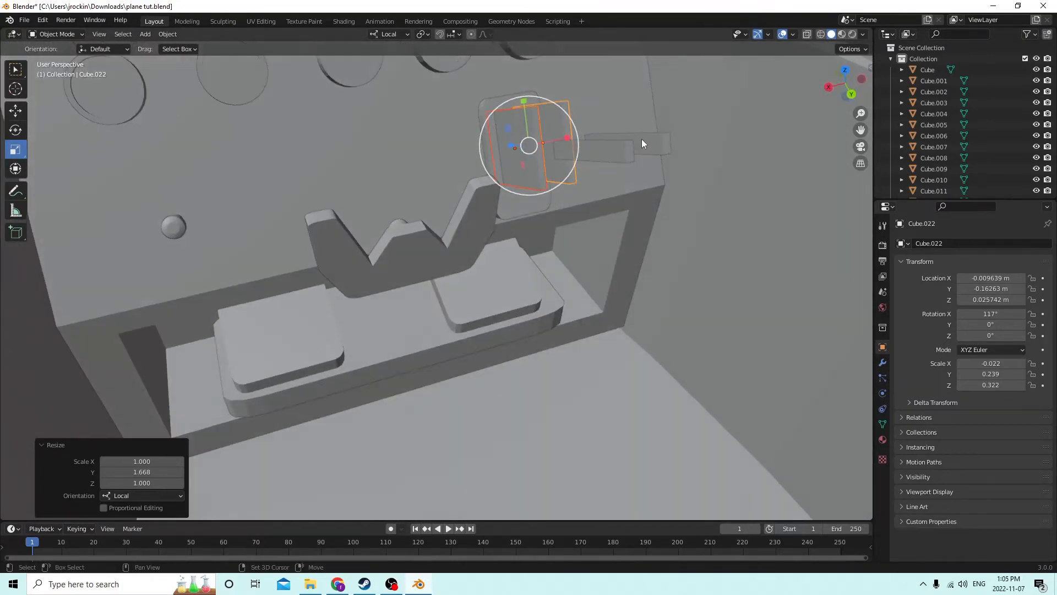
pyautogui.keyDown('shift'); pyautogui.click(642, 141); pyautogui.keyUp('shift')
pyautogui.keyDown('shift'); pyautogui.click(603, 147); pyautogui.keyUp('shift')
pyautogui.click(15, 111)
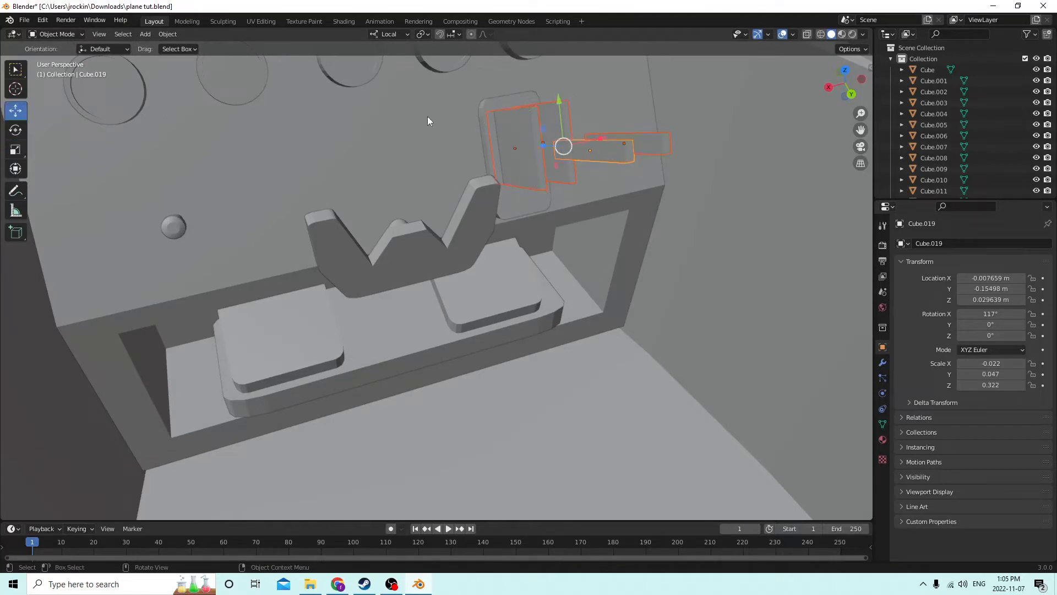
pyautogui.moveTo(557, 99); pyautogui.dragTo(557, 115)
pyautogui.scroll(1, 542, 108)
pyautogui.moveTo(543, 109); pyautogui.dragTo(528, 114, button='middle')
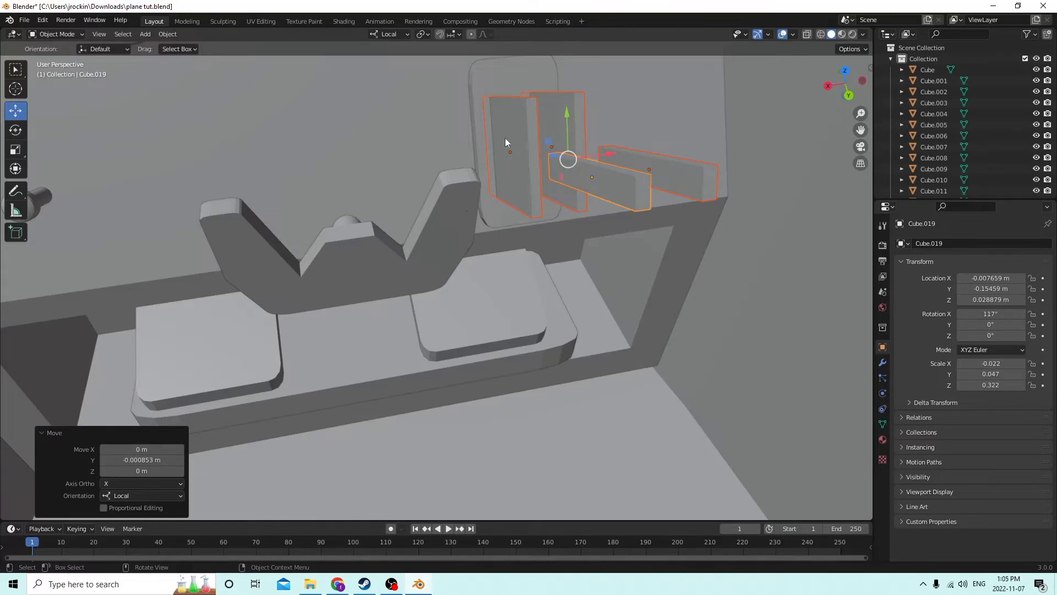
pyautogui.moveTo(562, 180)
pyautogui.mouseDown(button='middle')
pyautogui.moveTo(579, 190)
pyautogui.moveTo(593, 177)
pyautogui.moveTo(556, 183)
pyautogui.moveTo(554, 170)
pyautogui.mouseUp(button='middle')
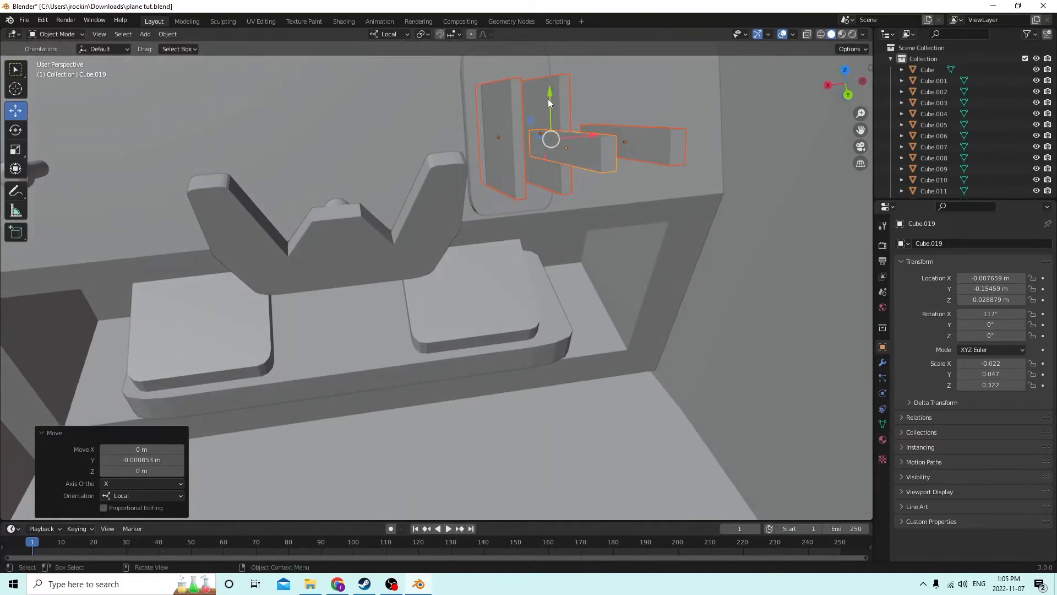
pyautogui.moveTo(548, 102); pyautogui.dragTo(551, 99)
pyautogui.moveTo(551, 99); pyautogui.dragTo(554, 99, button='middle')
# Cut two vertical slots into the rounded plate by subtracting both cutters with the Bool Tool's Auto Boolean Difference.
pyautogui.moveTo(576, 131); pyautogui.dragTo(531, 170, button='middle')
pyautogui.click(624, 117)
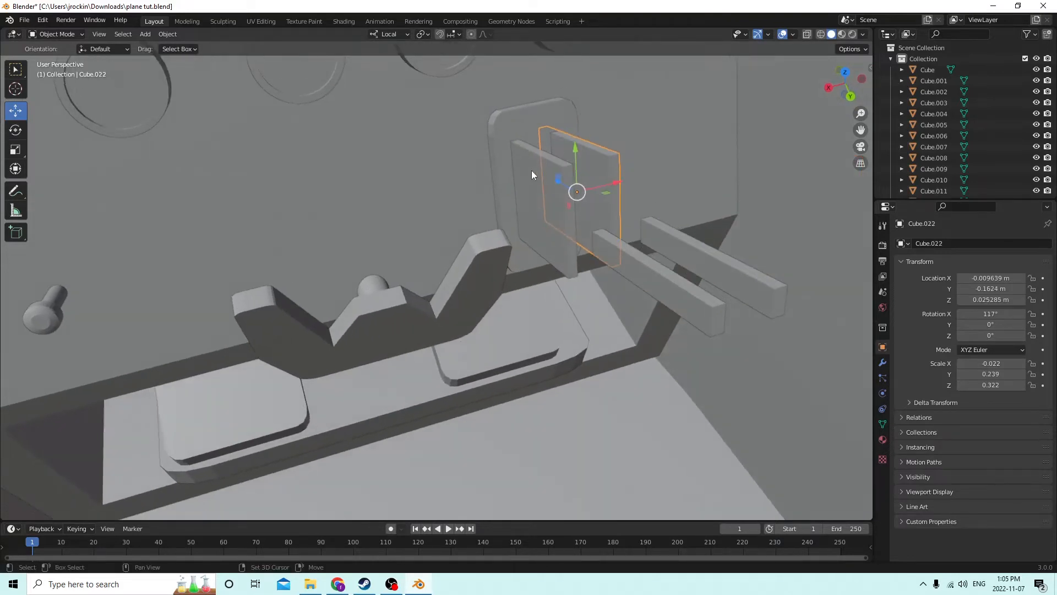
pyautogui.keyDown('shift'); pyautogui.click(535, 157); pyautogui.keyUp('shift')
pyautogui.keyDown('shift'); pyautogui.click(534, 117); pyautogui.keyUp('shift')
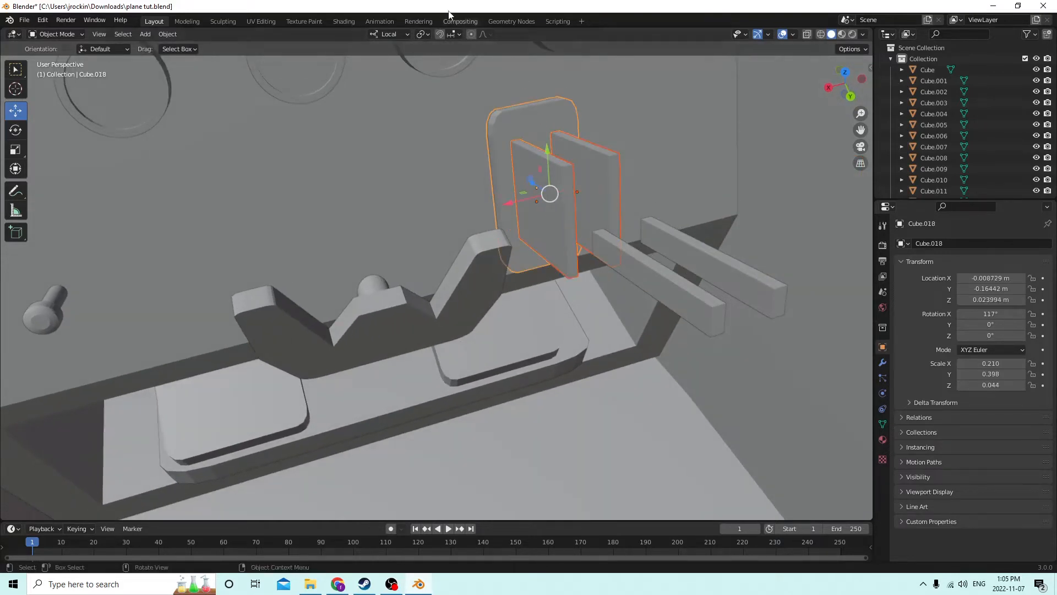
pyautogui.click(168, 35)
pyautogui.moveTo(185, 401)
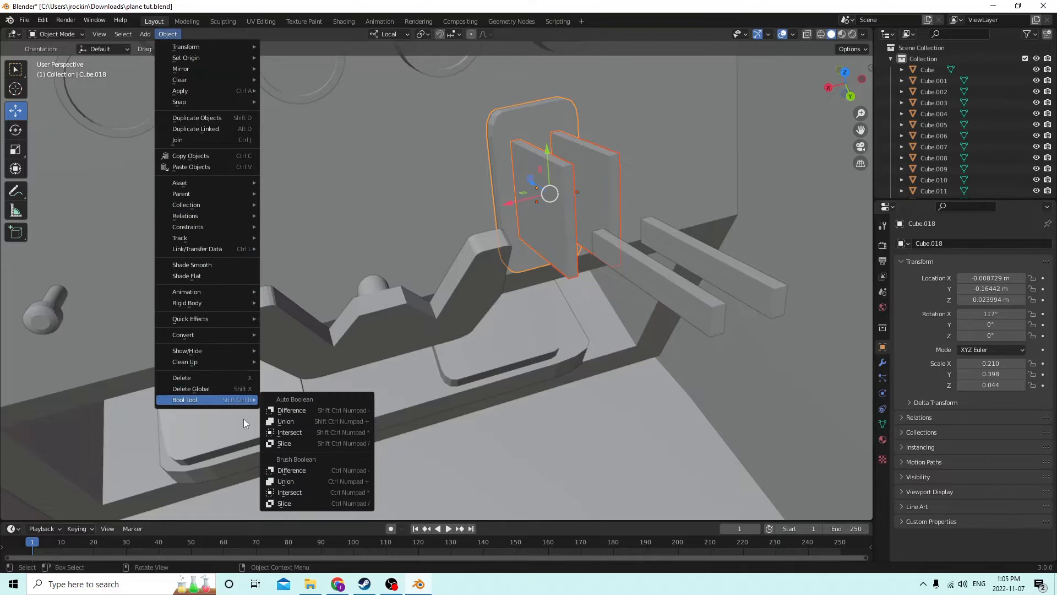
pyautogui.click(291, 409)
# Select the two remaining front bars and scale them to about 0.024 along local Y.
pyautogui.moveTo(634, 240); pyautogui.dragTo(652, 234, button='middle')
pyautogui.click(729, 183)
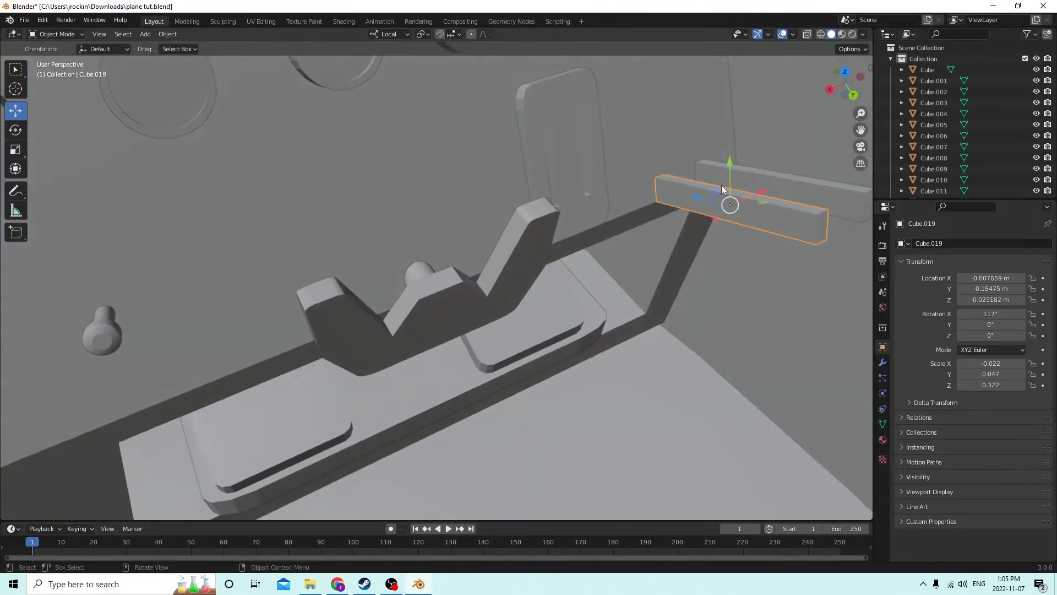
pyautogui.moveTo(722, 185); pyautogui.dragTo(652, 184, button='middle')
pyautogui.keyDown('shift'); pyautogui.click(598, 82); pyautogui.keyUp('shift')
pyautogui.moveTo(598, 82); pyautogui.dragTo(576, 94, button='middle')
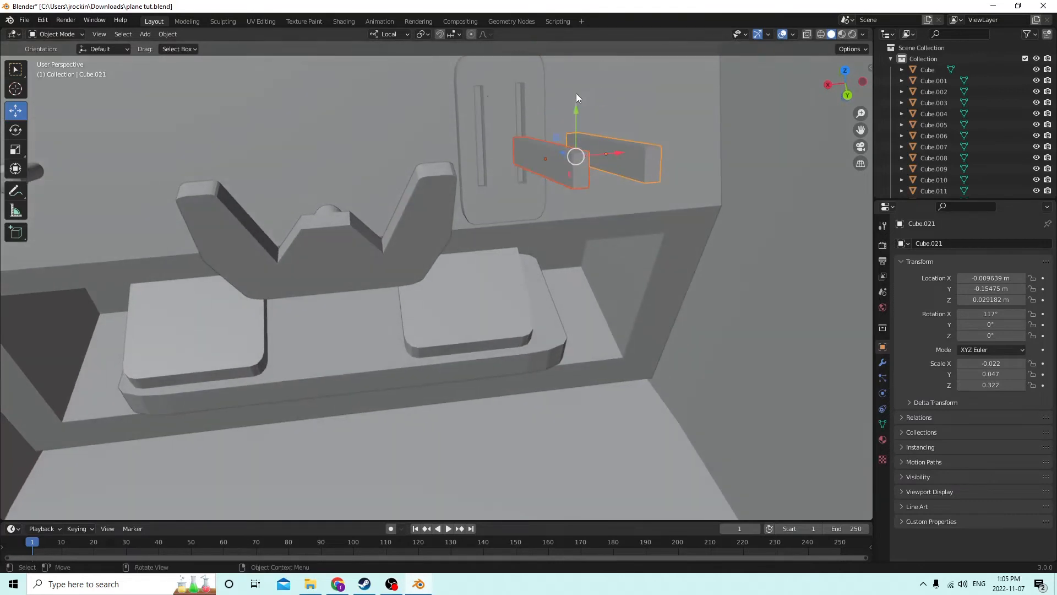
pyautogui.click(16, 146)
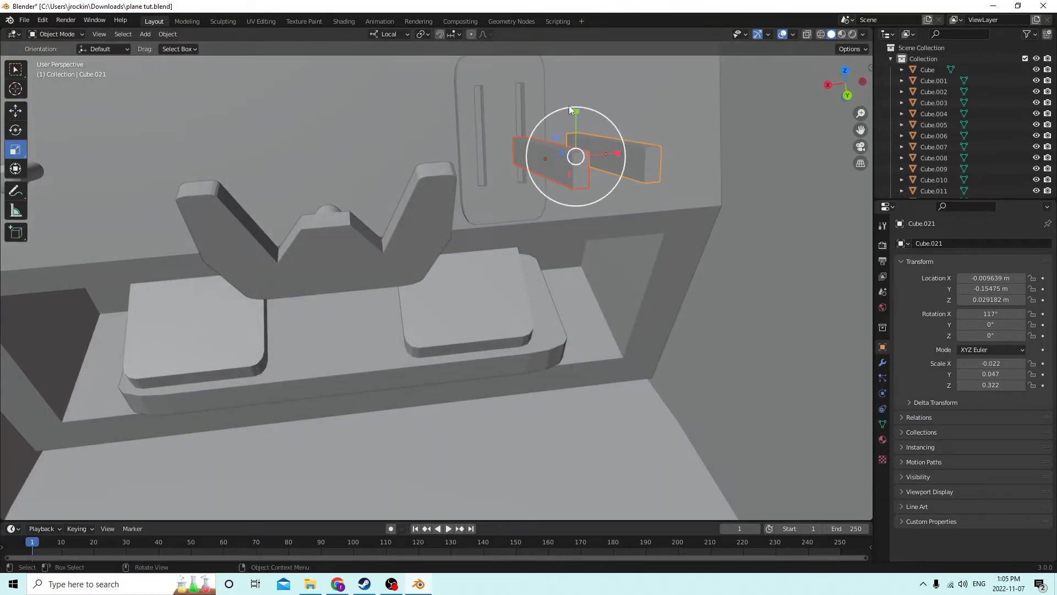
pyautogui.moveTo(576, 111); pyautogui.dragTo(571, 138)
pyautogui.moveTo(571, 137); pyautogui.dragTo(546, 141, button='middle')
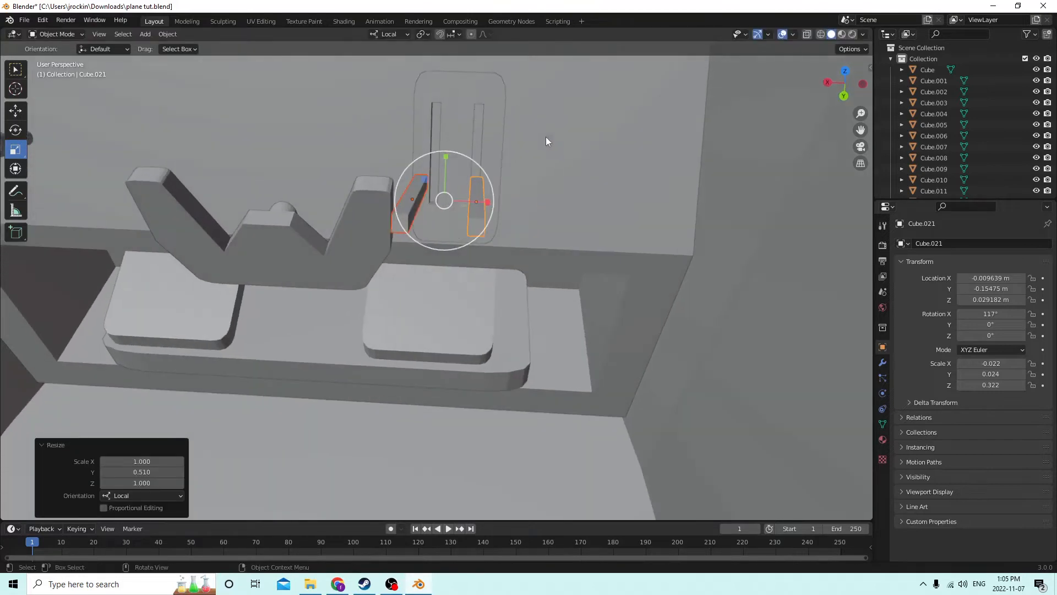
pyautogui.moveTo(485, 200); pyautogui.dragTo(480, 200)
pyautogui.rightClick(480, 200)
pyautogui.moveTo(480, 201); pyautogui.dragTo(521, 210, button='middle')
pyautogui.click(517, 209)
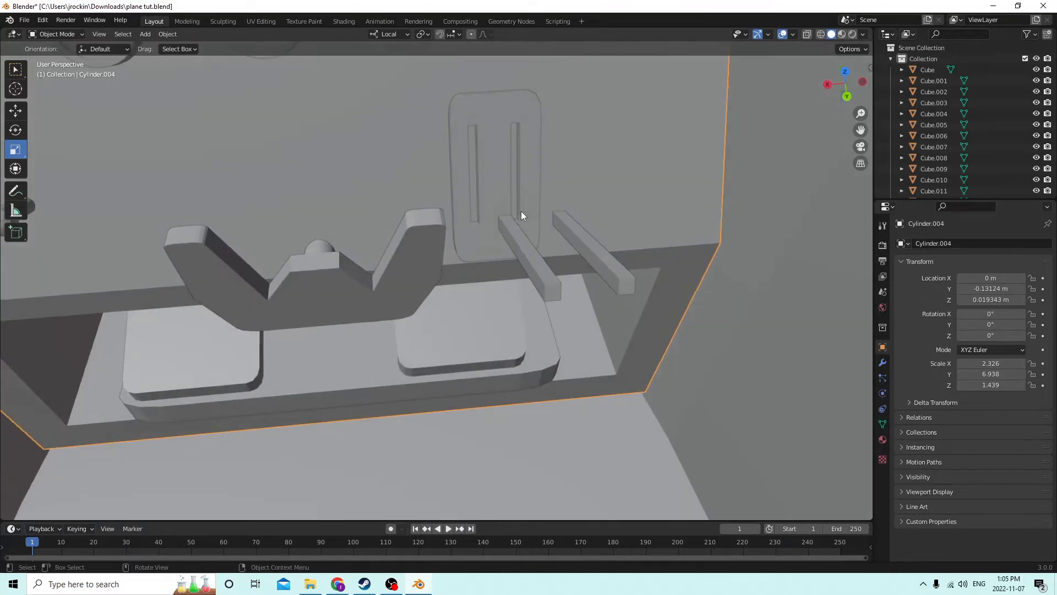
# Duplicate the two thin bars and move the copies about 0.0027 m outward from the dashboard along local Z.
pyautogui.click(518, 259)
pyautogui.keyDown('shift'); pyautogui.click(589, 249); pyautogui.keyUp('shift')
pyautogui.moveTo(589, 248); pyautogui.dragTo(634, 233, button='middle')
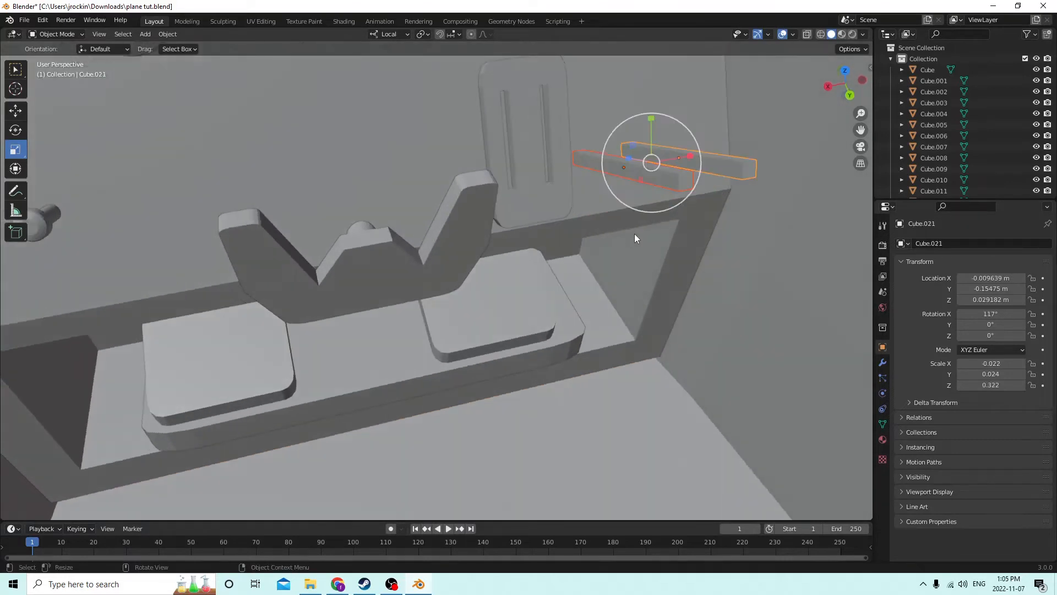
pyautogui.hotkey('shift', 'd')
pyautogui.rightClick(718, 208)
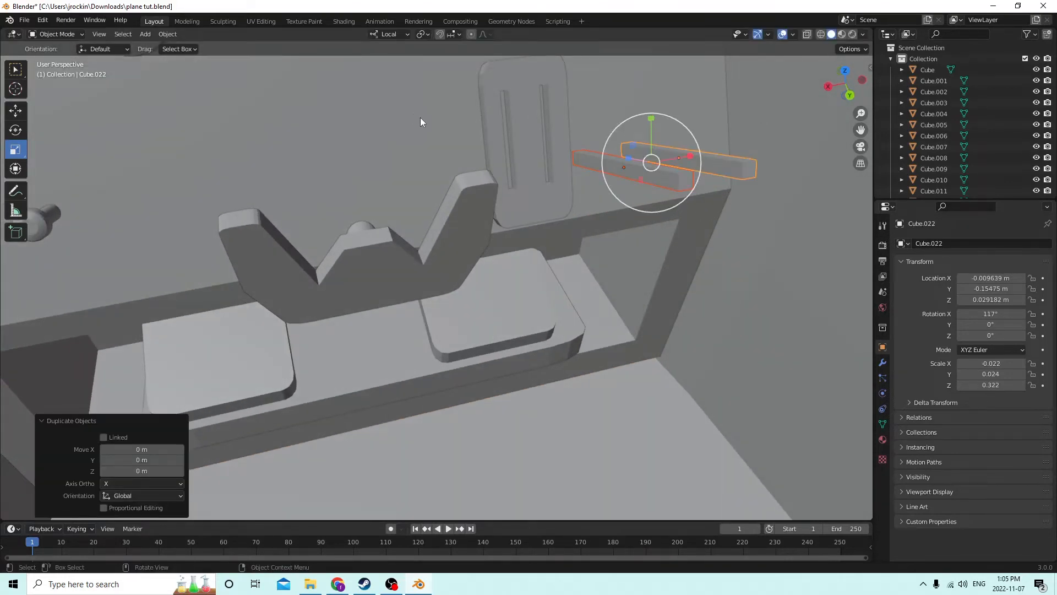
pyautogui.moveTo(421, 117); pyautogui.dragTo(361, 128, button='middle')
pyautogui.click(16, 110)
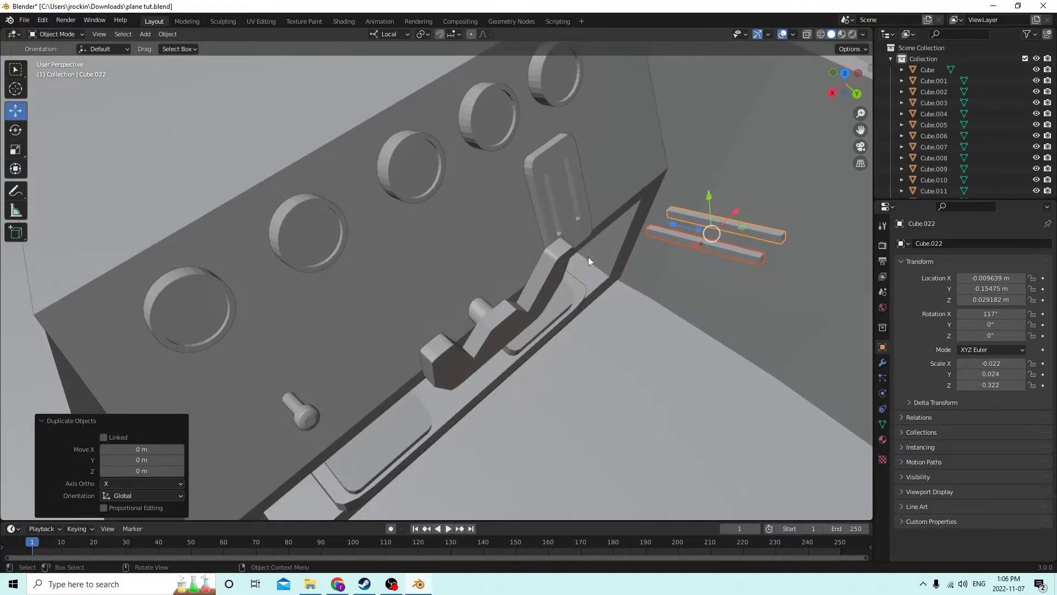
pyautogui.moveTo(672, 223); pyautogui.dragTo(677, 219)
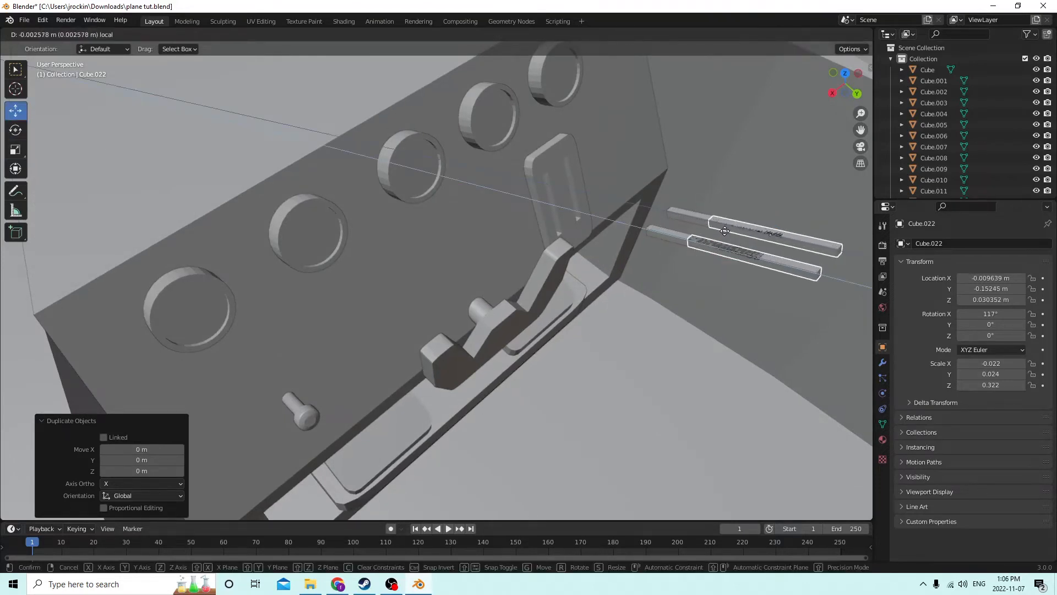
pyautogui.moveTo(677, 219); pyautogui.dragTo(645, 211, button='middle')
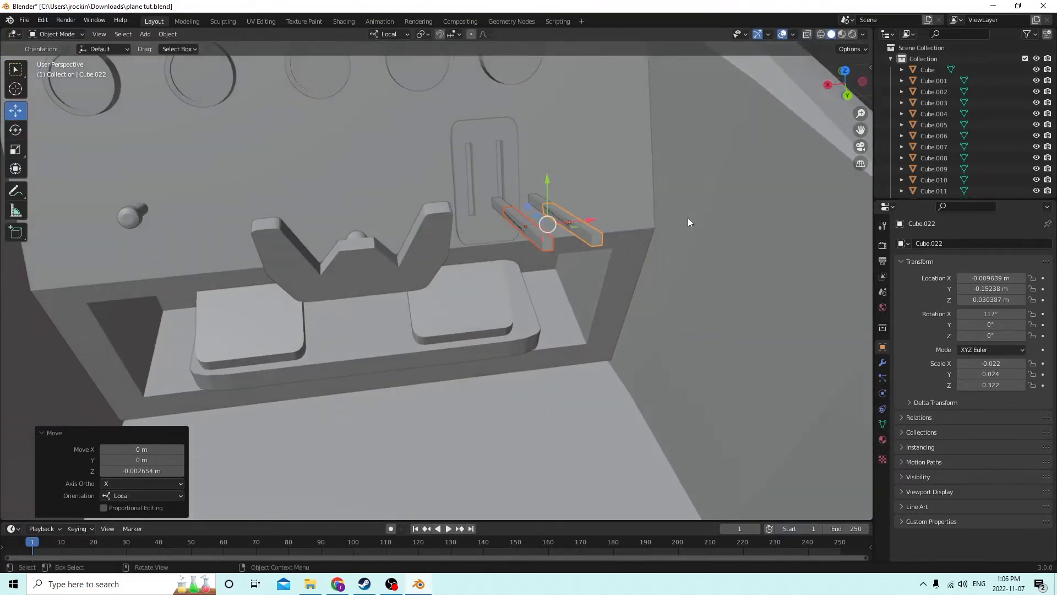
pyautogui.scroll(6, 687, 221)
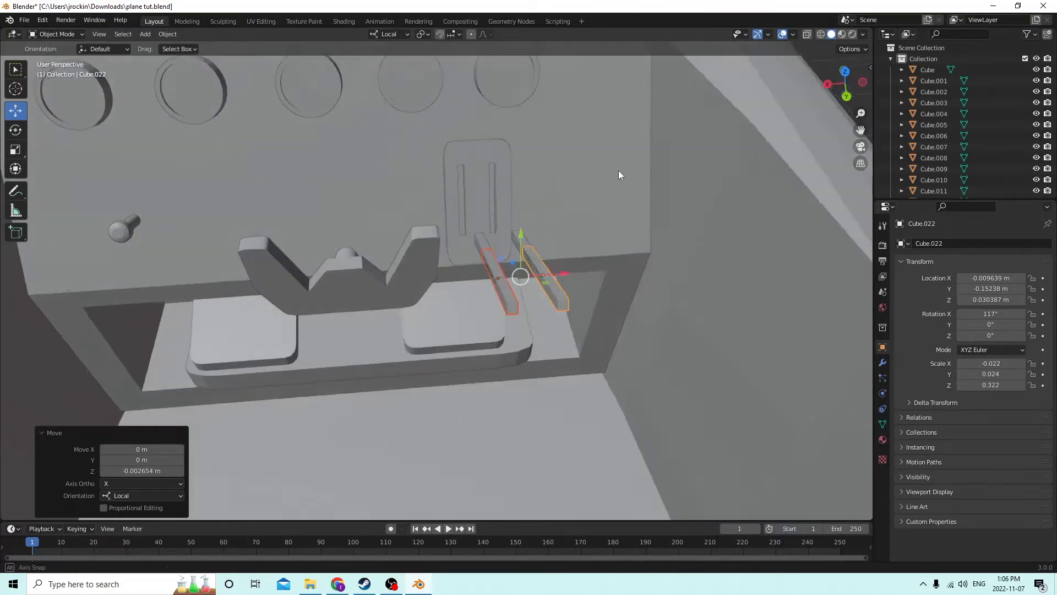
pyautogui.scroll(-5, 642, 260)
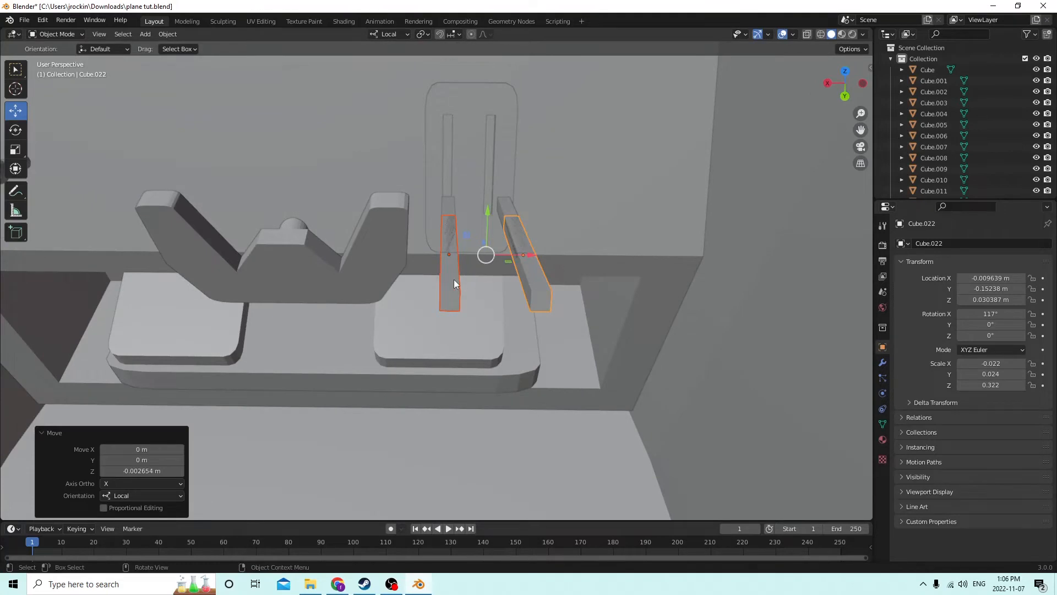
pyautogui.scroll(5, 513, 279)
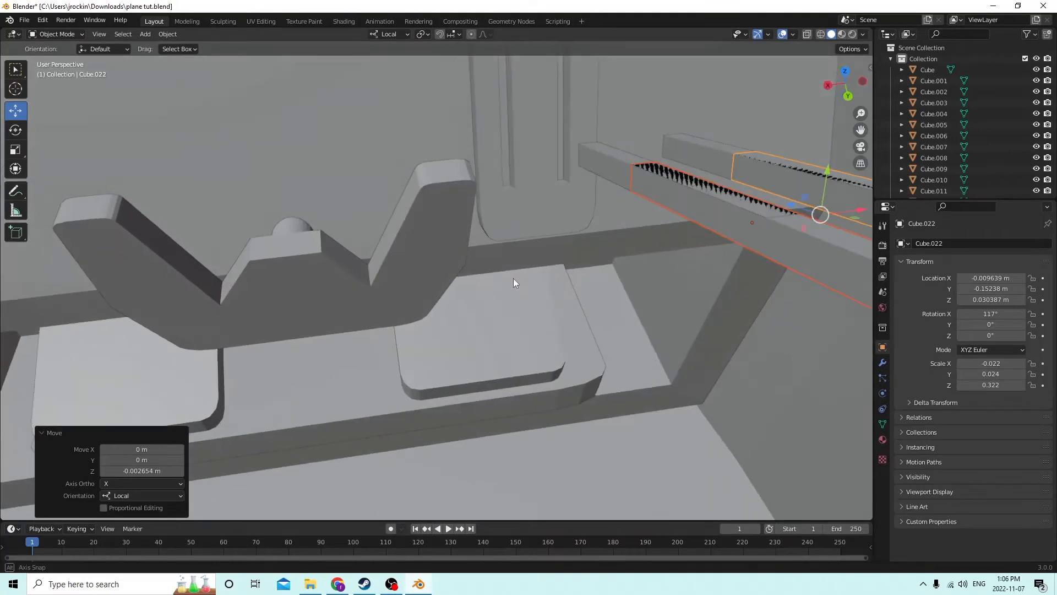
# Scale the duplicated bar pieces to about 0.026 along local Z and move them about 0.0008 m outward to the bar ends.
pyautogui.click(16, 149)
pyautogui.scroll(-4, 553, 168)
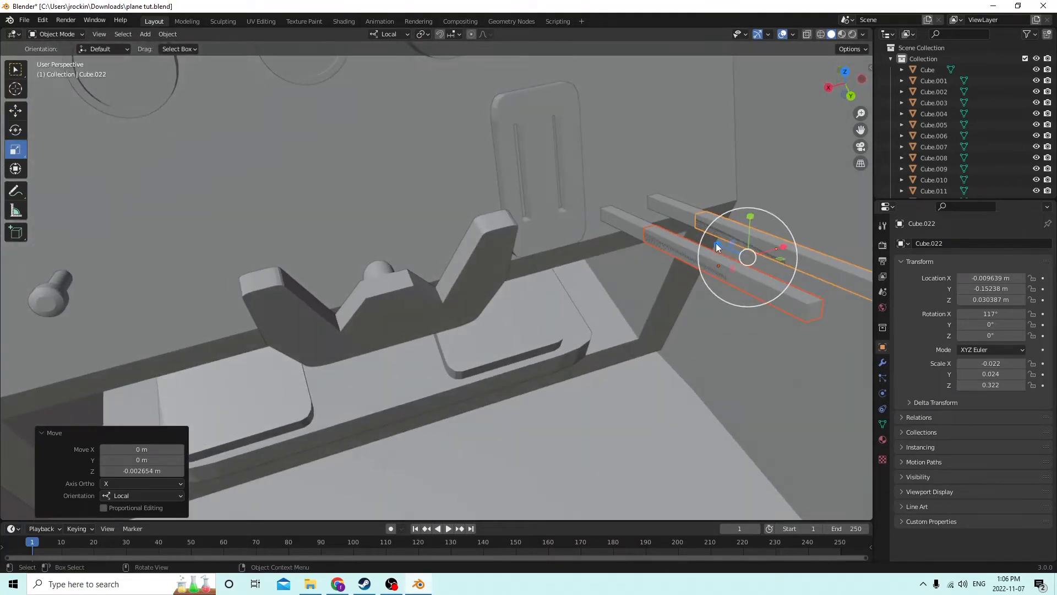
pyautogui.moveTo(715, 243); pyautogui.dragTo(750, 258)
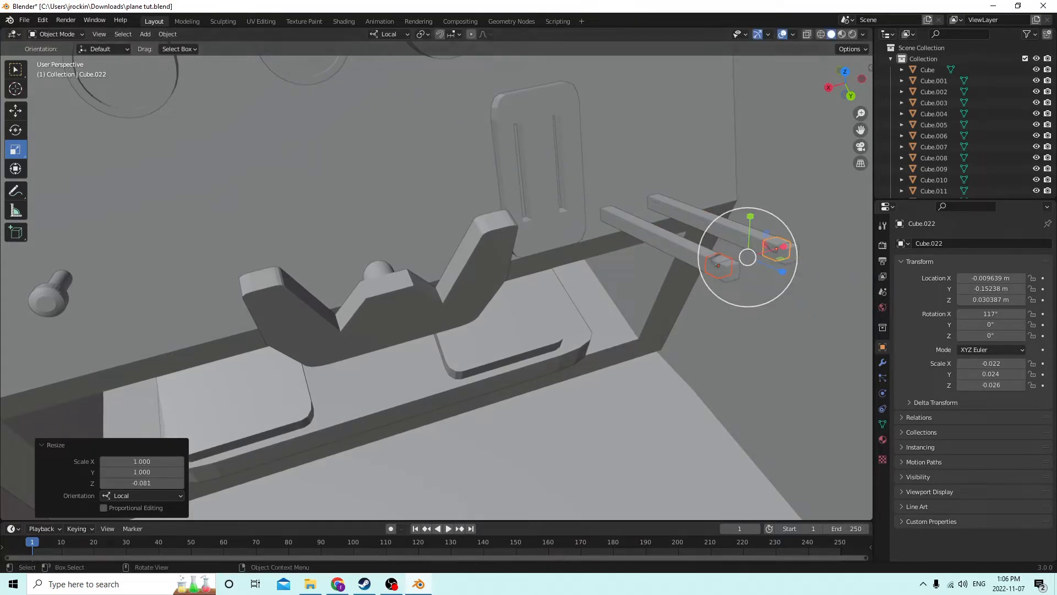
pyautogui.click(16, 110)
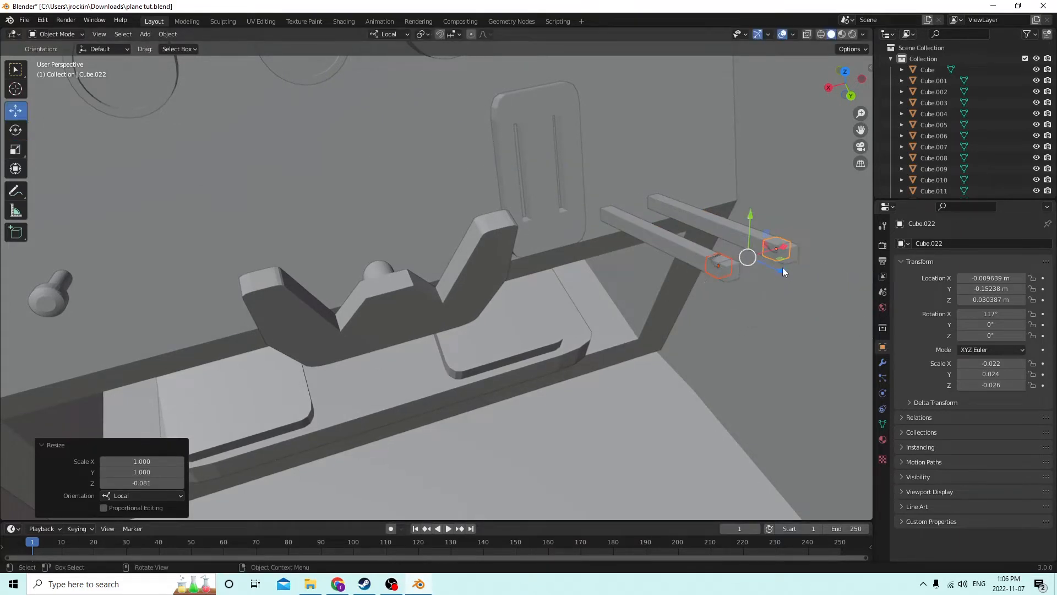
pyautogui.moveTo(783, 268); pyautogui.dragTo(799, 270)
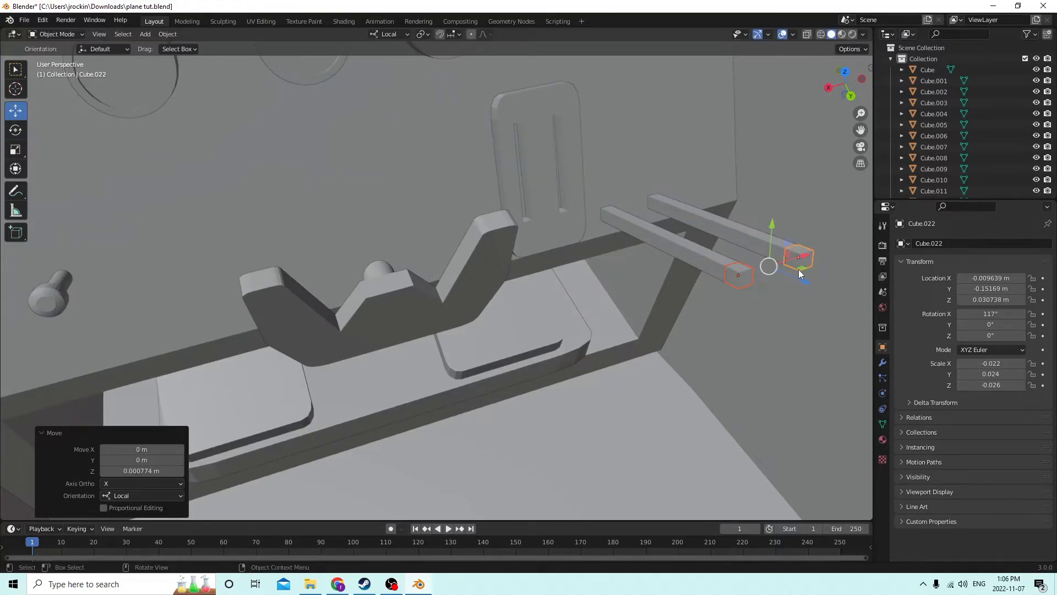
pyautogui.moveTo(799, 270); pyautogui.dragTo(722, 257, button='middle')
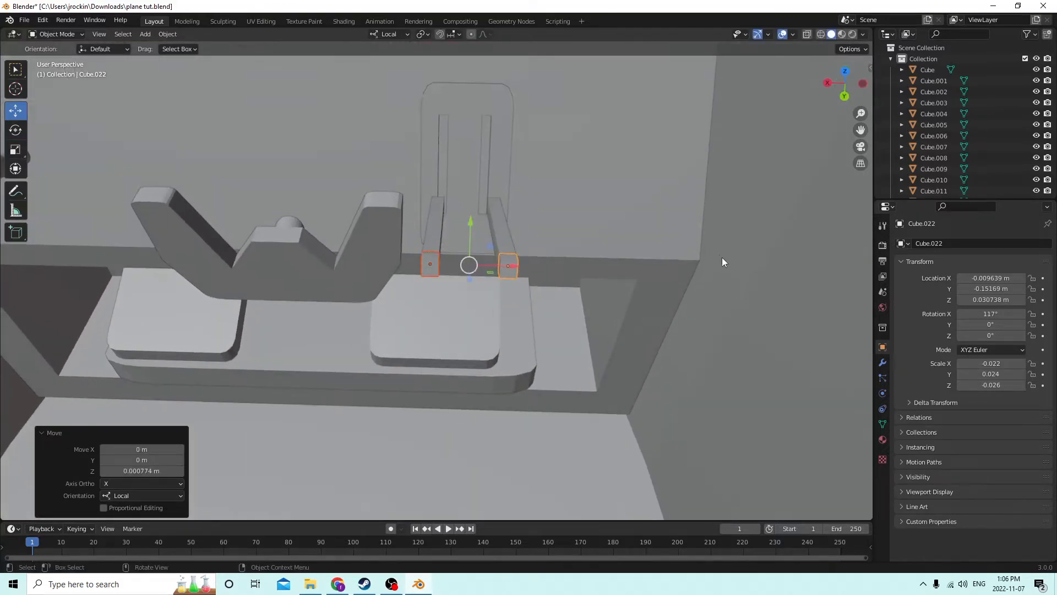
# Scale only the right bar's end block uniformly by about 2.1.
pyautogui.click(537, 395)
pyautogui.click(511, 266)
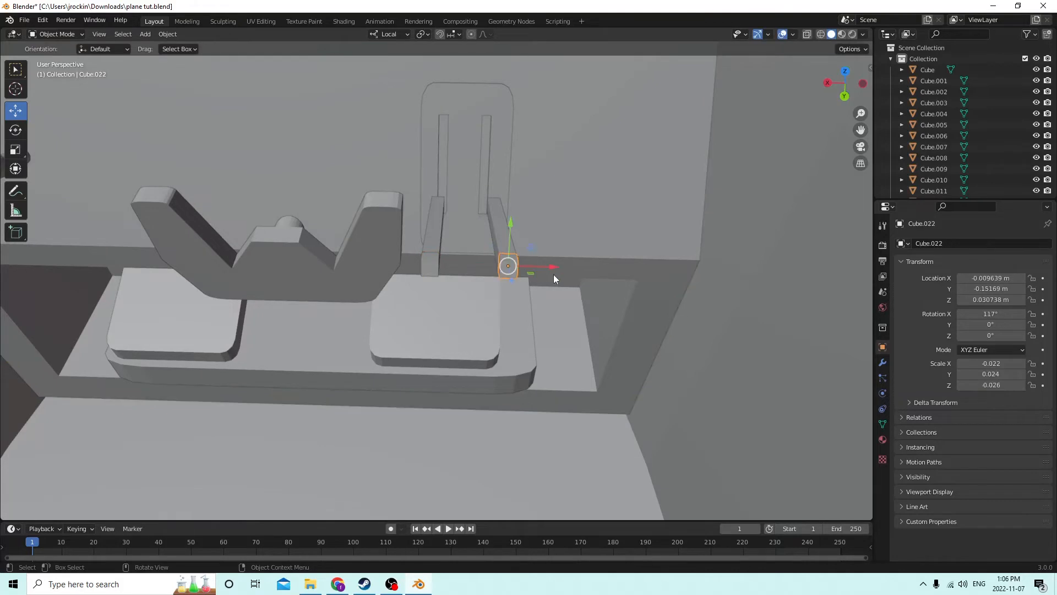
pyautogui.press('s')
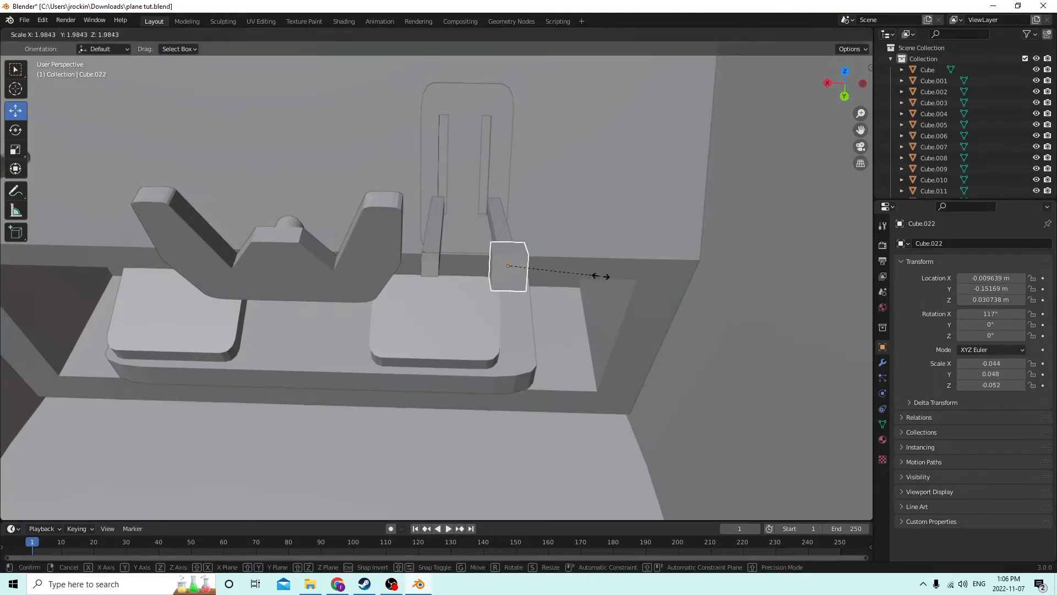
pyautogui.click(606, 277)
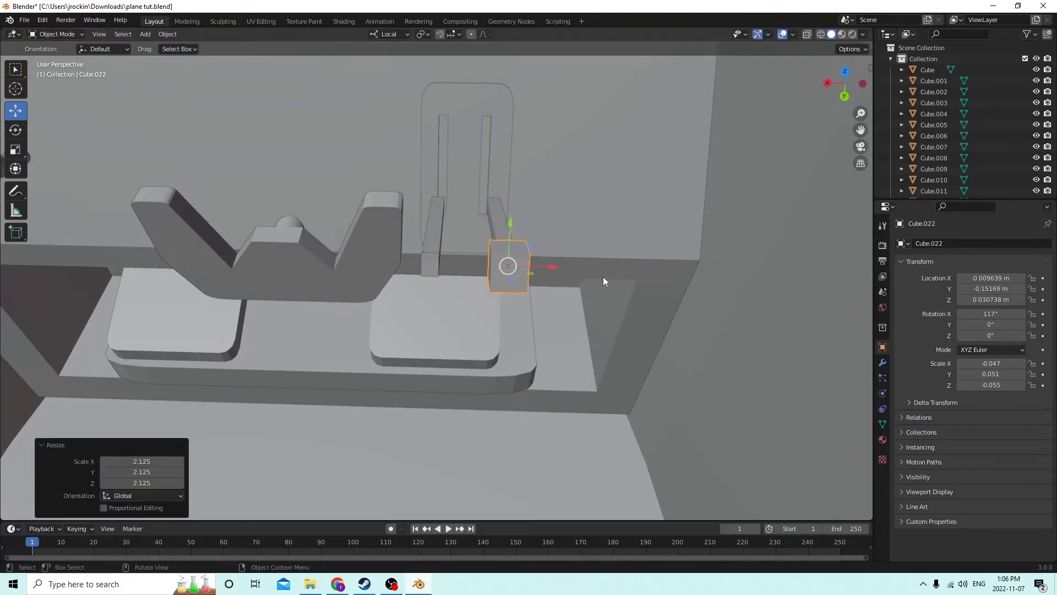
# Bevel all edges of the enlarged end block with three segments to form a rounded knob.
pyautogui.moveTo(603, 276)
pyautogui.mouseDown(button='middle')
pyautogui.moveTo(612, 270)
pyautogui.moveTo(599, 271)
pyautogui.mouseUp(button='middle')
pyautogui.press('Tab')
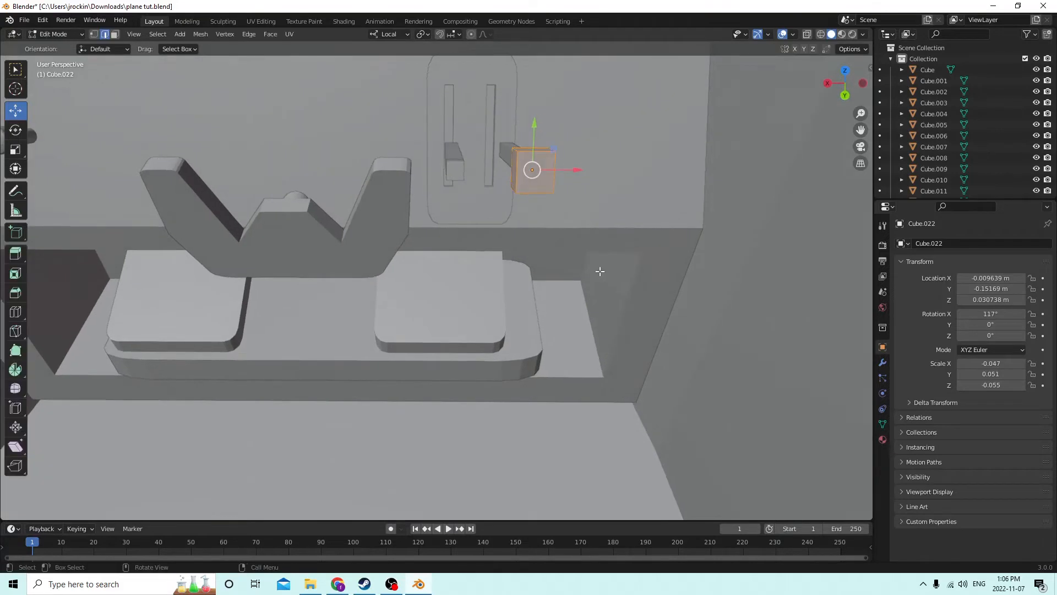
pyautogui.hotkey('ctrl', 'b')
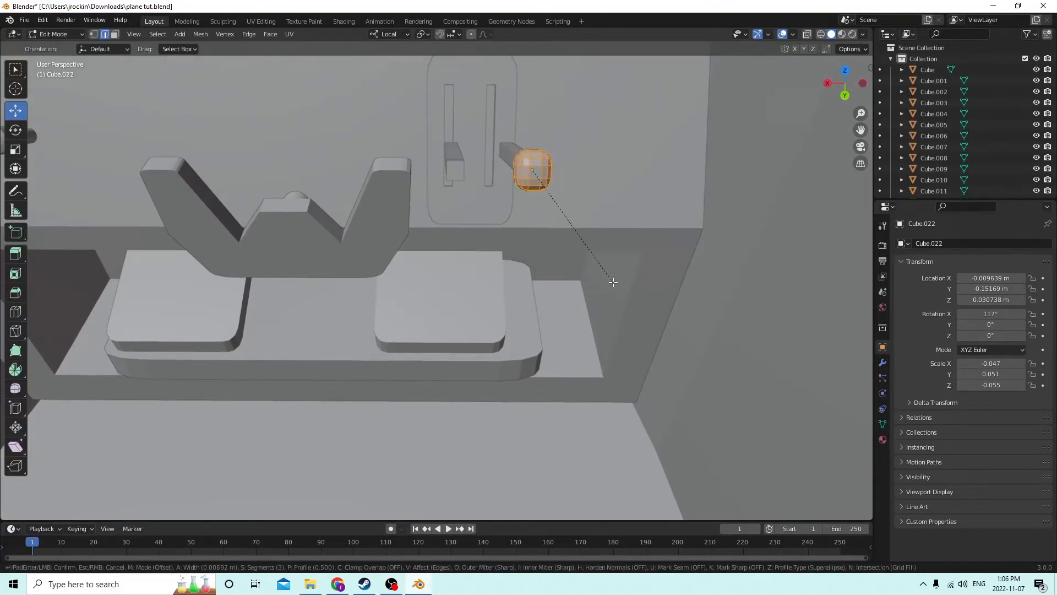
pyautogui.click(612, 283)
pyautogui.moveTo(613, 283)
pyautogui.mouseDown(button='middle')
pyautogui.moveTo(625, 279)
pyautogui.moveTo(609, 285)
pyautogui.moveTo(623, 290)
pyautogui.mouseUp(button='middle')
pyautogui.press('Tab')
# Move the knob about 0.0003 m back along local Z onto its bar and delete the left bar's small end block.
pyautogui.scroll(-3, 622, 290)
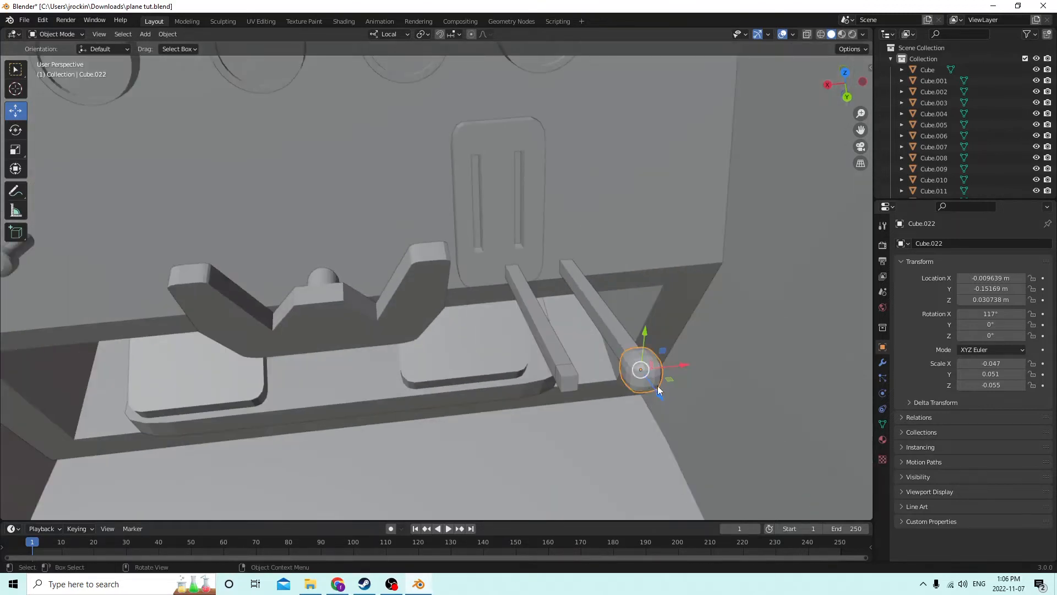
pyautogui.moveTo(658, 391); pyautogui.dragTo(598, 378)
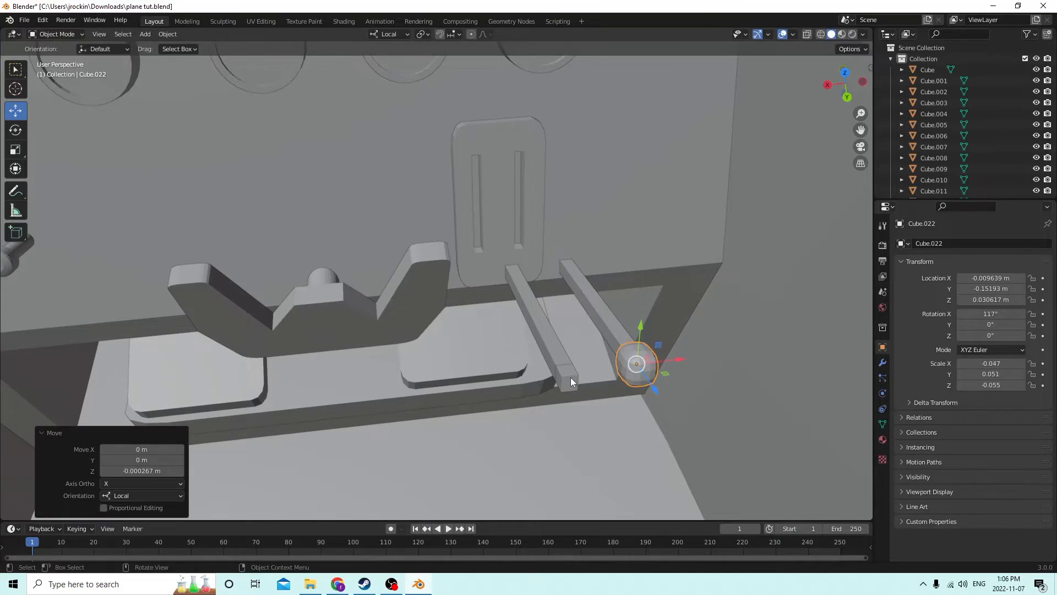
pyautogui.click(570, 378)
pyautogui.press('Delete')
# Duplicate the rounded knob and move the copy about 0.002 m along local X onto the left bar's end.
pyautogui.click(625, 359)
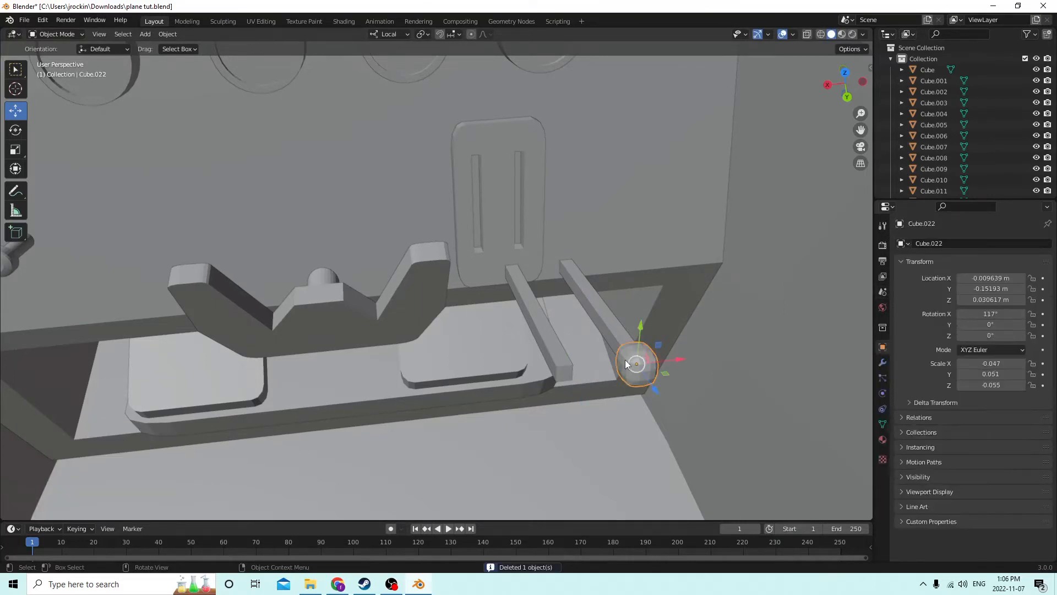
pyautogui.hotkey('shift', 'd')
pyautogui.rightClick(658, 359)
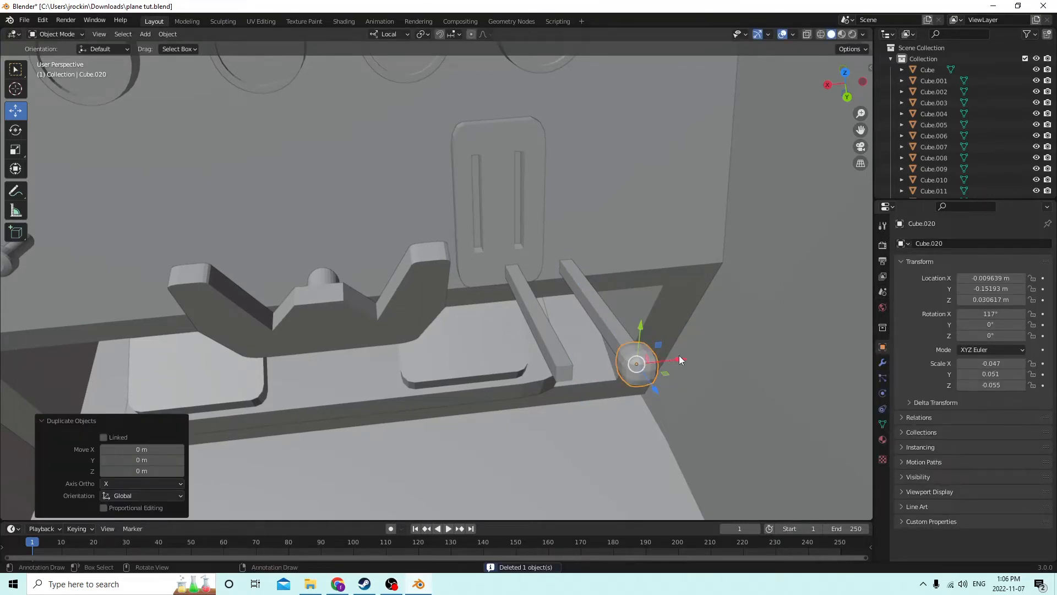
pyautogui.moveTo(680, 360); pyautogui.dragTo(603, 367)
pyautogui.moveTo(603, 367); pyautogui.dragTo(576, 363, button='middle')
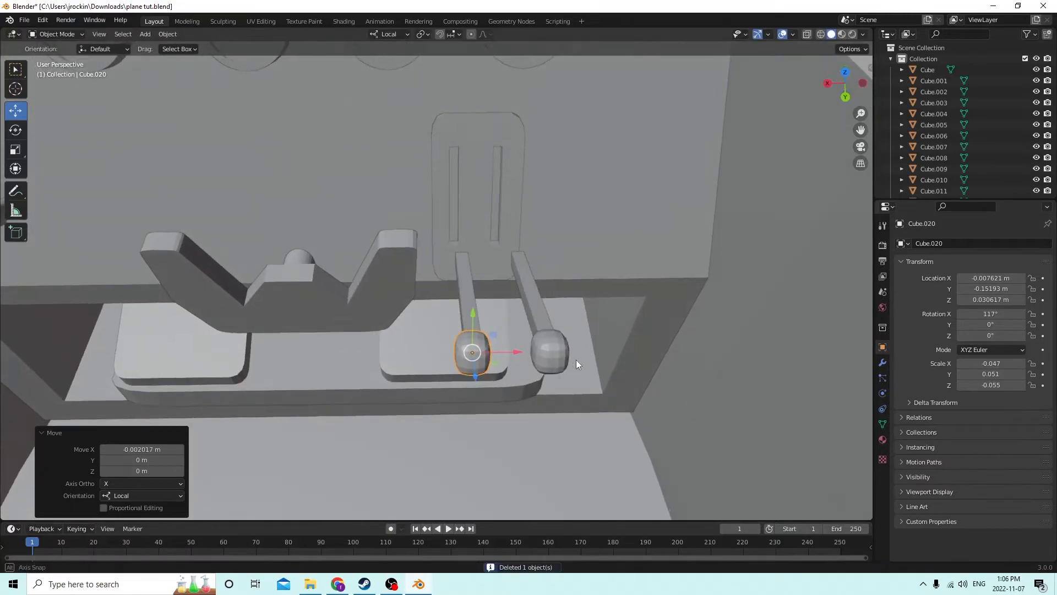
pyautogui.press('g')
pyautogui.press('x')
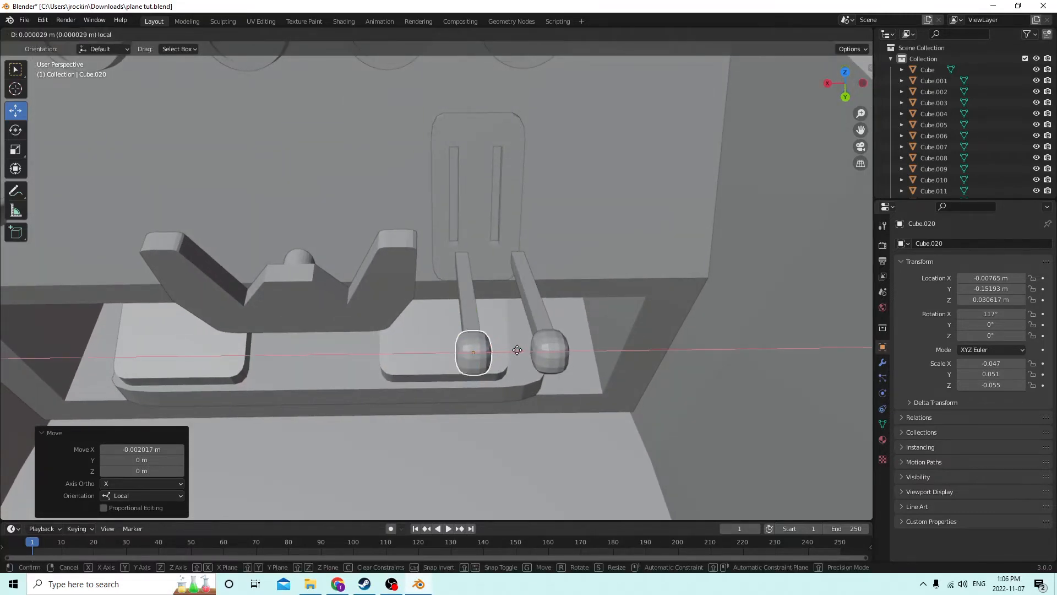
pyautogui.click(517, 350)
# Join each lever bar with its knob so that each lever is a single object.
pyautogui.moveTo(514, 337)
pyautogui.mouseDown(button='middle')
pyautogui.moveTo(531, 323)
pyautogui.moveTo(547, 332)
pyautogui.moveTo(531, 338)
pyautogui.mouseUp(button='middle')
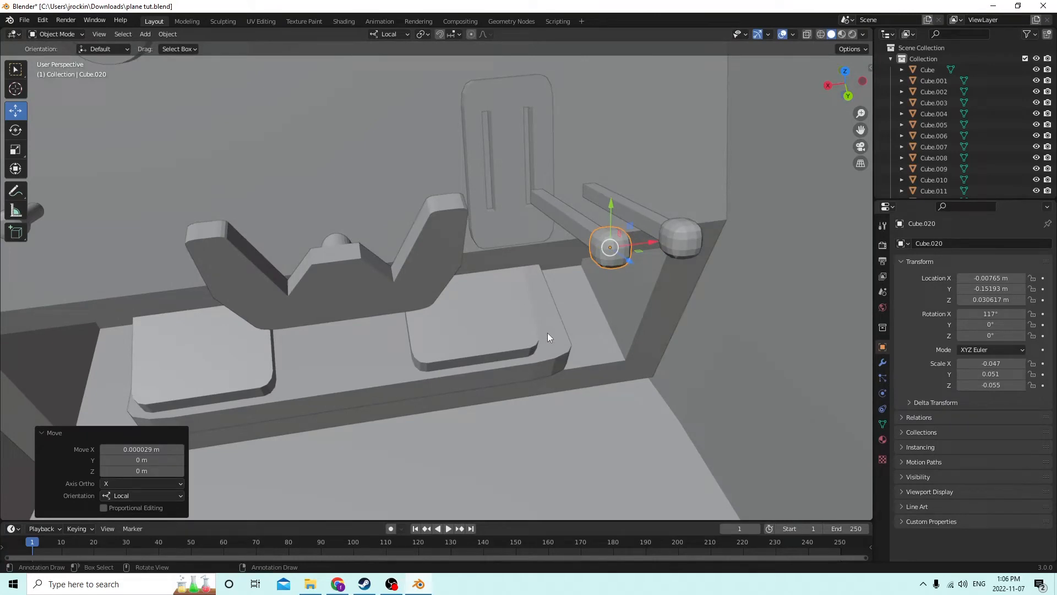
pyautogui.moveTo(536, 281); pyautogui.dragTo(671, 256, button='middle')
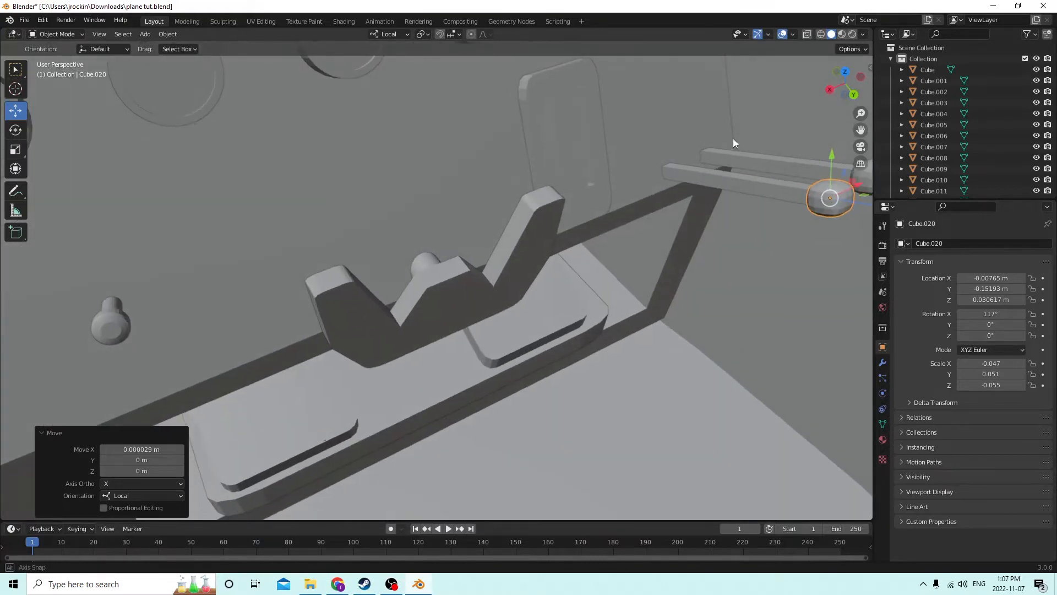
pyautogui.moveTo(732, 140); pyautogui.dragTo(735, 206, button='middle')
pyautogui.scroll(2, 728, 207)
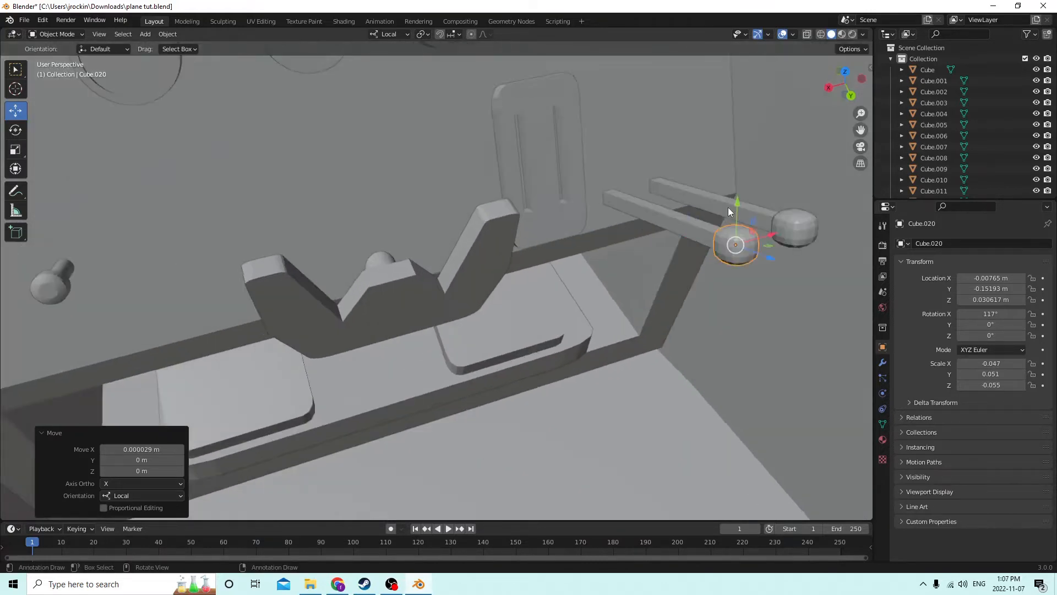
pyautogui.keyDown('shift'); pyautogui.click(728, 240); pyautogui.keyUp('shift')
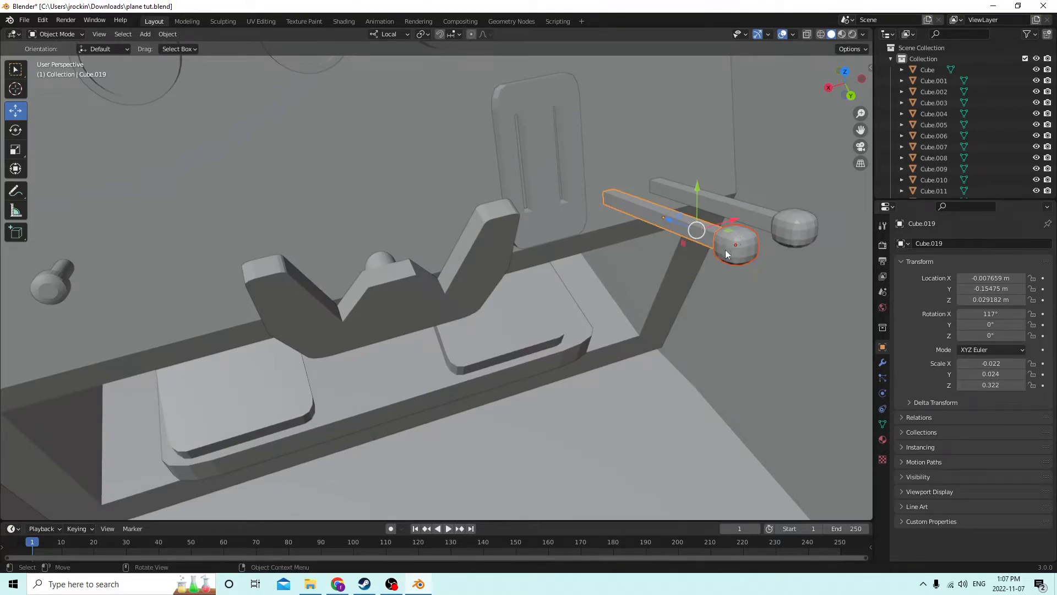
pyautogui.scroll(-3, 736, 219)
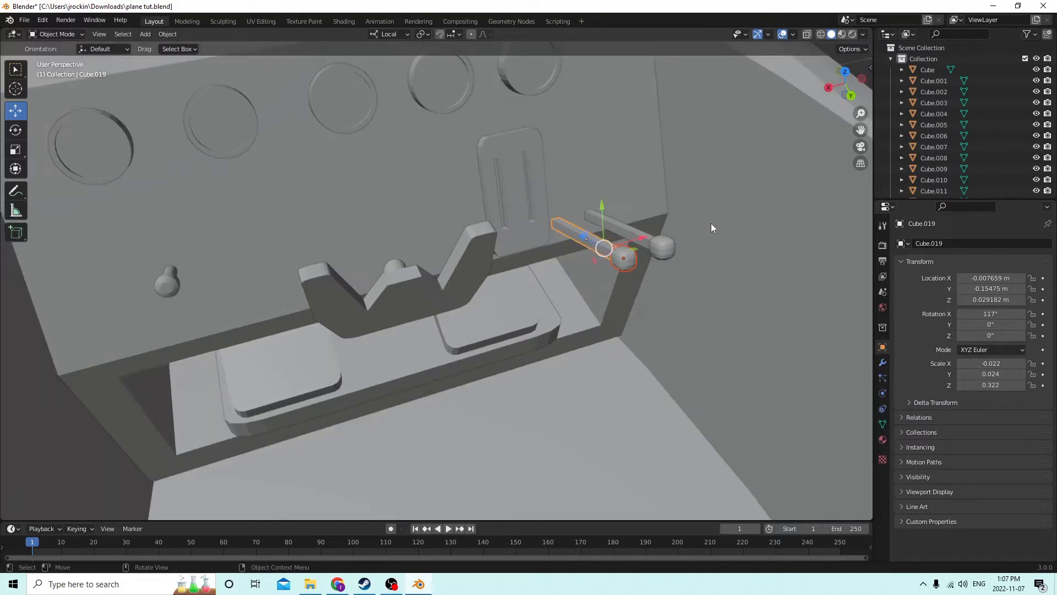
pyautogui.moveTo(687, 220); pyautogui.dragTo(675, 220, button='middle')
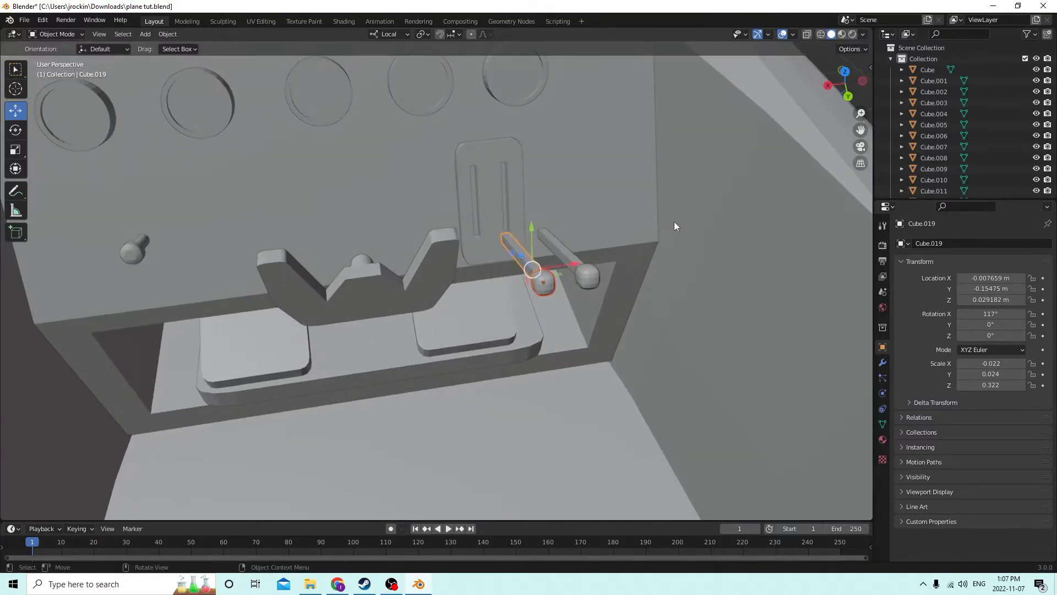
pyautogui.hotkey('ctrl', 'j')
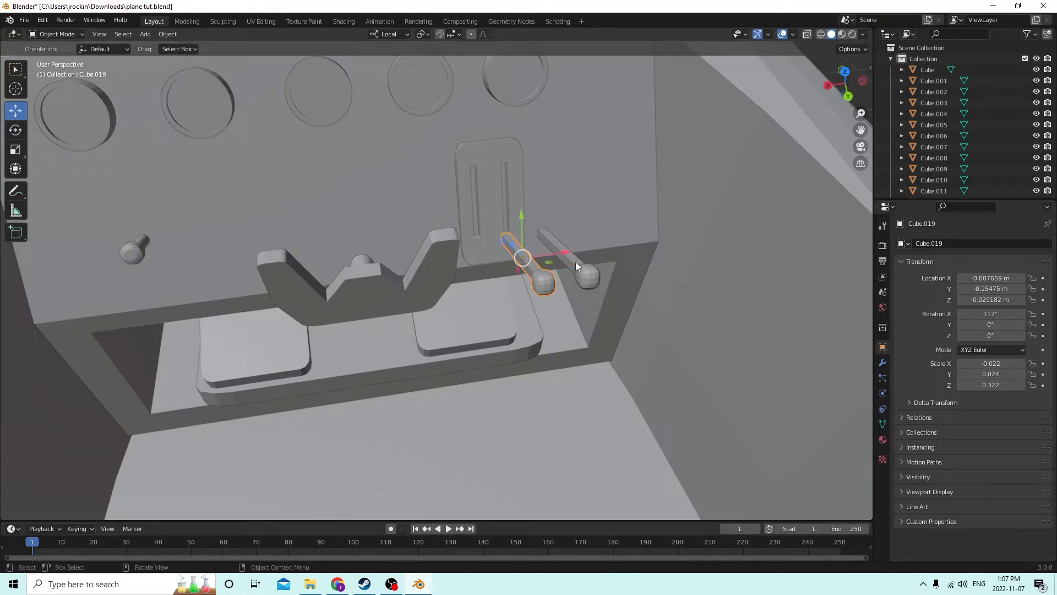
pyautogui.click(587, 273)
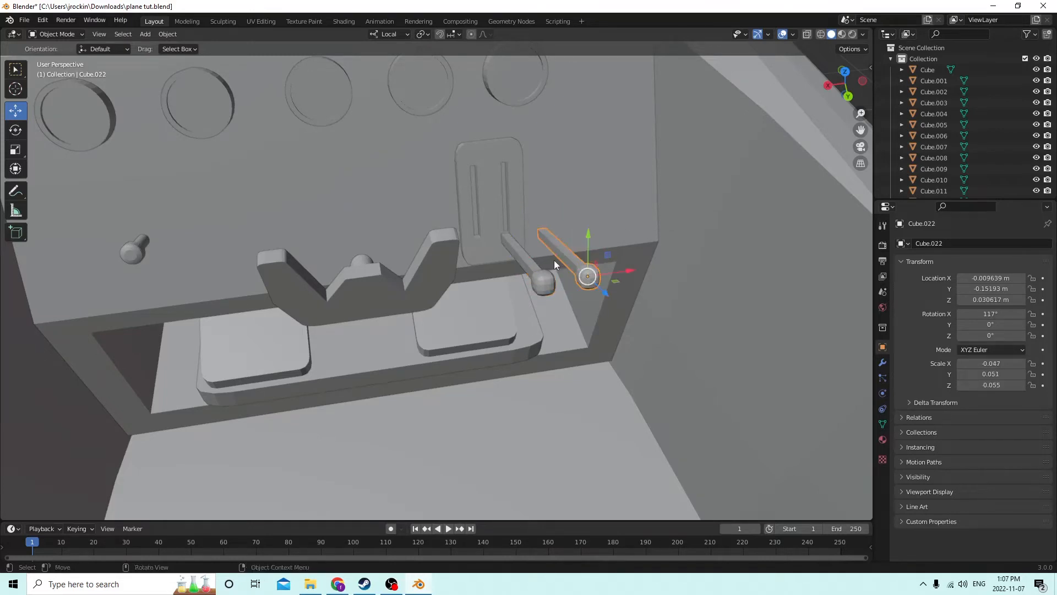
# Try to move both levers together along local Z.
pyautogui.moveTo(554, 260); pyautogui.dragTo(650, 228, button='middle')
pyautogui.keyDown('shift'); pyautogui.click(774, 153); pyautogui.keyUp('shift')
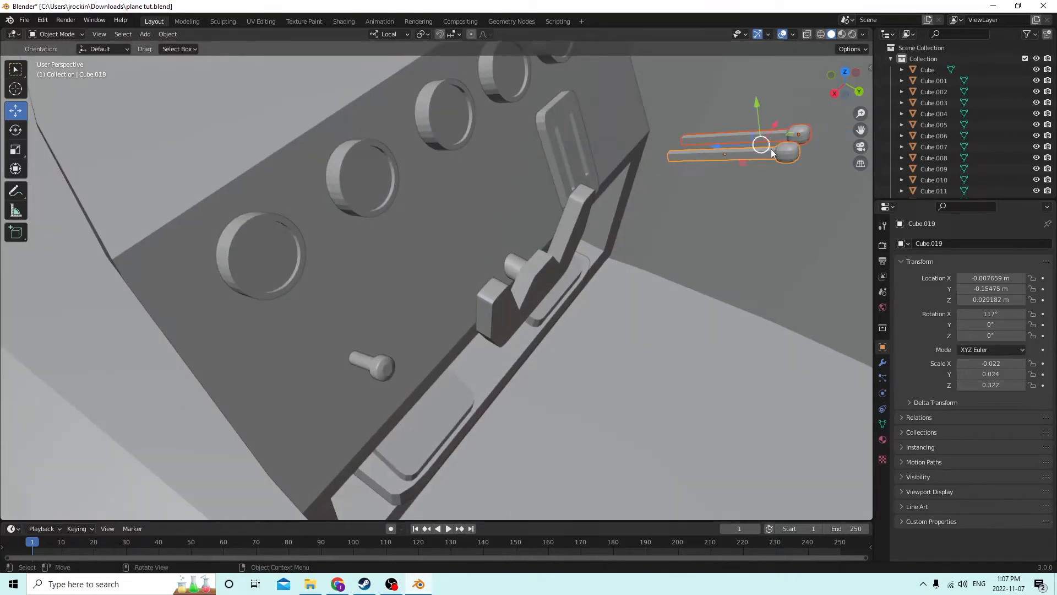
pyautogui.press('g')
pyautogui.press('z')
pyautogui.press('z')
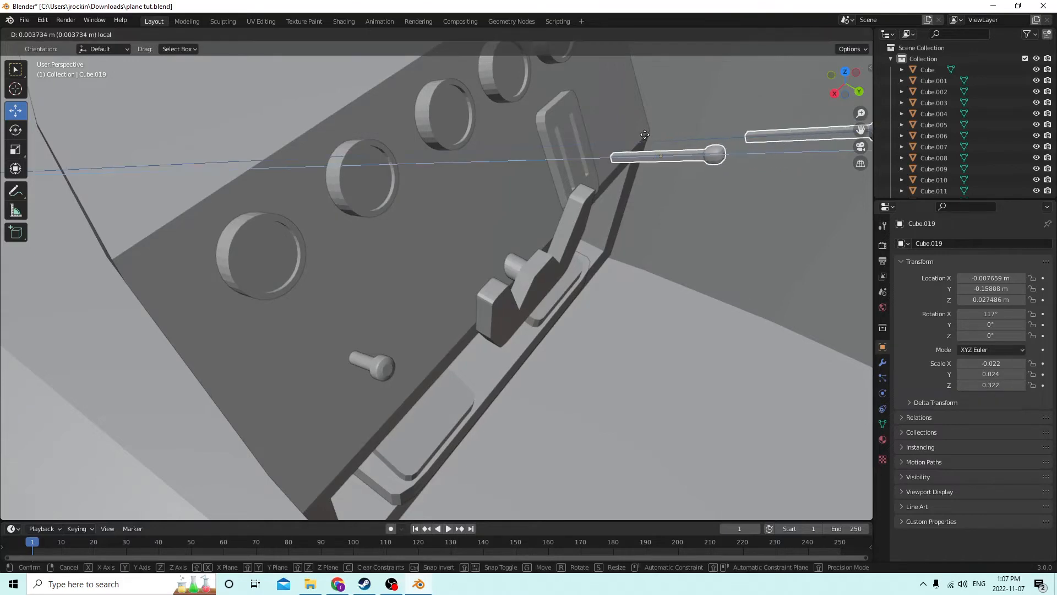
pyautogui.click(664, 138)
pyautogui.moveTo(665, 138); pyautogui.dragTo(666, 229, button='middle')
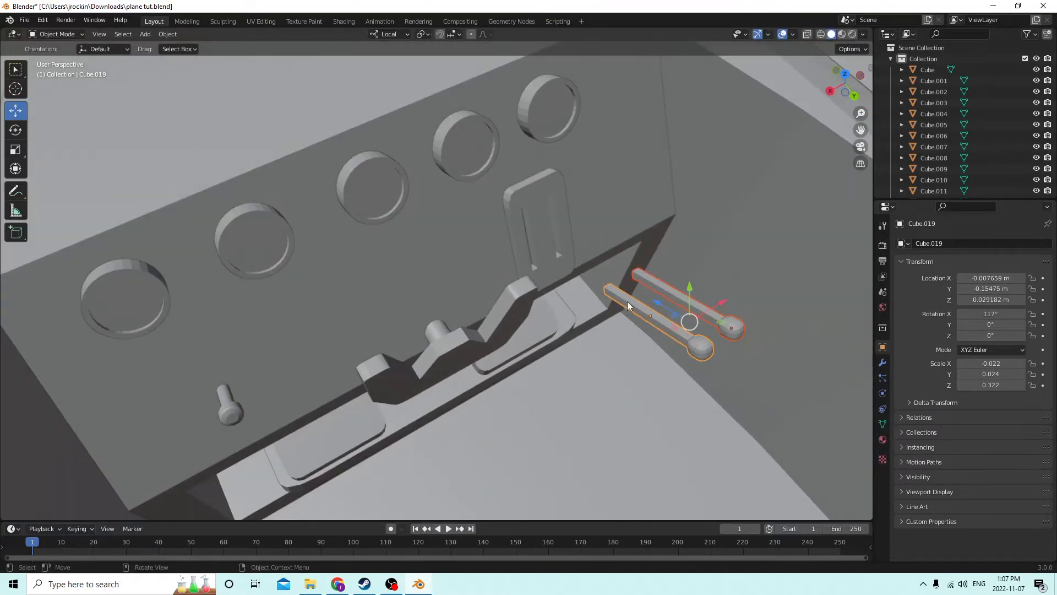
# Move the left lever along local Z into the left slot, placing it at about Y -0.1620, Z 0.0255 m.
pyautogui.click(643, 298)
pyautogui.click(646, 308)
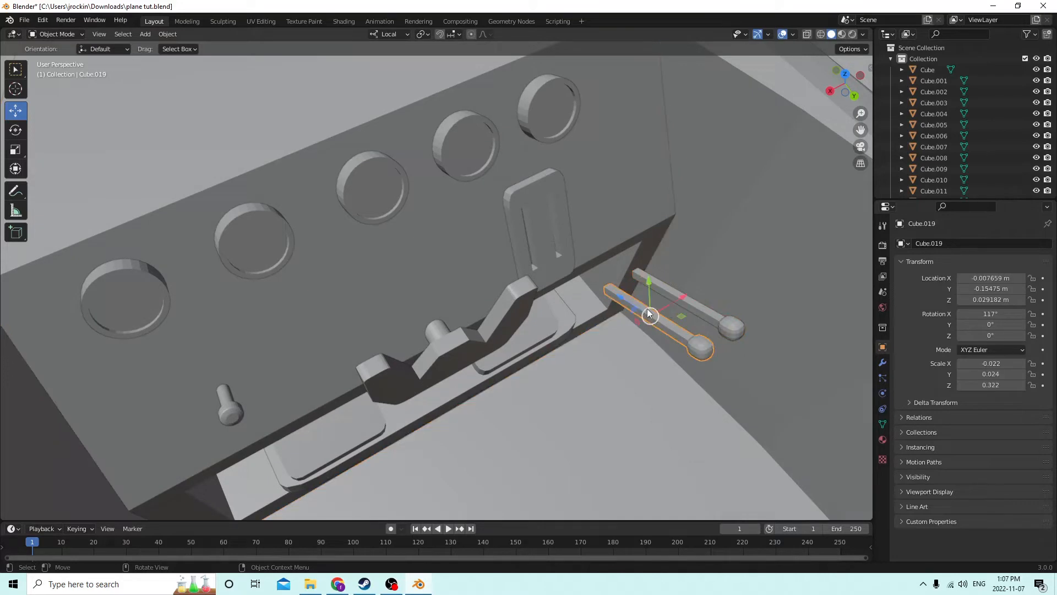
pyautogui.moveTo(616, 296); pyautogui.dragTo(521, 236)
# Move the right lever along local Z into the right slot, placing it at about Y -0.1593, Z 0.0268 m.
pyautogui.click(703, 310)
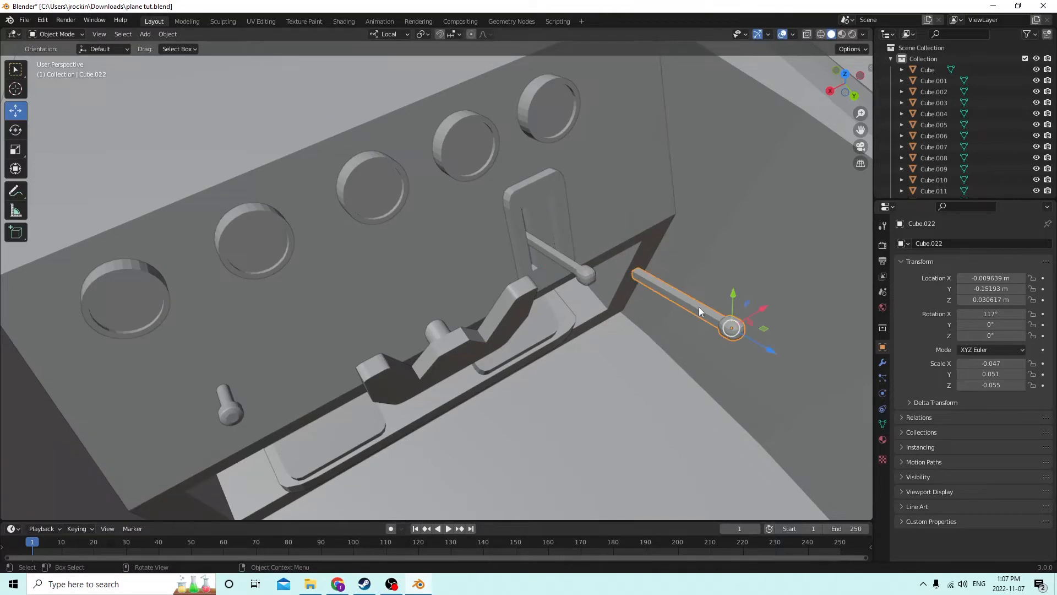
pyautogui.moveTo(775, 352); pyautogui.dragTo(655, 279)
pyautogui.moveTo(655, 279); pyautogui.dragTo(557, 304, button='middle')
pyautogui.moveTo(467, 420); pyautogui.dragTo(461, 425)
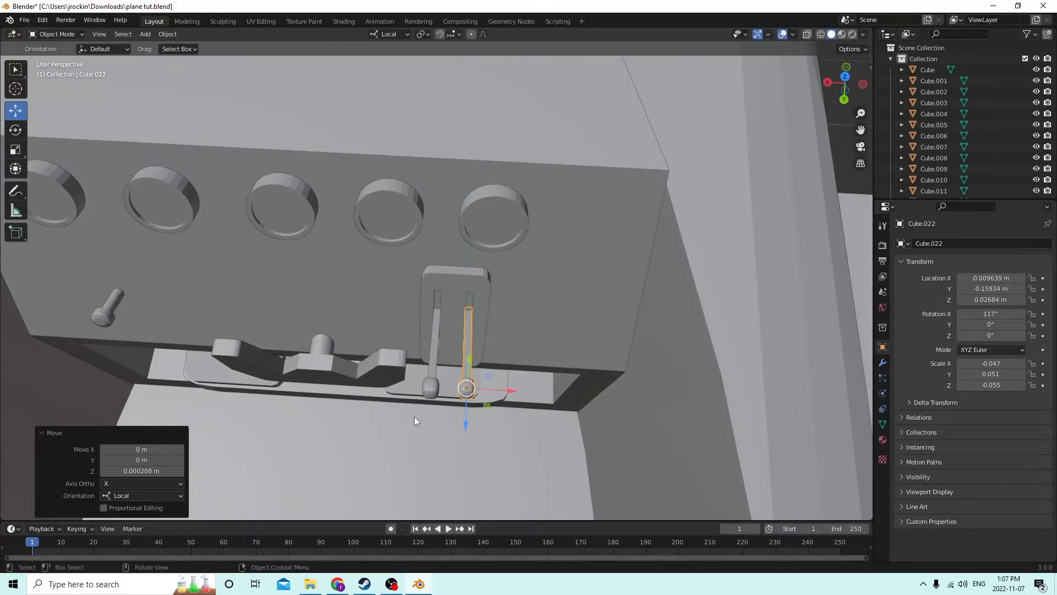
# Push the left lever about 0.0004 m deeper into its slot along local Z.
pyautogui.click(434, 385)
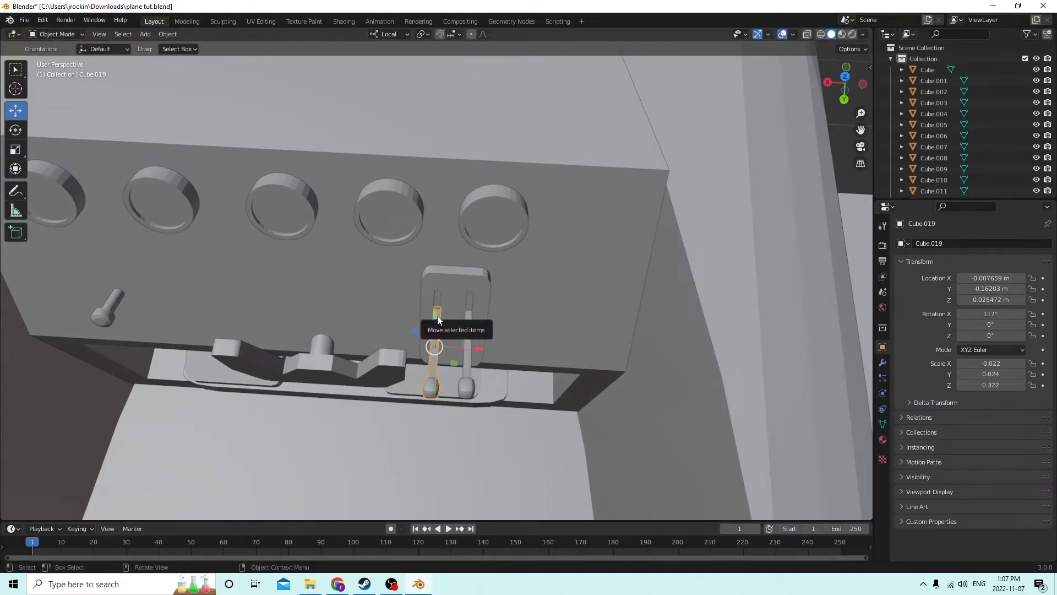
pyautogui.moveTo(438, 323); pyautogui.dragTo(428, 321, button='middle')
pyautogui.moveTo(420, 322); pyautogui.dragTo(420, 317)
pyautogui.moveTo(420, 316); pyautogui.dragTo(473, 282, button='middle')
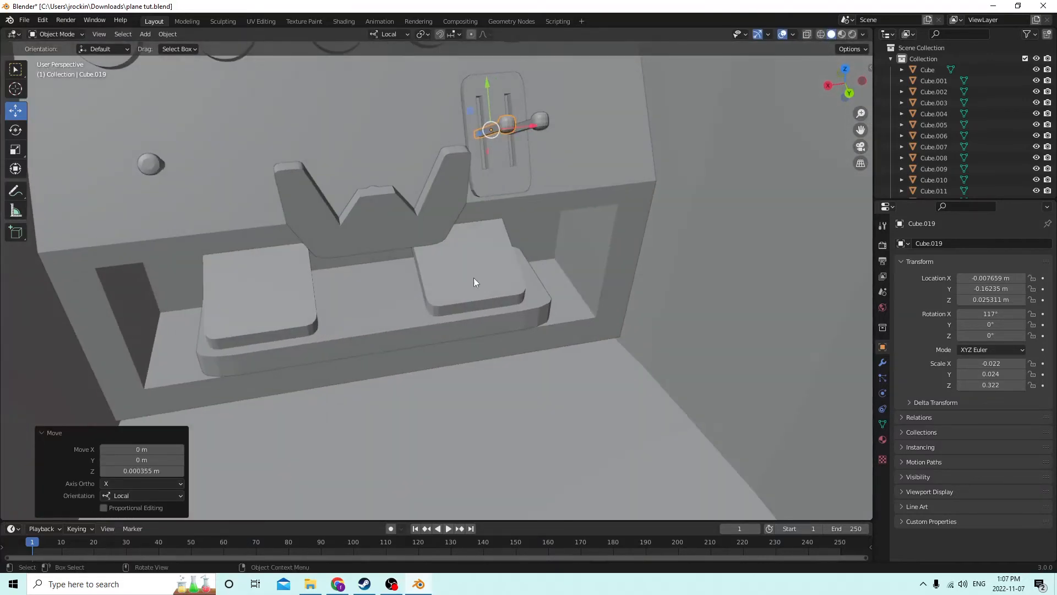
pyautogui.click(567, 433)
# Join both knobbed levers to the slotted dashboard plate as one object.
pyautogui.moveTo(567, 433); pyautogui.dragTo(530, 380, button='middle')
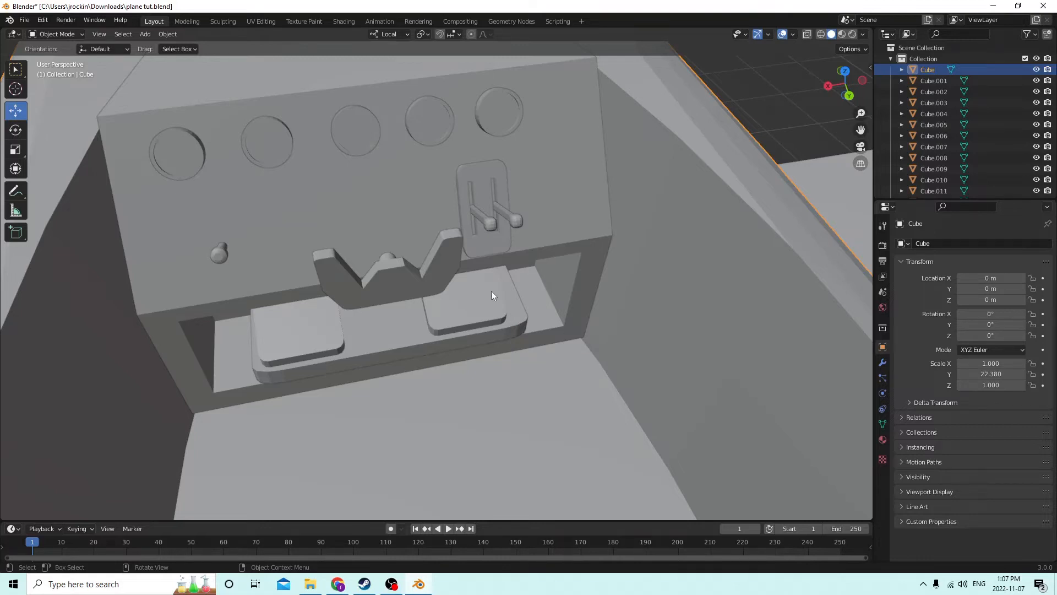
pyautogui.scroll(5, 415, 199)
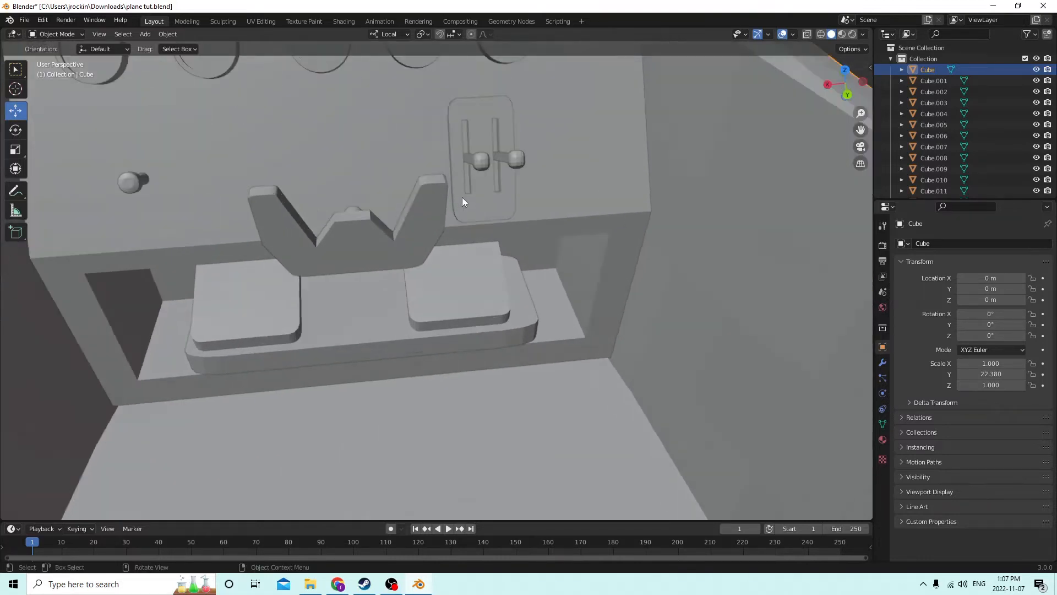
pyautogui.moveTo(462, 197); pyautogui.dragTo(470, 213, button='middle')
pyautogui.click(481, 191)
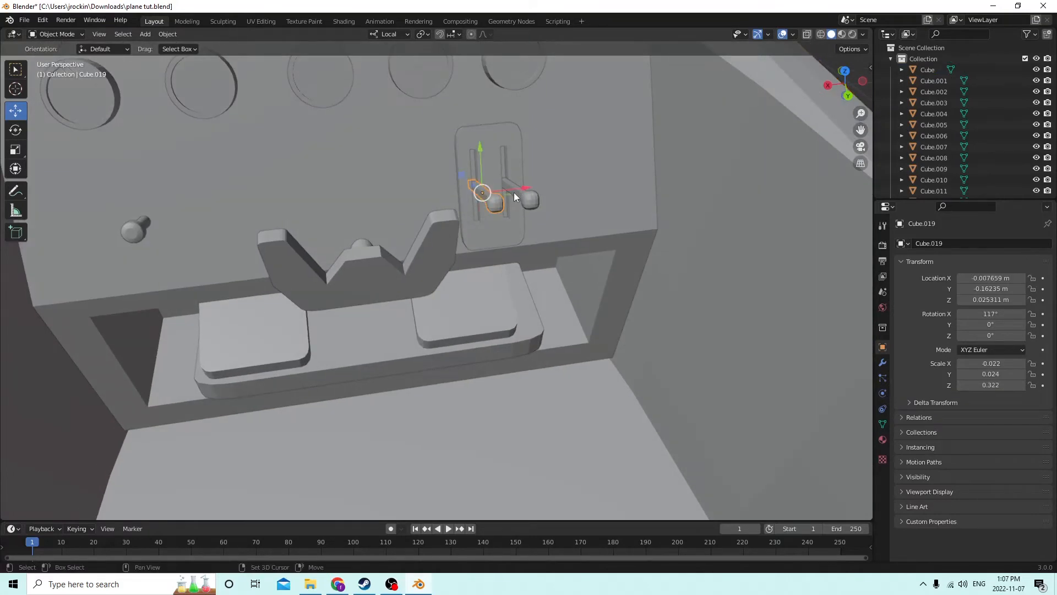
pyautogui.click(492, 167)
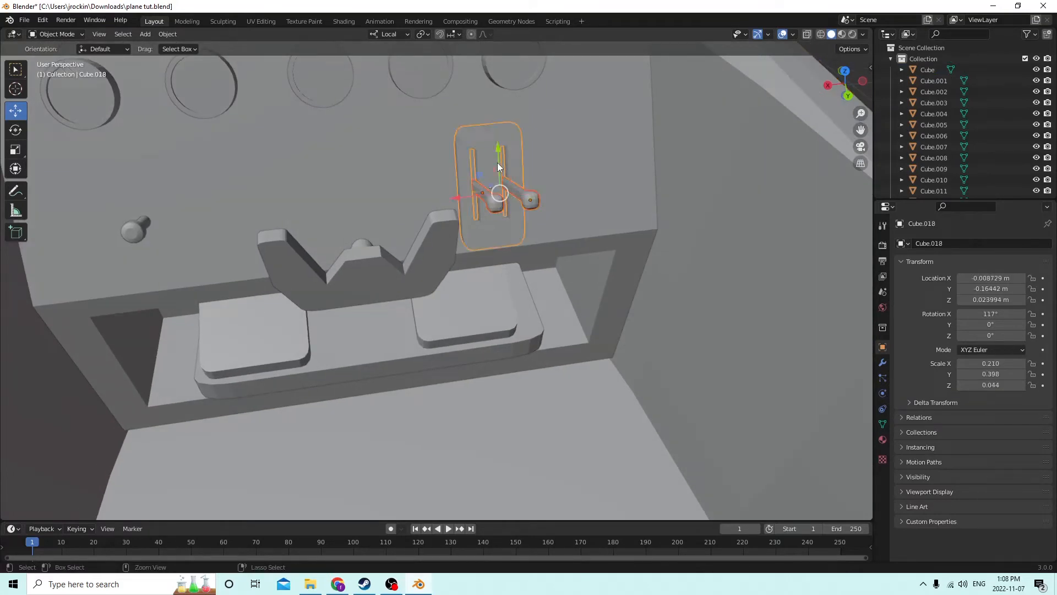
# Duplicate the lever panel and move the copy about 0.0176 m along local X to the other side of the yoke.
pyautogui.moveTo(498, 163); pyautogui.dragTo(448, 173, button='middle')
pyautogui.hotkey('shift', 'd')
pyautogui.press('Escape')
pyautogui.moveTo(448, 173); pyautogui.dragTo(230, 190)
pyautogui.moveTo(231, 189)
pyautogui.mouseDown(button='middle')
pyautogui.moveTo(208, 187)
pyautogui.moveTo(216, 180)
pyautogui.mouseUp(button='middle')
pyautogui.scroll(-5, 470, 279)
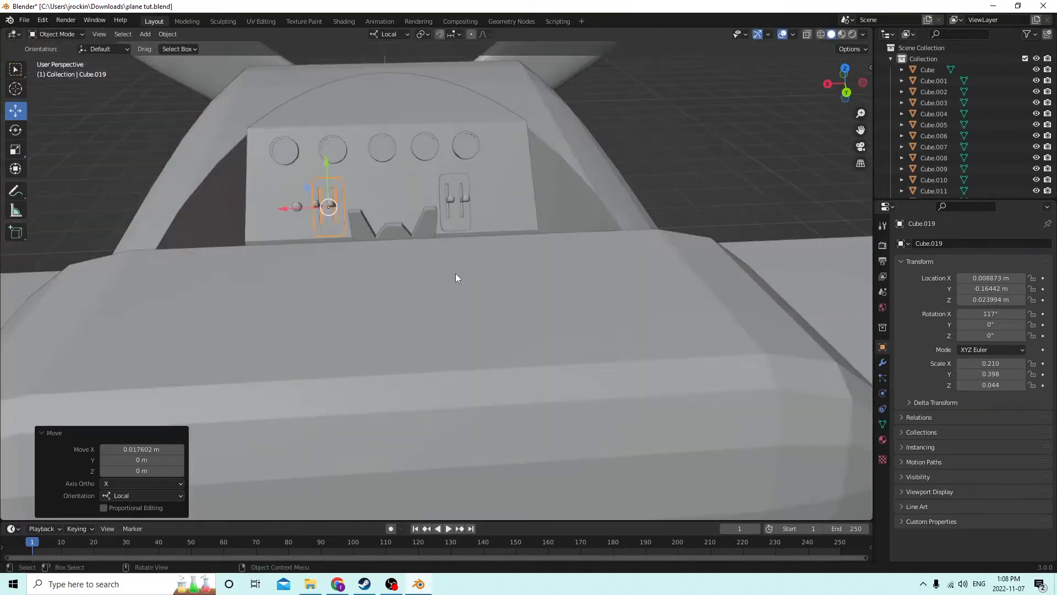
pyautogui.scroll(3, 455, 273)
pyautogui.scroll(3, 443, 286)
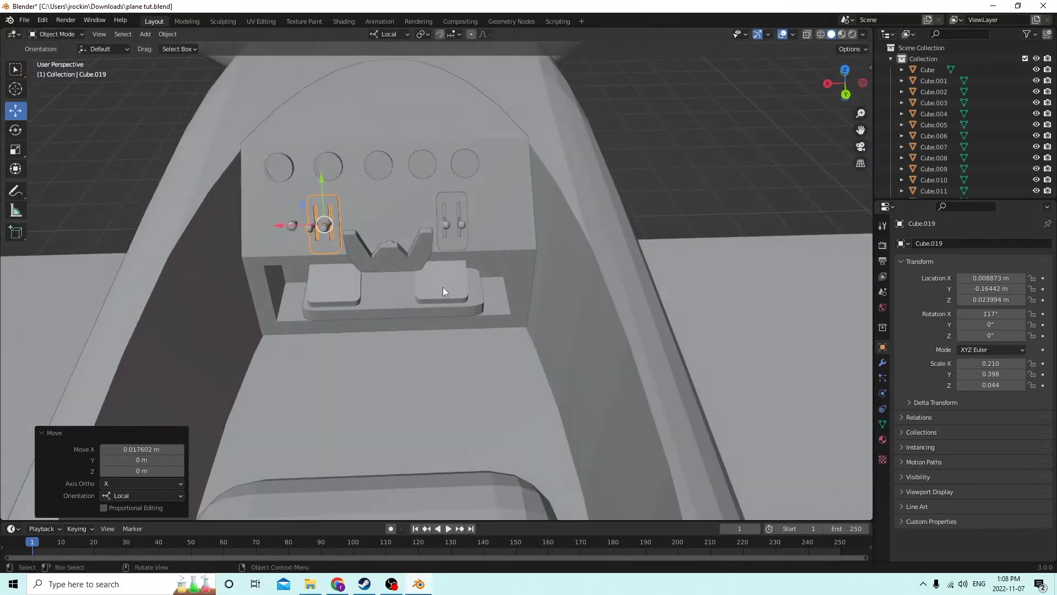
# Adjust the inner gauges along local X to space the five dashboard gauges evenly, shifting the middle one about -0.0006 m.
pyautogui.click(460, 134)
pyautogui.moveTo(437, 134); pyautogui.dragTo(470, 131)
pyautogui.click(417, 133)
pyautogui.moveTo(378, 138); pyautogui.dragTo(391, 136)
pyautogui.click(356, 135)
pyautogui.moveTo(311, 135); pyautogui.dragTo(317, 133)
pyautogui.moveTo(317, 133); pyautogui.dragTo(345, 144, button='middle')
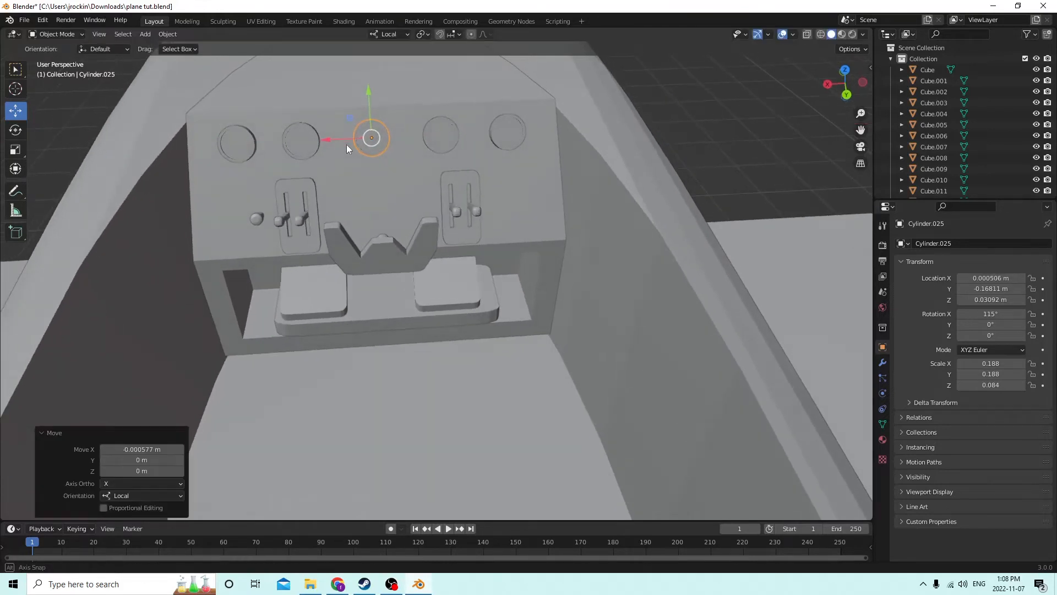
pyautogui.click(298, 134)
pyautogui.moveTo(266, 135); pyautogui.dragTo(323, 134)
# Join the five gauges, both lever panels, the round knob and the steering yoke to the dashboard body.
pyautogui.keyDown('shift'); pyautogui.click(507, 130); pyautogui.keyUp('shift')
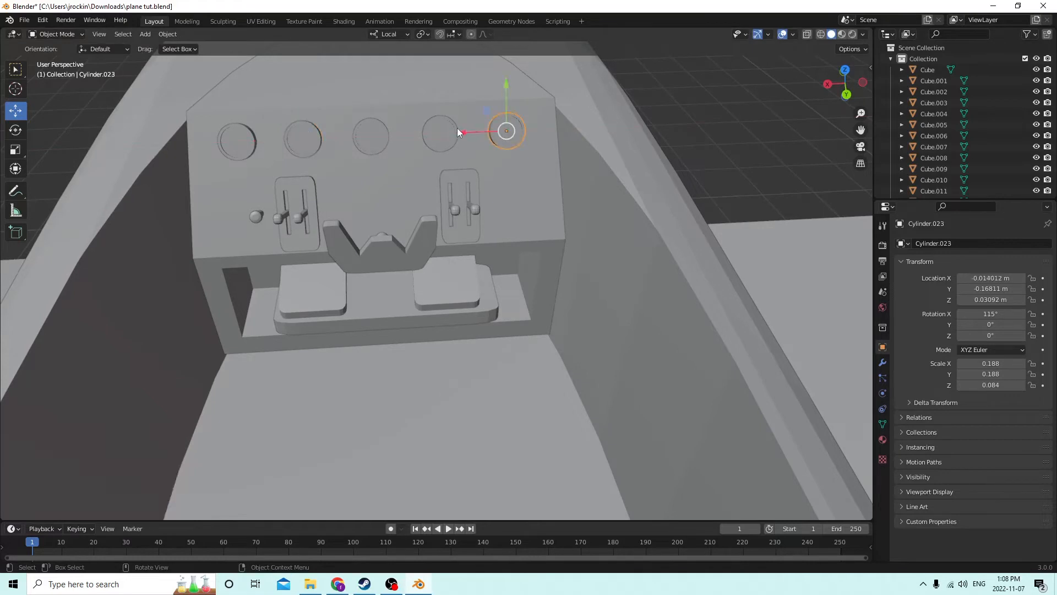
pyautogui.keyDown('shift'); pyautogui.click(441, 132); pyautogui.keyUp('shift')
pyautogui.keyDown('shift'); pyautogui.click(375, 134); pyautogui.keyUp('shift')
pyautogui.keyDown('shift'); pyautogui.click(237, 142); pyautogui.keyUp('shift')
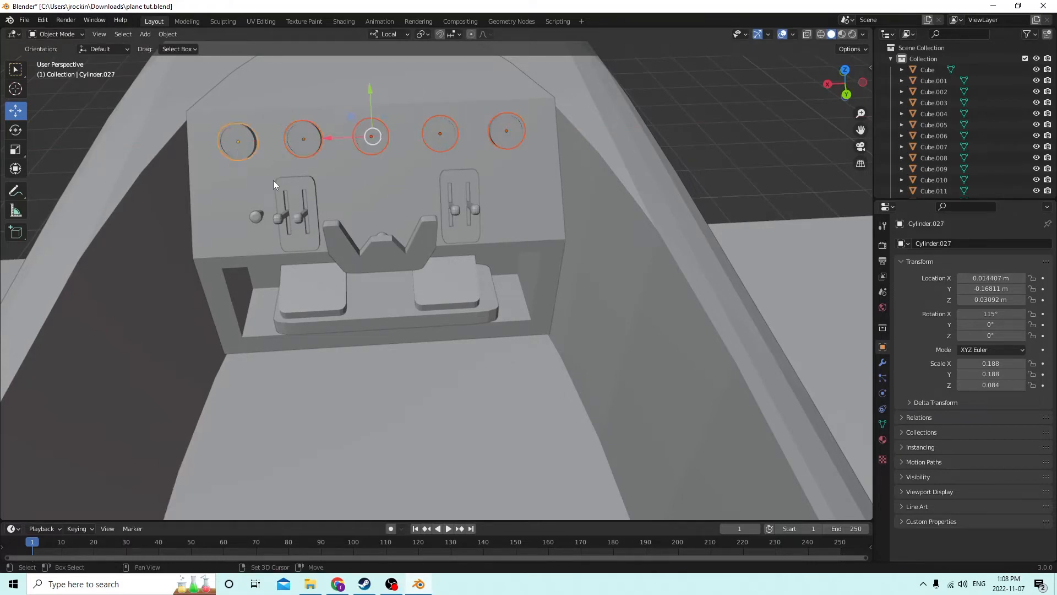
pyautogui.keyDown('shift'); pyautogui.click(296, 202); pyautogui.keyUp('shift')
pyautogui.keyDown('shift'); pyautogui.click(256, 216); pyautogui.keyUp('shift')
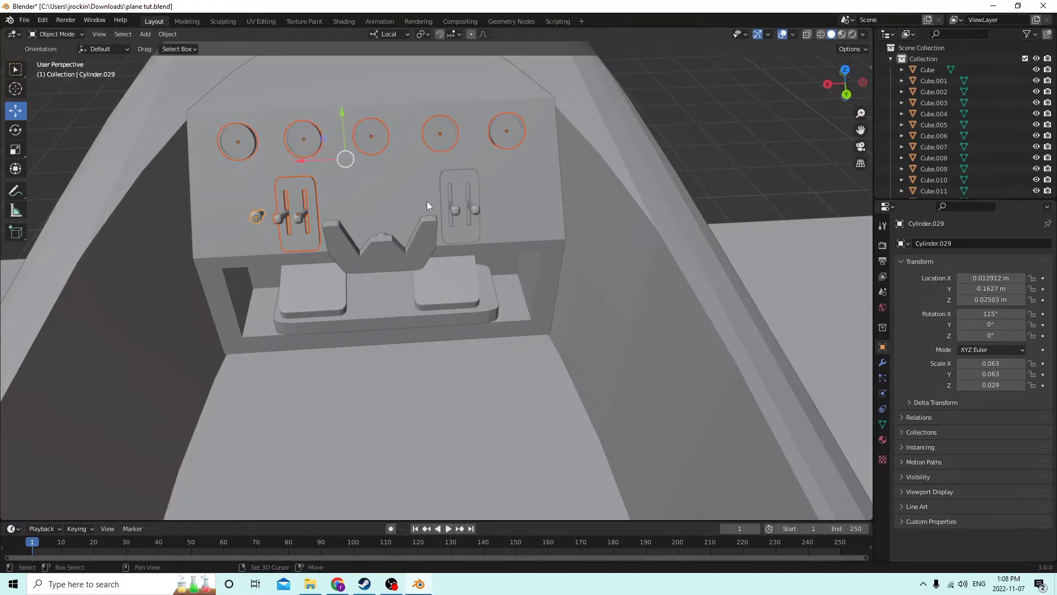
pyautogui.keyDown('shift'); pyautogui.click(451, 202); pyautogui.keyUp('shift')
pyautogui.keyDown('shift'); pyautogui.click(390, 256); pyautogui.keyUp('shift')
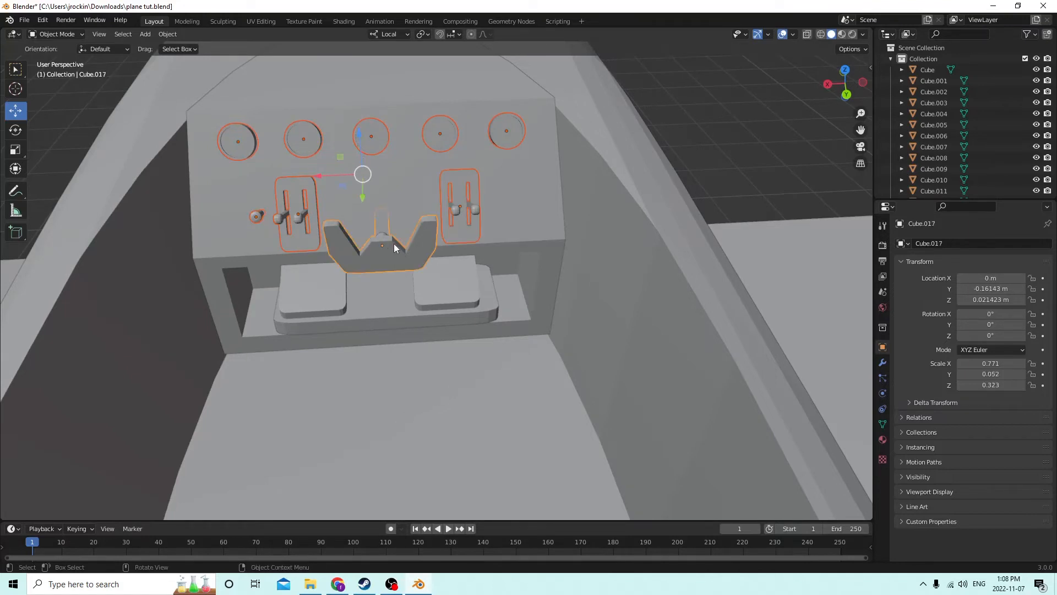
pyautogui.moveTo(395, 243); pyautogui.dragTo(462, 175, button='middle')
pyautogui.keyDown('shift'); pyautogui.click(432, 175); pyautogui.keyUp('shift')
pyautogui.click(430, 176)
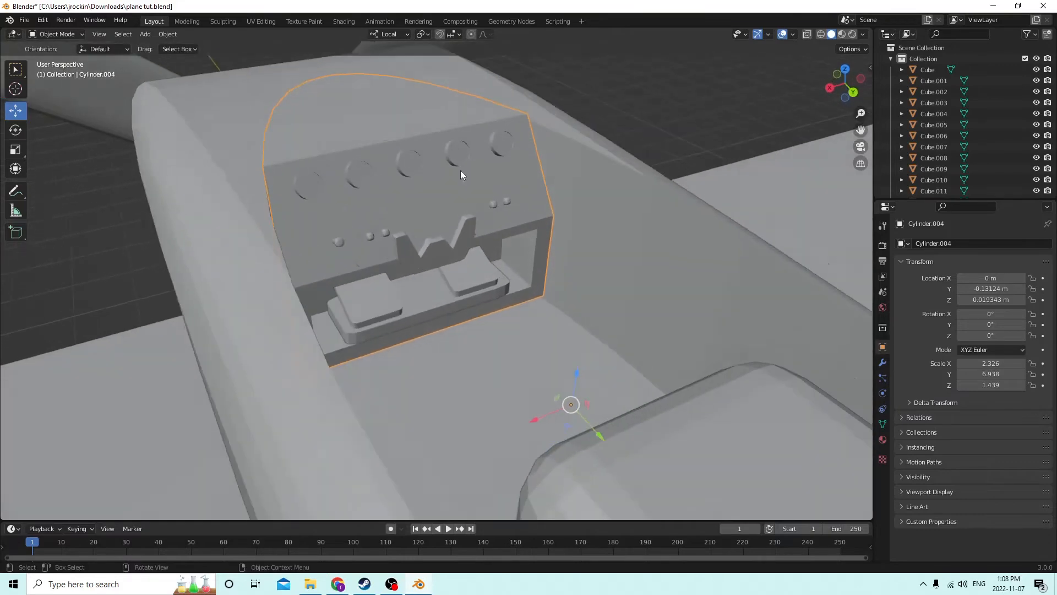
# Join the foot pedal assembly to the dashboard body.
pyautogui.click(478, 285)
pyautogui.keyDown('shift'); pyautogui.click(311, 248); pyautogui.keyUp('shift')
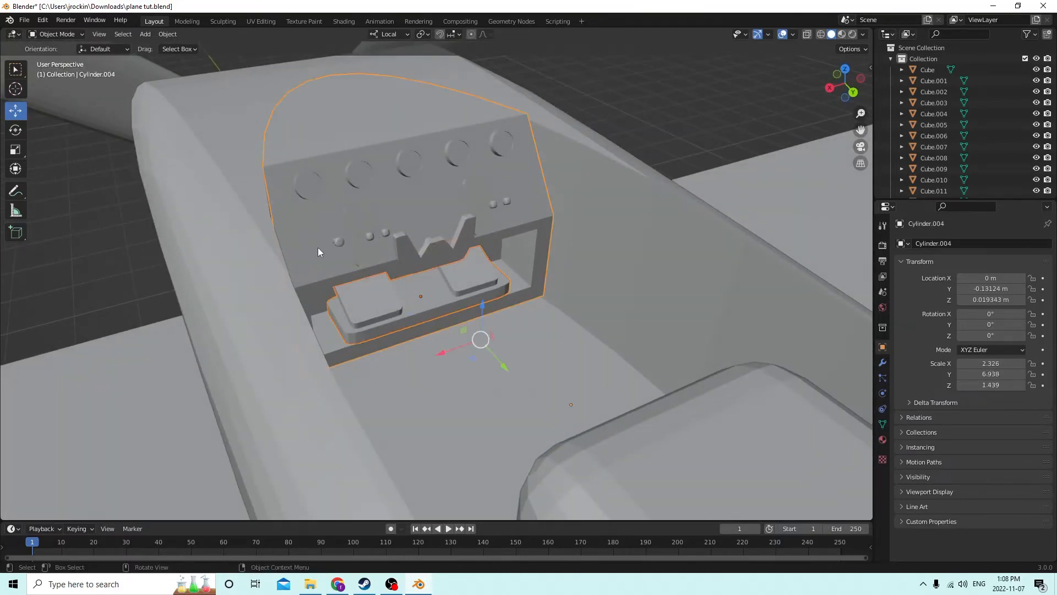
pyautogui.click(331, 241)
# Join the pilot seat and the completed dashboard to the fuselage.
pyautogui.moveTo(367, 224); pyautogui.dragTo(391, 348, button='middle')
pyautogui.click(311, 295)
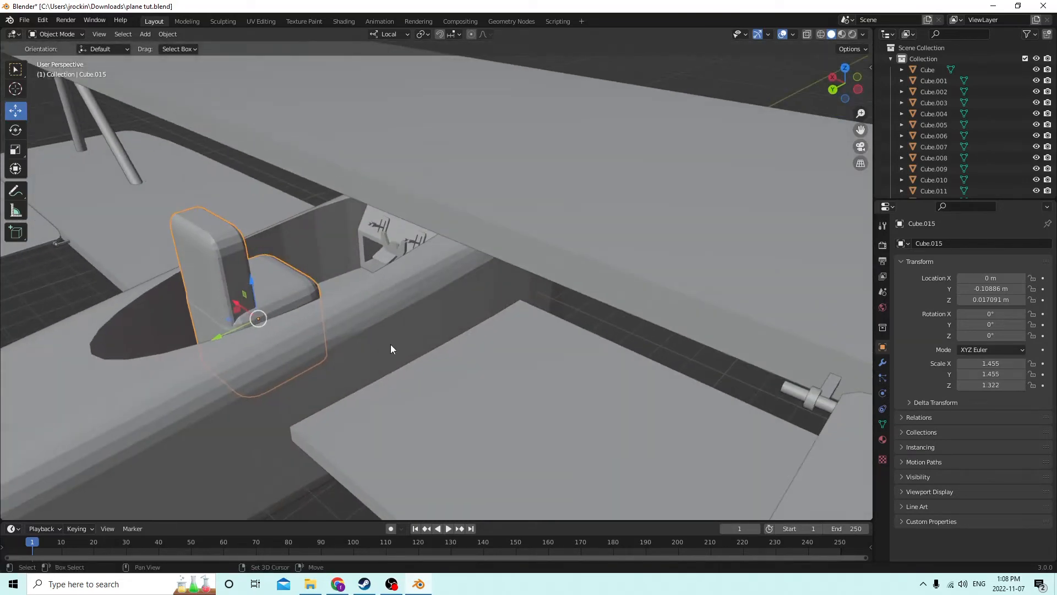
pyautogui.keyDown('shift'); pyautogui.click(365, 315); pyautogui.keyUp('shift')
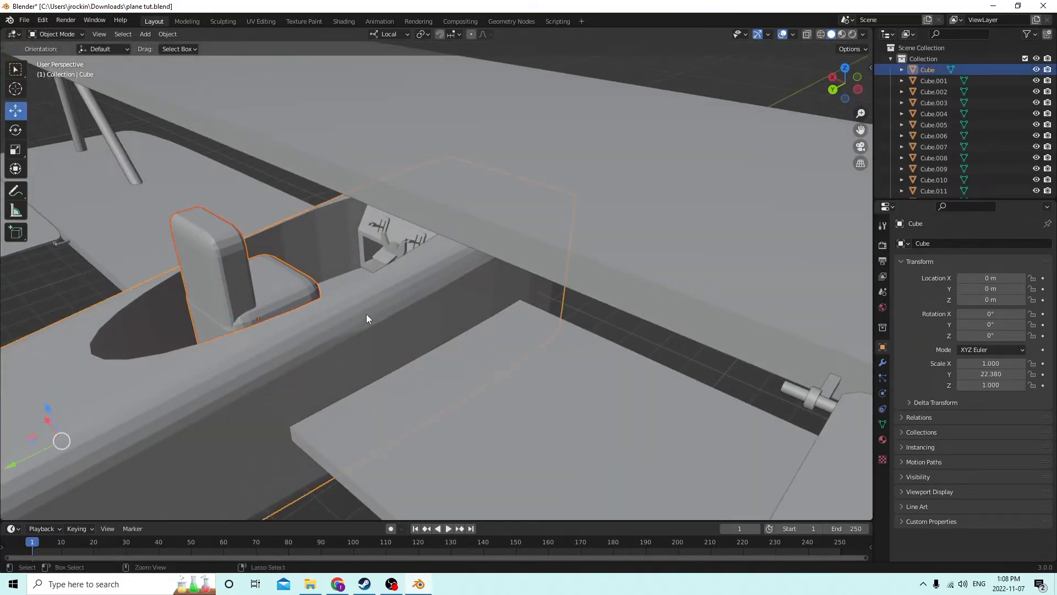
pyautogui.moveTo(367, 317); pyautogui.dragTo(443, 181, button='middle')
pyautogui.click(439, 209)
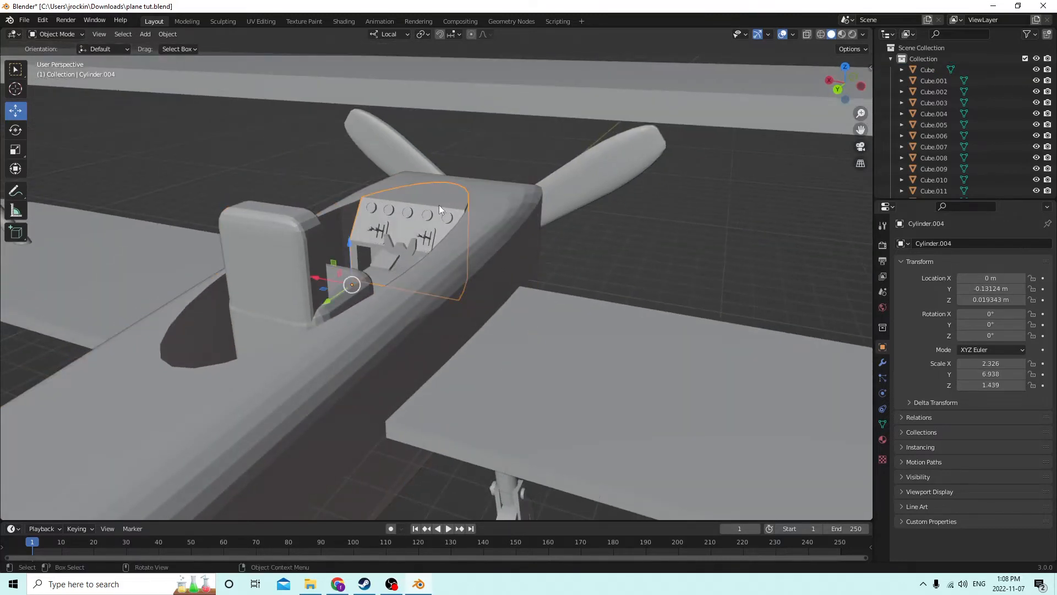
pyautogui.click(495, 215)
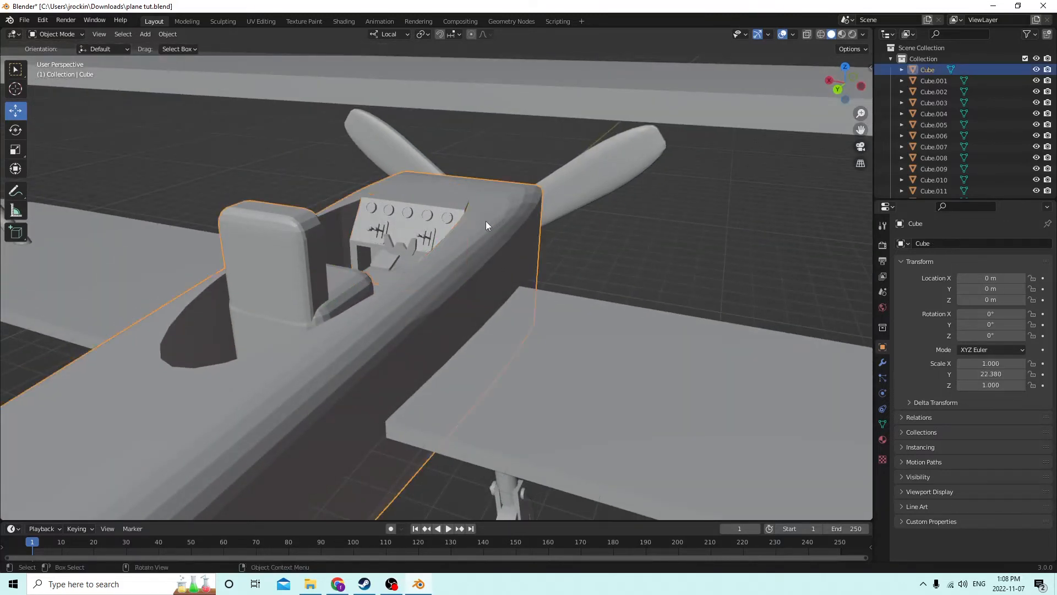
# Join the positive-X aileron of the lower wing, with its hinge rod and brackets, to the lower wing.
pyautogui.moveTo(486, 225); pyautogui.dragTo(411, 297, button='middle')
pyautogui.click(352, 372)
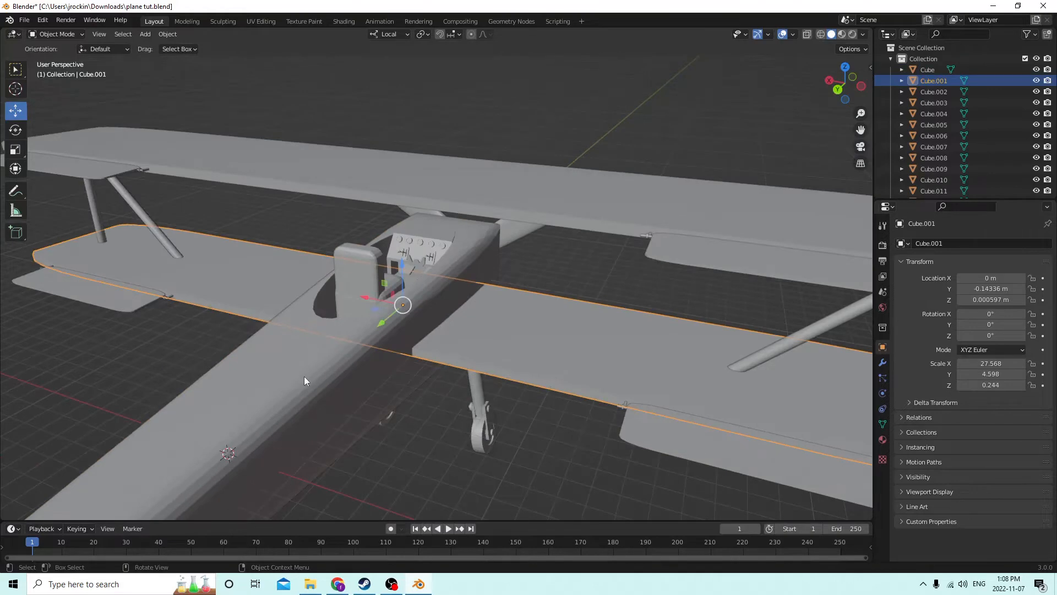
pyautogui.click(306, 380)
pyautogui.moveTo(306, 380); pyautogui.dragTo(425, 327, button='middle')
pyautogui.click(361, 325)
pyautogui.moveTo(361, 325); pyautogui.dragTo(443, 269, button='middle')
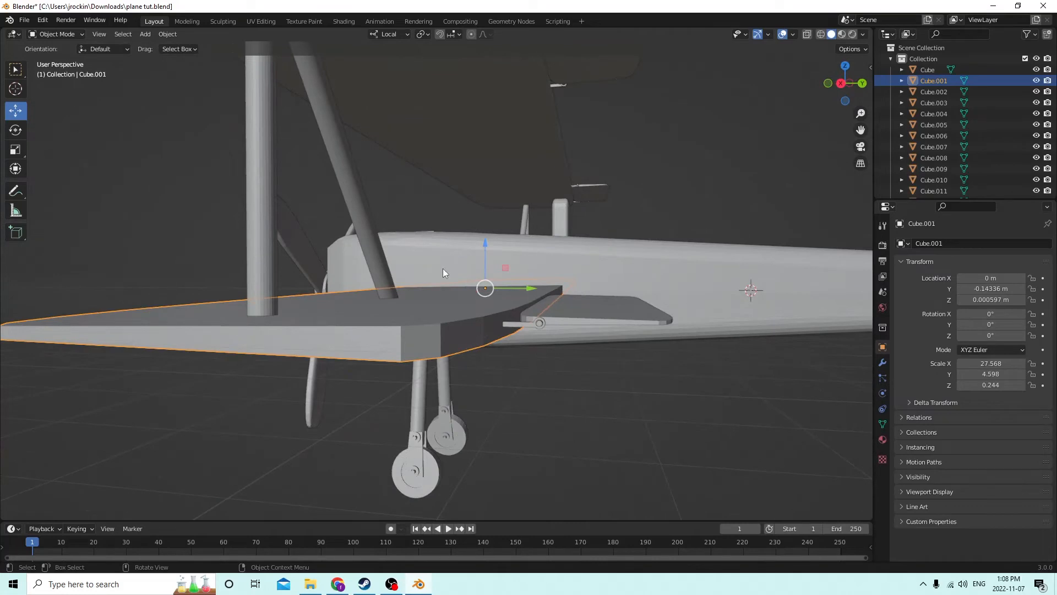
pyautogui.click(539, 323)
pyautogui.moveTo(520, 328); pyautogui.dragTo(163, 408, button='middle')
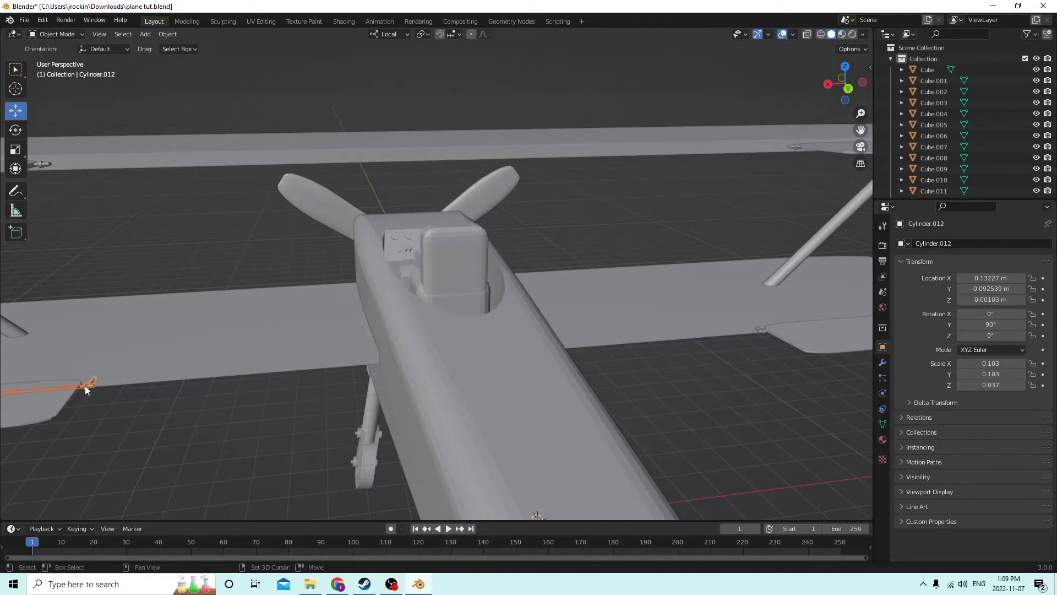
pyautogui.keyDown('shift'); pyautogui.click(36, 402); pyautogui.keyUp('shift')
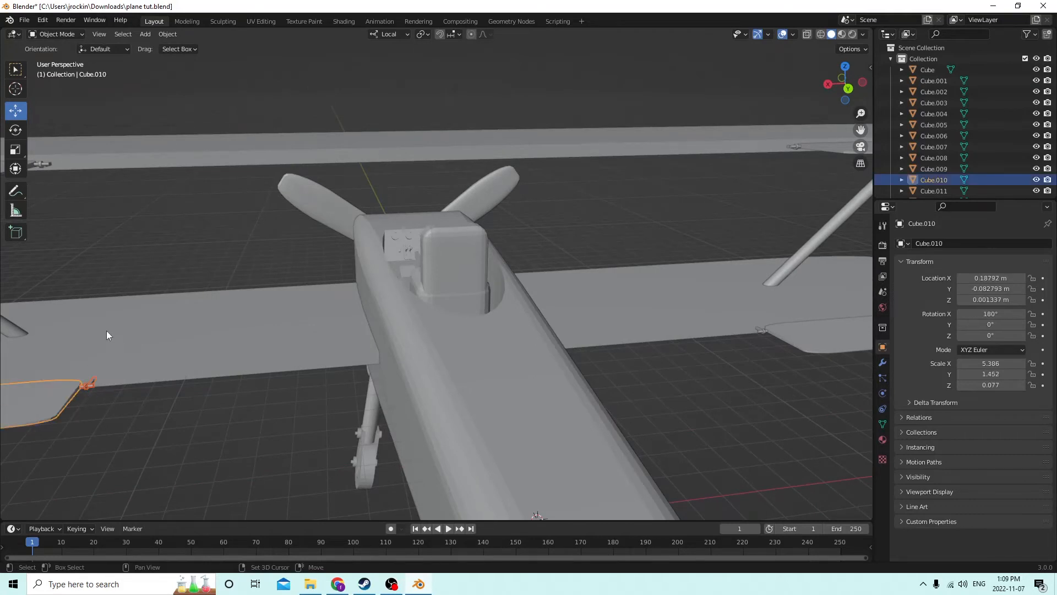
pyautogui.keyDown('shift'); pyautogui.click(107, 331); pyautogui.keyUp('shift')
pyautogui.hotkey('ctrl', 'j')
# Join the positive-X aileron of the upper wing, with its hinge rod and brackets, to the upper wing.
pyautogui.moveTo(107, 331); pyautogui.dragTo(349, 340, button='middle')
pyautogui.scroll(2, 267, 354)
pyautogui.click(249, 357)
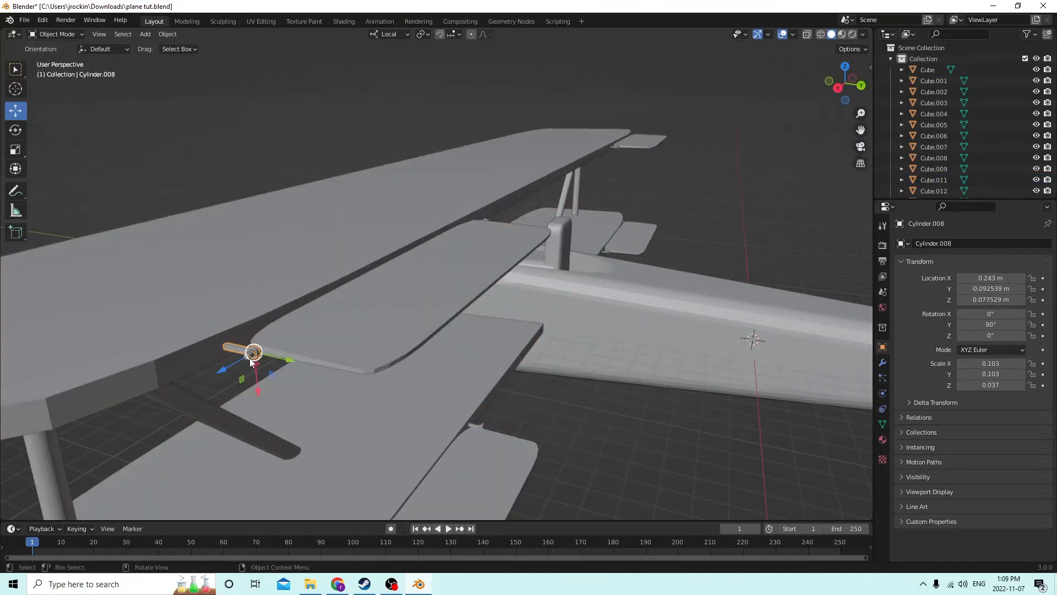
pyautogui.click(249, 358)
pyautogui.moveTo(249, 358); pyautogui.dragTo(182, 348, button='middle')
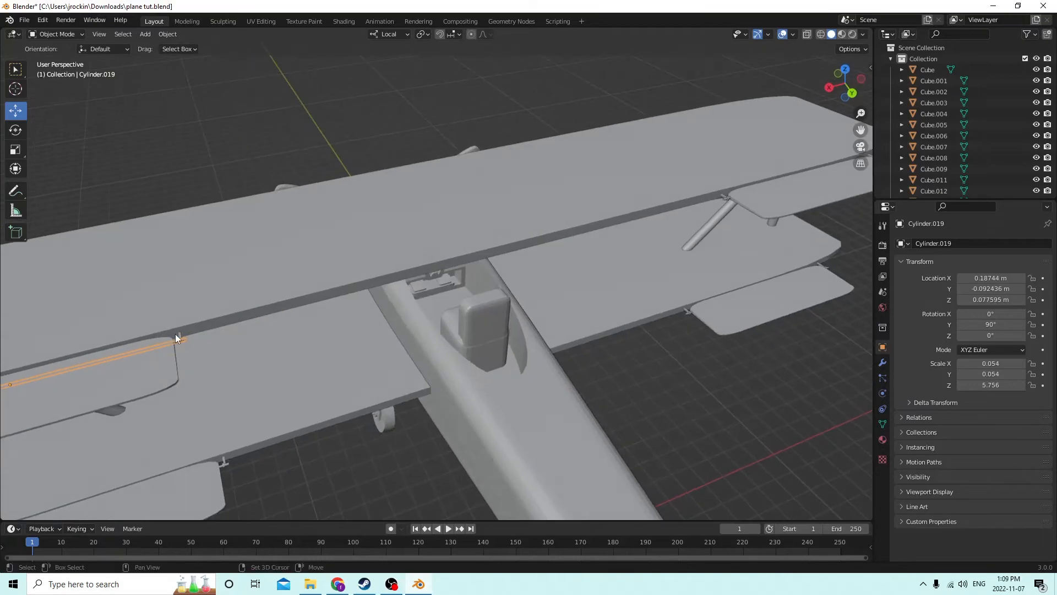
pyautogui.click(154, 361)
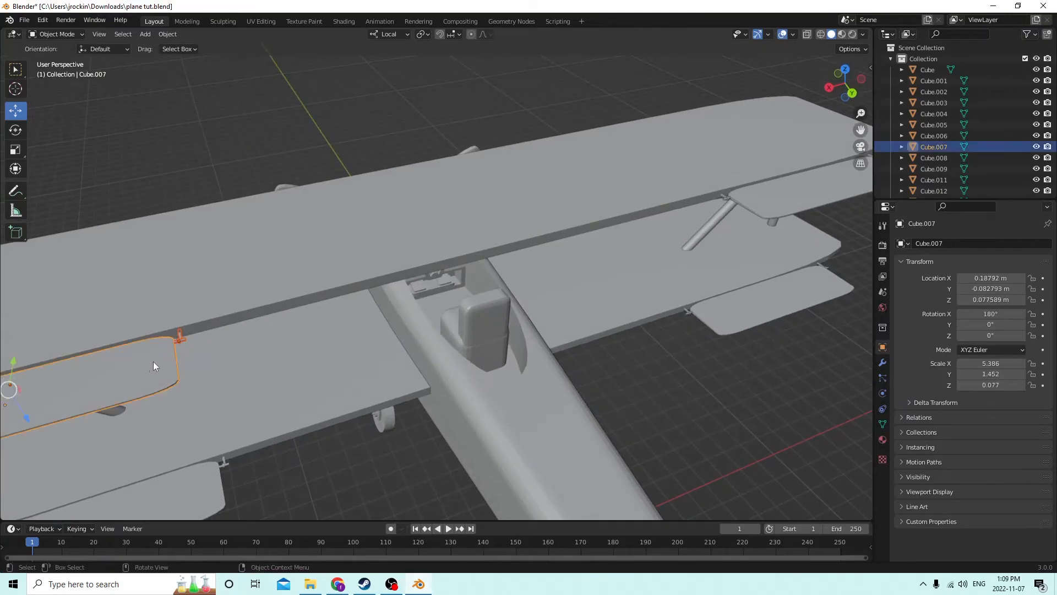
pyautogui.moveTo(153, 361); pyautogui.dragTo(210, 329, button='middle')
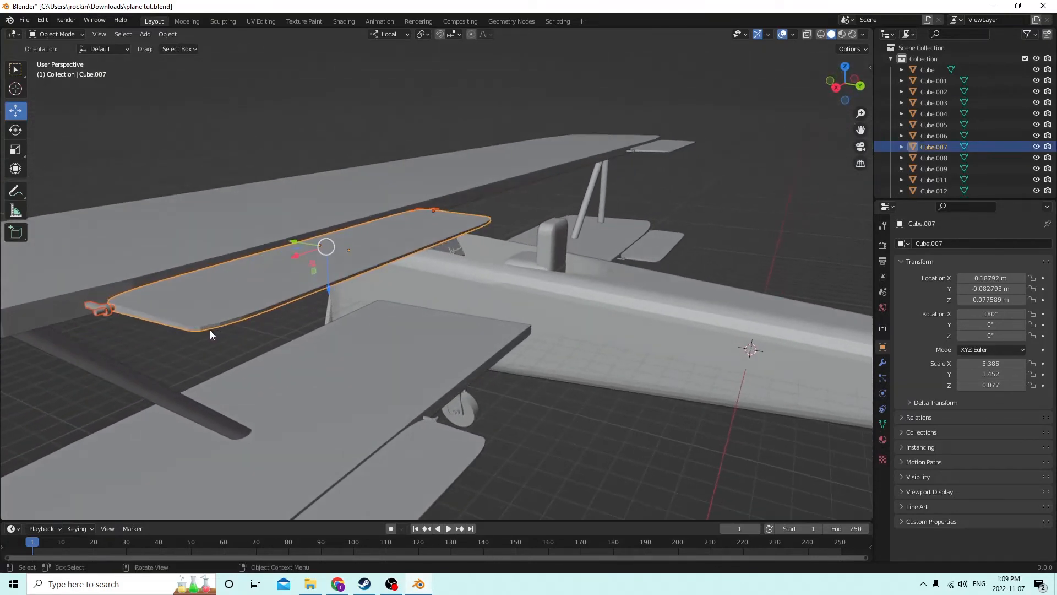
pyautogui.keyDown('shift'); pyautogui.click(165, 233); pyautogui.keyUp('shift')
pyautogui.hotkey('ctrl', 'j')
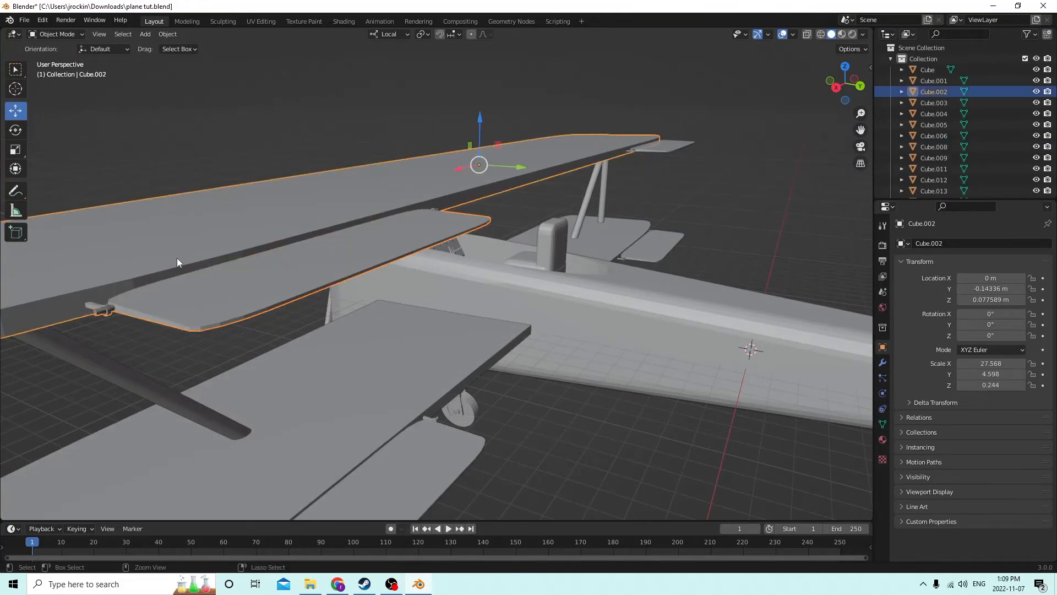
# Join the negative-X aileron of the upper wing, with its hinge rod and brackets, to the upper wing.
pyautogui.moveTo(177, 258); pyautogui.dragTo(440, 302, button='middle')
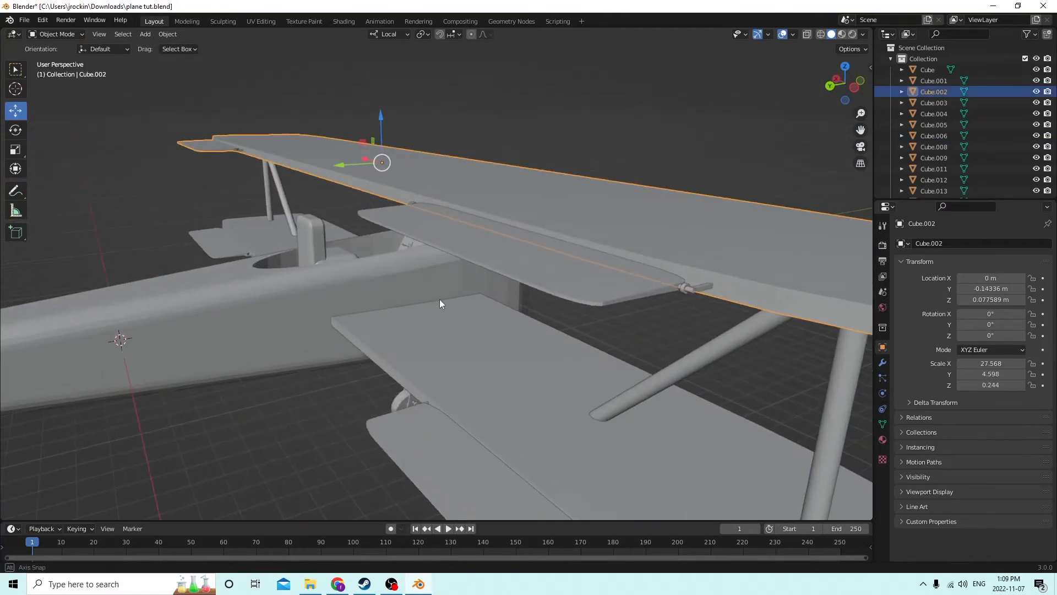
pyautogui.click(686, 286)
pyautogui.moveTo(653, 292); pyautogui.dragTo(673, 327, button='middle')
pyautogui.click(678, 280)
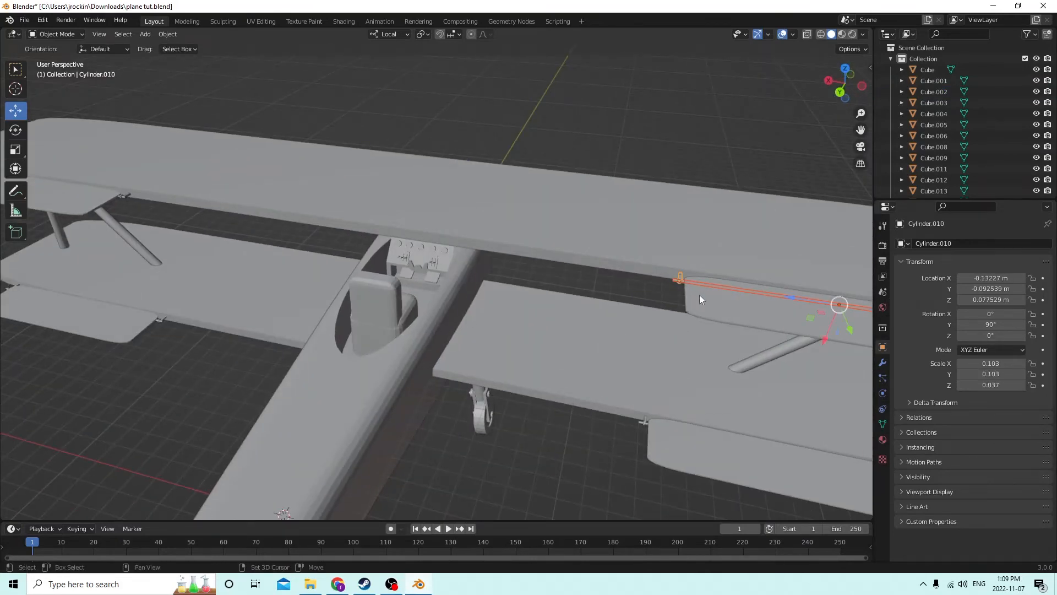
pyautogui.keyDown('shift'); pyautogui.click(691, 252); pyautogui.keyUp('shift')
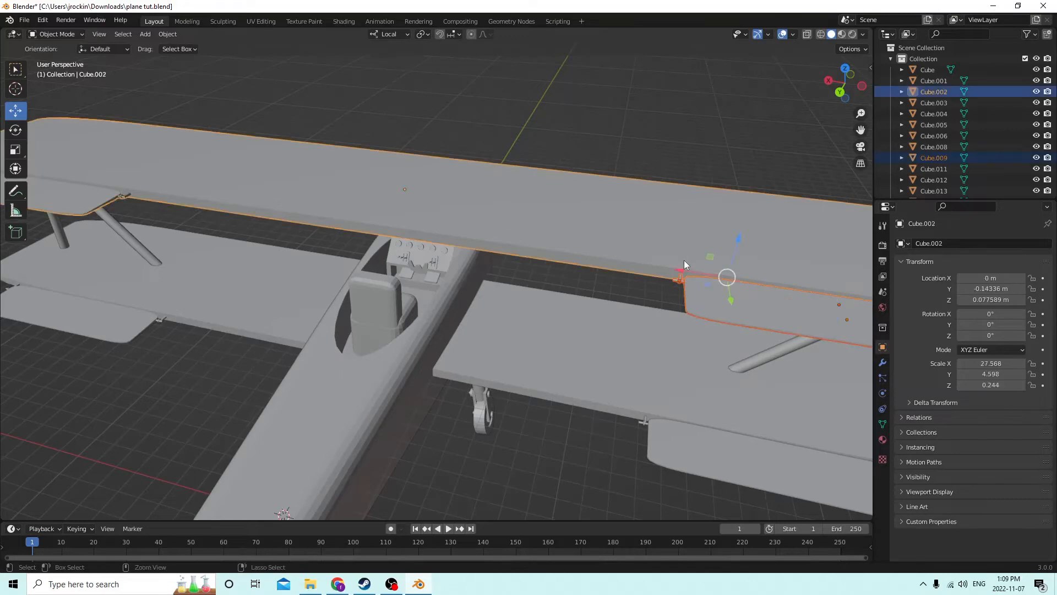
pyautogui.hotkey('ctrl', 'j')
# Join the wing struts on both sides to the upper wing.
pyautogui.moveTo(655, 257); pyautogui.dragTo(513, 208, button='middle')
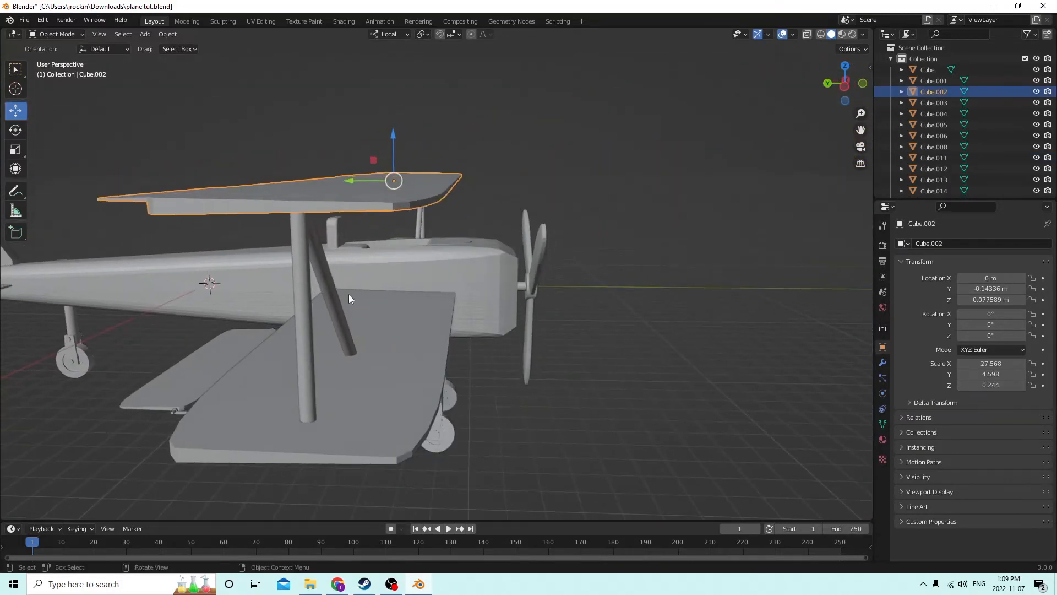
pyautogui.click(324, 276)
pyautogui.moveTo(310, 297); pyautogui.dragTo(490, 248, button='middle')
pyautogui.keyDown('shift'); pyautogui.click(655, 217); pyautogui.keyUp('shift')
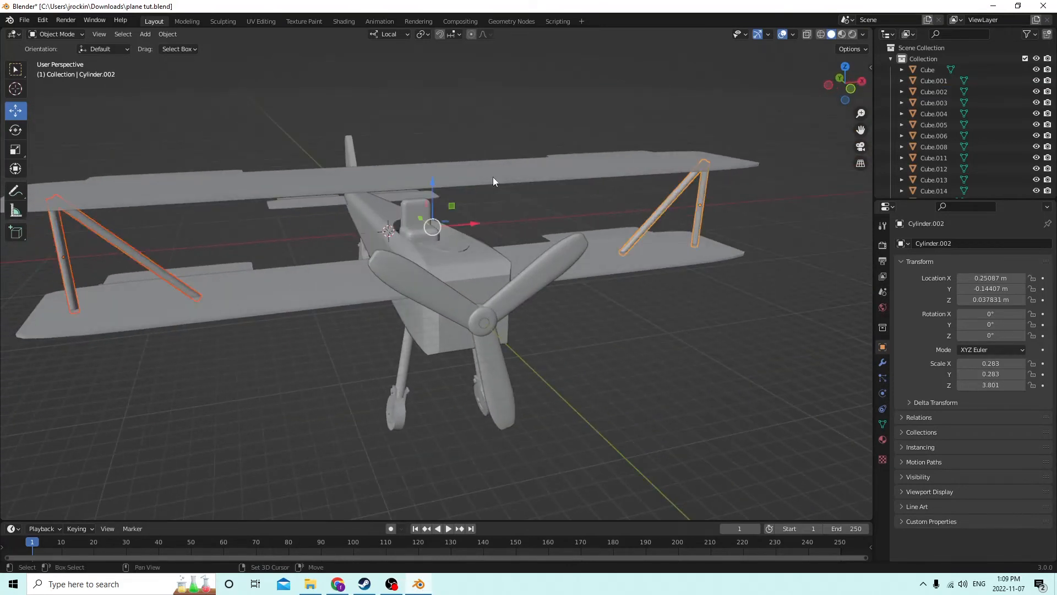
pyautogui.keyDown('shift'); pyautogui.click(540, 190); pyautogui.keyUp('shift')
pyautogui.moveTo(542, 195); pyautogui.dragTo(688, 228, button='middle')
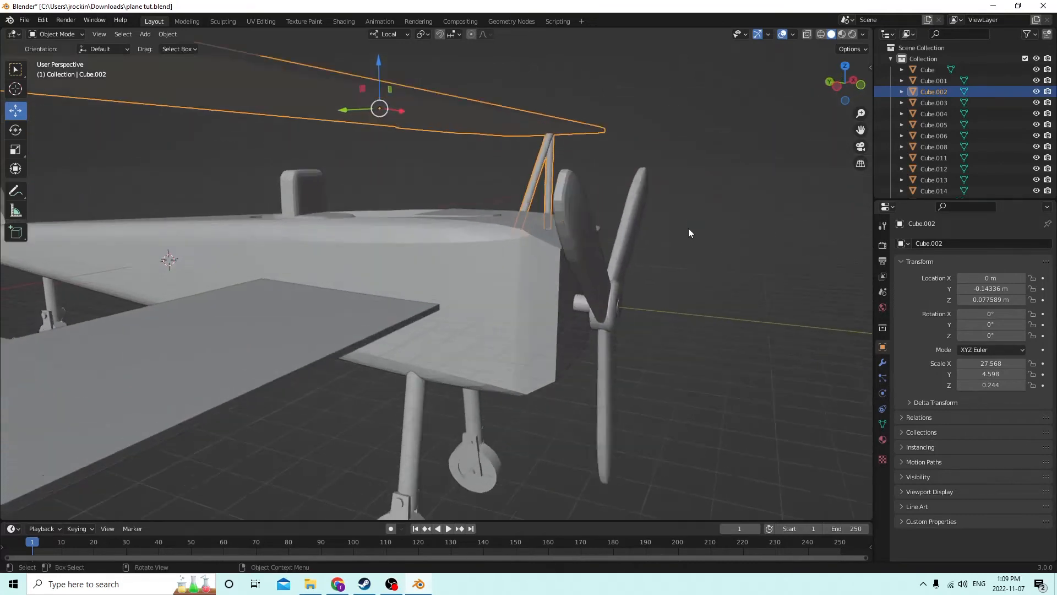
# Join the propeller and its shaft to the fuselage.
pyautogui.scroll(8, 688, 227)
pyautogui.click(686, 279)
pyautogui.moveTo(686, 278); pyautogui.dragTo(557, 319, button='middle')
pyautogui.keyDown('shift'); pyautogui.click(658, 300); pyautogui.keyUp('shift')
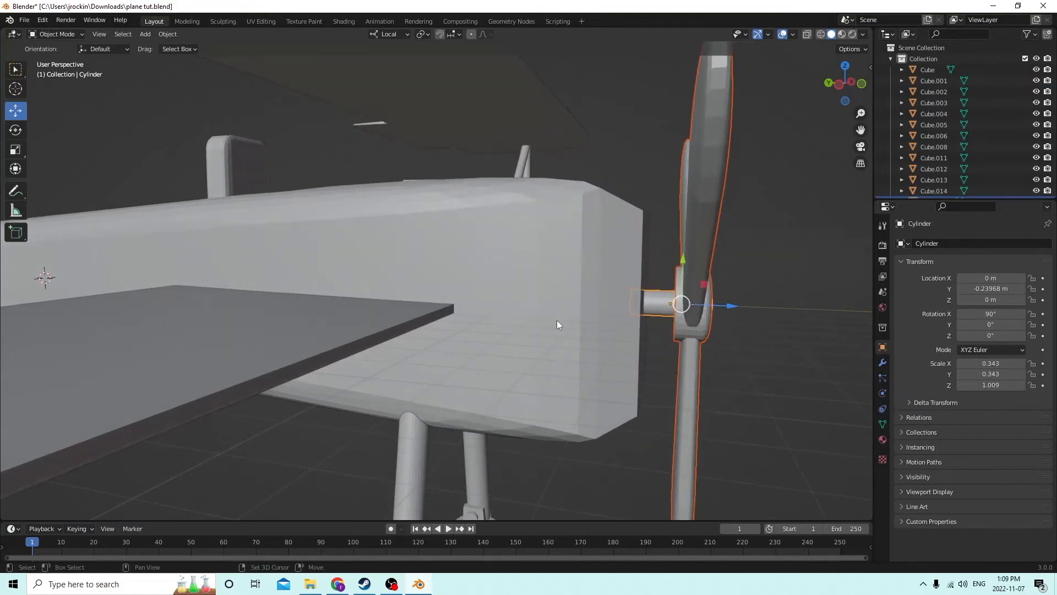
pyautogui.keyDown('shift'); pyautogui.click(561, 309); pyautogui.keyUp('shift')
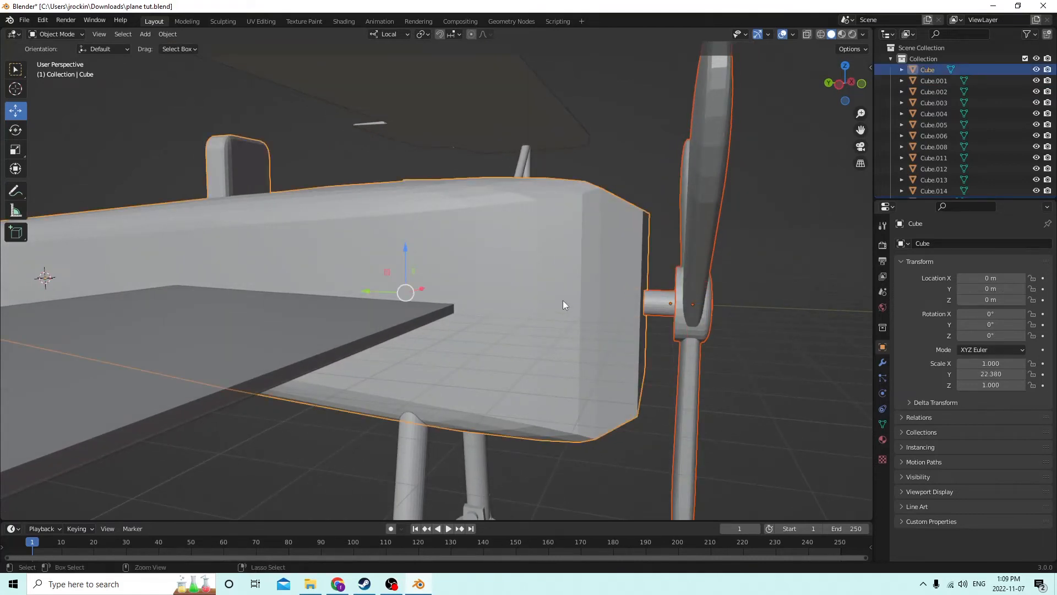
pyautogui.hotkey('ctrl', 'j')
# Join the lower wing to the upper wing, keeping the upper wing as the active object.
pyautogui.scroll(-2, 568, 300)
pyautogui.moveTo(568, 300); pyautogui.dragTo(496, 315, button='middle')
pyautogui.click(260, 349)
pyautogui.scroll(-2, 270, 330)
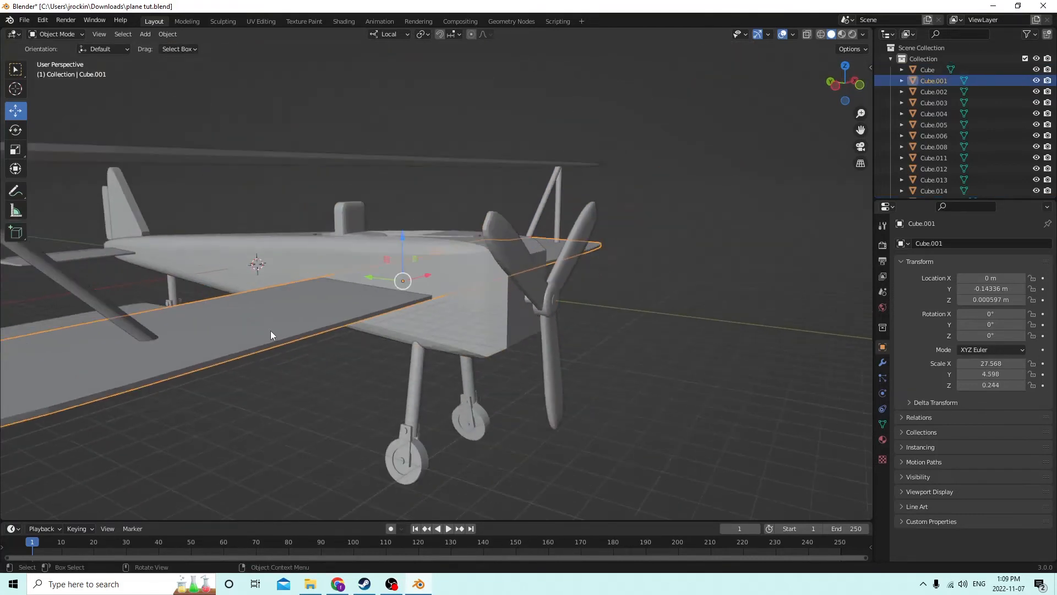
pyautogui.moveTo(271, 334); pyautogui.dragTo(212, 322, button='middle')
pyautogui.keyDown('shift'); pyautogui.click(183, 302); pyautogui.keyUp('shift')
pyautogui.hotkey('ctrl', 'j')
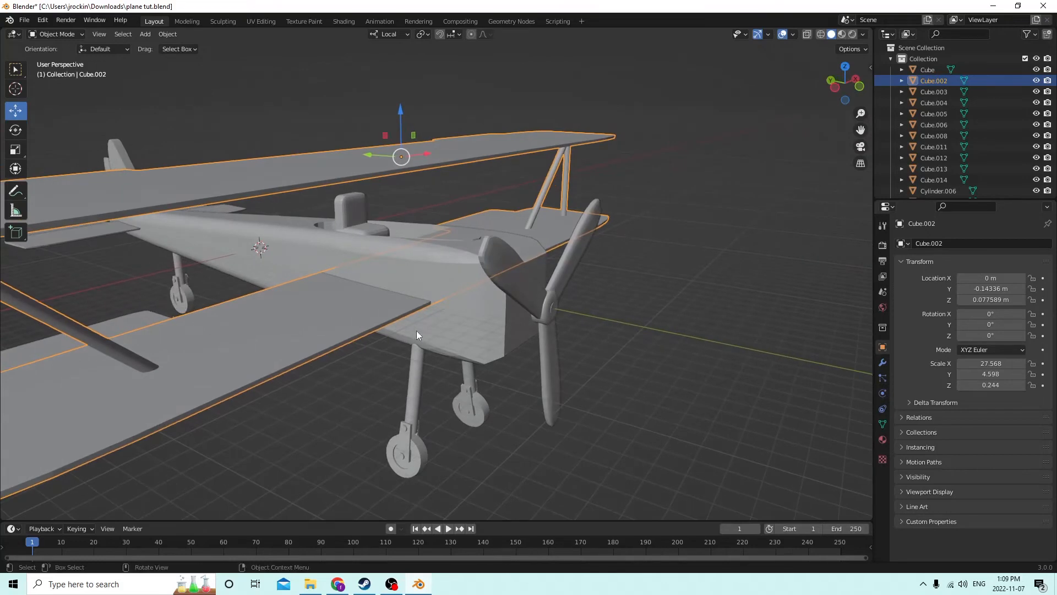
# Join the combined upper and lower wings to the fuselage.
pyautogui.moveTo(432, 226); pyautogui.dragTo(524, 329, button='middle')
pyautogui.click(517, 326)
pyautogui.scroll(-2, 511, 328)
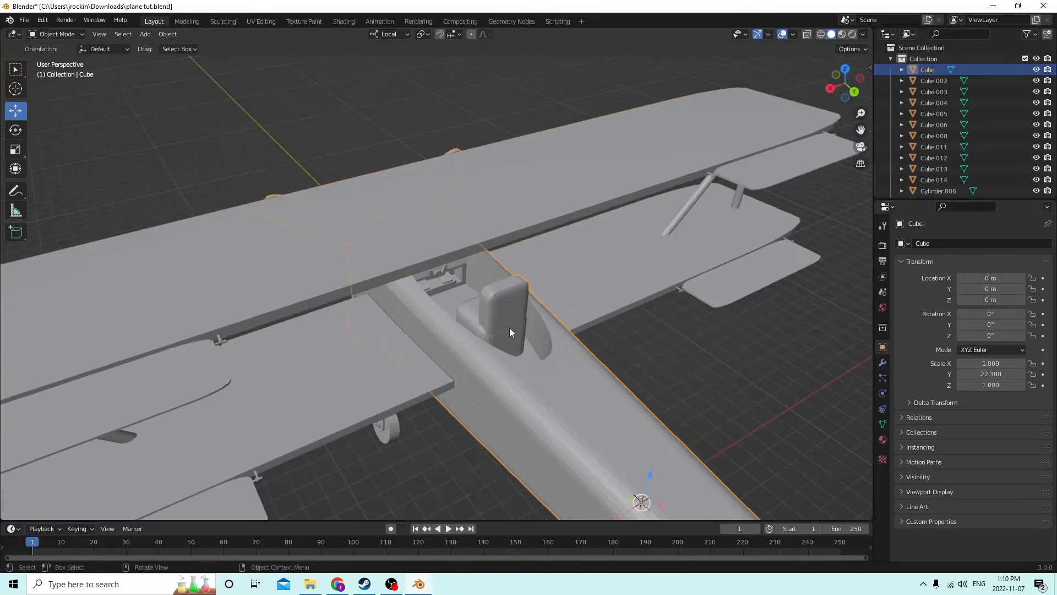
pyautogui.click(277, 369)
pyautogui.keyDown('shift'); pyautogui.click(326, 266); pyautogui.keyUp('shift')
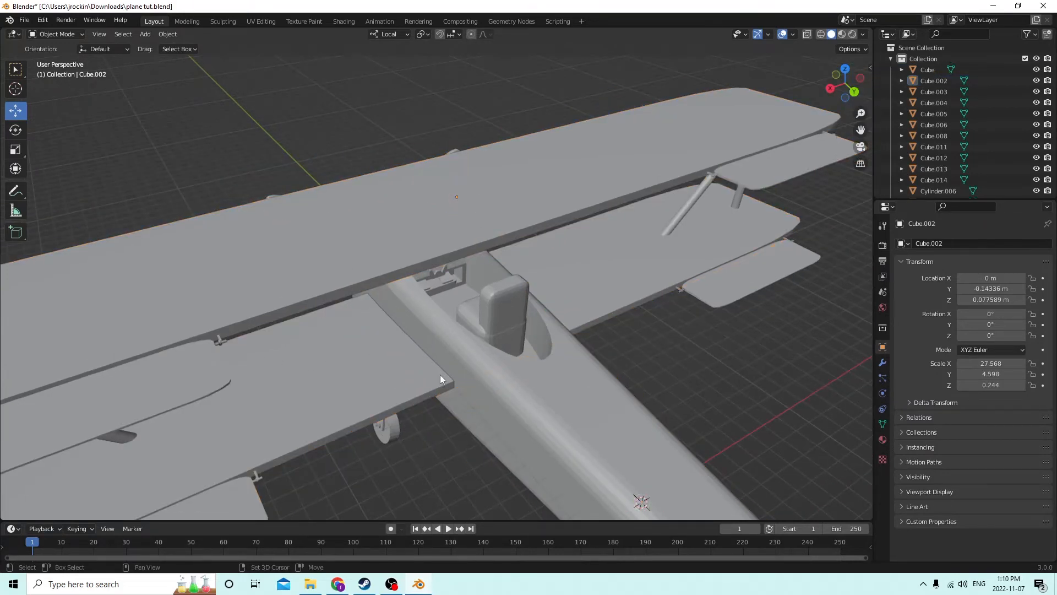
pyautogui.click(412, 380)
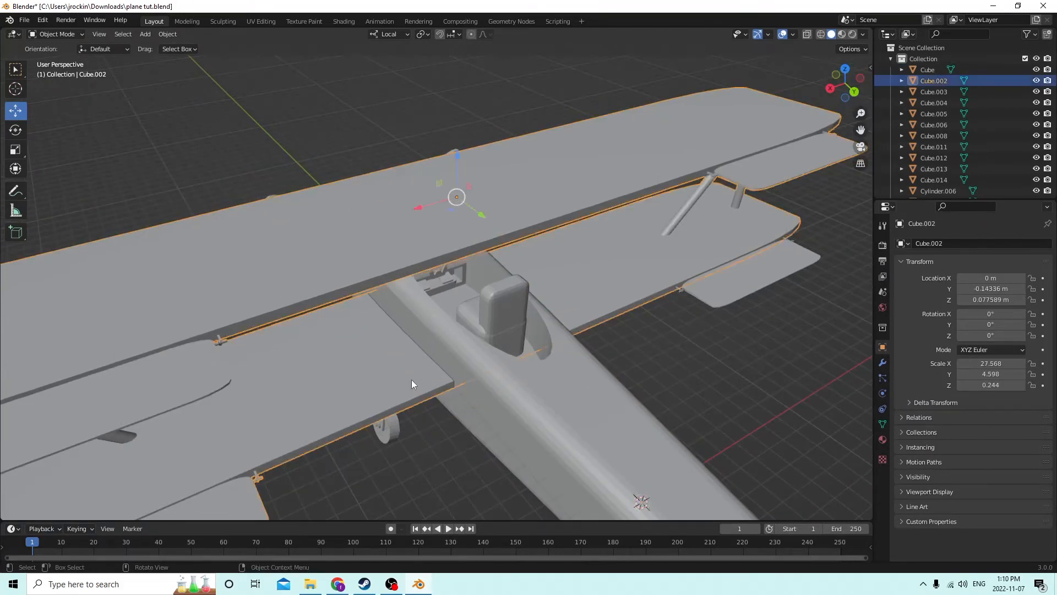
pyautogui.keyDown('shift'); pyautogui.click(578, 427); pyautogui.keyUp('shift')
pyautogui.hotkey('ctrl', 'j')
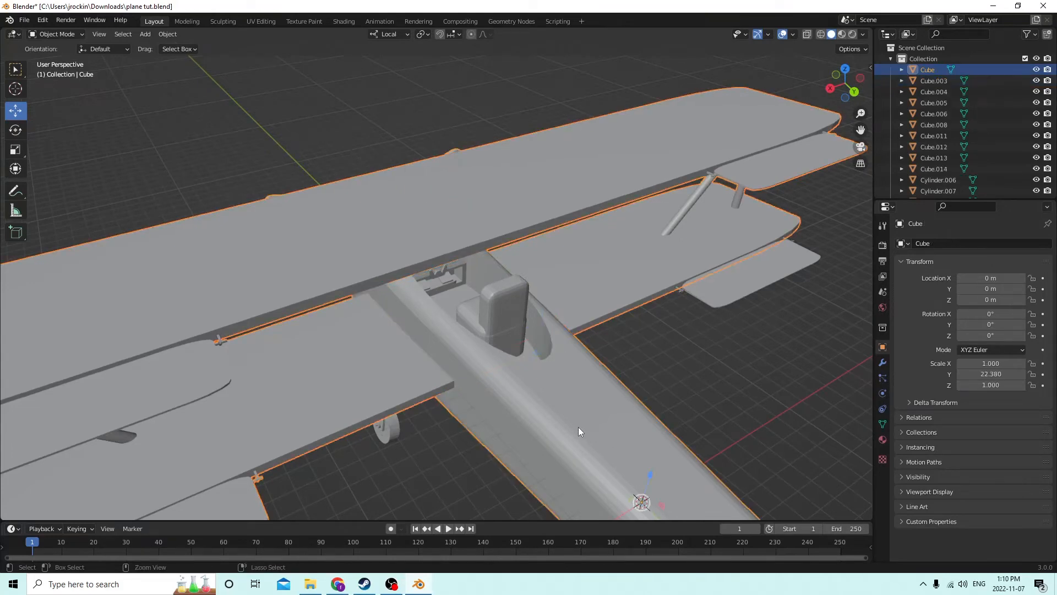
# Join the rudder and its hinge rod to the vertical tail fin.
pyautogui.moveTo(579, 427); pyautogui.dragTo(486, 372, button='middle')
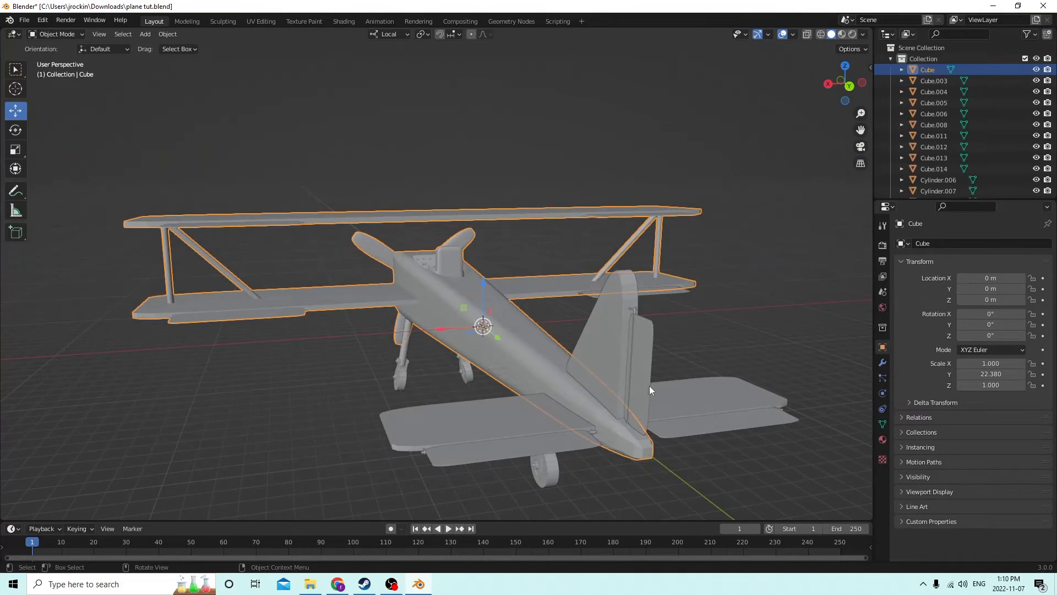
pyautogui.click(637, 377)
pyautogui.moveTo(637, 376); pyautogui.dragTo(595, 358, button='middle')
pyautogui.scroll(5, 627, 355)
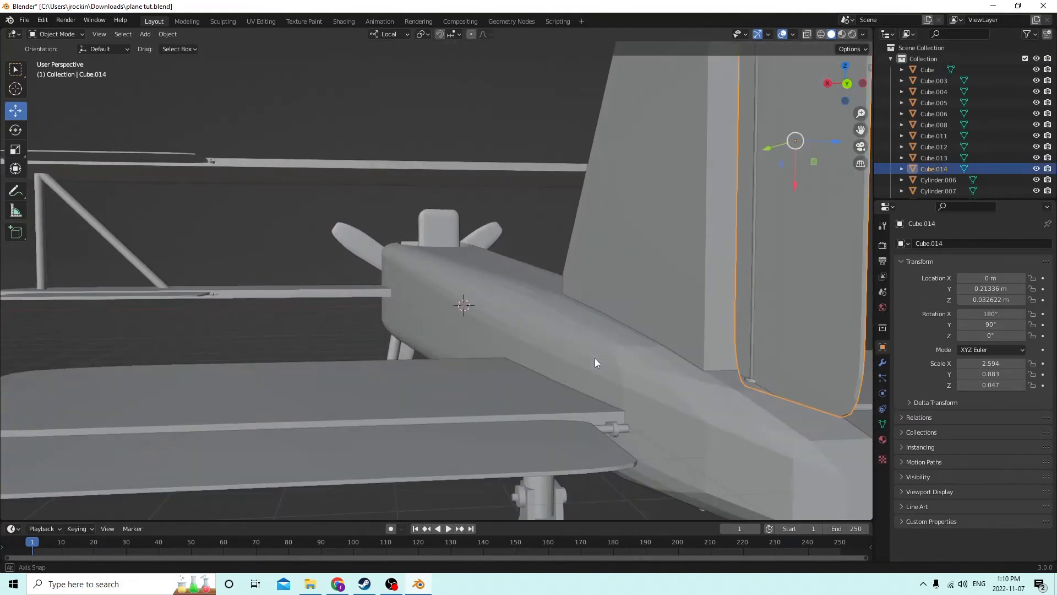
pyautogui.keyDown('shift'); pyautogui.click(751, 379); pyautogui.keyUp('shift')
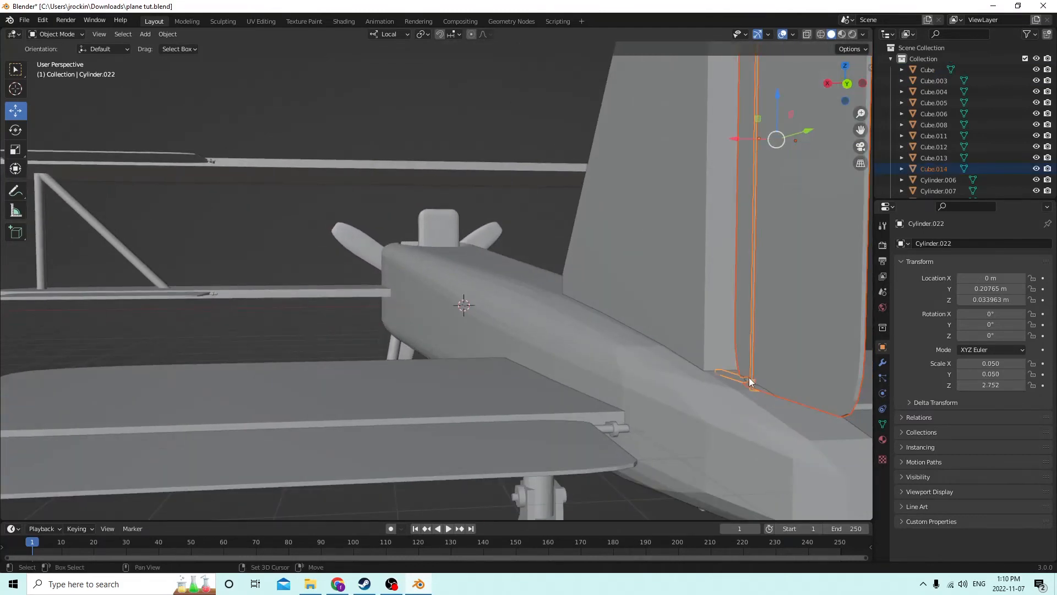
pyautogui.keyDown('shift'); pyautogui.click(715, 315); pyautogui.keyUp('shift')
pyautogui.hotkey('ctrl', 'j')
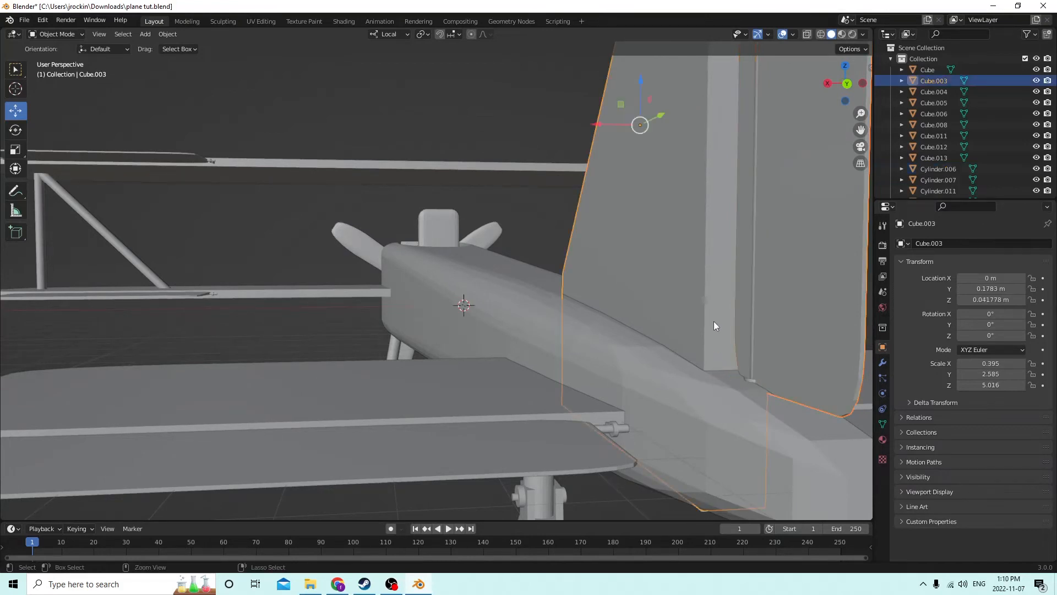
# Join the vertical tail fin, including the rudder, to the fuselage.
pyautogui.moveTo(713, 322); pyautogui.dragTo(741, 345, button='middle')
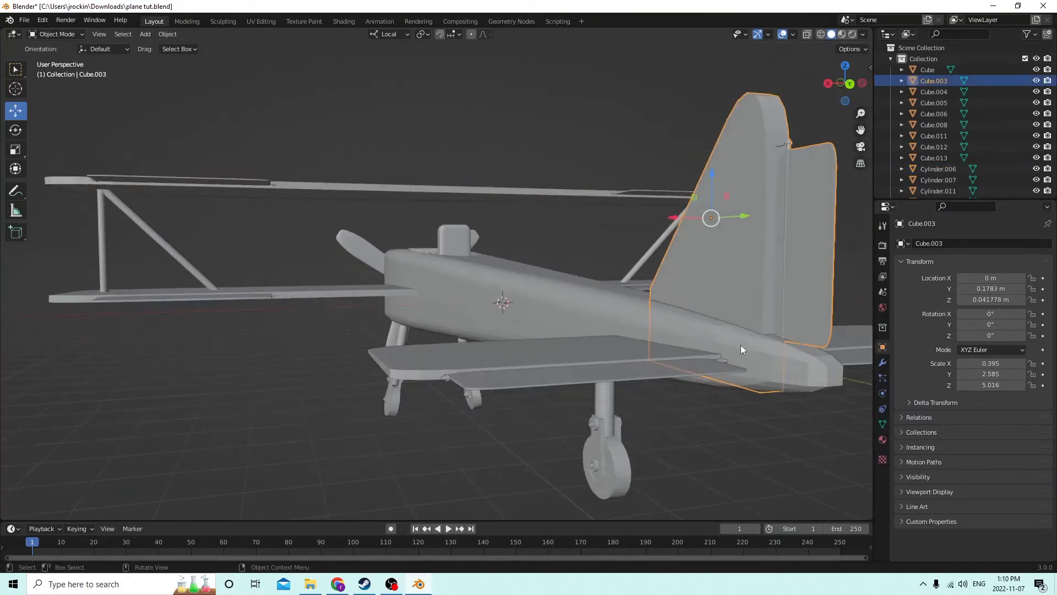
pyautogui.keyDown('shift'); pyautogui.click(698, 329); pyautogui.keyUp('shift')
pyautogui.hotkey('ctrl', 'j')
# Join the positive-X elevator and its hinge parts to the horizontal stabilizer.
pyautogui.scroll(6, 692, 359)
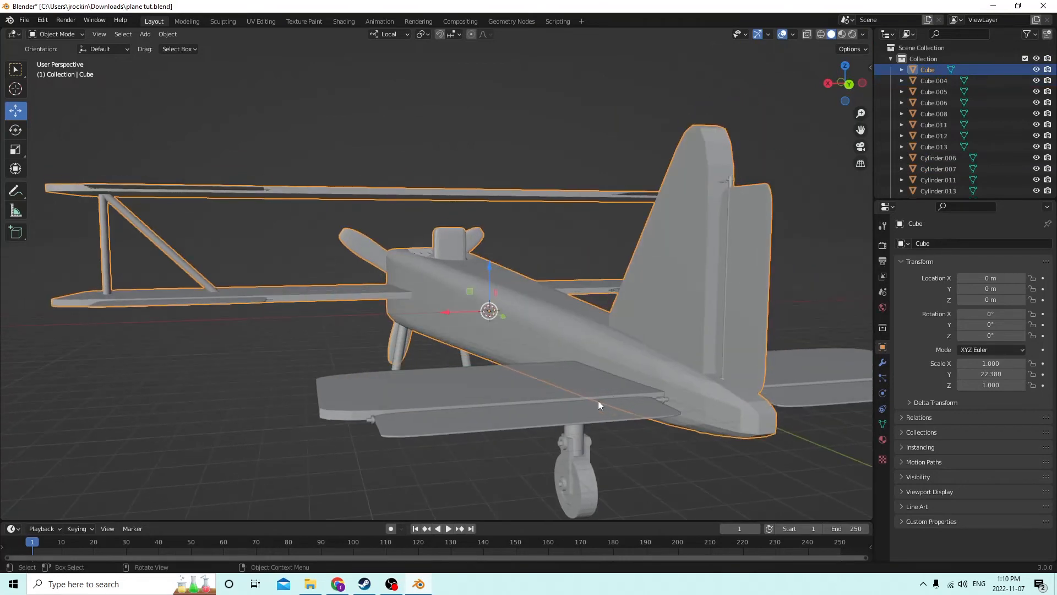
pyautogui.click(617, 257)
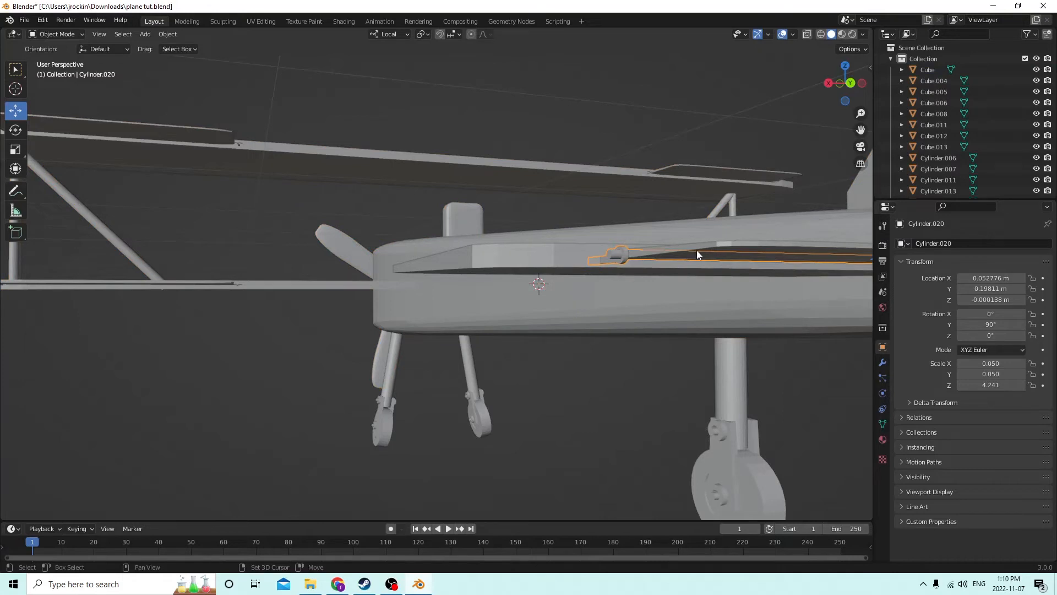
pyautogui.keyDown('shift'); pyautogui.click(696, 250); pyautogui.keyUp('shift')
pyautogui.keyDown('shift'); pyautogui.click(624, 262); pyautogui.keyUp('shift')
pyautogui.scroll(-4, 601, 291)
pyautogui.moveTo(603, 299); pyautogui.dragTo(603, 329, button='middle')
pyautogui.scroll(2, 579, 400)
pyautogui.keyDown('shift'); pyautogui.click(574, 387); pyautogui.keyUp('shift')
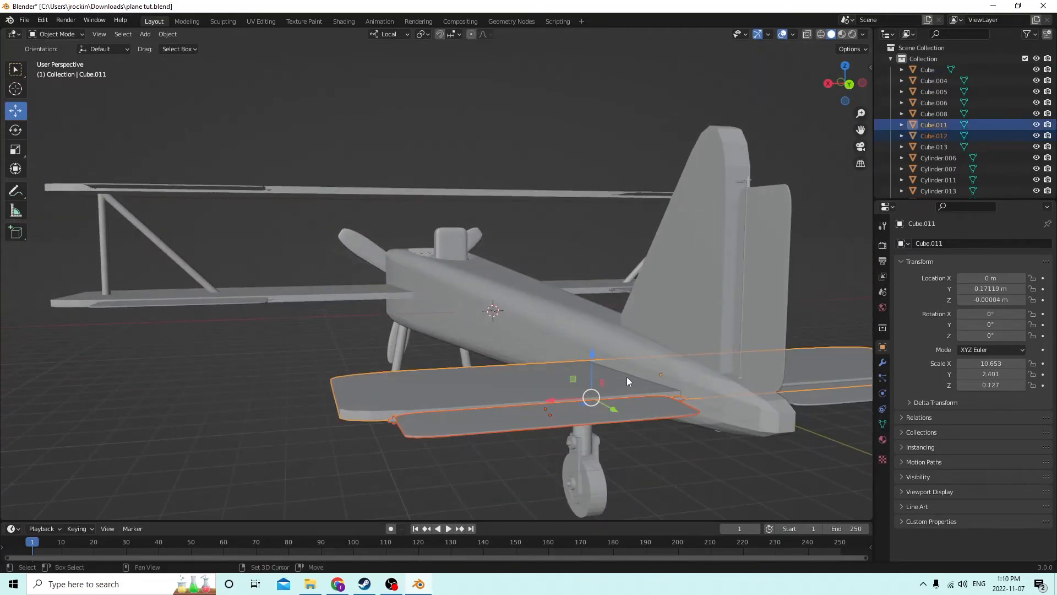
pyautogui.hotkey('ctrl', 'j')
# Join the negative-X elevator and its hinge parts to the horizontal stabilizer.
pyautogui.moveTo(626, 381); pyautogui.dragTo(586, 387, button='middle')
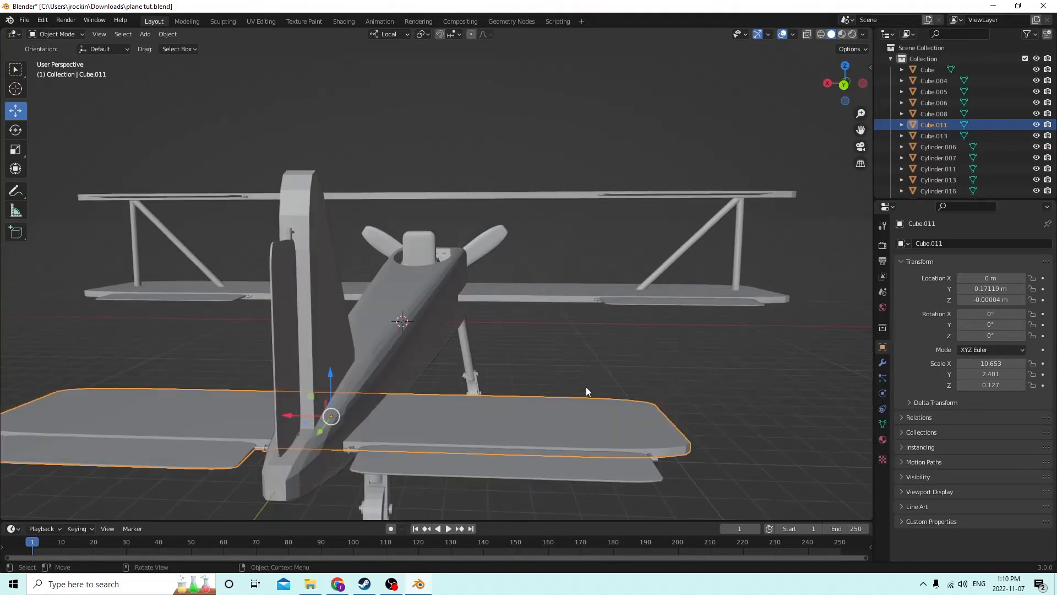
pyautogui.click(656, 456)
pyautogui.keyDown('shift'); pyautogui.click(606, 461); pyautogui.keyUp('shift')
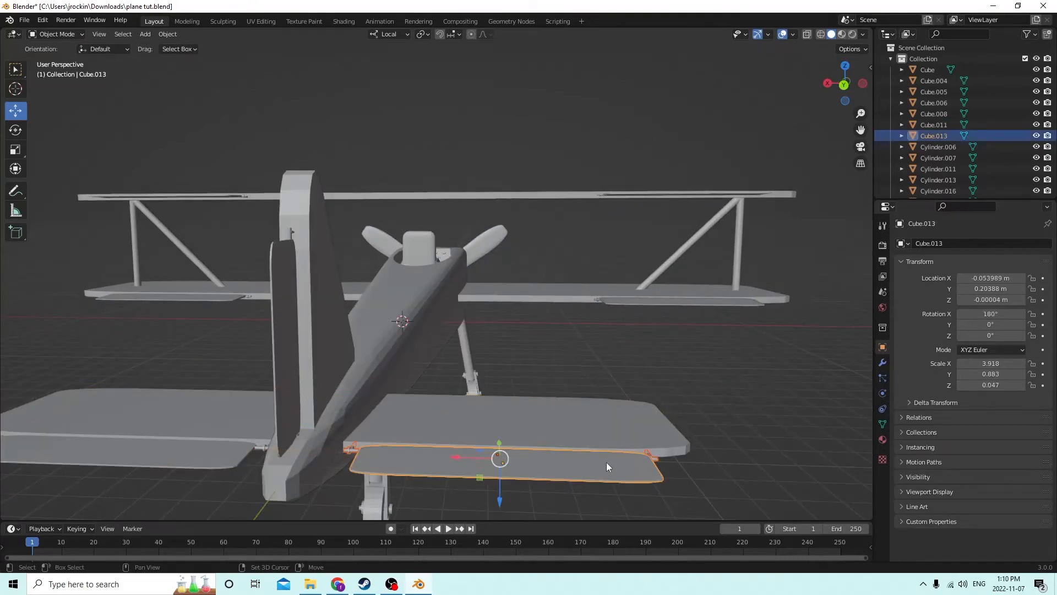
pyautogui.hotkey('ctrl', 'j')
# Join the horizontal stabilizer with both elevators to the fuselage.
pyautogui.moveTo(587, 436); pyautogui.dragTo(414, 416, button='middle')
pyautogui.press('a')
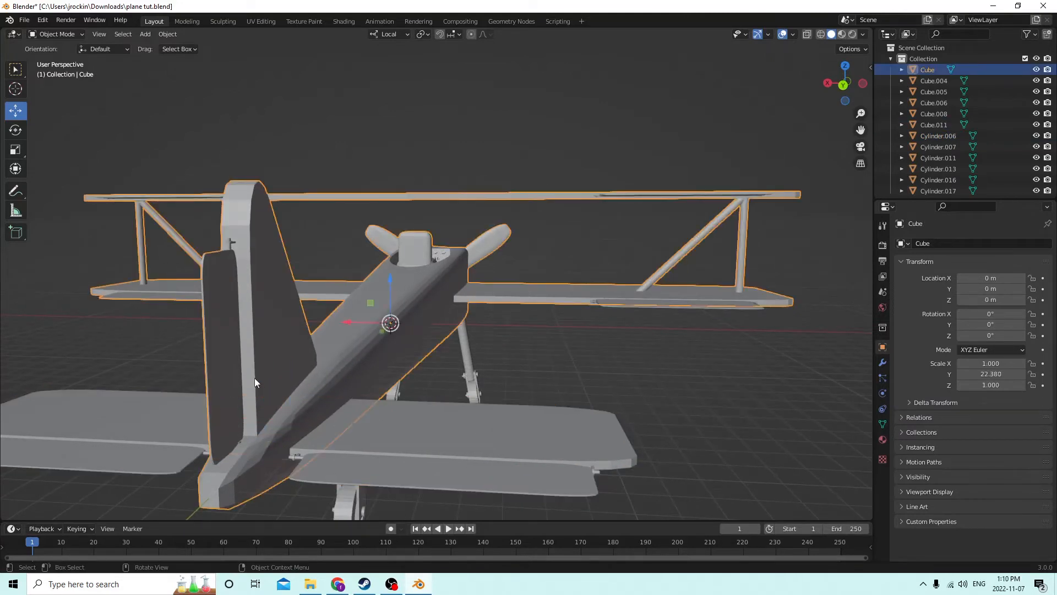
pyautogui.click(384, 423)
pyautogui.keyDown('shift'); pyautogui.click(361, 316); pyautogui.keyUp('shift')
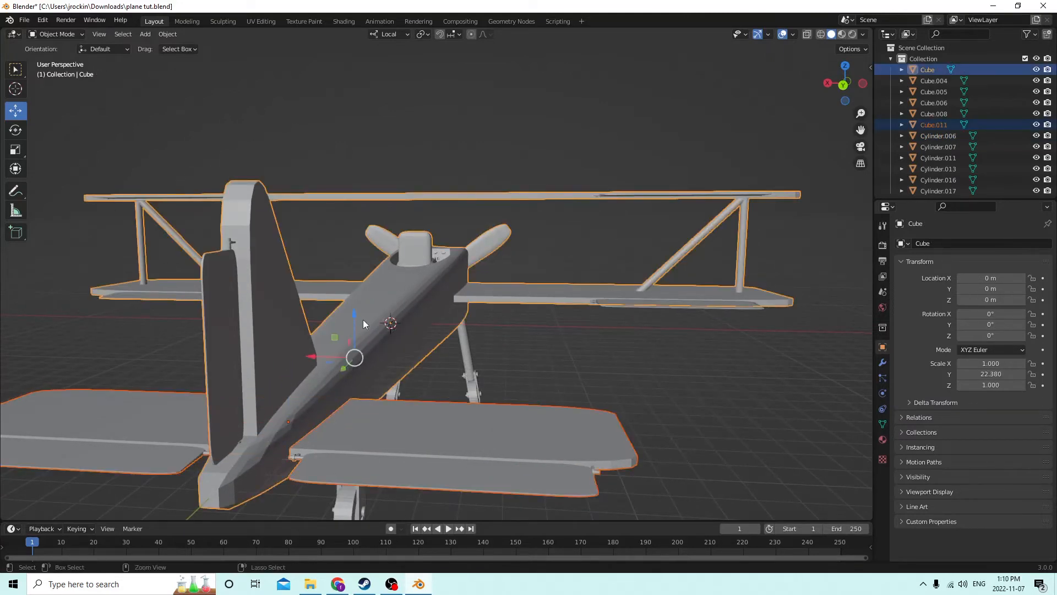
pyautogui.hotkey('ctrl', 'j')
# Join the tail wheel assembly to the fuselage.
pyautogui.moveTo(371, 338)
pyautogui.mouseDown(button='middle')
pyautogui.moveTo(335, 349)
pyautogui.moveTo(306, 321)
pyautogui.moveTo(494, 354)
pyautogui.moveTo(475, 349)
pyautogui.moveTo(485, 381)
pyautogui.mouseUp(button='middle')
pyautogui.scroll(5, 474, 355)
pyautogui.click(289, 384)
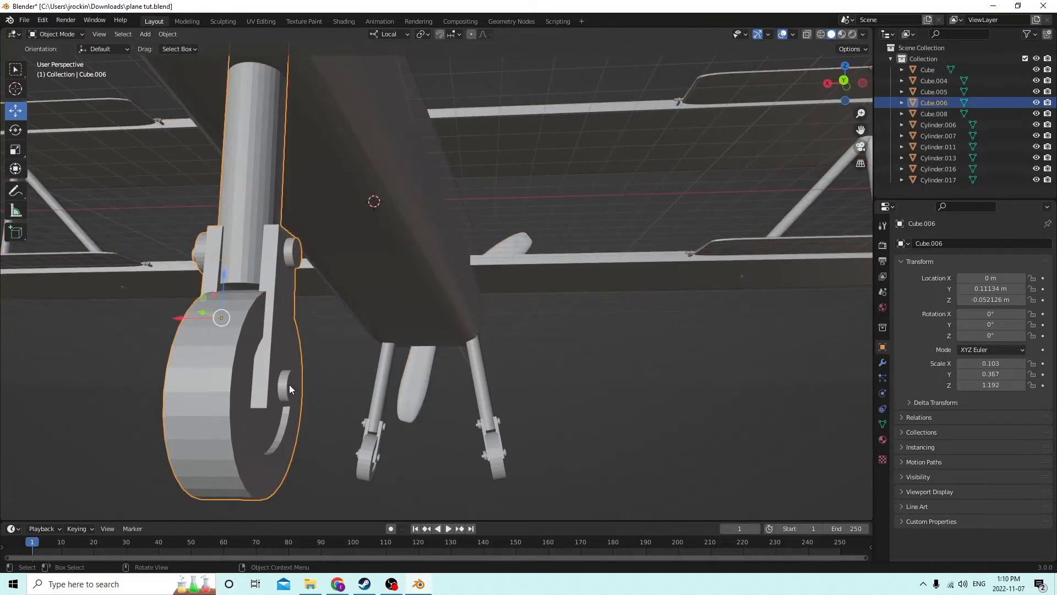
pyautogui.keyDown('shift'); pyautogui.moveTo(289, 385); pyautogui.dragTo(610, 244, button='middle'); pyautogui.keyUp('shift')
pyautogui.keyDown('shift'); pyautogui.click(542, 220); pyautogui.keyUp('shift')
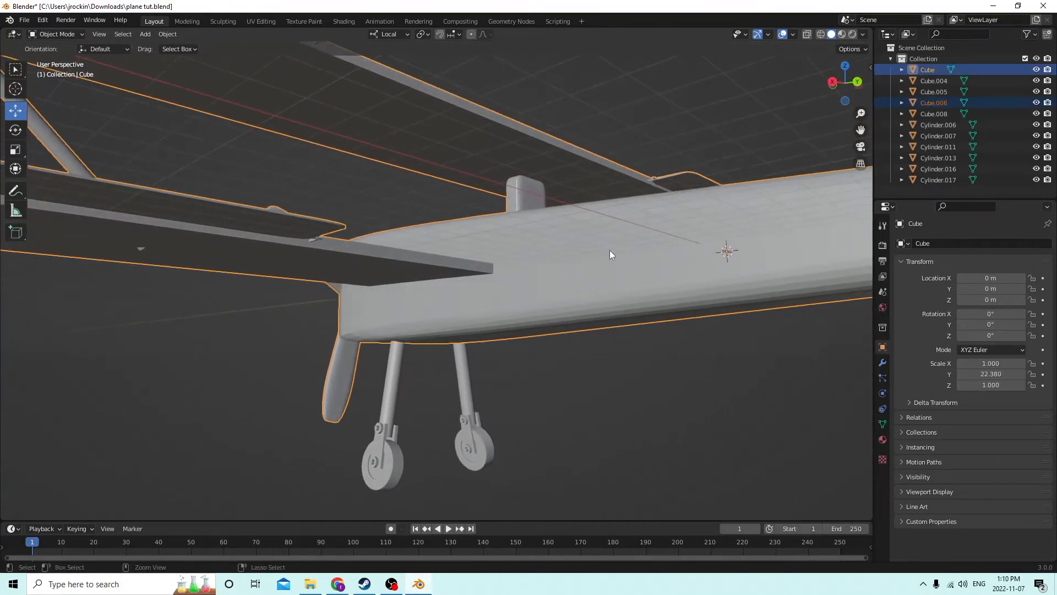
pyautogui.hotkey('ctrl', 'j')
# Join both front landing gear assemblies and the fuselage into one object.
pyautogui.click(390, 430)
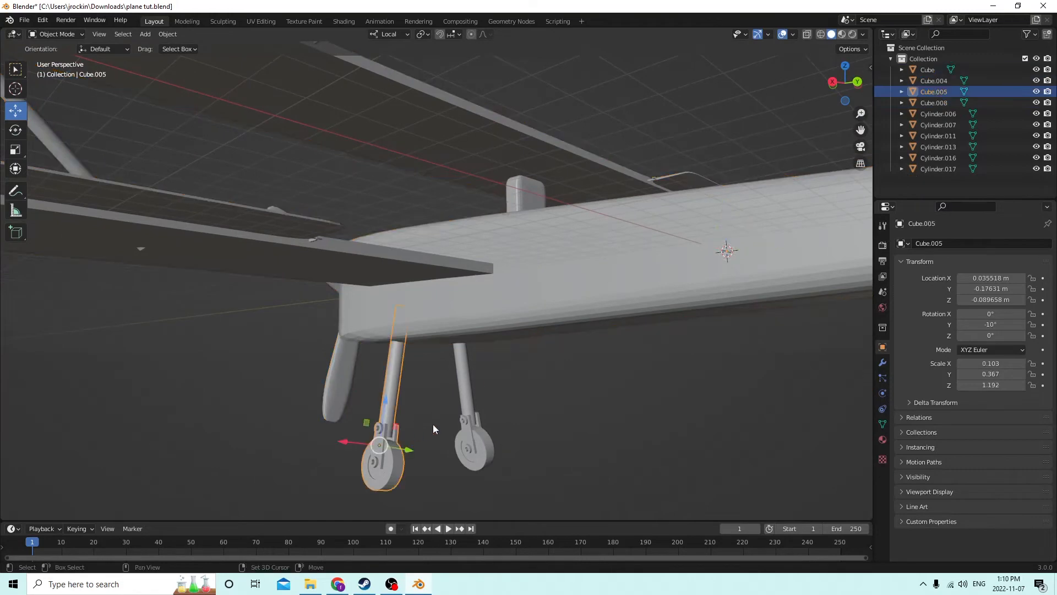
pyautogui.keyDown('shift'); pyautogui.click(472, 407); pyautogui.keyUp('shift')
pyautogui.keyDown('shift'); pyautogui.moveTo(618, 250); pyautogui.dragTo(623, 253); pyautogui.keyUp('shift')
pyautogui.hotkey('ctrl', 'j')
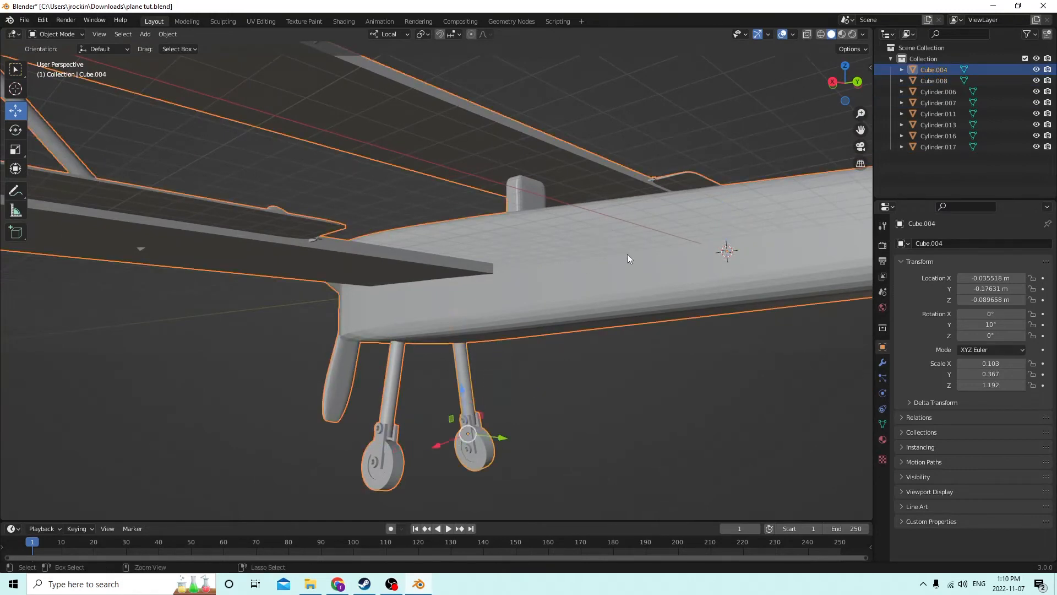
# Test-move the joined airplane along its local Y axis to check for unjoined parts, and cancel the move.
pyautogui.scroll(-4, 633, 260)
pyautogui.moveTo(640, 267); pyautogui.dragTo(451, 286, button='middle')
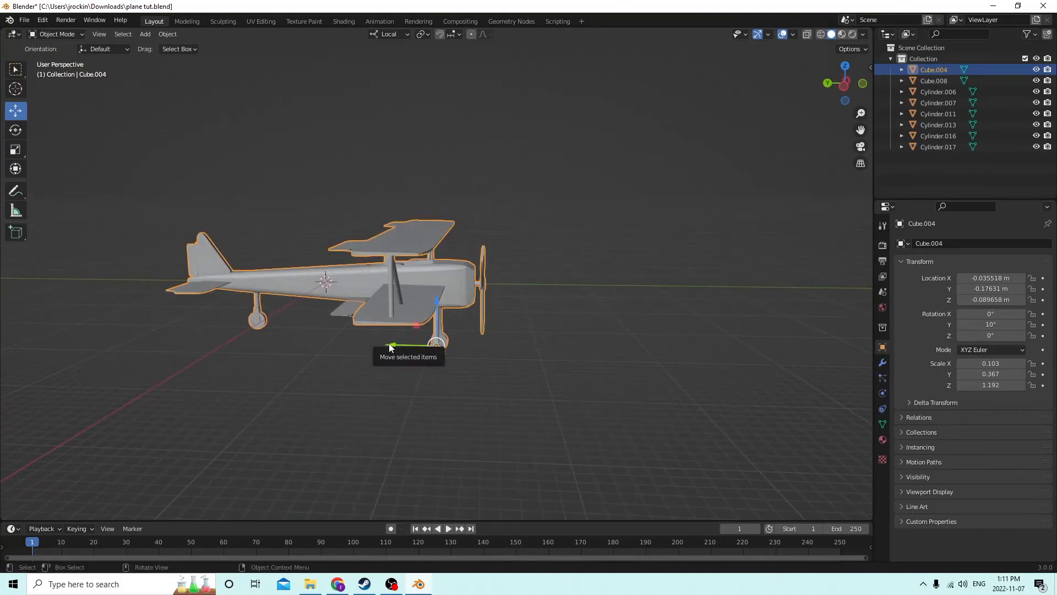
pyautogui.moveTo(391, 350); pyautogui.dragTo(605, 355)
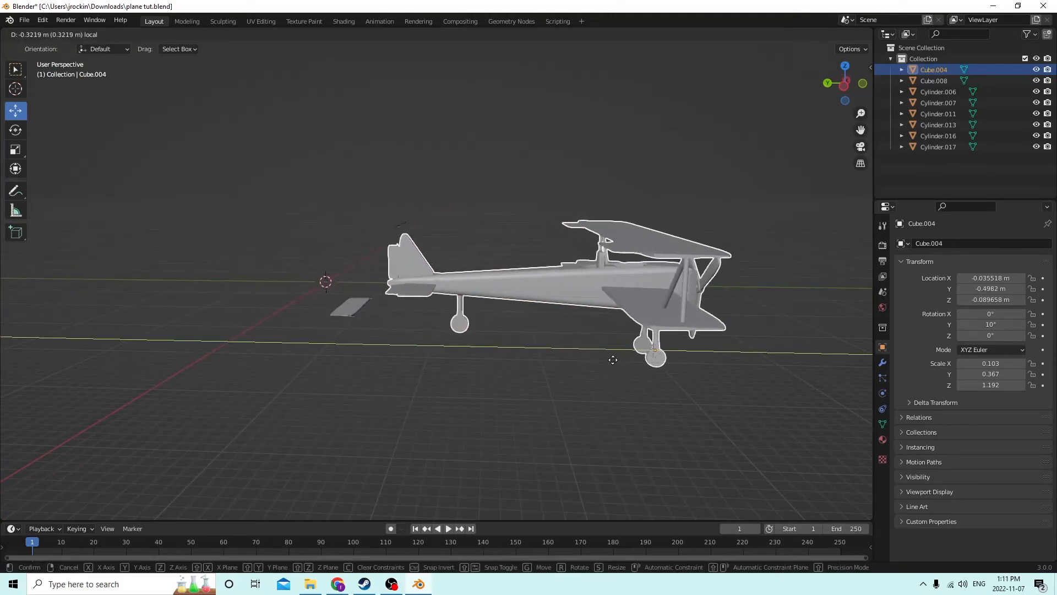
pyautogui.press('Escape')
# Join the lower wing's negative-X aileron, with its hinge rod and brackets, to the airplane.
pyautogui.moveTo(623, 362); pyautogui.dragTo(507, 315, button='middle')
pyautogui.scroll(4, 619, 365)
pyautogui.scroll(1, 522, 359)
pyautogui.scroll(1, 524, 345)
pyautogui.click(447, 411)
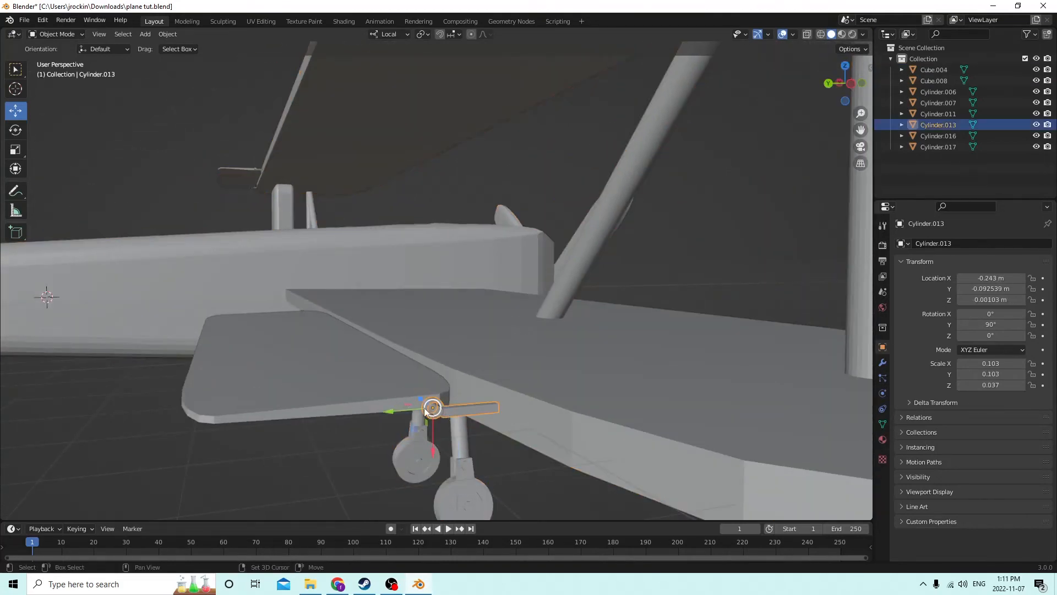
pyautogui.keyDown('shift'); pyautogui.click(432, 410); pyautogui.keyUp('shift')
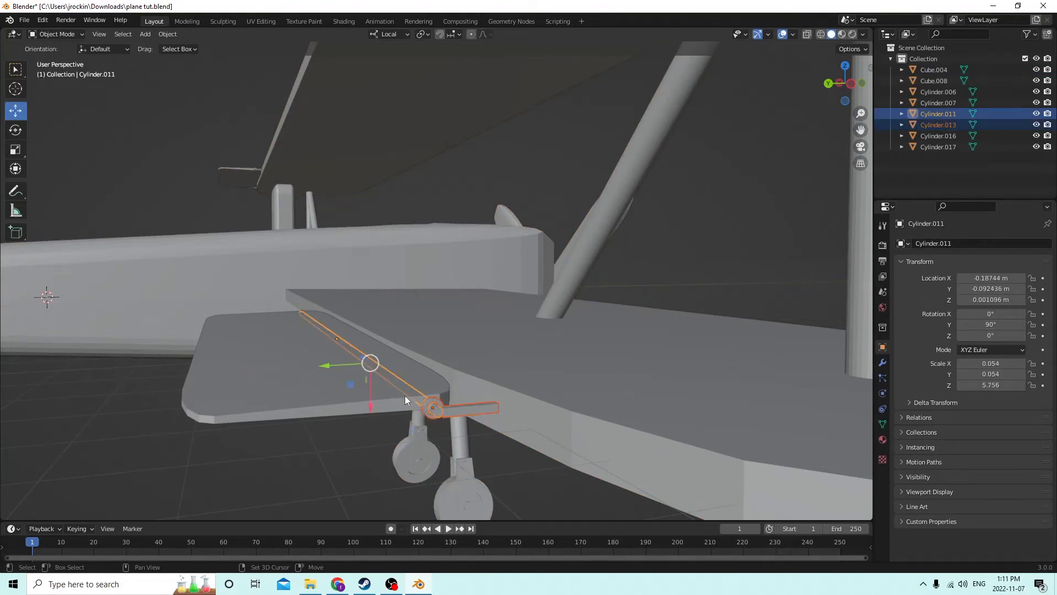
pyautogui.moveTo(405, 395); pyautogui.dragTo(673, 399, button='middle')
pyautogui.keyDown('shift'); pyautogui.click(646, 379); pyautogui.keyUp('shift')
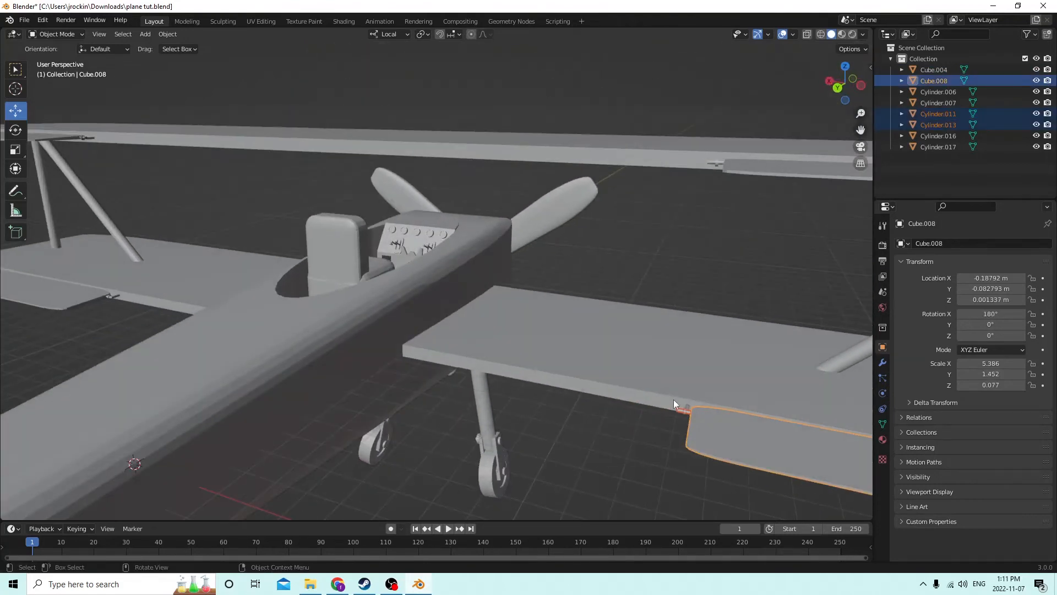
pyautogui.keyDown('shift'); pyautogui.click(686, 405); pyautogui.keyUp('shift')
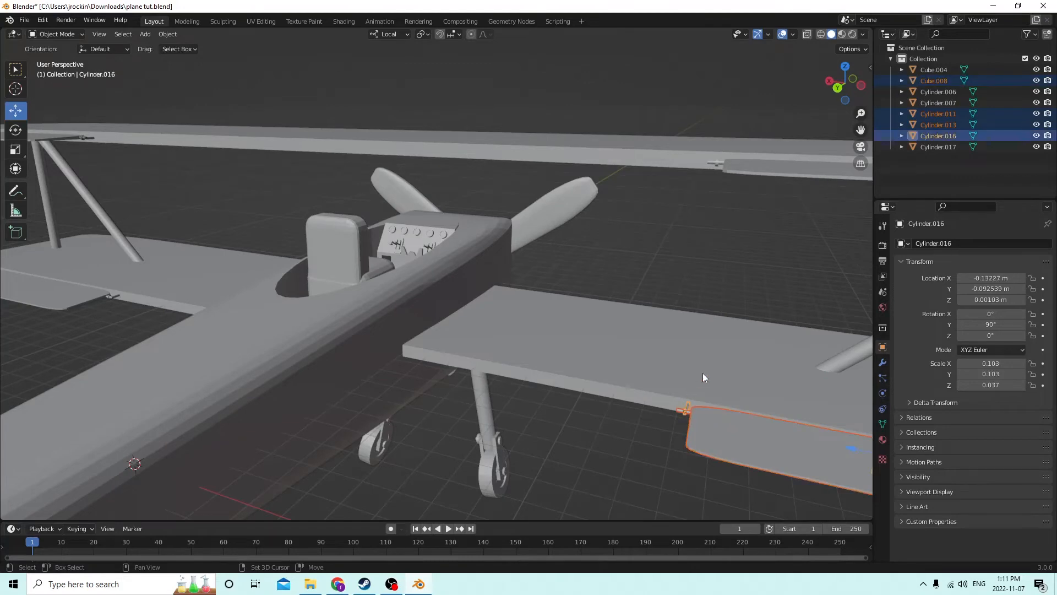
pyautogui.keyDown('shift'); pyautogui.click(703, 372); pyautogui.keyUp('shift')
pyautogui.hotkey('ctrl', 'j')
# Join the loose inboard hinge bracket cylinder of the upper wing's positive-X aileron to the airplane.
pyautogui.moveTo(653, 381); pyautogui.dragTo(639, 414, button='middle')
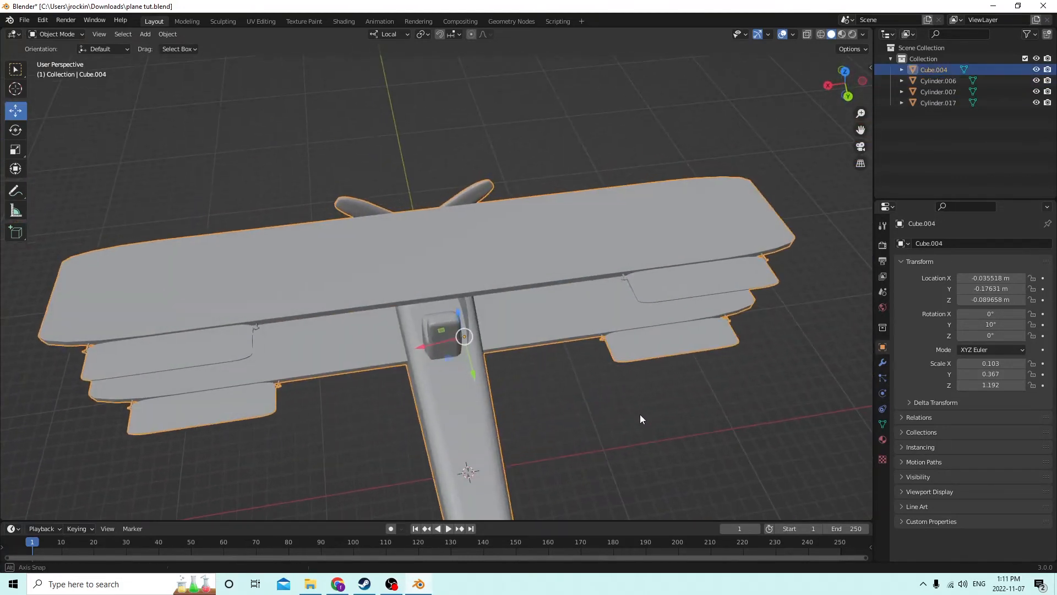
pyautogui.moveTo(860, 131); pyautogui.dragTo(1046, 139)
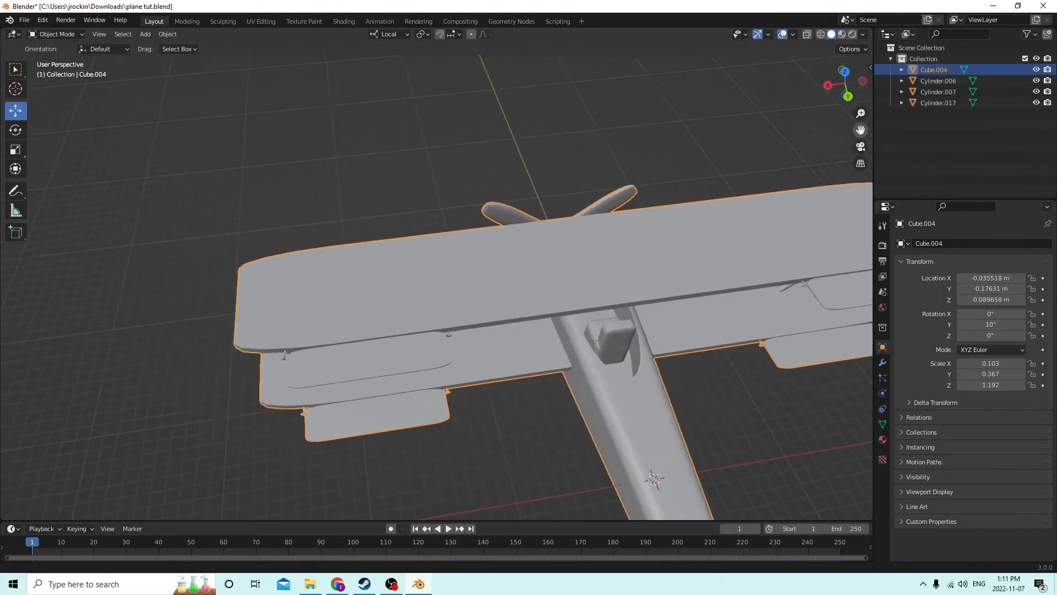
pyautogui.scroll(3, 502, 267)
pyautogui.moveTo(502, 267); pyautogui.dragTo(487, 244, button='middle')
pyautogui.click(451, 319)
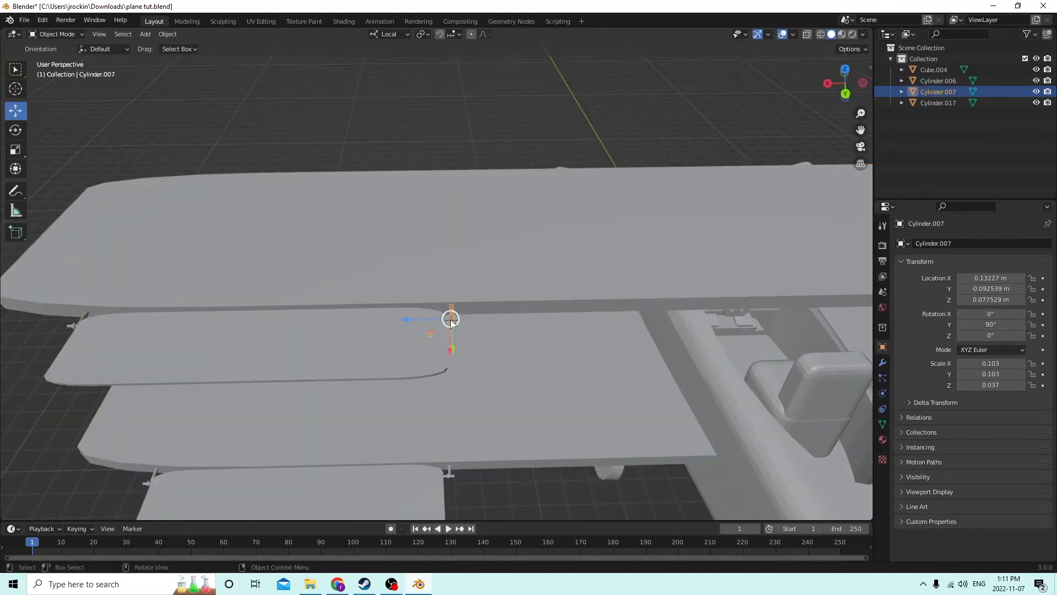
pyautogui.keyDown('shift'); pyautogui.click(414, 325); pyautogui.keyUp('shift')
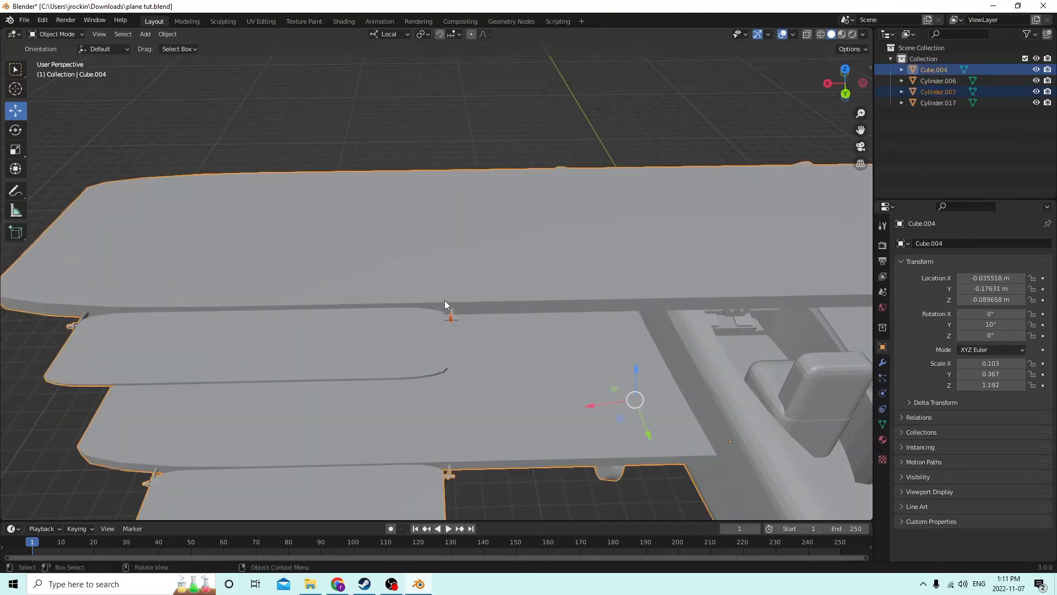
pyautogui.hotkey('ctrl', 'j')
# Join the long hinge rod of the upper wing's positive-X aileron to the airplane.
pyautogui.click(452, 320)
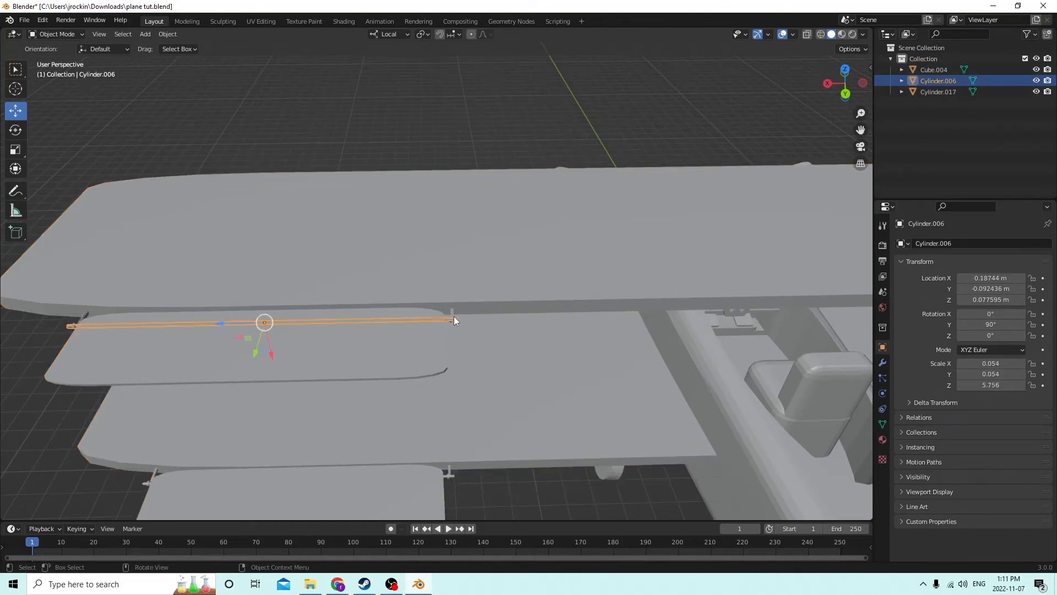
pyautogui.keyDown('shift'); pyautogui.click(444, 276); pyautogui.keyUp('shift')
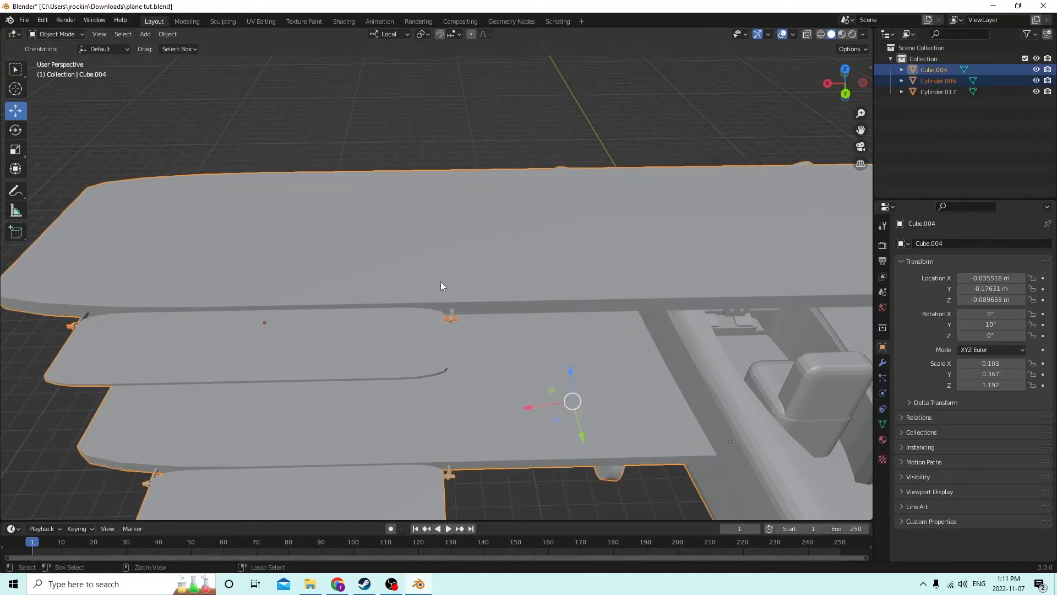
pyautogui.hotkey('ctrl', 'j')
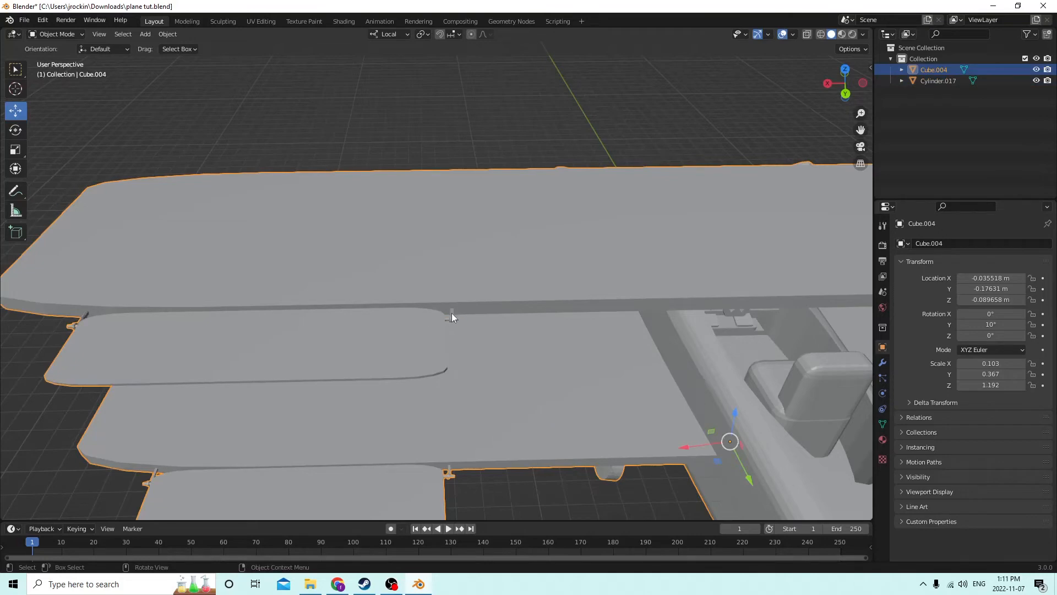
# Test-move the airplane along its local Y axis to reveal parts left unjoined, and cancel the move.
pyautogui.moveTo(441, 367); pyautogui.dragTo(619, 317, button='middle')
pyautogui.press('g')
pyautogui.press('y')
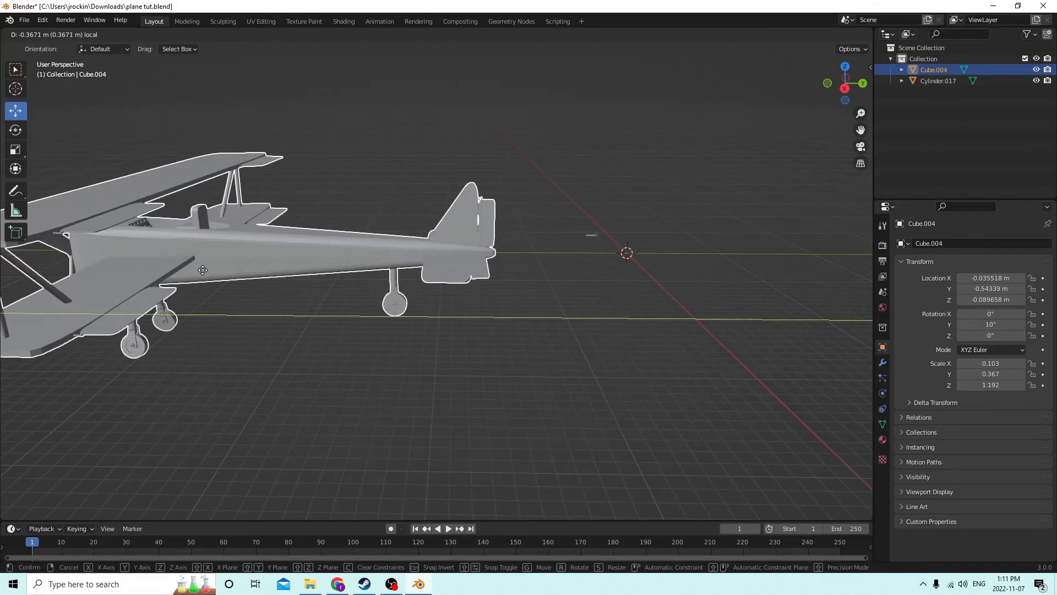
pyautogui.rightClick(207, 272)
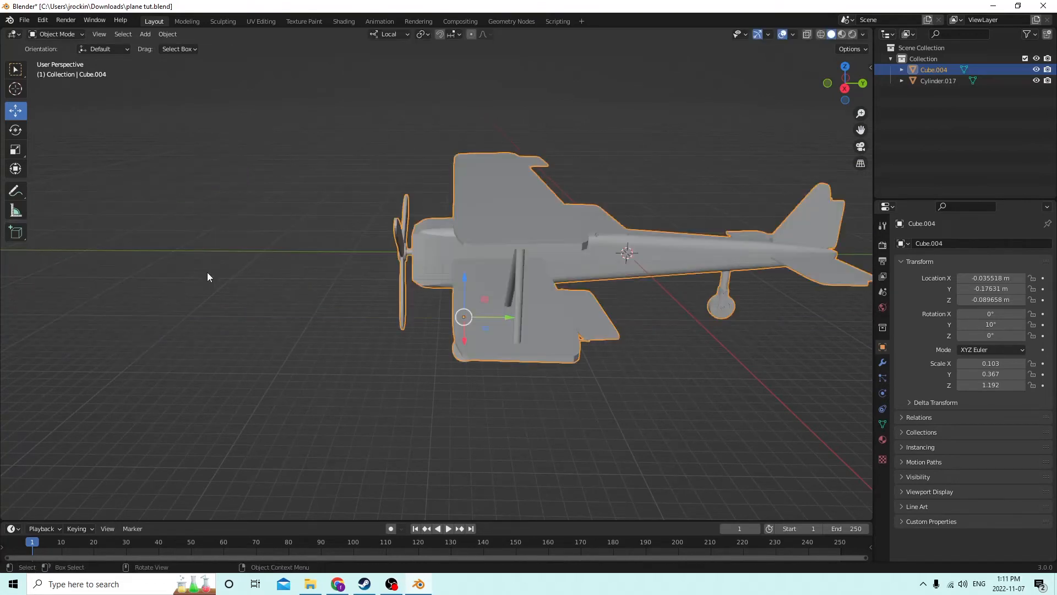
# Join the loose outboard hinge bracket cylinder of the upper wing's positive-X aileron to the airplane.
pyautogui.moveTo(553, 280); pyautogui.dragTo(500, 289, button='middle')
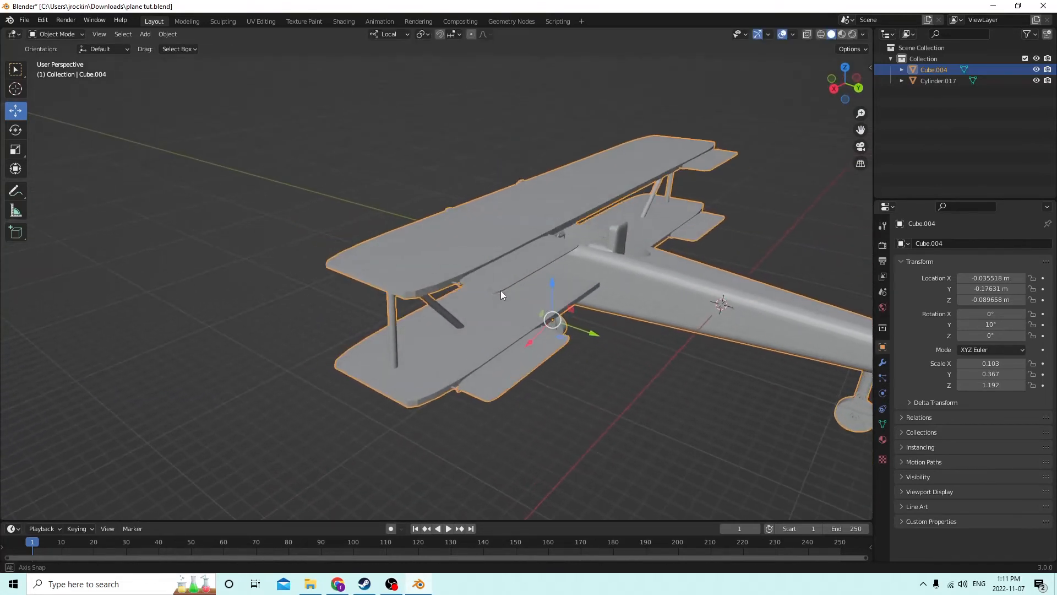
pyautogui.scroll(5, 501, 290)
pyautogui.click(501, 295)
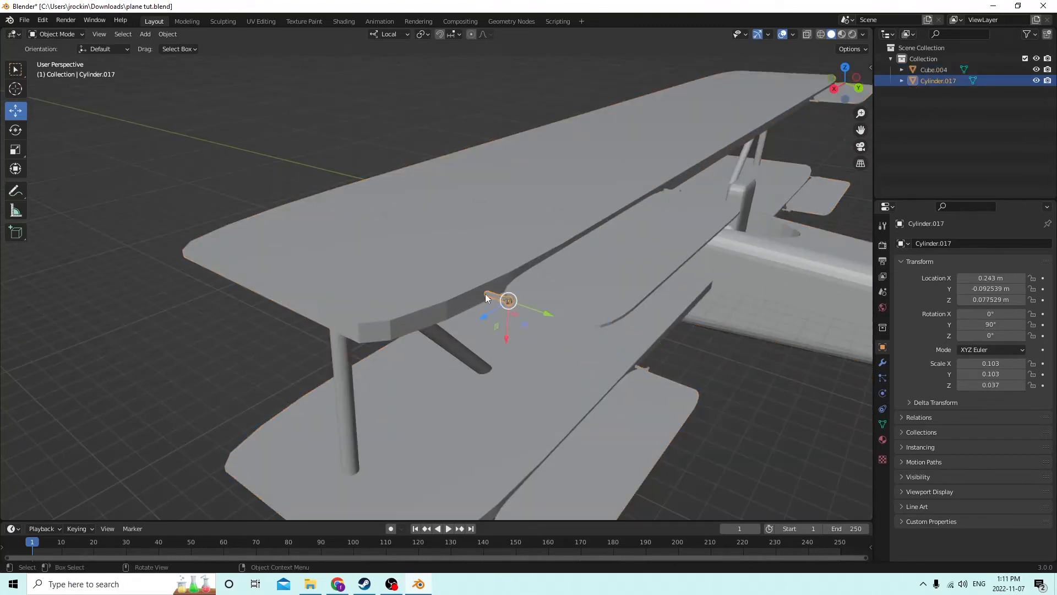
pyautogui.keyDown('shift'); pyautogui.click(459, 267); pyautogui.keyUp('shift')
pyautogui.hotkey('ctrl', 'j')
# Check the joined airplane for loose parts with another cancelled test move, and inspect it from behind and in front.
pyautogui.scroll(-2, 488, 276)
pyautogui.moveTo(487, 276); pyautogui.dragTo(711, 308, button='middle')
pyautogui.moveTo(561, 289); pyautogui.dragTo(151, 197)
pyautogui.rightClick(151, 197)
pyautogui.moveTo(451, 234); pyautogui.dragTo(191, 214, button='middle')
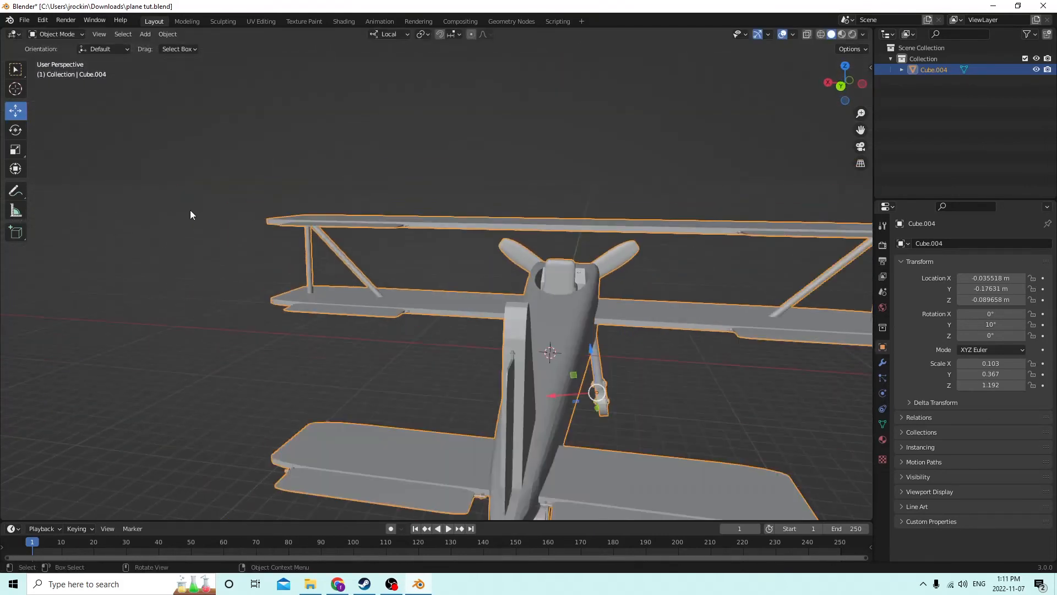
pyautogui.moveTo(279, 278); pyautogui.dragTo(1052, 25, button='middle')
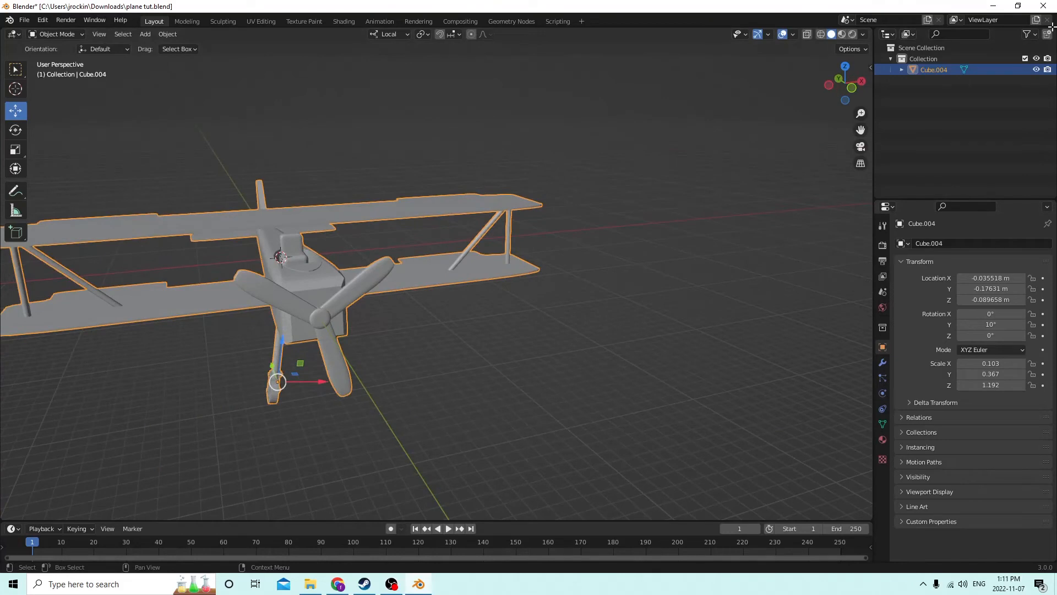
# Show the airplane in Material Preview shading and set its material's base color to pure red.
pyautogui.click(841, 35)
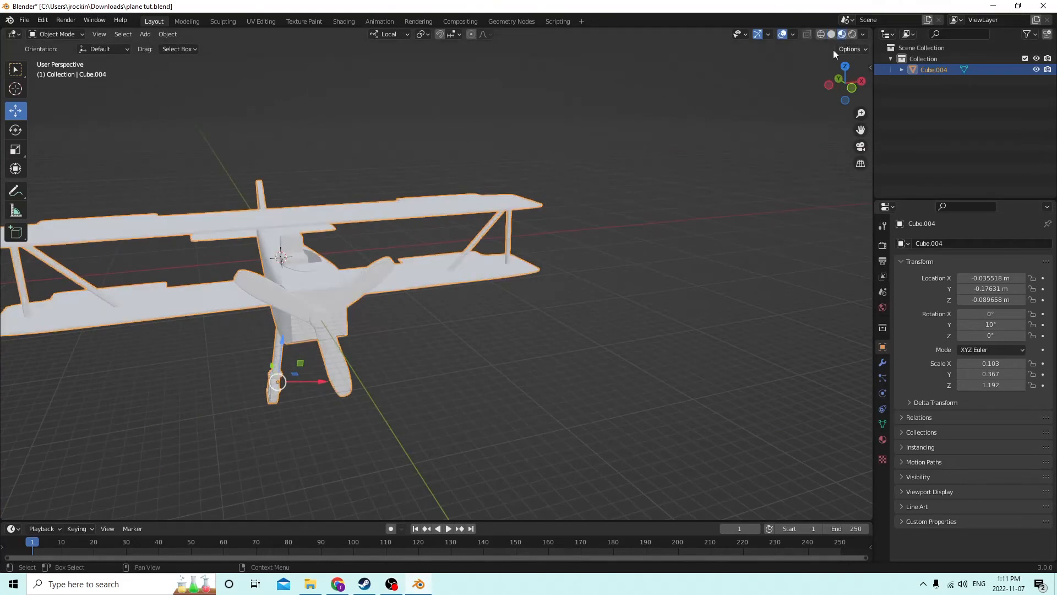
pyautogui.click(883, 441)
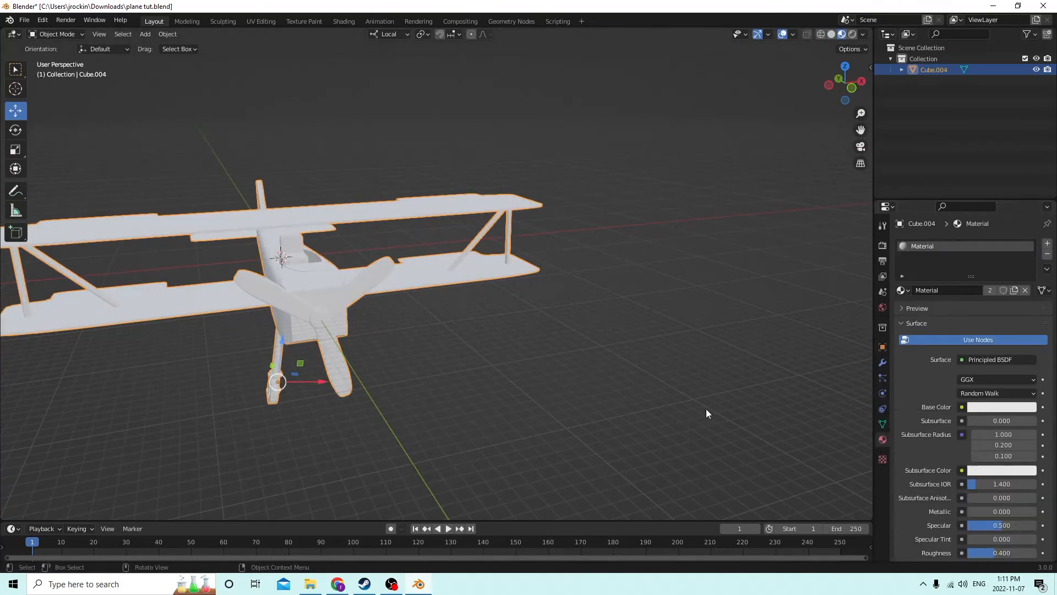
pyautogui.click(985, 409)
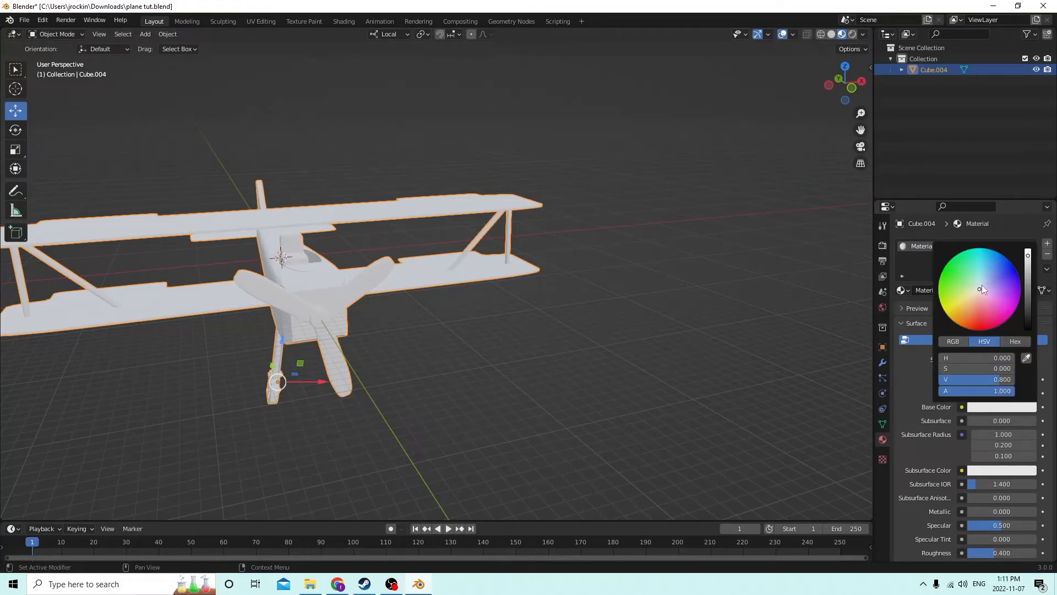
pyautogui.moveTo(978, 286)
pyautogui.mouseDown()
pyautogui.moveTo(1012, 268)
pyautogui.moveTo(1019, 293)
pyautogui.moveTo(1016, 308)
pyautogui.moveTo(976, 330)
pyautogui.moveTo(959, 324)
pyautogui.moveTo(979, 329)
pyautogui.mouseUp()
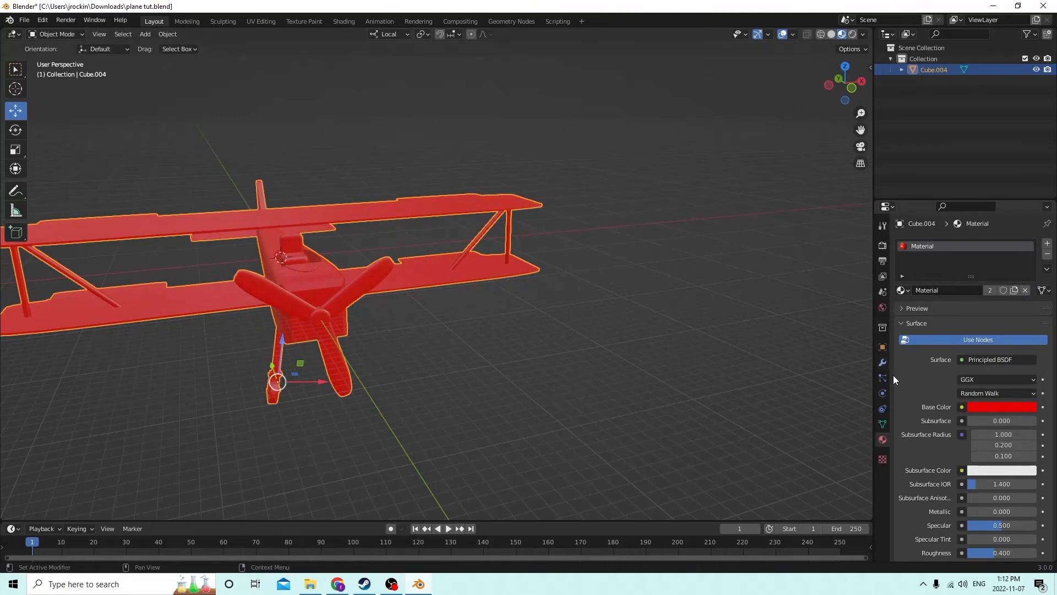
# In Edit Mode, add a second material with a dark grey base color of value 0.091 and assign it to the propeller blades and hub.
pyautogui.press('Tab')
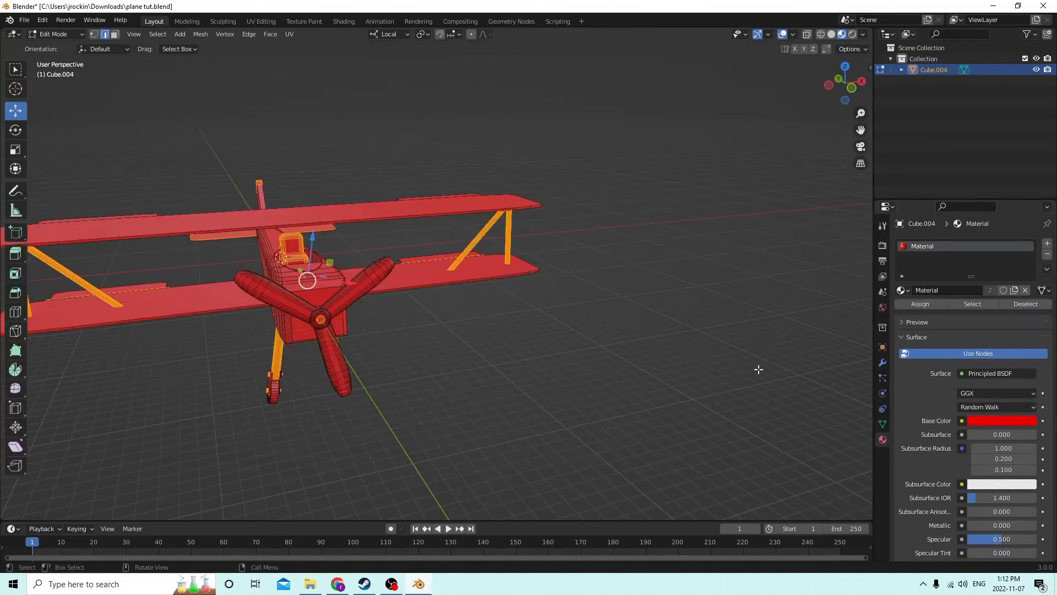
pyautogui.click(522, 365)
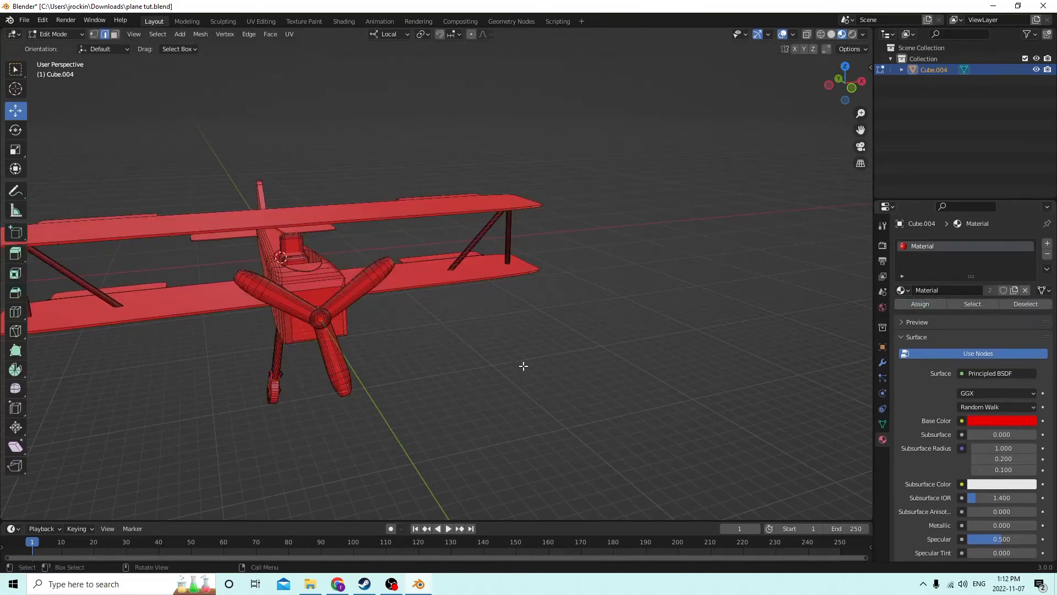
pyautogui.moveTo(523, 365); pyautogui.dragTo(448, 359, button='middle')
pyautogui.scroll(4, 432, 358)
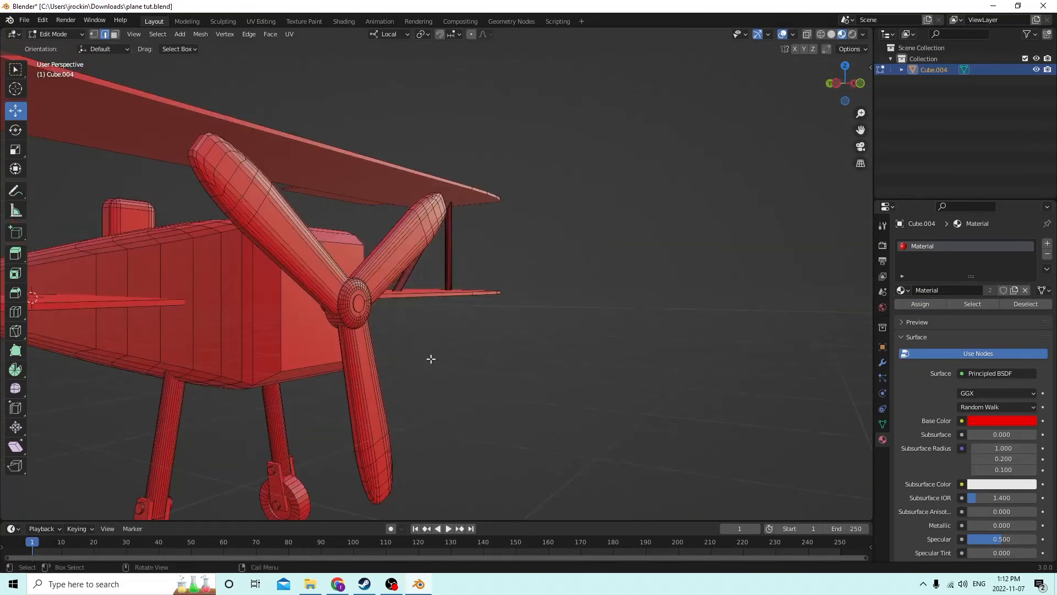
pyautogui.press('l')
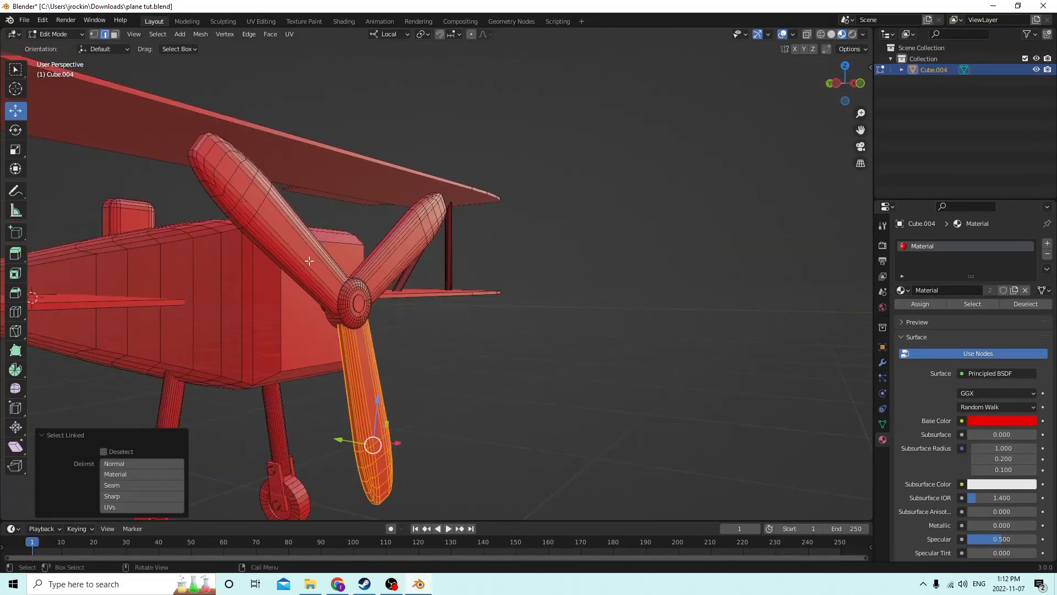
pyautogui.press('l')
pyautogui.press('l')
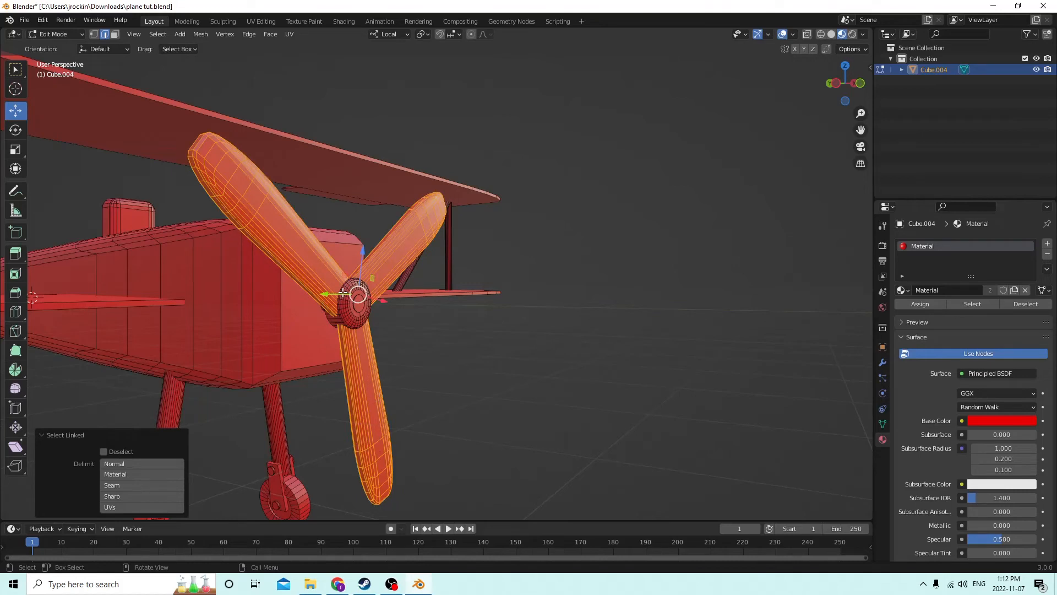
pyautogui.press('l')
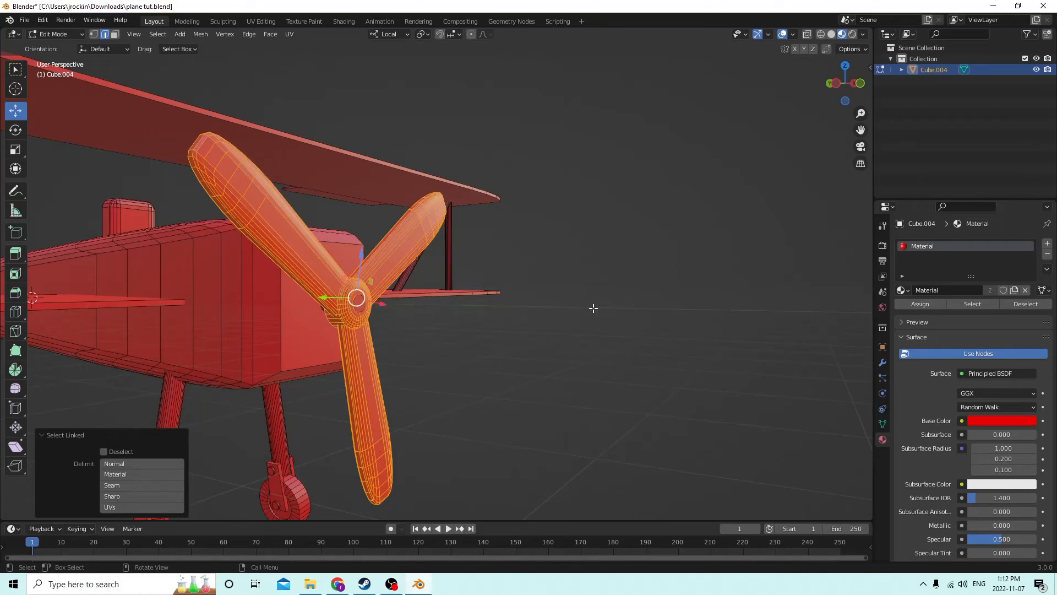
pyautogui.click(1048, 246)
pyautogui.click(957, 311)
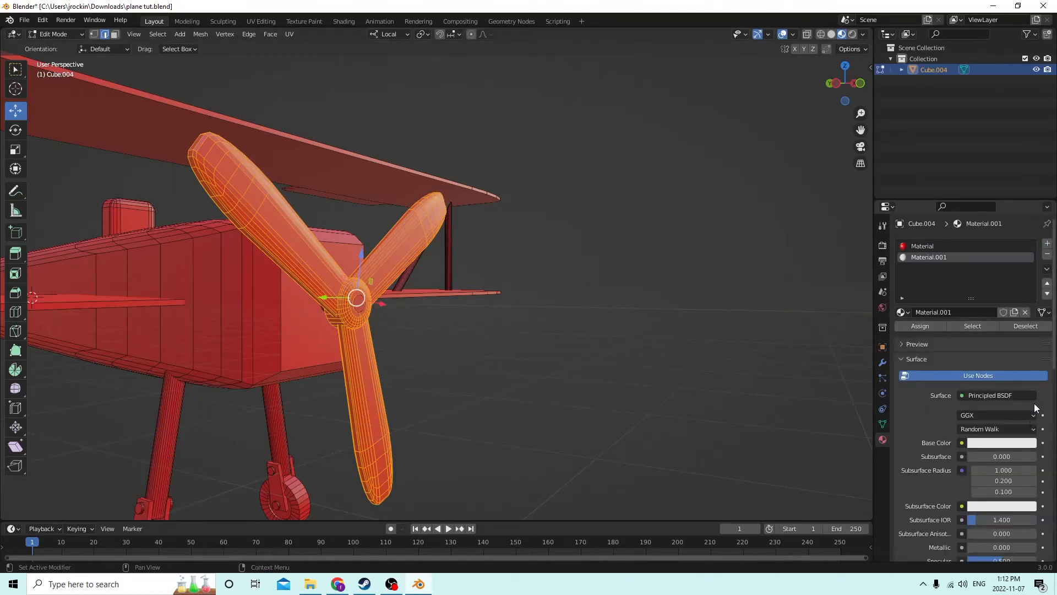
pyautogui.click(1003, 443)
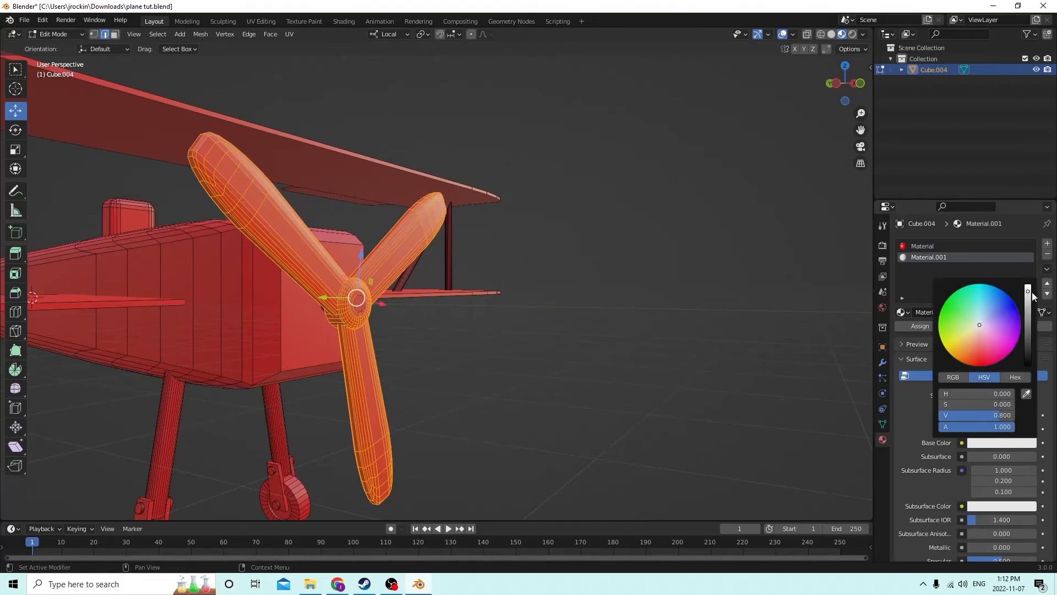
pyautogui.moveTo(1032, 292); pyautogui.dragTo(1028, 338)
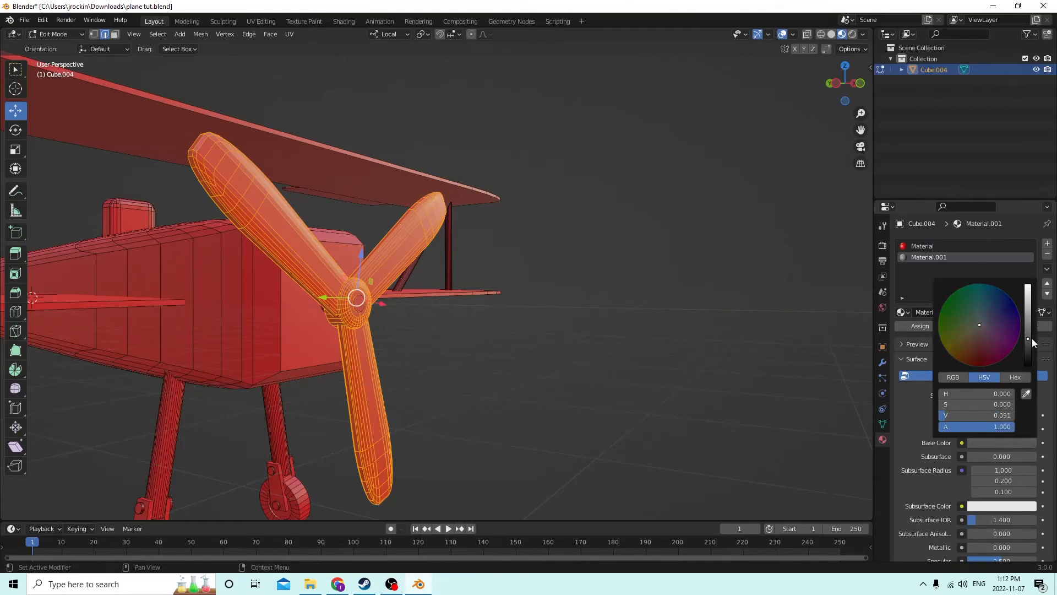
pyautogui.click(907, 324)
pyautogui.click(783, 342)
# Assign the dark grey material to the red shaft piece at the center of the propeller hub.
pyautogui.scroll(-2, 543, 342)
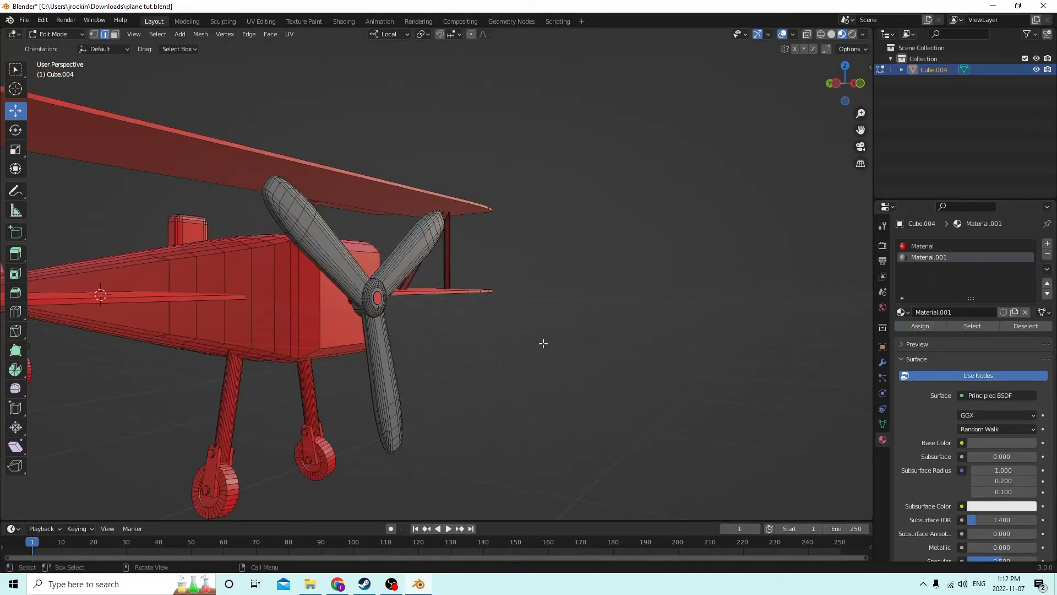
pyautogui.moveTo(543, 342); pyautogui.dragTo(501, 354, button='middle')
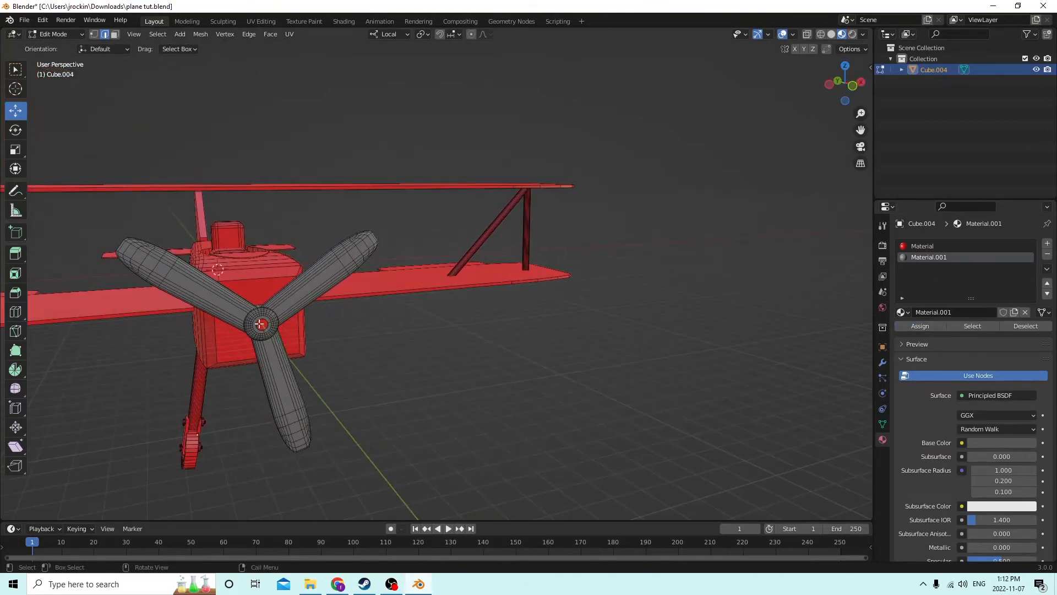
pyautogui.press('l')
pyautogui.click(496, 344)
pyautogui.press('l')
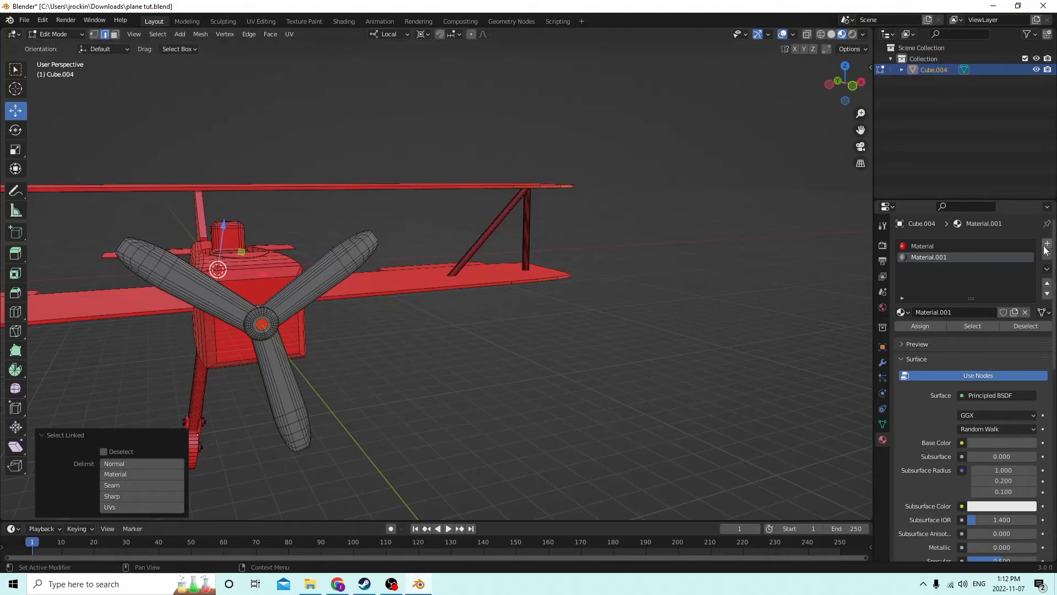
pyautogui.click(914, 326)
# Assign the dark grey material to all four struts between the upper and lower wings, on both sides.
pyautogui.moveTo(620, 325); pyautogui.dragTo(304, 324, button='middle')
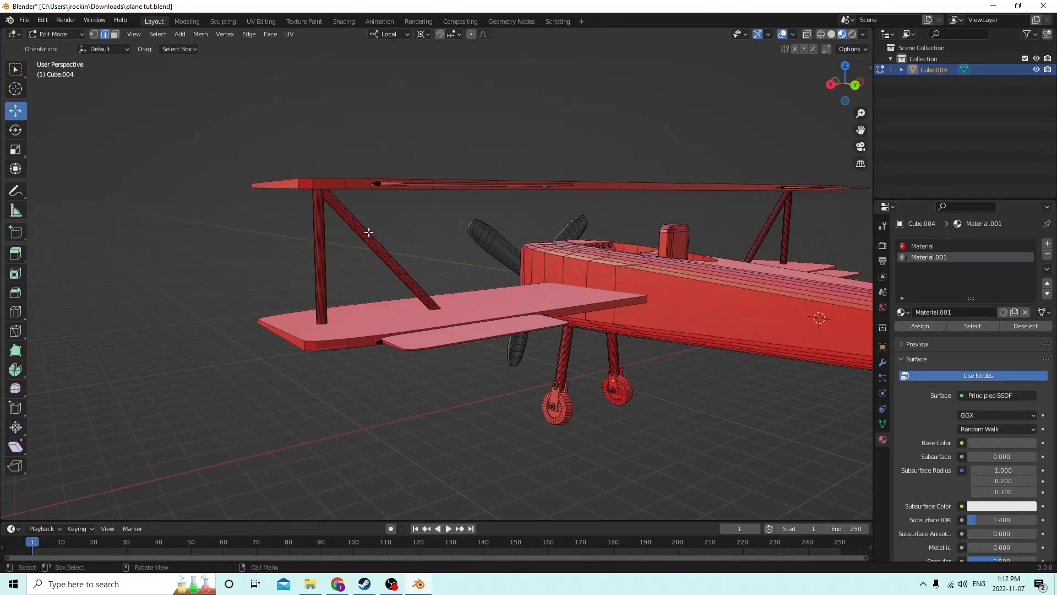
pyautogui.press('l')
pyautogui.press('l')
pyautogui.moveTo(697, 225); pyautogui.dragTo(530, 232, button='middle')
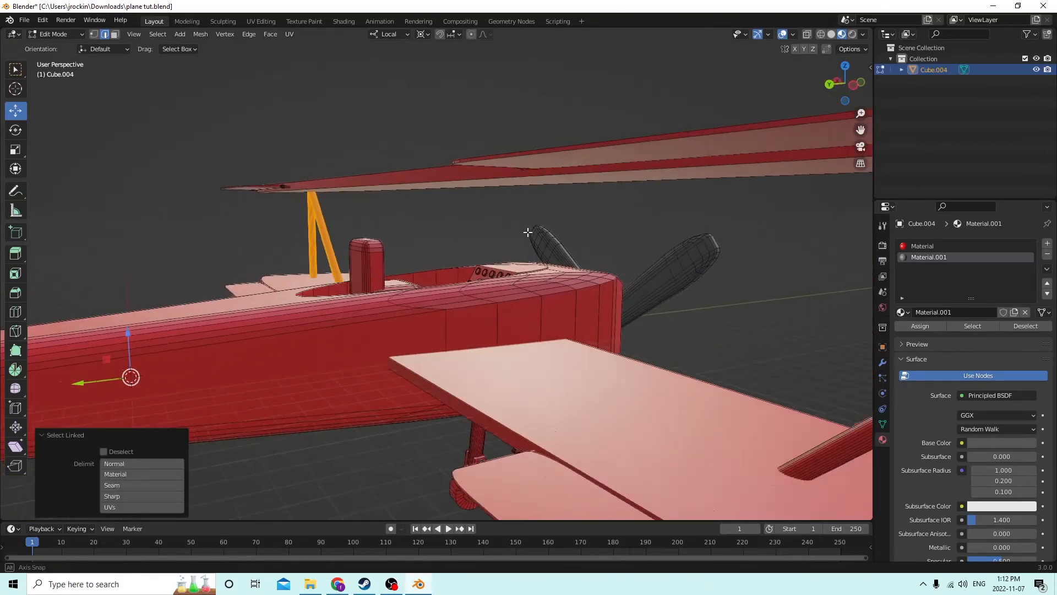
pyautogui.scroll(-2, 530, 233)
pyautogui.press('l')
pyautogui.scroll(-2, 710, 355)
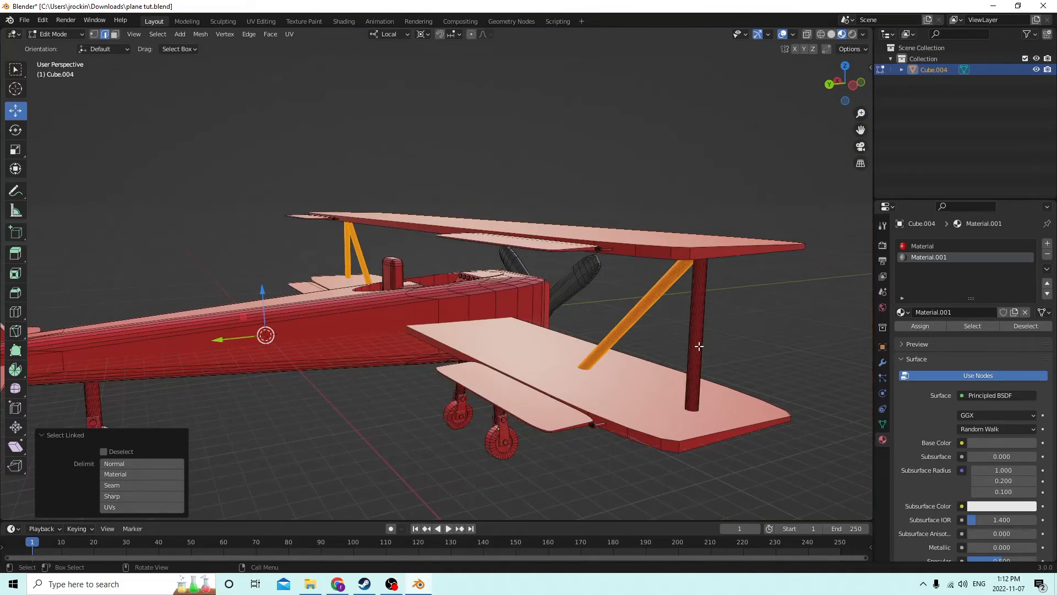
pyautogui.press('l')
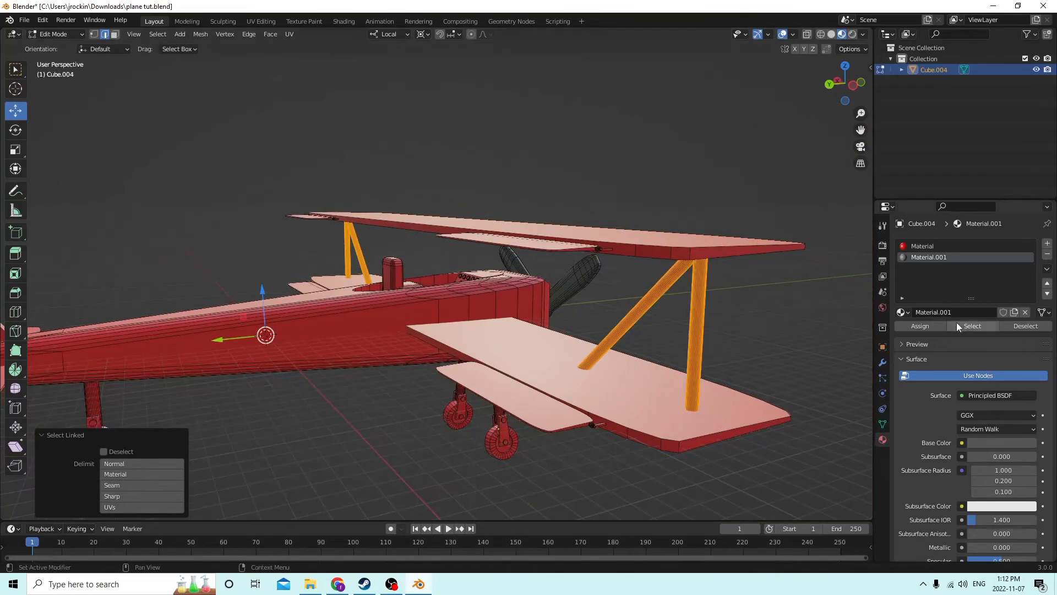
pyautogui.click(920, 326)
# Assign the dark grey material to the negative-X main landing gear leg with its wheel bracket and bolts, leaving out the wheel.
pyautogui.moveTo(748, 347); pyautogui.dragTo(646, 319, button='middle')
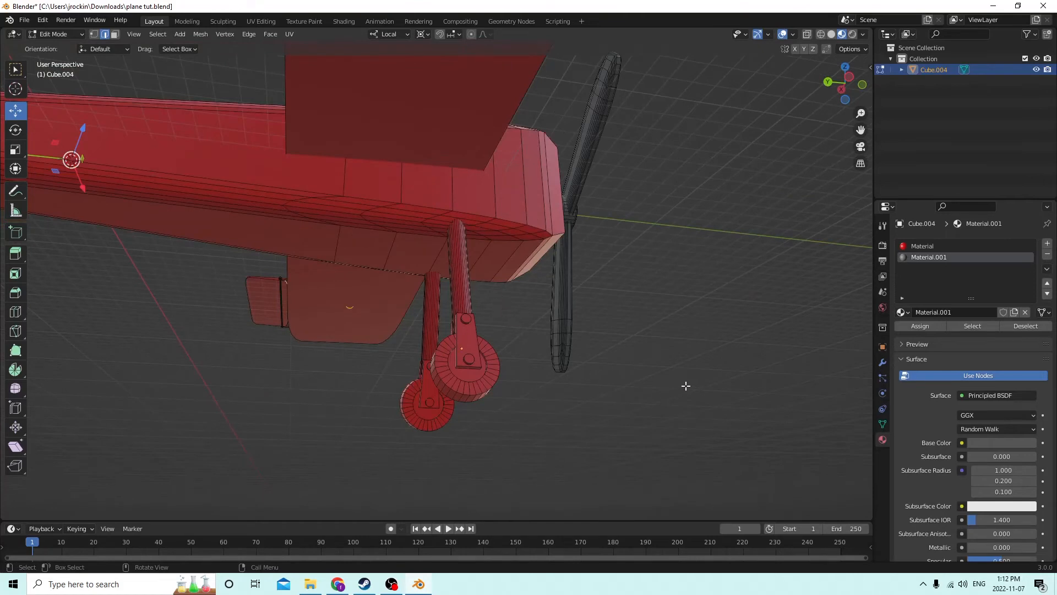
pyautogui.click(695, 359)
pyautogui.press('l')
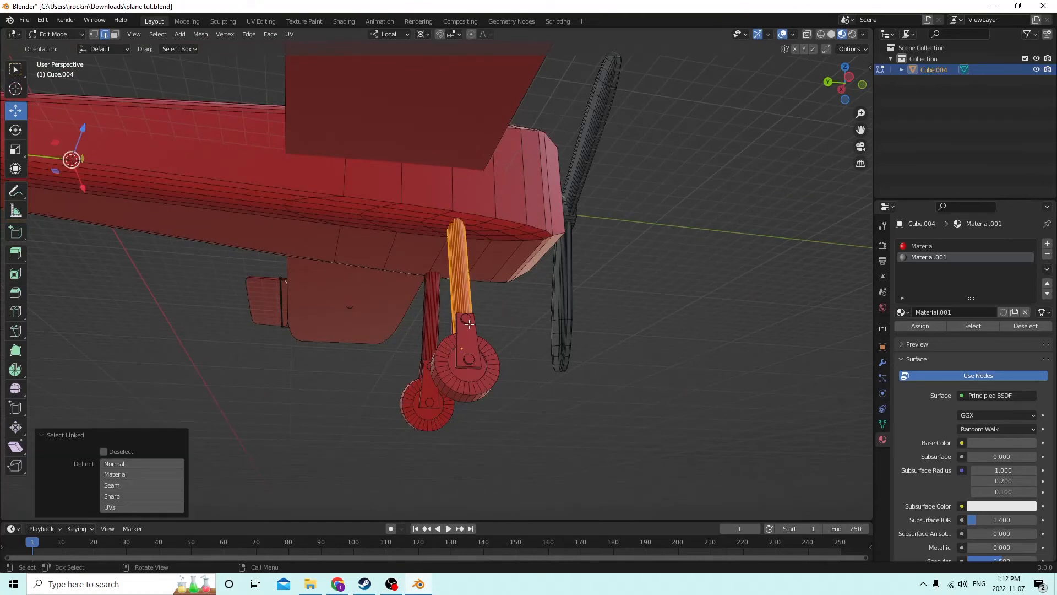
pyautogui.moveTo(469, 326); pyautogui.dragTo(703, 413, button='middle')
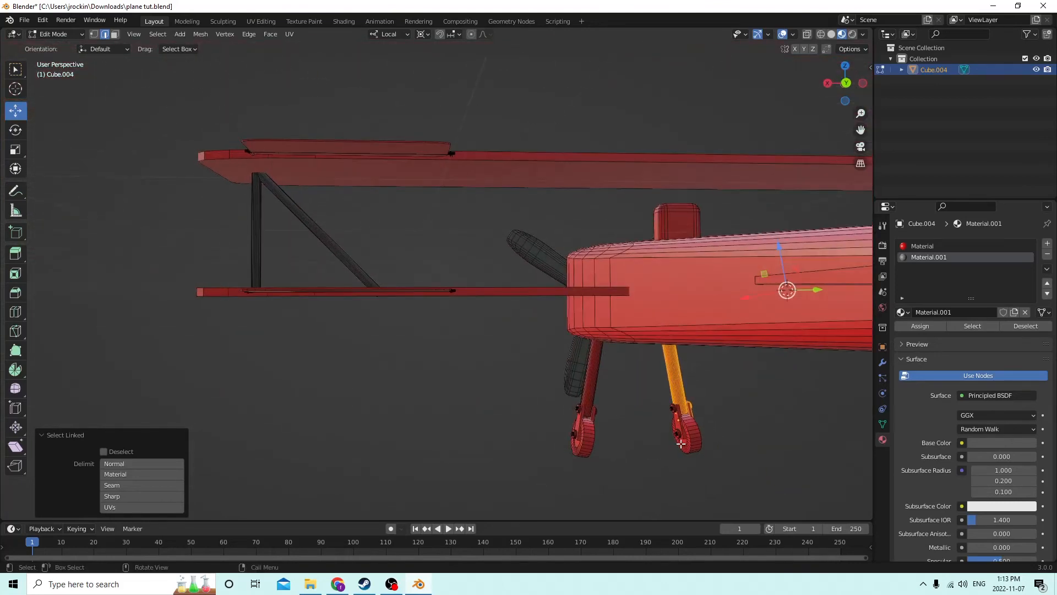
pyautogui.press('l')
pyautogui.moveTo(669, 420); pyautogui.dragTo(633, 410, button='middle')
pyautogui.scroll(2, 599, 405)
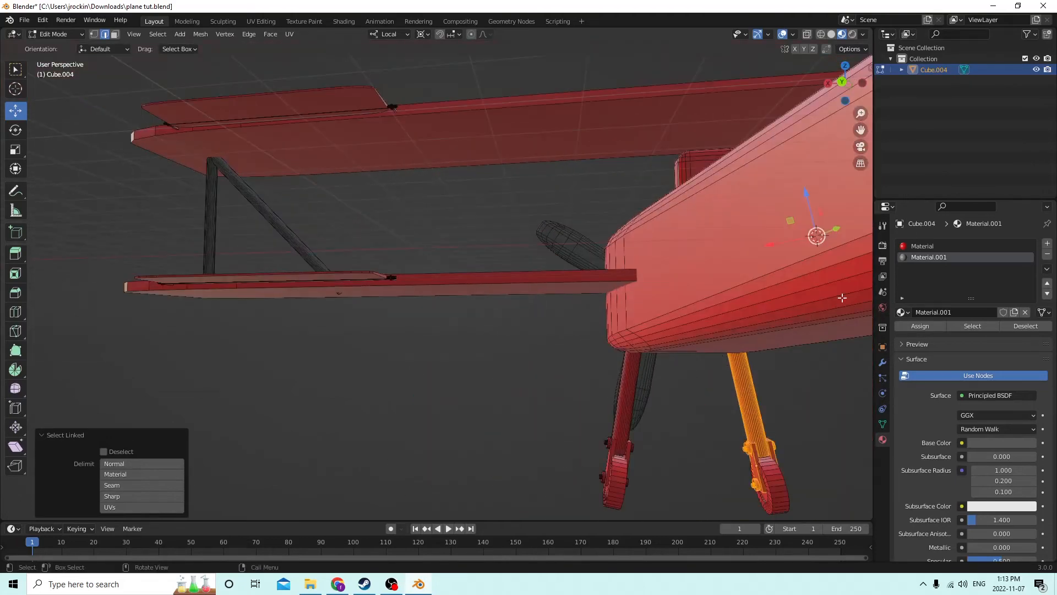
pyautogui.click(904, 328)
# Clear the selection and select the positive-X main landing gear leg together with its adjoining bracket hardware.
pyautogui.moveTo(765, 334); pyautogui.dragTo(736, 370, button='middle')
pyautogui.click(694, 504)
pyautogui.scroll(2, 696, 494)
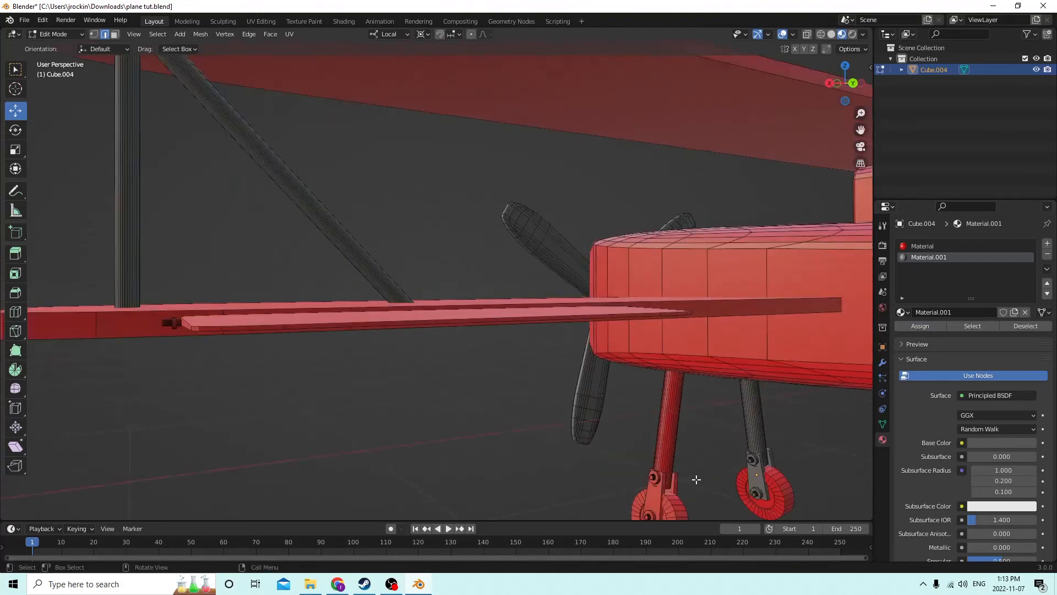
pyautogui.moveTo(696, 479); pyautogui.dragTo(675, 440, button='middle')
pyautogui.press('l')
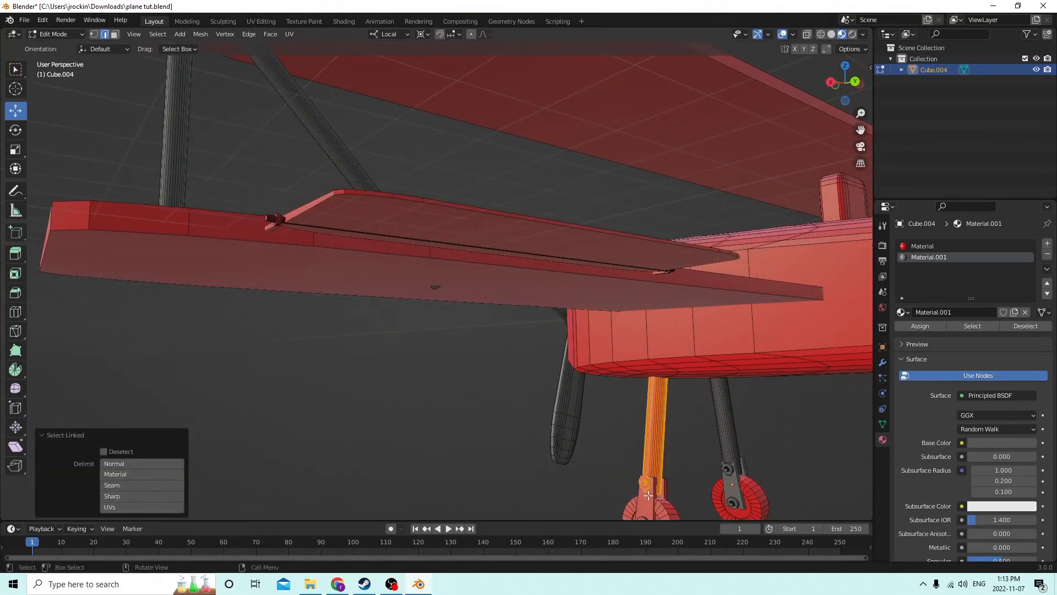
pyautogui.scroll(-1, 647, 500)
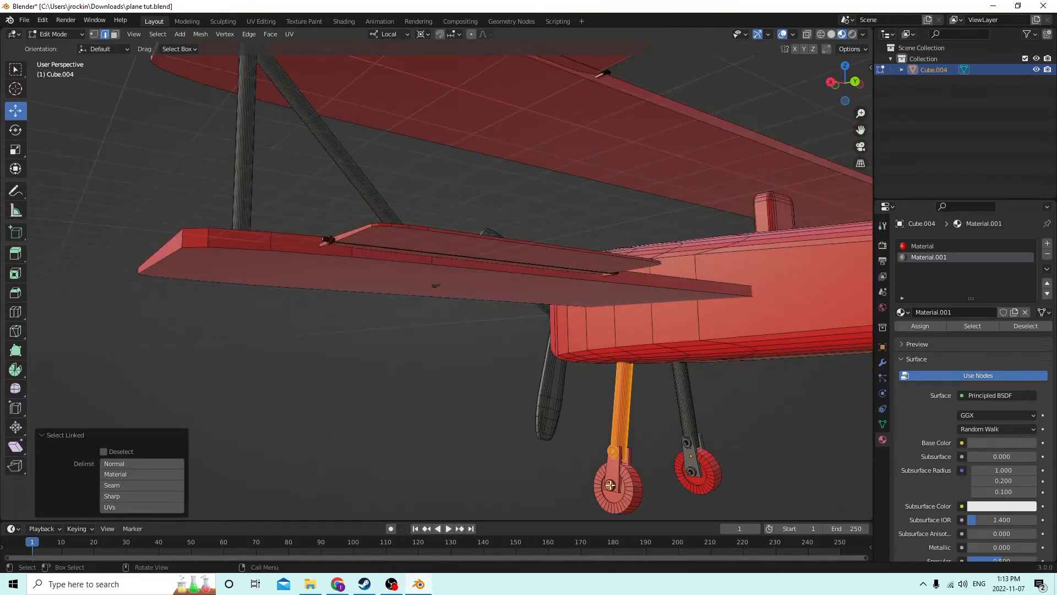
pyautogui.moveTo(612, 471); pyautogui.dragTo(560, 385, button='middle')
pyautogui.press('l')
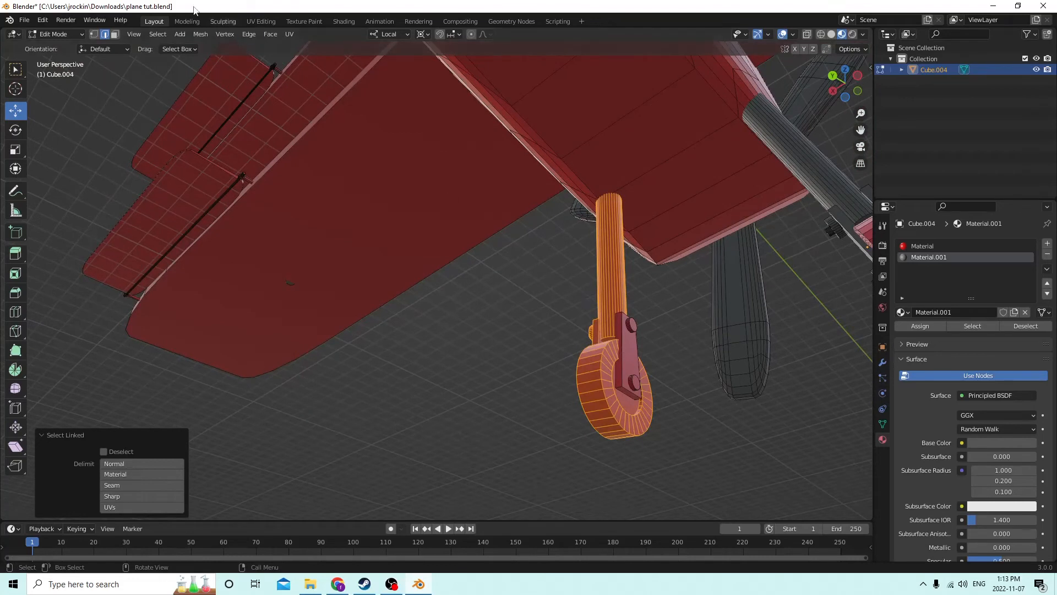
pyautogui.click(45, 23)
pyautogui.click(57, 32)
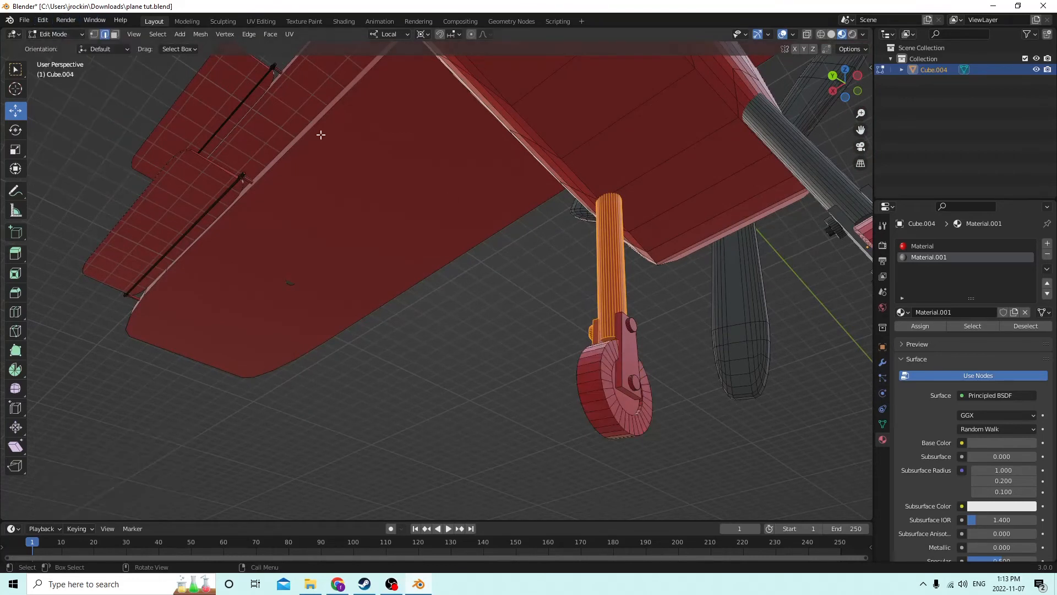
# Add the positive-X main landing gear's wheel bracket and bolts to the selection, assign the dark grey material and clear the selection.
pyautogui.press('l')
pyautogui.press('l')
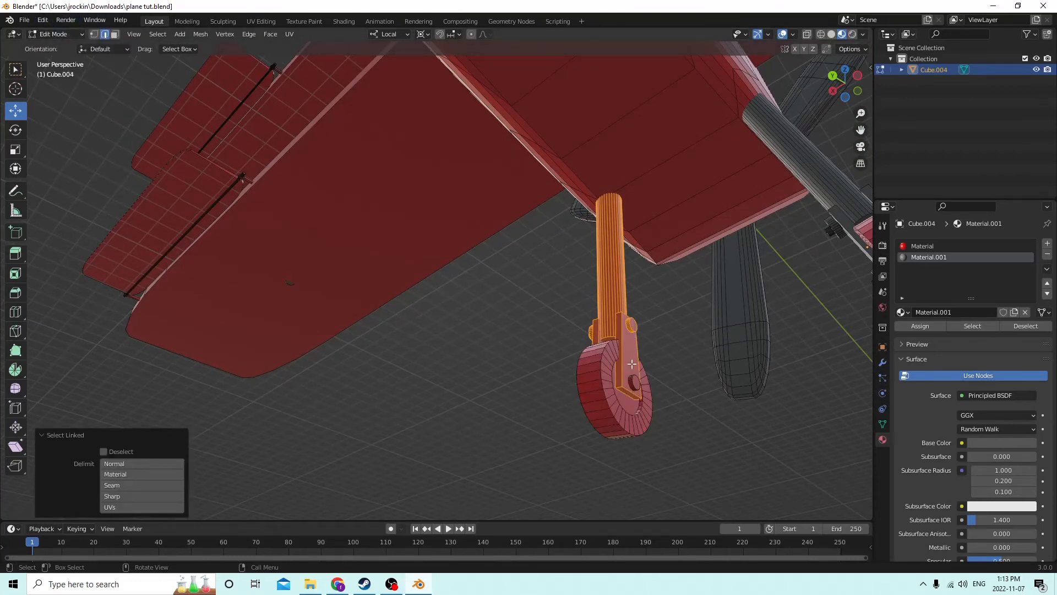
pyautogui.press('l')
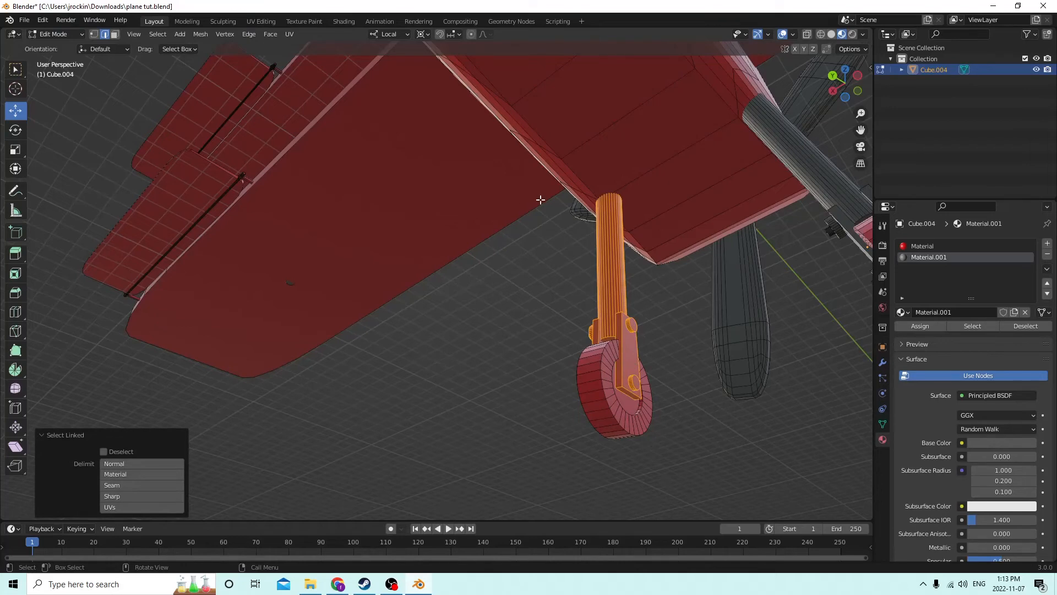
pyautogui.click(913, 327)
pyautogui.click(490, 342)
pyautogui.scroll(-4, 488, 343)
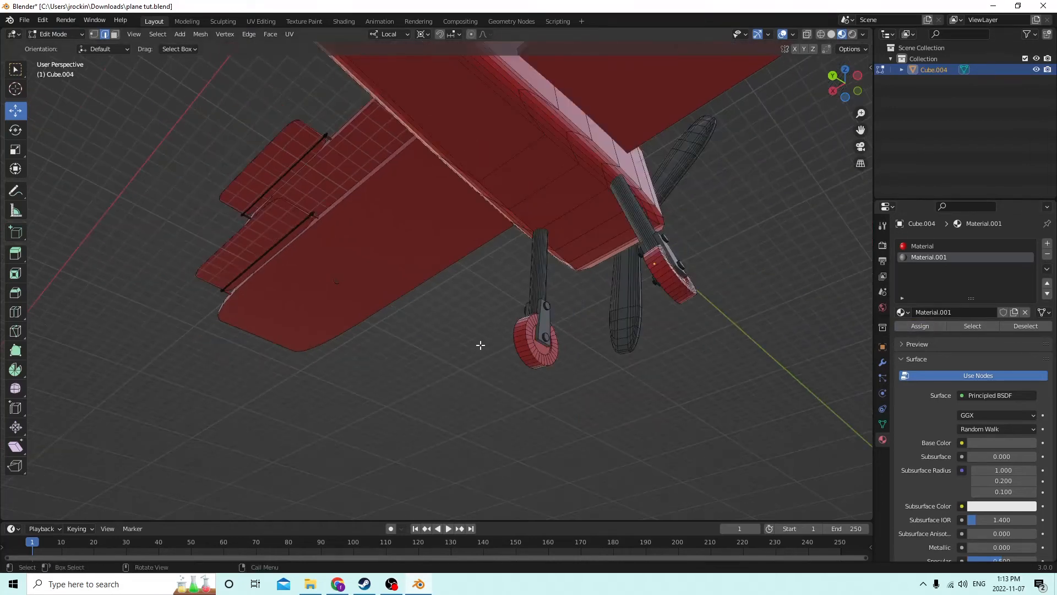
# Assign the dark grey material to the tail wheel's side brackets and bolts, leaving out the leg and wheel, and deselect them.
pyautogui.moveTo(479, 345); pyautogui.dragTo(535, 322, button='middle')
pyautogui.scroll(6, 580, 341)
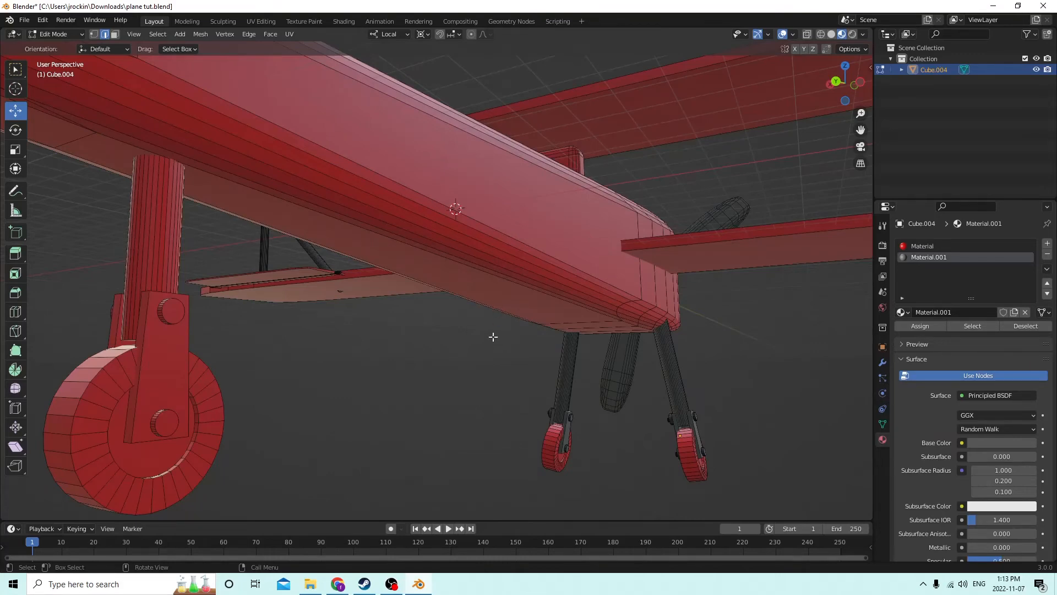
pyautogui.moveTo(493, 336); pyautogui.dragTo(417, 369, button='middle')
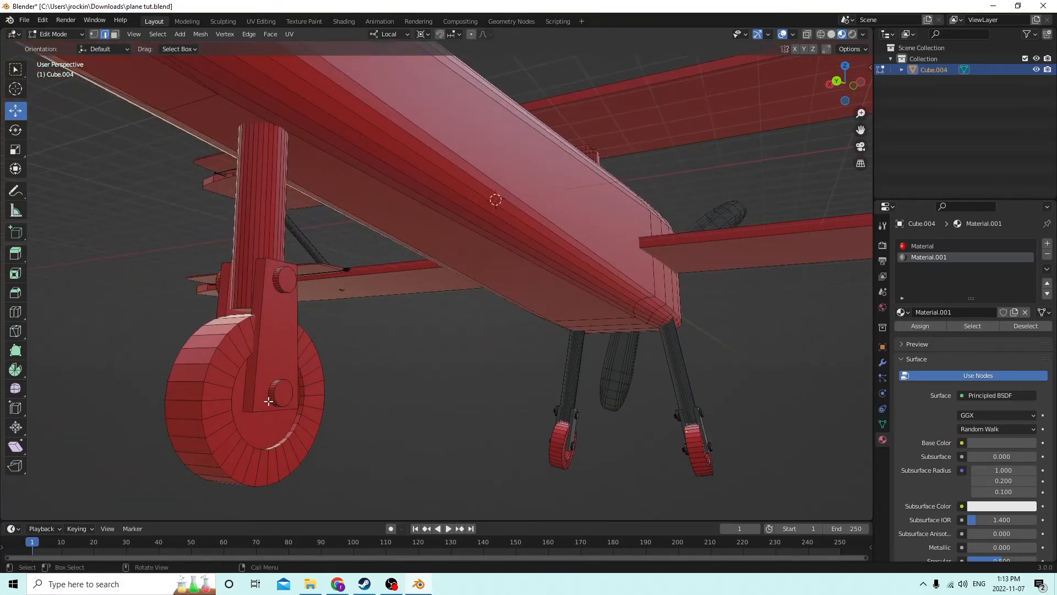
pyautogui.press('l')
pyautogui.moveTo(289, 281); pyautogui.dragTo(429, 323, button='middle')
pyautogui.press('l')
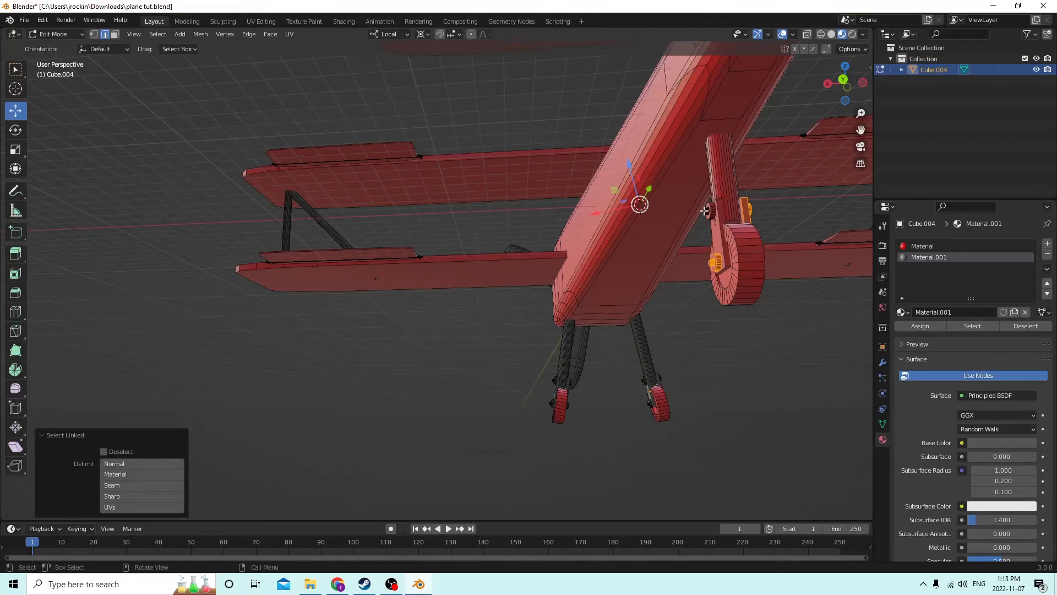
pyautogui.press('l')
pyautogui.press('l')
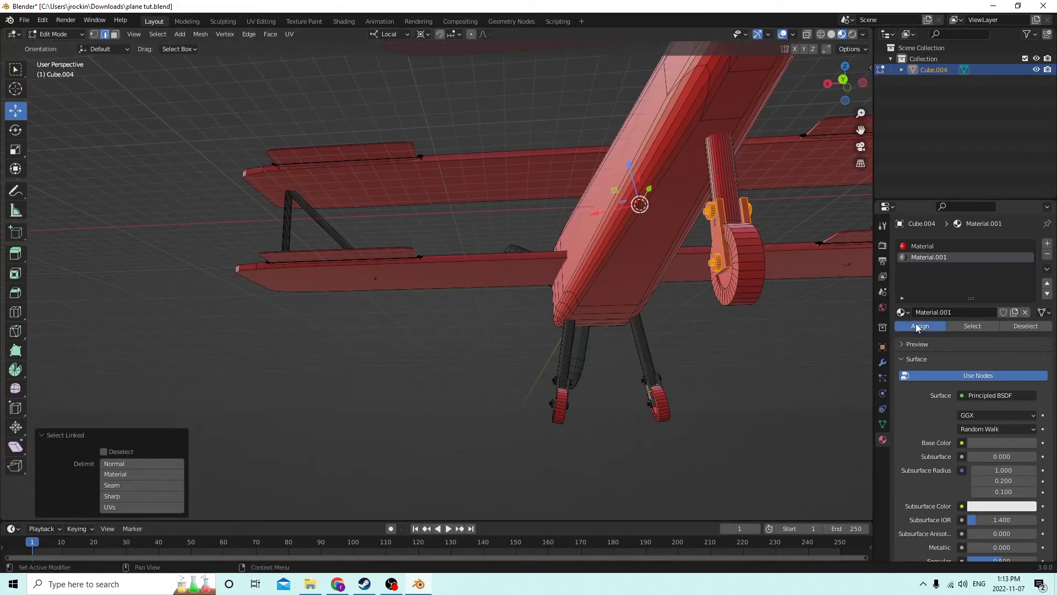
pyautogui.click(755, 417)
# Assign the dark grey material to the tail wheel's cylindrical leg and clear the selection.
pyautogui.scroll(-4, 752, 418)
pyautogui.scroll(3, 745, 416)
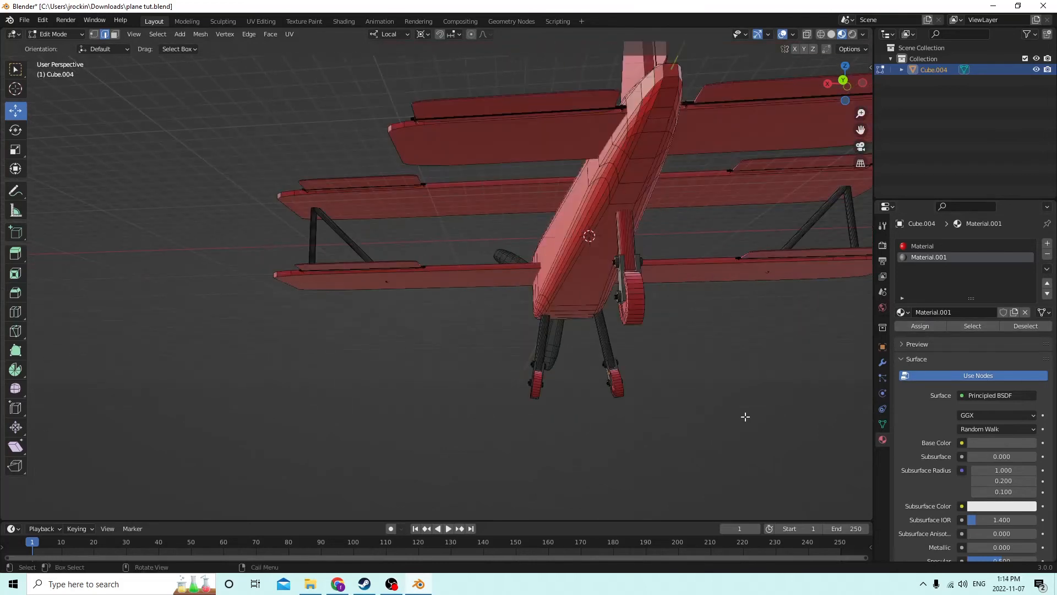
pyautogui.press('l')
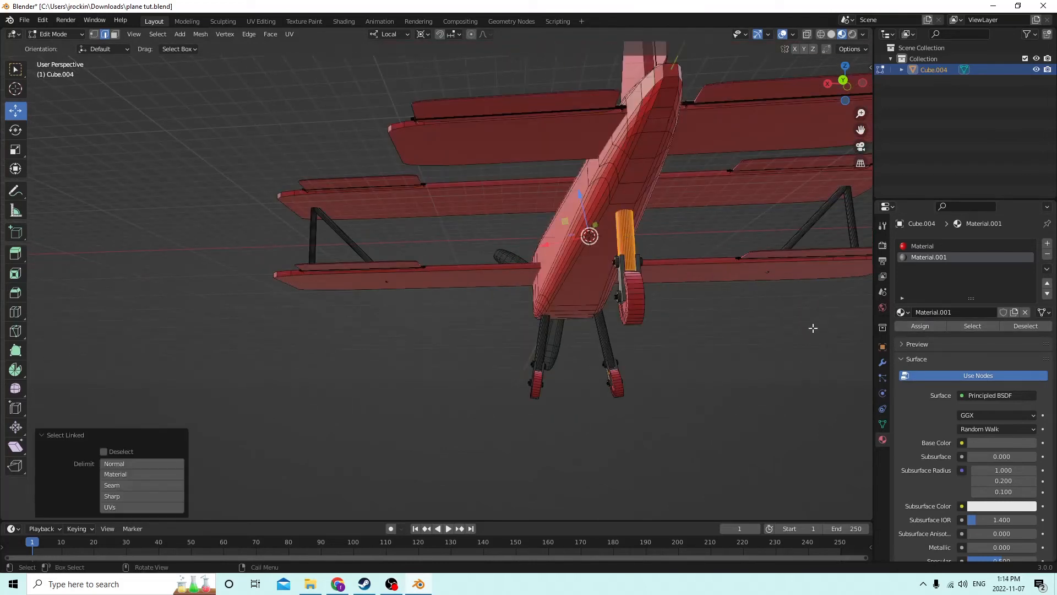
pyautogui.click(710, 395)
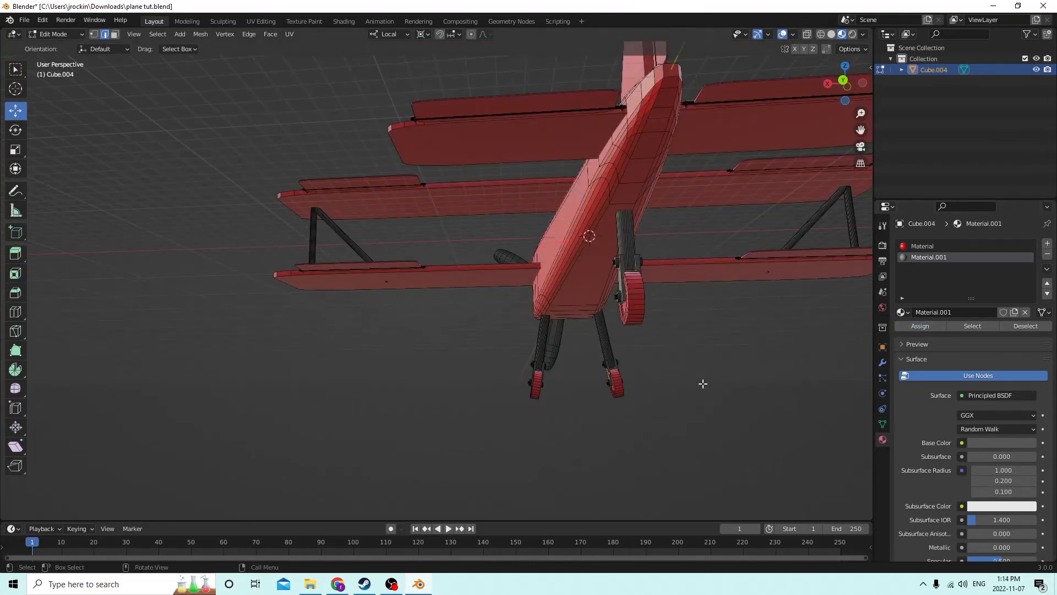
# Assign the dark grey material to the hinge arm, collar and pin of the lower wing's negative-X aileron.
pyautogui.moveTo(703, 383); pyautogui.dragTo(526, 331, button='middle')
pyautogui.scroll(3, 529, 391)
pyautogui.scroll(2, 526, 331)
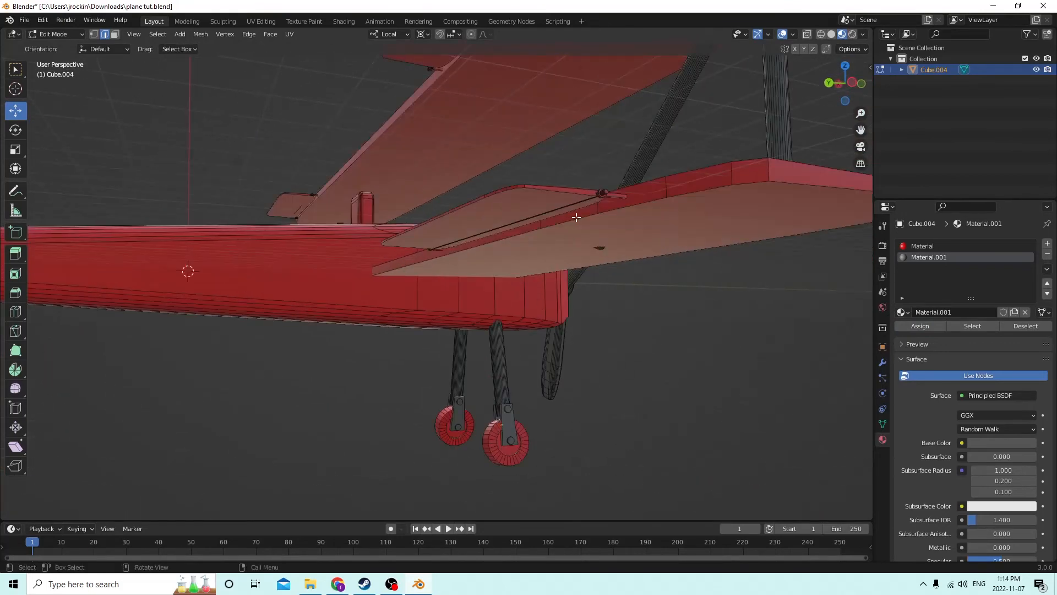
pyautogui.moveTo(616, 193); pyautogui.dragTo(601, 216, button='middle')
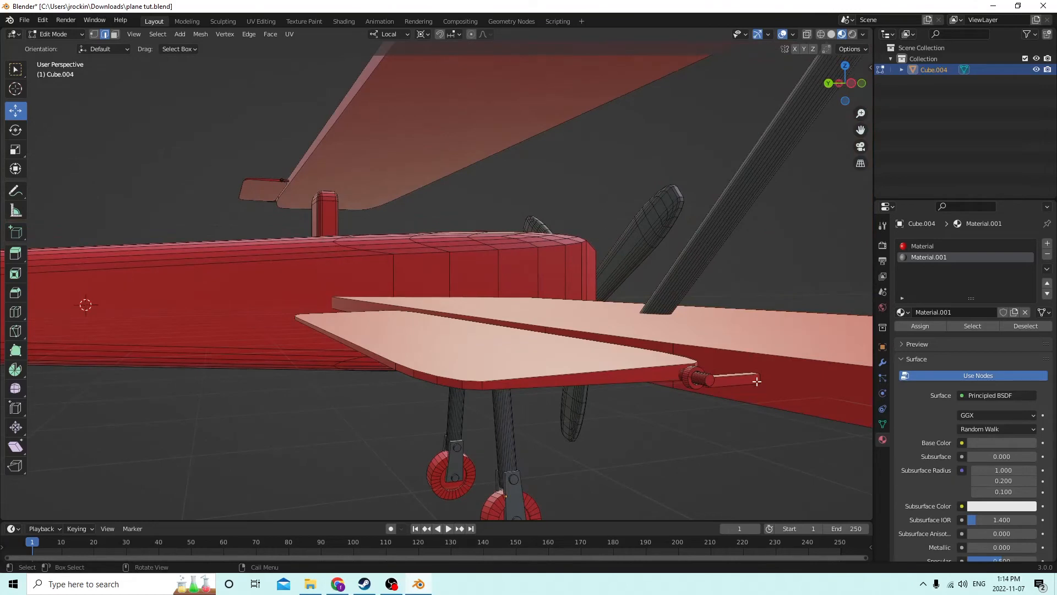
pyautogui.moveTo(724, 368); pyautogui.dragTo(654, 369, button='middle')
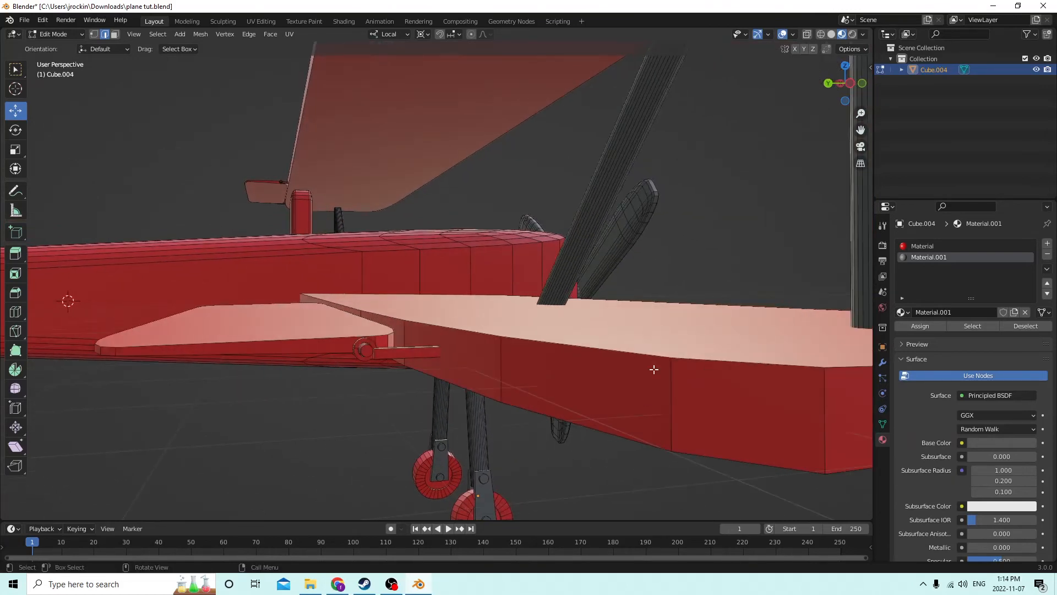
pyautogui.press('l')
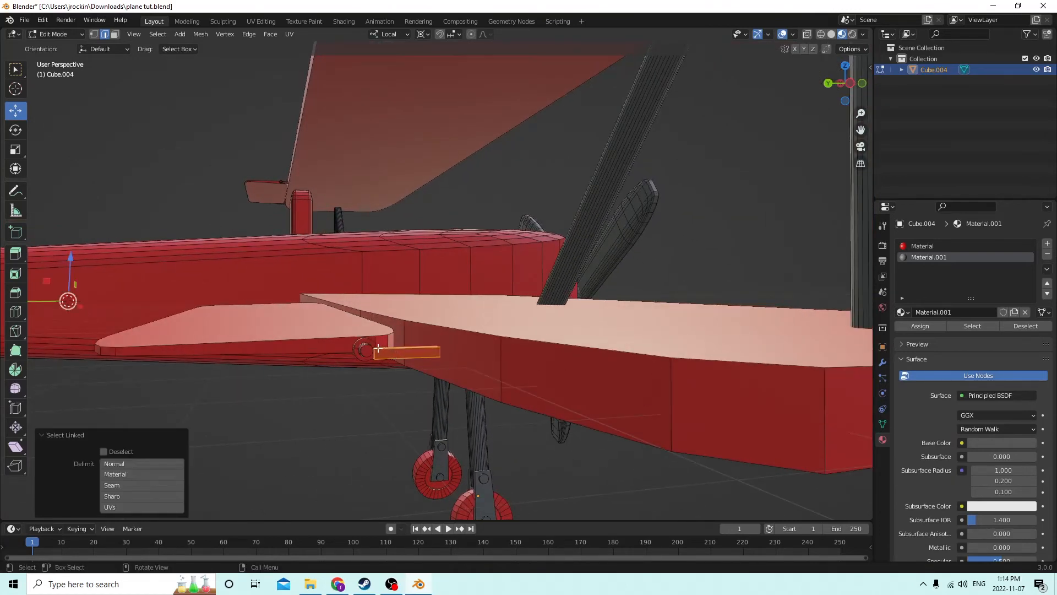
pyautogui.press('l')
pyautogui.moveTo(365, 353); pyautogui.dragTo(454, 373, button='middle')
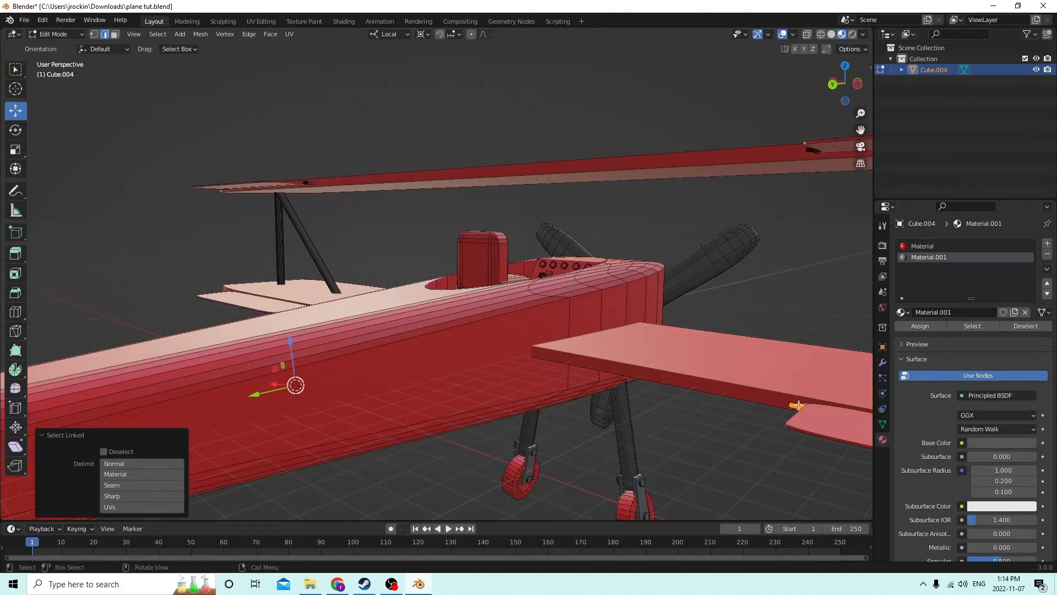
pyautogui.click(907, 326)
# Add the upper wing's negative-X aileron hinge hardware to the selection and assign the dark grey material to it.
pyautogui.moveTo(821, 253); pyautogui.dragTo(762, 248, button='middle')
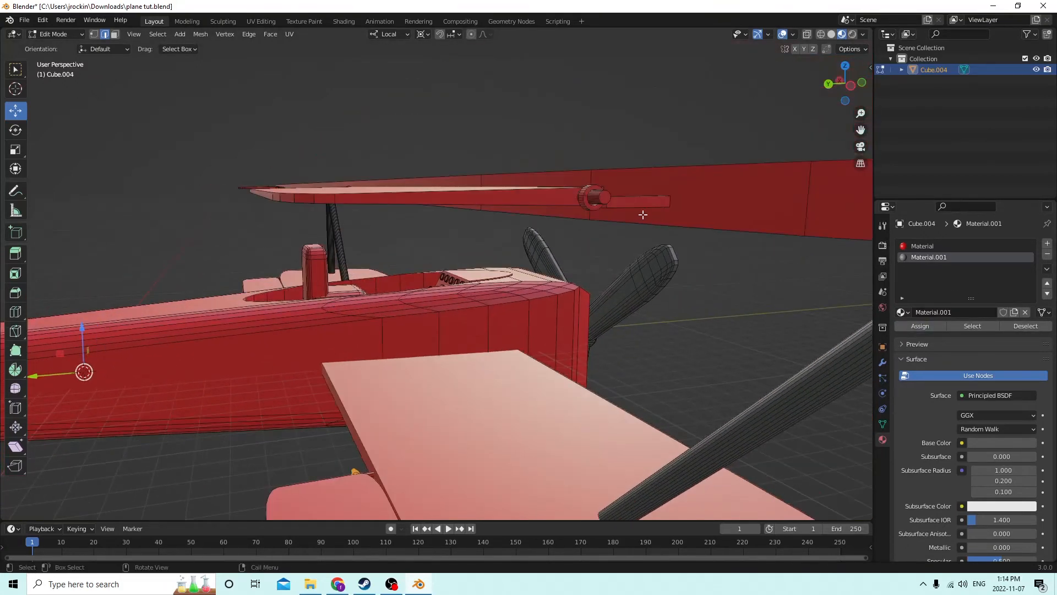
pyautogui.press('l')
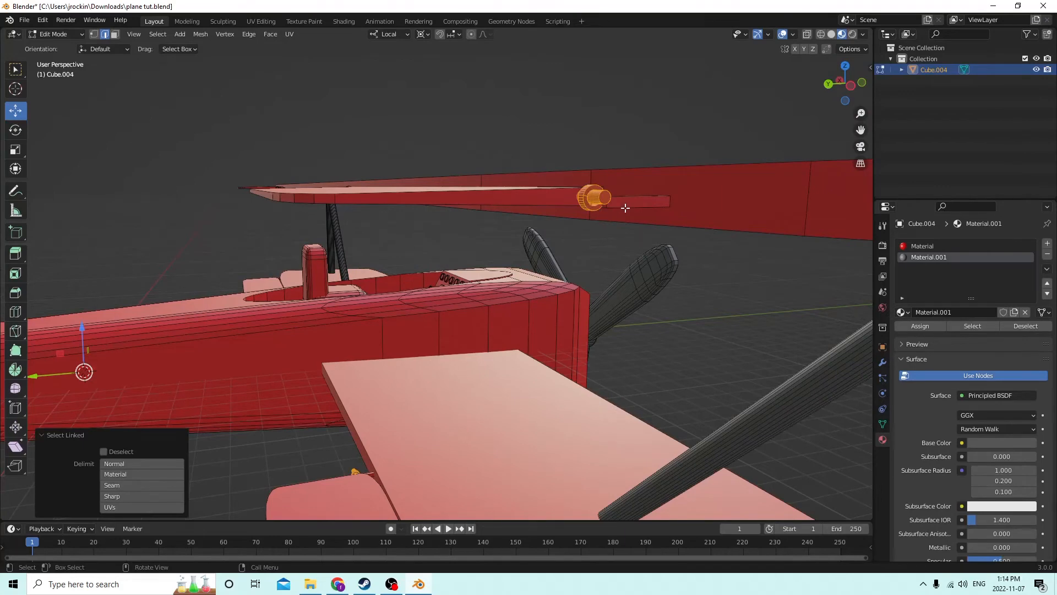
pyautogui.moveTo(626, 207); pyautogui.dragTo(656, 236, button='middle')
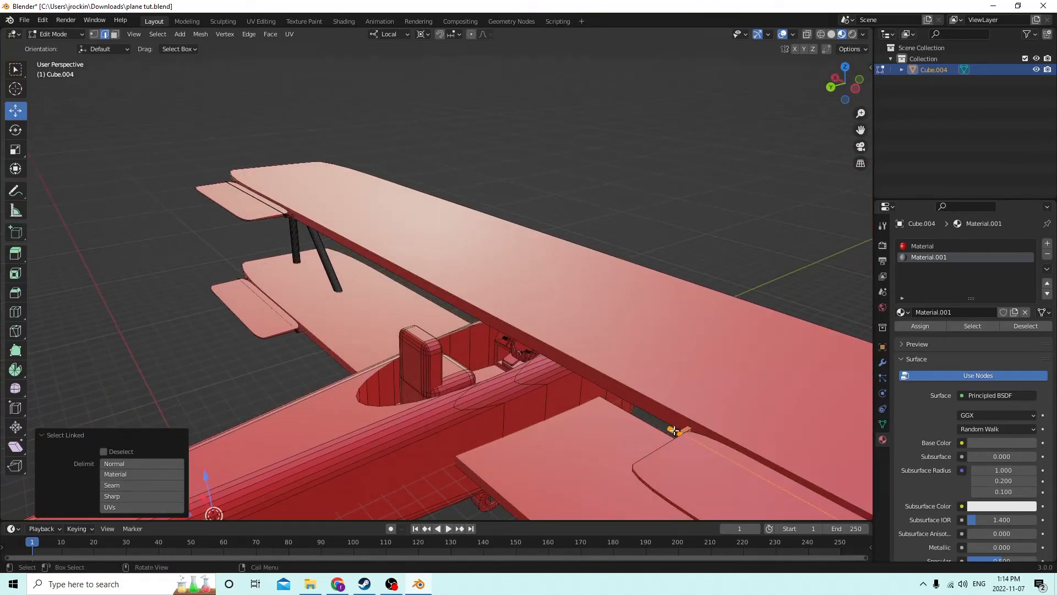
pyautogui.moveTo(719, 408); pyautogui.dragTo(767, 399, button='middle')
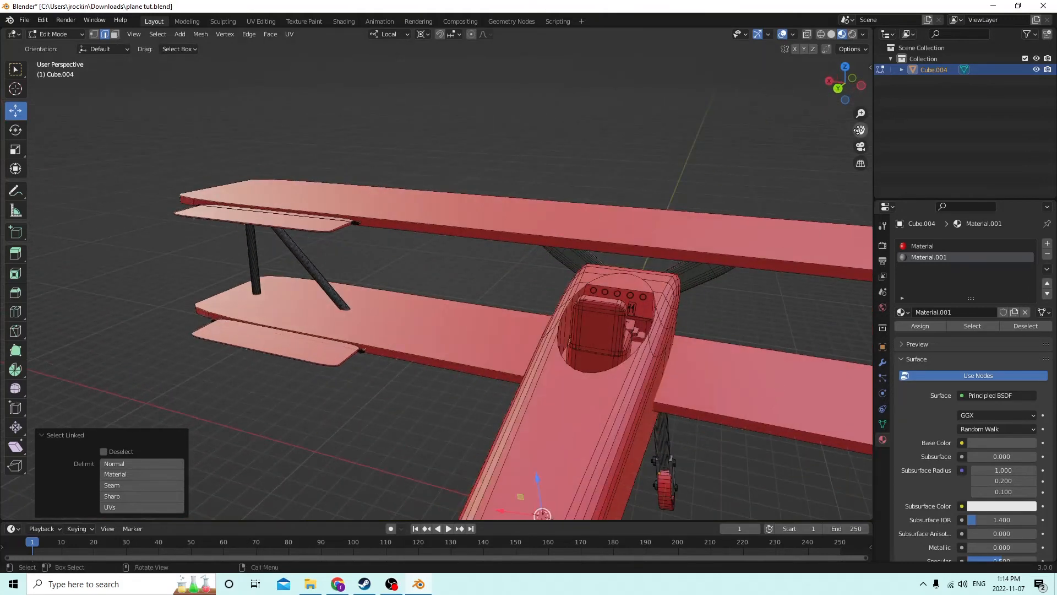
pyautogui.moveTo(862, 130); pyautogui.dragTo(532, 66)
pyautogui.moveTo(695, 243); pyautogui.dragTo(738, 265, button='middle')
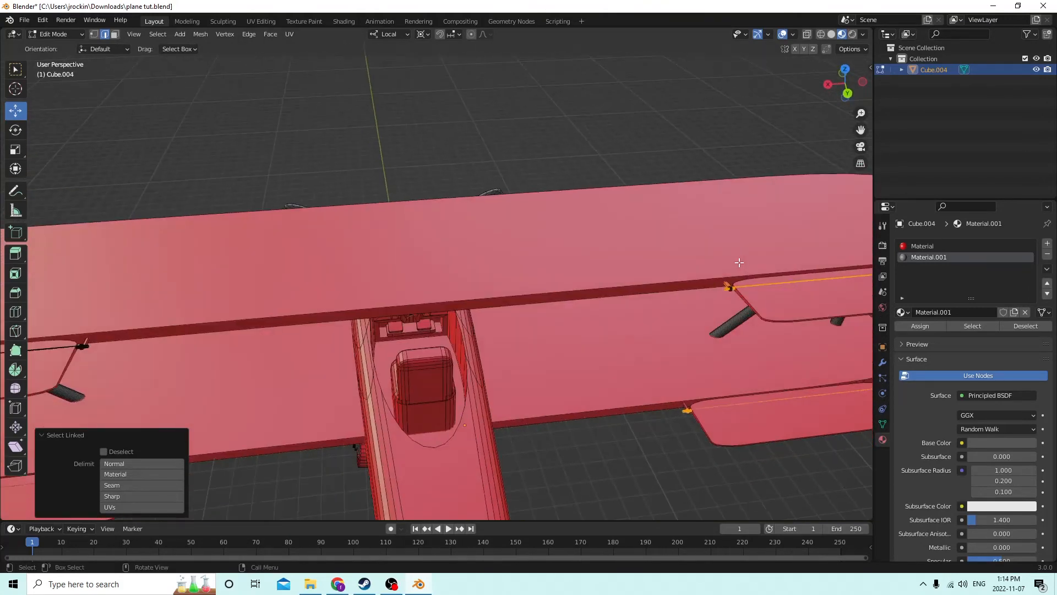
pyautogui.scroll(2, 710, 271)
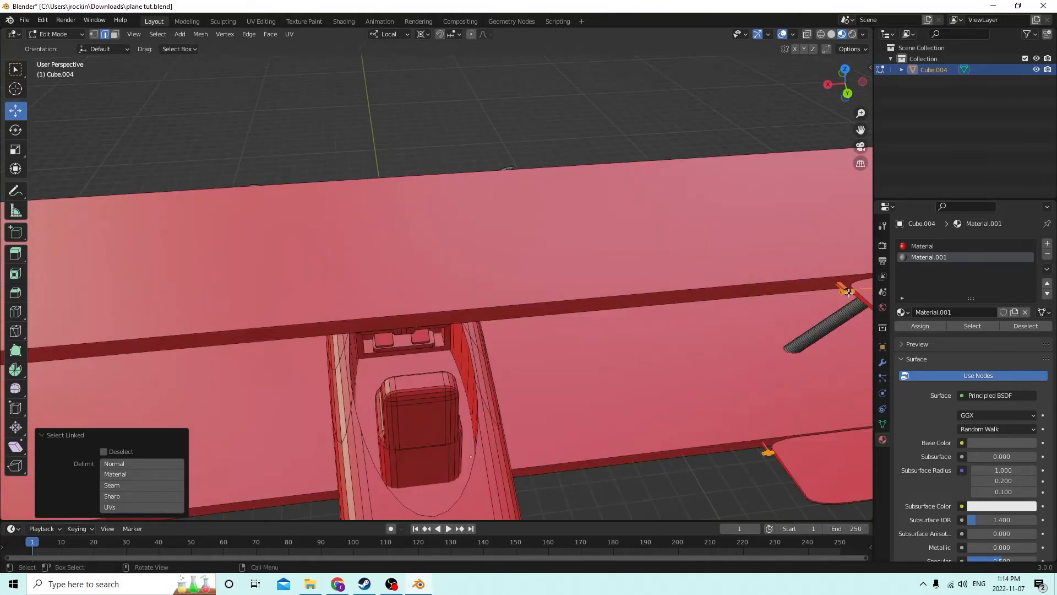
pyautogui.moveTo(849, 292); pyautogui.dragTo(788, 265, button='middle')
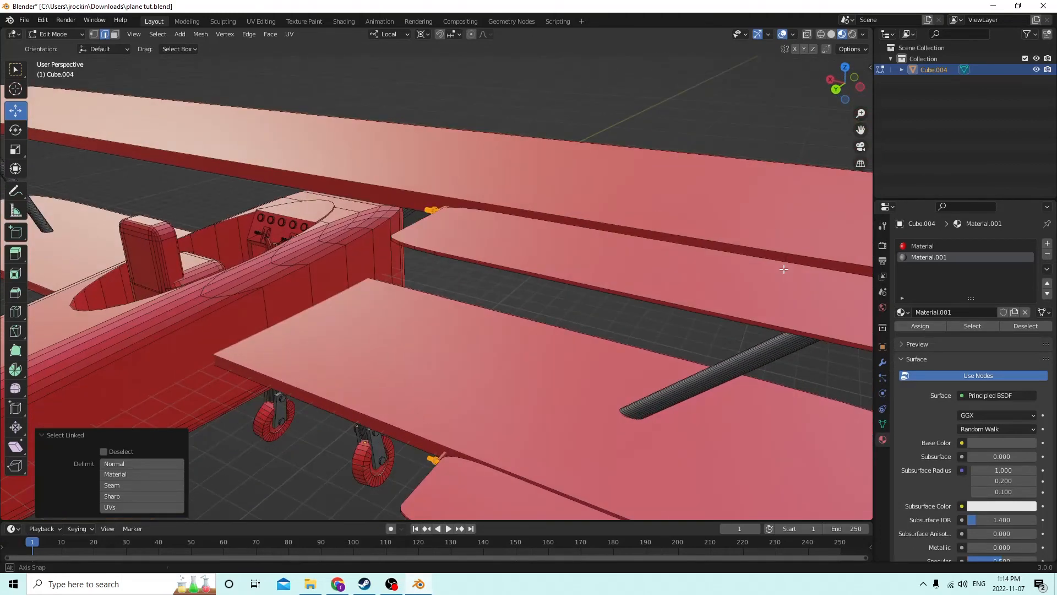
pyautogui.click(904, 326)
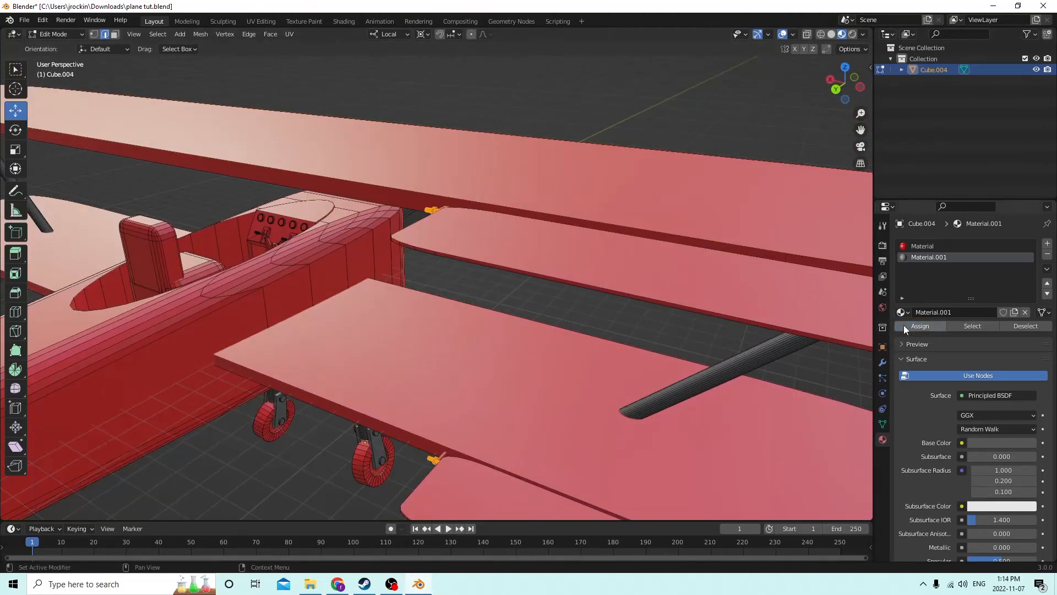
# Assign the dark grey material to the hinge arm, collar and pin of the lower wing's positive-X aileron.
pyautogui.moveTo(665, 91); pyautogui.dragTo(472, 233, button='middle')
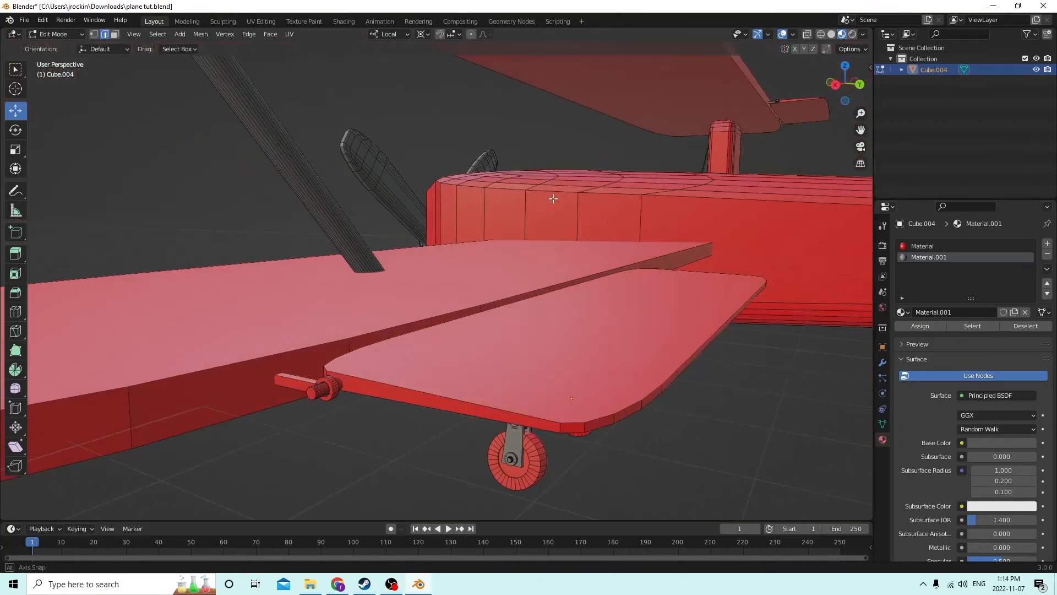
pyautogui.press('l')
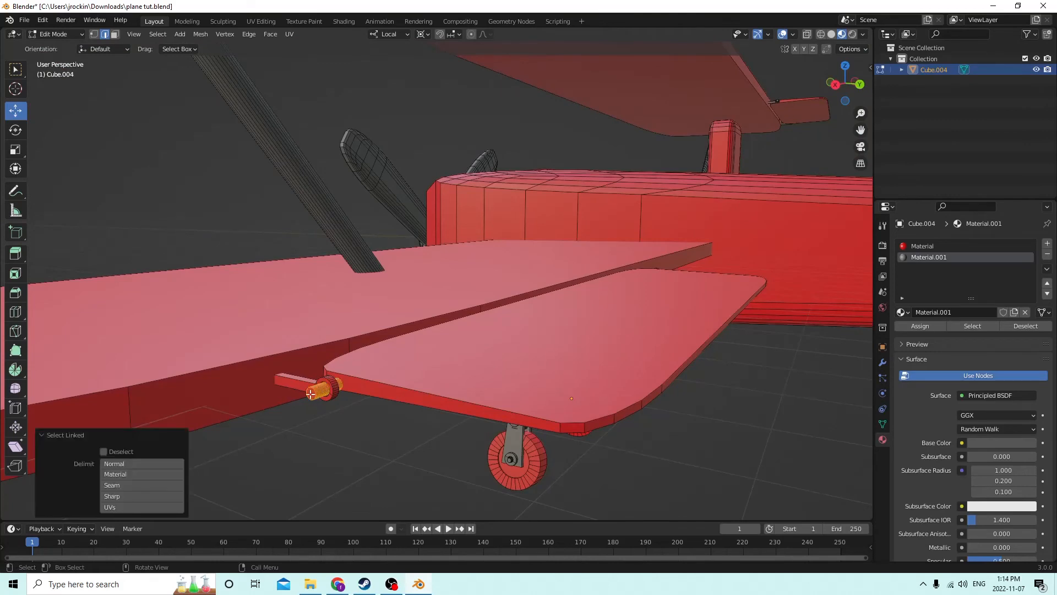
pyautogui.press('l')
pyautogui.press('l')
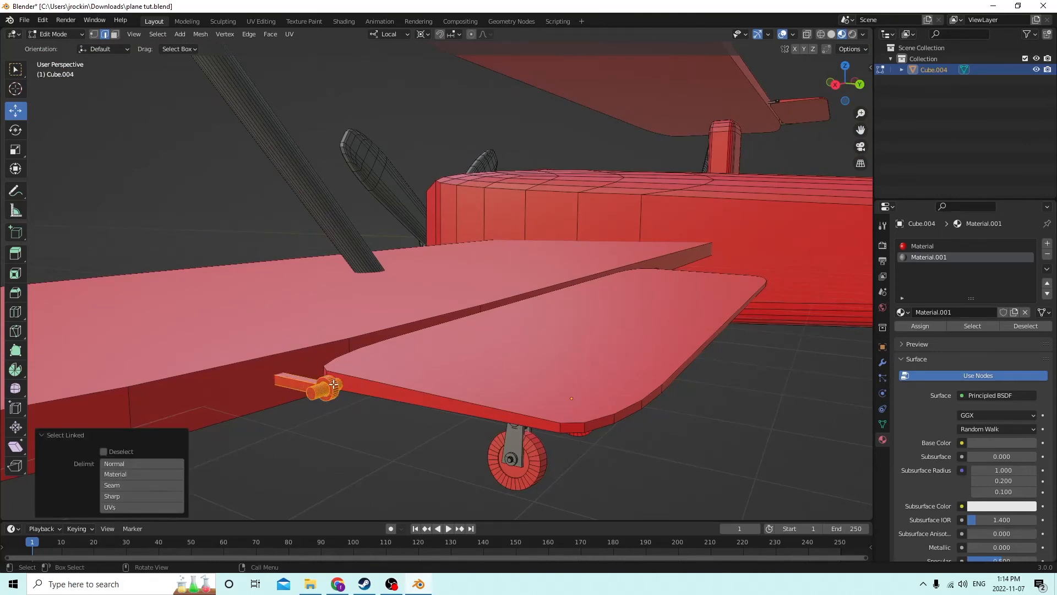
pyautogui.click(927, 329)
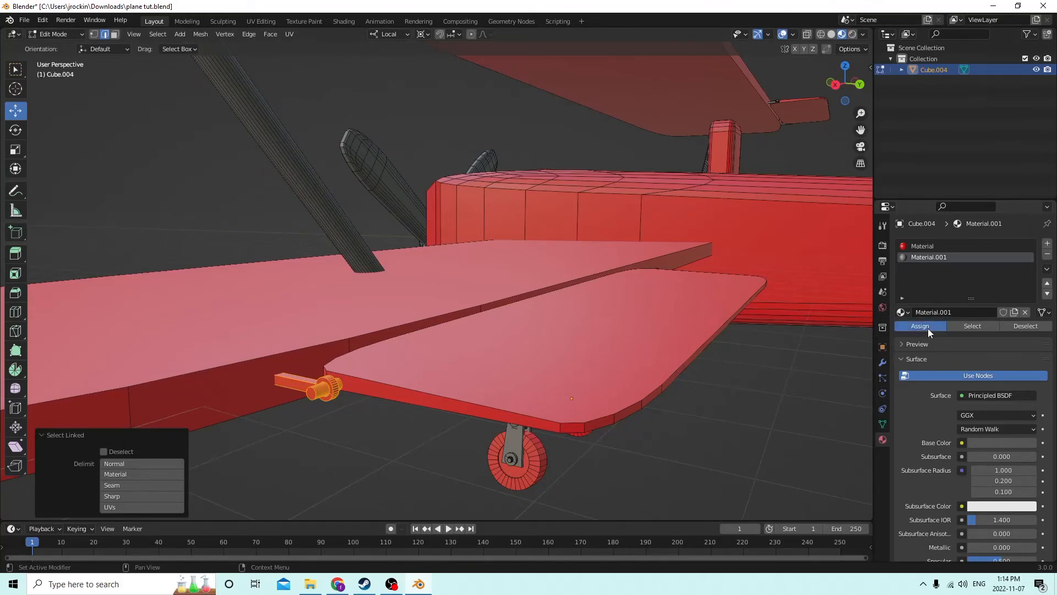
pyautogui.moveTo(788, 271); pyautogui.dragTo(569, 304, button='middle')
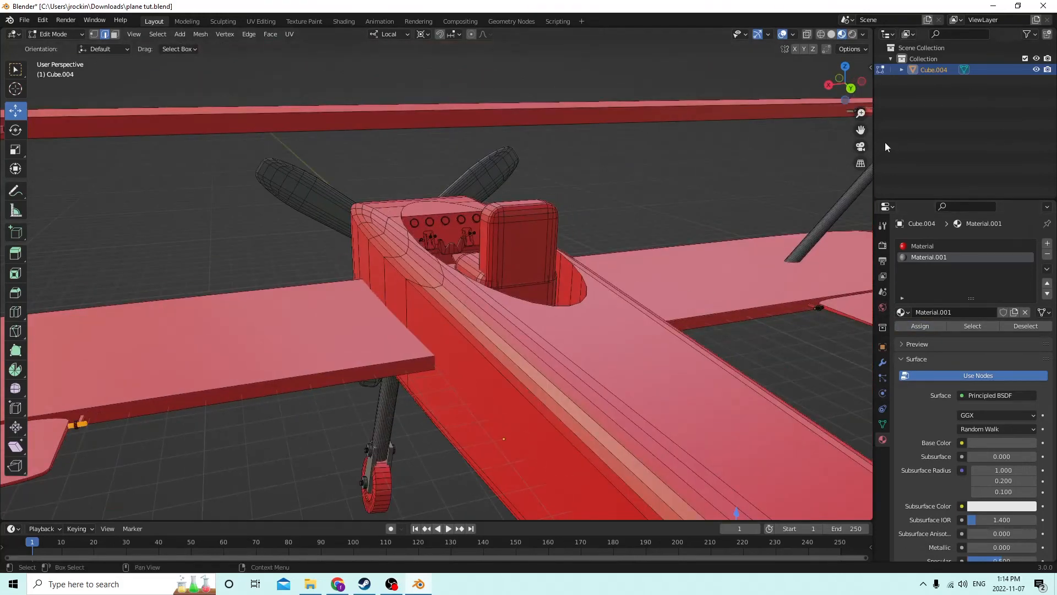
pyautogui.moveTo(860, 130); pyautogui.dragTo(1056, 83)
pyautogui.scroll(5, 554, 228)
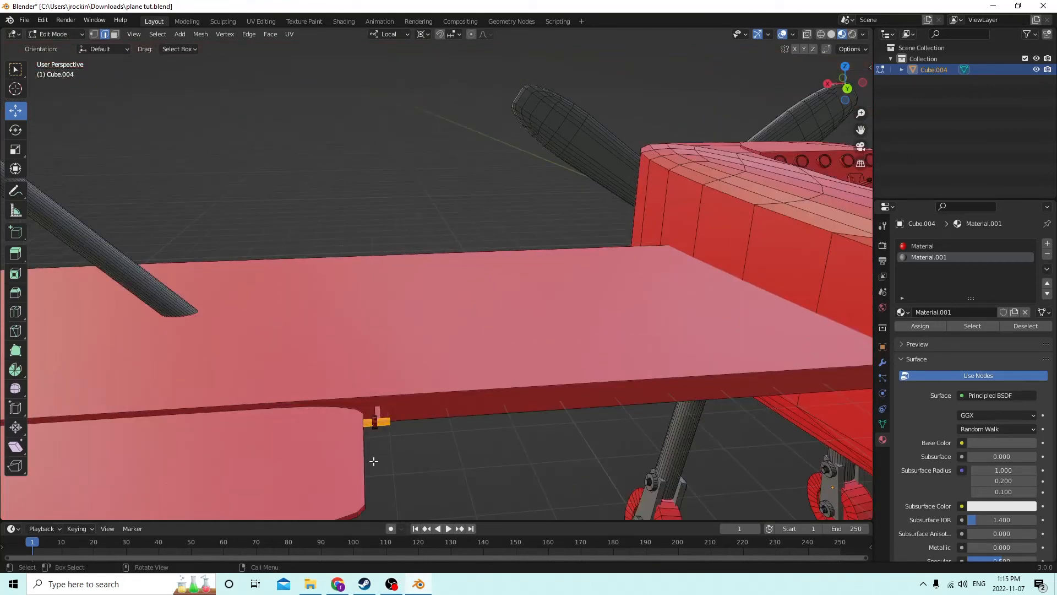
pyautogui.press('l')
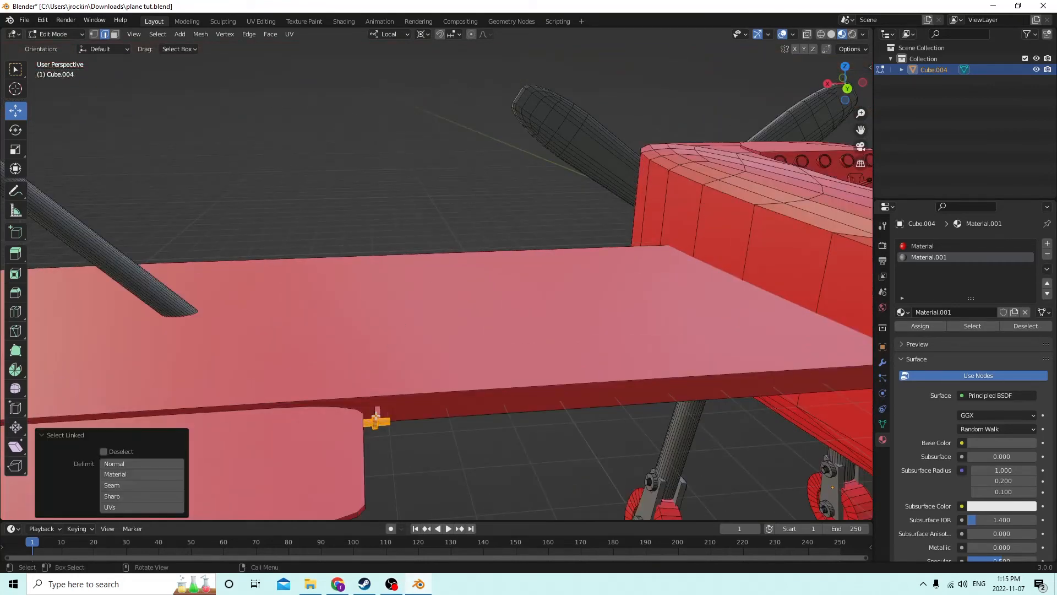
pyautogui.click(919, 326)
# Assign the dark grey material to the rudder's hinge rod and brackets on the vertical tail fin, and clear the selection.
pyautogui.scroll(-4, 566, 236)
pyautogui.moveTo(567, 236); pyautogui.dragTo(616, 209, button='middle')
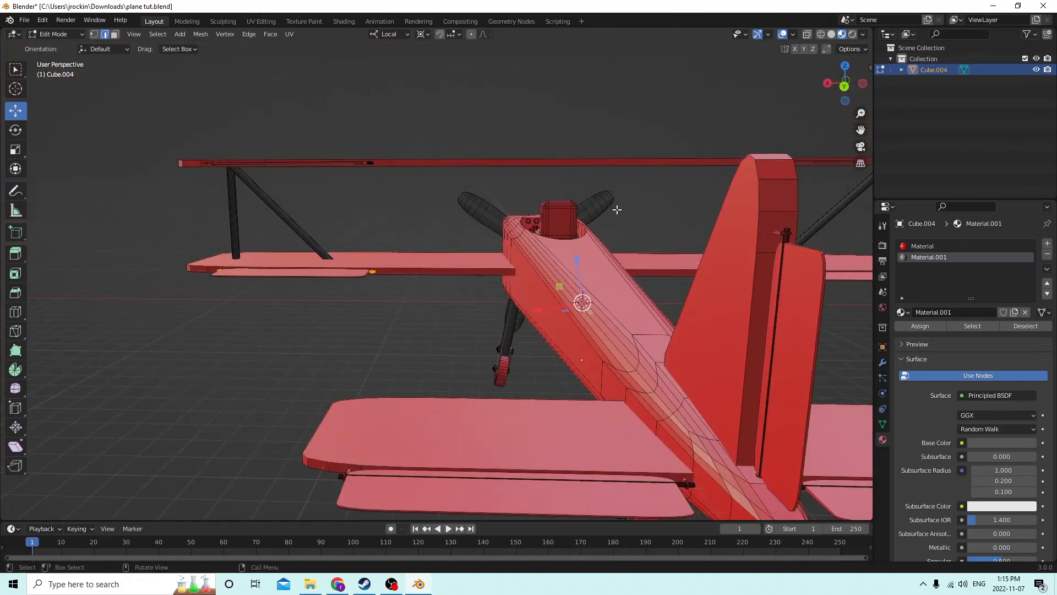
pyautogui.moveTo(435, 315); pyautogui.dragTo(570, 408, button='middle')
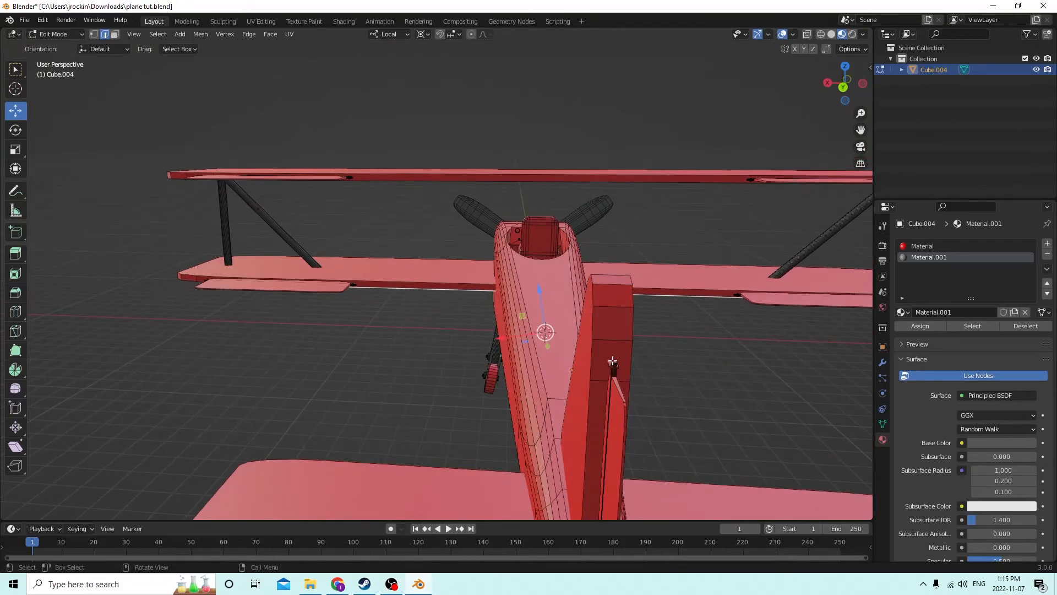
pyautogui.press('l')
pyautogui.press('l')
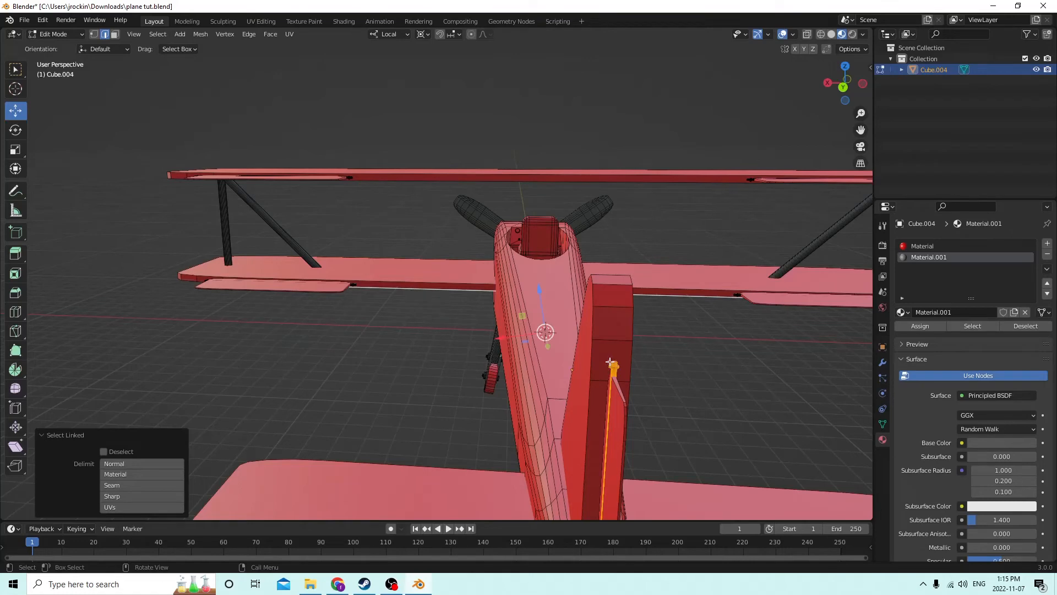
pyautogui.moveTo(611, 356); pyautogui.dragTo(496, 264, button='middle')
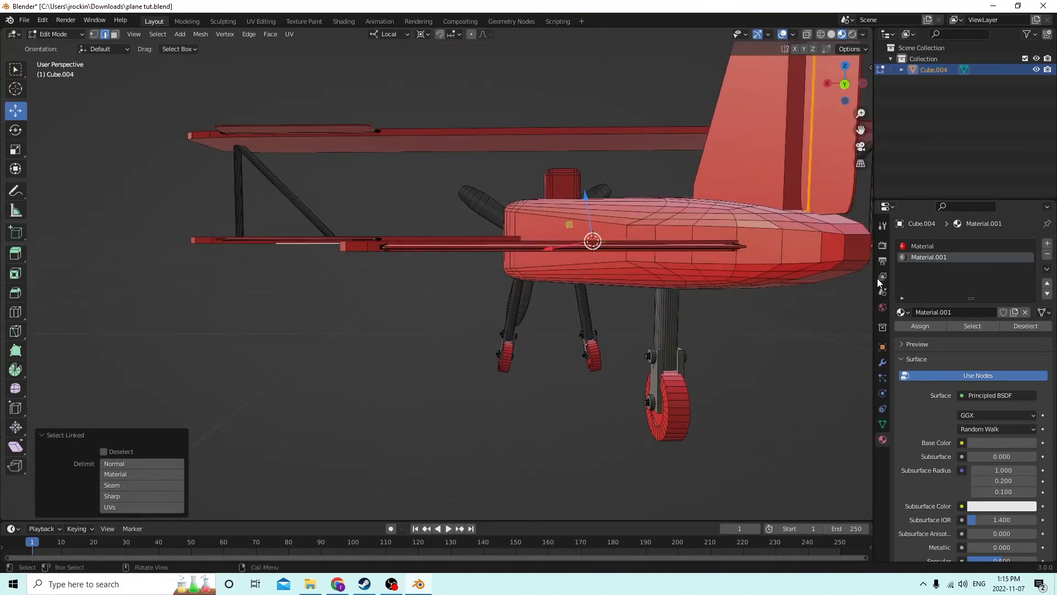
pyautogui.click(914, 327)
pyautogui.moveTo(757, 276); pyautogui.dragTo(629, 397, button='middle')
pyautogui.hotkey('alt', 'a')
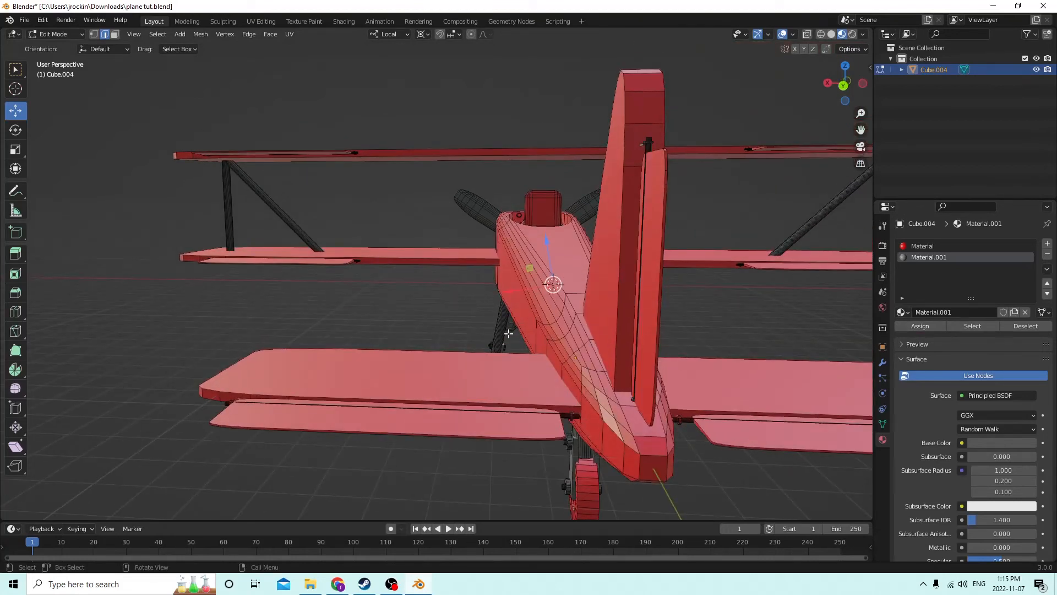
# Assign the dark grey material to the hinge rod and brackets of the positive-X tail elevator, and clear the selection.
pyautogui.press('l')
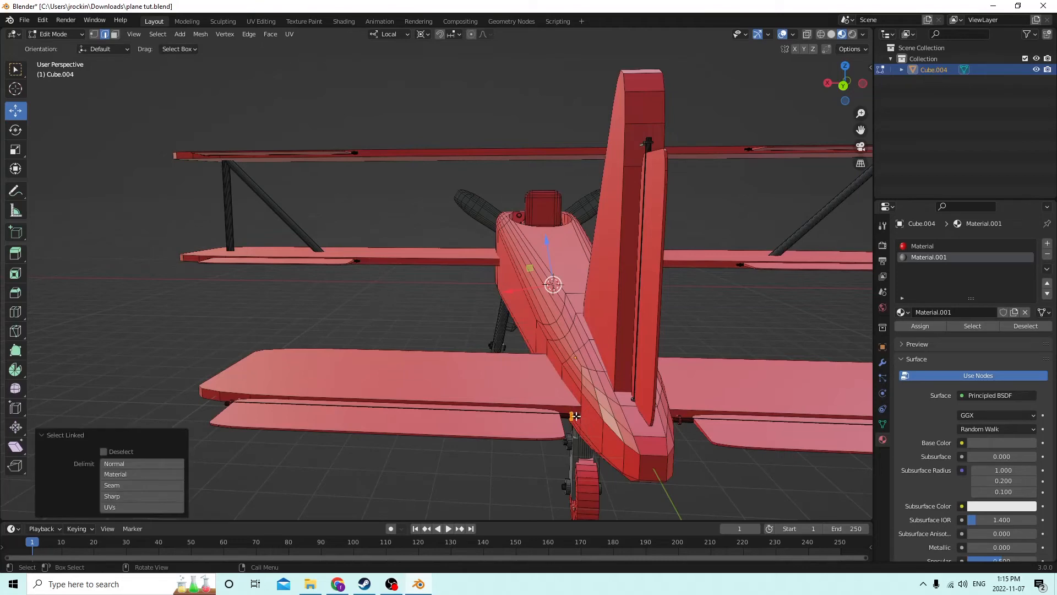
pyautogui.moveTo(395, 404)
pyautogui.mouseDown(button='middle')
pyautogui.moveTo(422, 383)
pyautogui.moveTo(370, 389)
pyautogui.moveTo(380, 398)
pyautogui.mouseUp(button='middle')
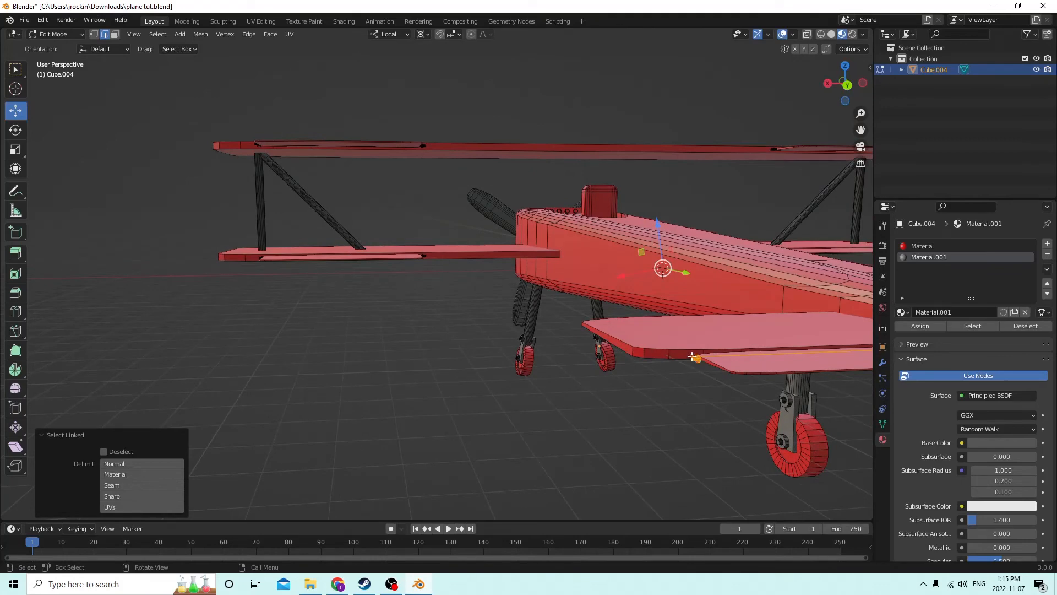
pyautogui.moveTo(701, 364); pyautogui.dragTo(732, 391, button='middle')
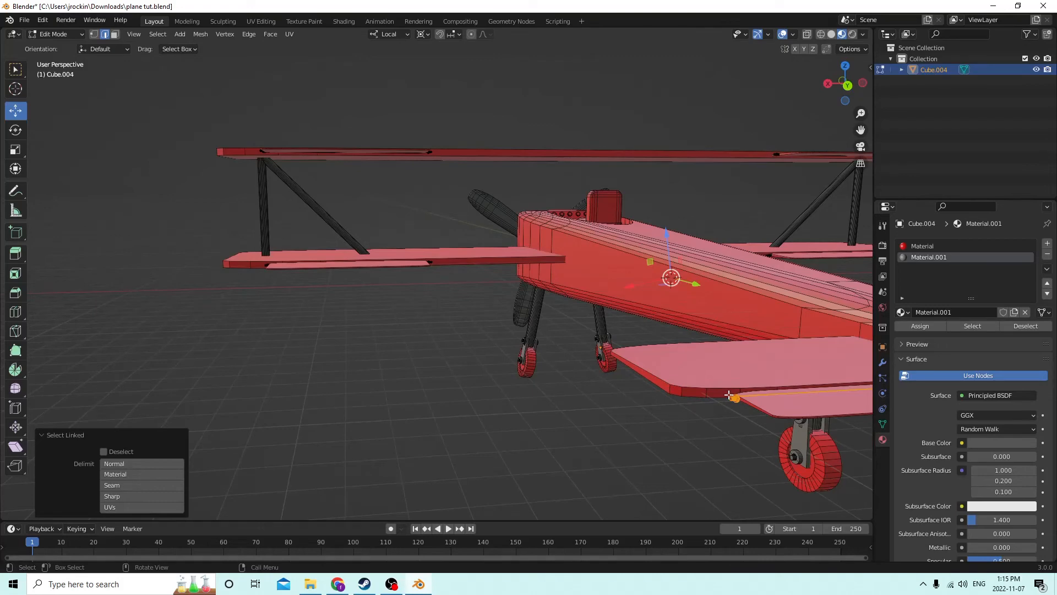
pyautogui.moveTo(734, 394); pyautogui.dragTo(638, 406, button='middle')
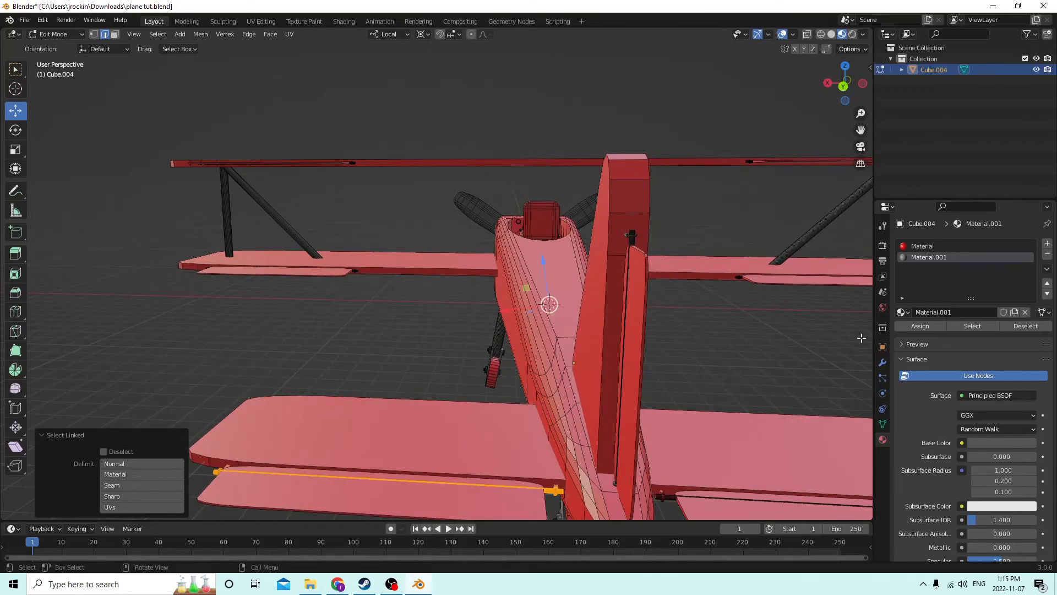
pyautogui.click(920, 326)
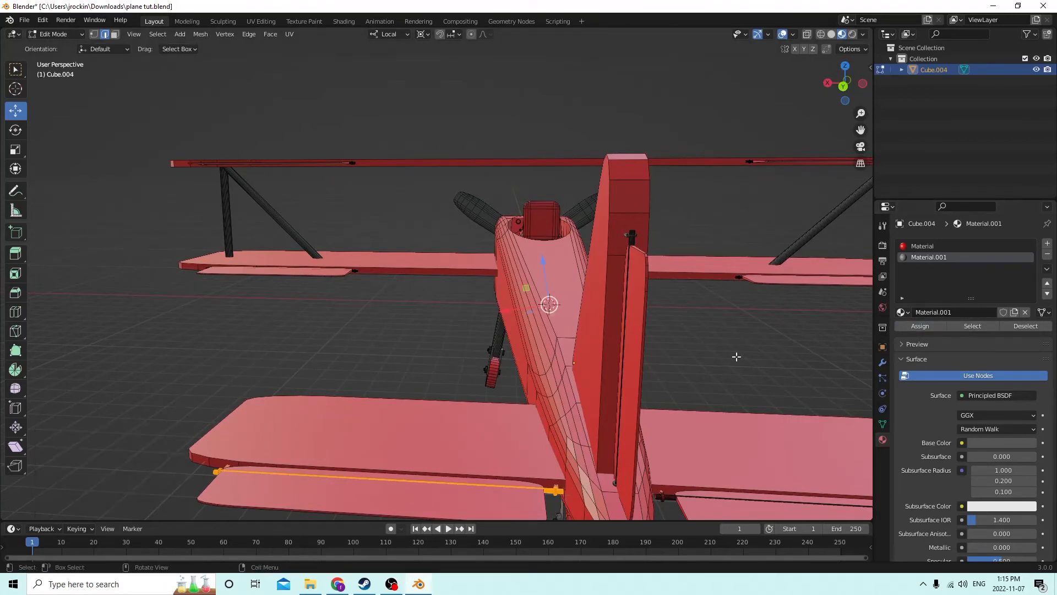
pyautogui.hotkey('alt', 'a')
# Assign the dark grey material to the hinge rod and brackets of the negative-X tail elevator, and clear the selection.
pyautogui.moveTo(726, 366); pyautogui.dragTo(639, 350, button='middle')
pyautogui.scroll(-3, 714, 346)
pyautogui.scroll(5, 636, 352)
pyautogui.scroll(-5, 613, 364)
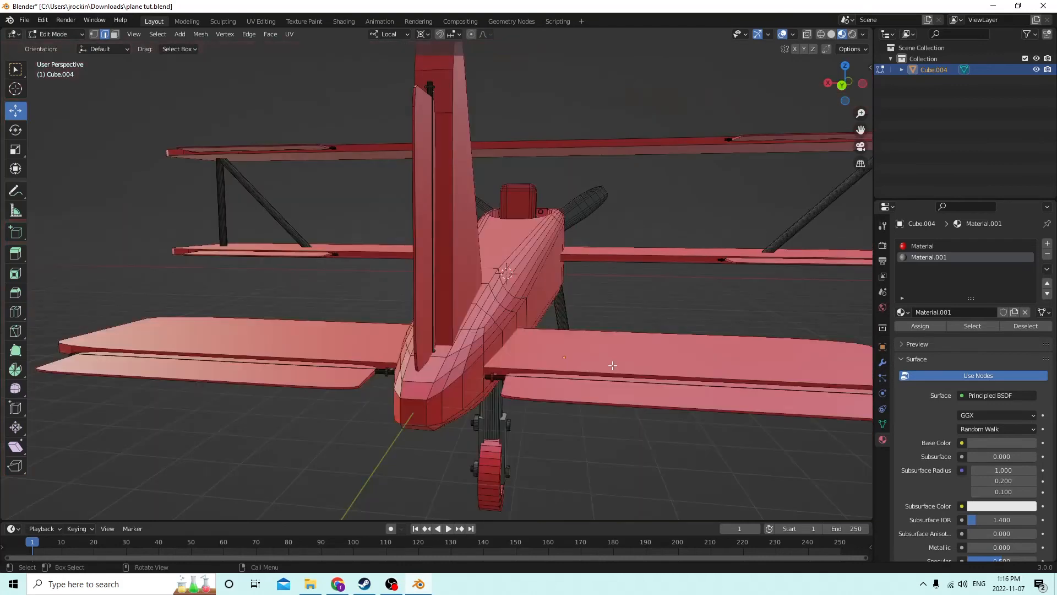
pyautogui.press('l')
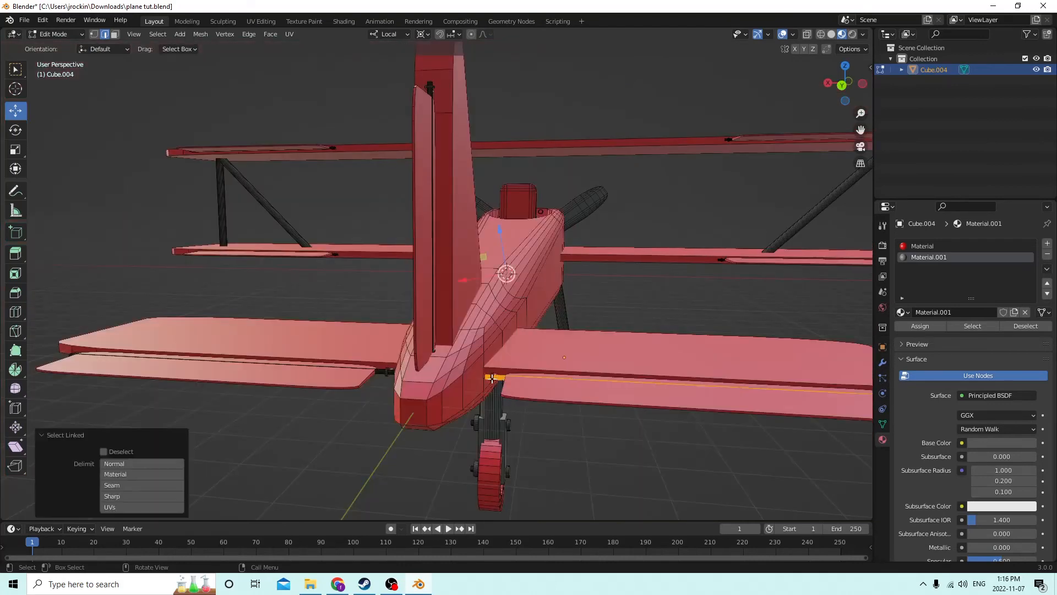
pyautogui.moveTo(492, 379); pyautogui.dragTo(380, 450, button='middle')
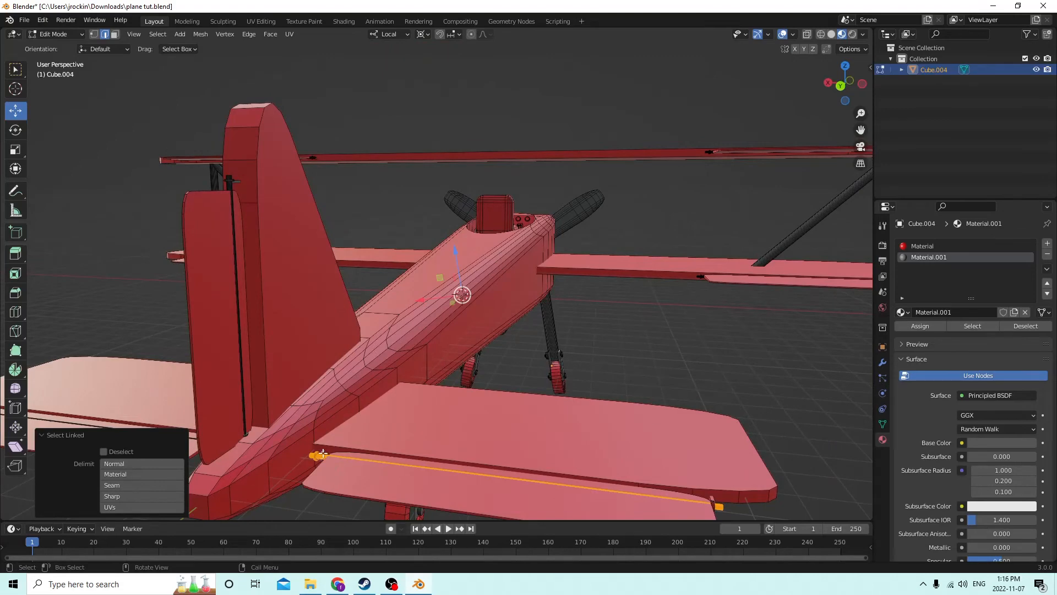
pyautogui.moveTo(767, 448); pyautogui.dragTo(497, 394, button='middle')
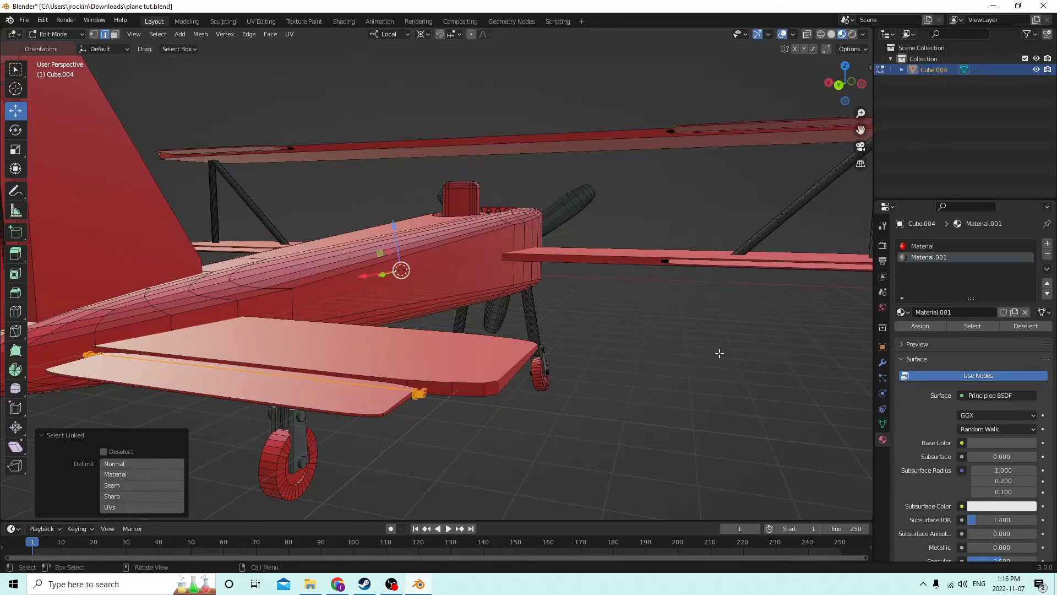
pyautogui.click(919, 327)
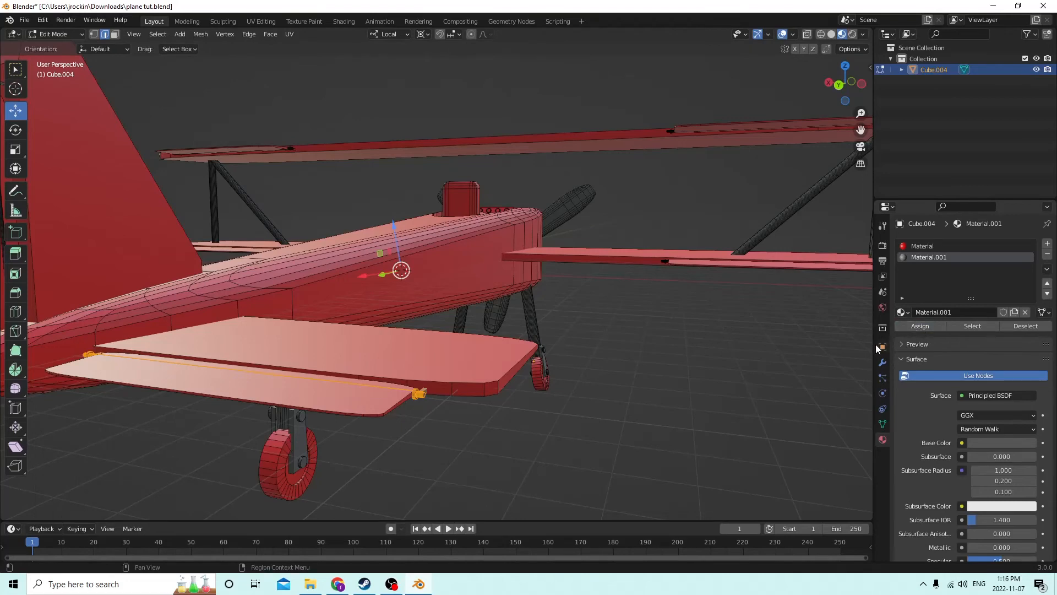
pyautogui.click(778, 352)
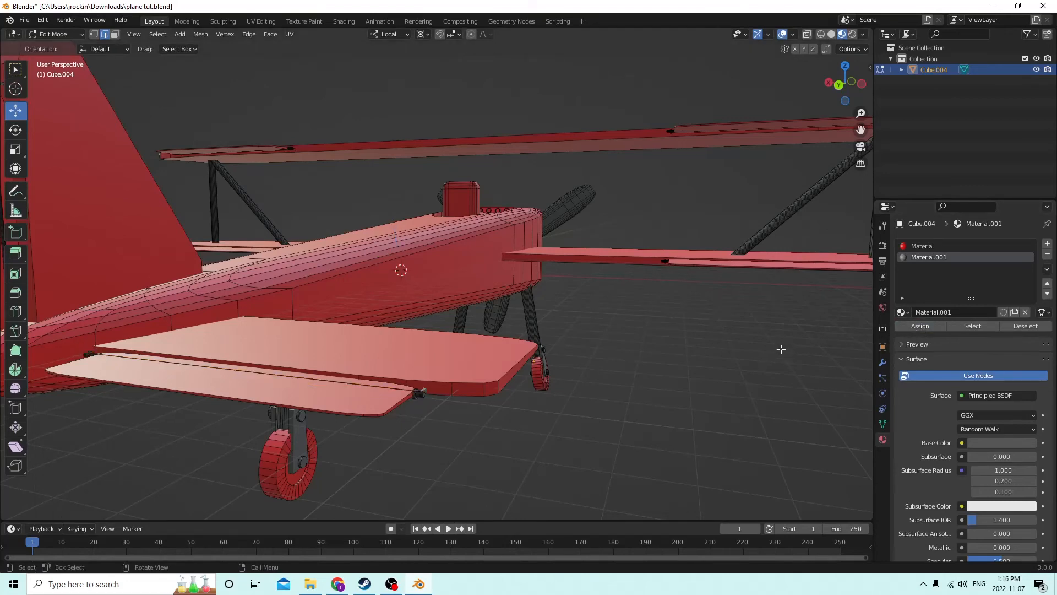
# Select all linked geometry of the tail wheel and both front landing gear wheels.
pyautogui.moveTo(781, 349); pyautogui.dragTo(568, 274, button='middle')
pyautogui.moveTo(351, 332); pyautogui.dragTo(372, 334, button='middle')
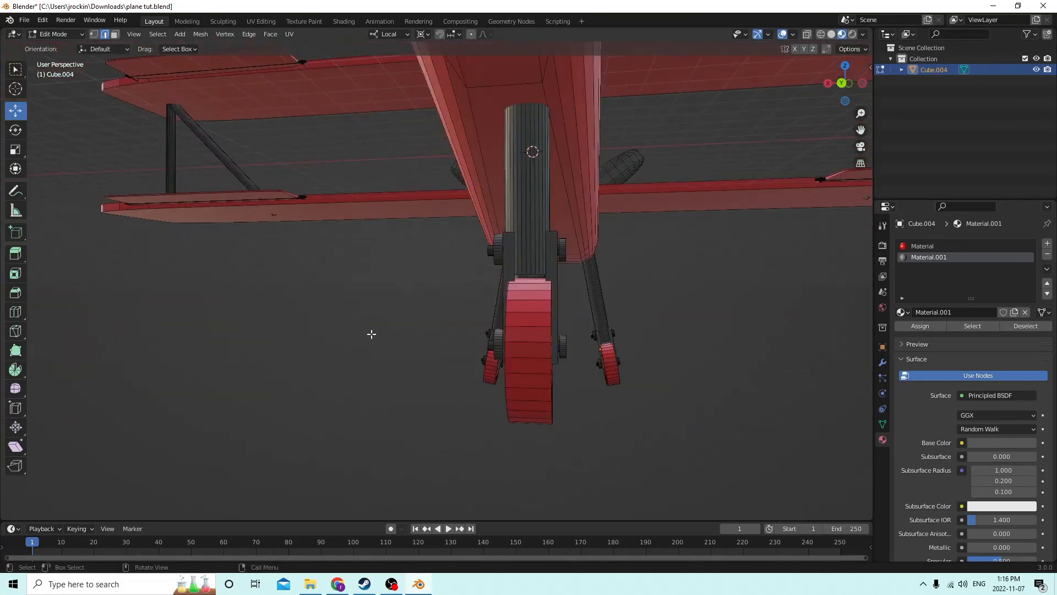
pyautogui.press('l')
pyautogui.moveTo(519, 390); pyautogui.dragTo(510, 391, button='middle')
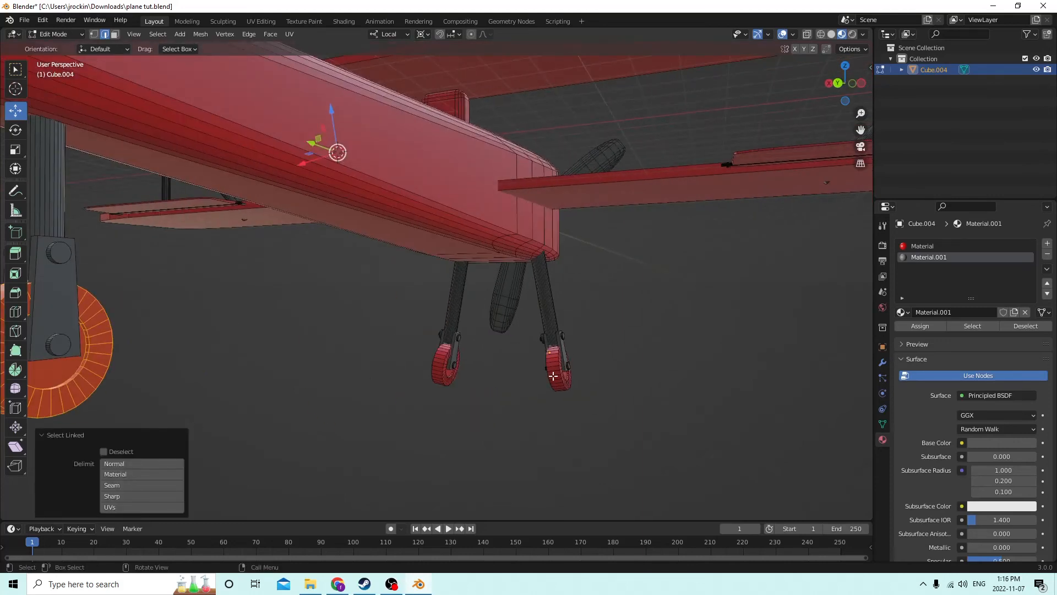
pyautogui.press('l')
pyautogui.press('l')
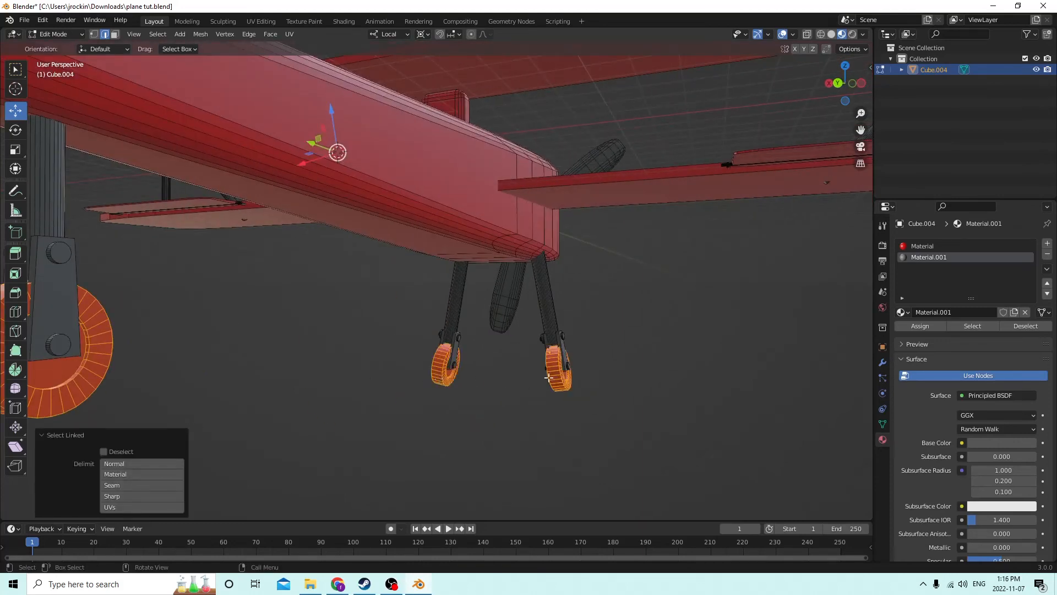
# Add a new material with a black base color and assign it to the three selected wheels.
pyautogui.click(1047, 243)
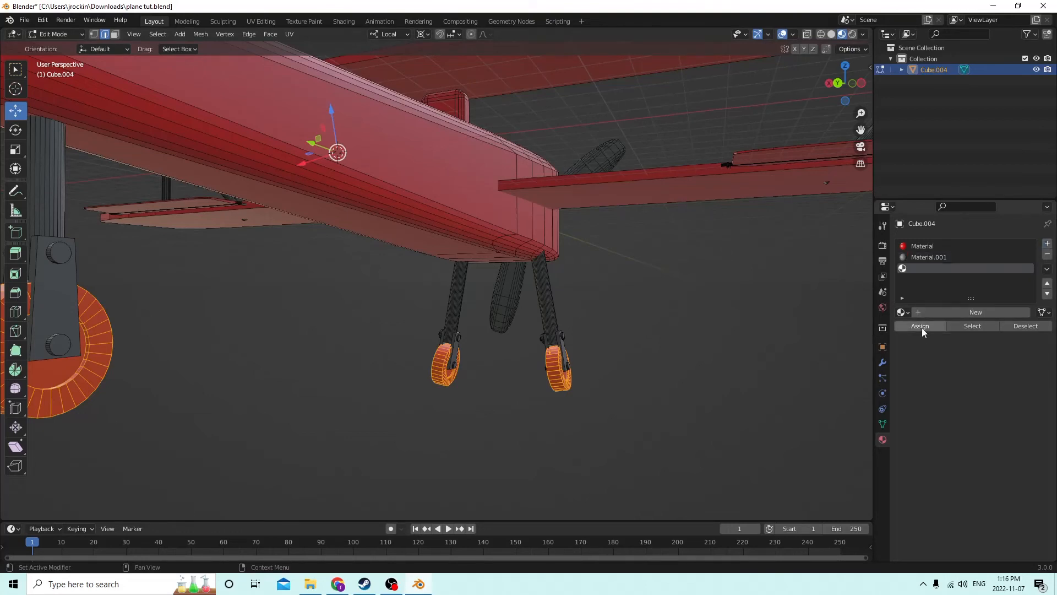
pyautogui.click(944, 312)
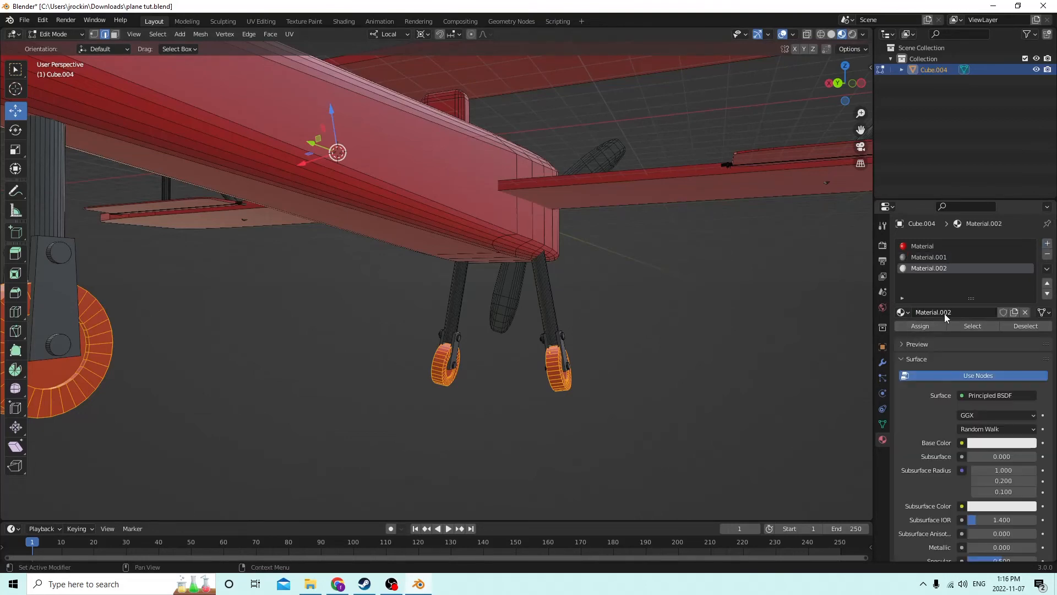
pyautogui.click(990, 445)
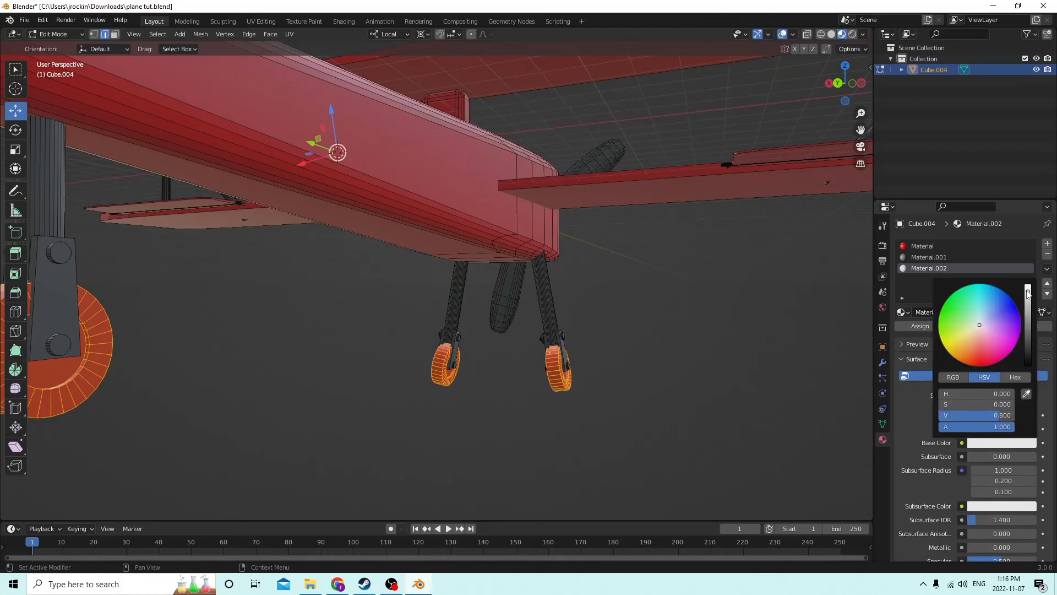
pyautogui.moveTo(1028, 291); pyautogui.dragTo(1028, 354)
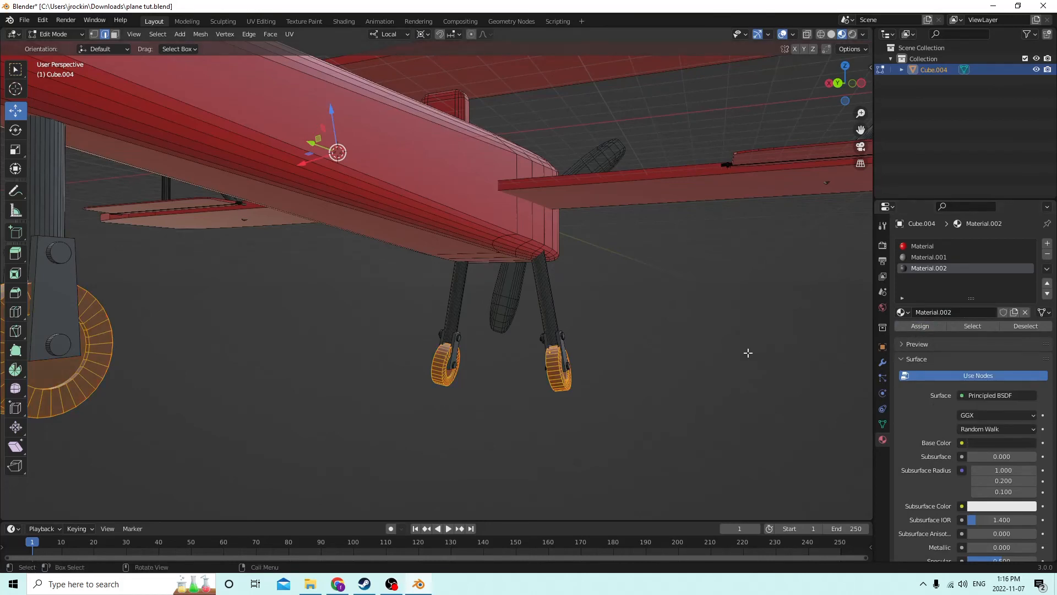
pyautogui.click(744, 354)
pyautogui.scroll(-2, 744, 354)
pyautogui.moveTo(745, 354); pyautogui.dragTo(787, 353, button='middle')
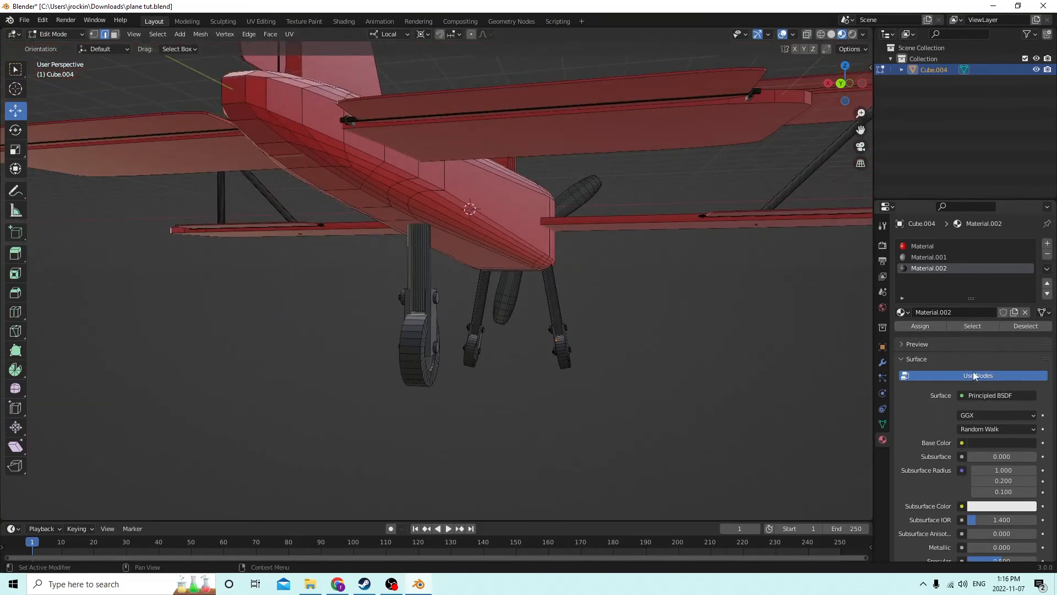
pyautogui.click(984, 444)
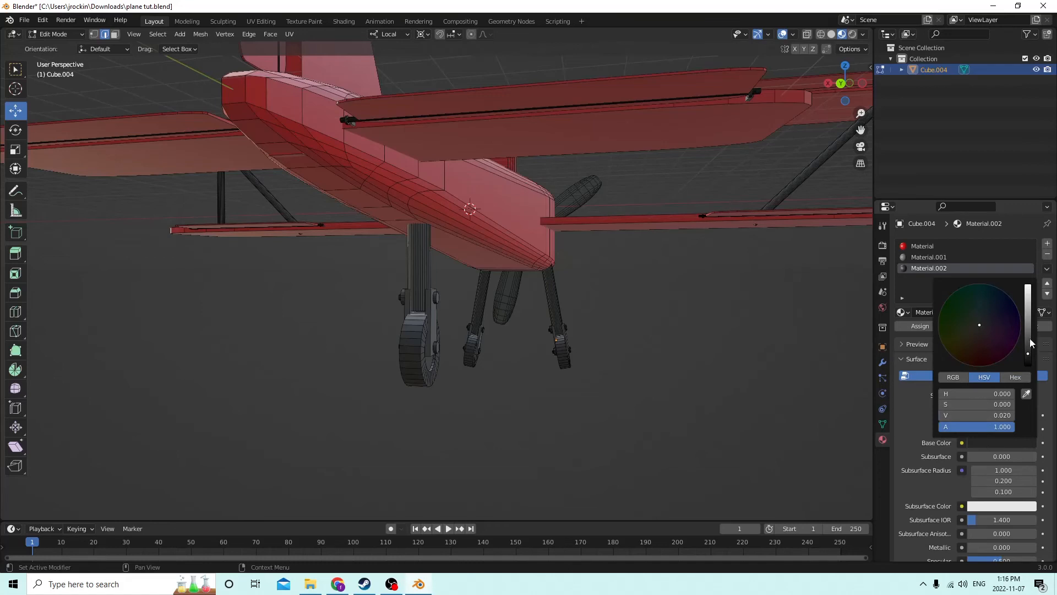
pyautogui.moveTo(1027, 352); pyautogui.dragTo(1027, 365)
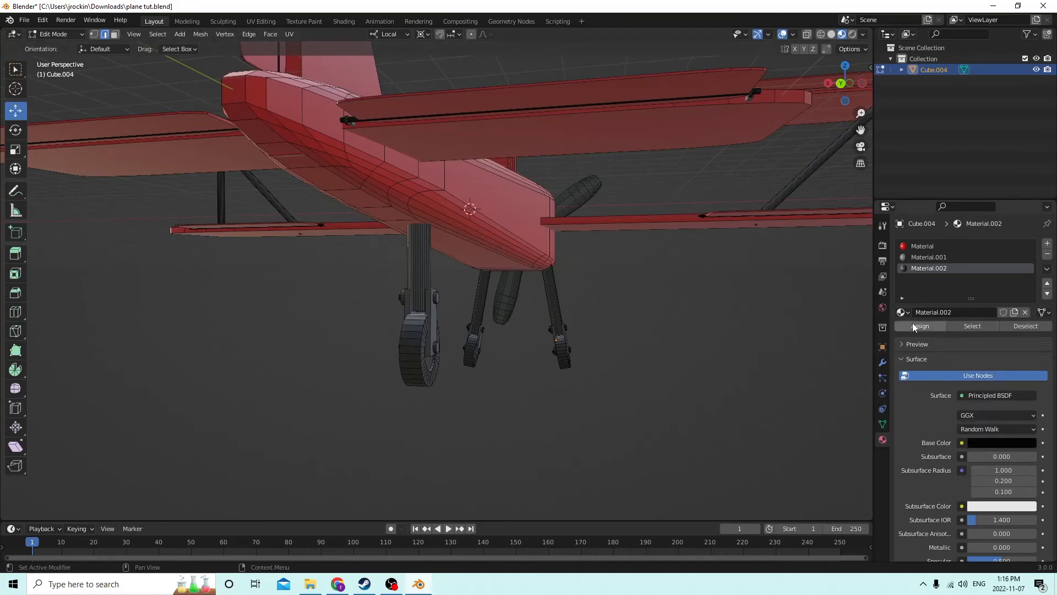
# Select the backrest and base of the pilot seat in the cockpit in Edit Mode.
pyautogui.moveTo(719, 359); pyautogui.dragTo(500, 340, button='middle')
pyautogui.scroll(-4, 662, 353)
pyautogui.press('Tab')
pyautogui.scroll(6, 567, 357)
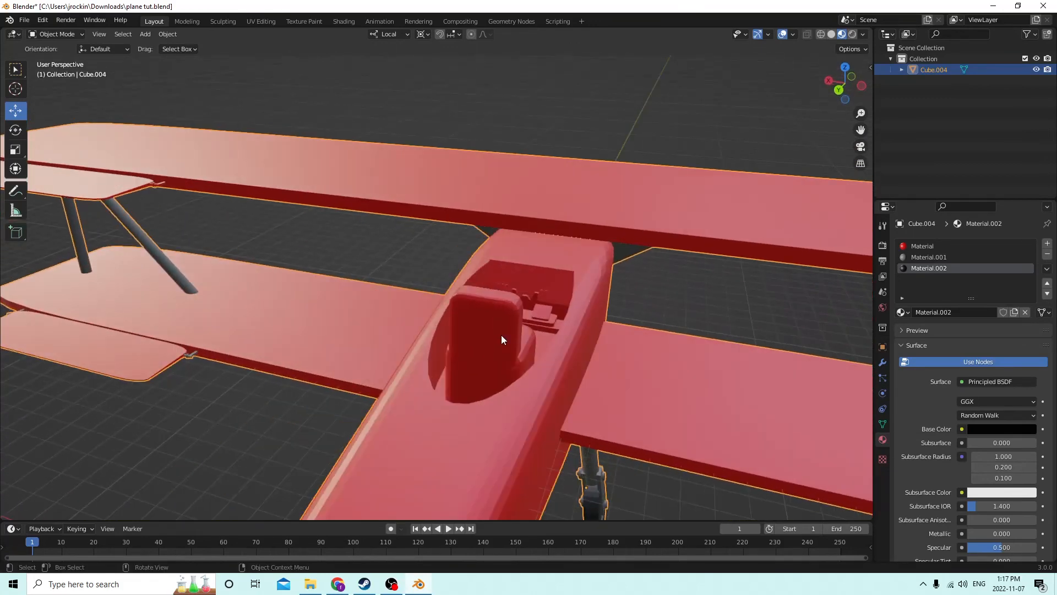
pyautogui.press('Tab')
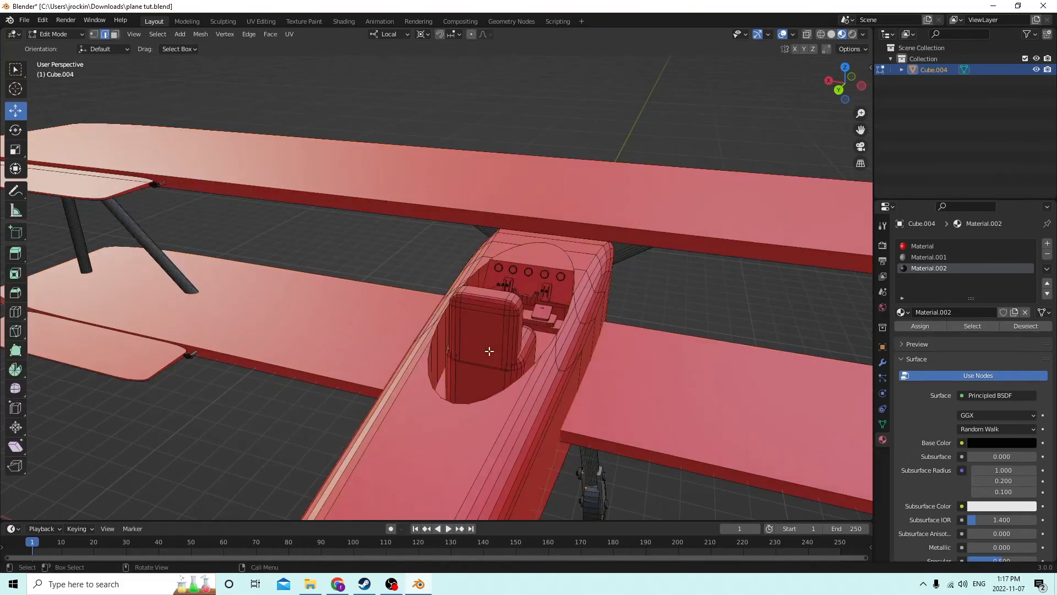
pyautogui.press('l')
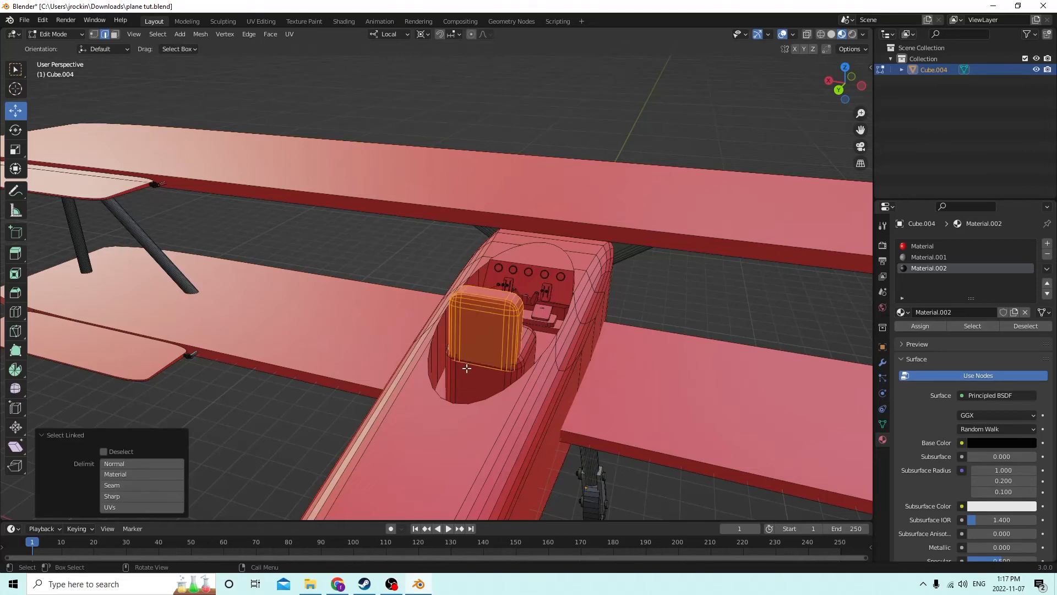
pyautogui.press('l')
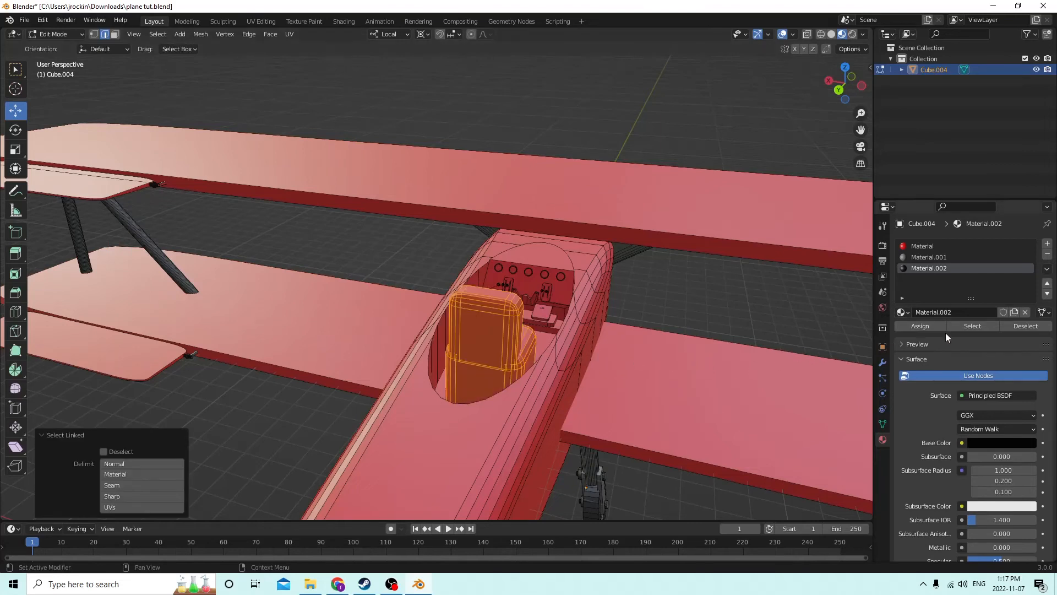
# Add a new material with an orange base color, assign it to the pilot seat, and clear the selection.
pyautogui.click(1047, 243)
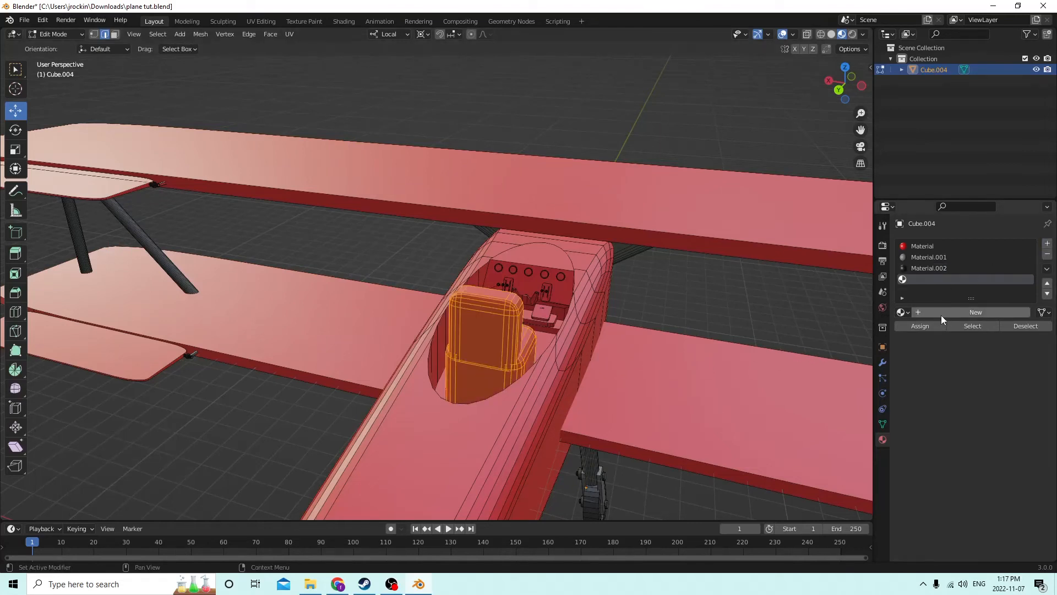
pyautogui.click(944, 312)
pyautogui.click(990, 442)
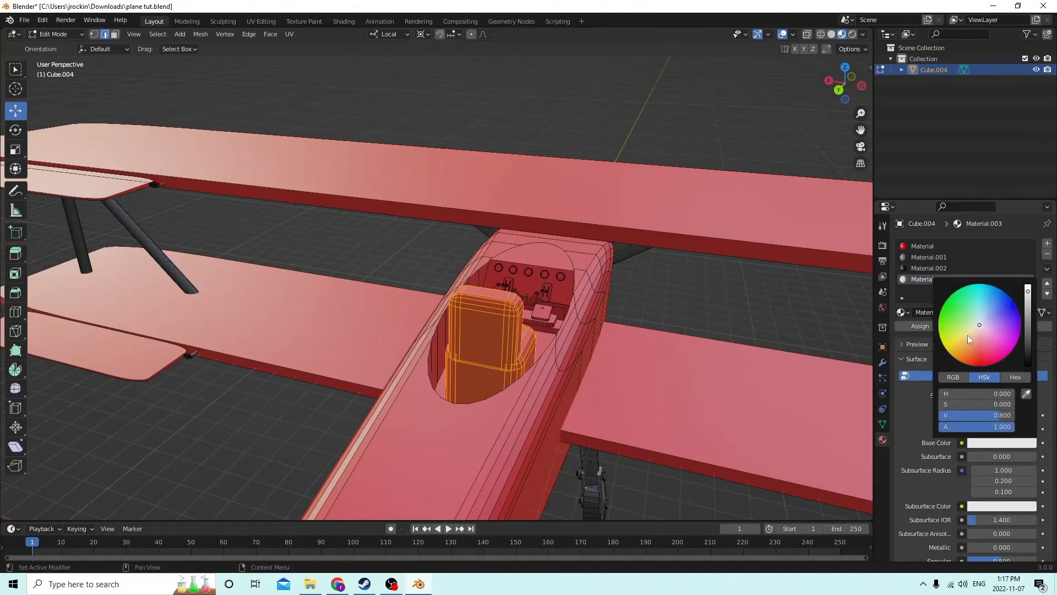
pyautogui.moveTo(980, 321); pyautogui.dragTo(961, 358)
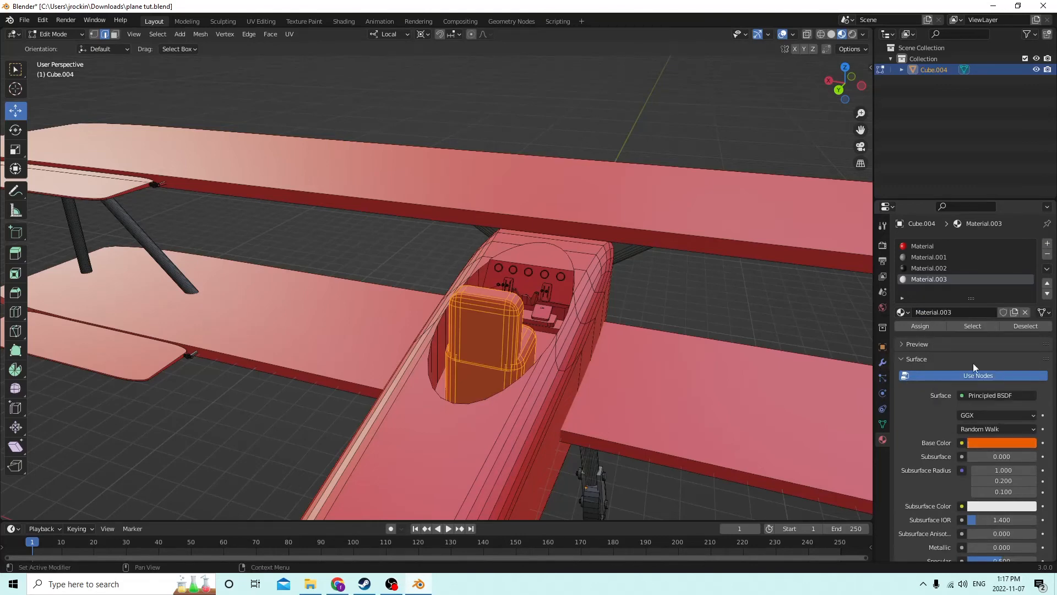
pyautogui.click(919, 326)
pyautogui.moveTo(723, 306); pyautogui.dragTo(701, 310, button='middle')
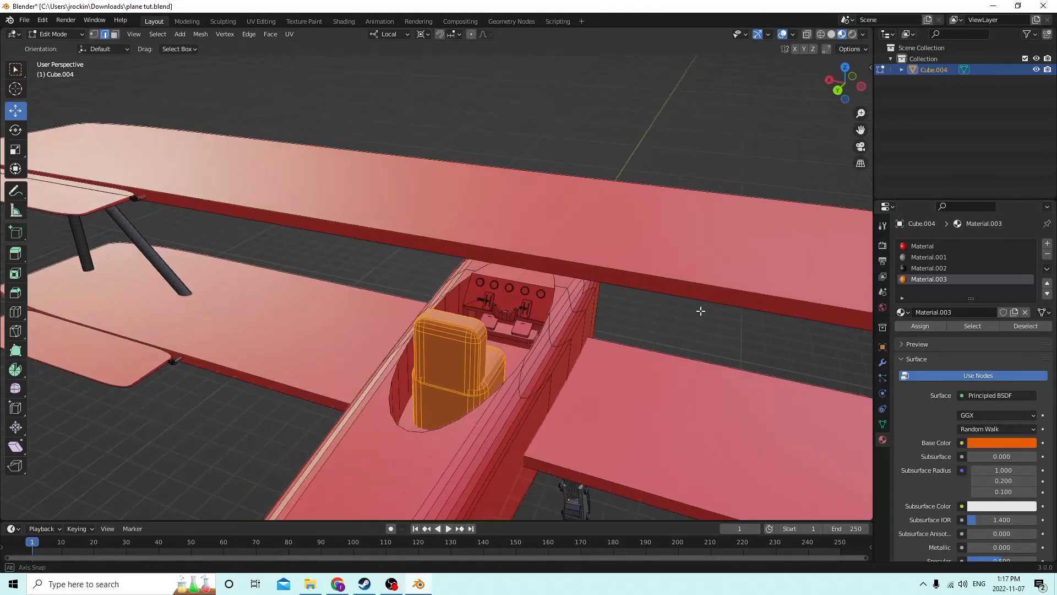
pyautogui.scroll(4, 712, 305)
pyautogui.moveTo(565, 271); pyautogui.dragTo(554, 267, button='middle')
pyautogui.click(817, 338)
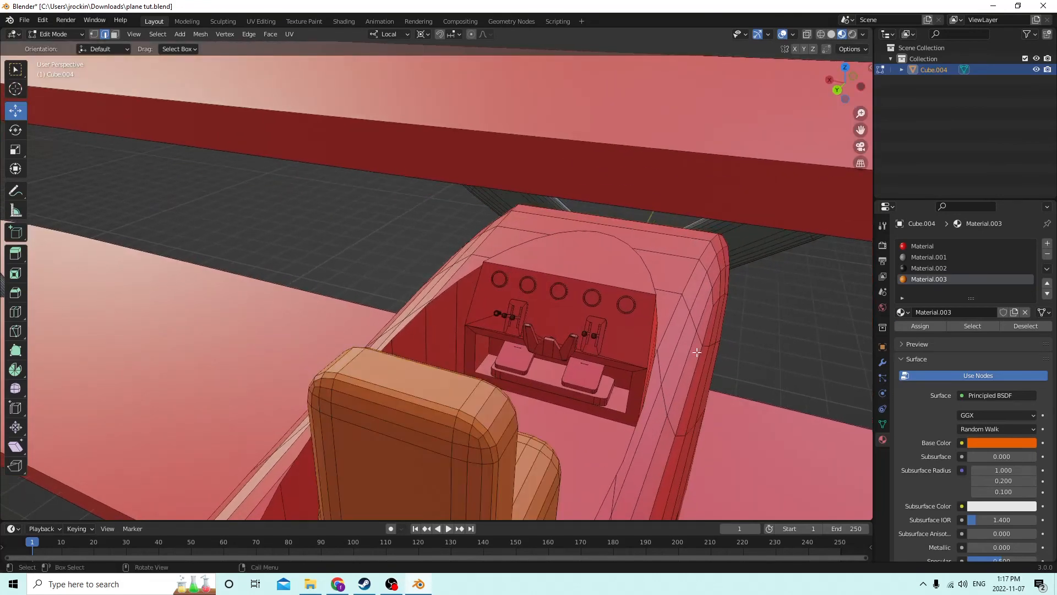
# Assign the black material Material.002 to the two pedal pads in front of the pilot seat.
pyautogui.click(590, 375)
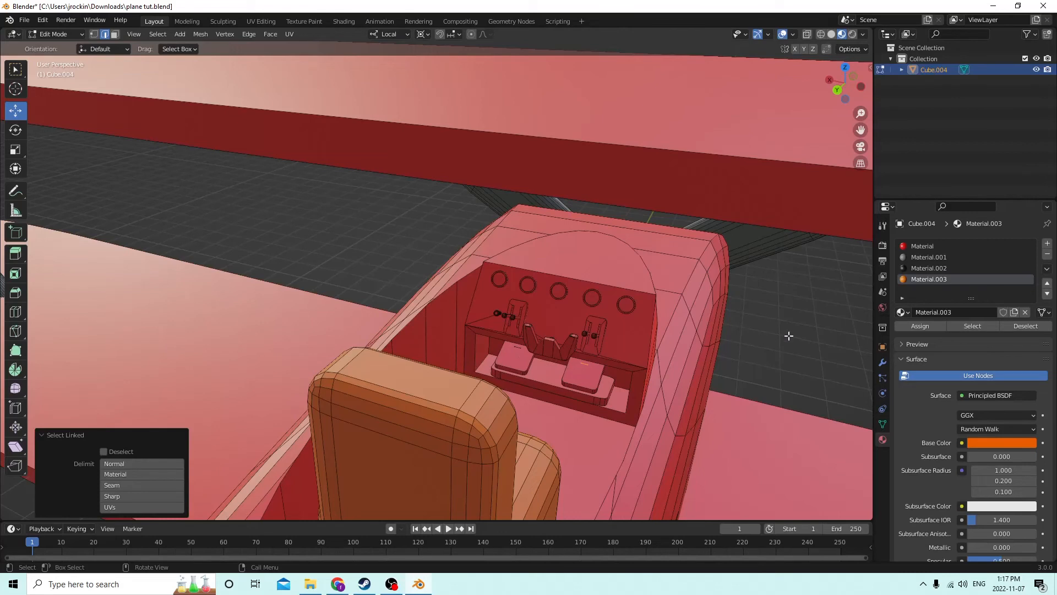
pyautogui.click(782, 340)
pyautogui.press('l')
pyautogui.press('l')
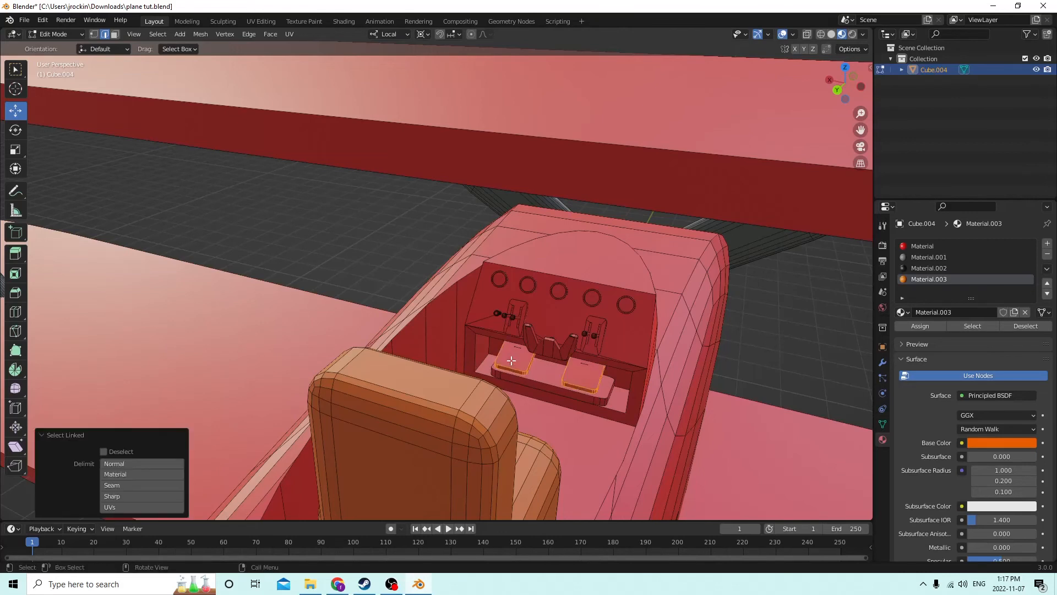
pyautogui.click(930, 267)
pyautogui.click(913, 326)
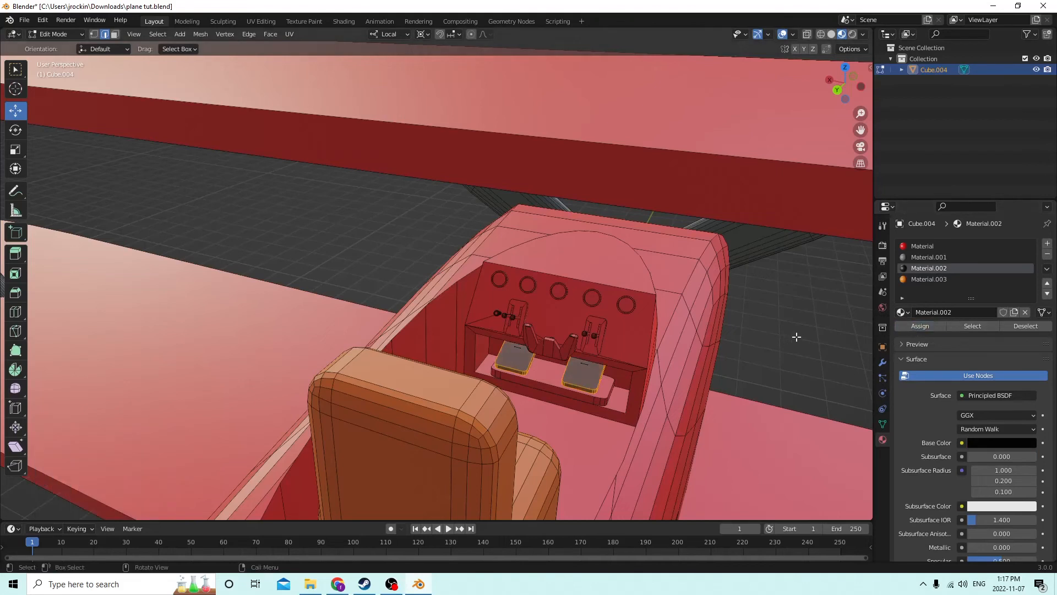
# Assign the dark grey material Material.001 to the base plate beneath the two cockpit pedals.
pyautogui.click(593, 404)
pyautogui.press('l')
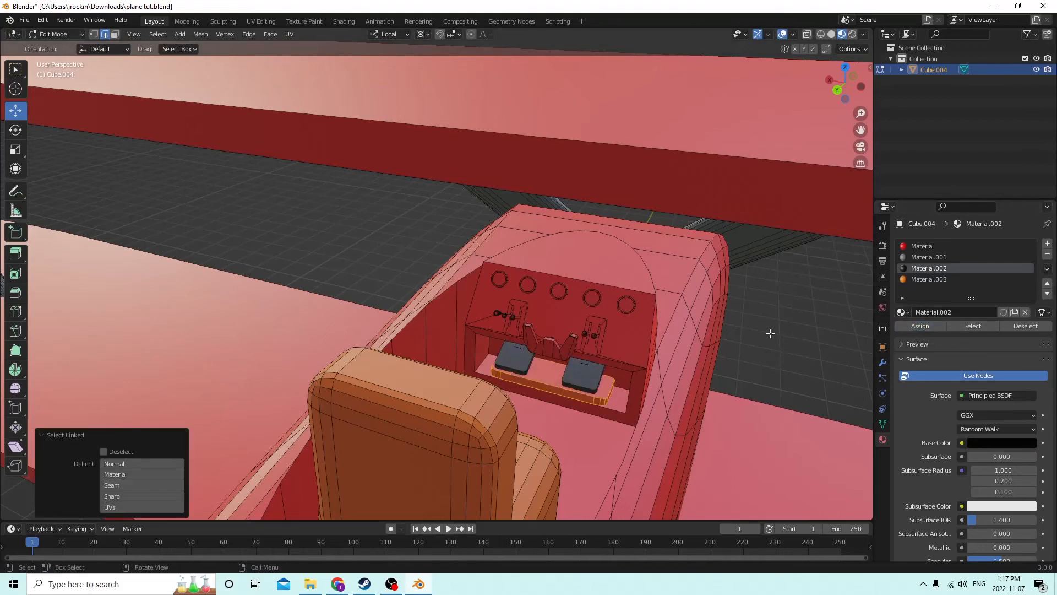
pyautogui.click(914, 258)
pyautogui.click(913, 326)
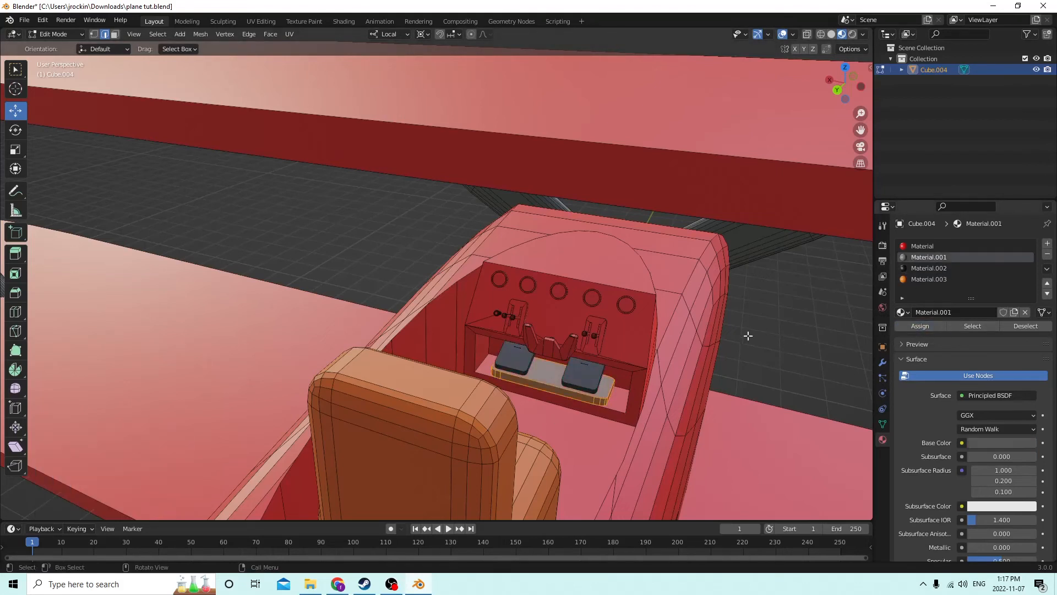
# Assign the black material Material.002 to the cockpit instrument panel and clear the selection.
pyautogui.click(782, 338)
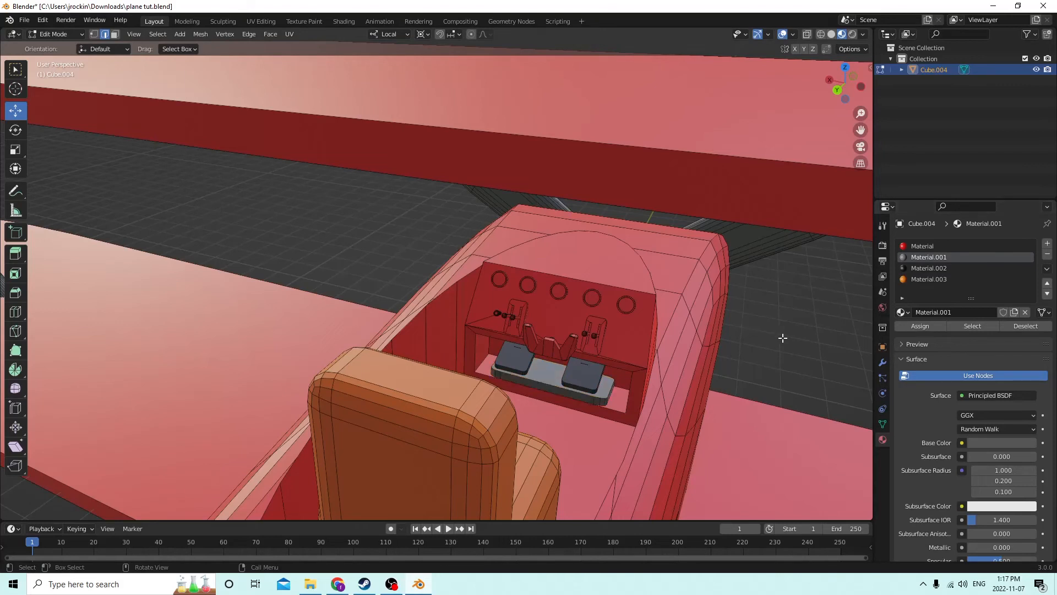
pyautogui.press('l')
pyautogui.click(628, 335)
pyautogui.press('l')
pyautogui.press('l')
pyautogui.hotkey('alt', 'a')
pyautogui.press('l')
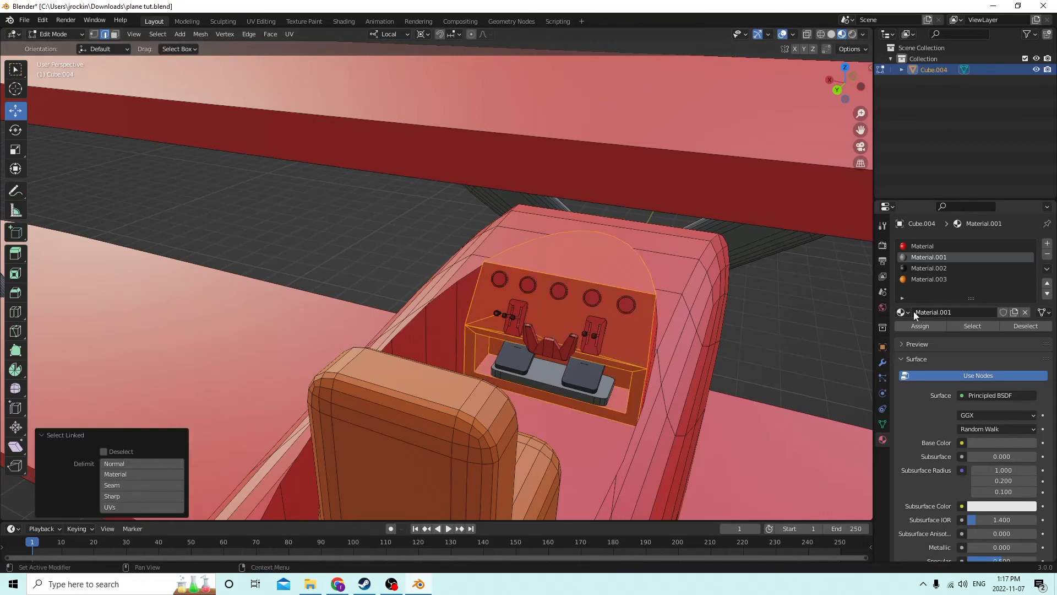
pyautogui.click(909, 267)
pyautogui.click(909, 326)
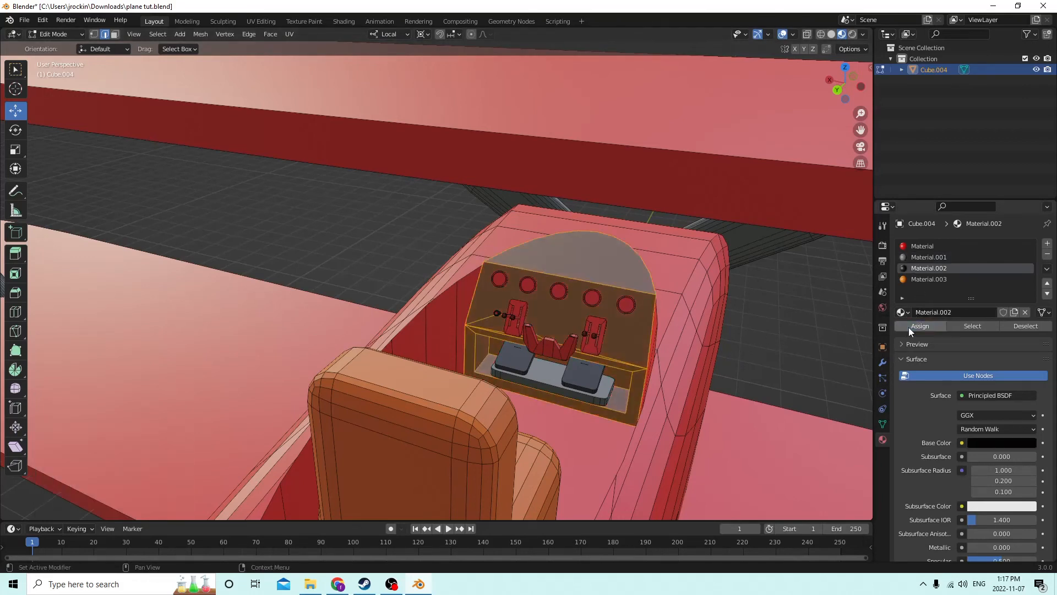
pyautogui.hotkey('alt', 'a')
# Add a new material with an amber yellow base color and assign it to the five round gauges on the instrument panel.
pyautogui.scroll(3, 798, 338)
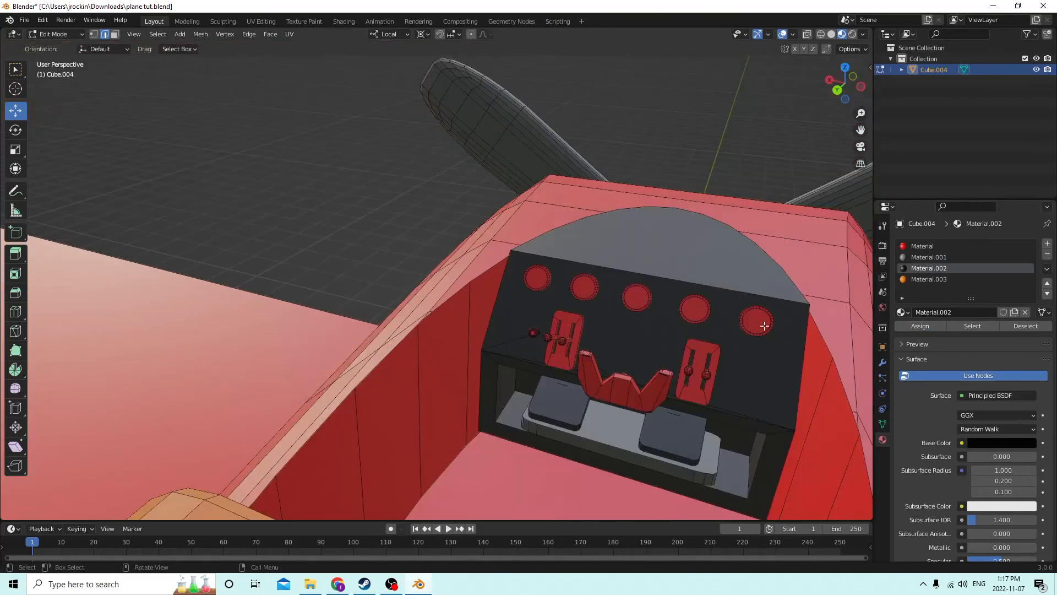
pyautogui.moveTo(764, 325); pyautogui.dragTo(719, 322, button='middle')
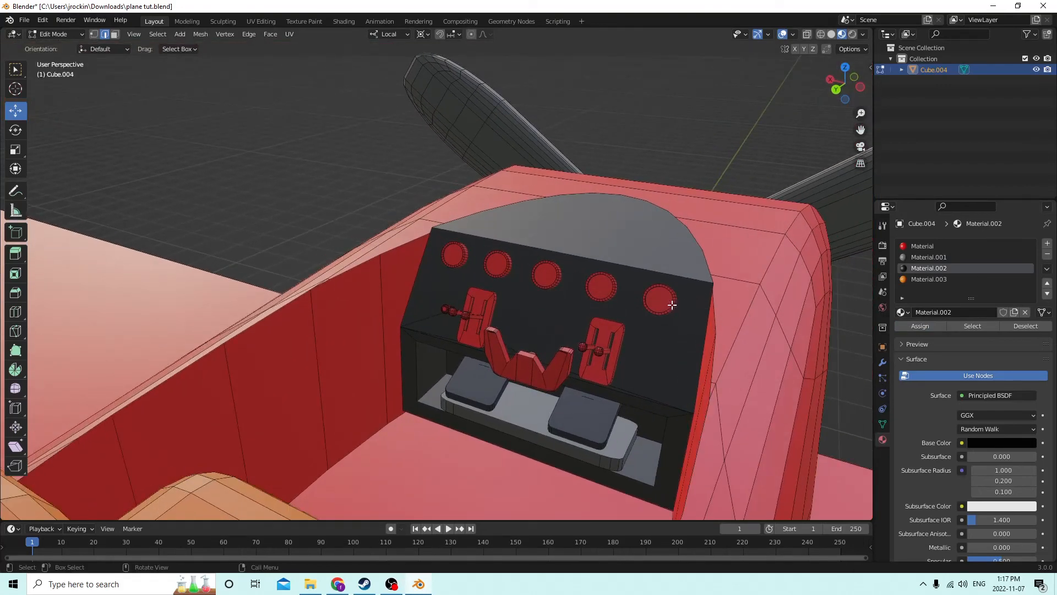
pyautogui.press('l')
pyautogui.press('l')
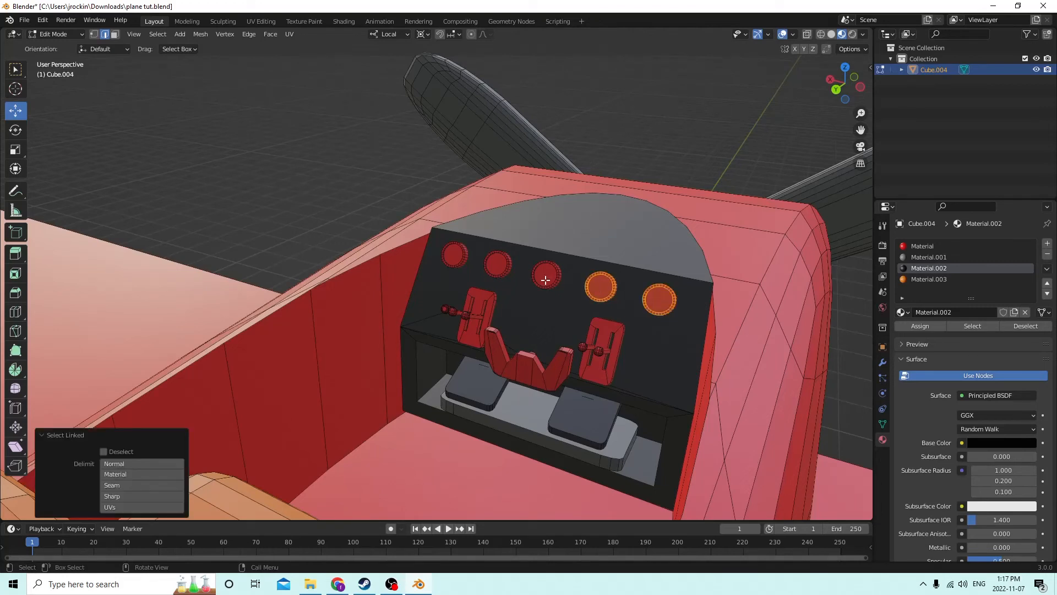
pyautogui.press('l')
pyautogui.press('l')
pyautogui.press('l')
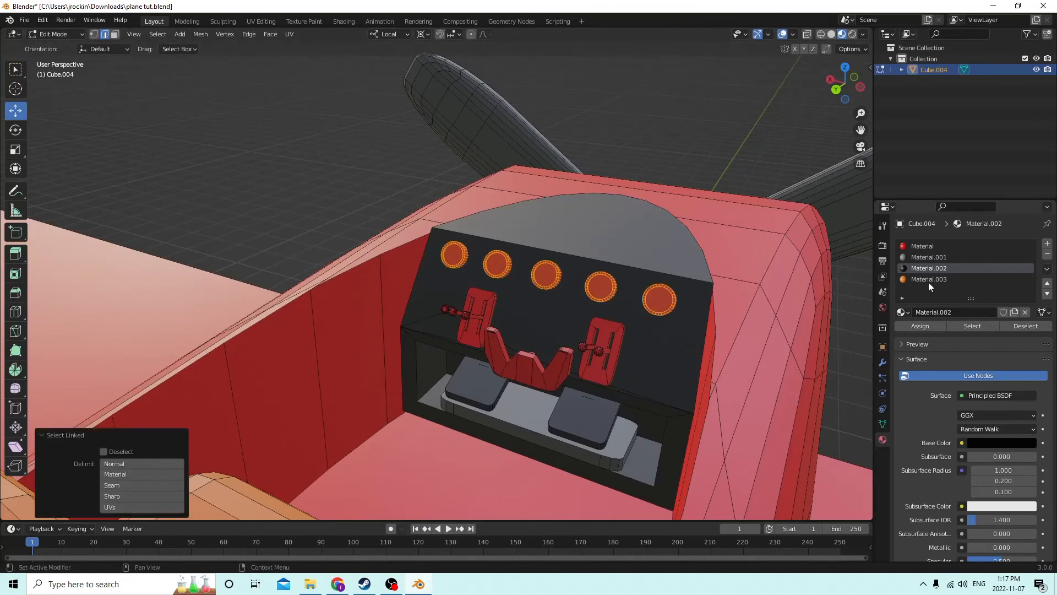
pyautogui.click(1048, 244)
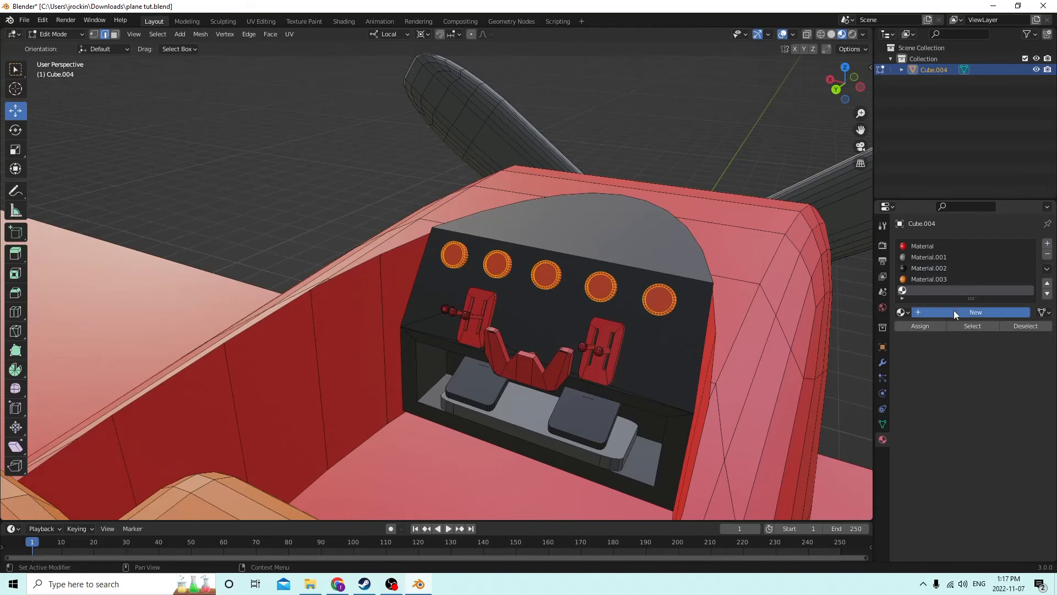
pyautogui.click(953, 311)
pyautogui.click(984, 444)
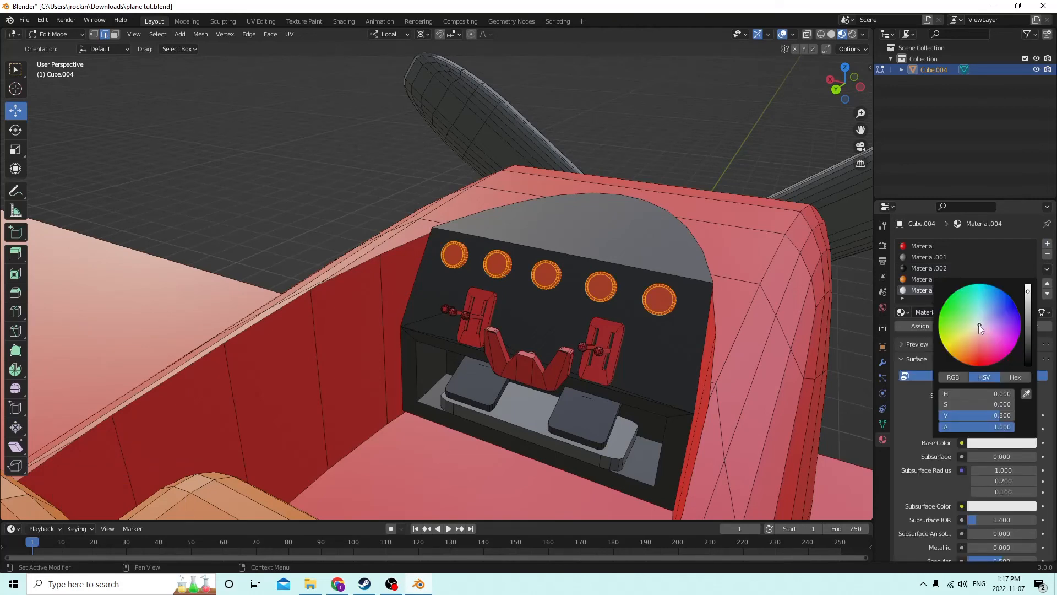
pyautogui.moveTo(979, 325); pyautogui.dragTo(952, 353)
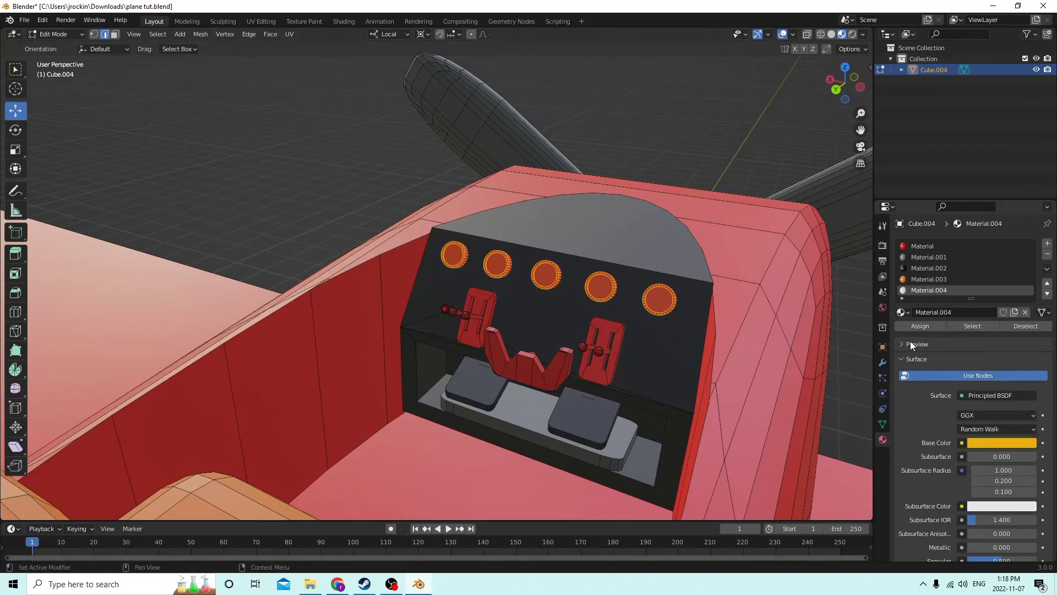
pyautogui.click(913, 326)
# Give the control yoke a new yellow material with hue about 0.14 and saturation about 0.975, and clear the selection.
pyautogui.moveTo(683, 226); pyautogui.dragTo(695, 237, button='middle')
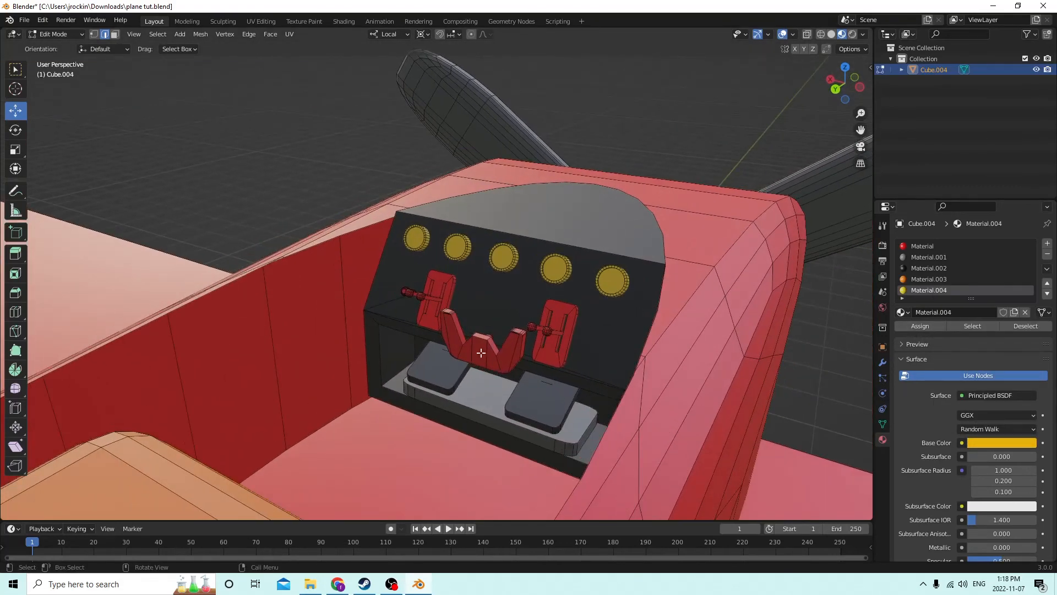
pyautogui.press('l')
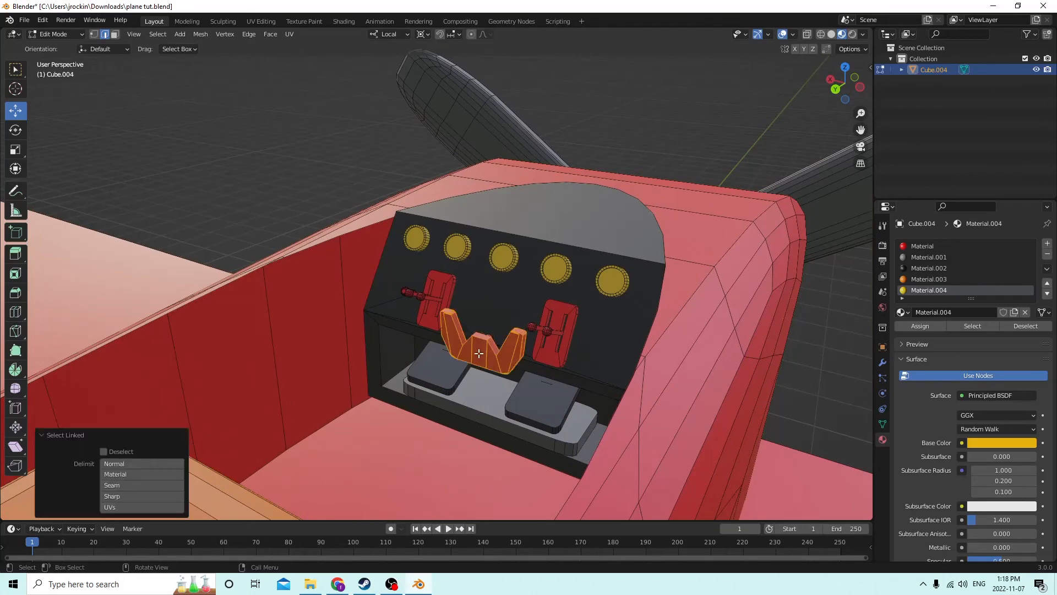
pyautogui.click(926, 270)
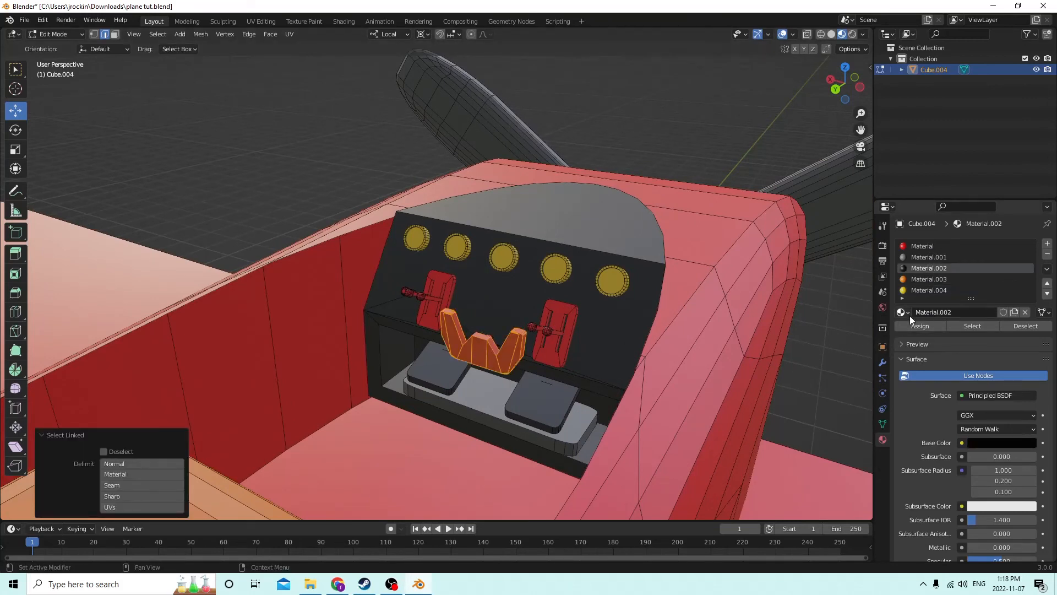
pyautogui.click(1047, 243)
pyautogui.click(956, 312)
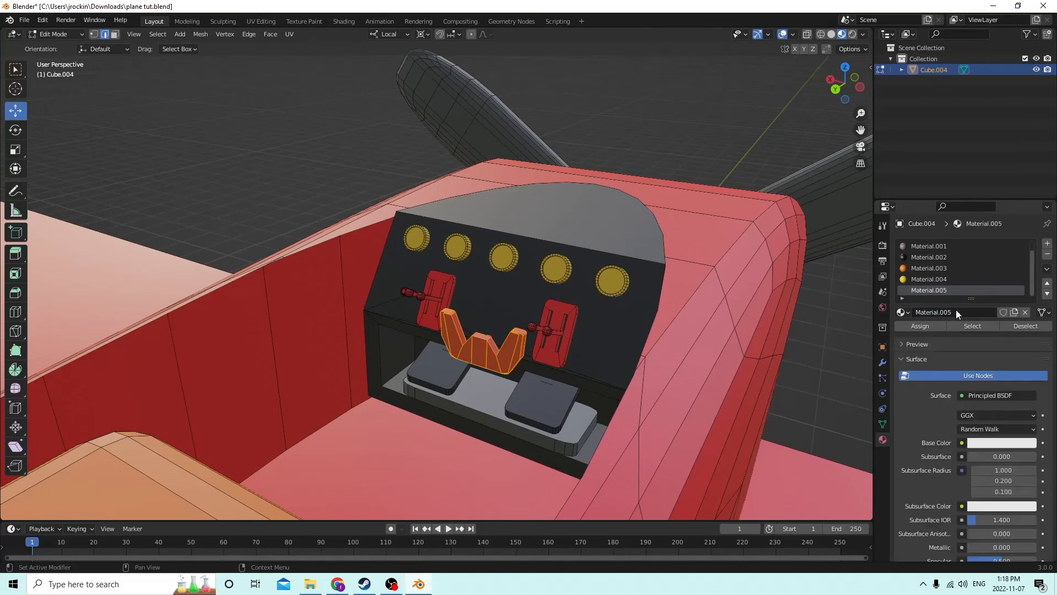
pyautogui.click(982, 444)
pyautogui.moveTo(985, 330); pyautogui.dragTo(954, 343)
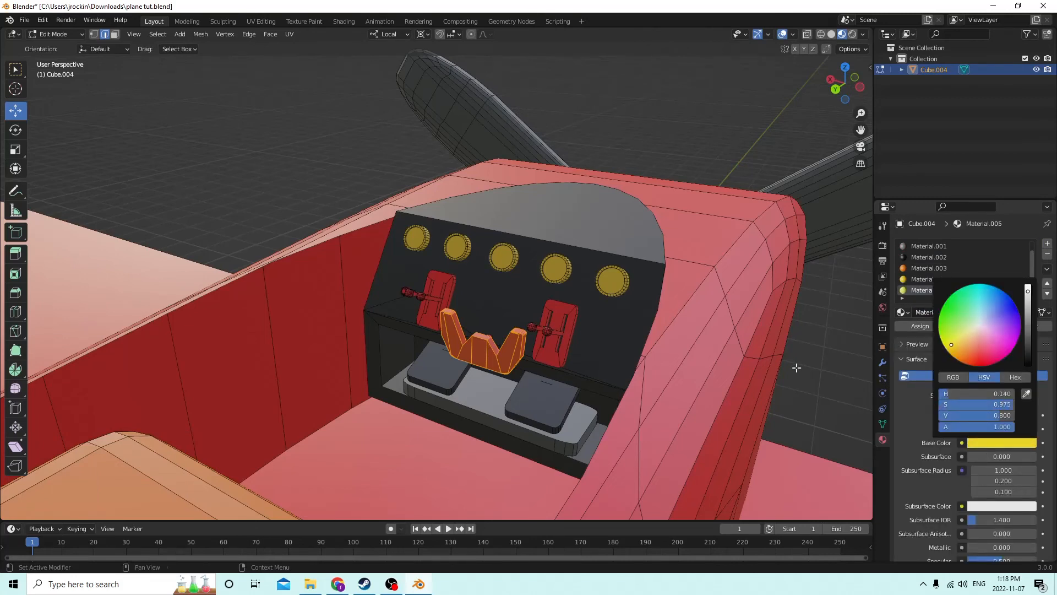
pyautogui.click(815, 352)
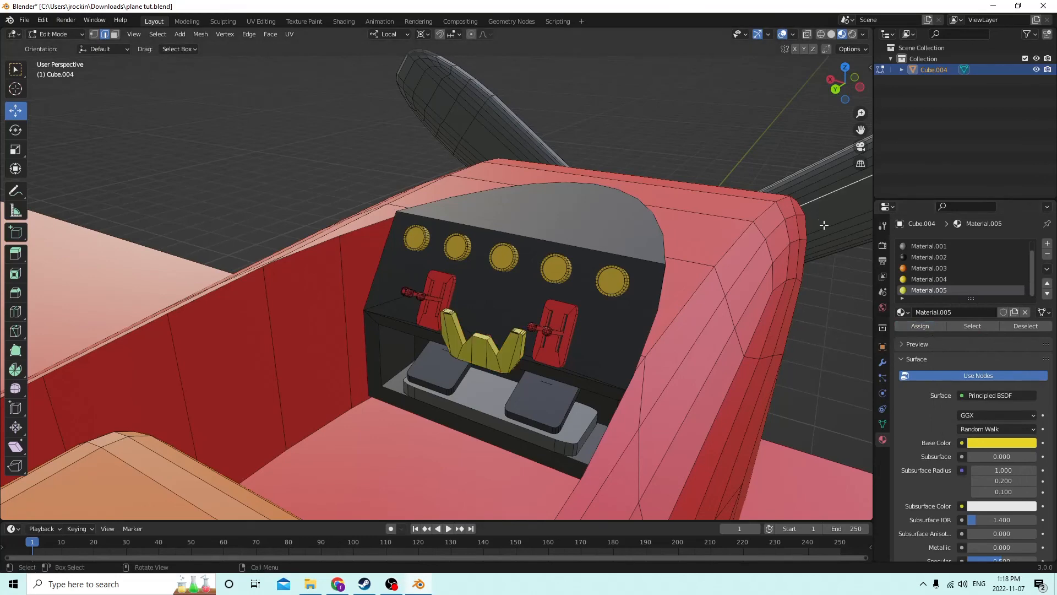
pyautogui.click(840, 341)
# Add a new material with a medium grey base color, assign it to the two slotted lever plates, and clear the selection.
pyautogui.moveTo(798, 321); pyautogui.dragTo(803, 319, button='middle')
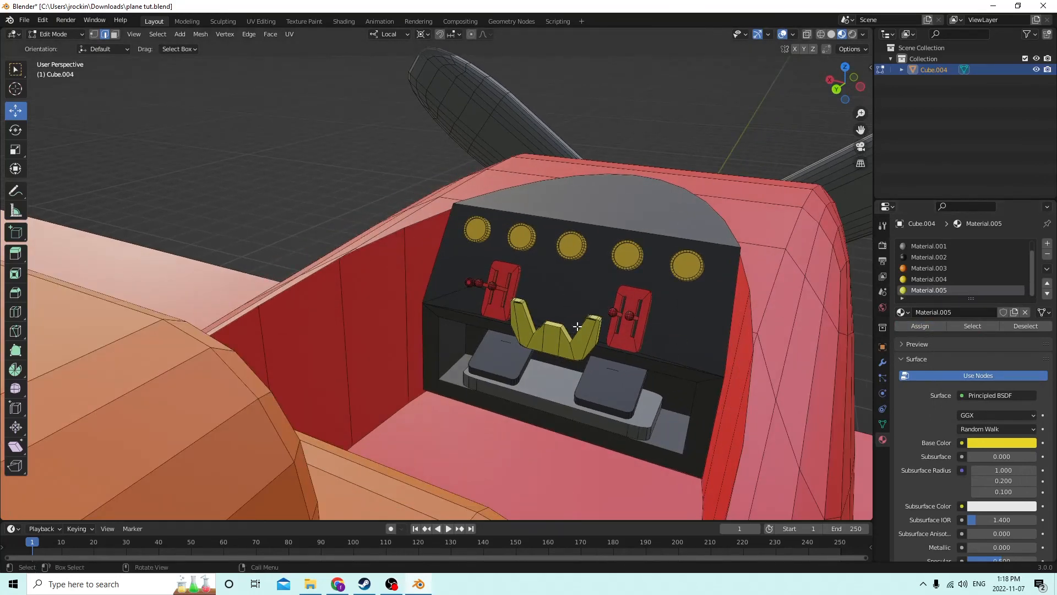
pyautogui.press('l')
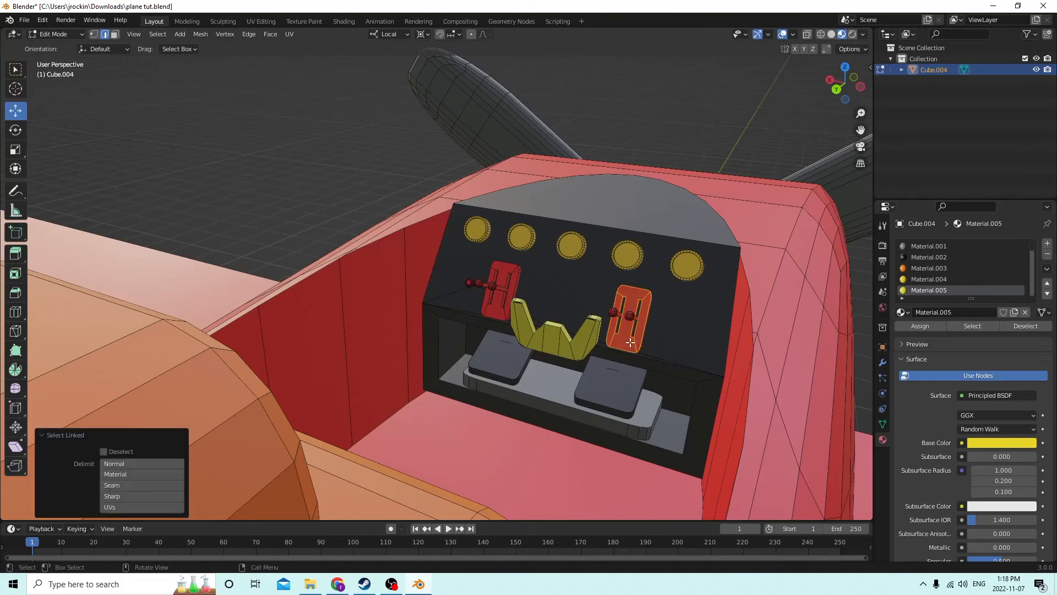
pyautogui.press('l')
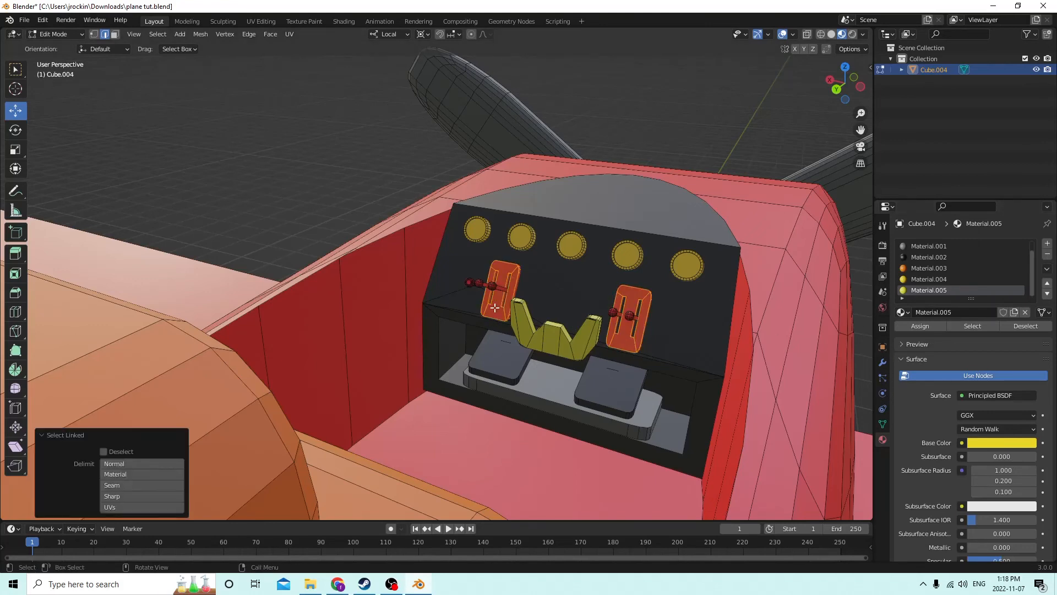
pyautogui.click(1048, 243)
pyautogui.click(951, 313)
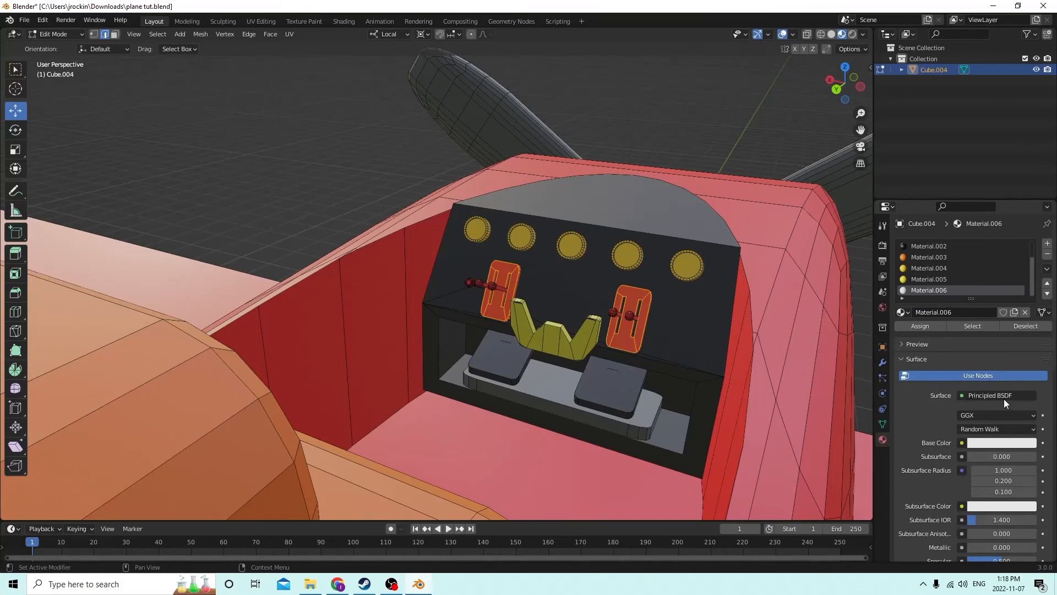
pyautogui.click(988, 441)
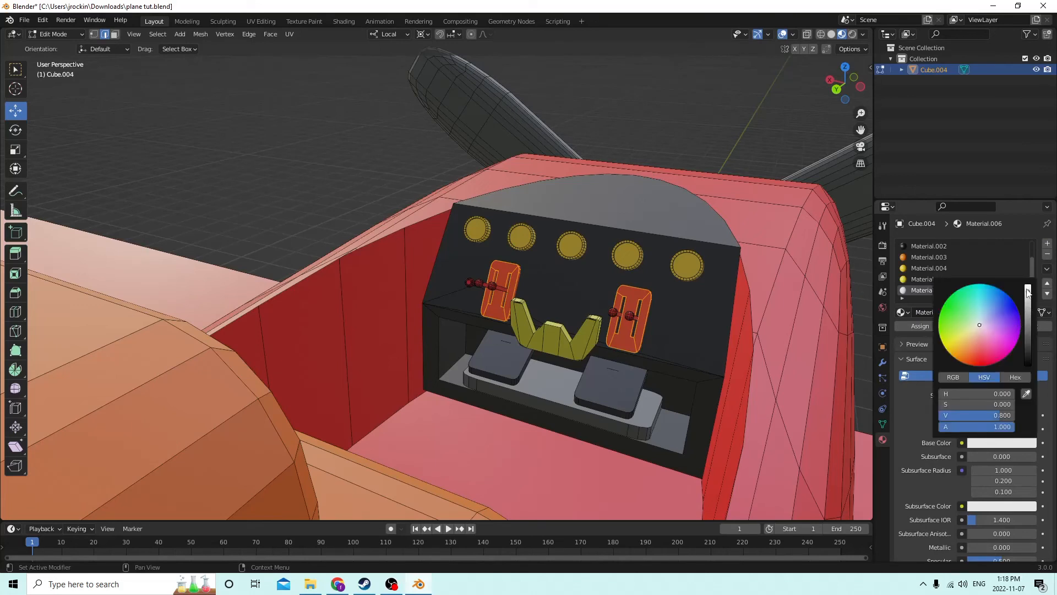
pyautogui.moveTo(1028, 291); pyautogui.dragTo(1029, 325)
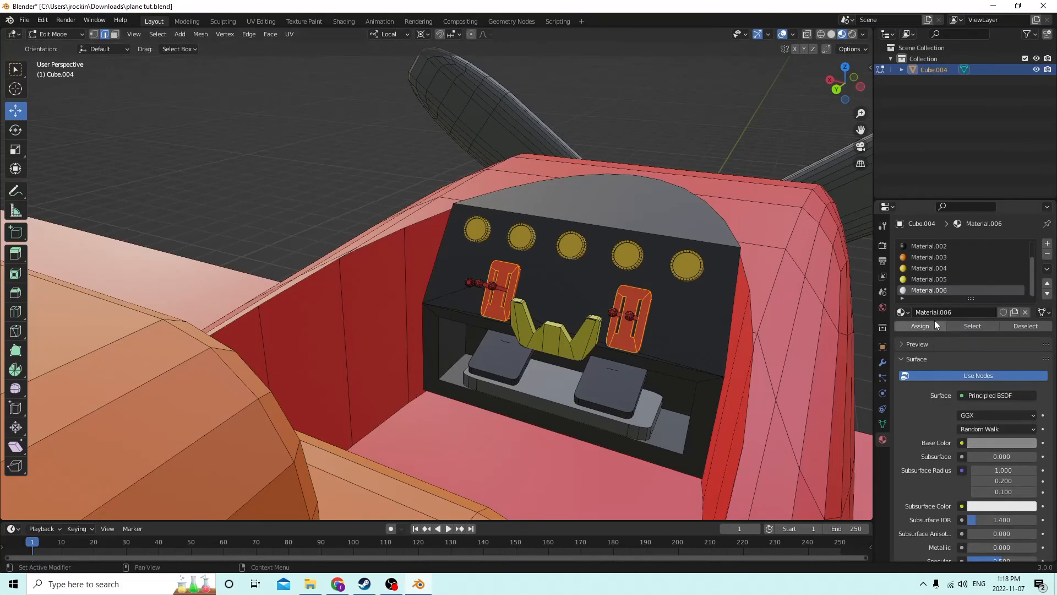
pyautogui.click(935, 323)
pyautogui.click(292, 205)
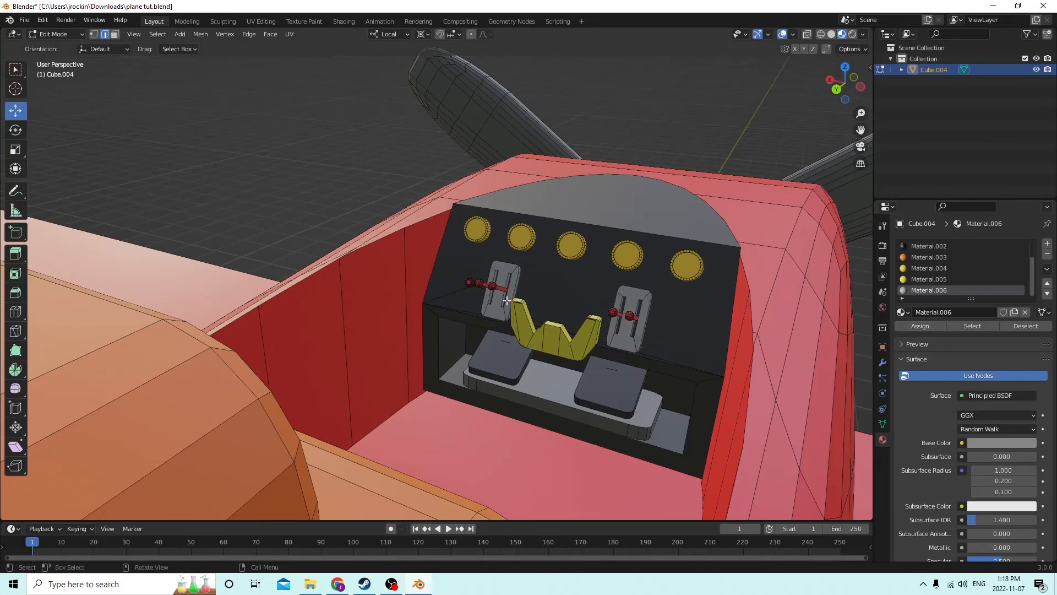
# Assign the grey material Material.006 to the thin rods of all the cockpit levers and clear the selection.
pyautogui.press('l')
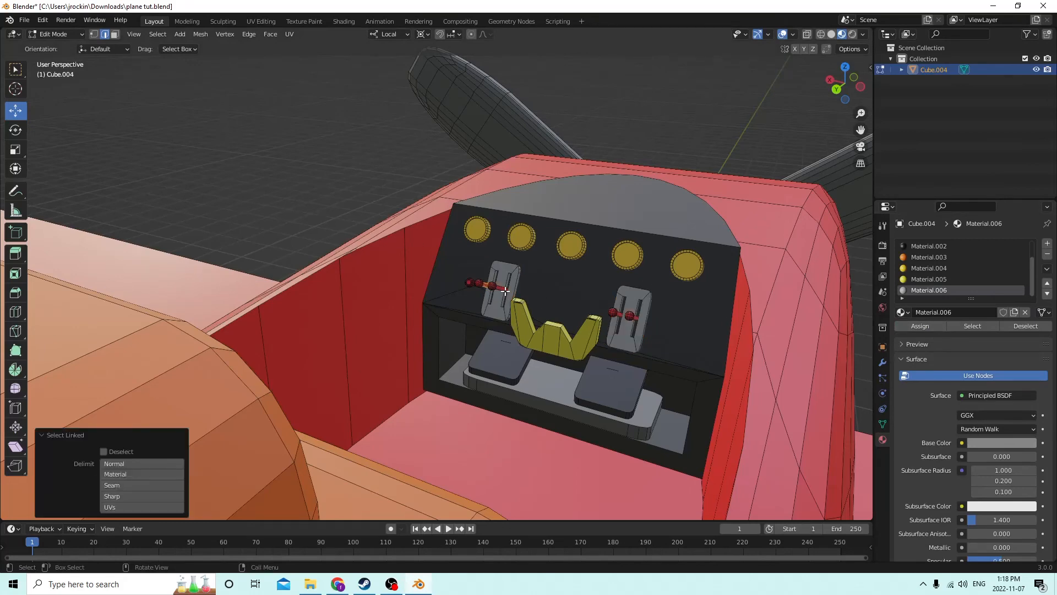
pyautogui.moveTo(545, 302); pyautogui.dragTo(415, 414, button='middle')
pyautogui.scroll(2, 554, 302)
pyautogui.scroll(3, 492, 292)
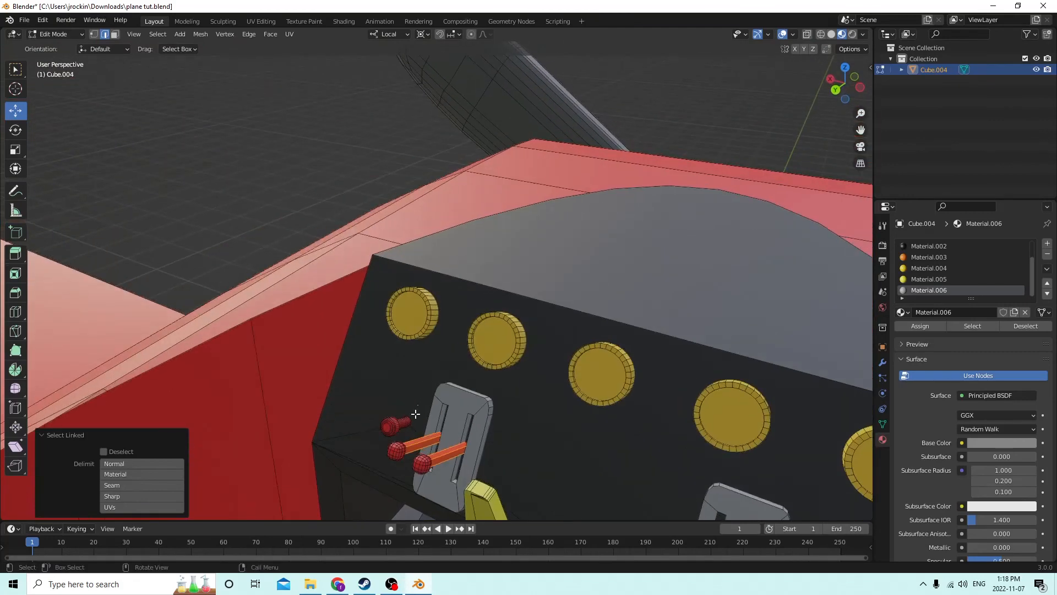
pyautogui.scroll(-4, 446, 380)
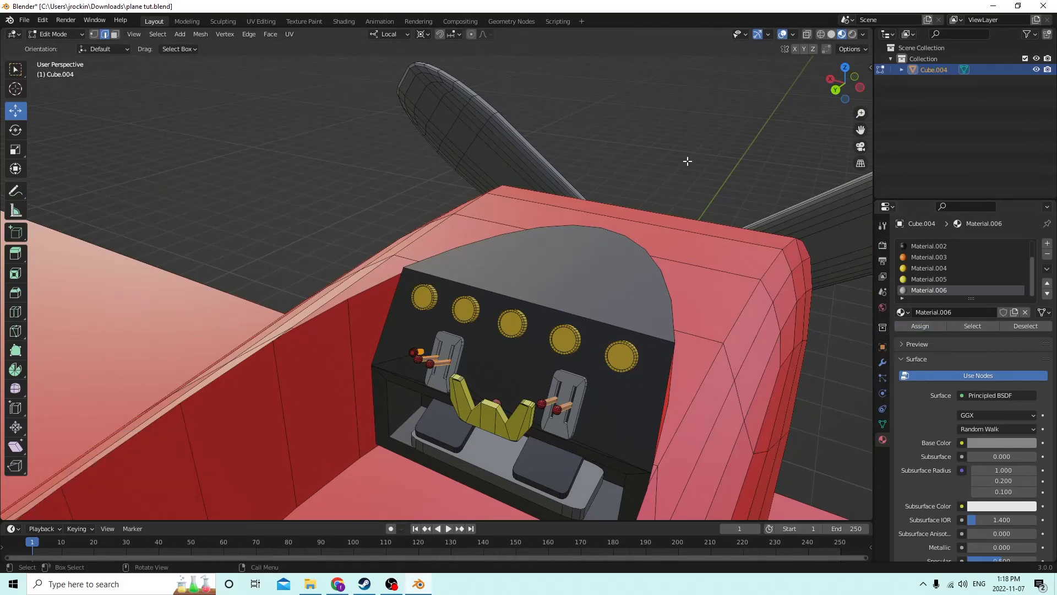
# Add a new material with a bright green base color and assign it to the round knobs on the cockpit lever ends.
pyautogui.scroll(4, 696, 165)
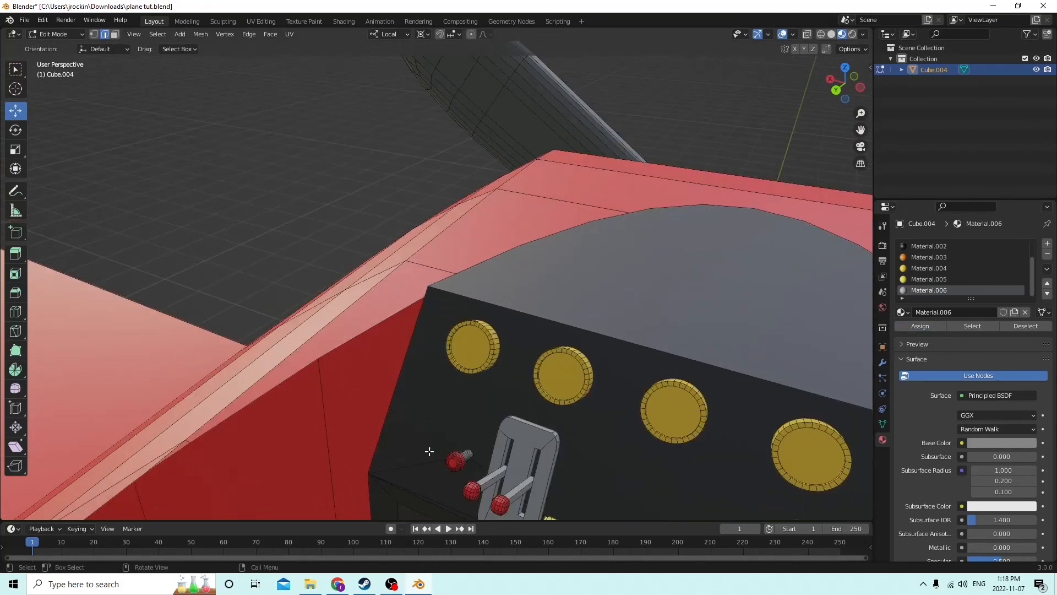
pyautogui.press('l')
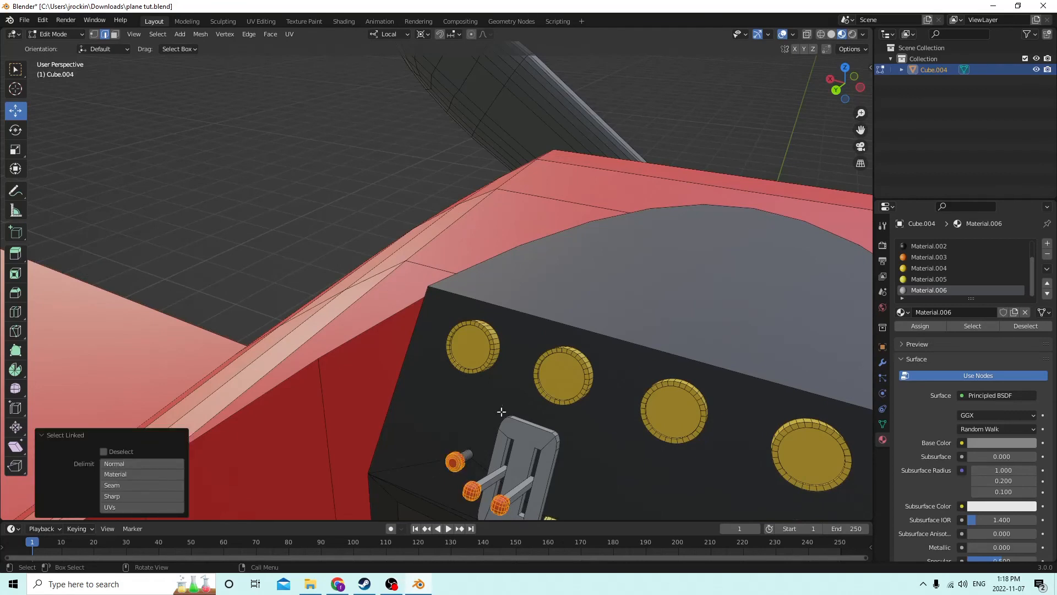
pyautogui.scroll(-4, 501, 411)
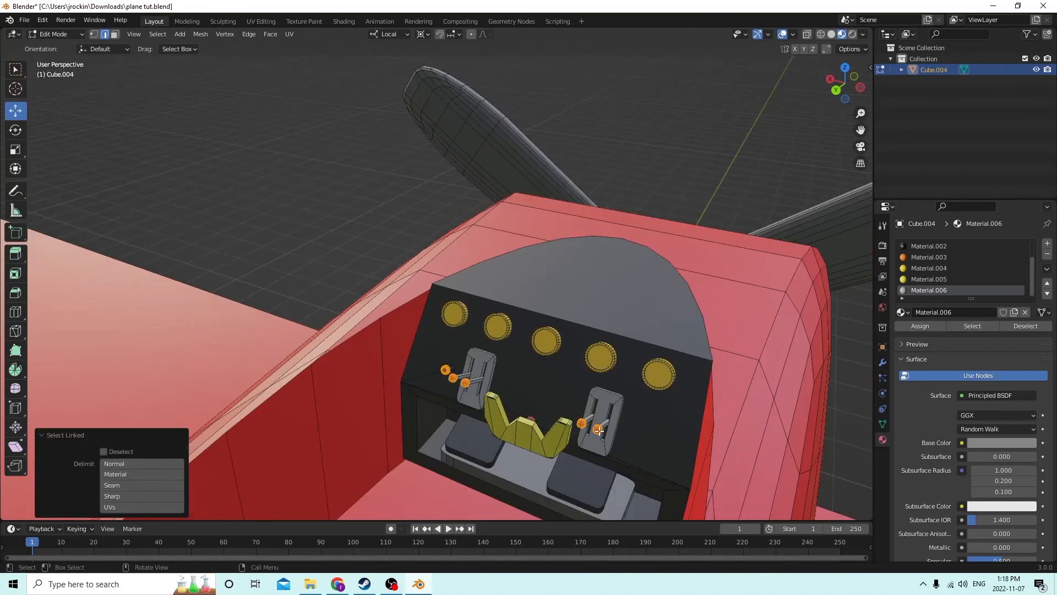
pyautogui.click(1048, 244)
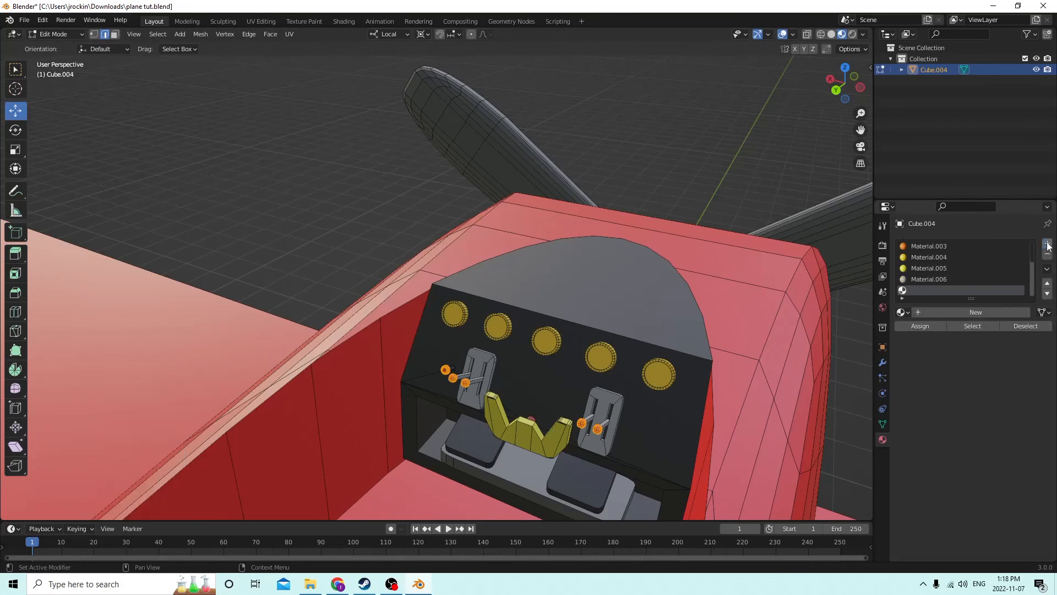
pyautogui.click(940, 311)
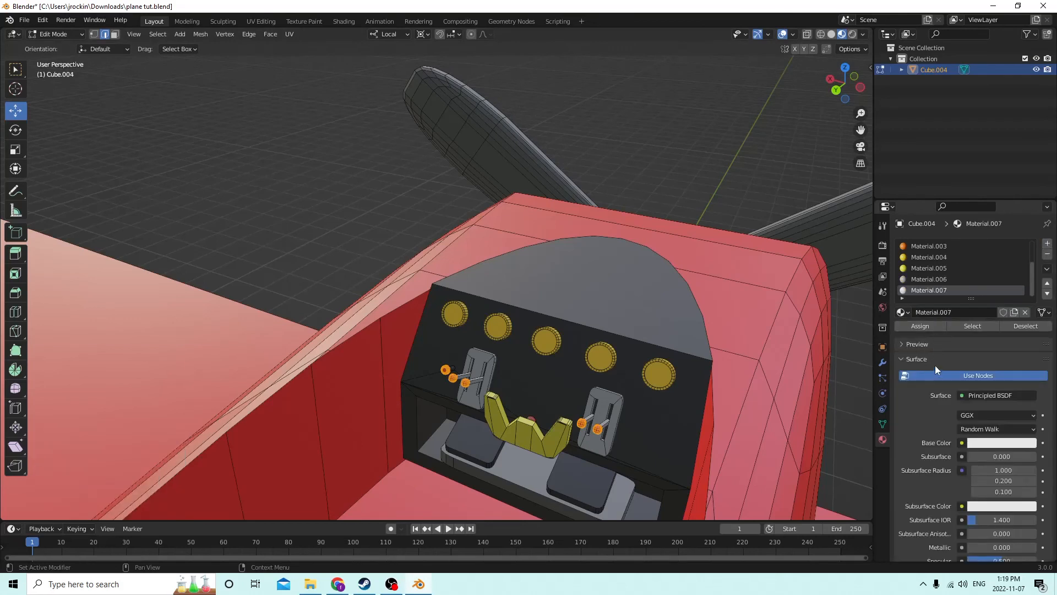
pyautogui.click(984, 446)
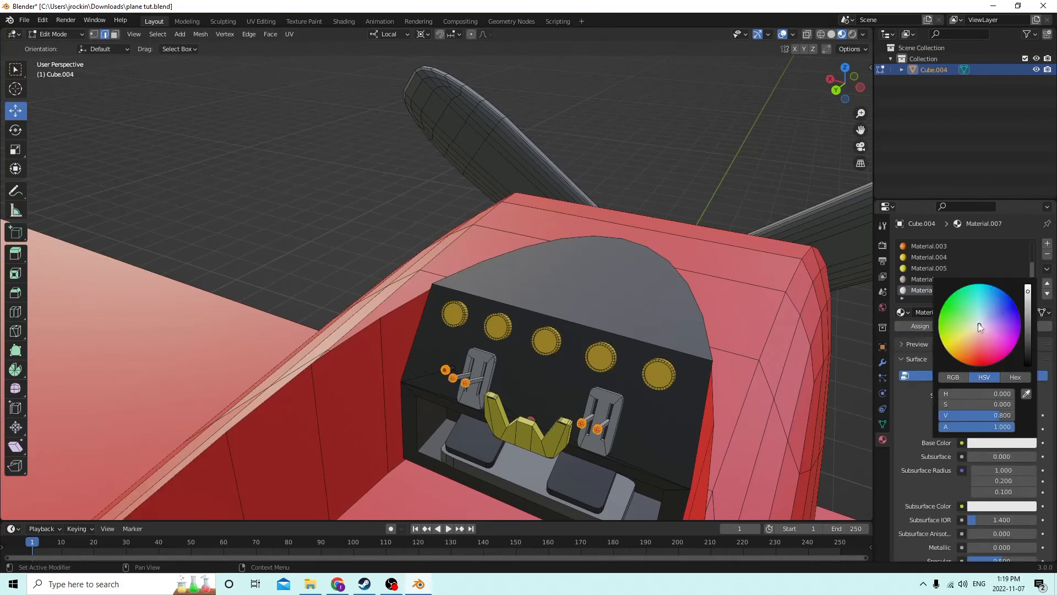
pyautogui.moveTo(978, 323); pyautogui.dragTo(945, 303)
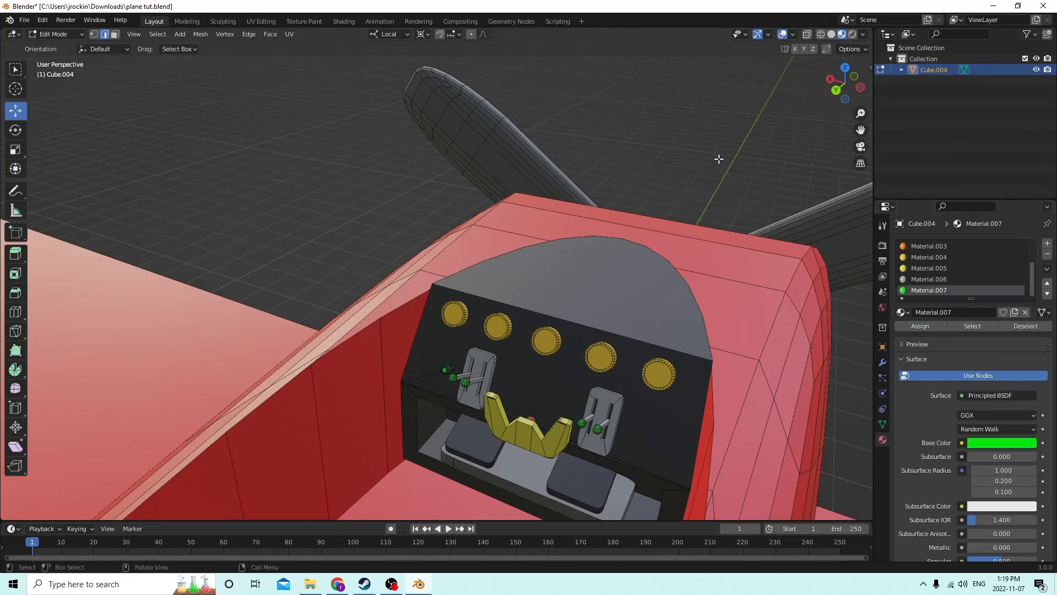
pyautogui.scroll(-6, 719, 158)
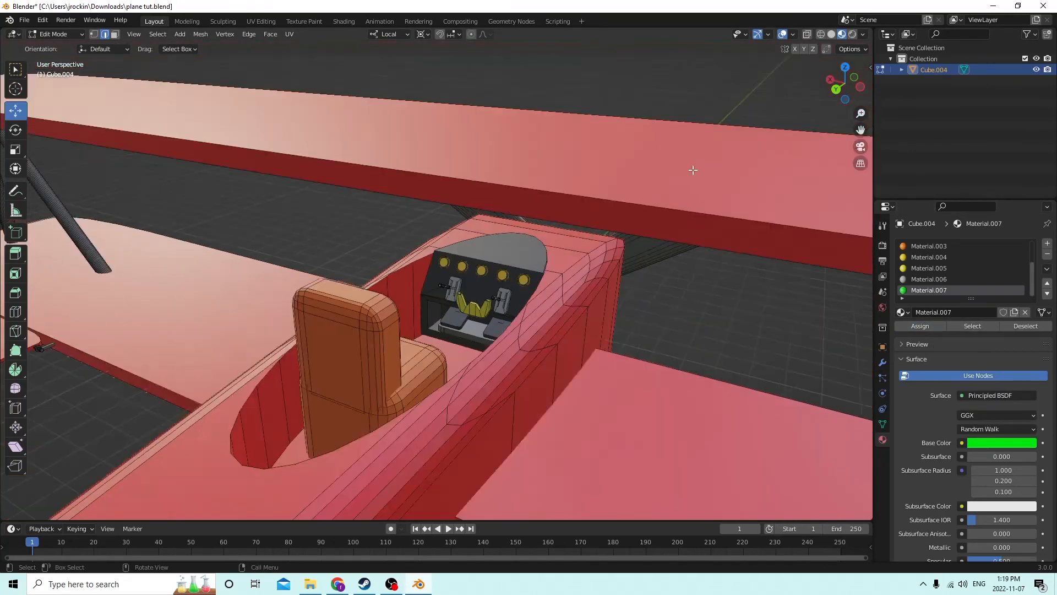
pyautogui.scroll(-8, 693, 170)
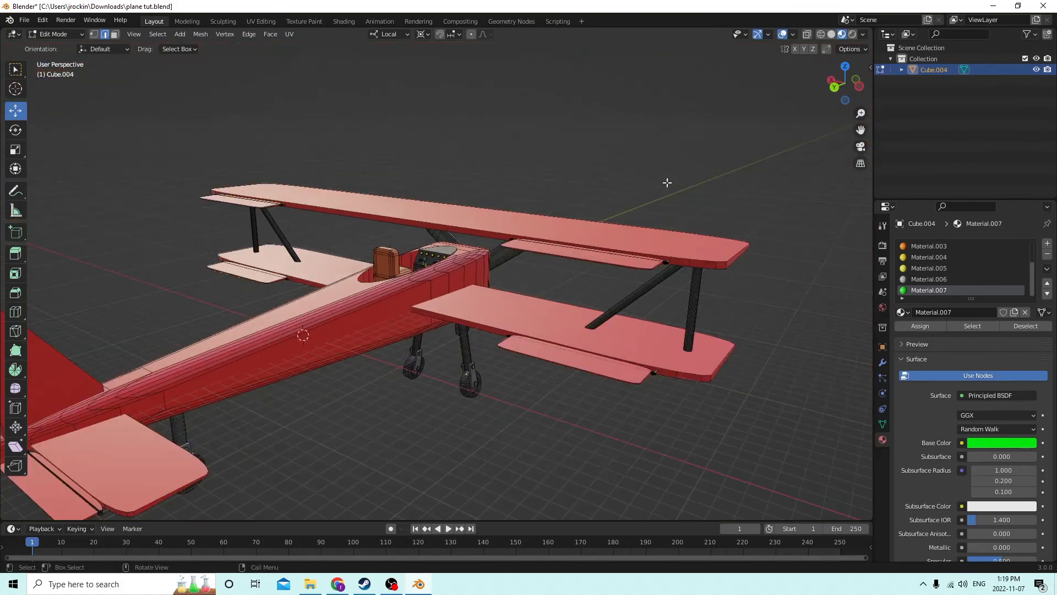
# Switch to face selection and select a face on the underside of the fuselage nose between the front landing gear legs.
pyautogui.moveTo(667, 182); pyautogui.dragTo(738, 187, button='middle')
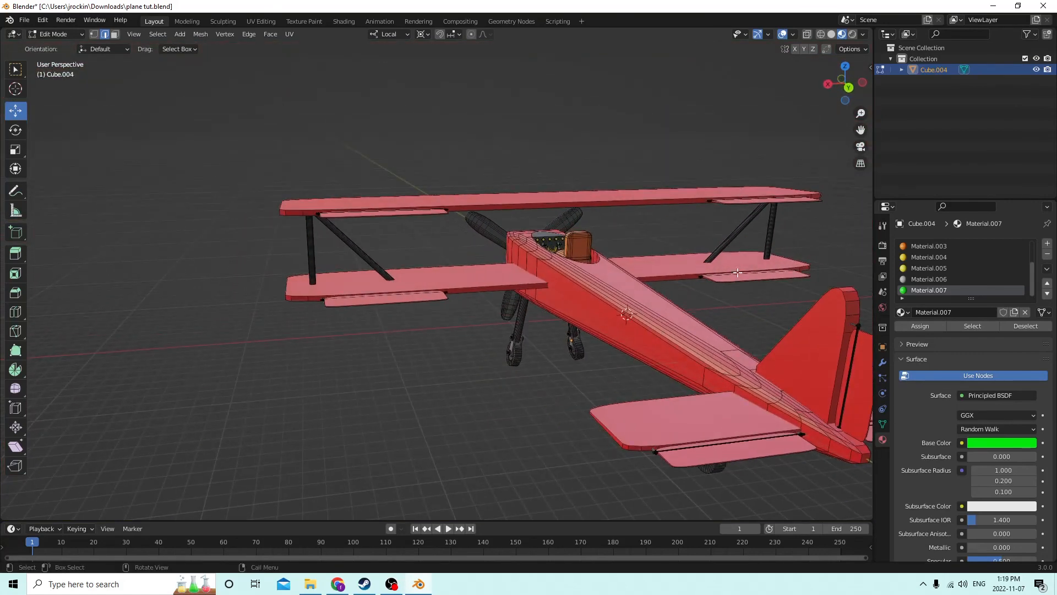
pyautogui.moveTo(659, 390); pyautogui.dragTo(686, 399, button='middle')
pyautogui.scroll(3, 726, 355)
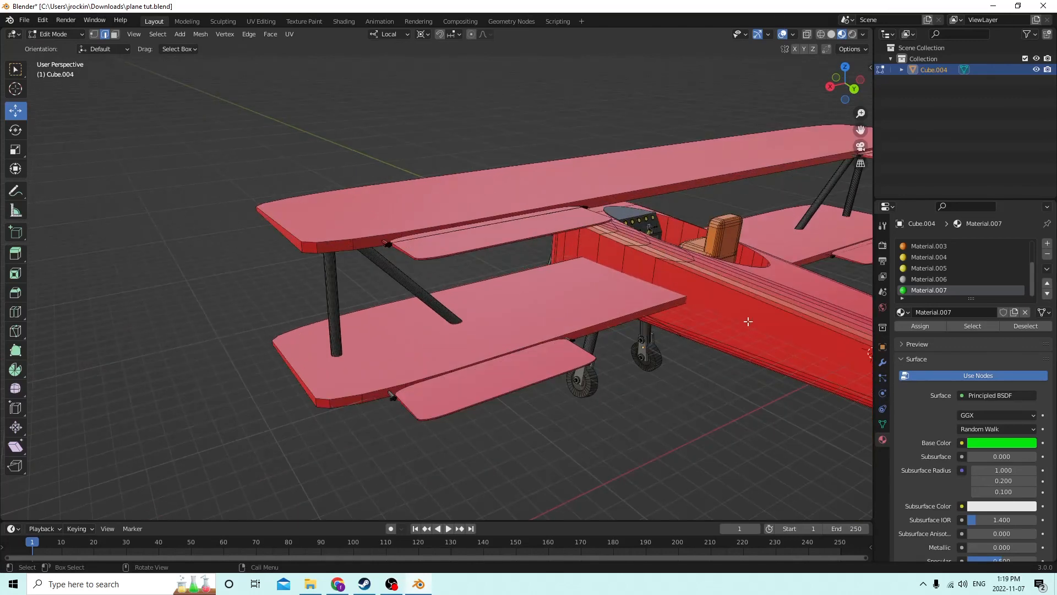
pyautogui.moveTo(748, 315); pyautogui.dragTo(732, 258, button='middle')
pyautogui.click(115, 34)
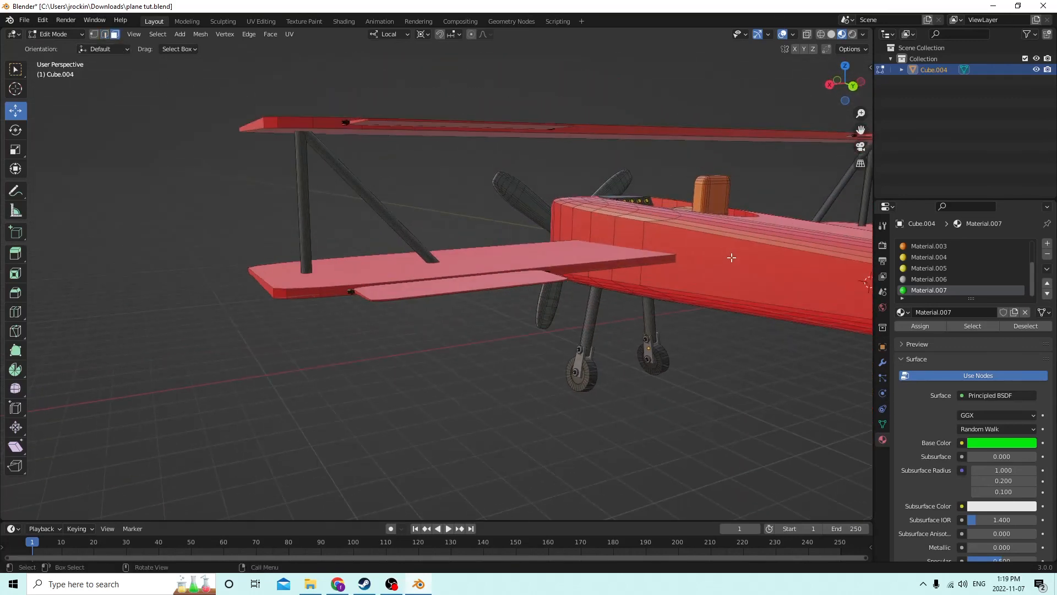
pyautogui.moveTo(556, 223); pyautogui.dragTo(582, 197, button='middle')
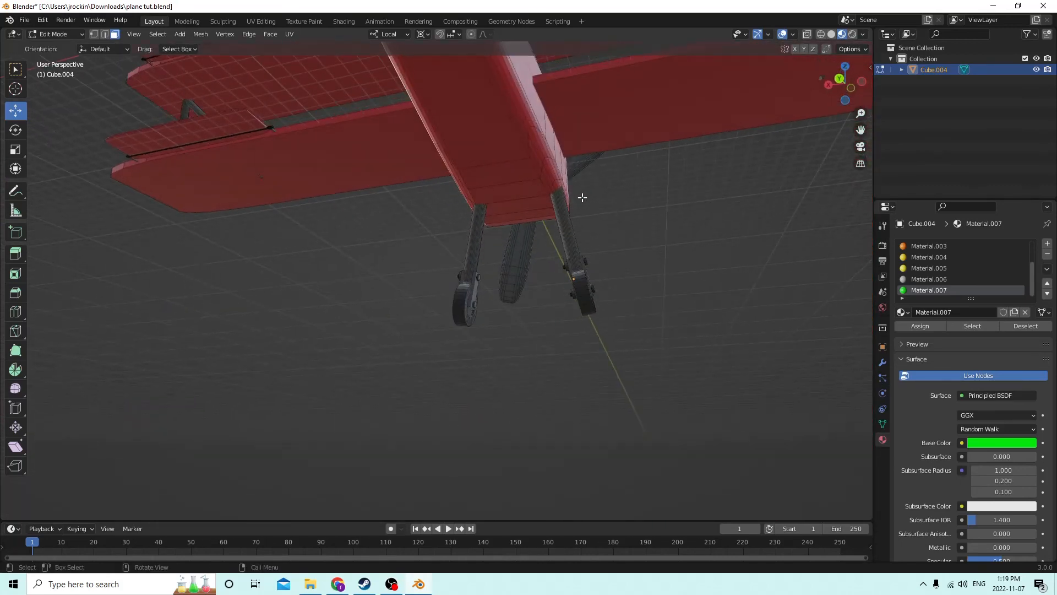
pyautogui.click(516, 195)
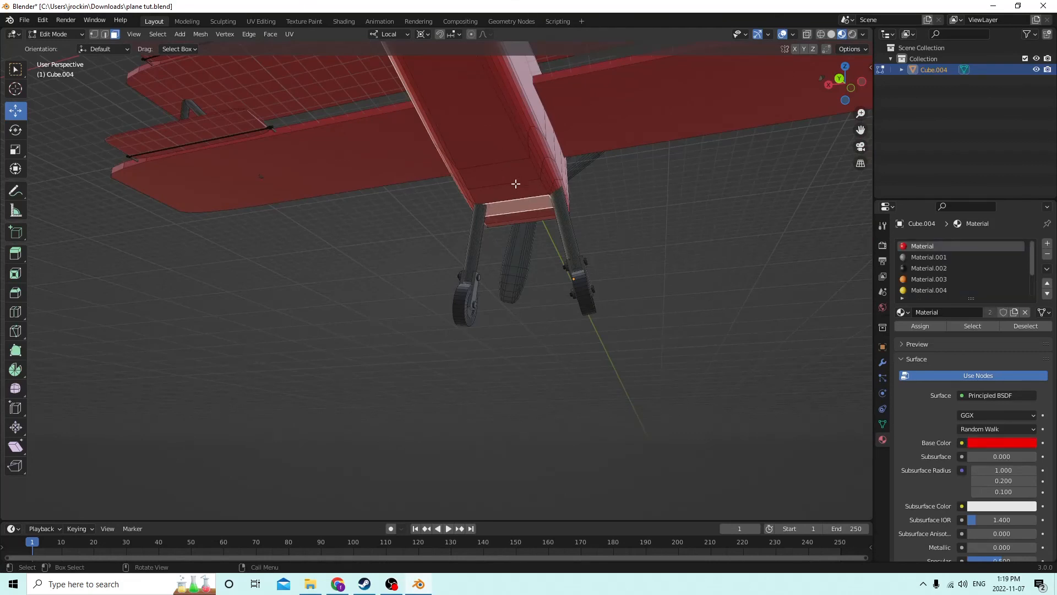
pyautogui.moveTo(493, 166); pyautogui.dragTo(562, 229, button='middle')
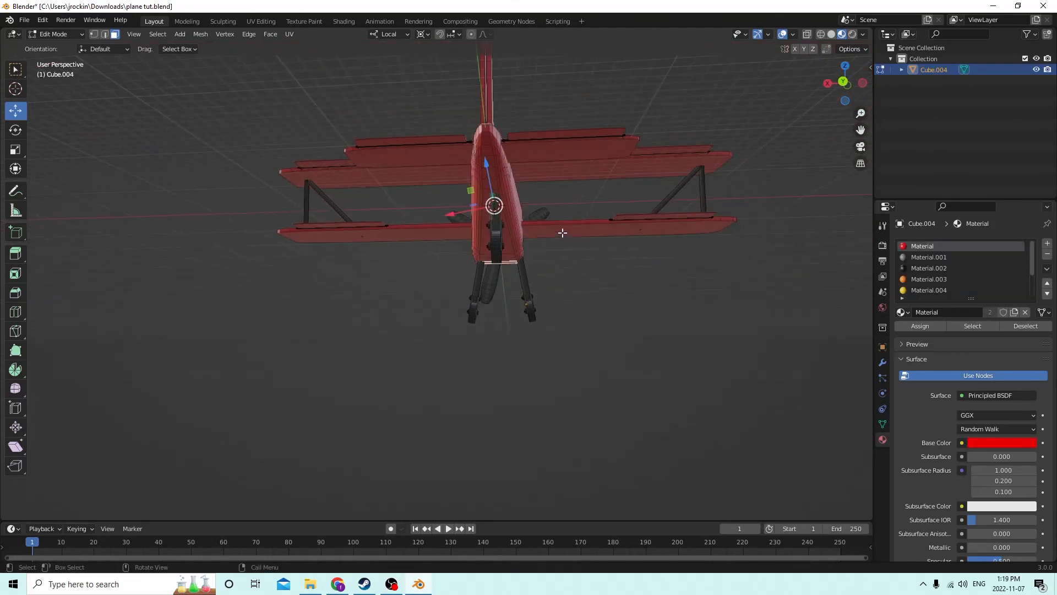
pyautogui.press('space')
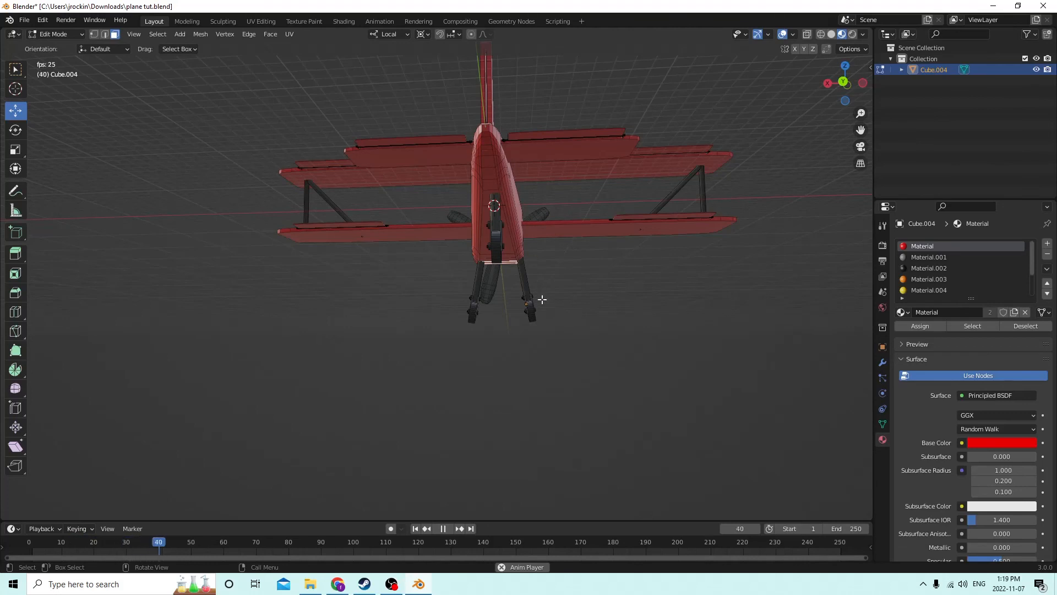
pyautogui.click(443, 528)
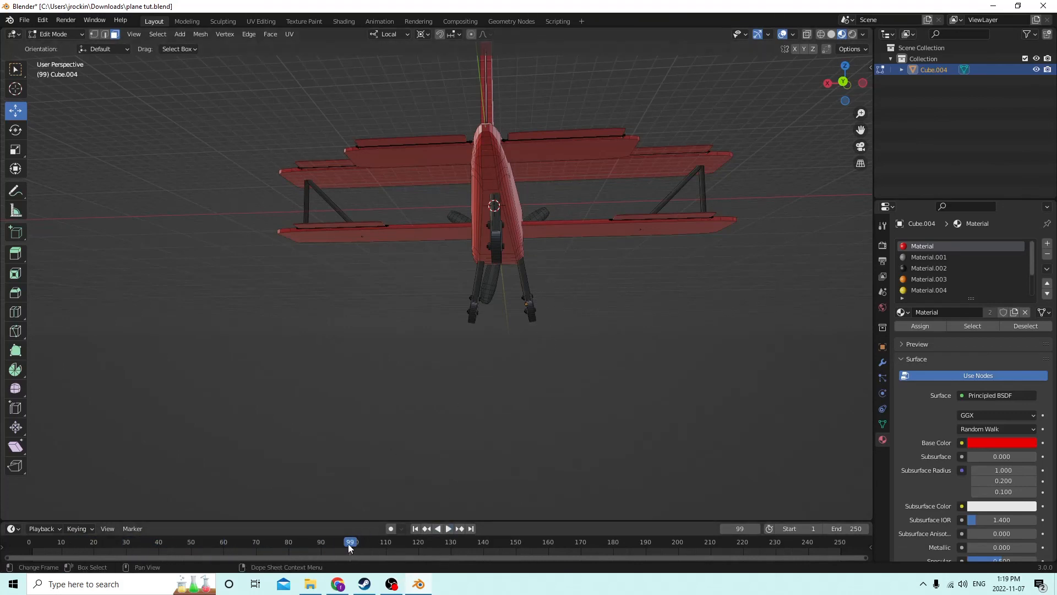
# Extend the selection along the fuselage underside and add a new material with the default white base color.
pyautogui.moveTo(537, 295); pyautogui.dragTo(515, 280, button='middle')
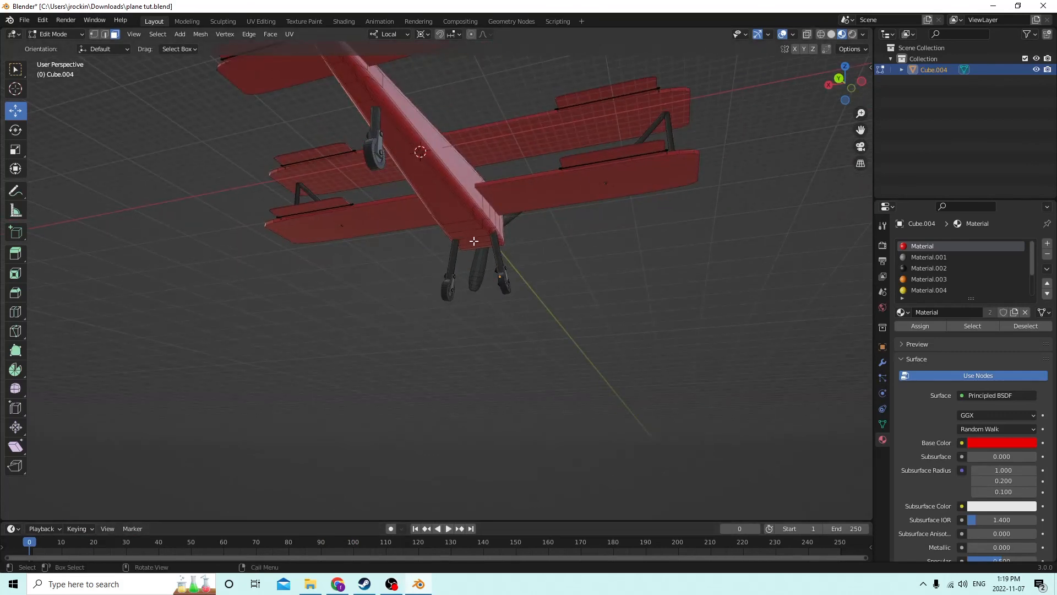
pyautogui.keyDown('ctrl'); pyautogui.click(347, 79); pyautogui.keyUp('ctrl')
pyautogui.moveTo(375, 105); pyautogui.dragTo(391, 126, button='middle')
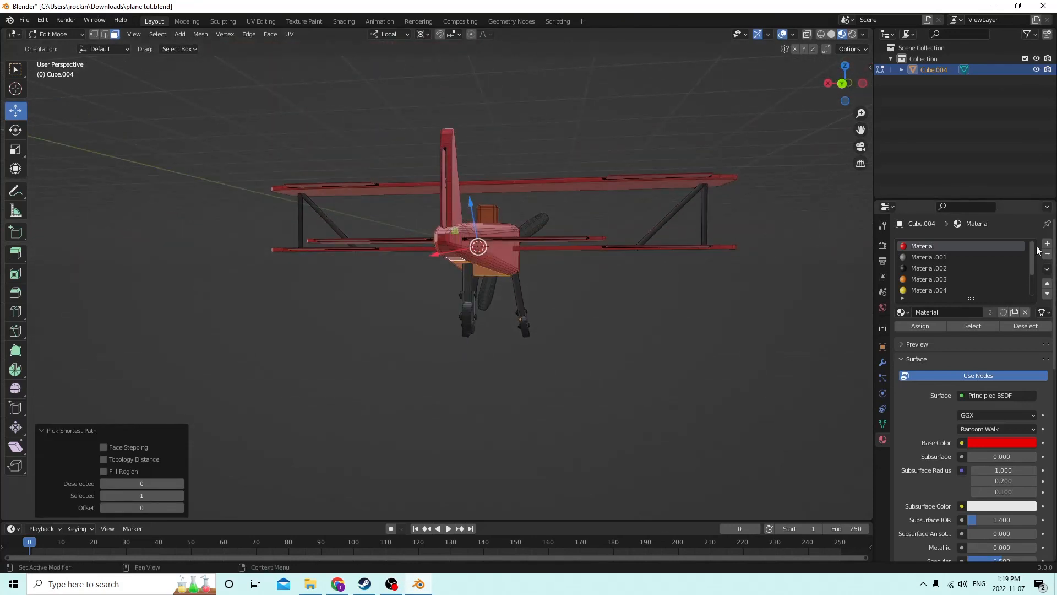
pyautogui.click(1047, 244)
pyautogui.click(957, 315)
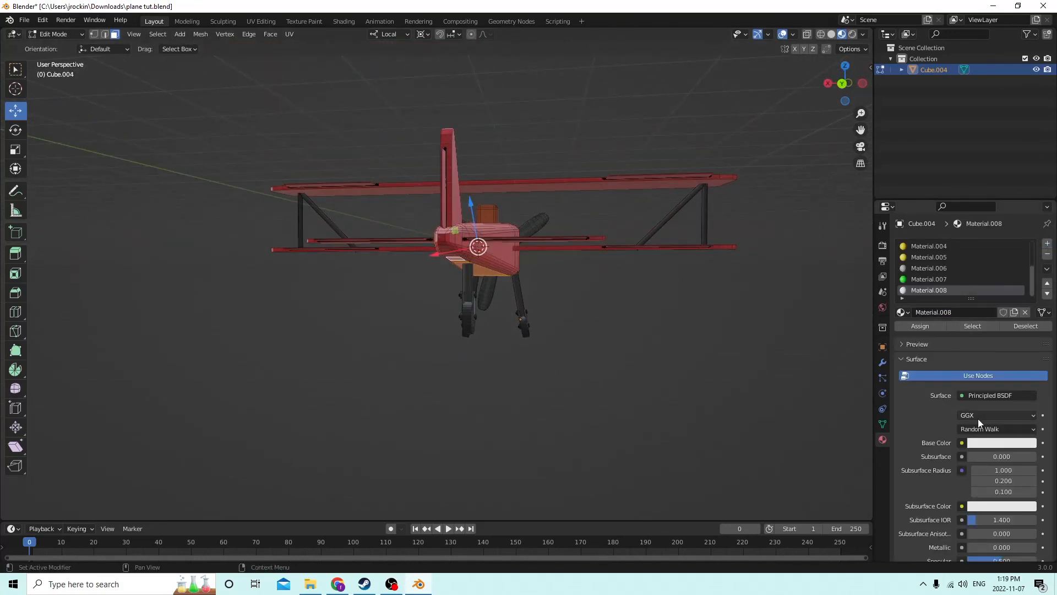
# Inset the top faces of the lower and upper wings, the upper one by about 0.038 m.
pyautogui.moveTo(718, 364); pyautogui.dragTo(462, 337, button='middle')
pyautogui.click(463, 342)
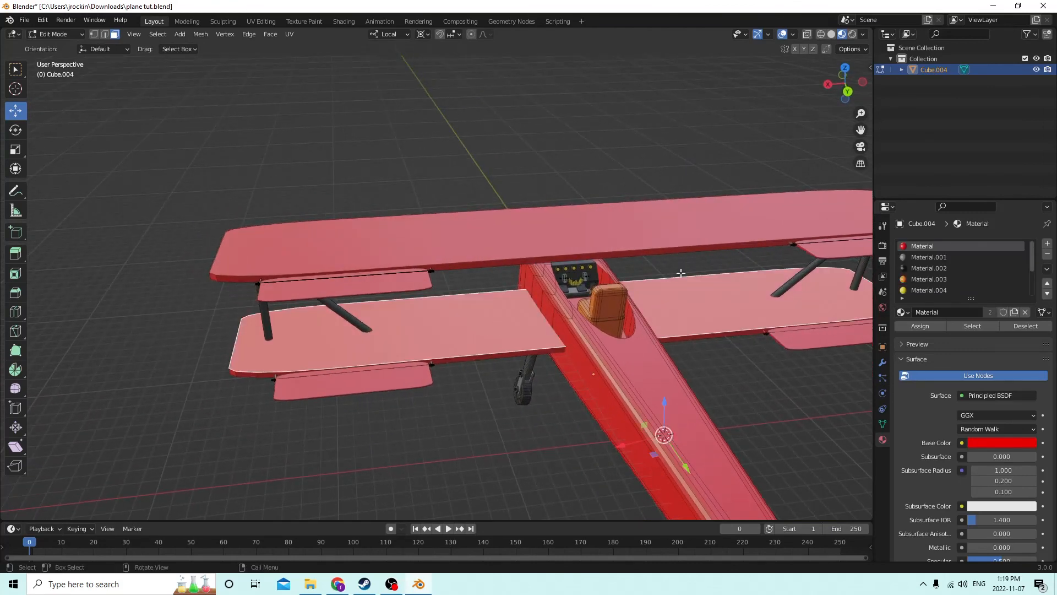
pyautogui.press('i')
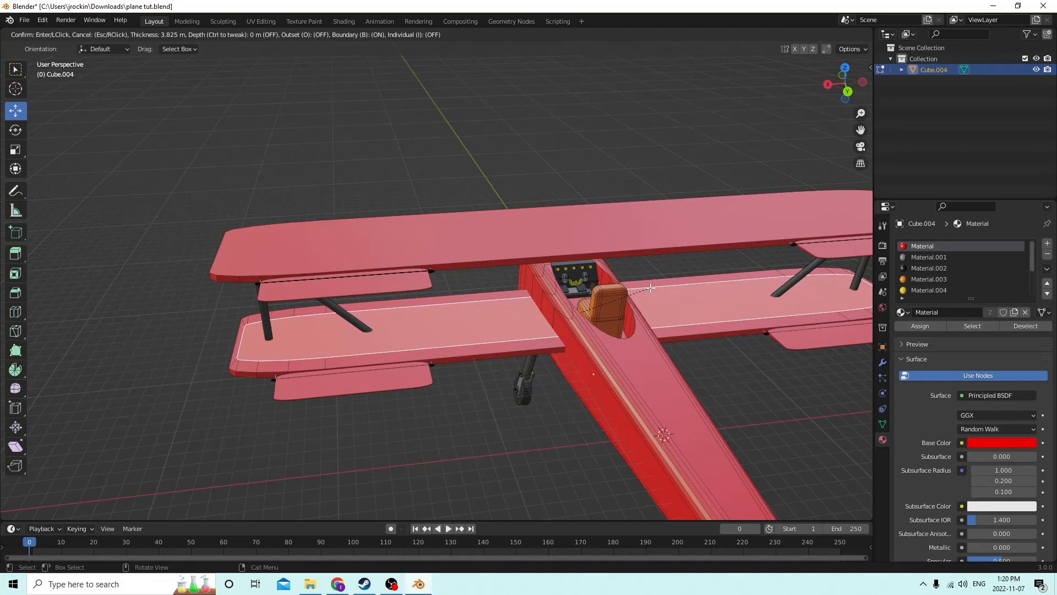
pyautogui.click(651, 288)
pyautogui.click(694, 226)
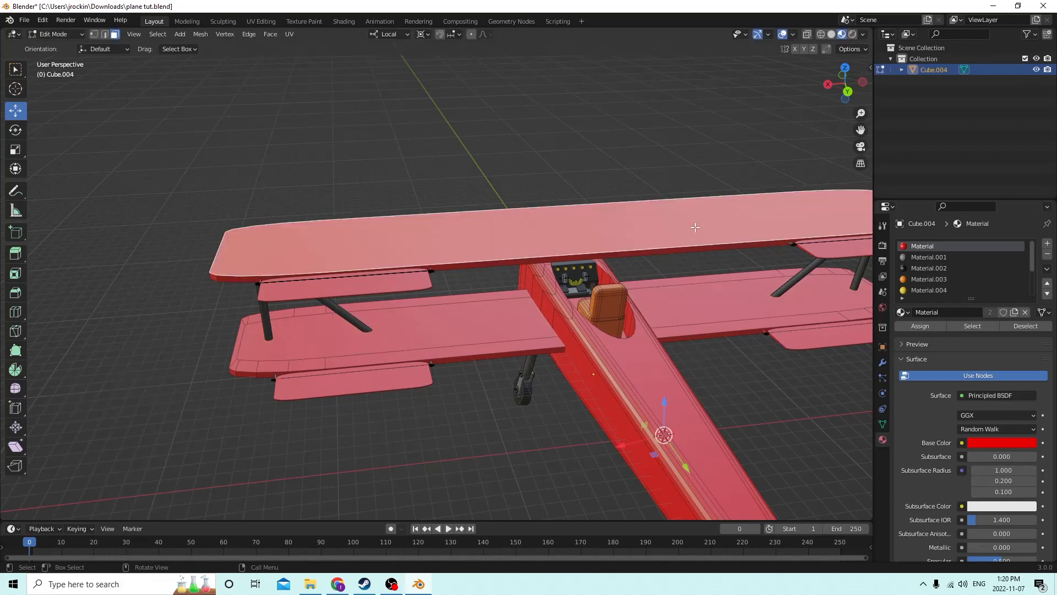
pyautogui.press('i')
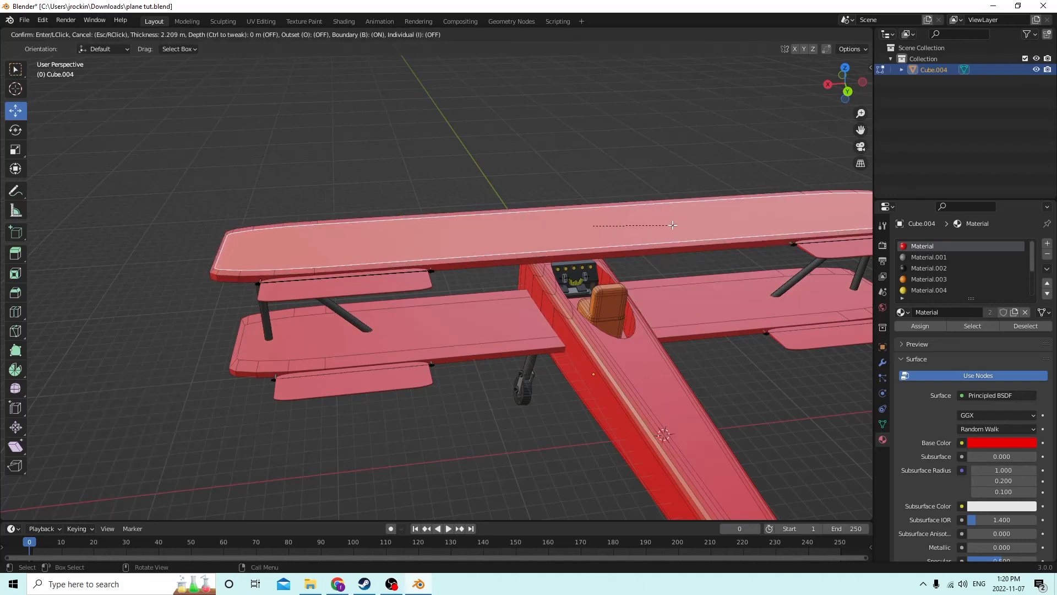
pyautogui.click(660, 225)
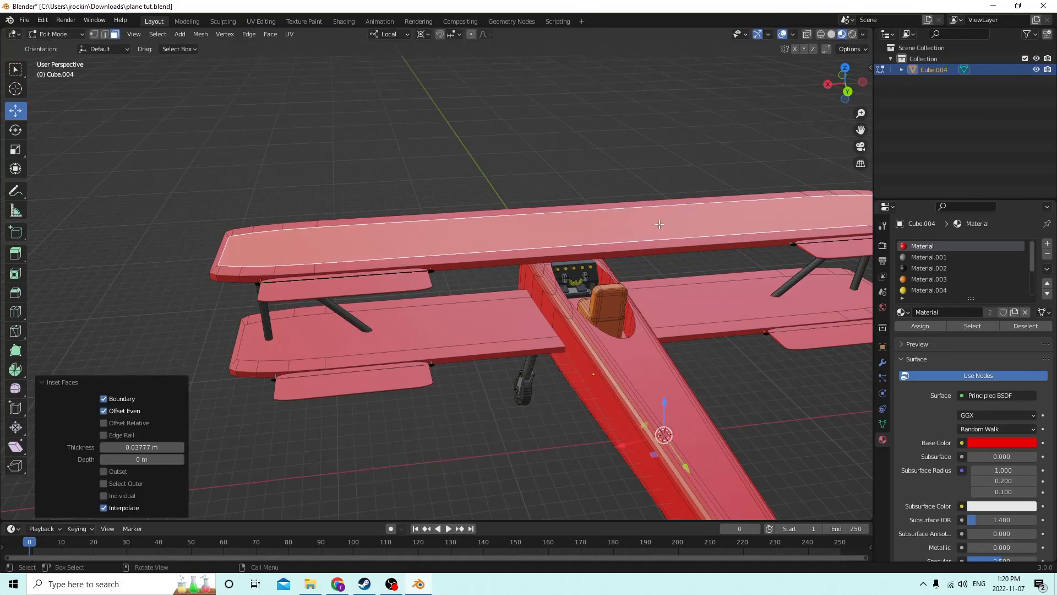
# Assign the white material Material.008 to the inset top panels of both wings and clear the selection.
pyautogui.click(475, 325)
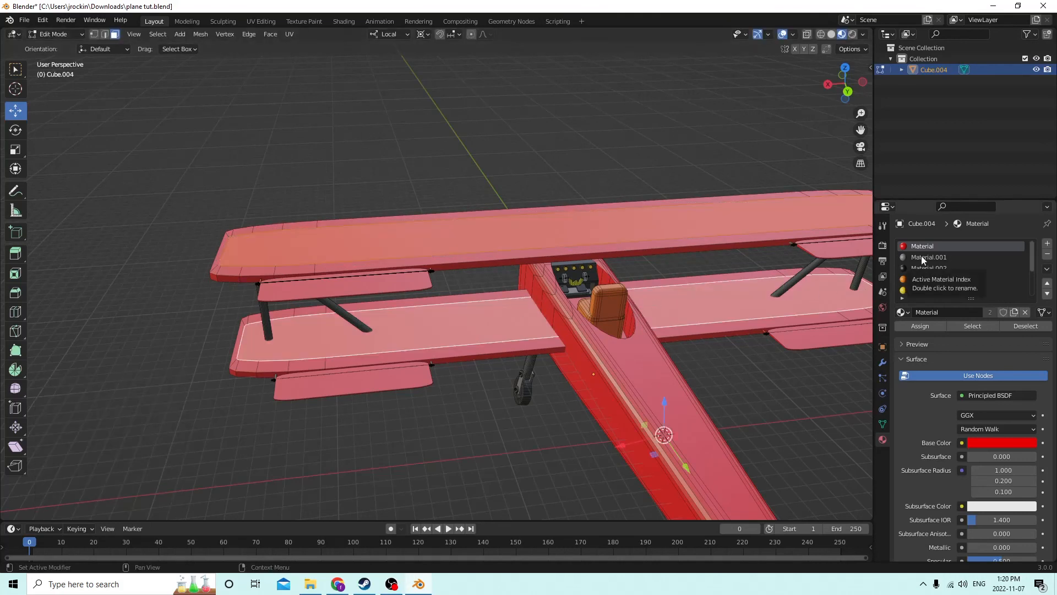
pyautogui.scroll(-4, 920, 275)
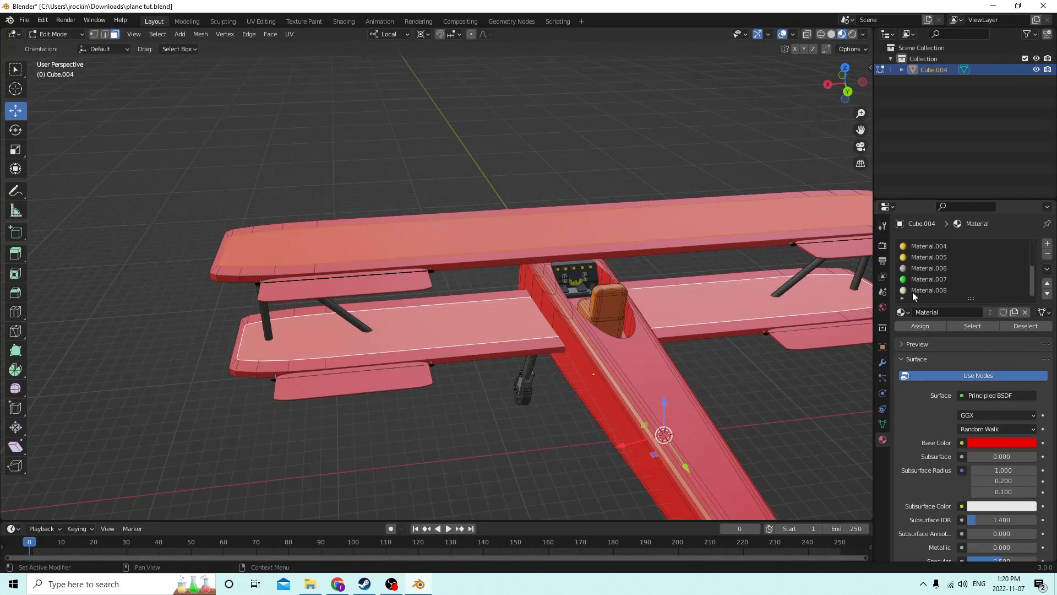
pyautogui.click(913, 289)
pyautogui.click(919, 325)
pyautogui.click(490, 449)
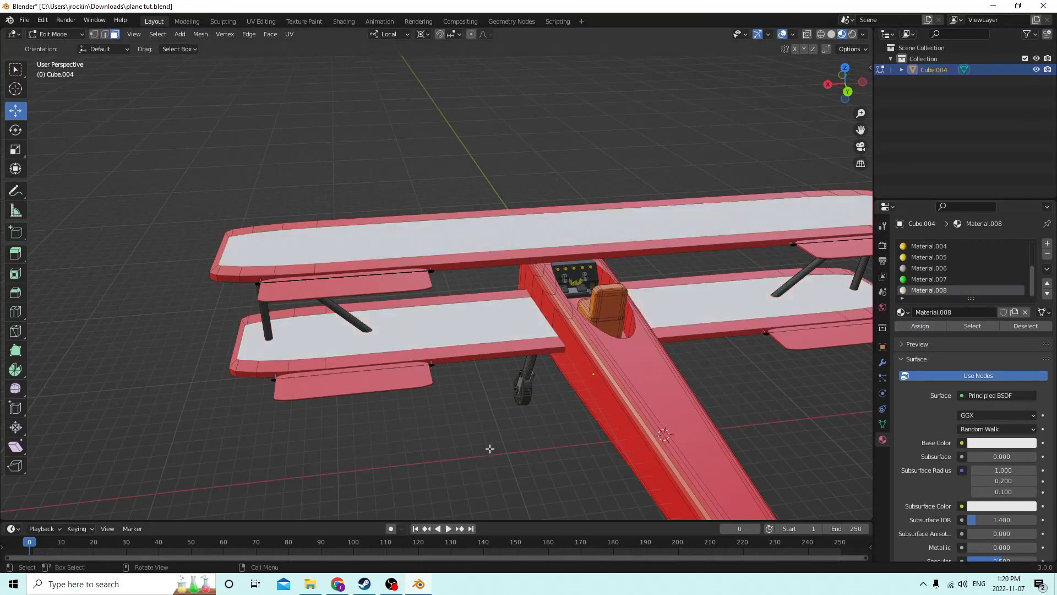
# Return to Object Mode and examine the colored airplane from several angles, near and far.
pyautogui.scroll(-5, 490, 449)
pyautogui.moveTo(490, 449); pyautogui.dragTo(826, 300, button='middle')
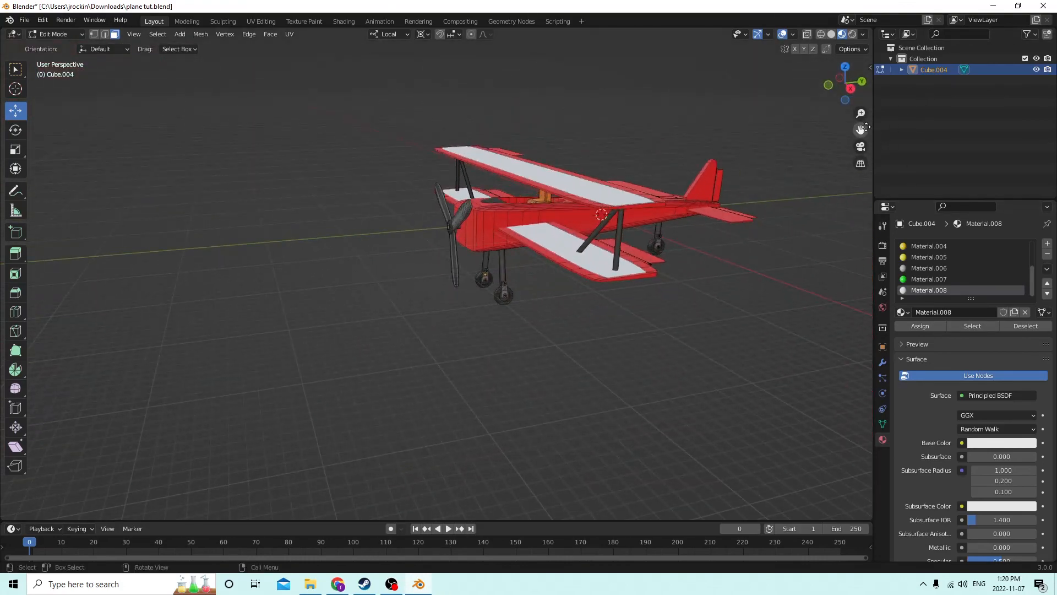
pyautogui.moveTo(865, 127); pyautogui.dragTo(871, 219)
pyautogui.moveTo(524, 132); pyautogui.dragTo(832, 211, button='middle')
pyautogui.press('Tab')
pyautogui.scroll(5, 539, 212)
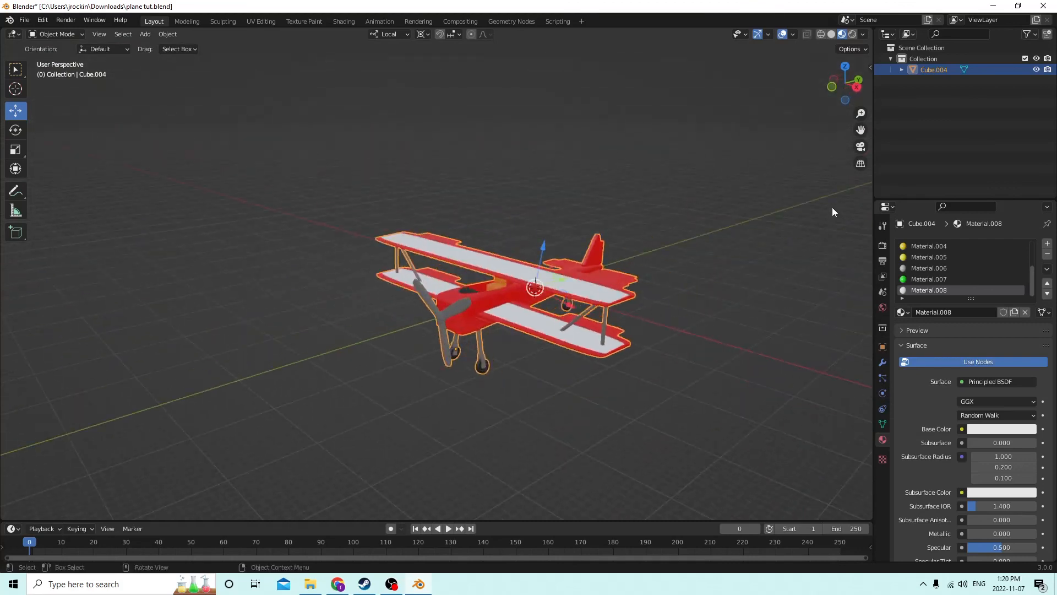
pyautogui.scroll(1, 832, 210)
pyautogui.scroll(4, 627, 195)
pyautogui.moveTo(620, 197); pyautogui.dragTo(278, 252, button='middle')
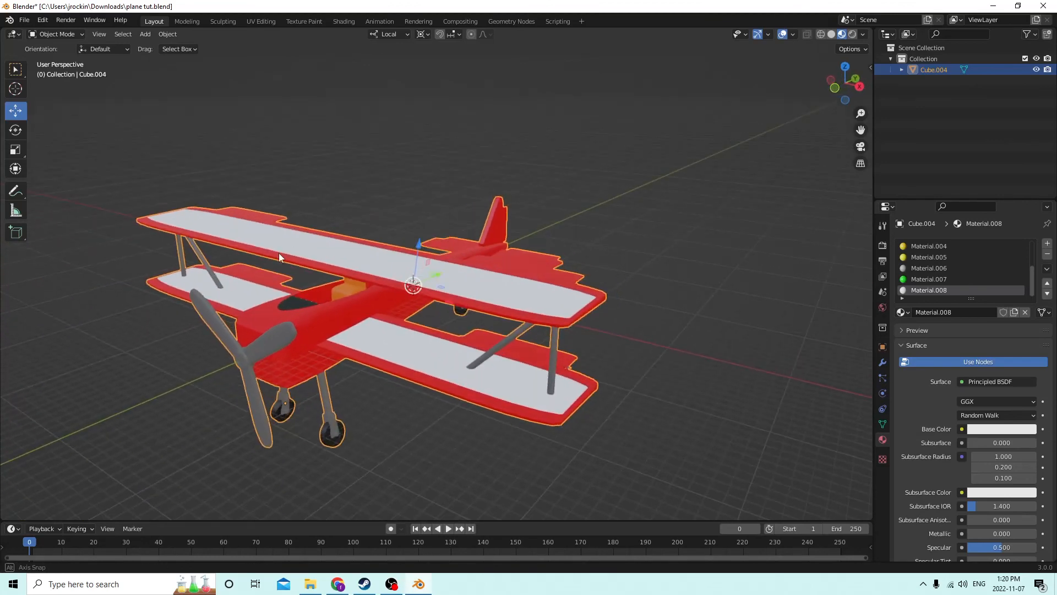
pyautogui.moveTo(405, 233); pyautogui.dragTo(458, 225, button='middle')
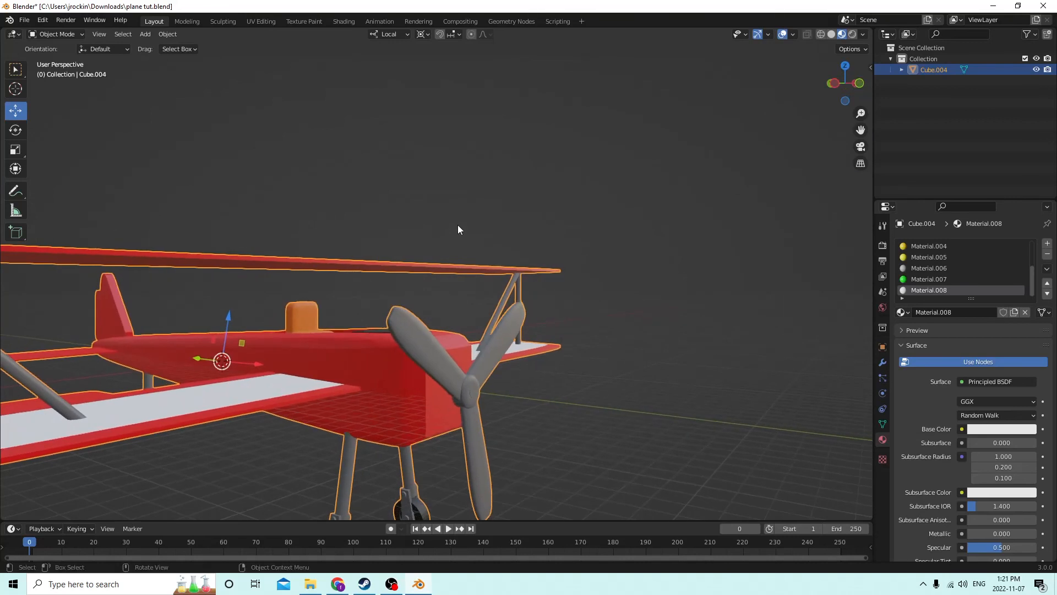